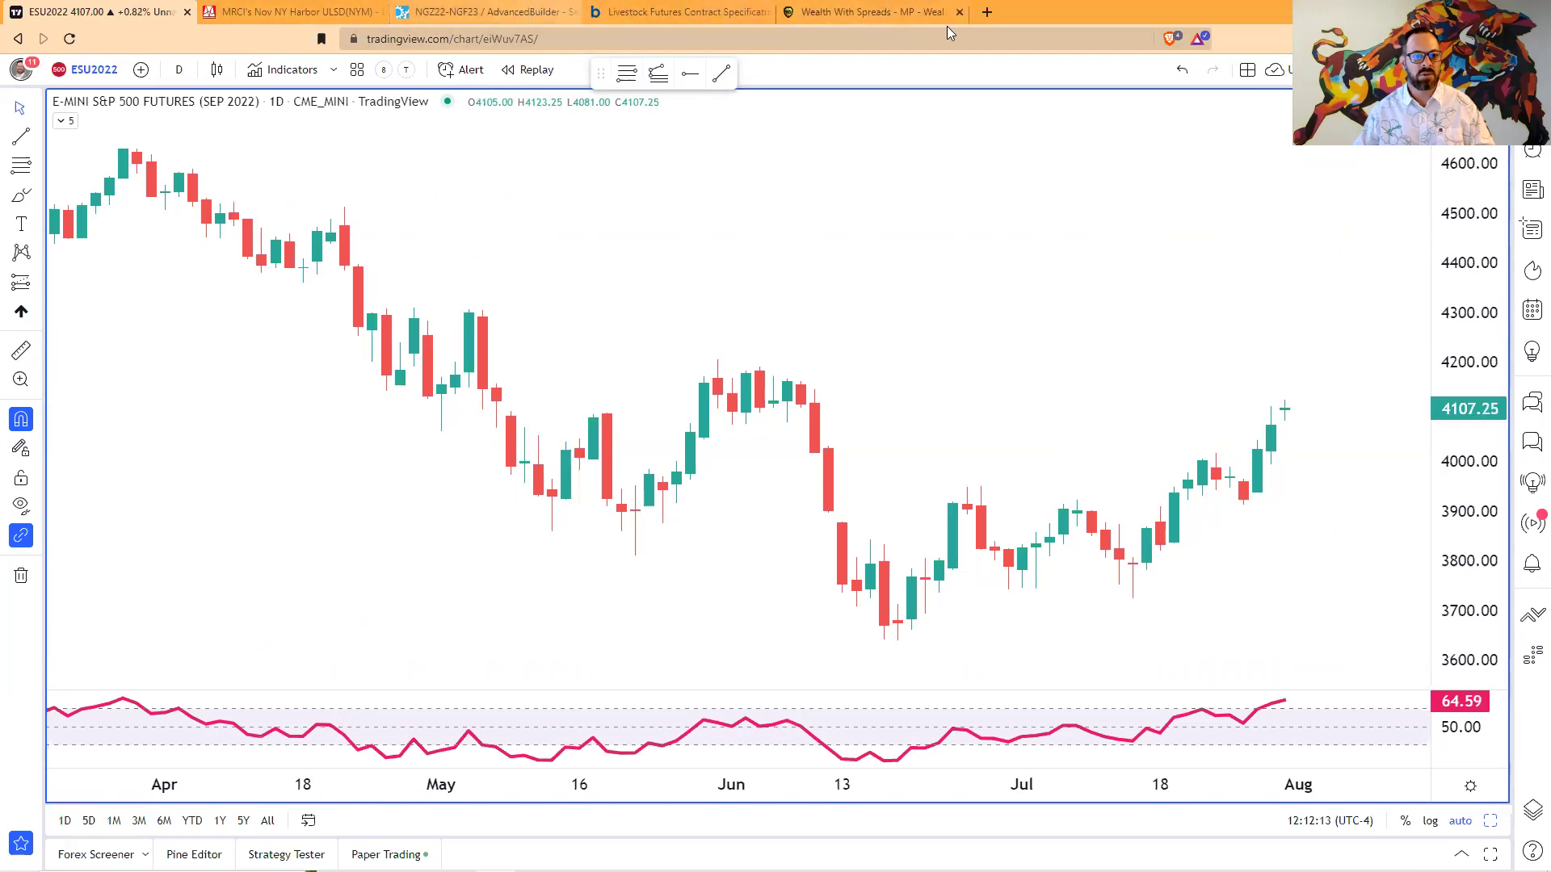
- Open the CME Group website, cmegroup.com, in a new browser tab
key(ctrl+t)
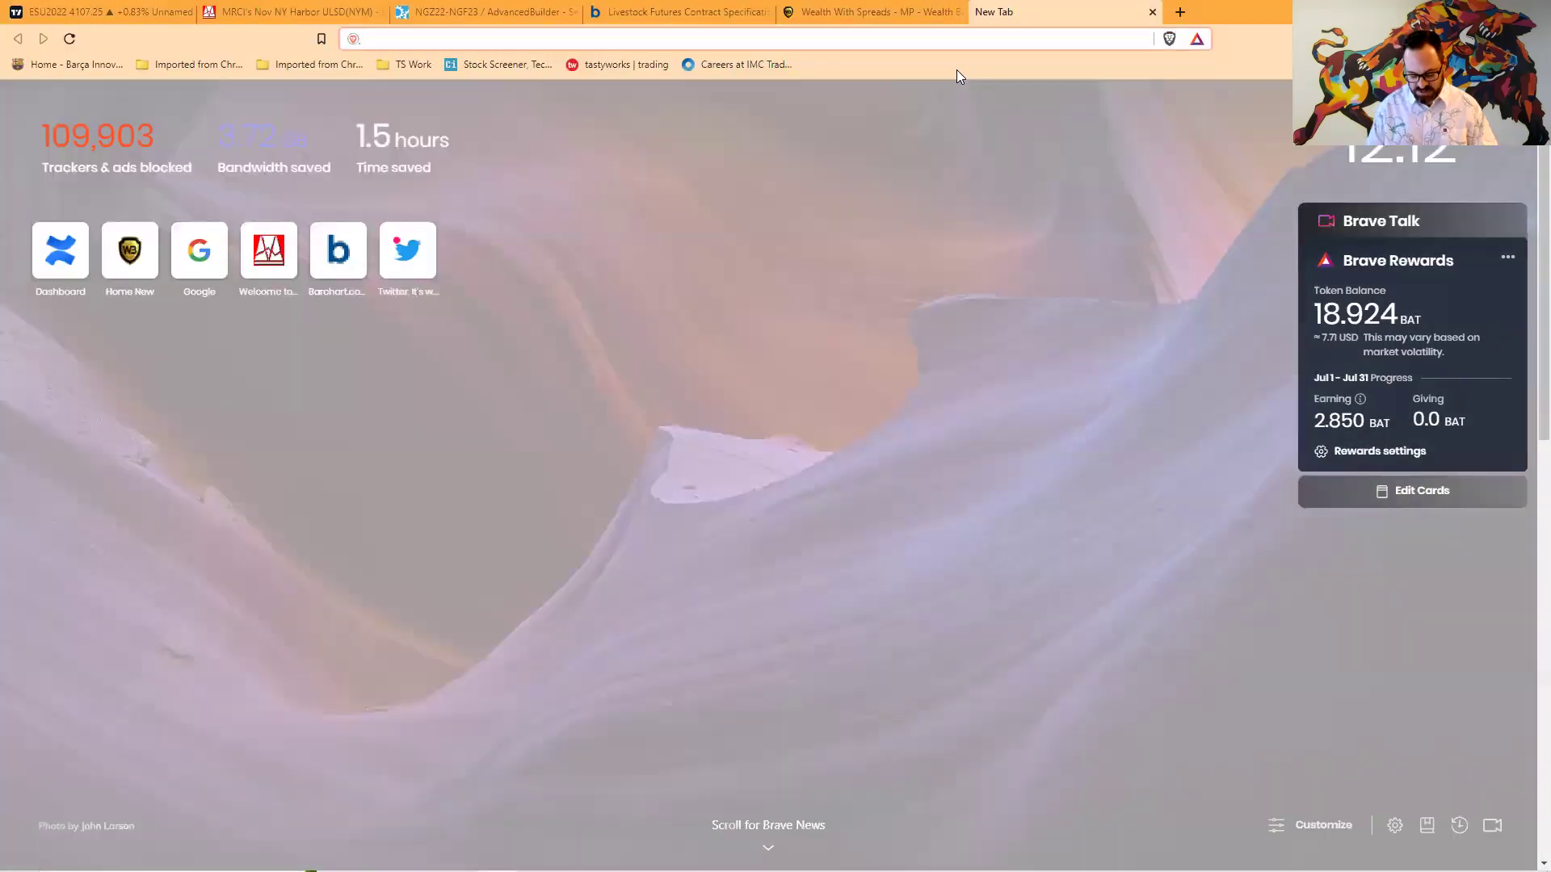
text(cmegroup)
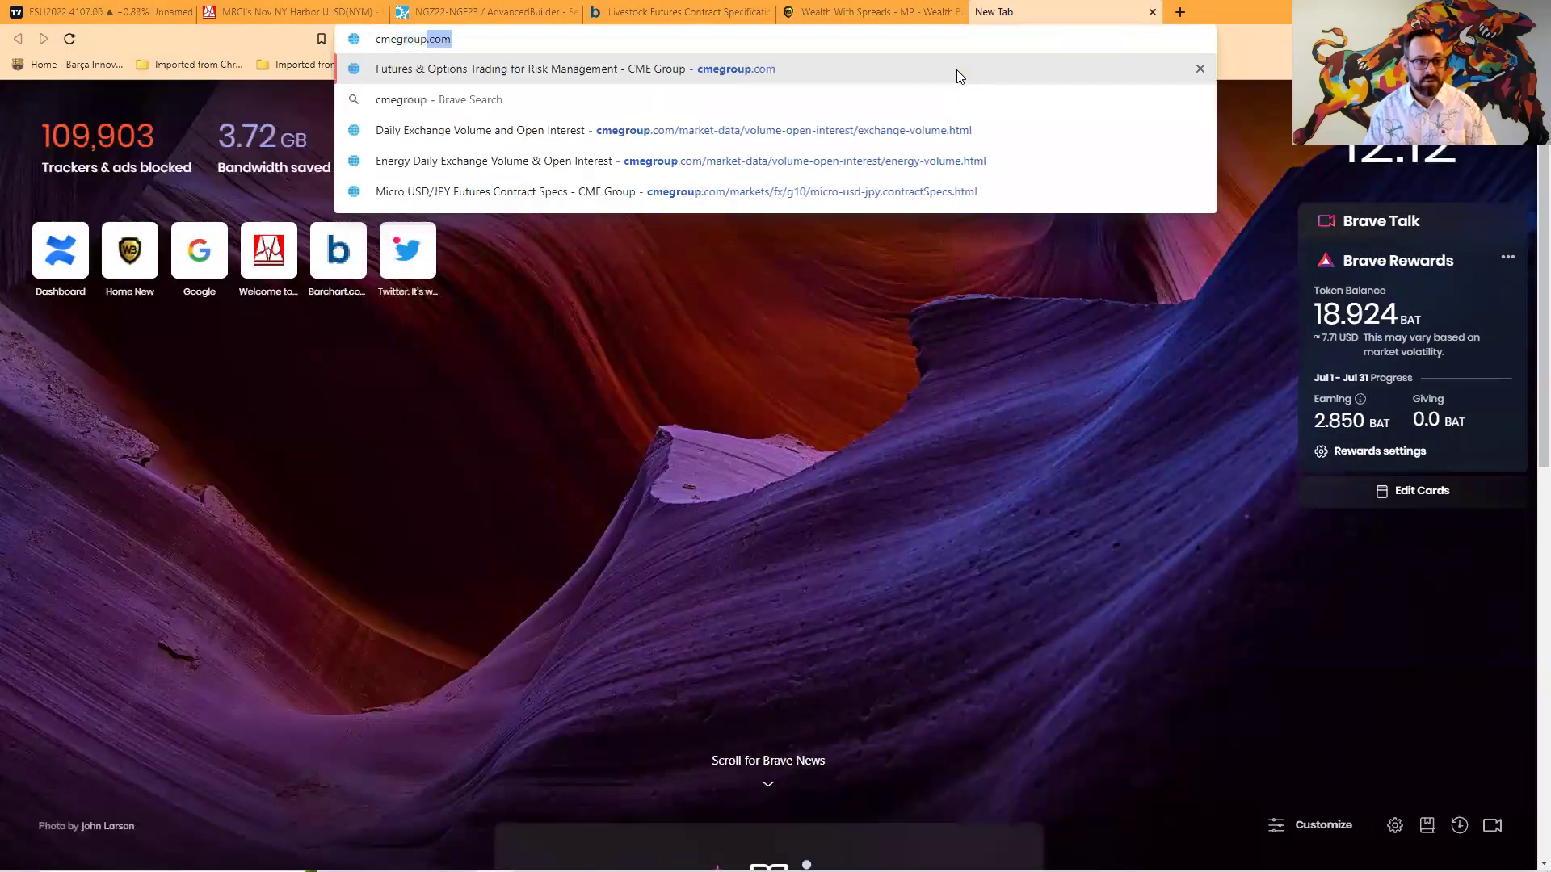
key(Return)
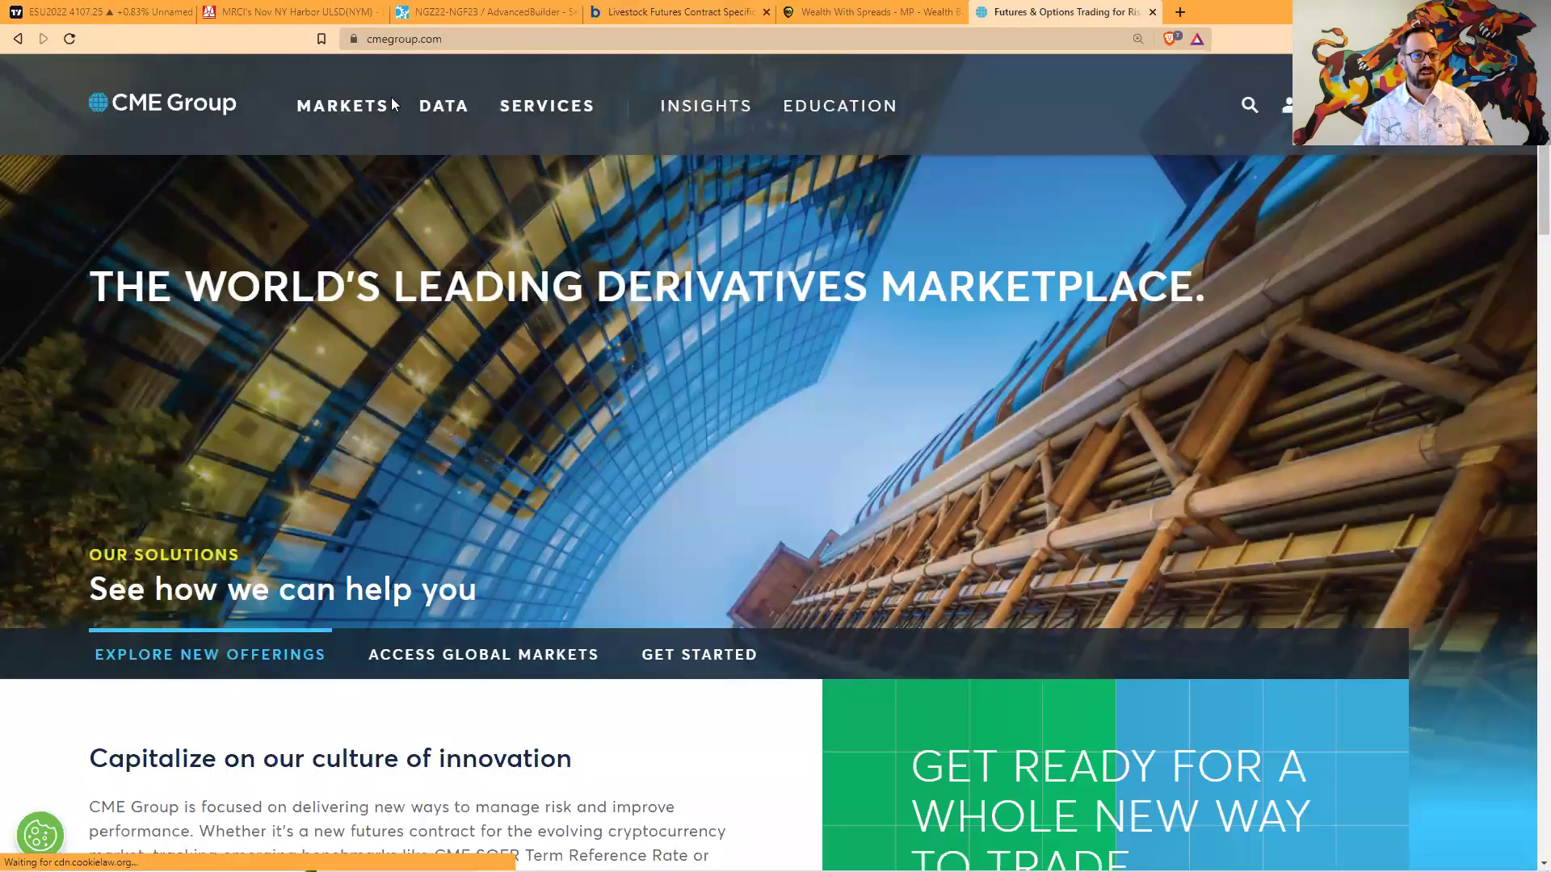
- Open the quotes page for the E-mini NASDAQ 100 futures from the featured products
click(352, 103)
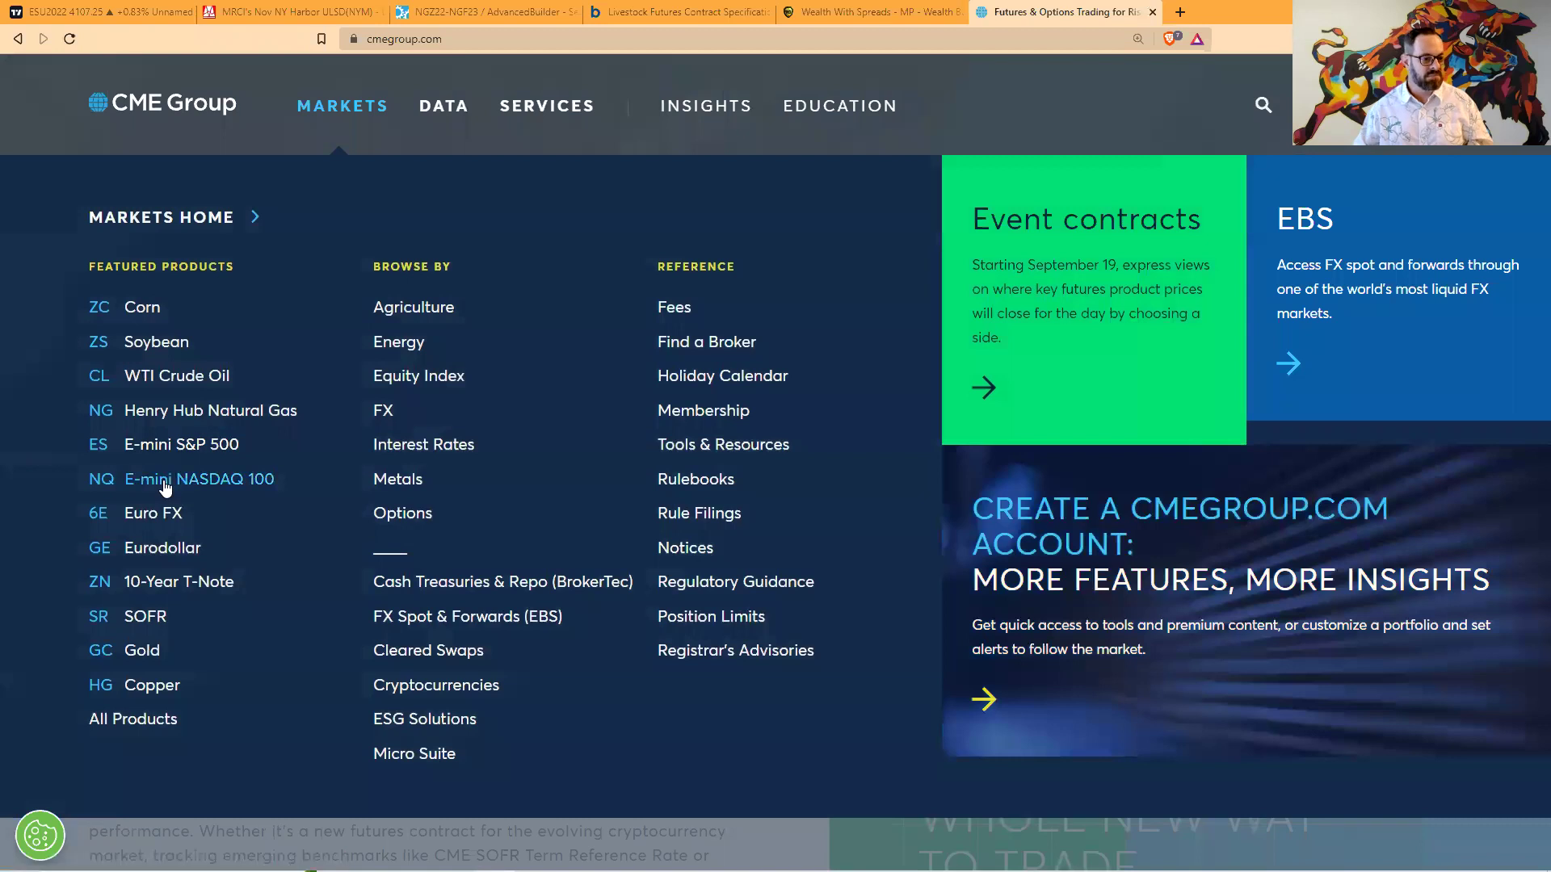
click(171, 490)
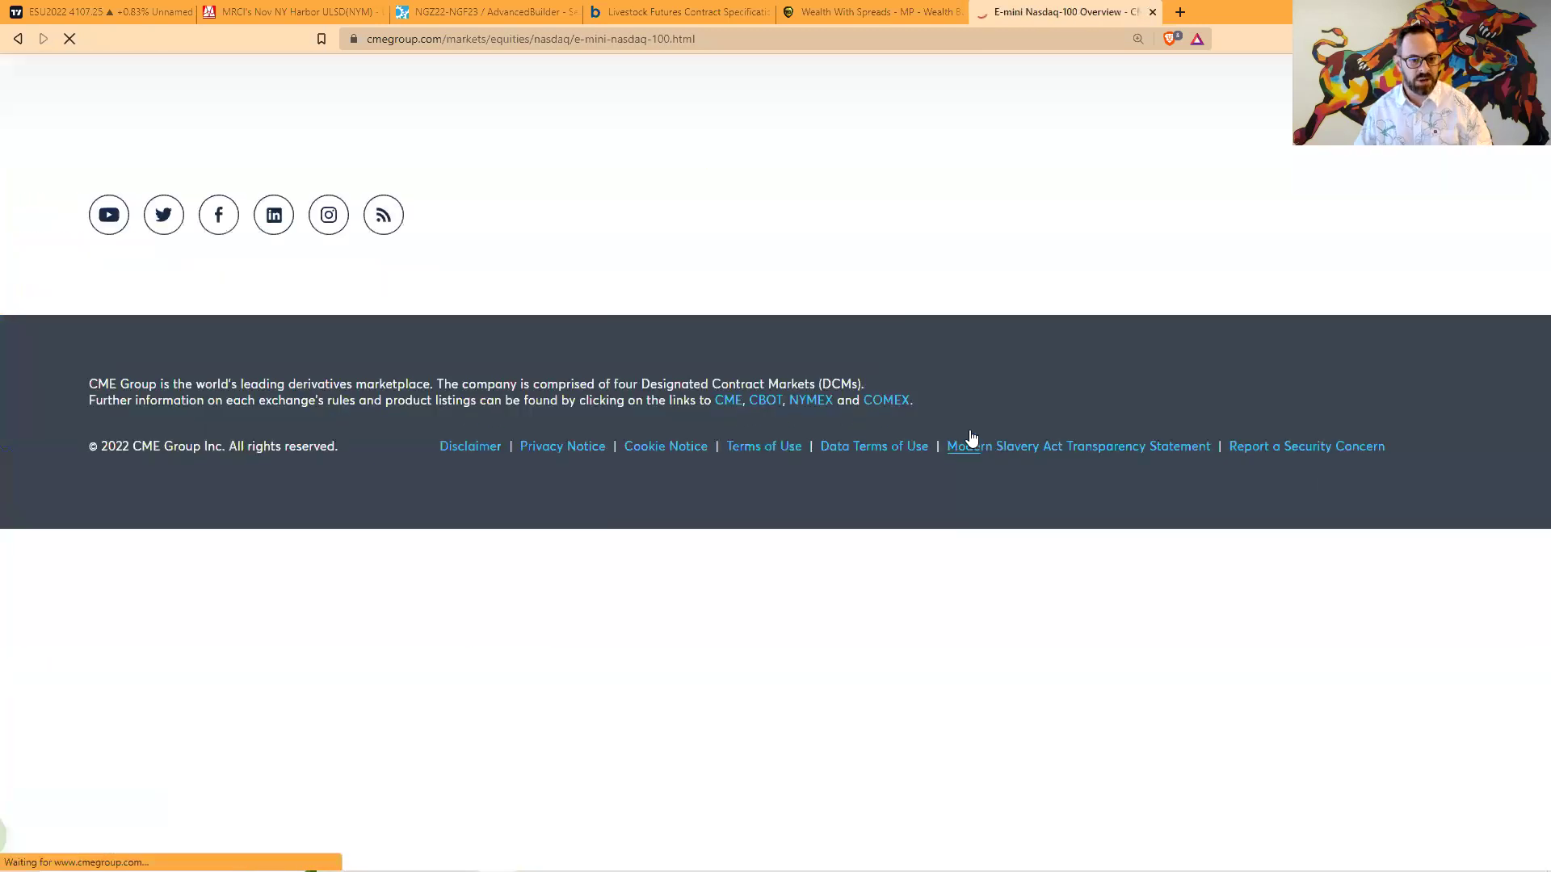
scroll(867, 444, down, 1)
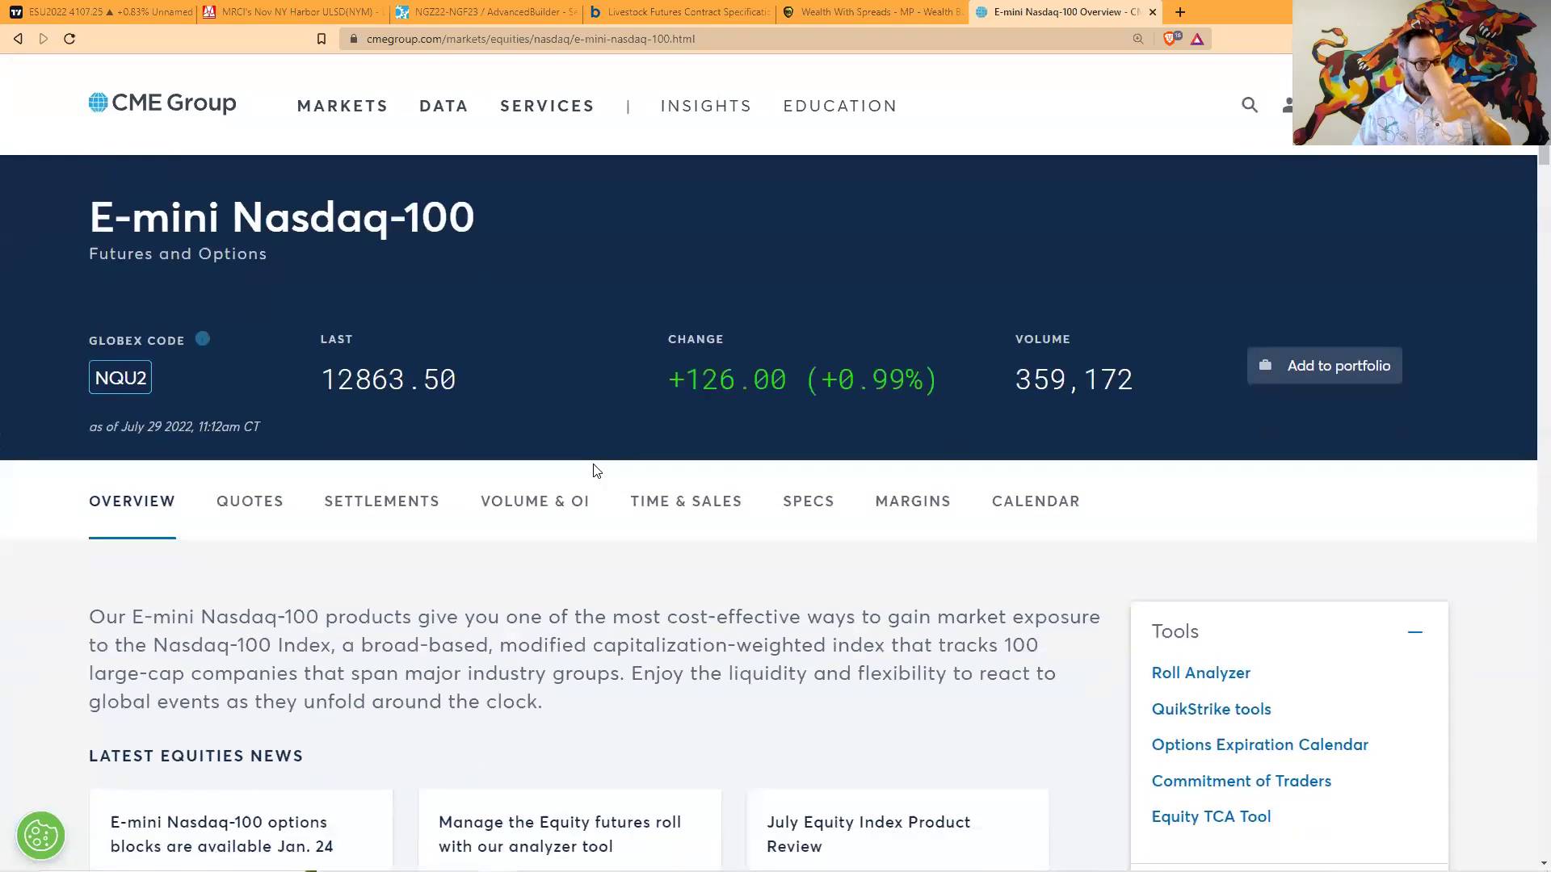
click(257, 509)
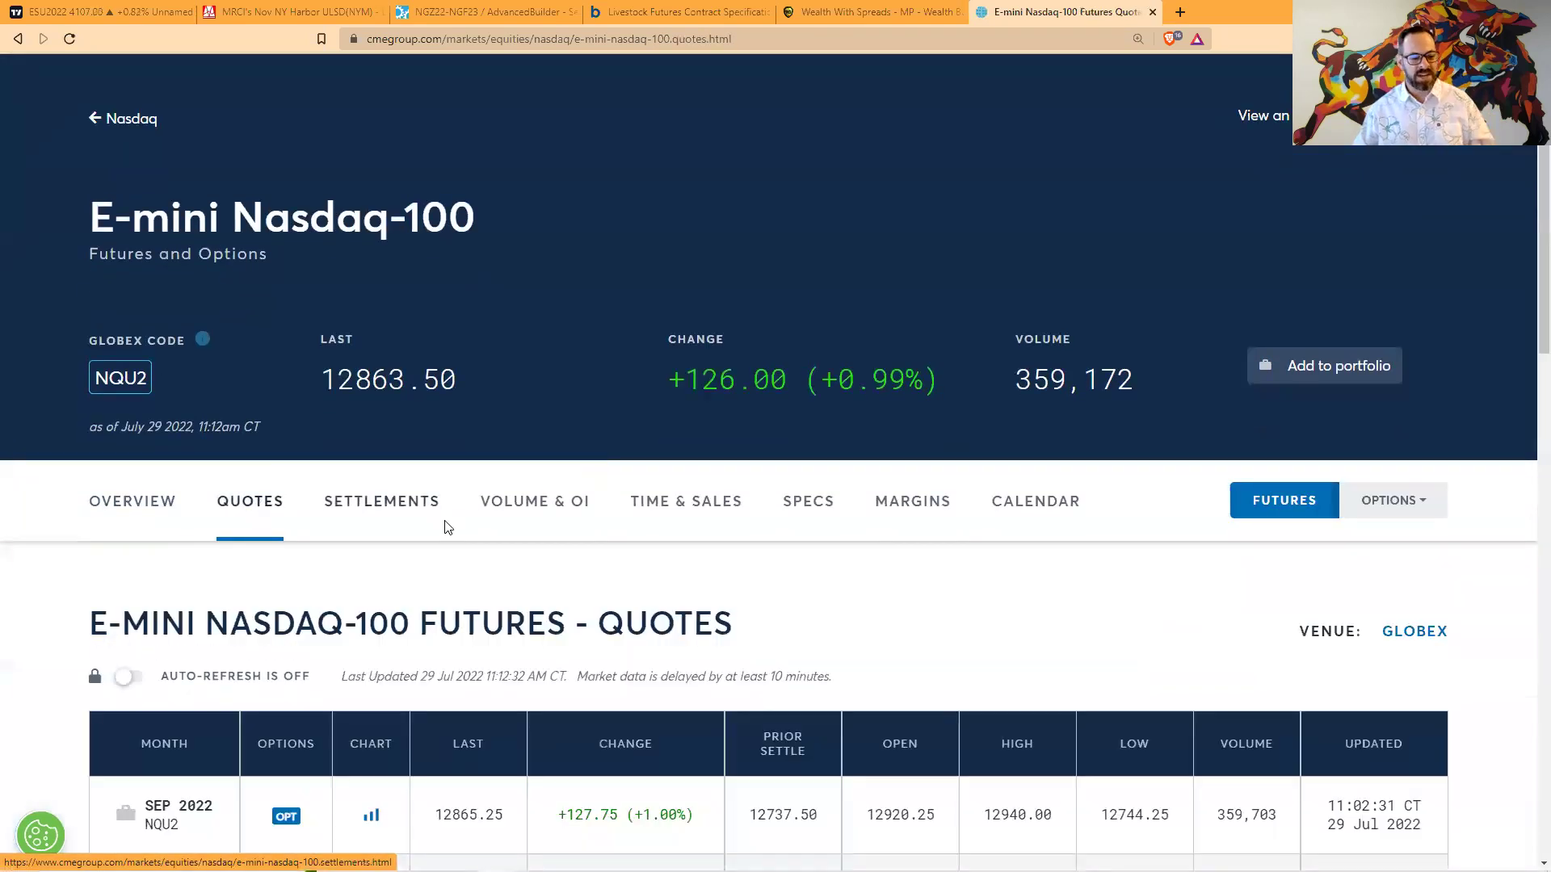
- Examine the listed Nasdaq-100 contract months and compare the volumes of the Sep 2022, Dec 2022 and Mar 2023 contracts
scroll(449, 528, down, 7)
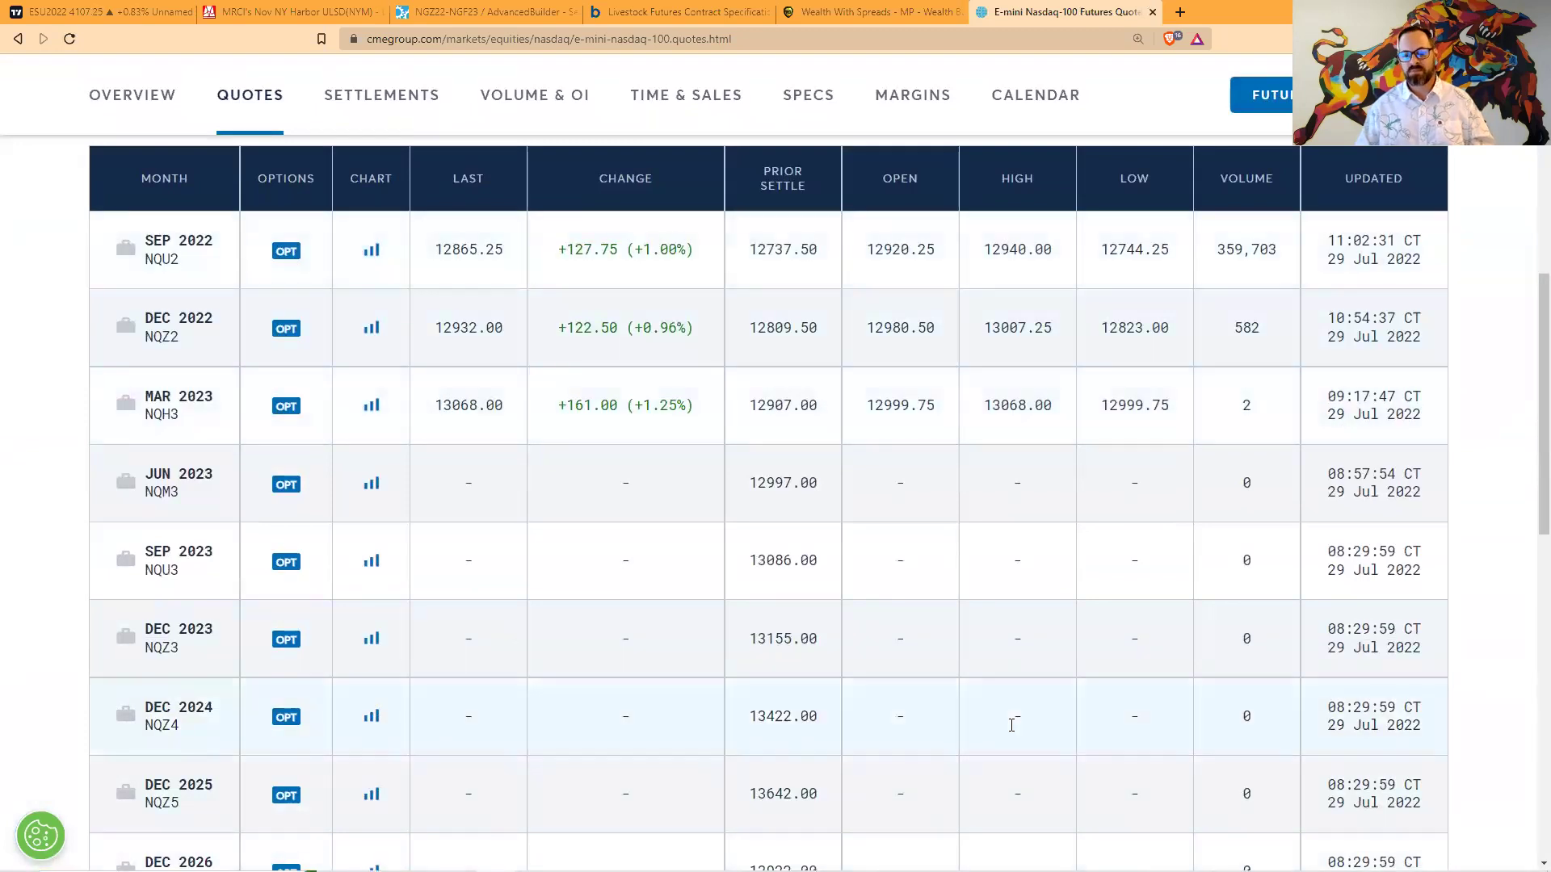
scroll(1136, 612, down, 2)
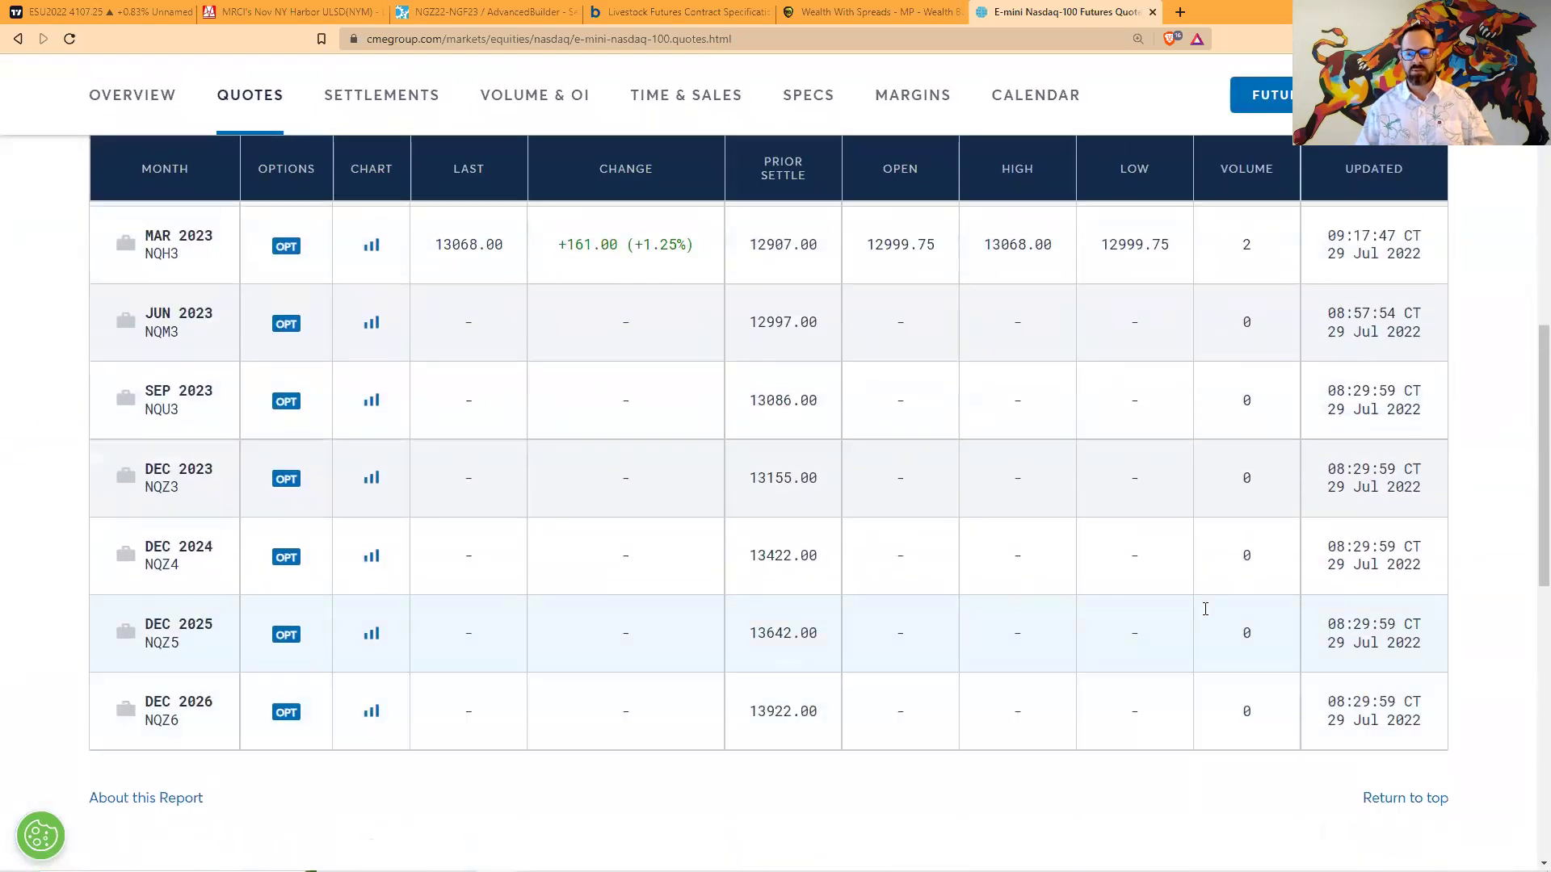
scroll(1205, 609, up, 9)
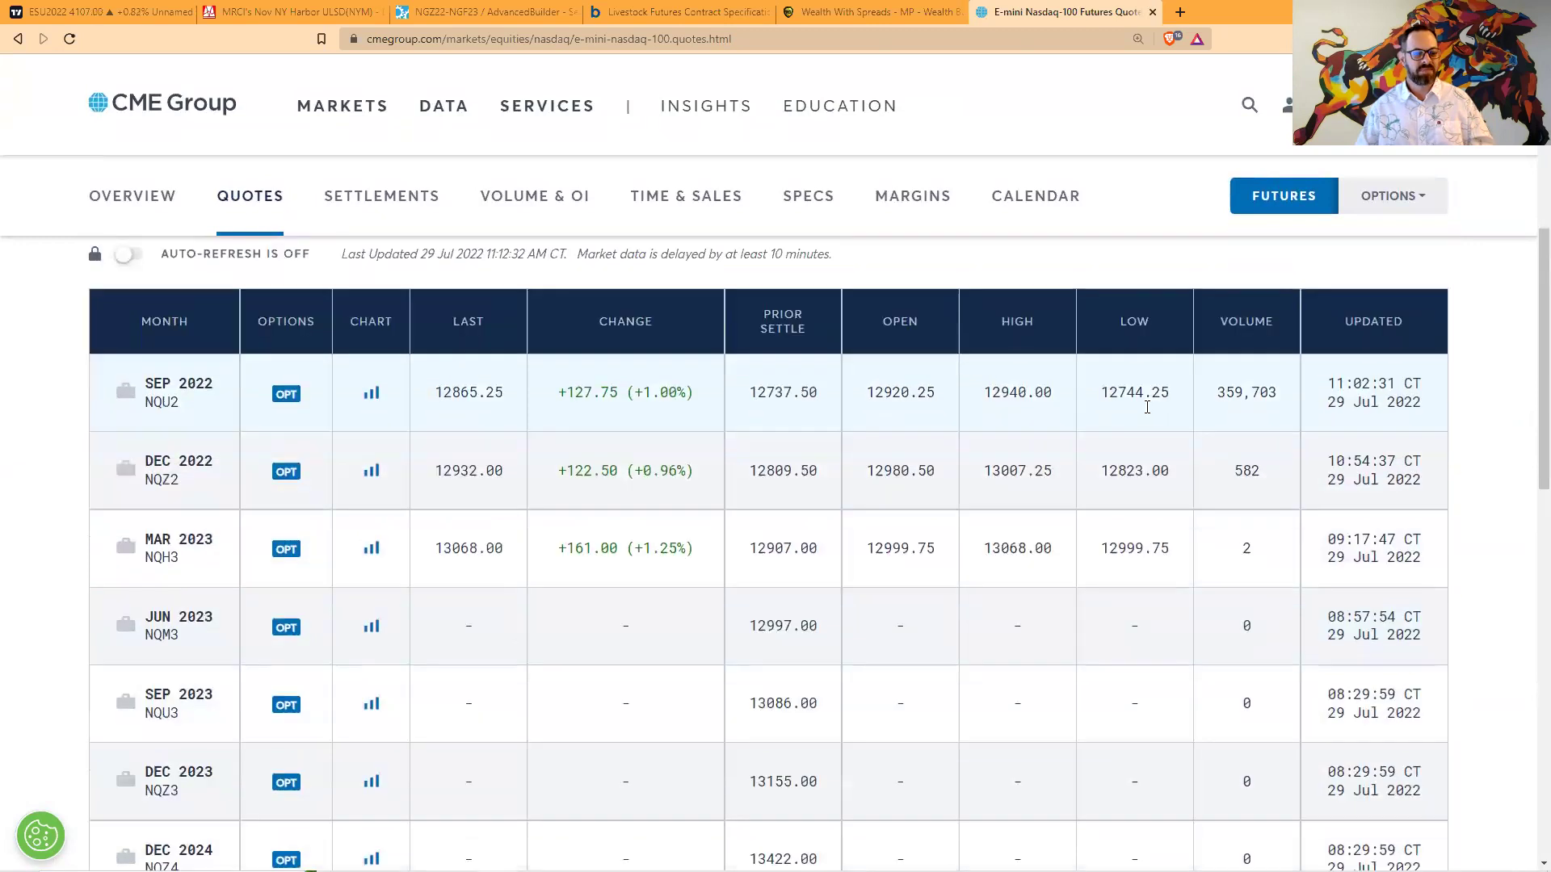
triple_click(213, 434)
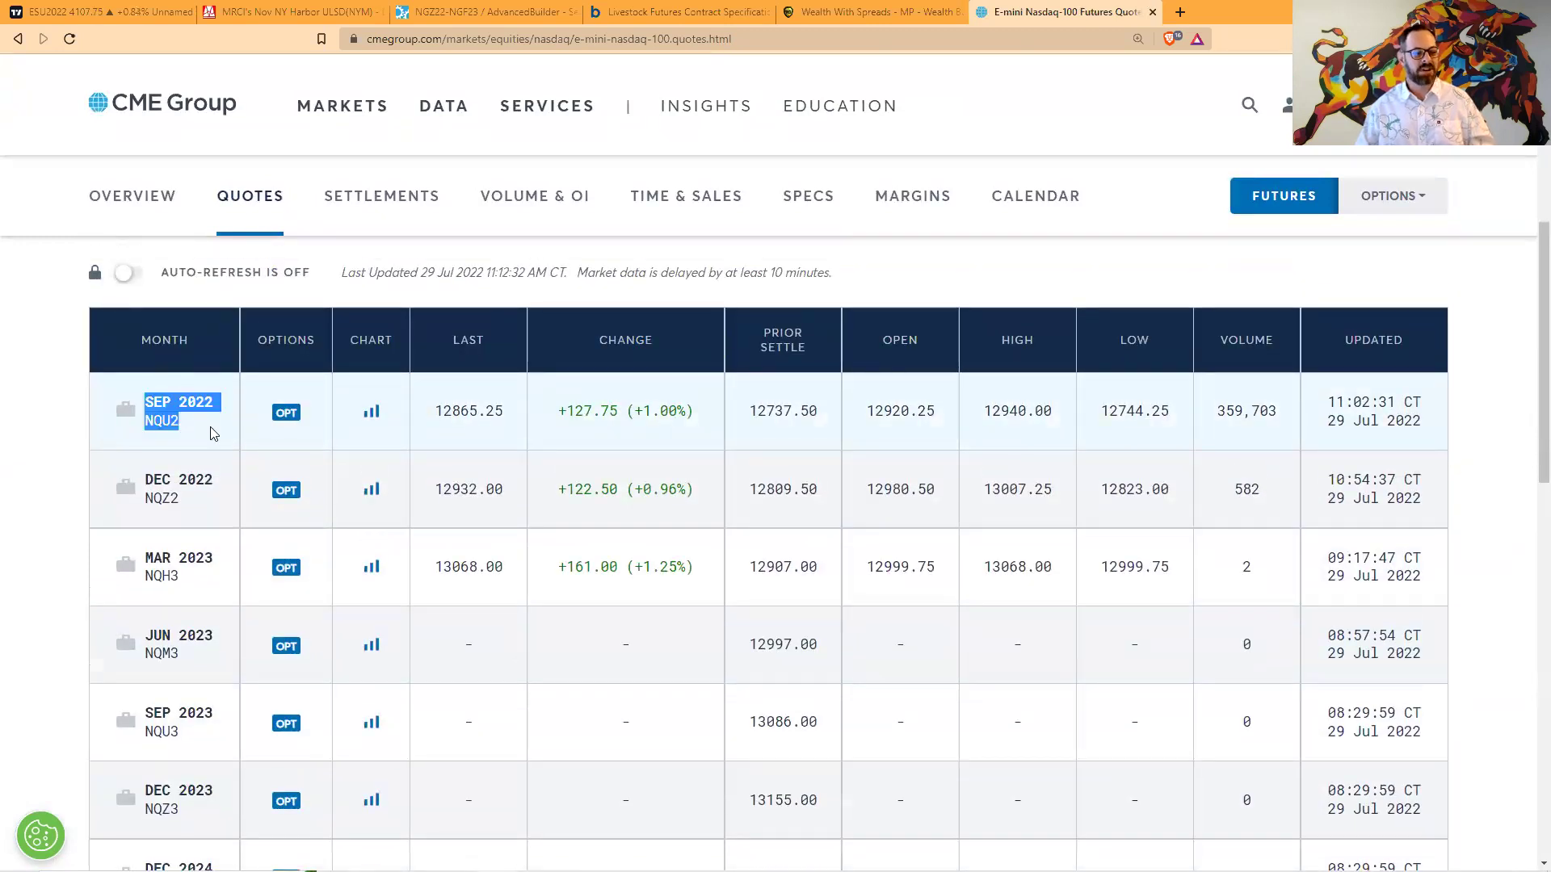
drag(1207, 412, 1290, 430)
click(125, 486)
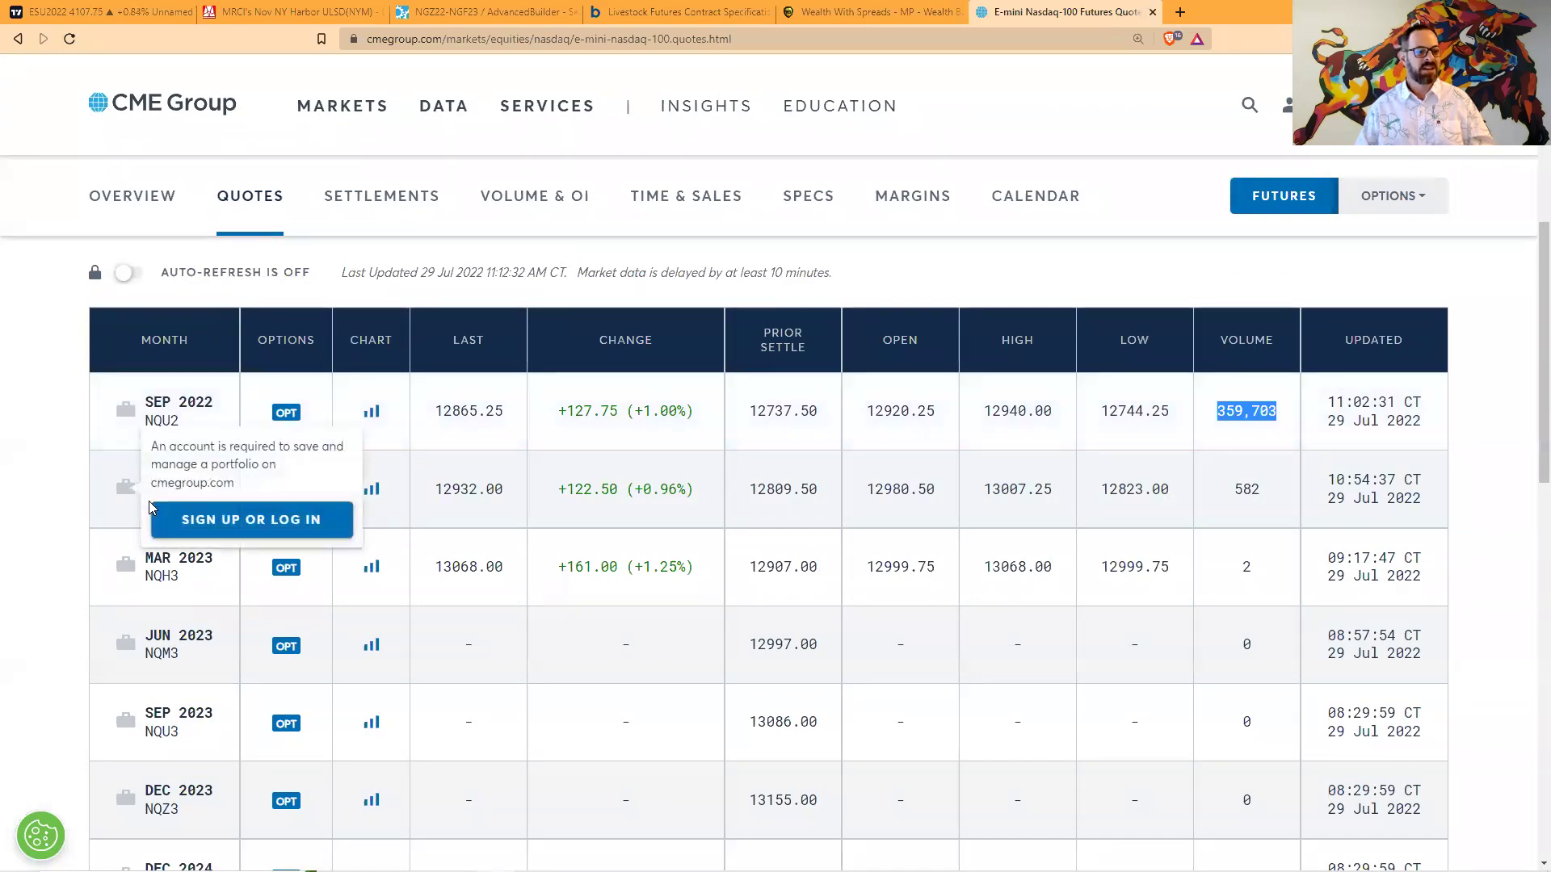
drag(1226, 494, 1283, 500)
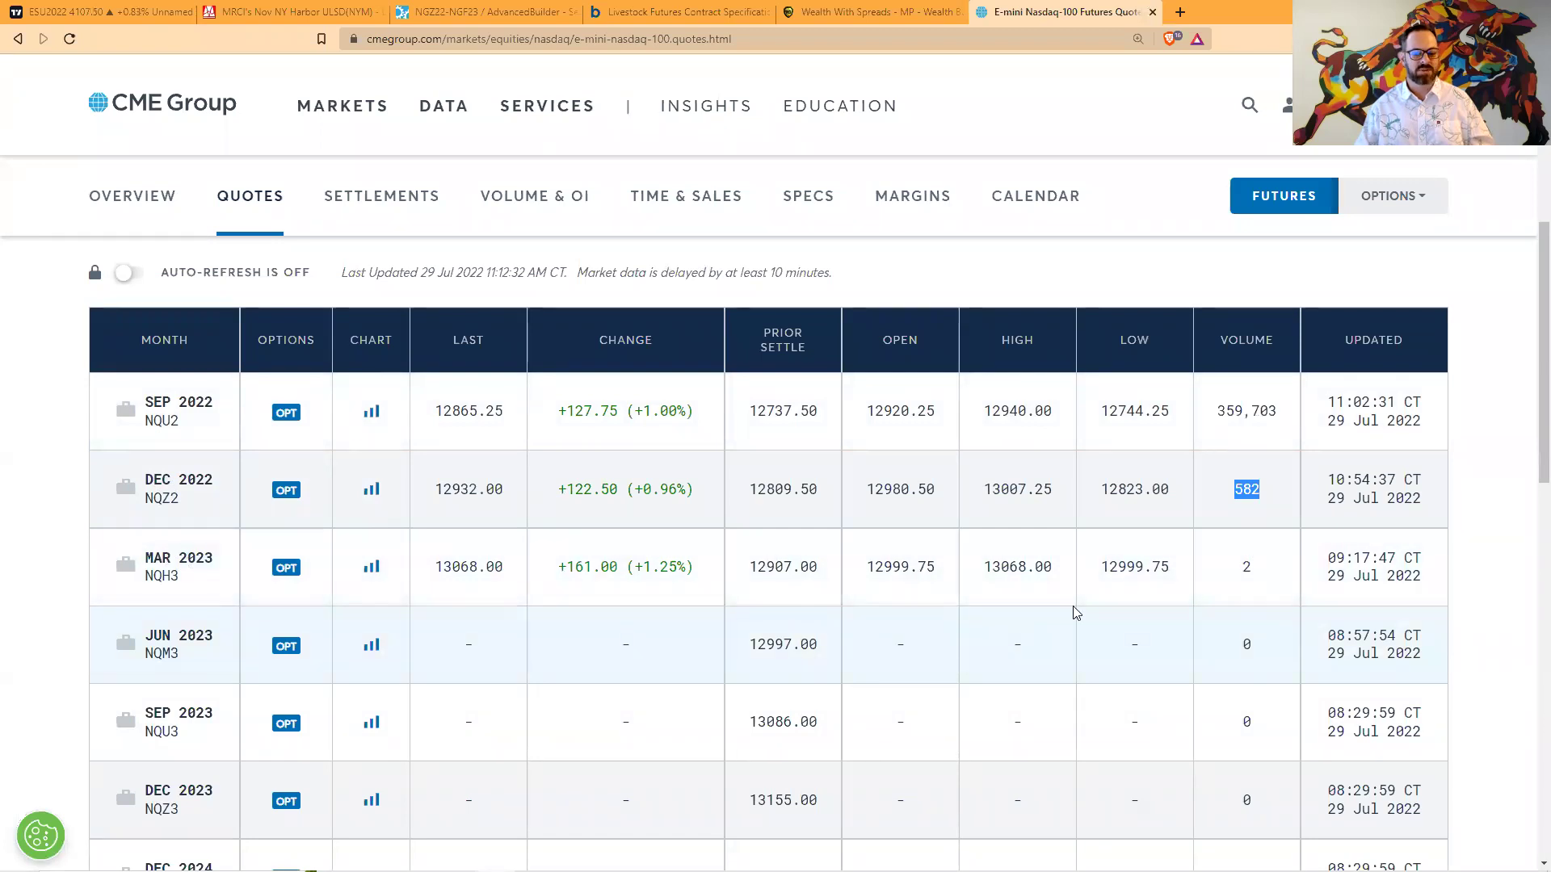
drag(1230, 575, 1252, 569)
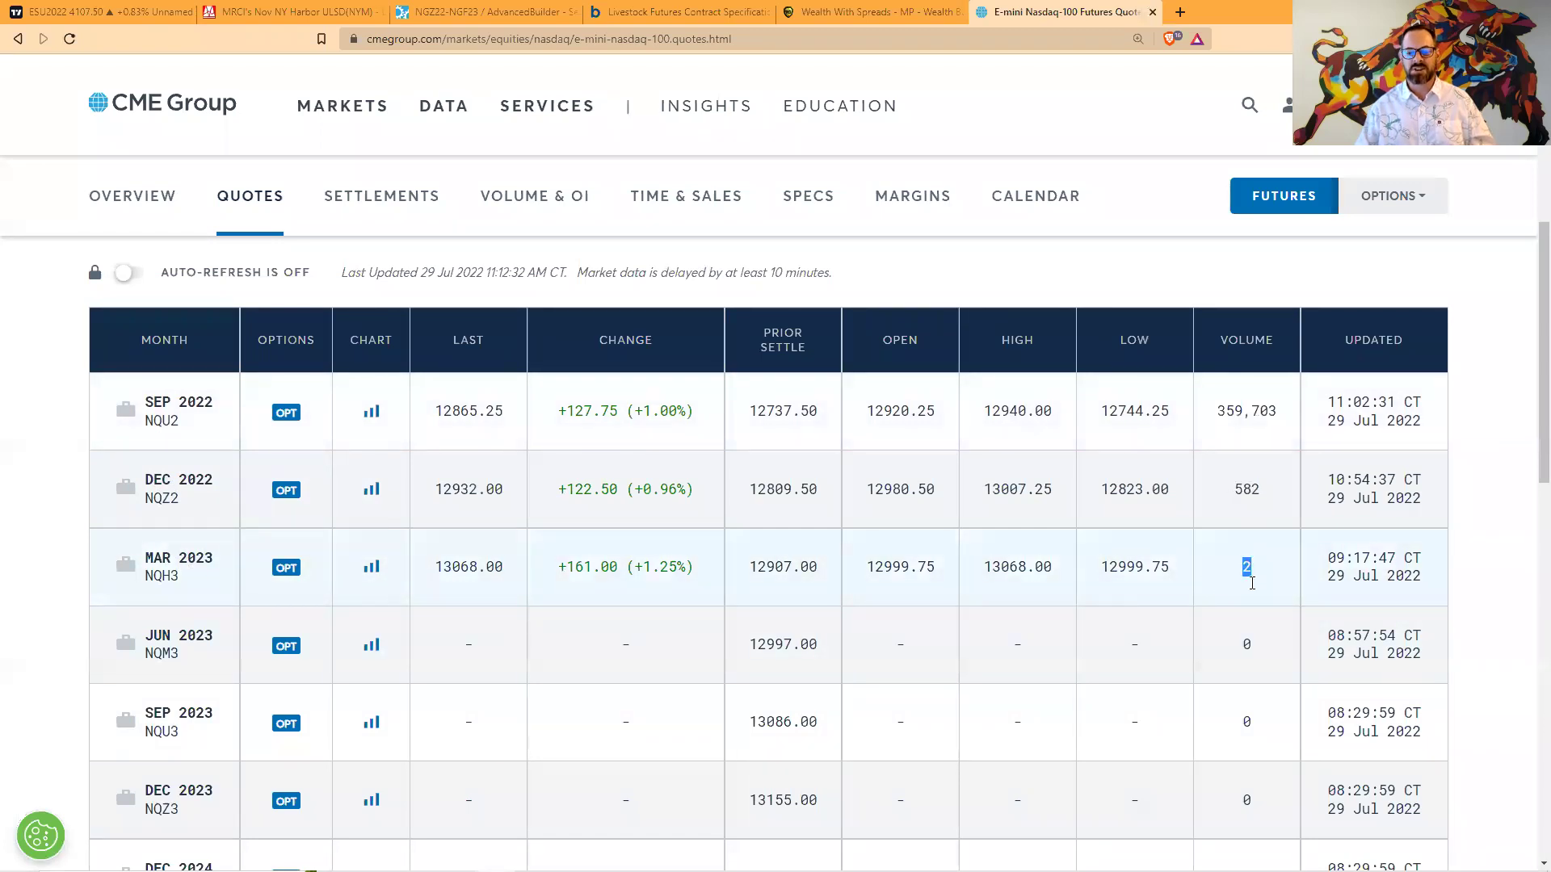
click(548, 696)
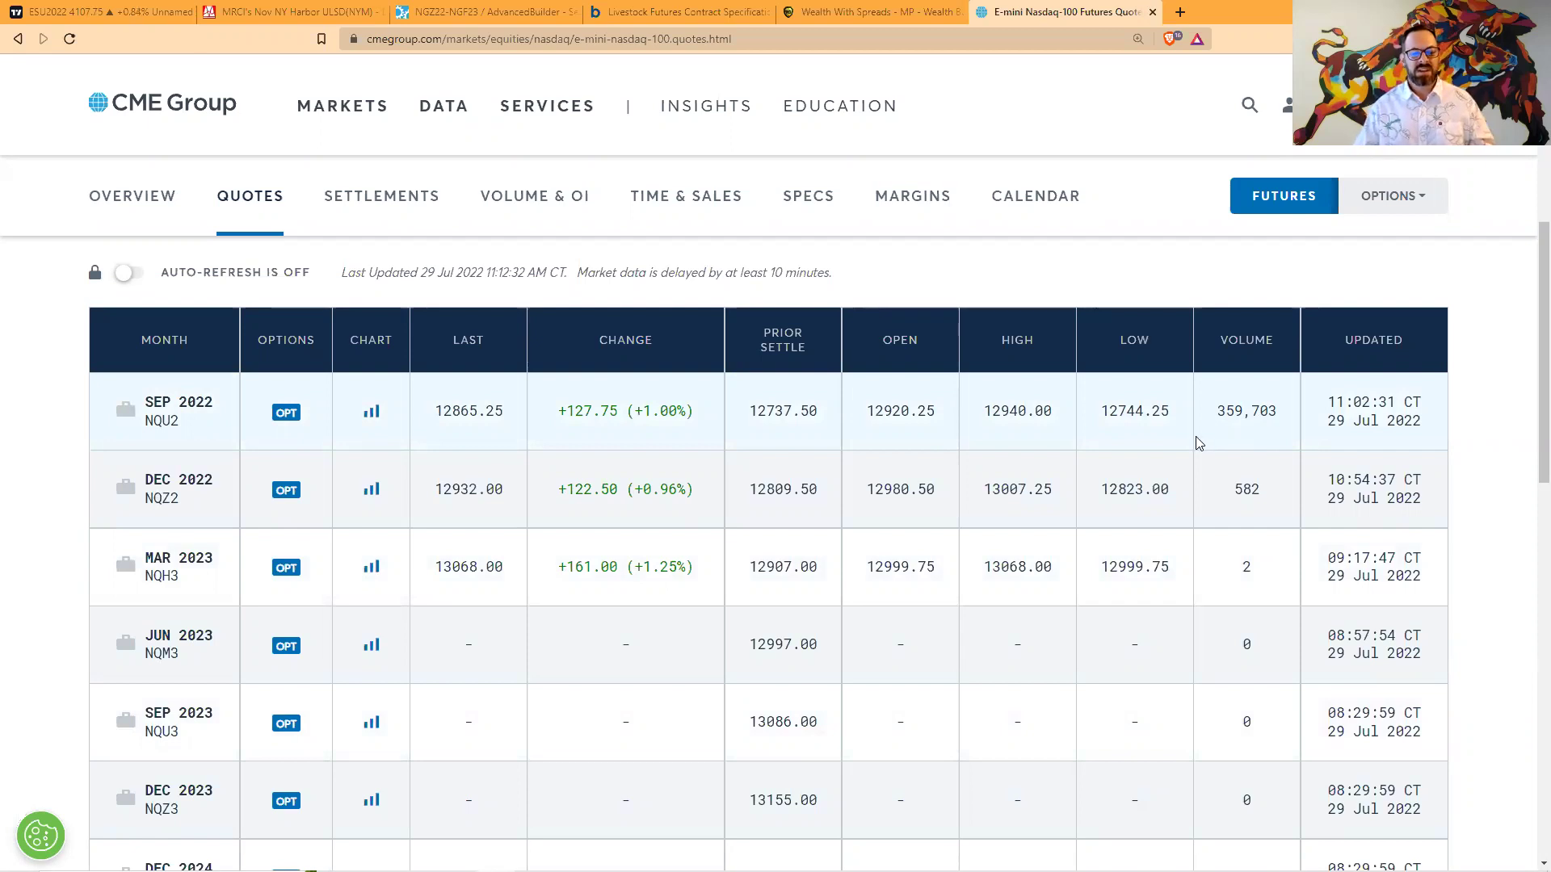
- Compare the price changes of the Sep 2022, Dec 2022 and Mar 2023 Nasdaq-100 contracts, checking them against the December volume
drag(556, 413, 707, 418)
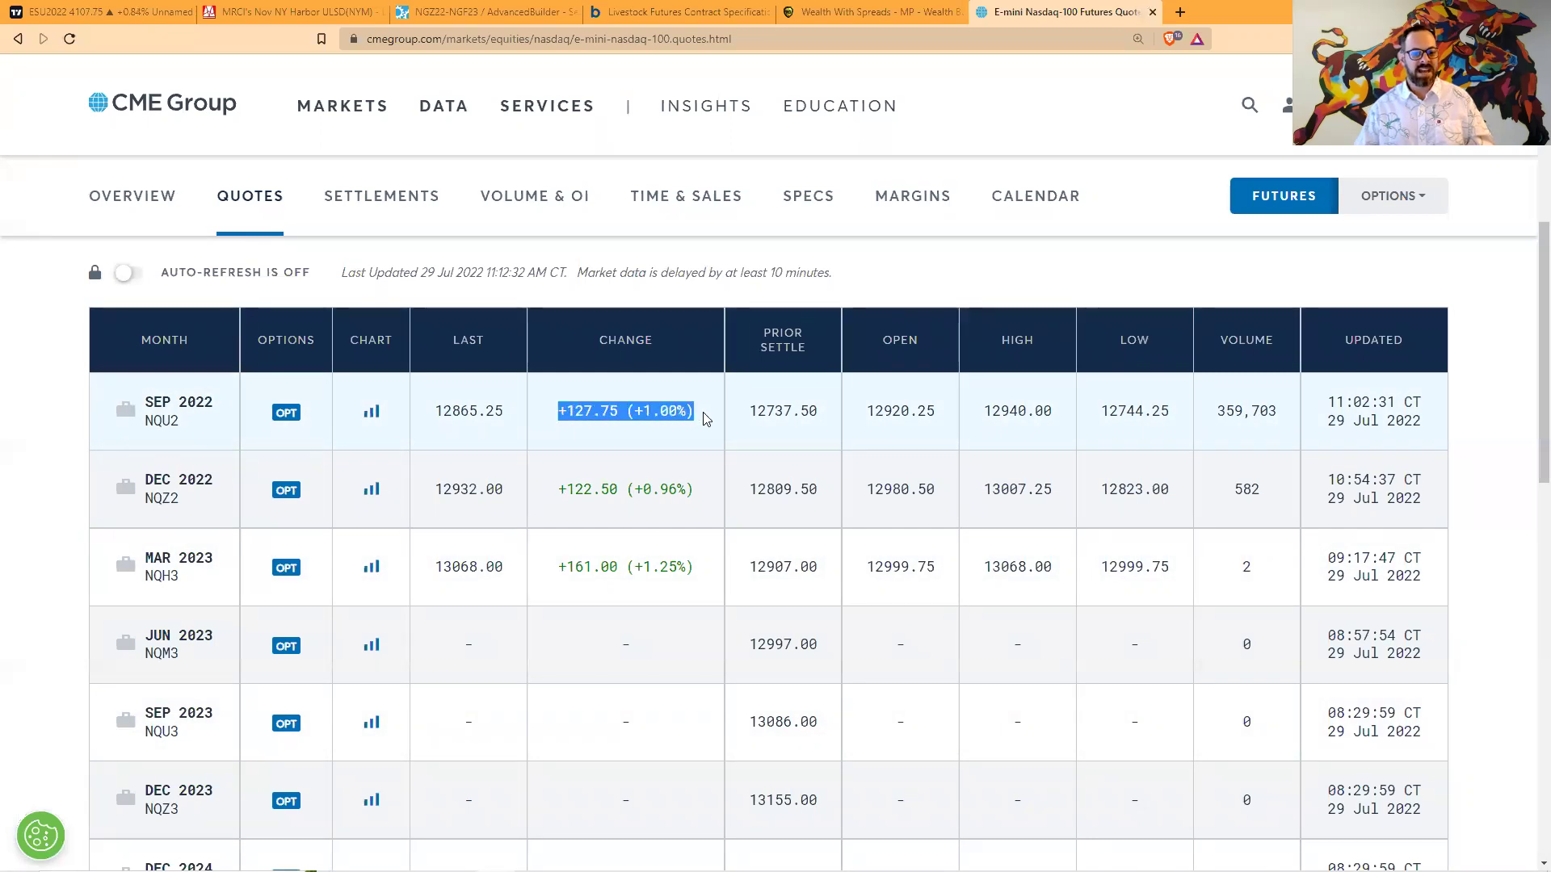
click(612, 431)
drag(568, 497, 699, 501)
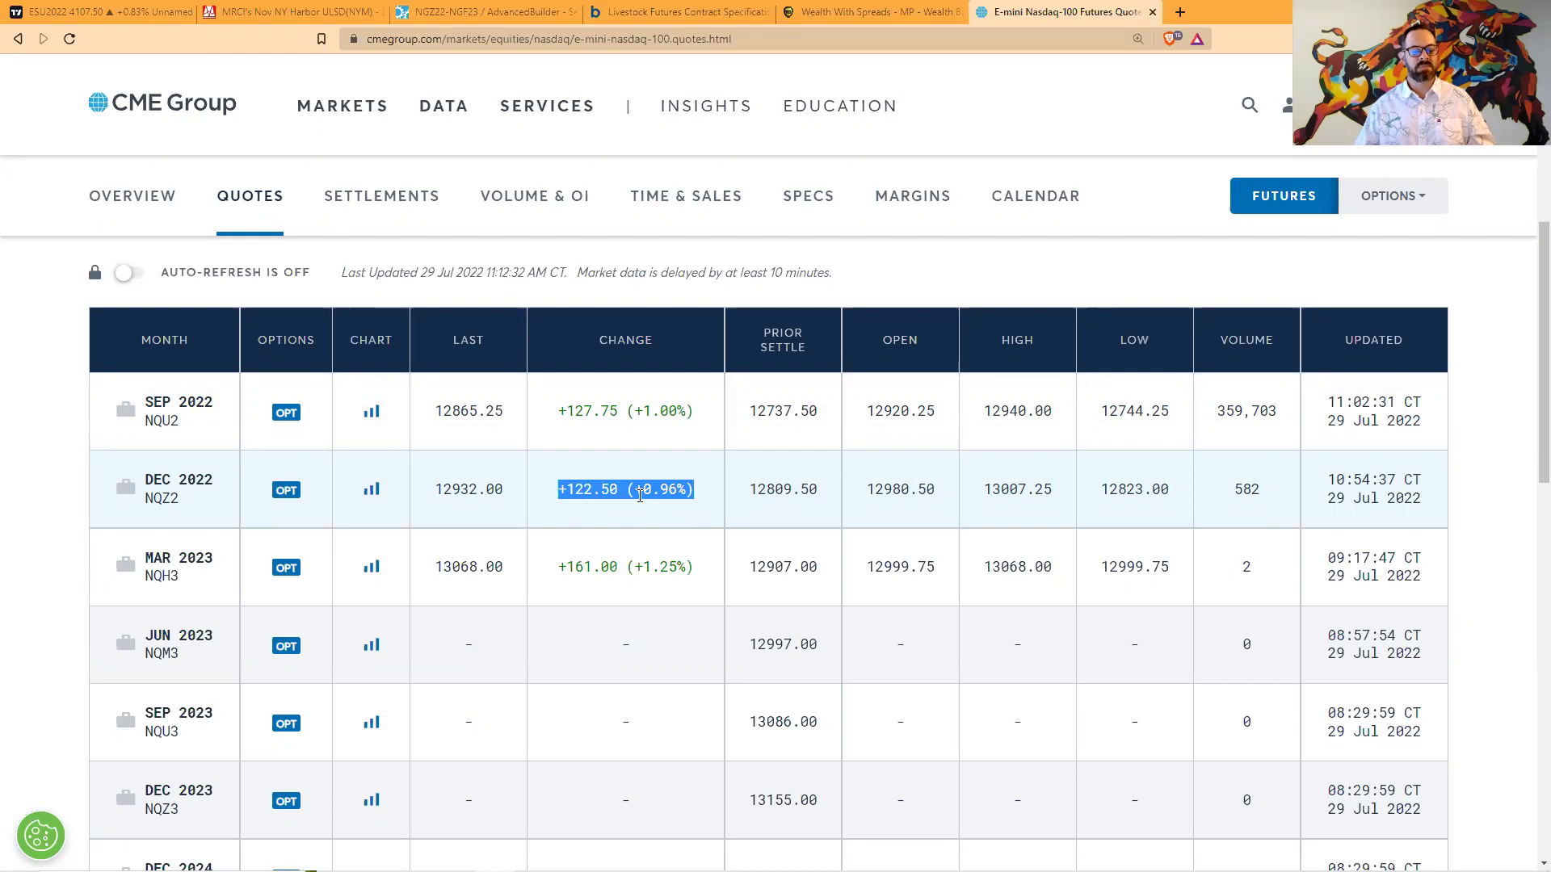
drag(1228, 495, 1272, 505)
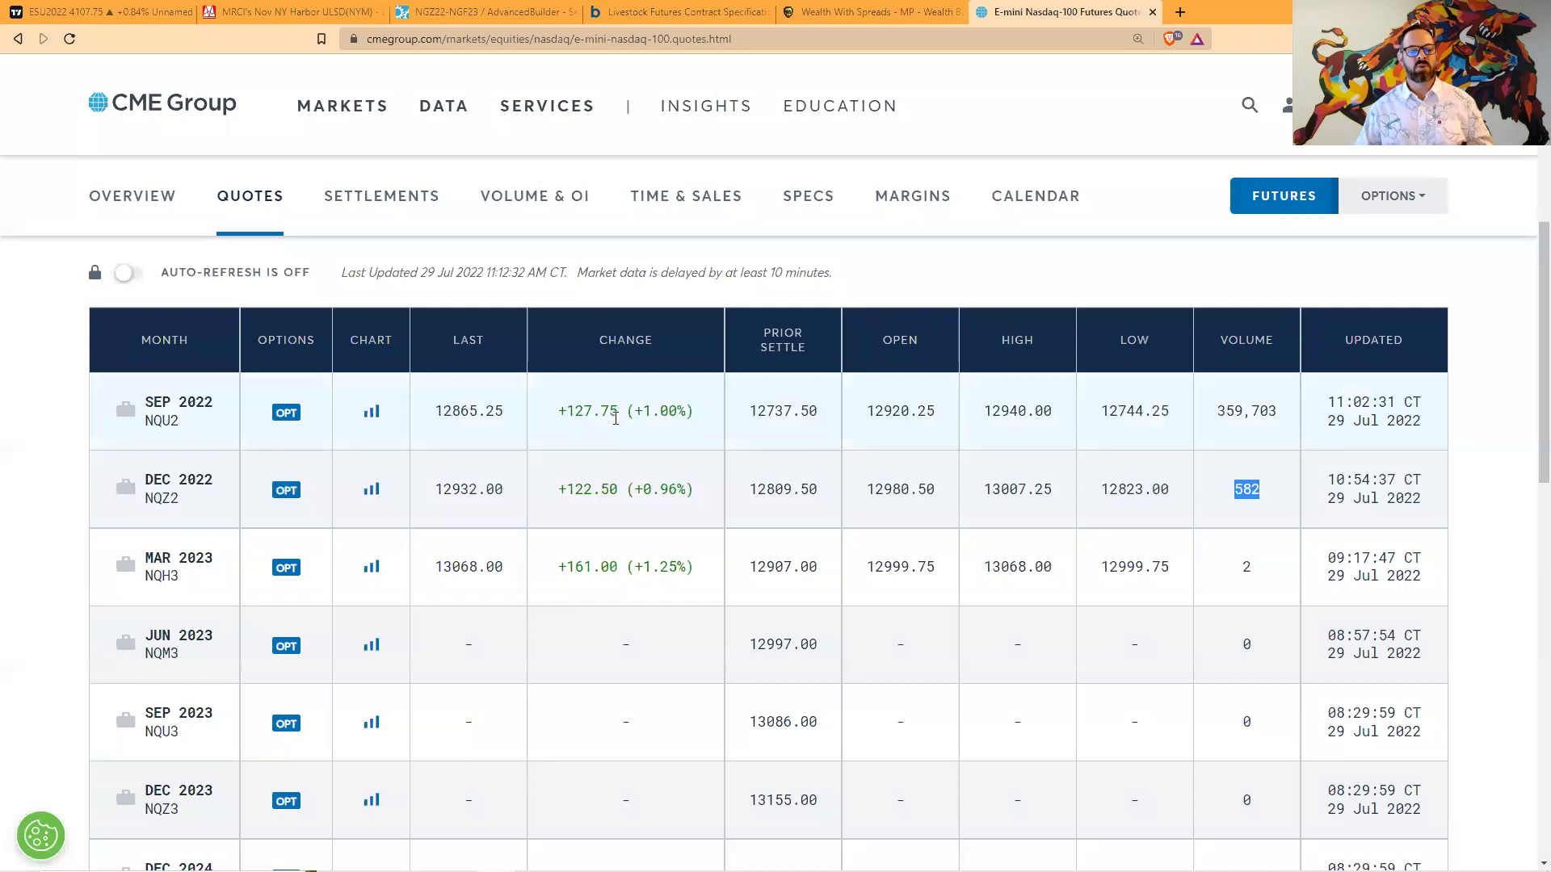
drag(554, 419, 698, 418)
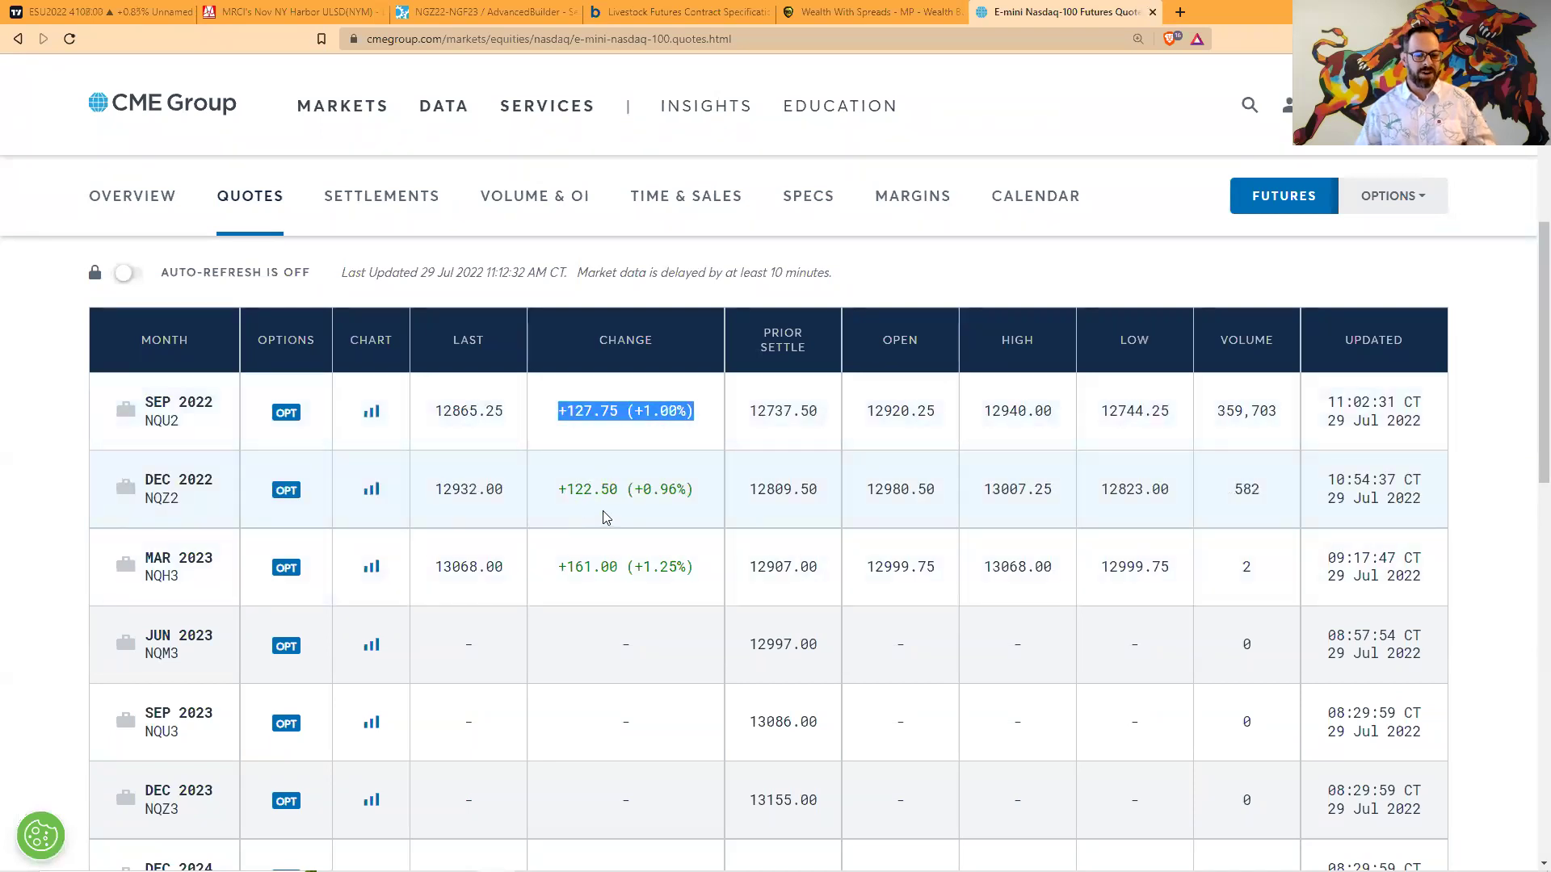
drag(554, 579, 704, 588)
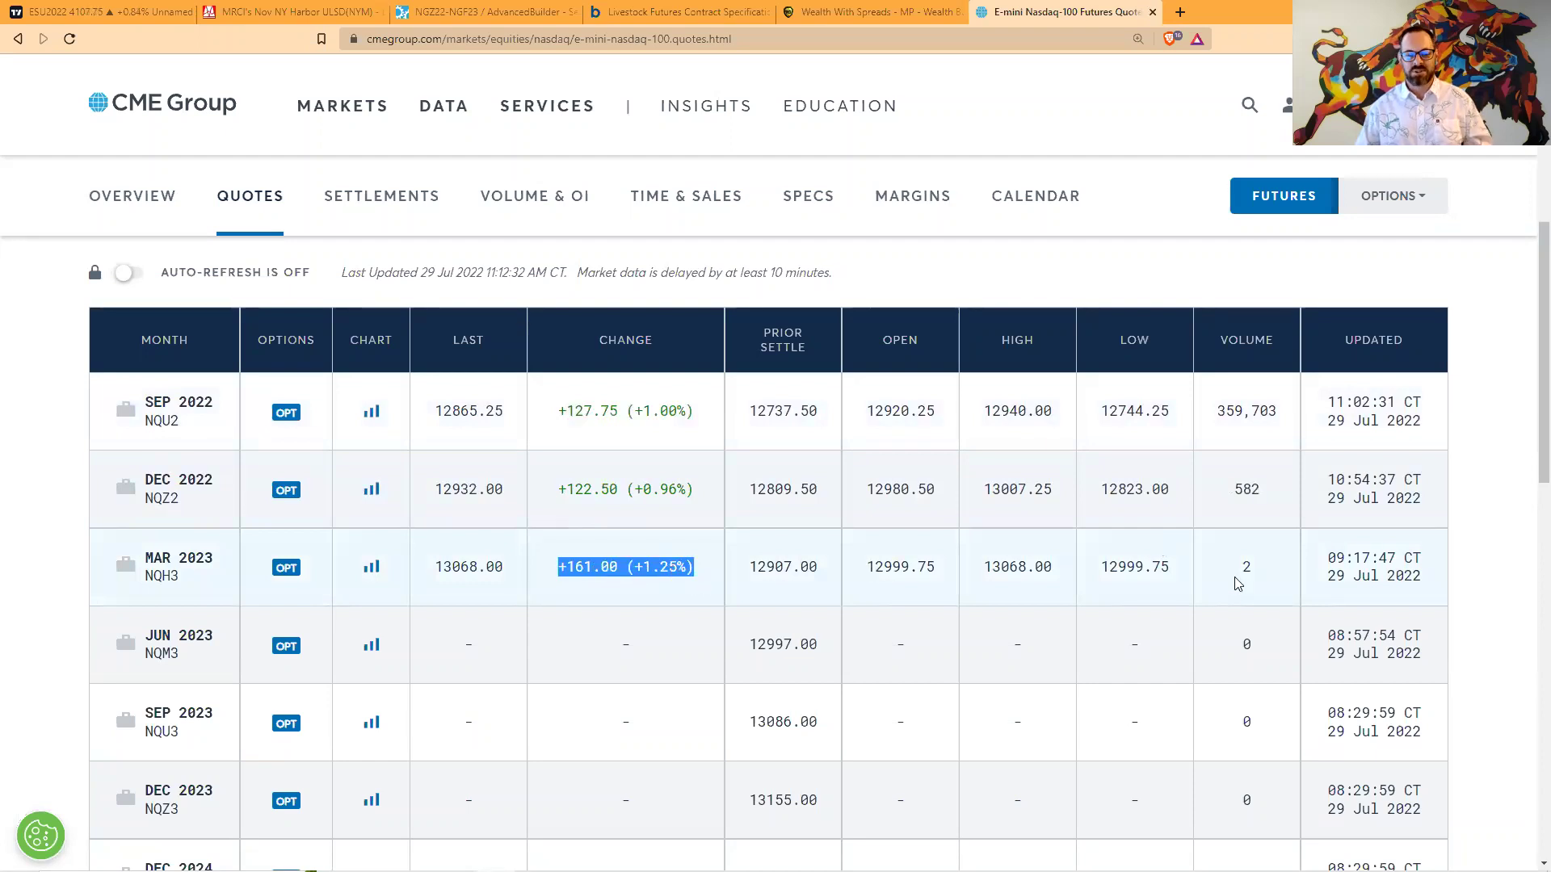
click(557, 412)
drag(551, 406, 703, 477)
click(698, 445)
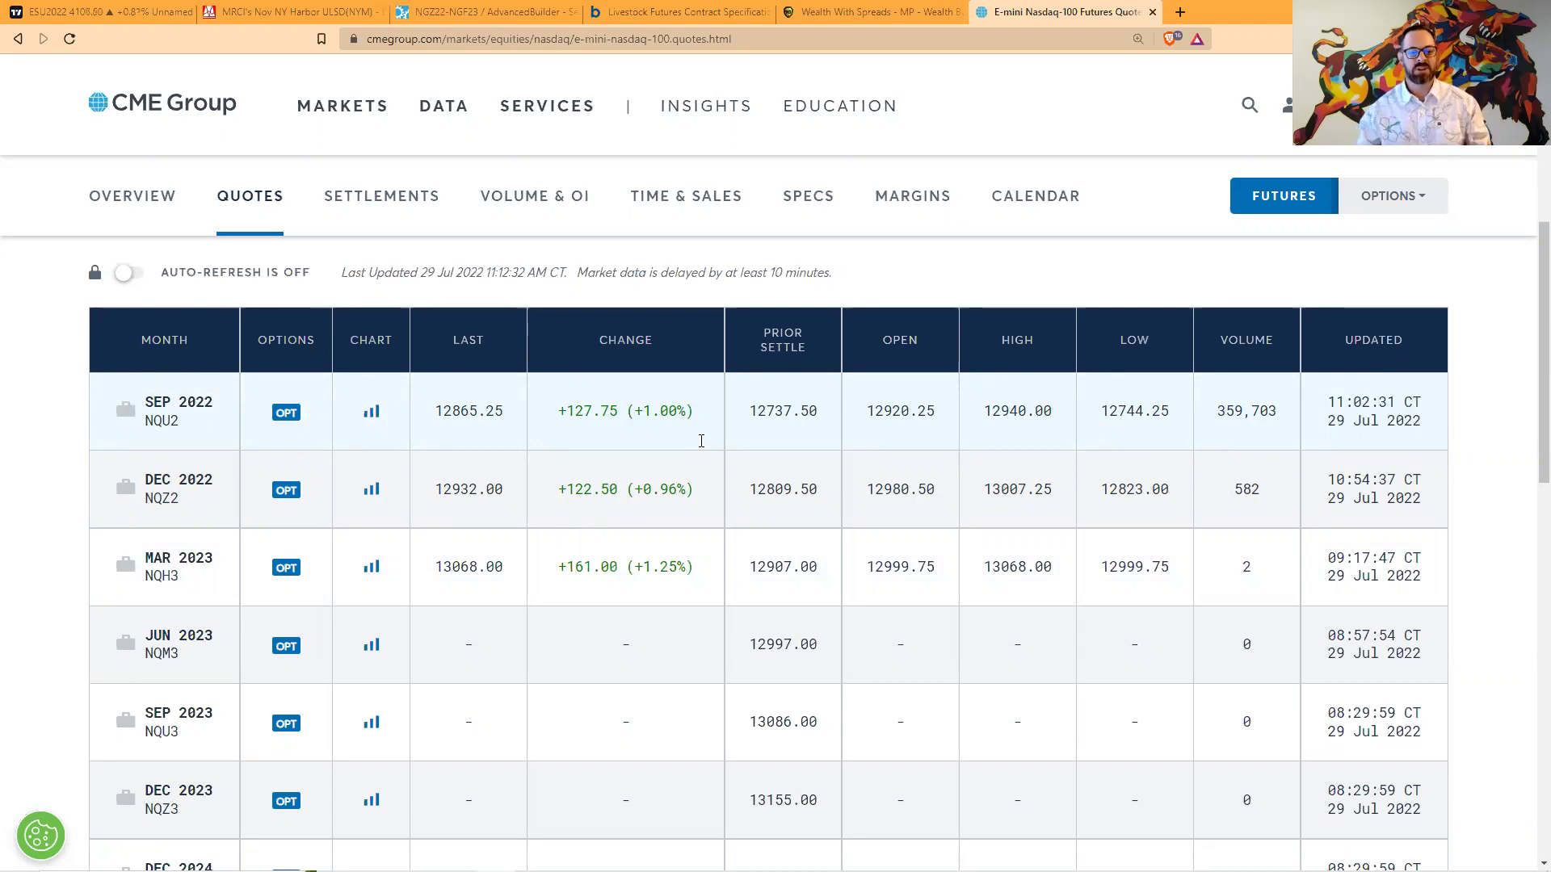
- Open the quotes page for Corn futures from the featured products
scroll(1126, 371, up, 5)
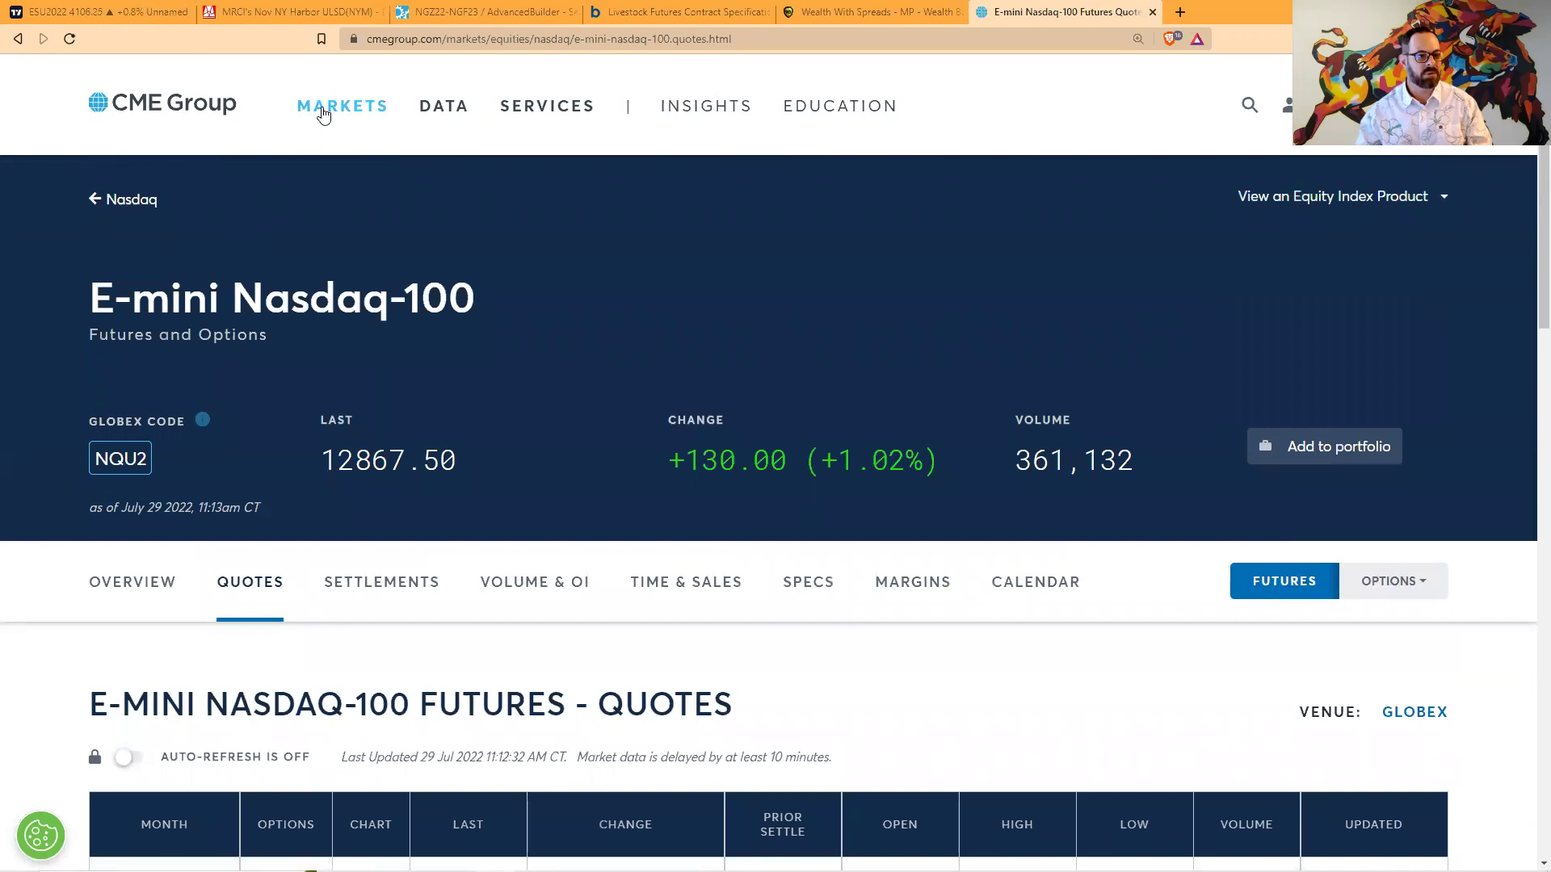
mouse_move(319, 109)
click(145, 307)
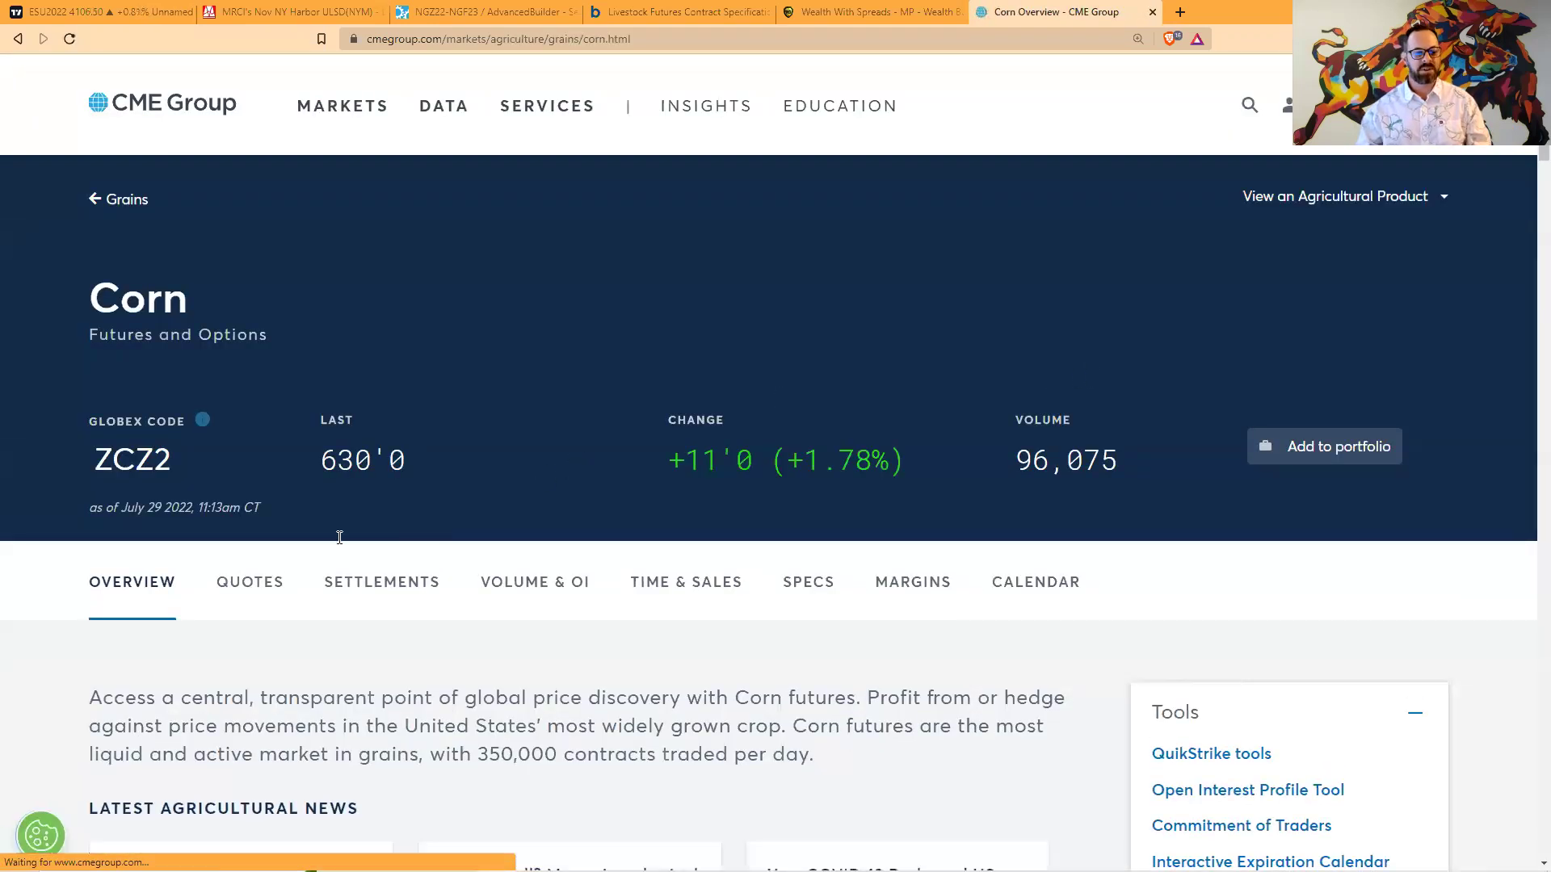
click(239, 584)
- Compare the trading volumes of the Sep 2022 and Dec 2022 corn contracts in the quotes table
scroll(845, 550, down, 6)
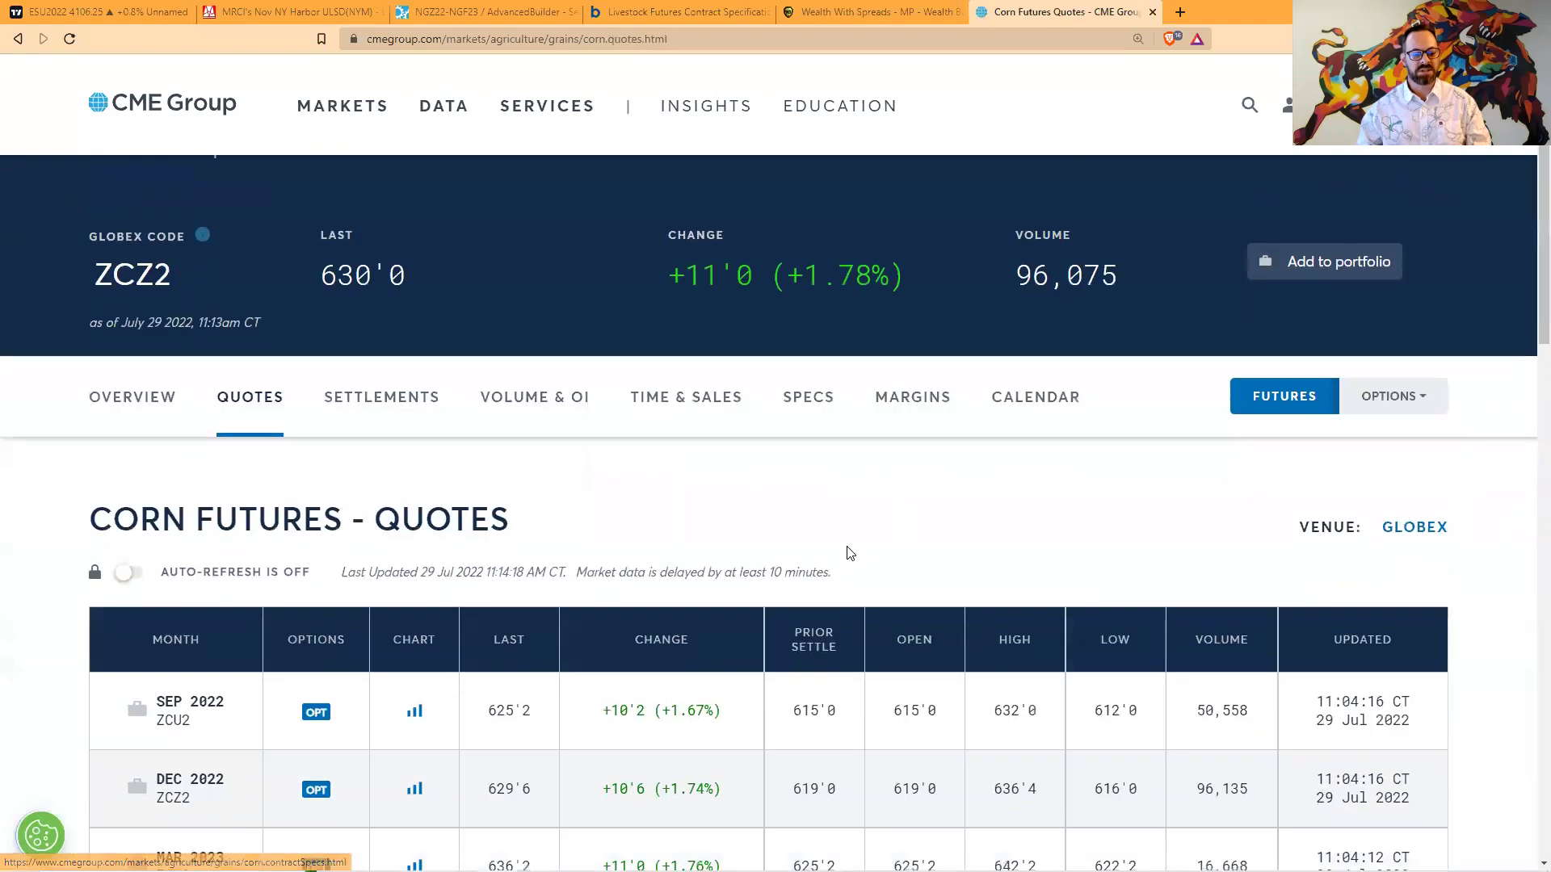
scroll(850, 549, down, 1)
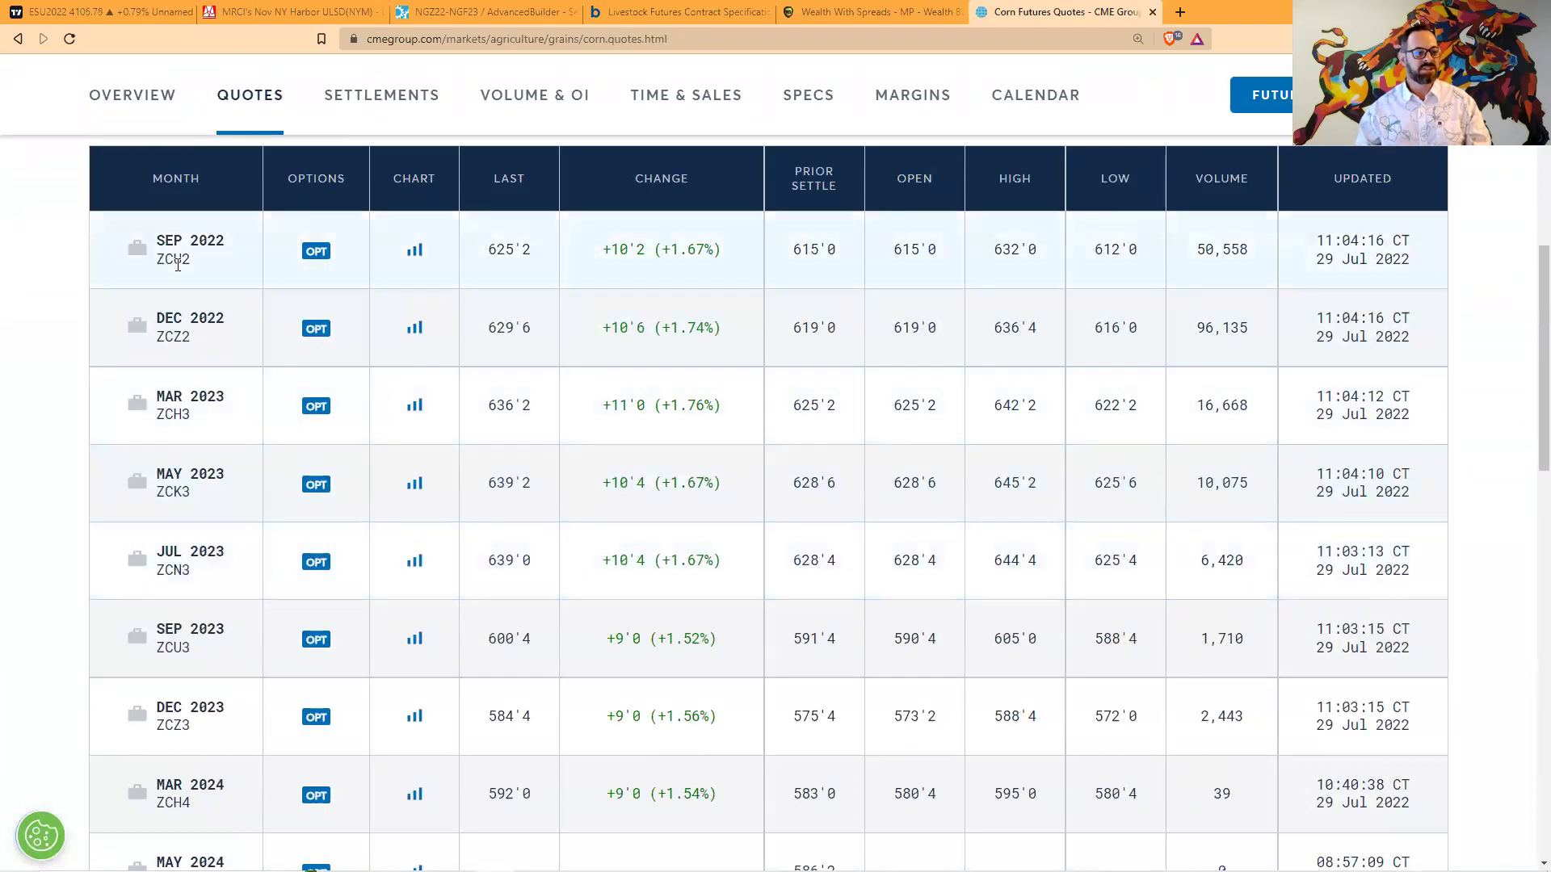
drag(162, 240, 233, 266)
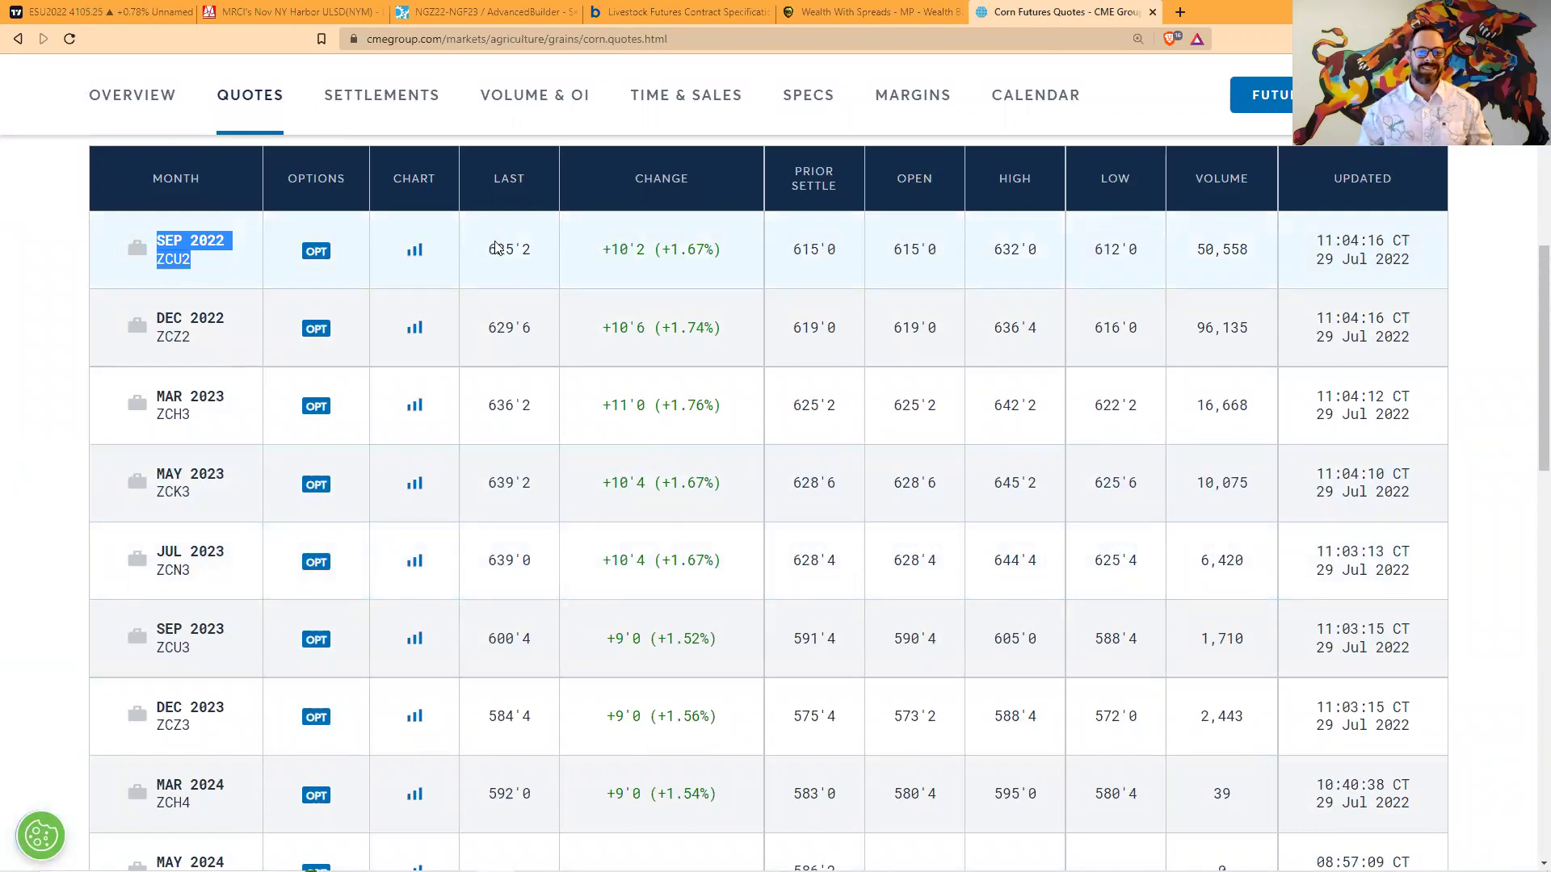
drag(1193, 255, 1249, 255)
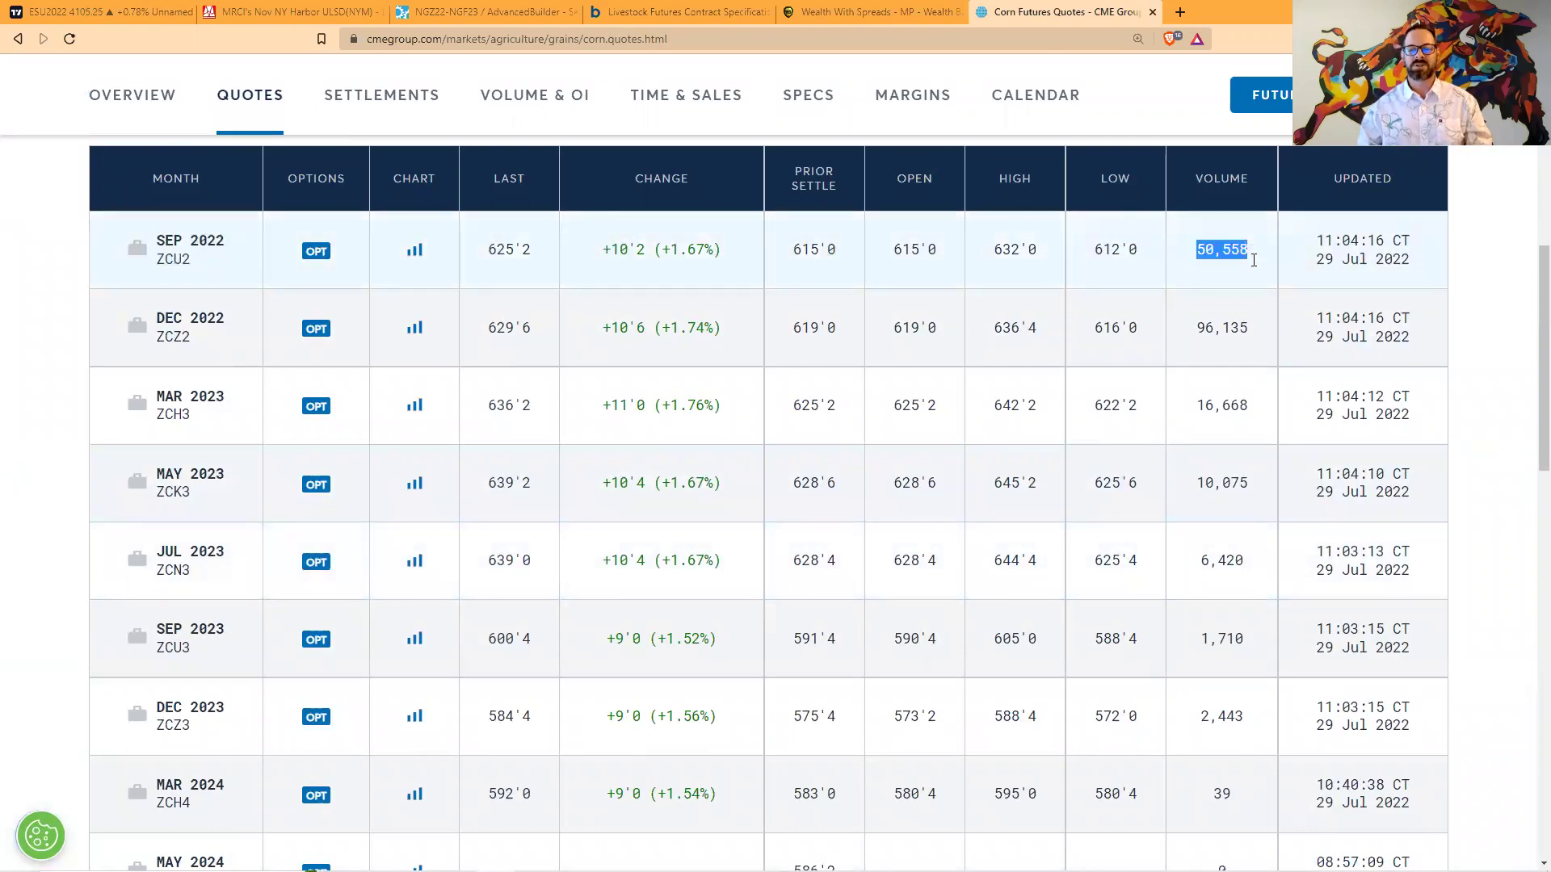
drag(1195, 327, 1257, 344)
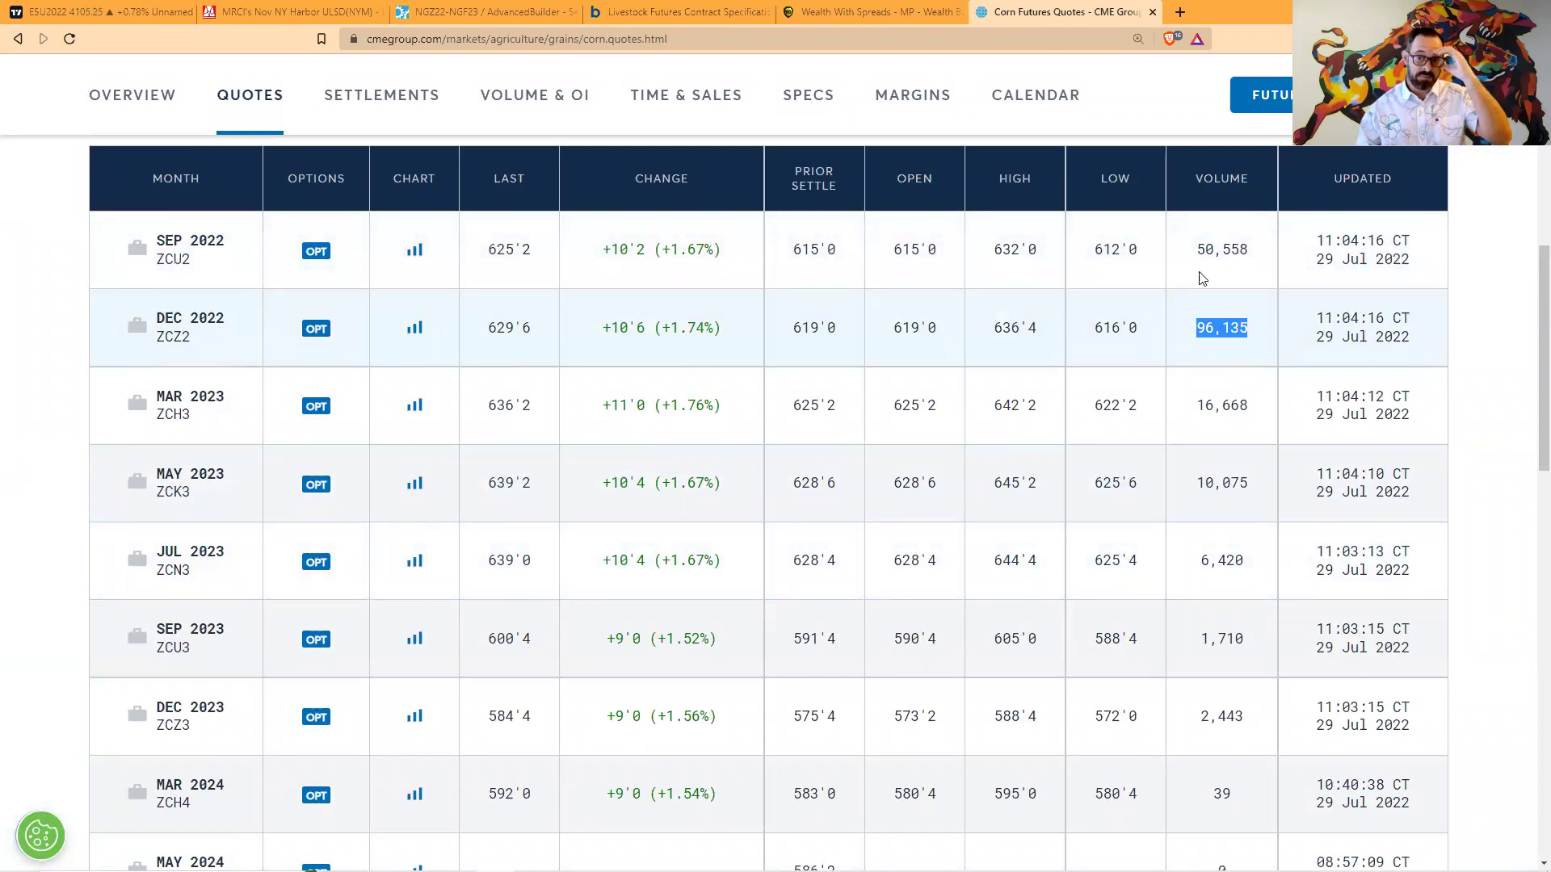
drag(1196, 251, 1249, 251)
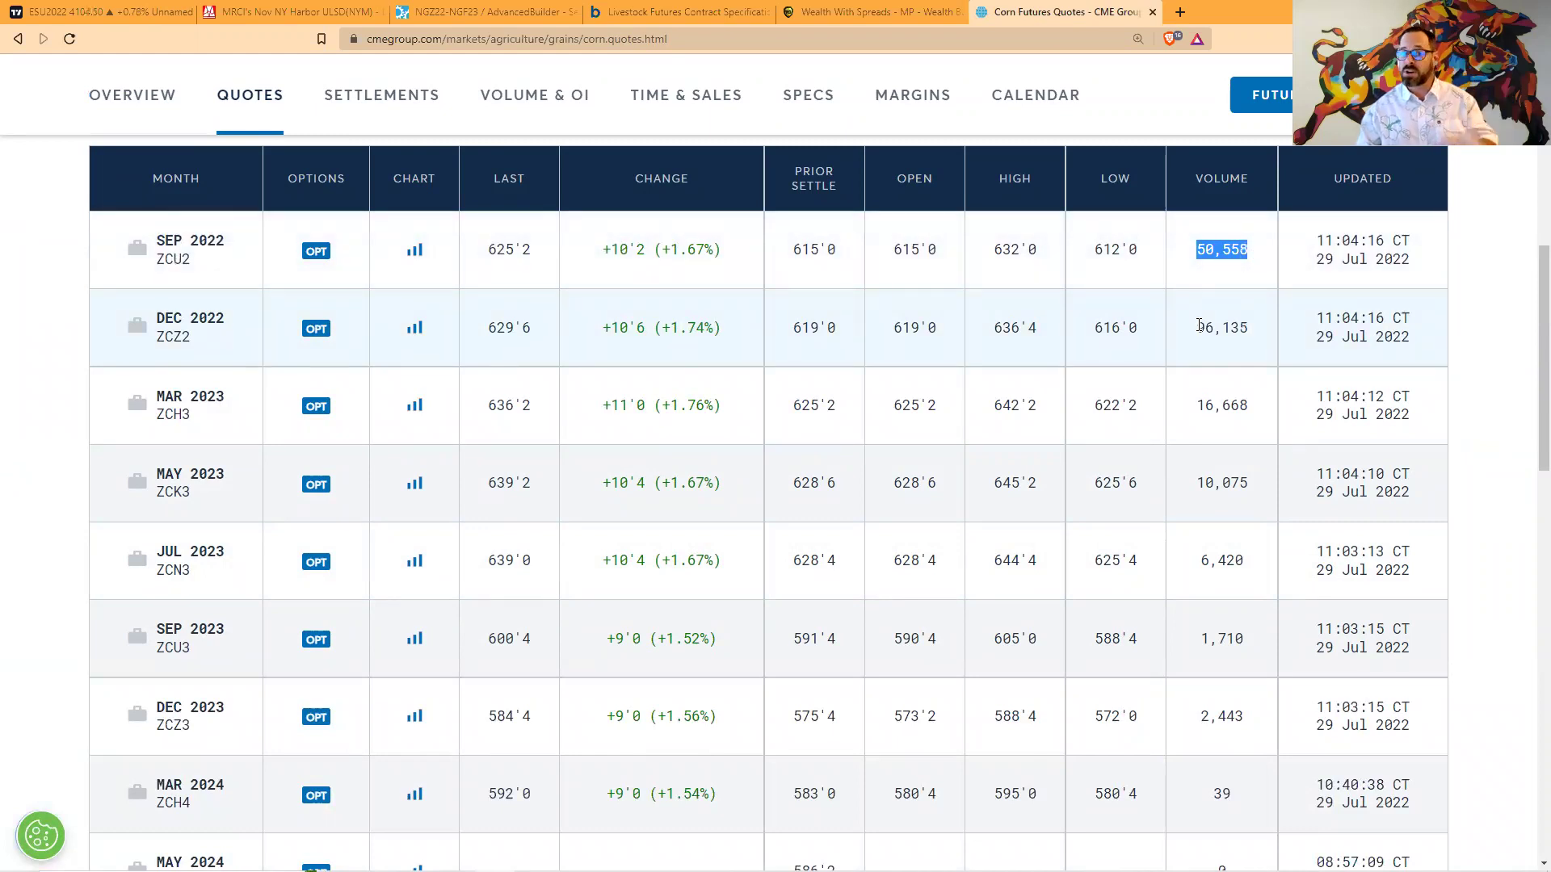
drag(1195, 330, 1242, 329)
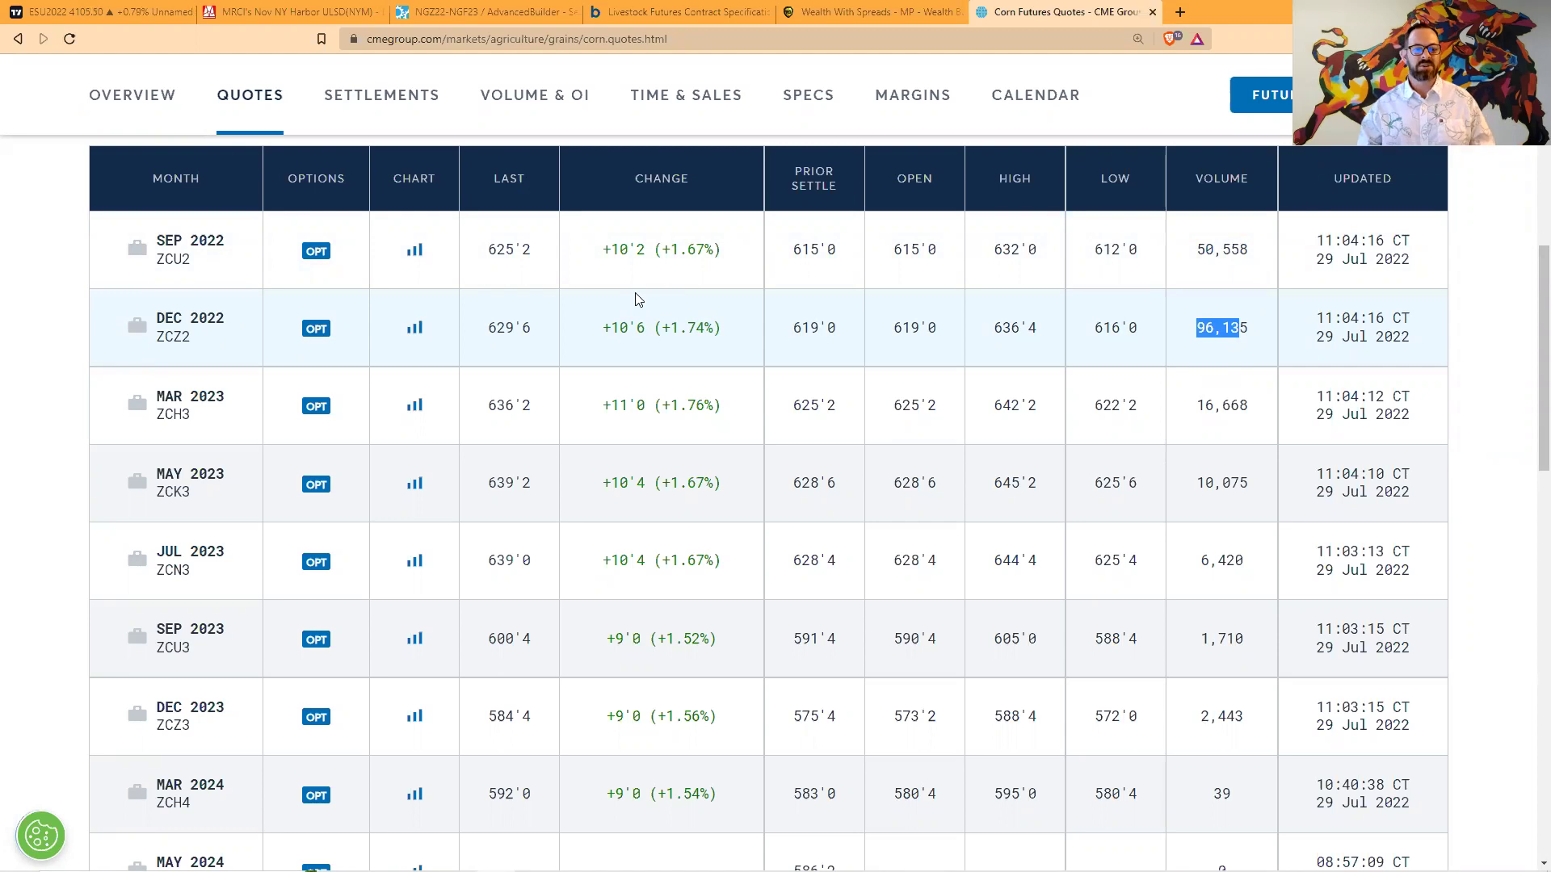
- Compare the price changes of the Dec 2022, Sep 2022 and Mar 2023 corn contracts
triple_click(651, 345)
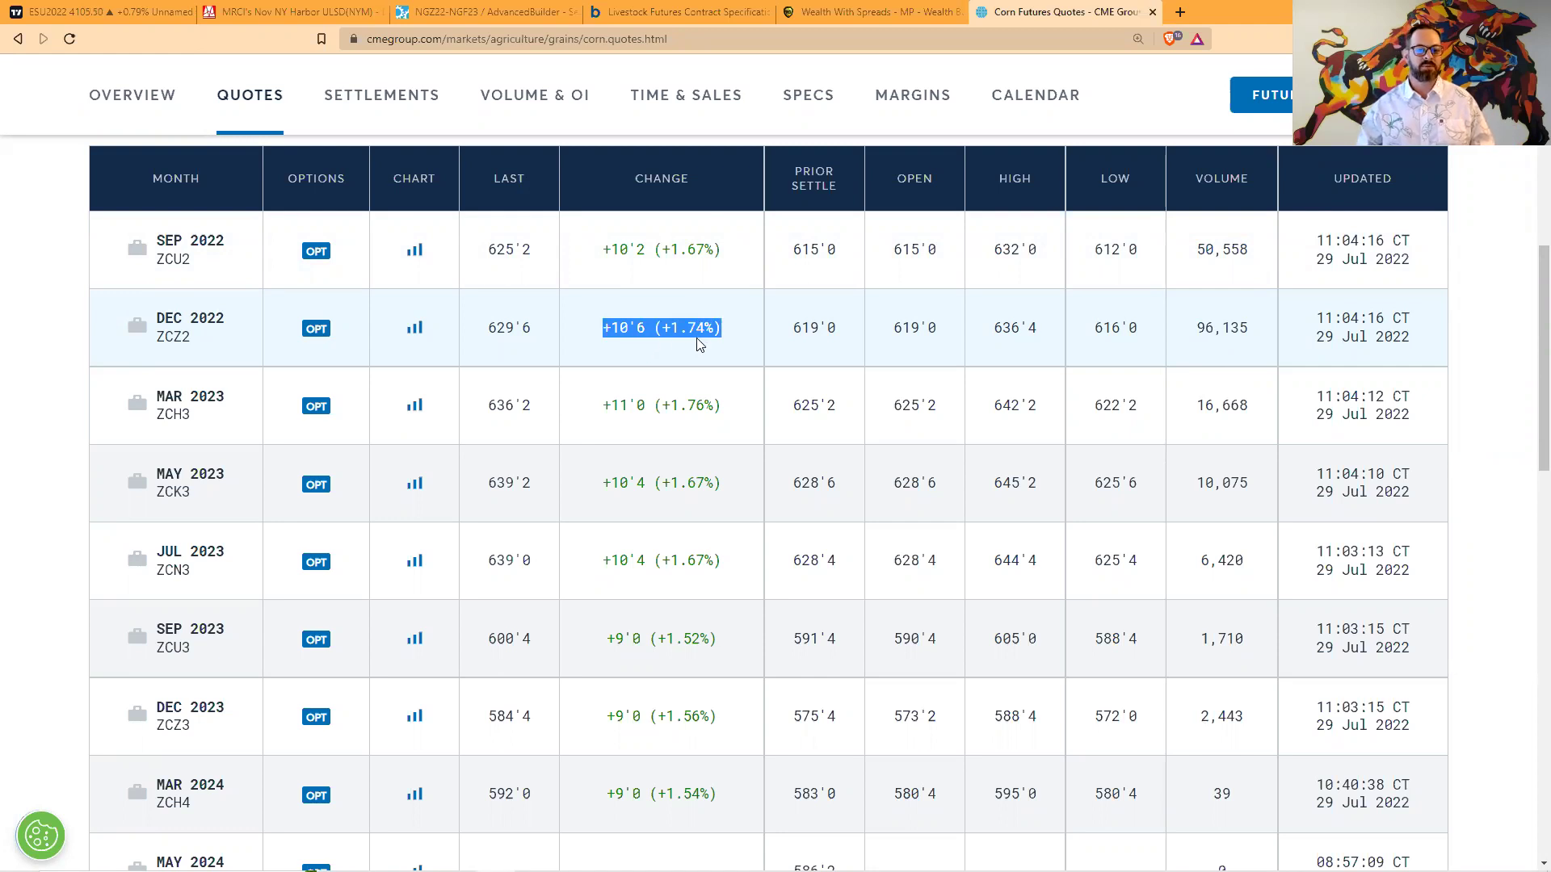
drag(599, 249, 731, 270)
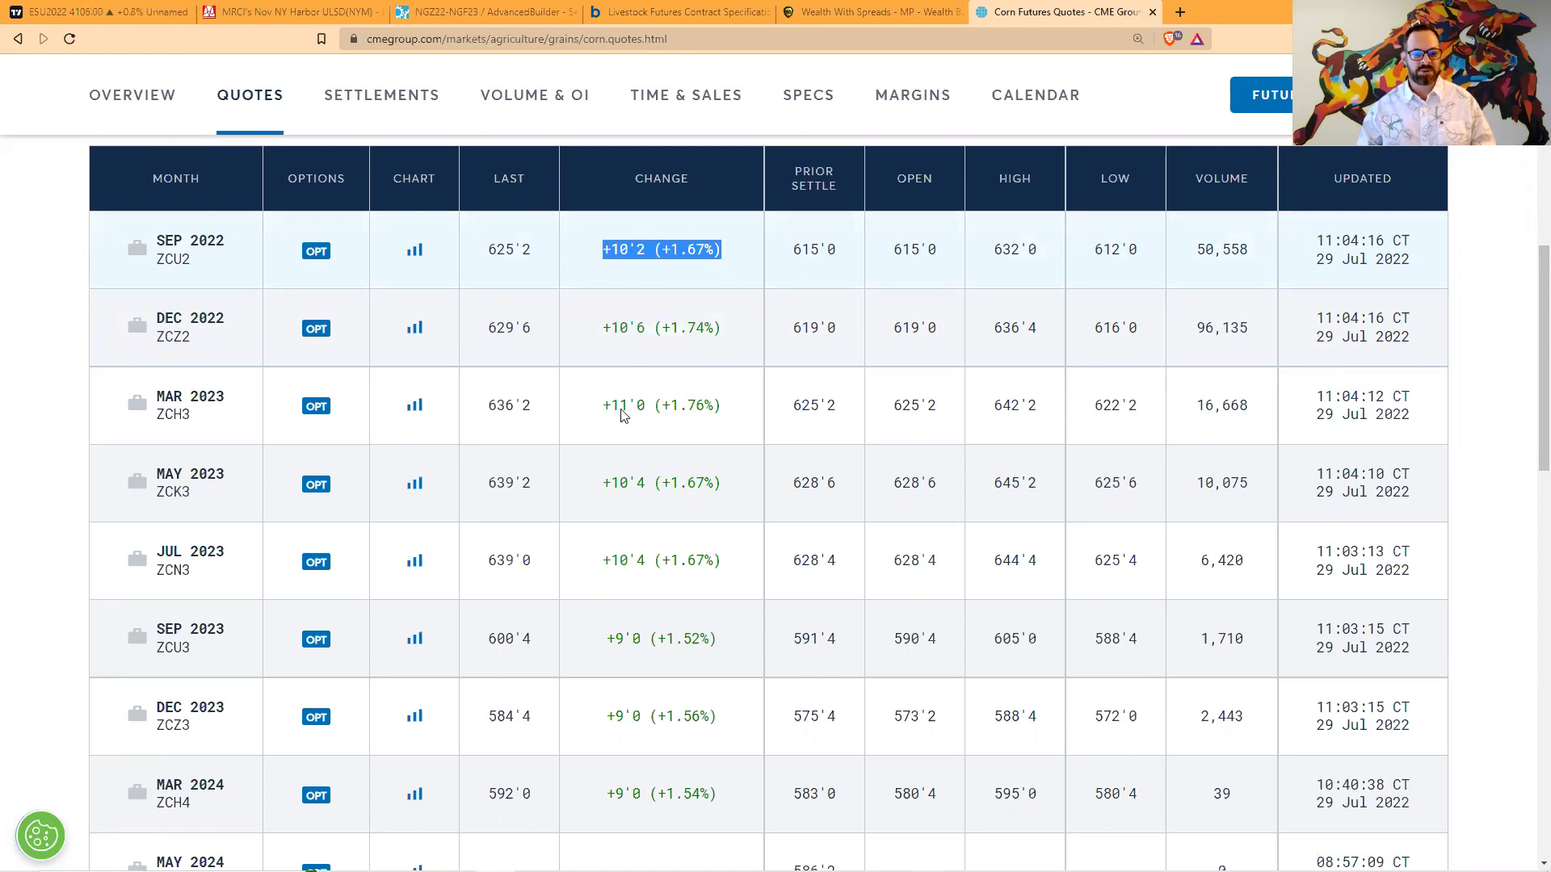
drag(599, 411, 727, 421)
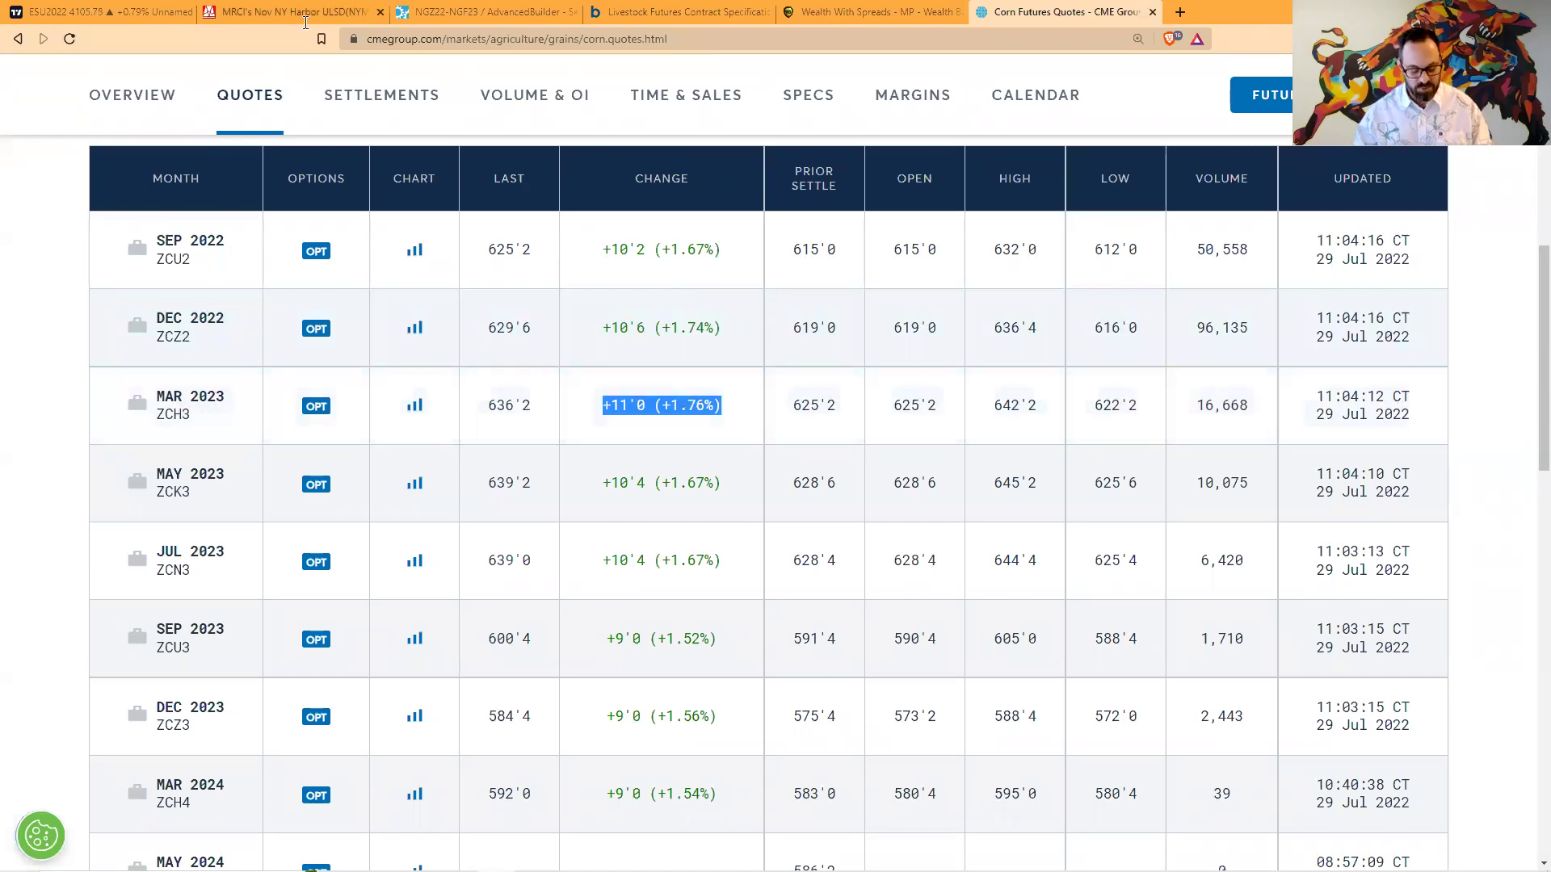
- Switch to the TradingView chart and load the December 2022 corn contract, ZCZ2022
click(101, 11)
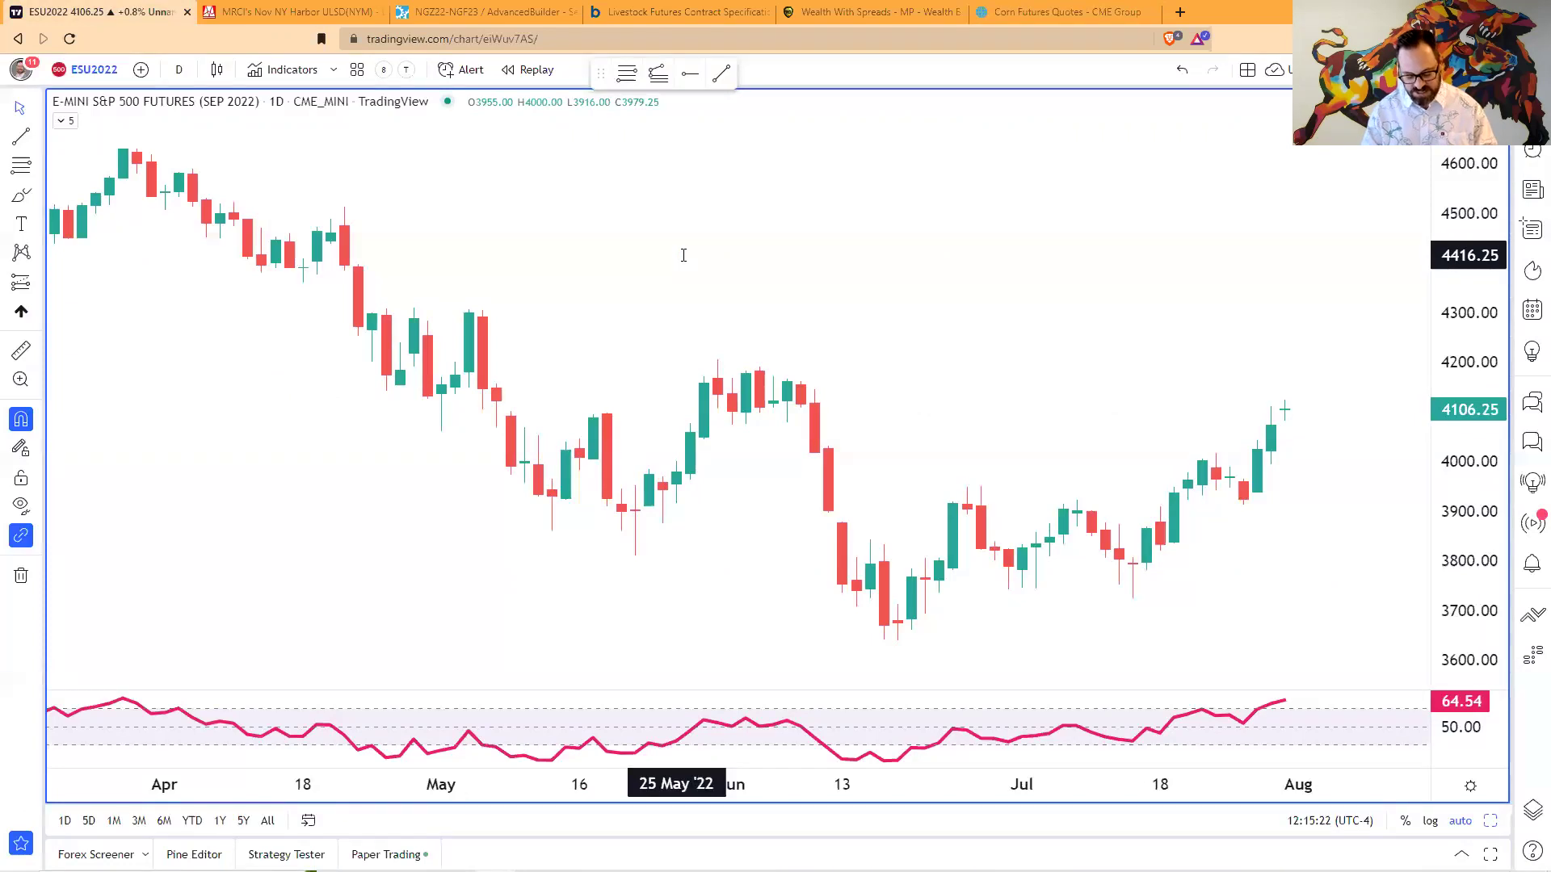
text(ZCZ2022)
key(Return)
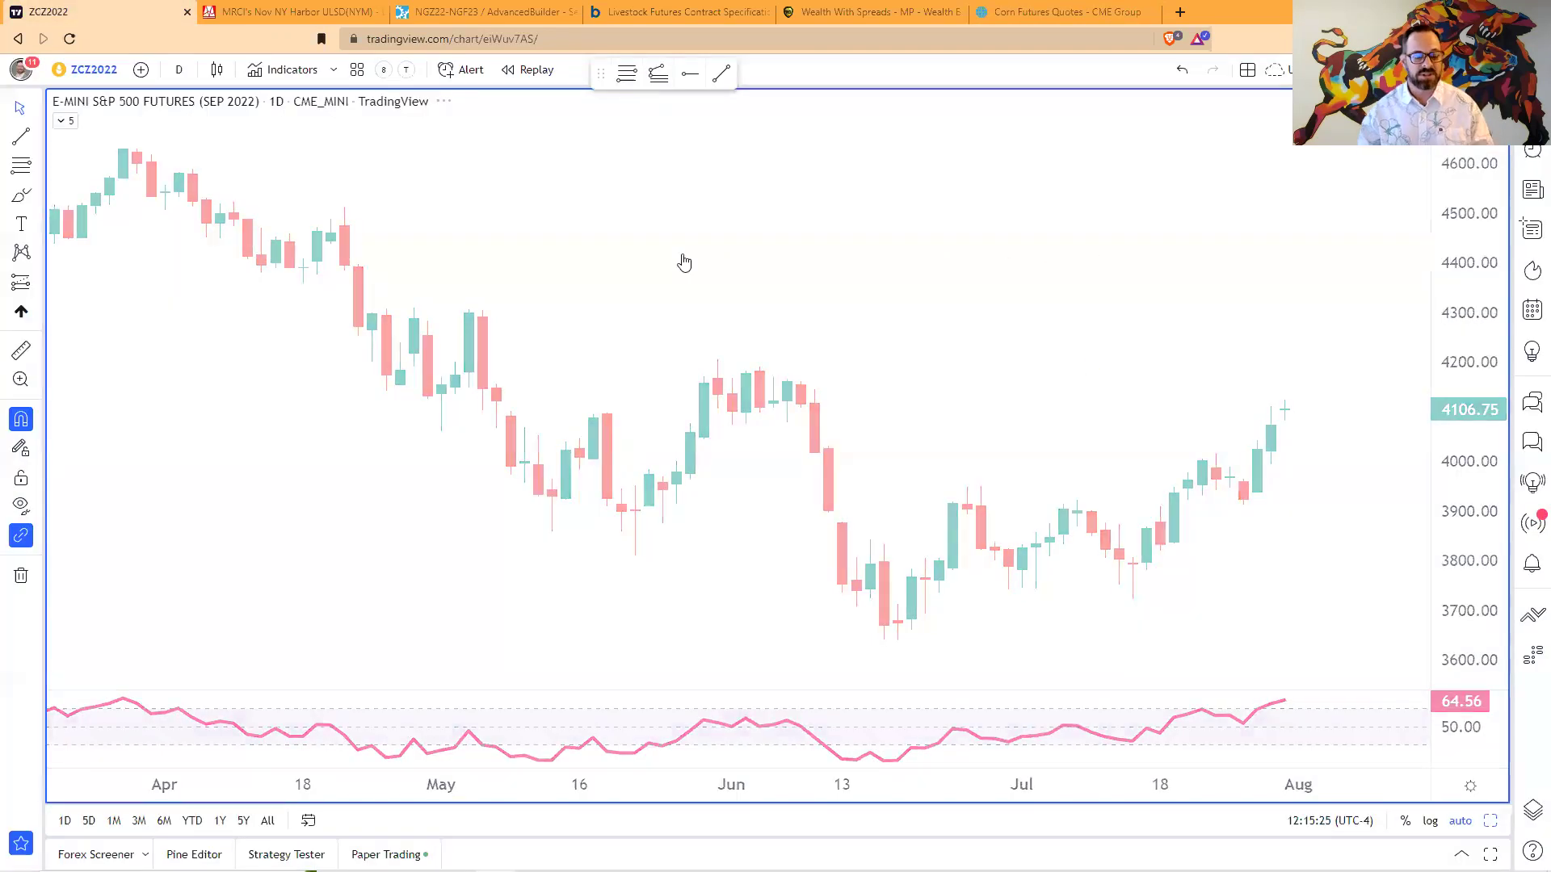
- Change the December 2022 corn chart to the Line style and remove all drawings from it
click(222, 72)
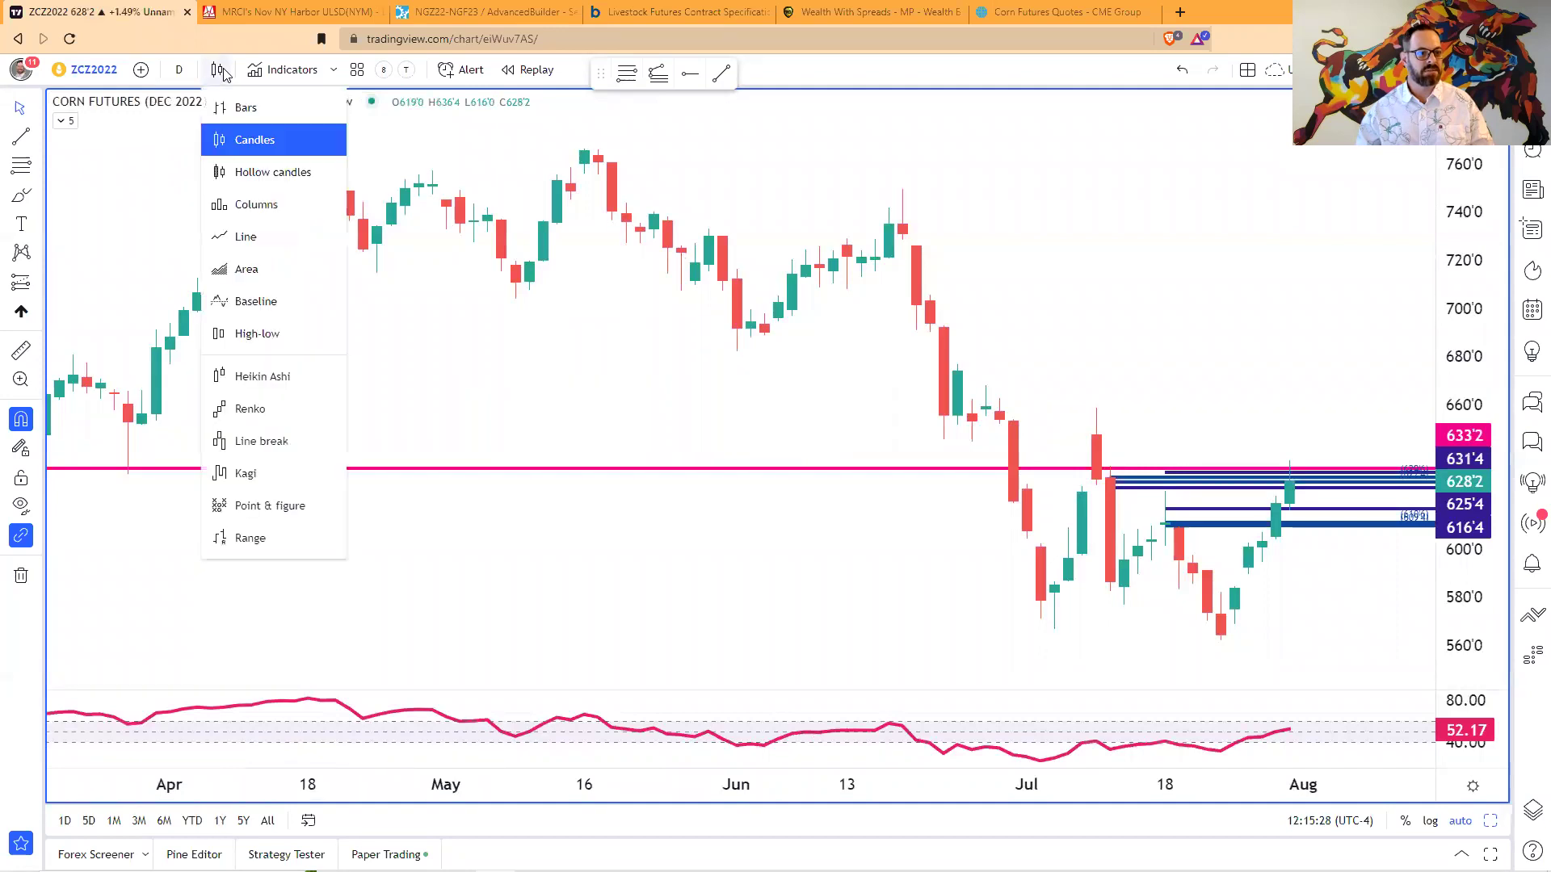
click(242, 237)
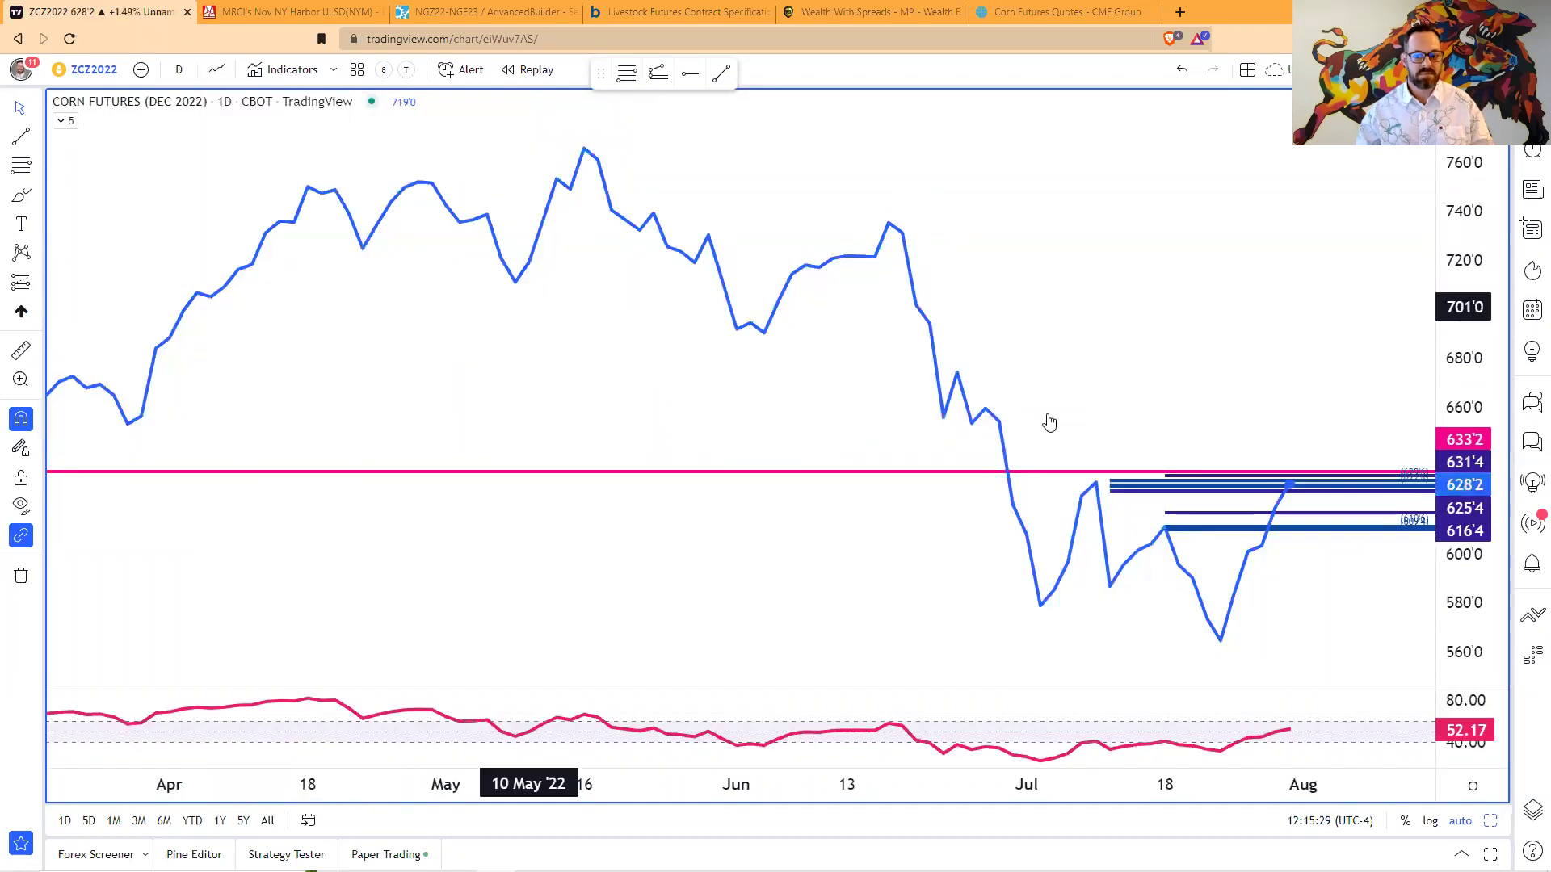
click(21, 575)
click(91, 578)
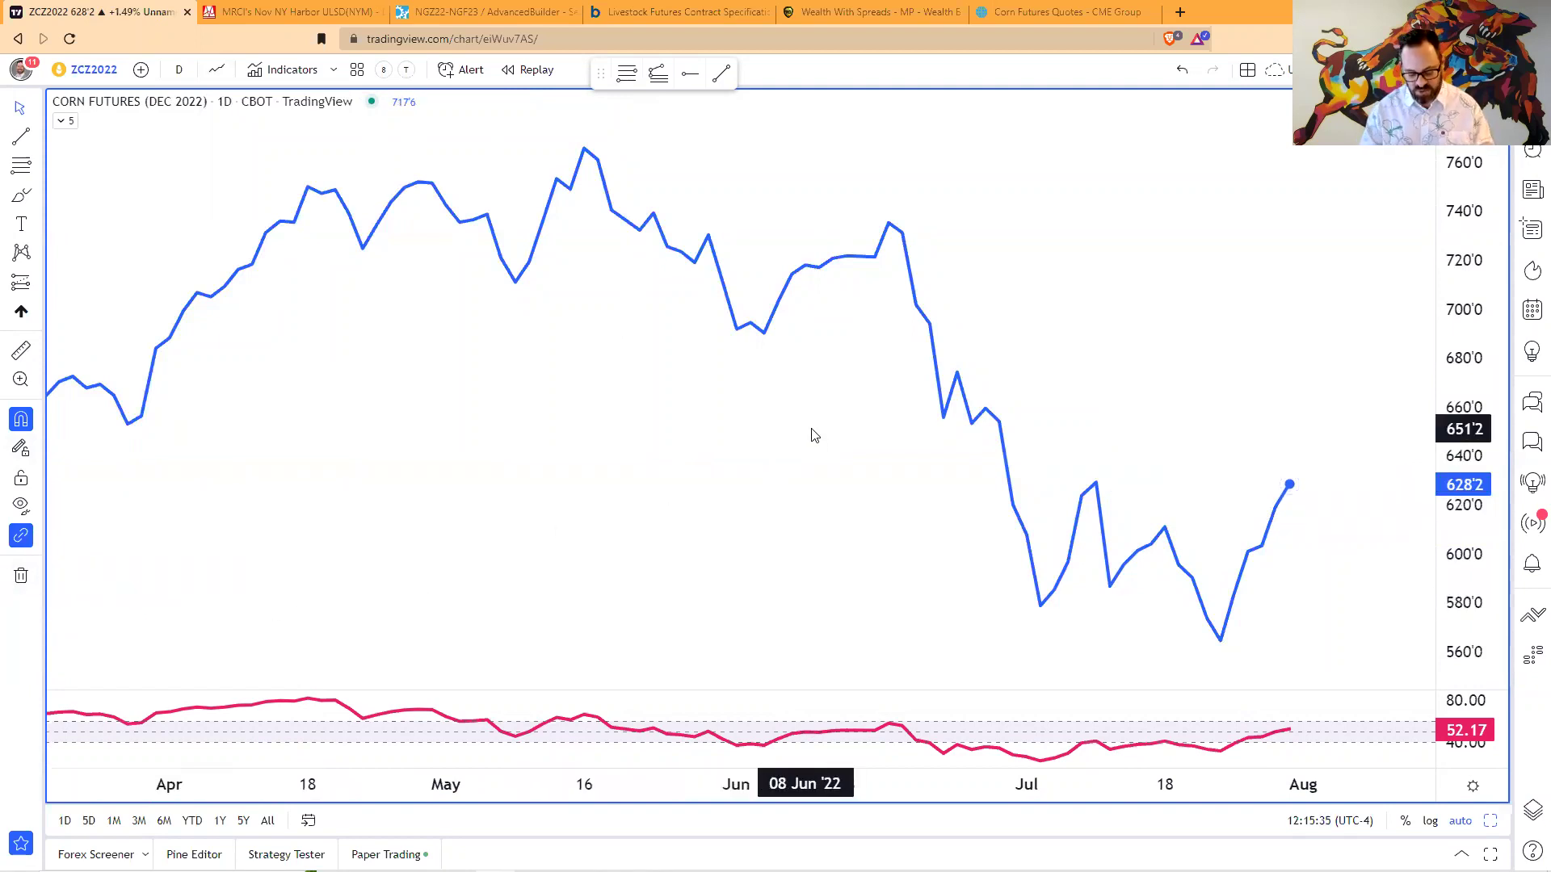
- Set the chart interval to 5 minutes and add the September 2022 corn contract, ZCU2022, as a comparison symbol
key(5)
key(Return)
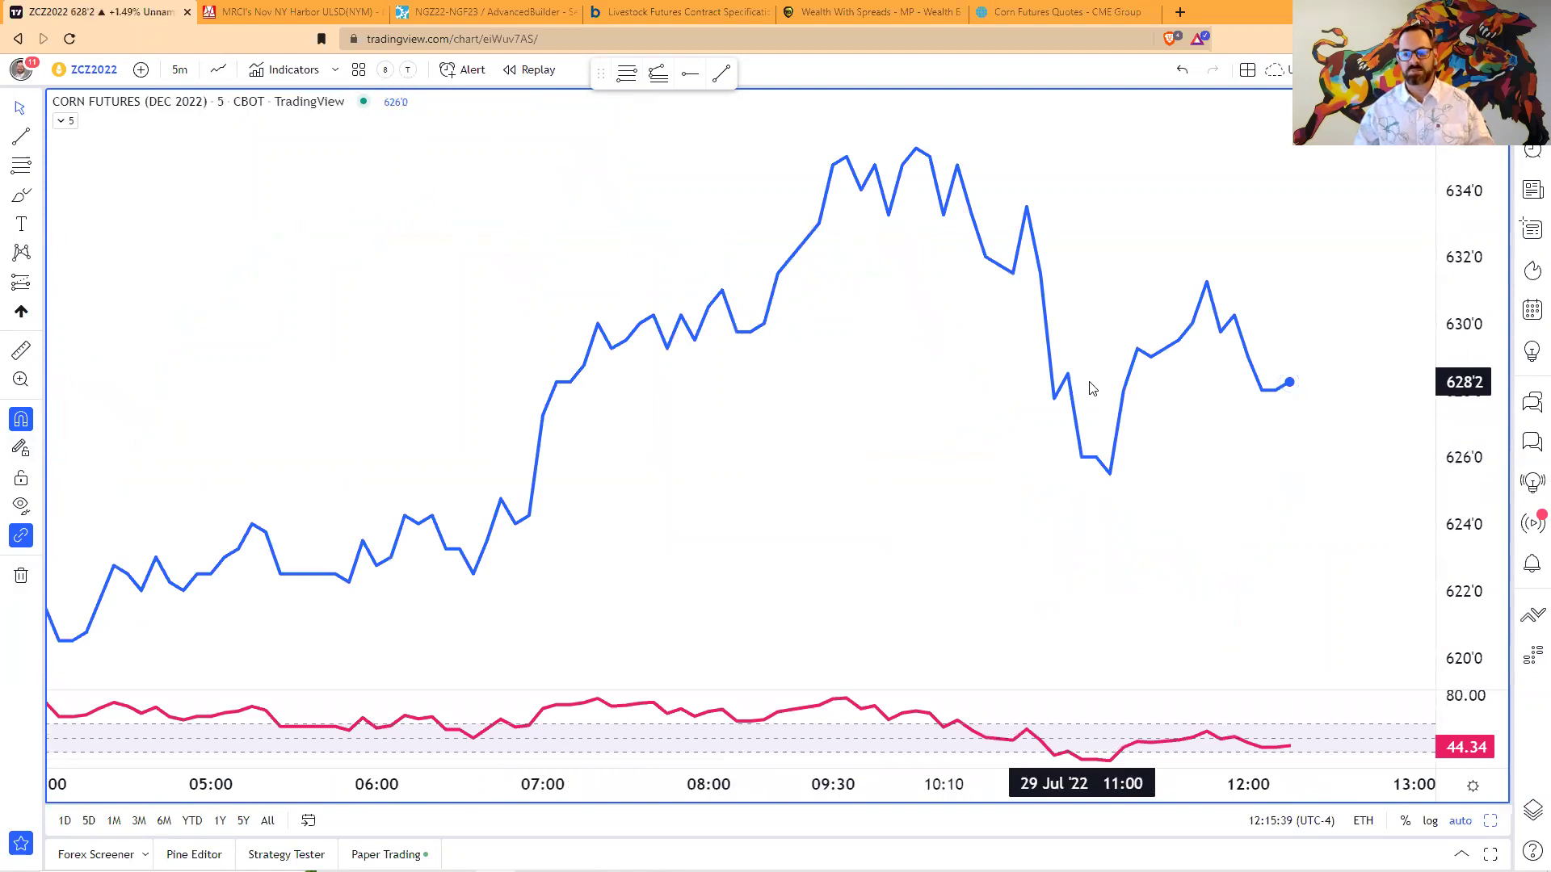
click(141, 69)
text(ZC)
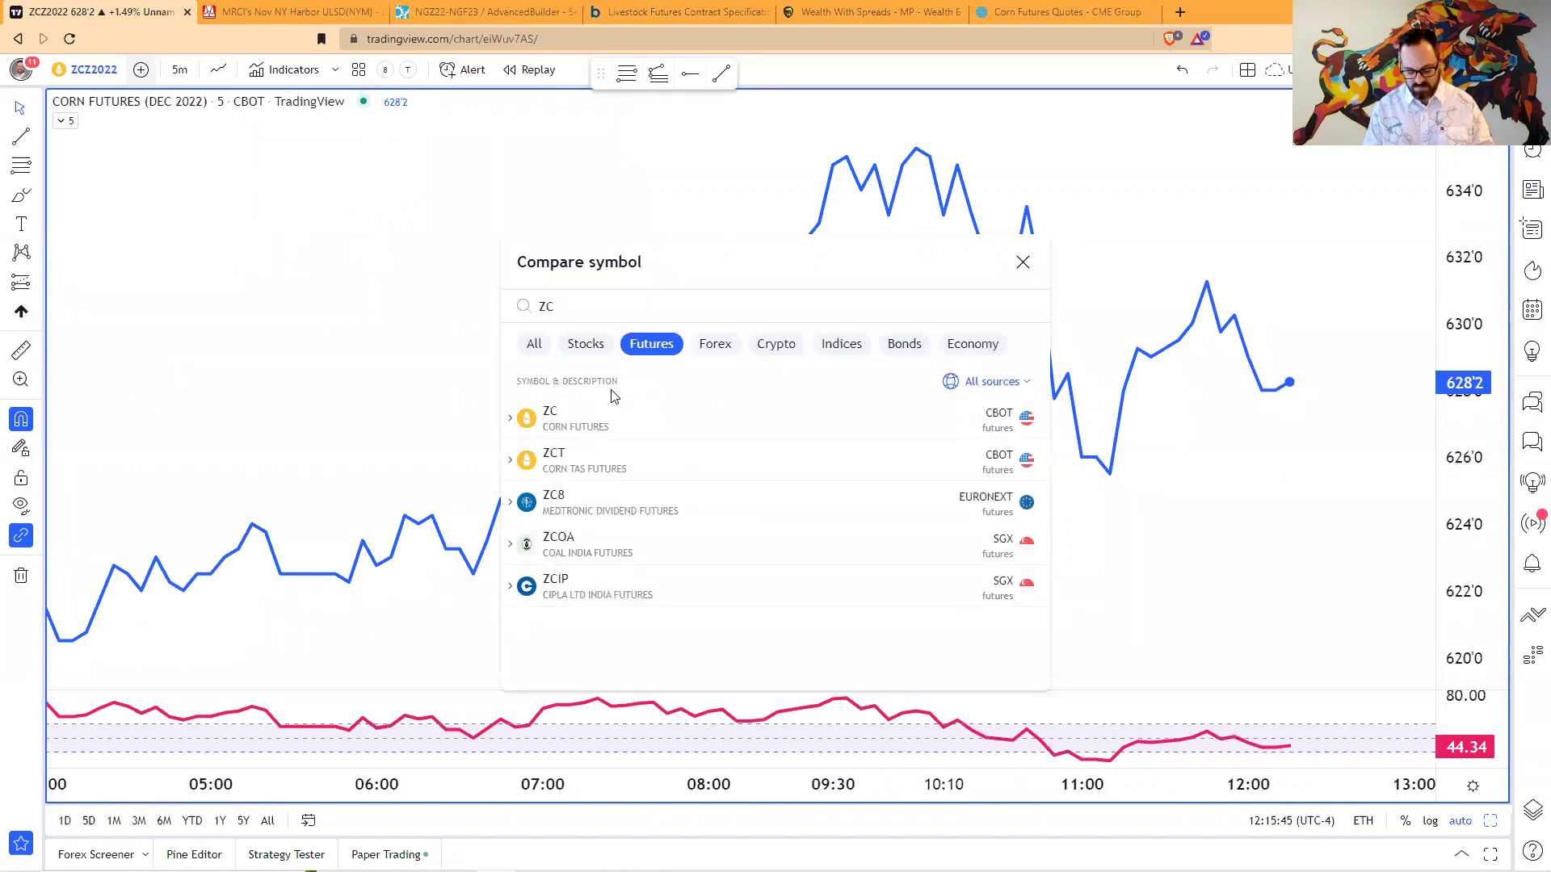
text(U2022)
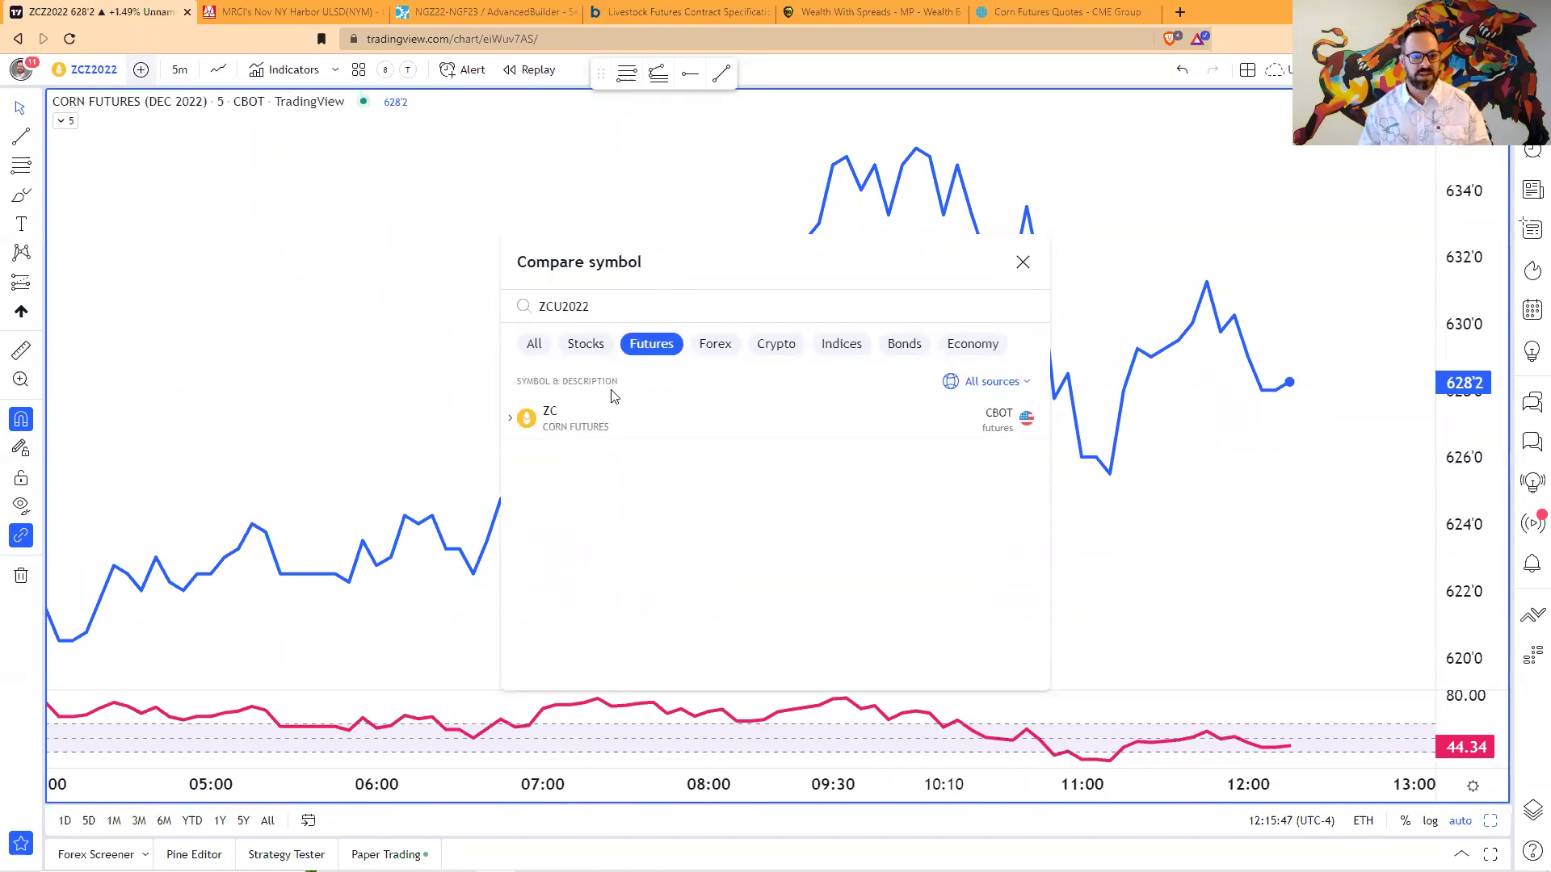
key(Return)
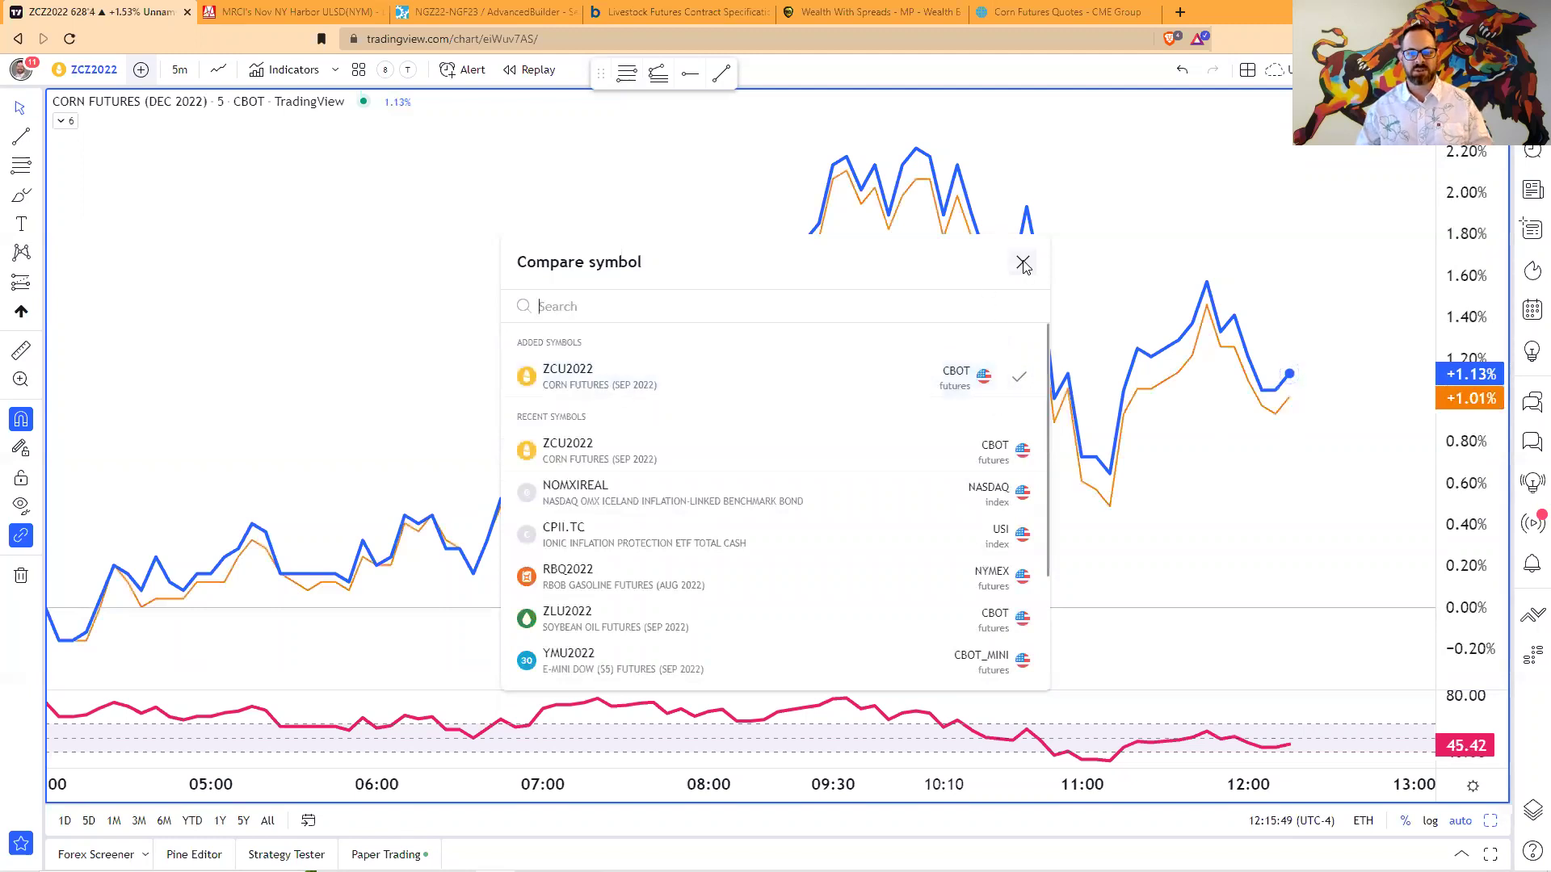
click(1022, 265)
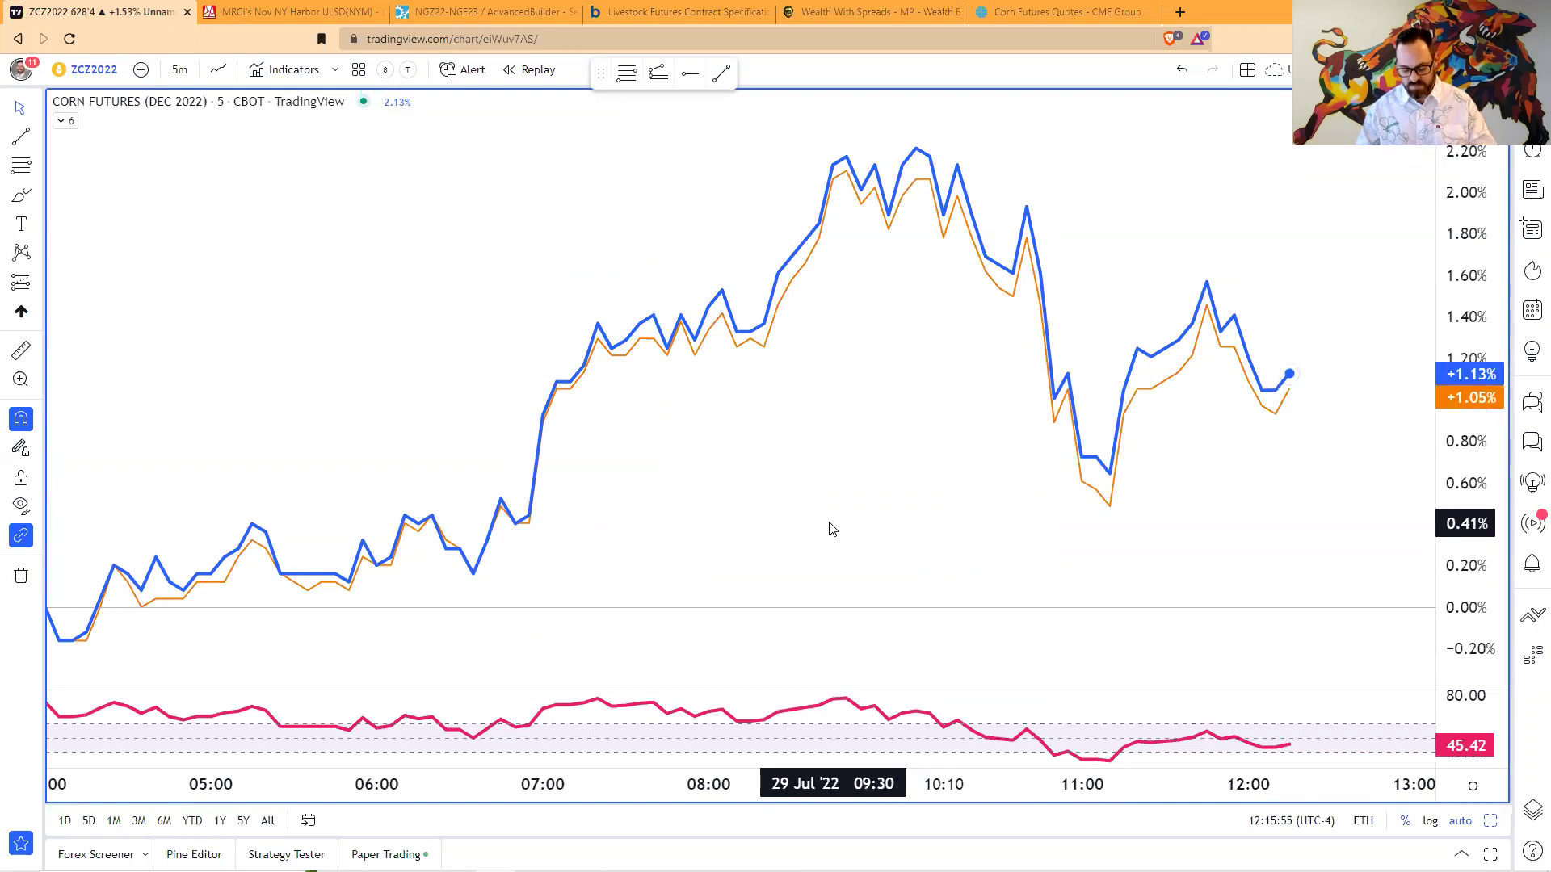
- Compare the December and September corn contracts' percentage moves from the 09:30 open onward
scroll(924, 506, up, 5)
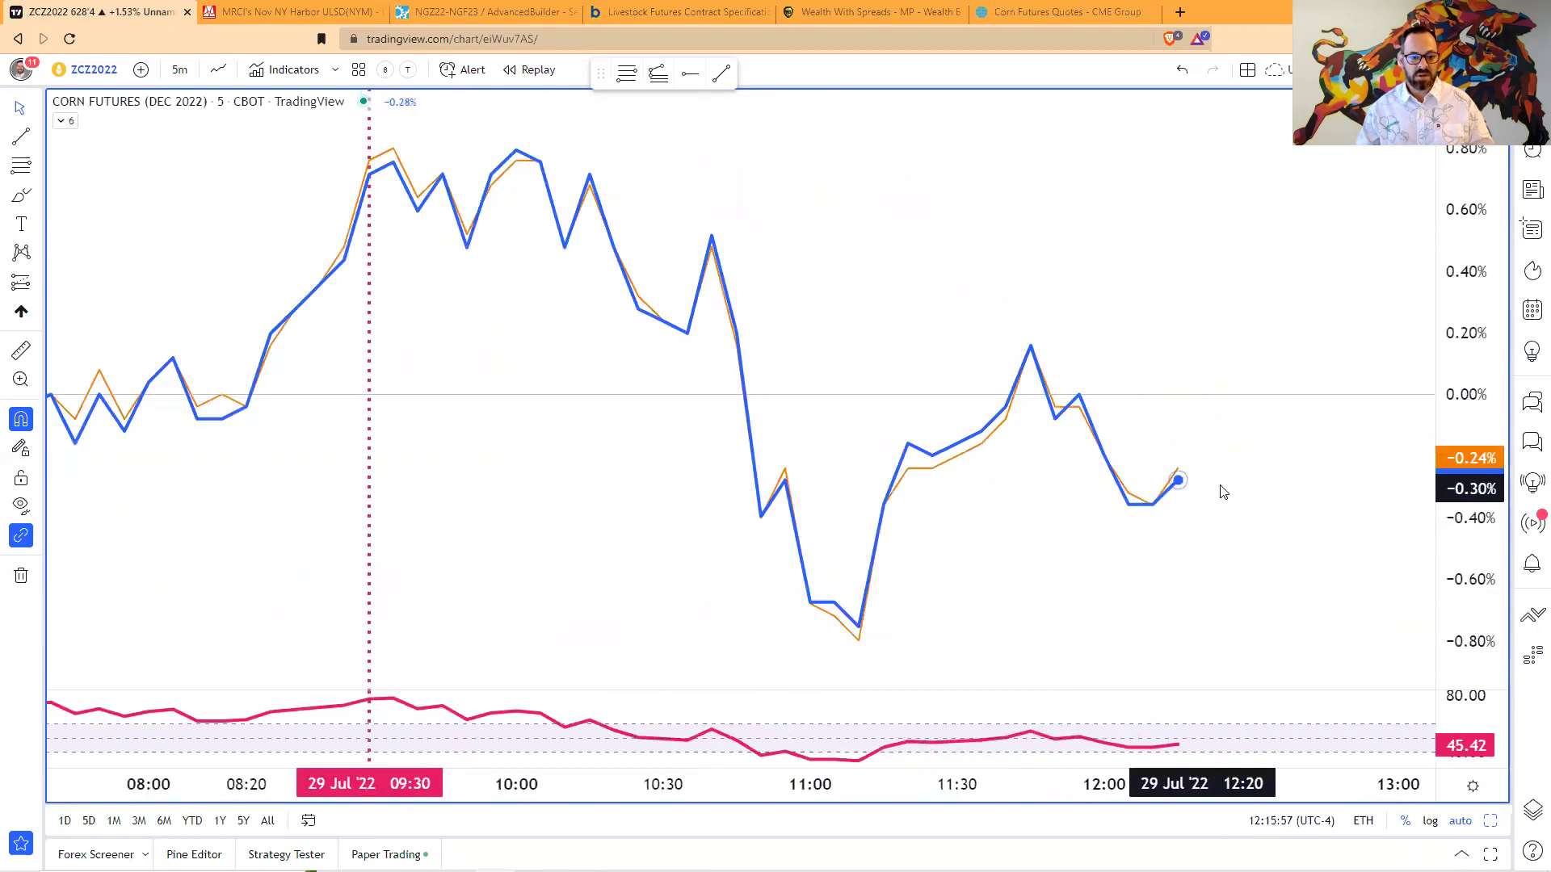
drag(1230, 523, 960, 541)
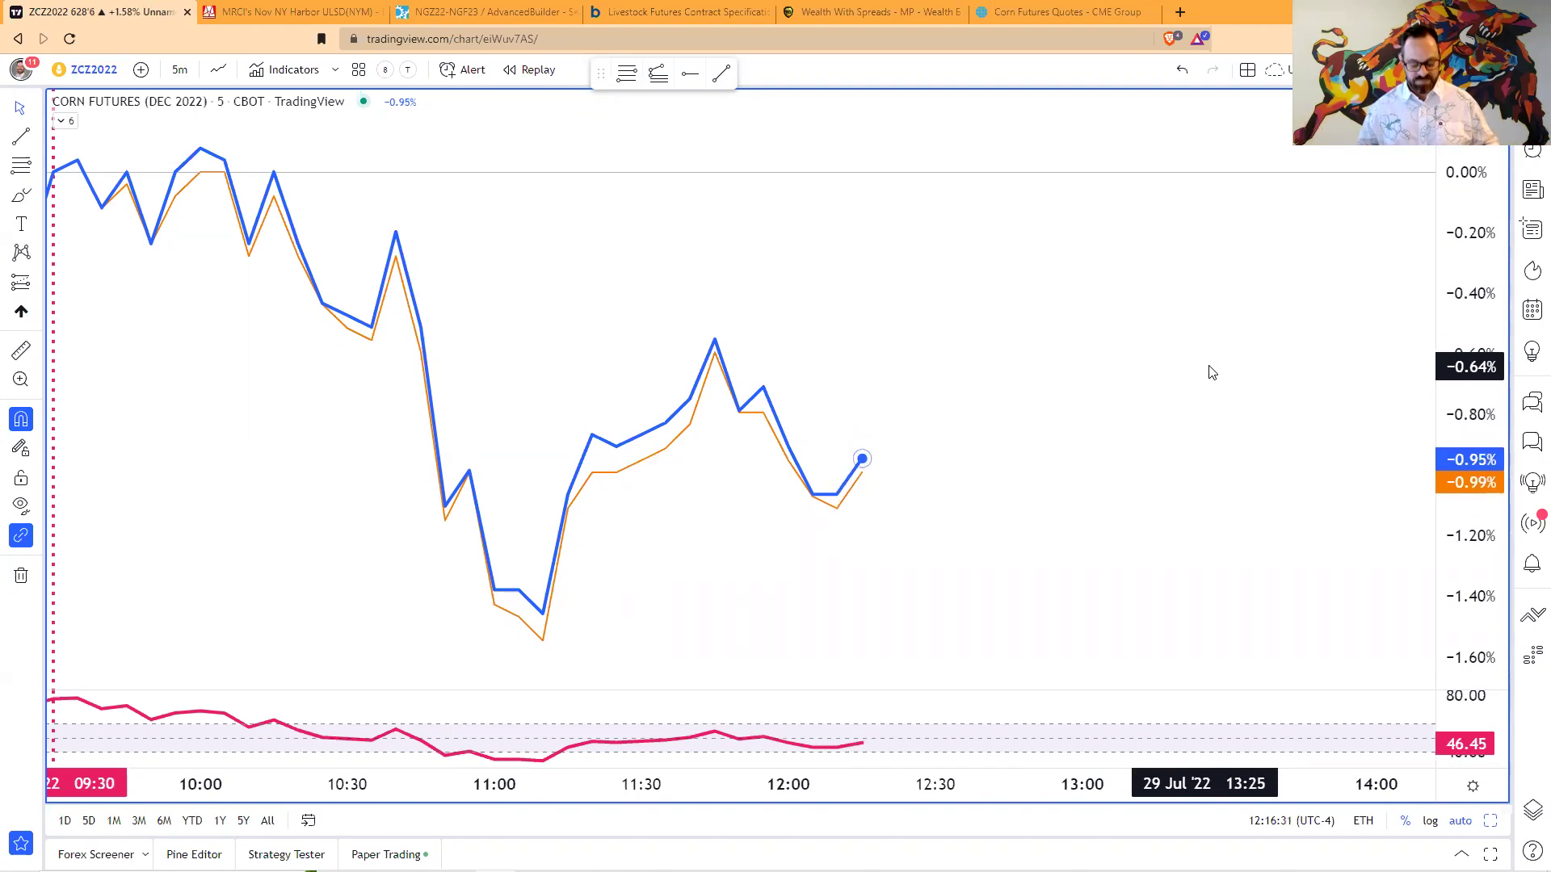
- Switch to the "What is a Spread?" slide and reveal the Bull Spread bullet
key(alt+Tab)
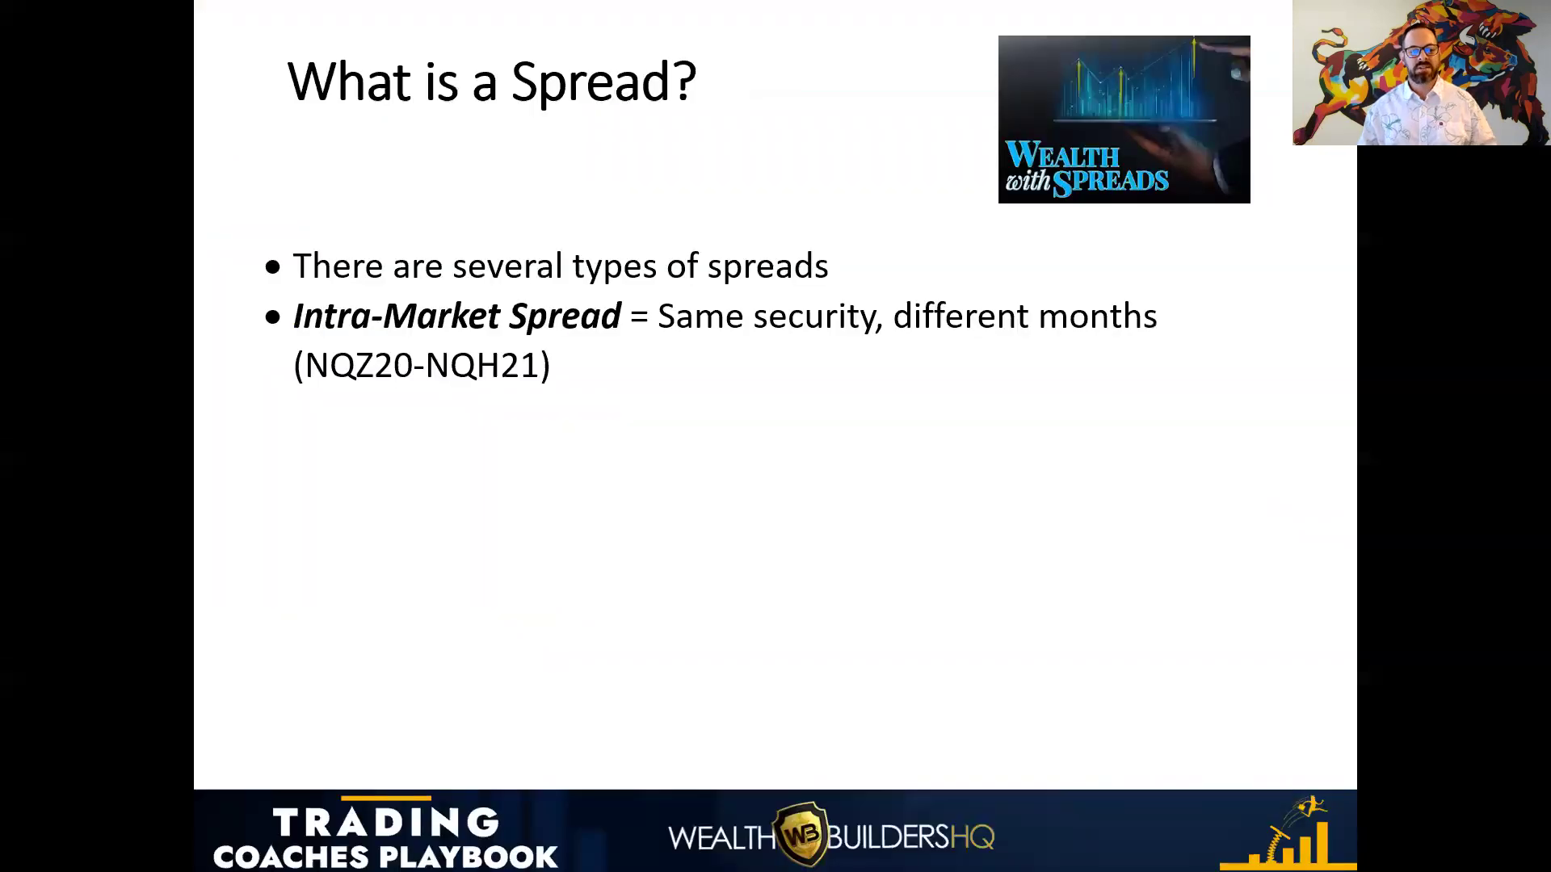
click(708, 338)
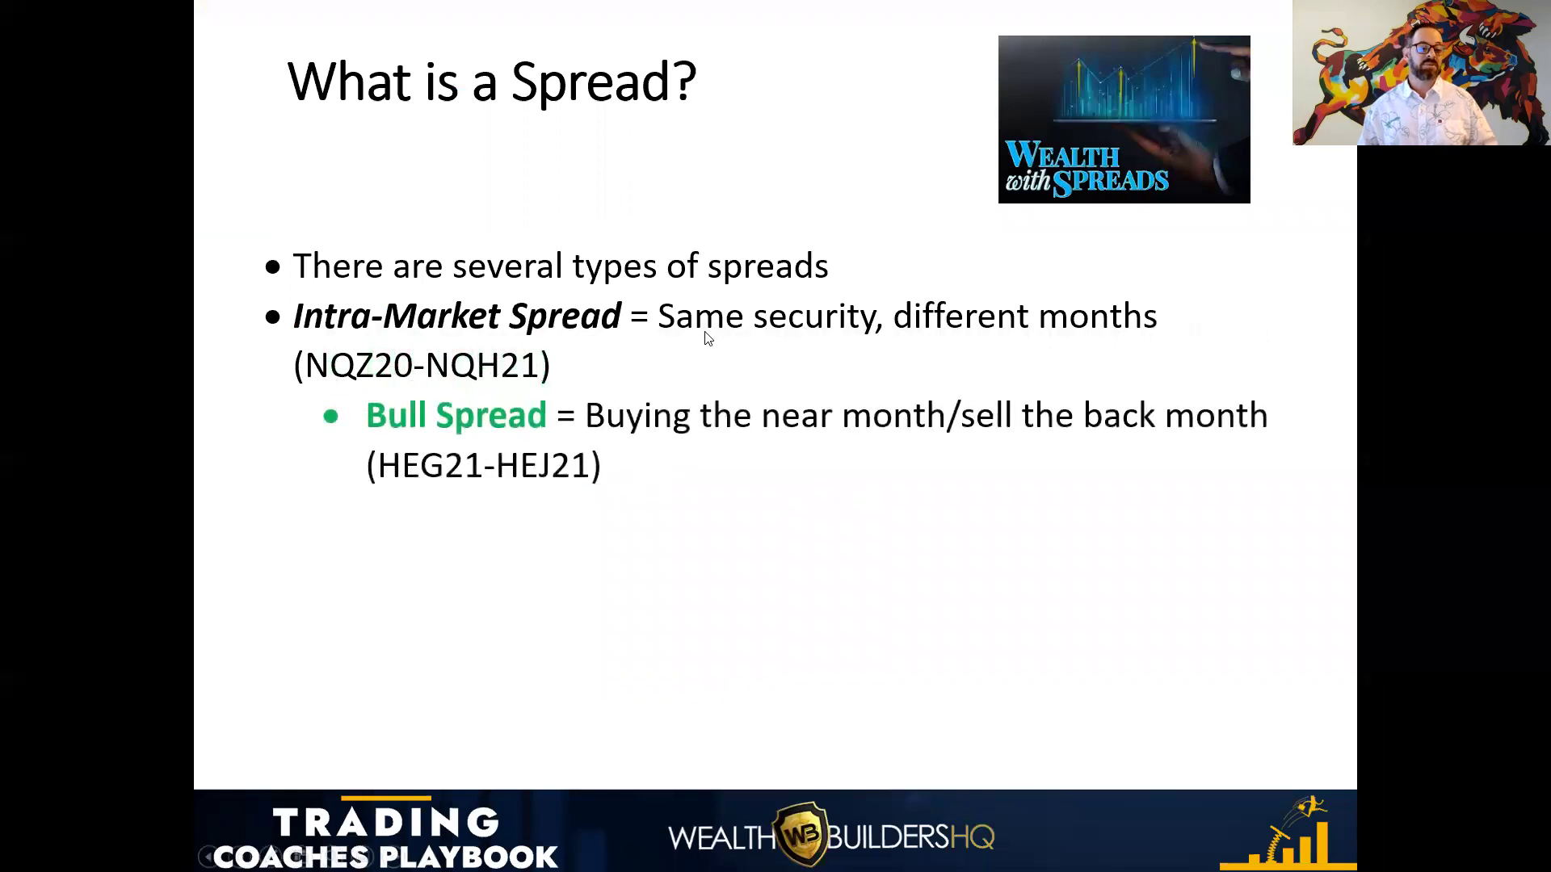
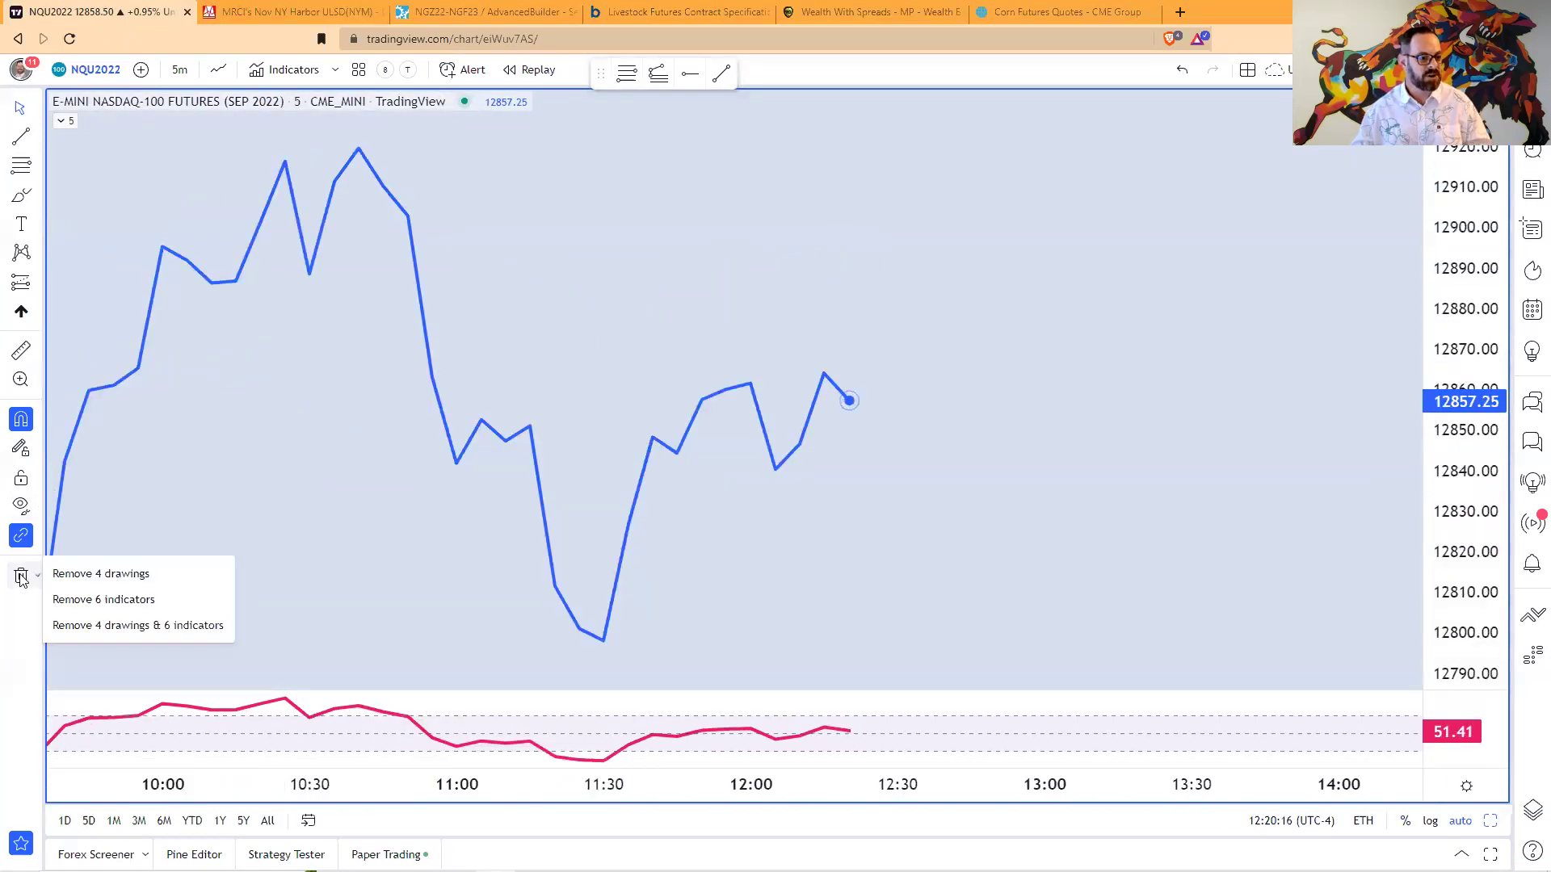
- Clear the drawings from the NQU2022 chart and add the September 2022 Dow contract, YMU2022, as a comparison symbol
click(471, 564)
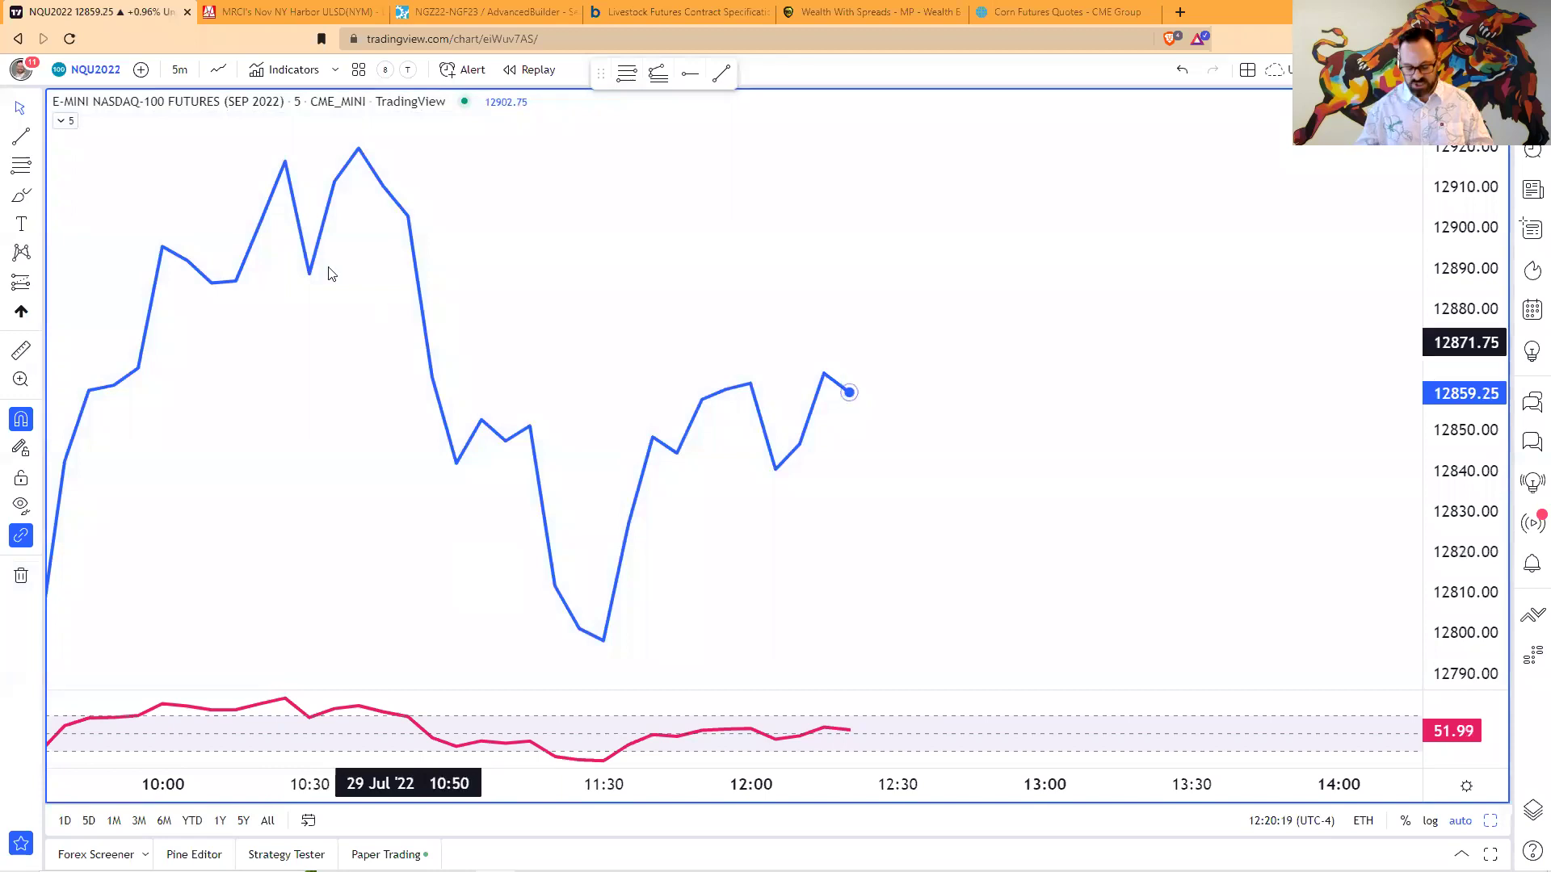
click(141, 70)
text(Y)
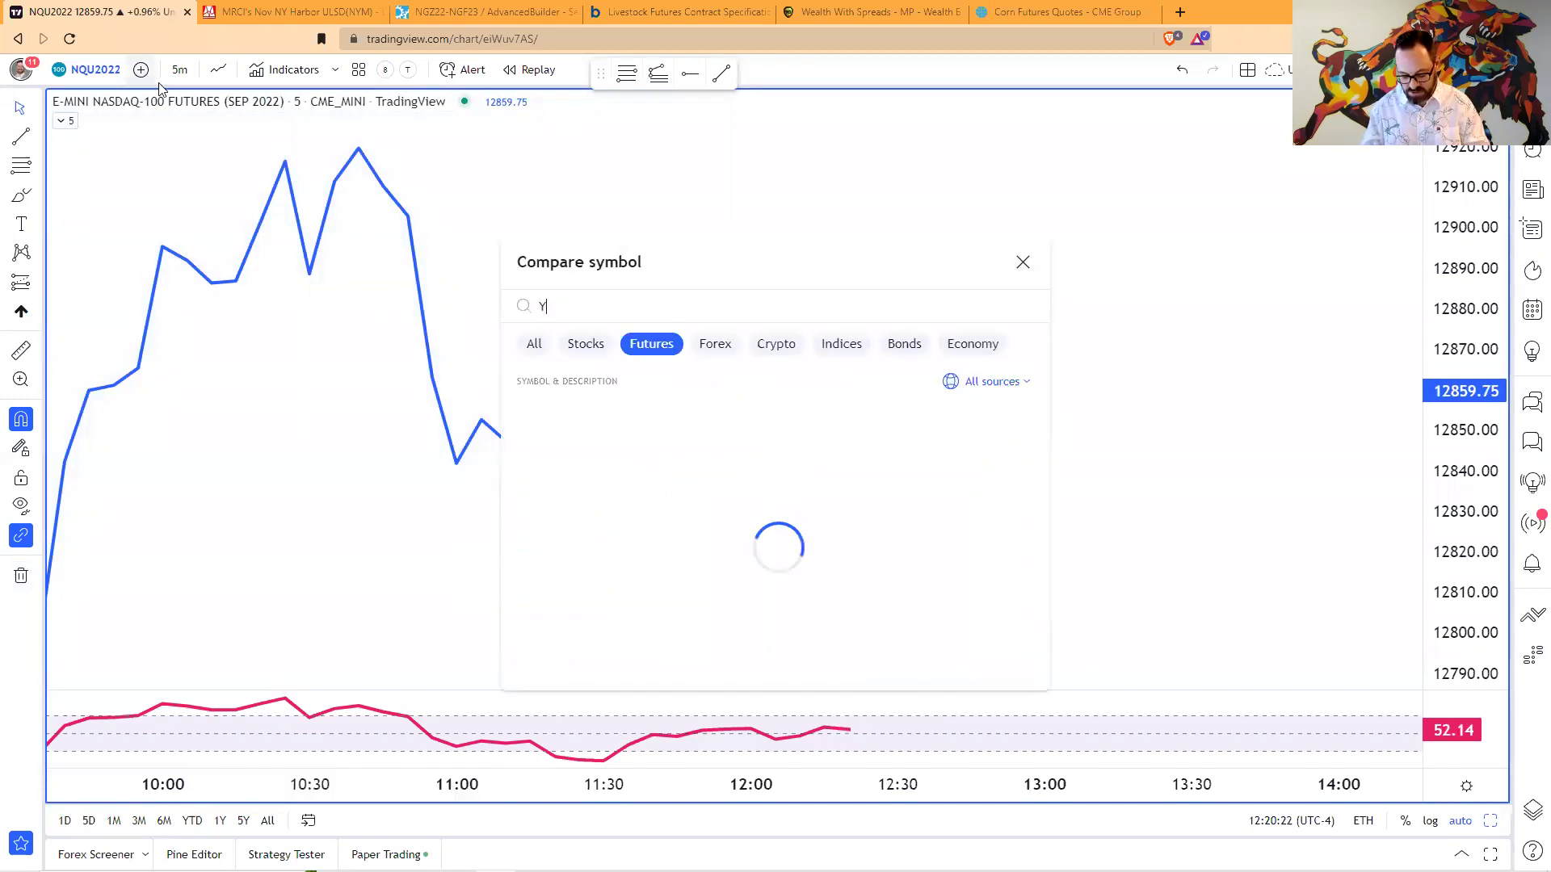
text(MU202)
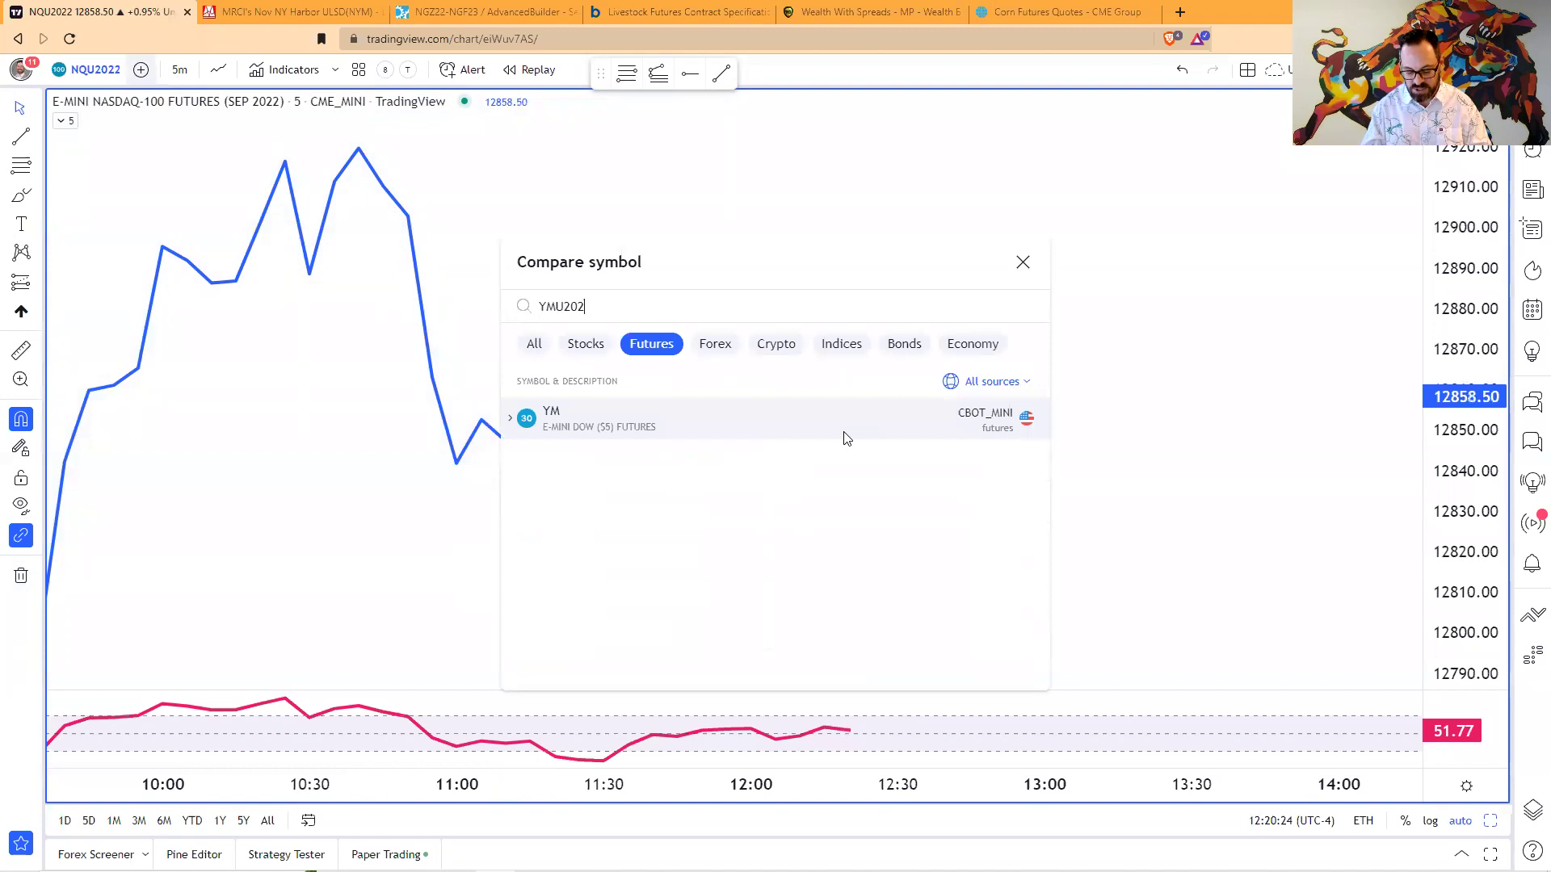
text(2)
key(Return)
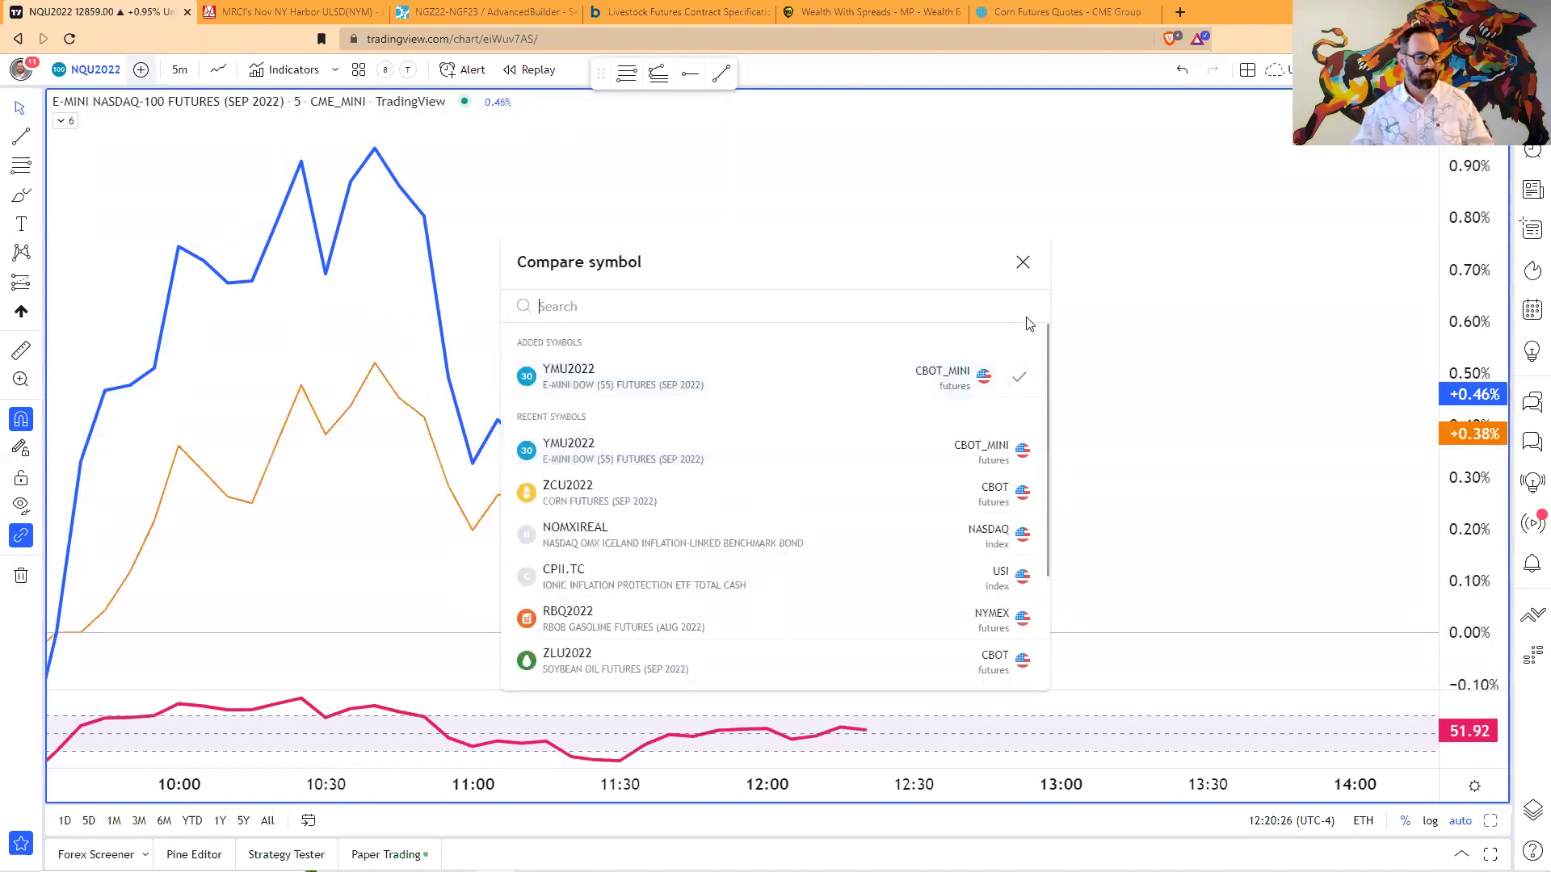
key(Escape)
- Reframe the chart so the Nasdaq-100 and Dow percentage comparison starts at the 09:30 open
drag(271, 585, 308, 579)
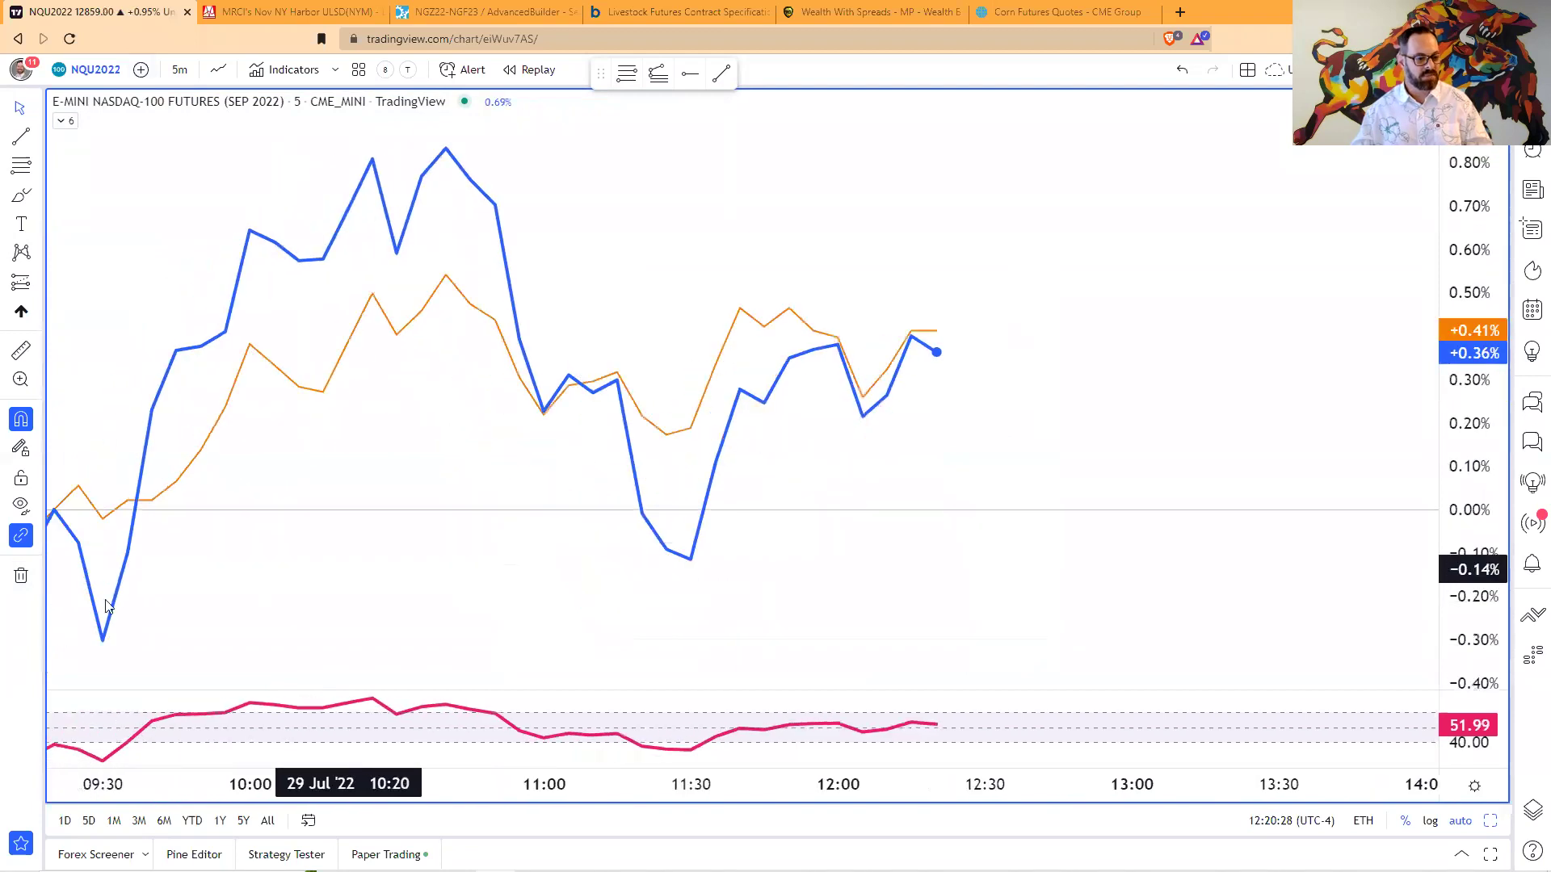
drag(109, 605, 57, 558)
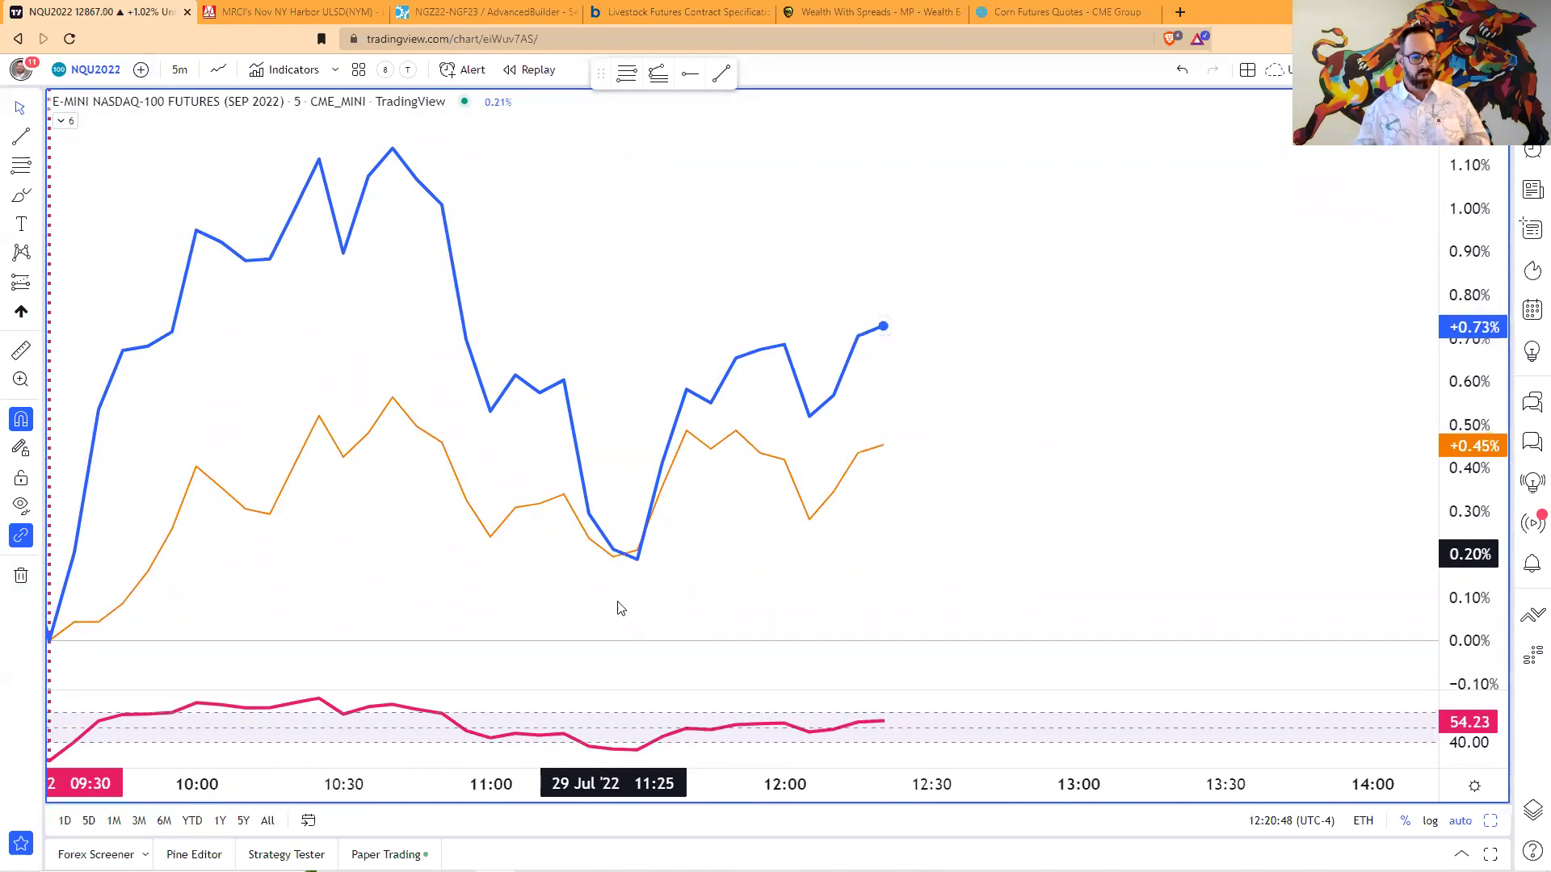
drag(602, 797, 468, 797)
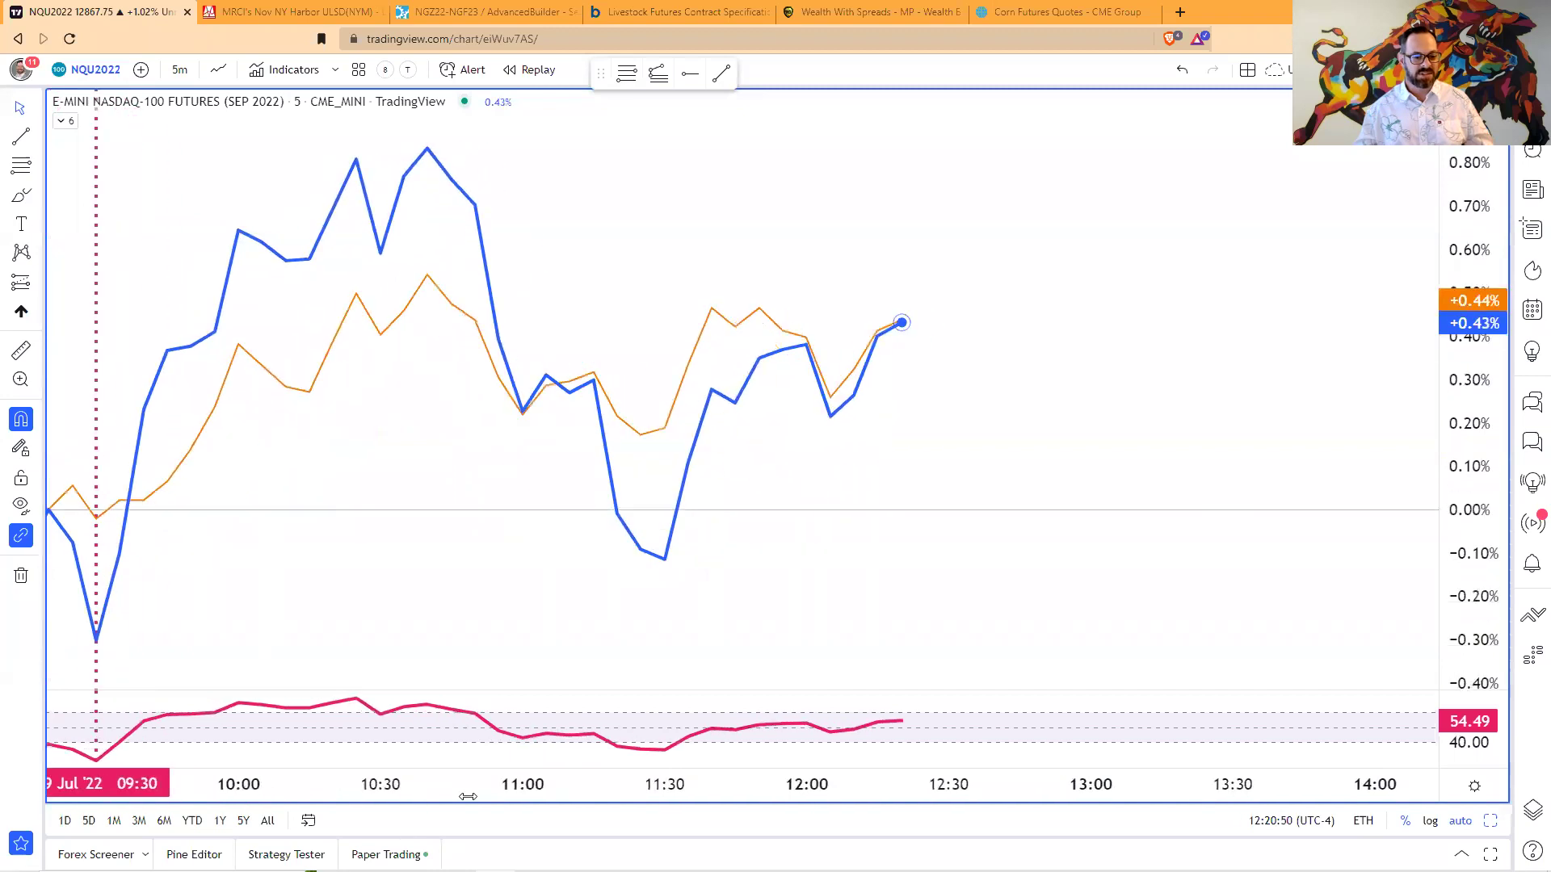
scroll(186, 561, up, 3)
scroll(730, 568, left, 5)
scroll(729, 571, left, 1)
- Add the text label "Blue = NASDAQ" in the empty area above the price lines, near 11:15
click(21, 224)
click(795, 204)
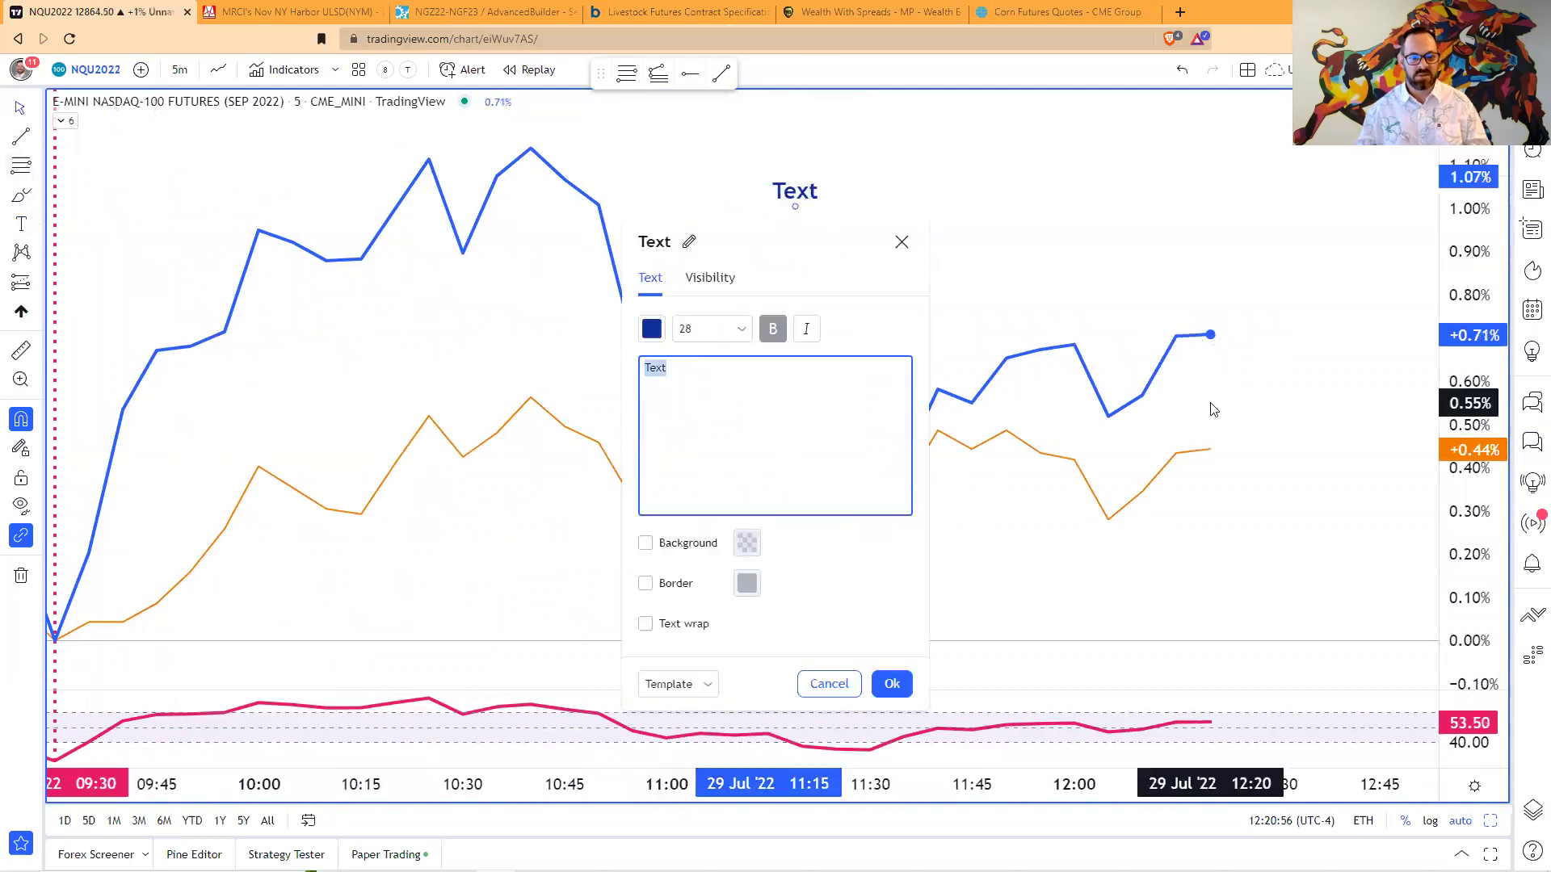
text(Blue = NASDAQ)
key(Return)
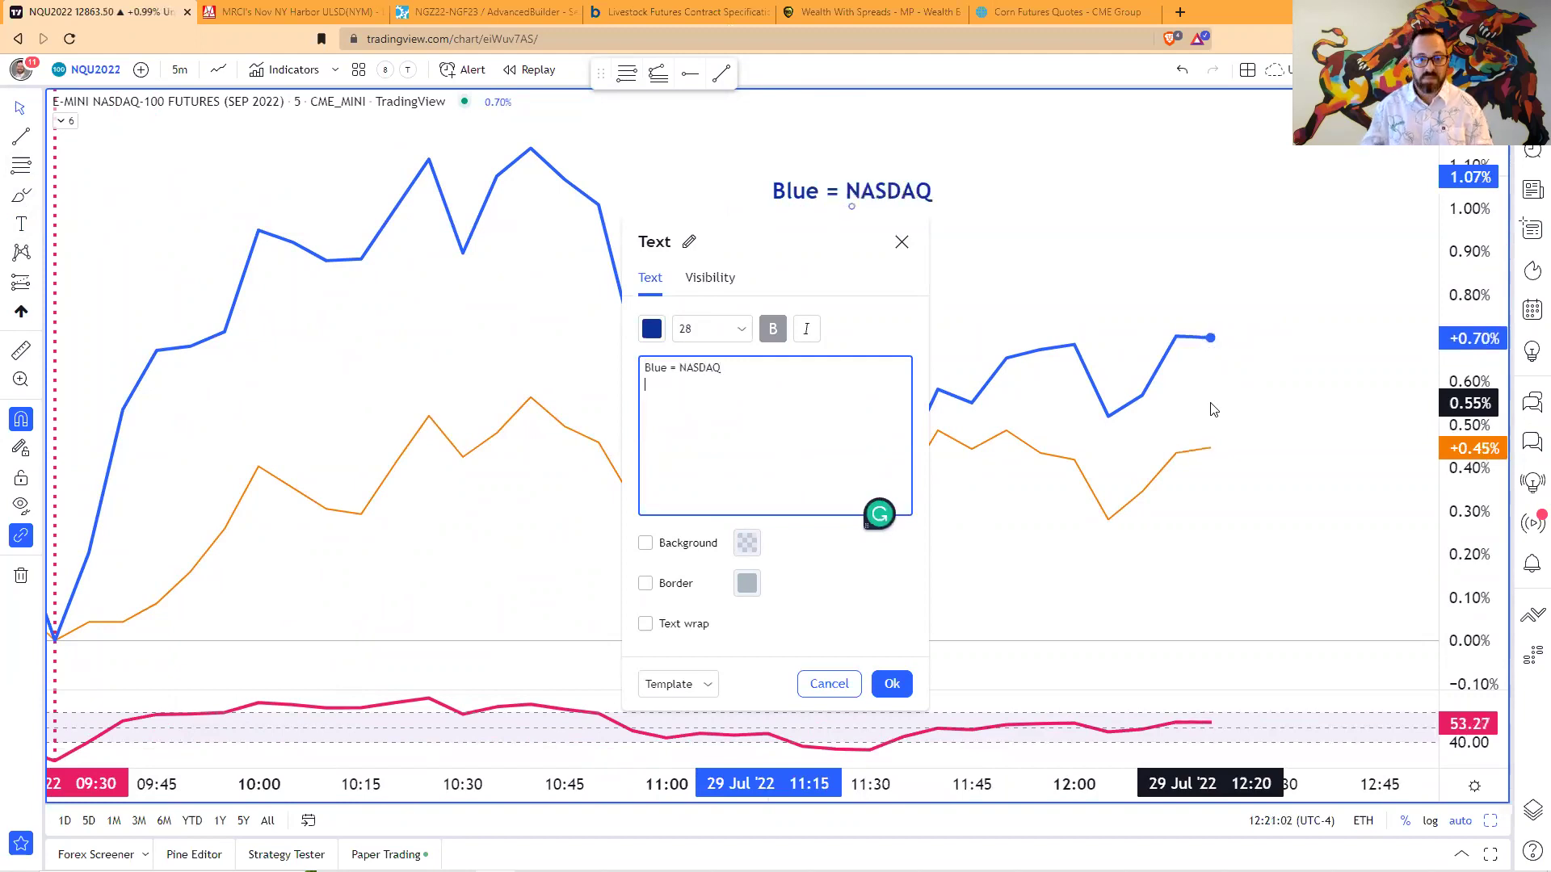
click(1211, 410)
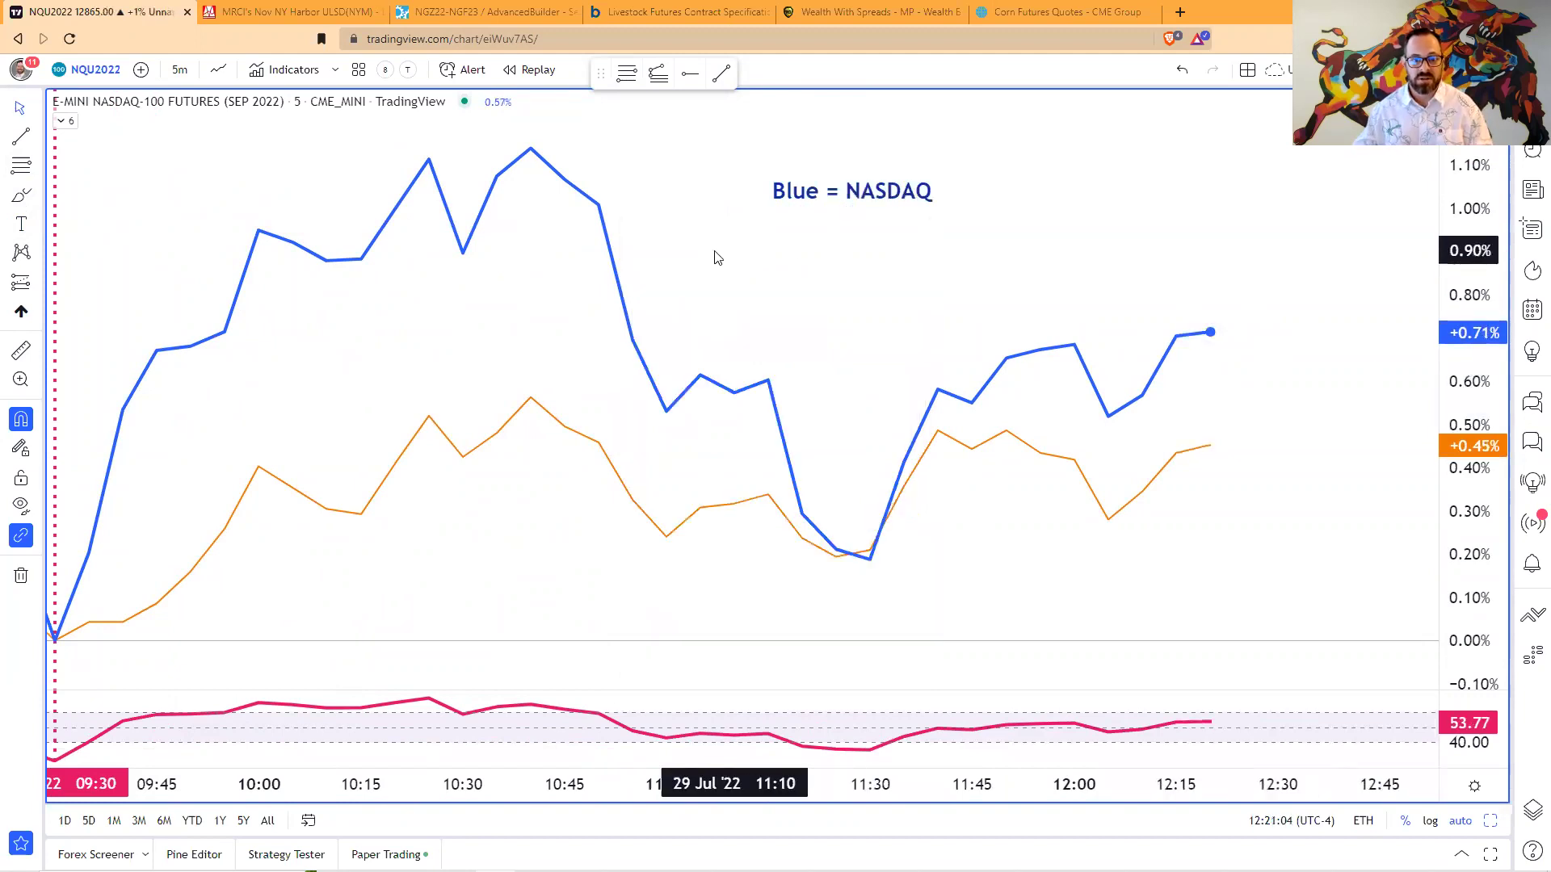
- Add an orange text label reading "Orange = Dow" directly below the "Blue = NASDAQ" label
click(21, 224)
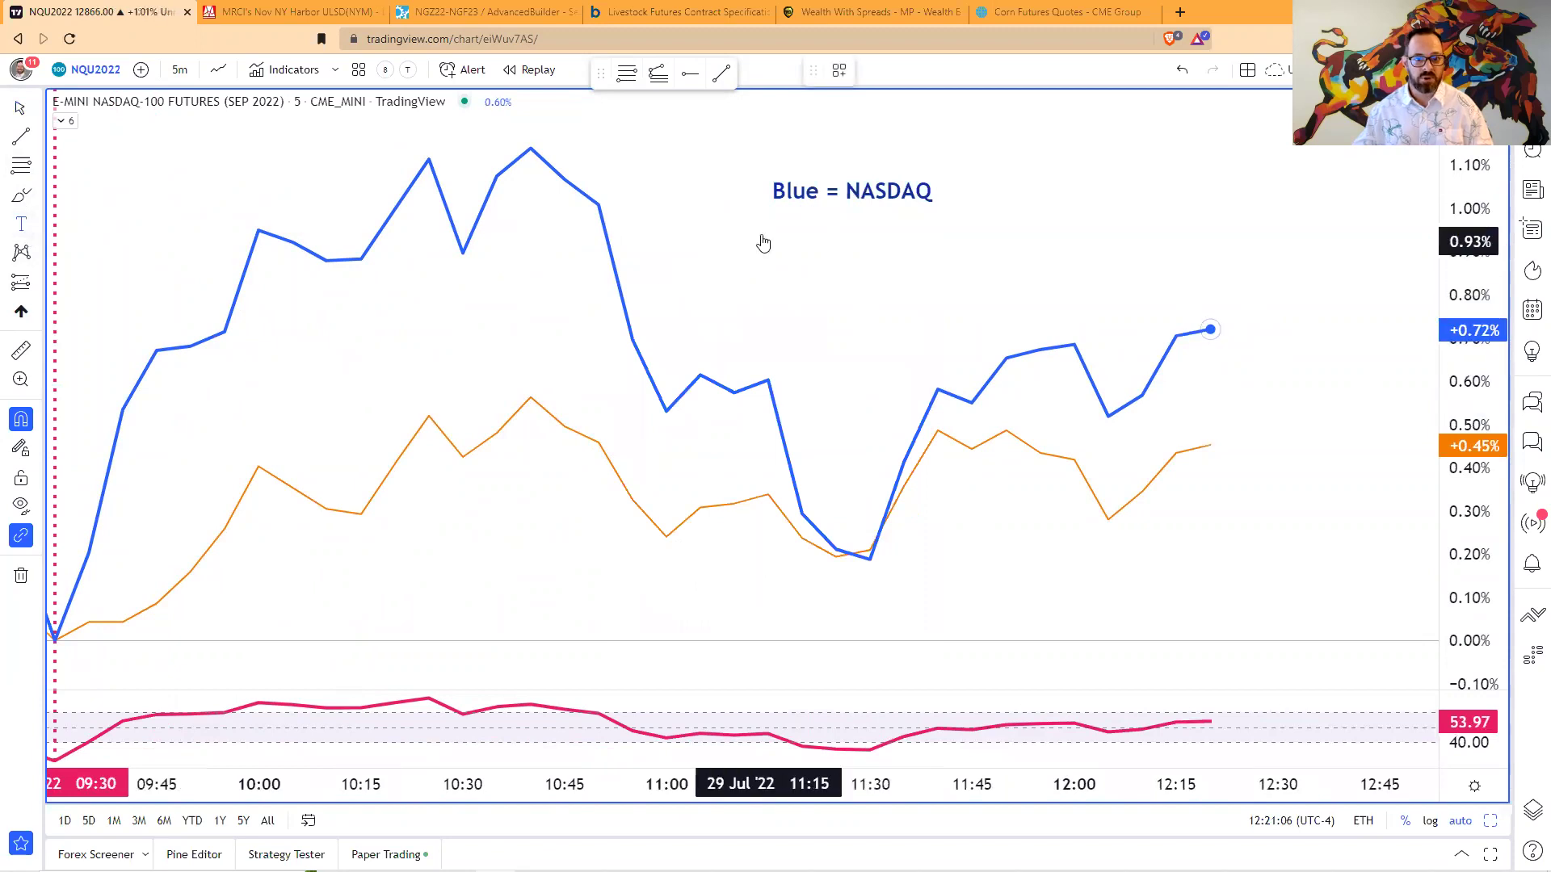
click(767, 233)
click(651, 328)
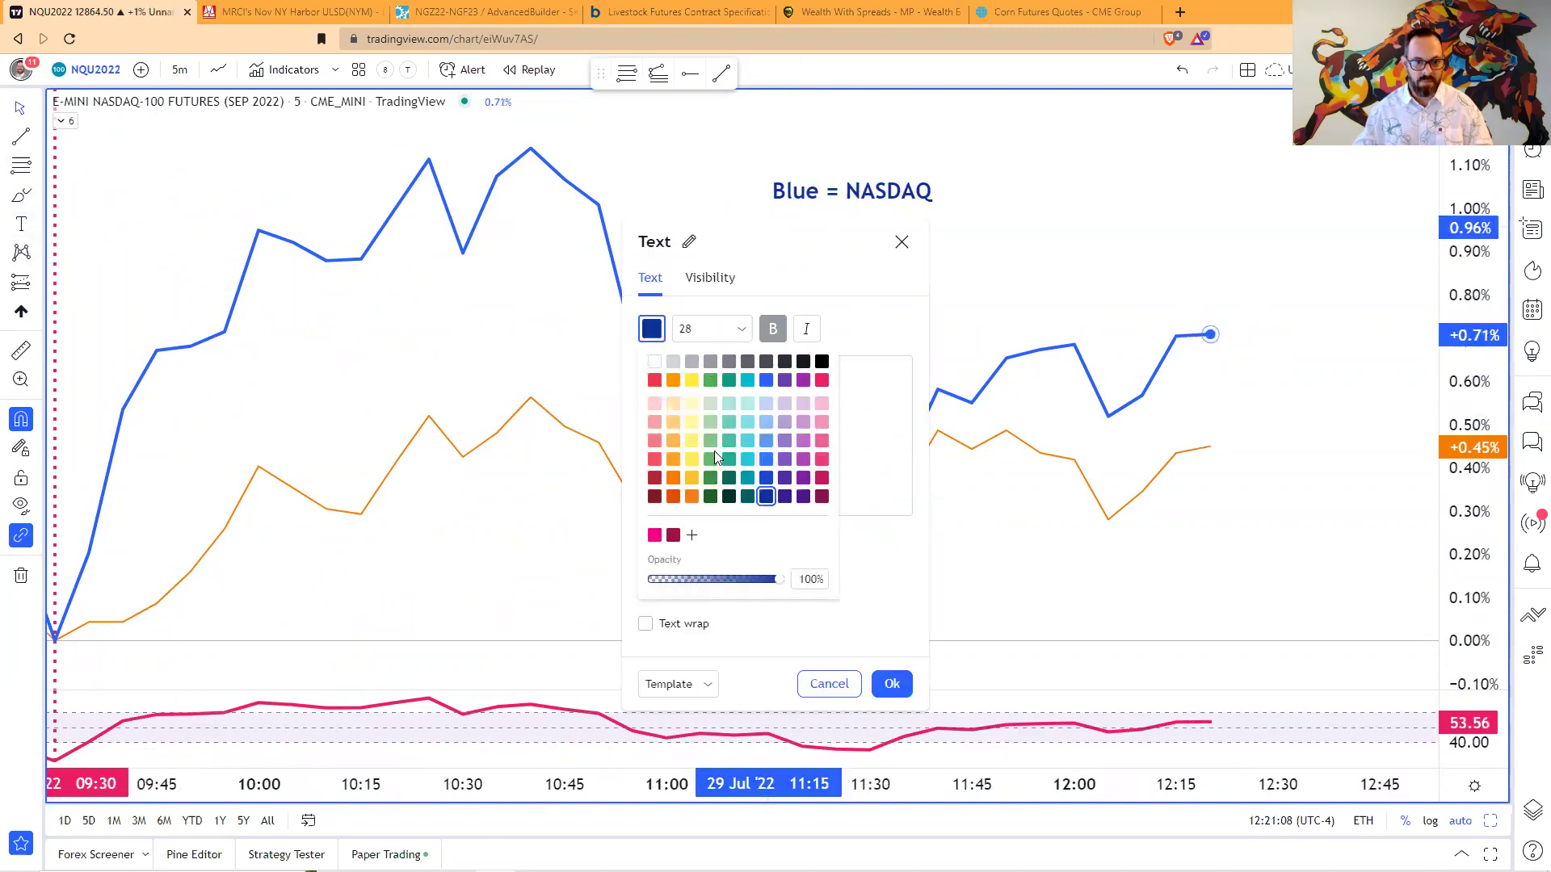
click(670, 381)
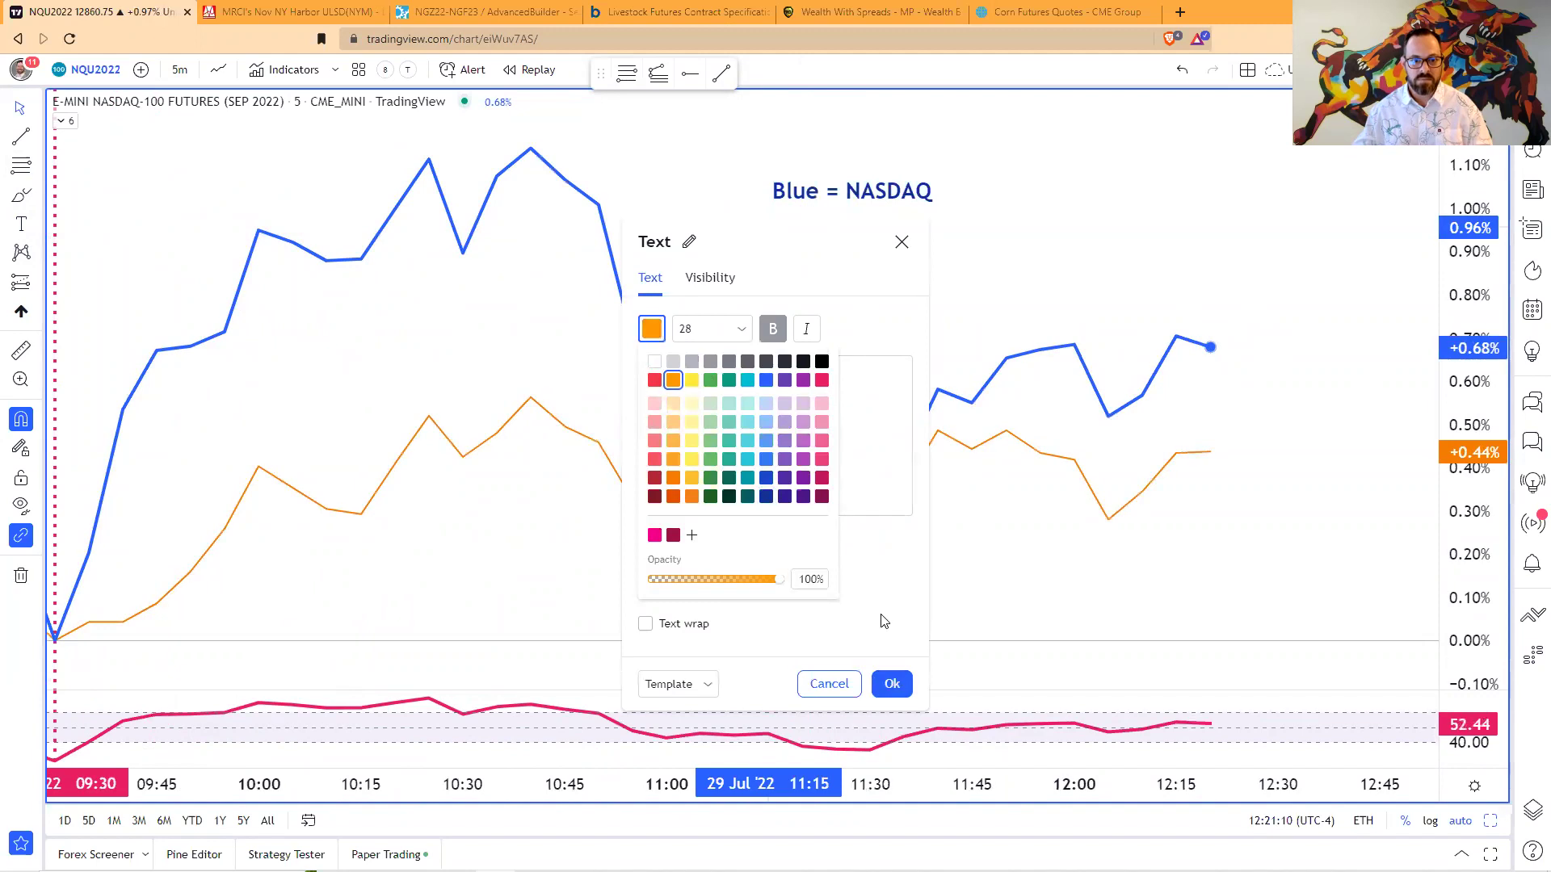
click(891, 683)
click(891, 683)
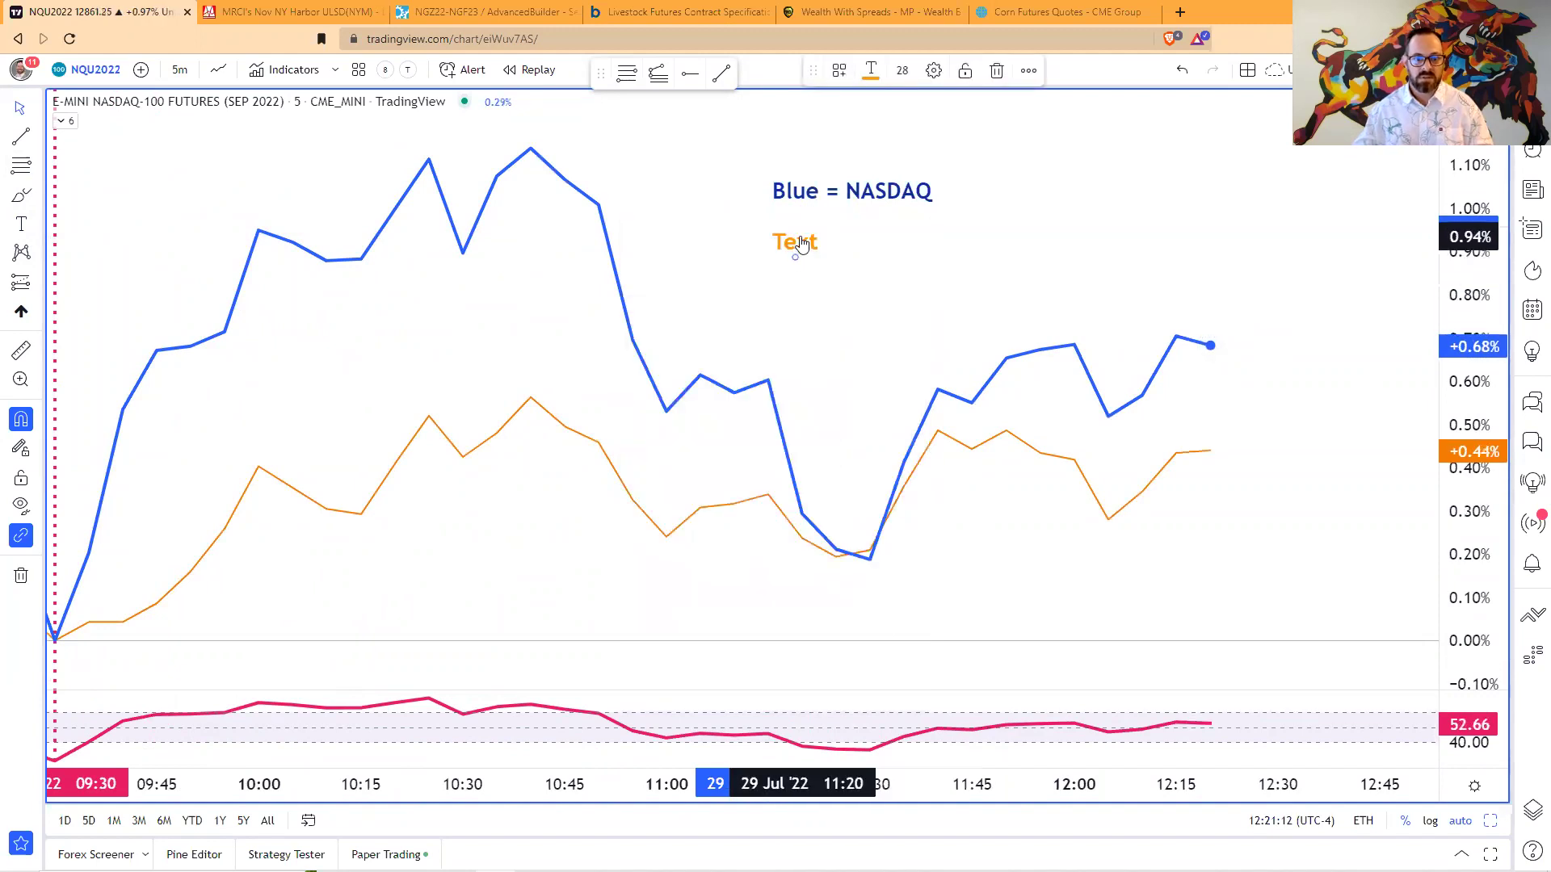
double_click(792, 242)
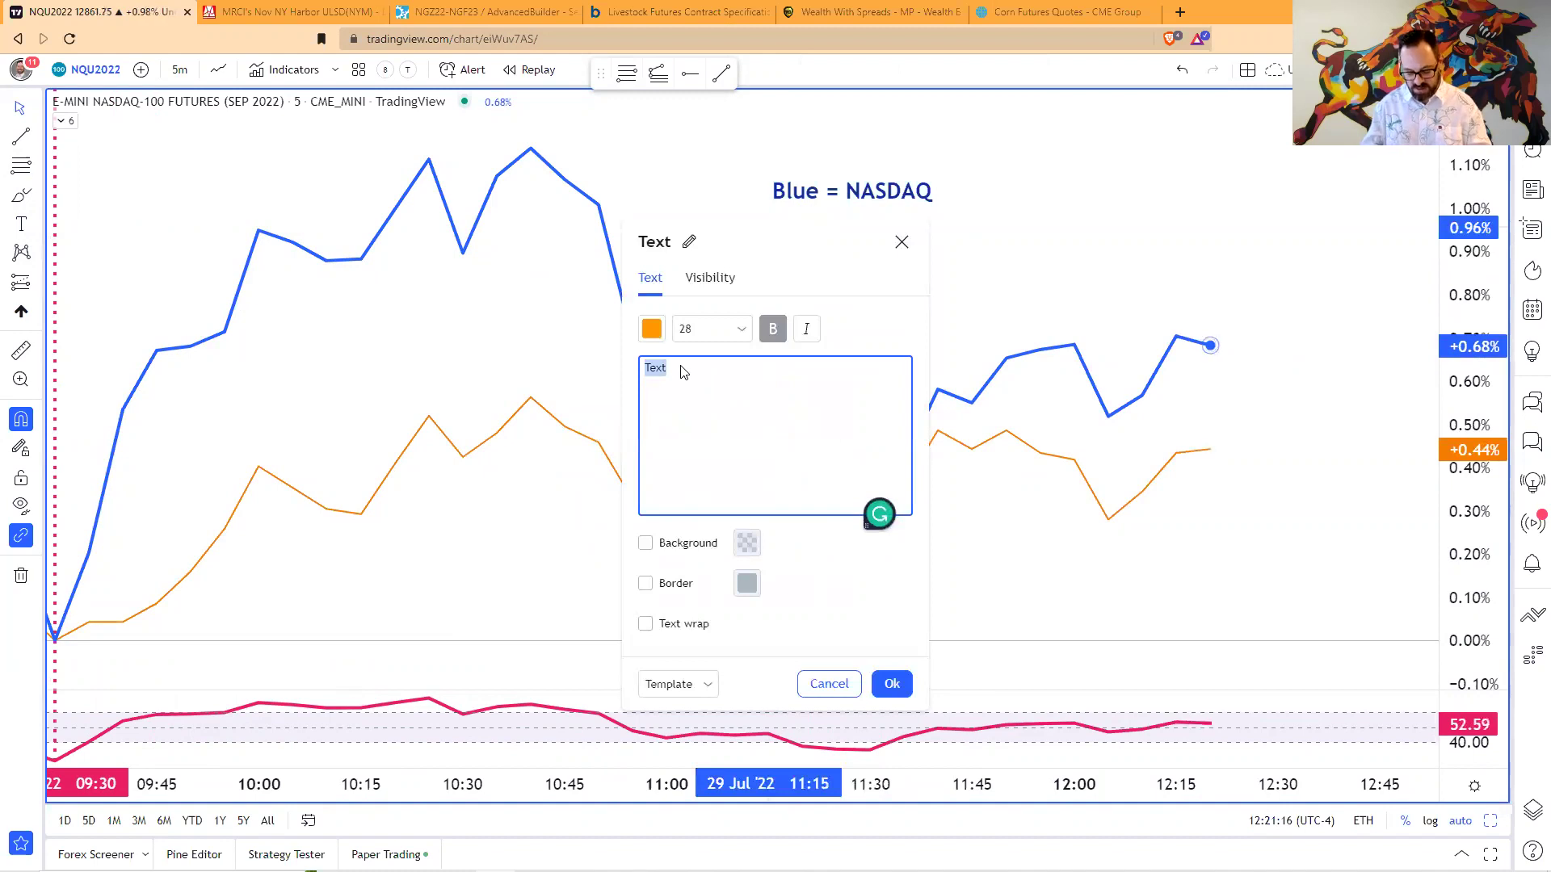
text(Oran)
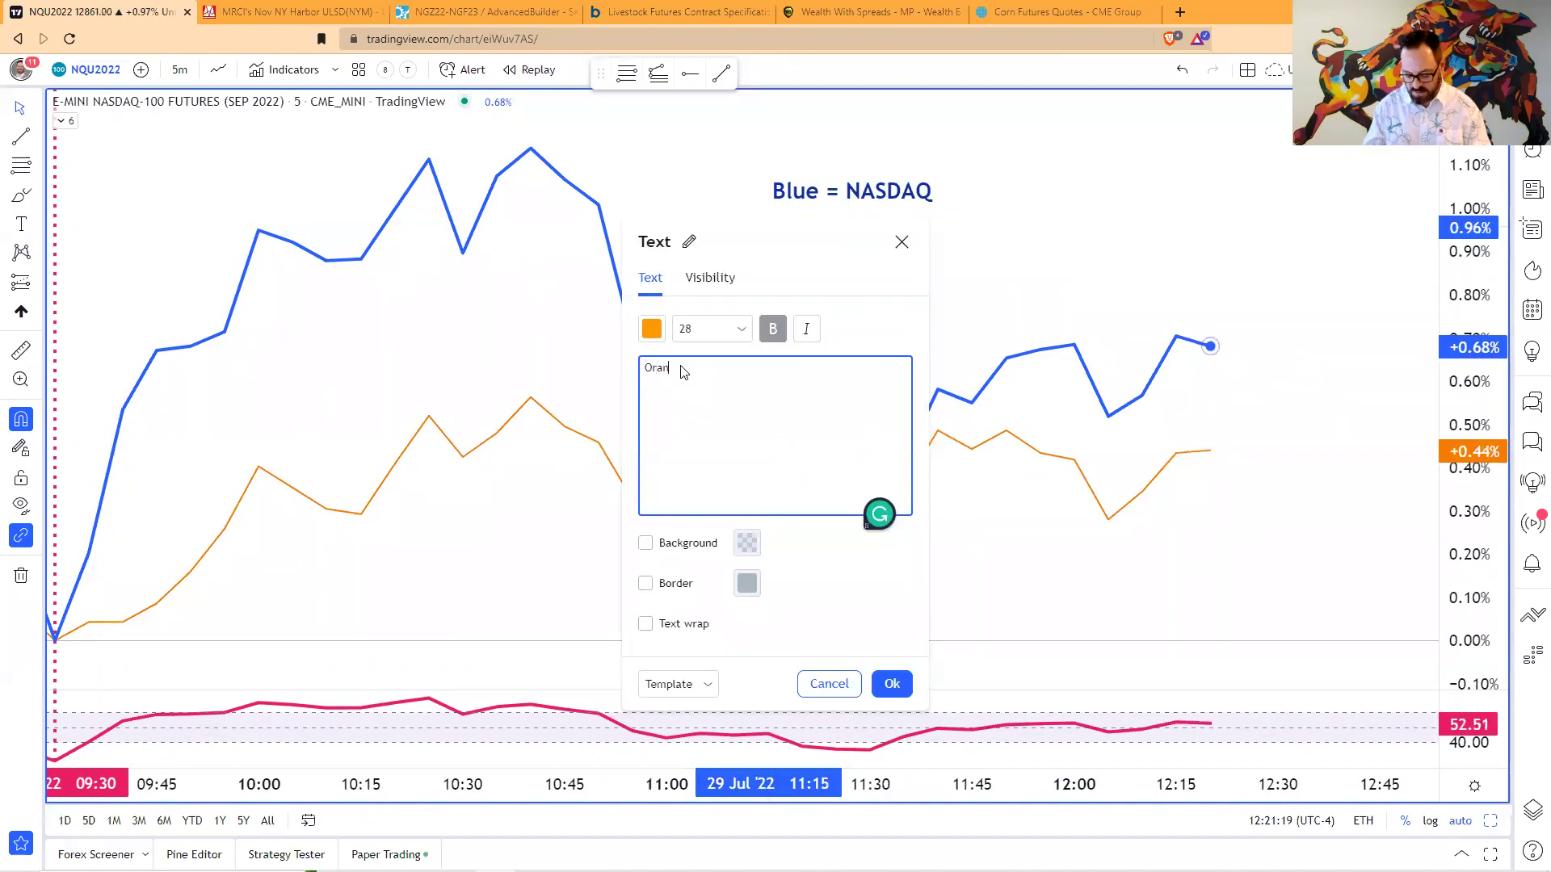
text(ge = Dow)
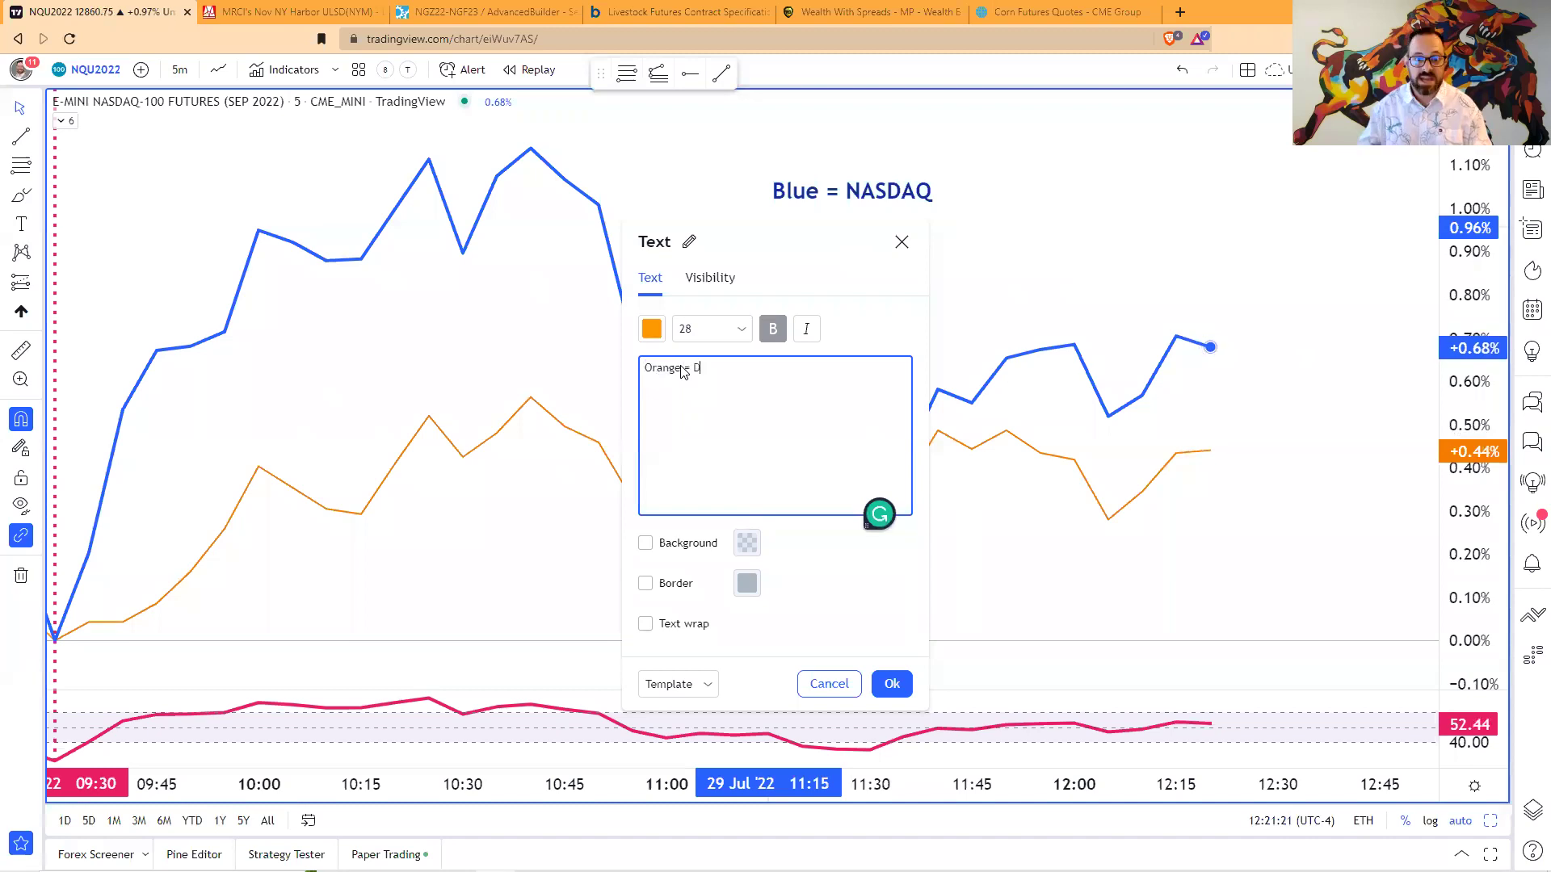
click(892, 683)
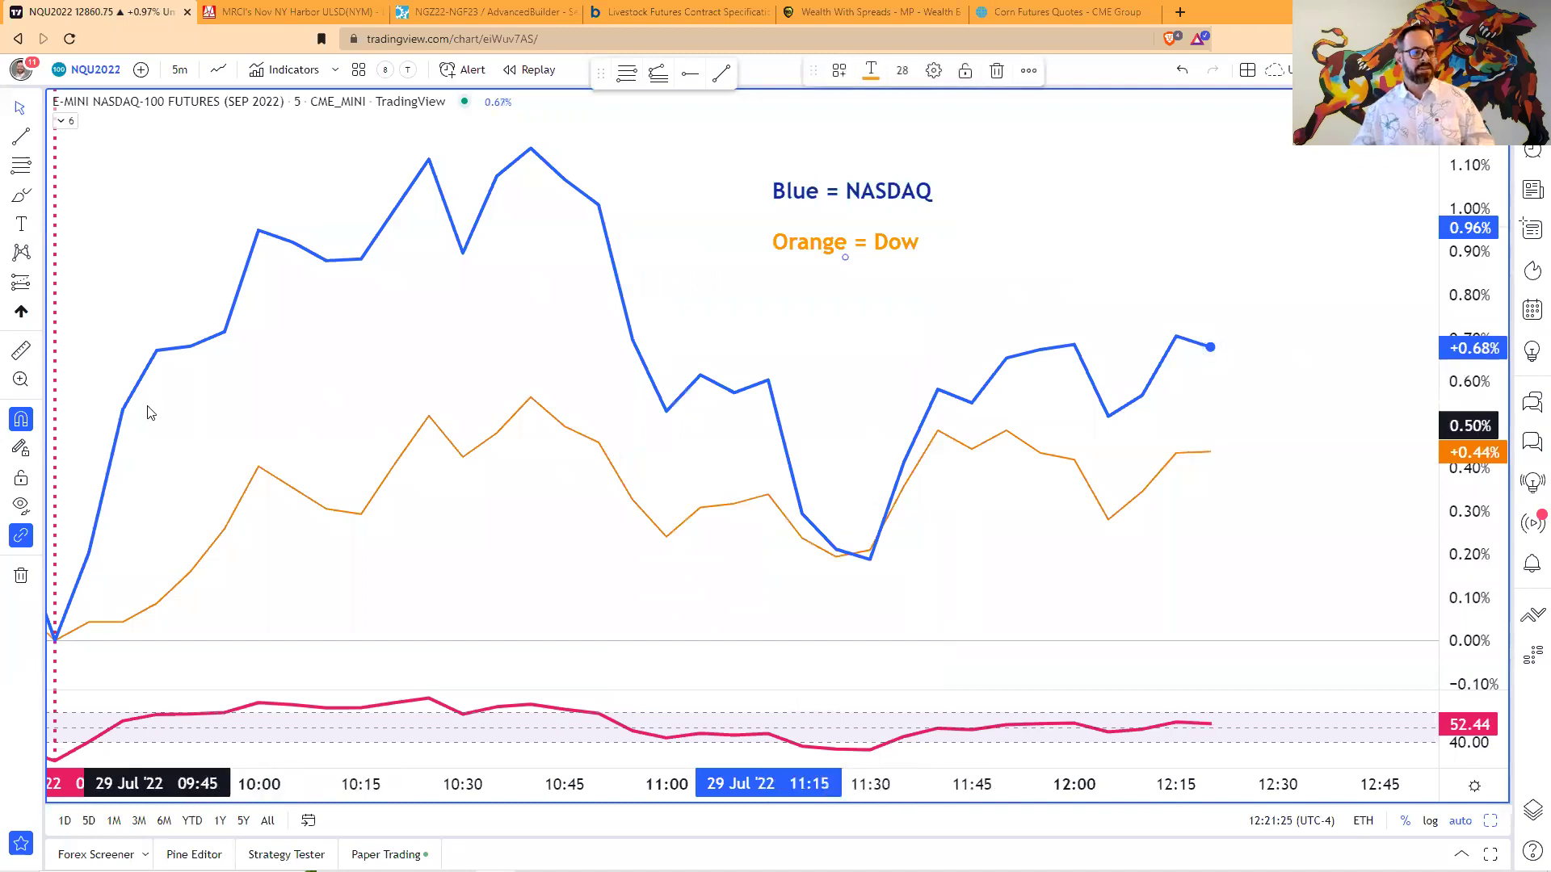
- Add a dark blue text label "Buy NQ / Sell YM" near 09:35, just above the 0.00% line
click(21, 224)
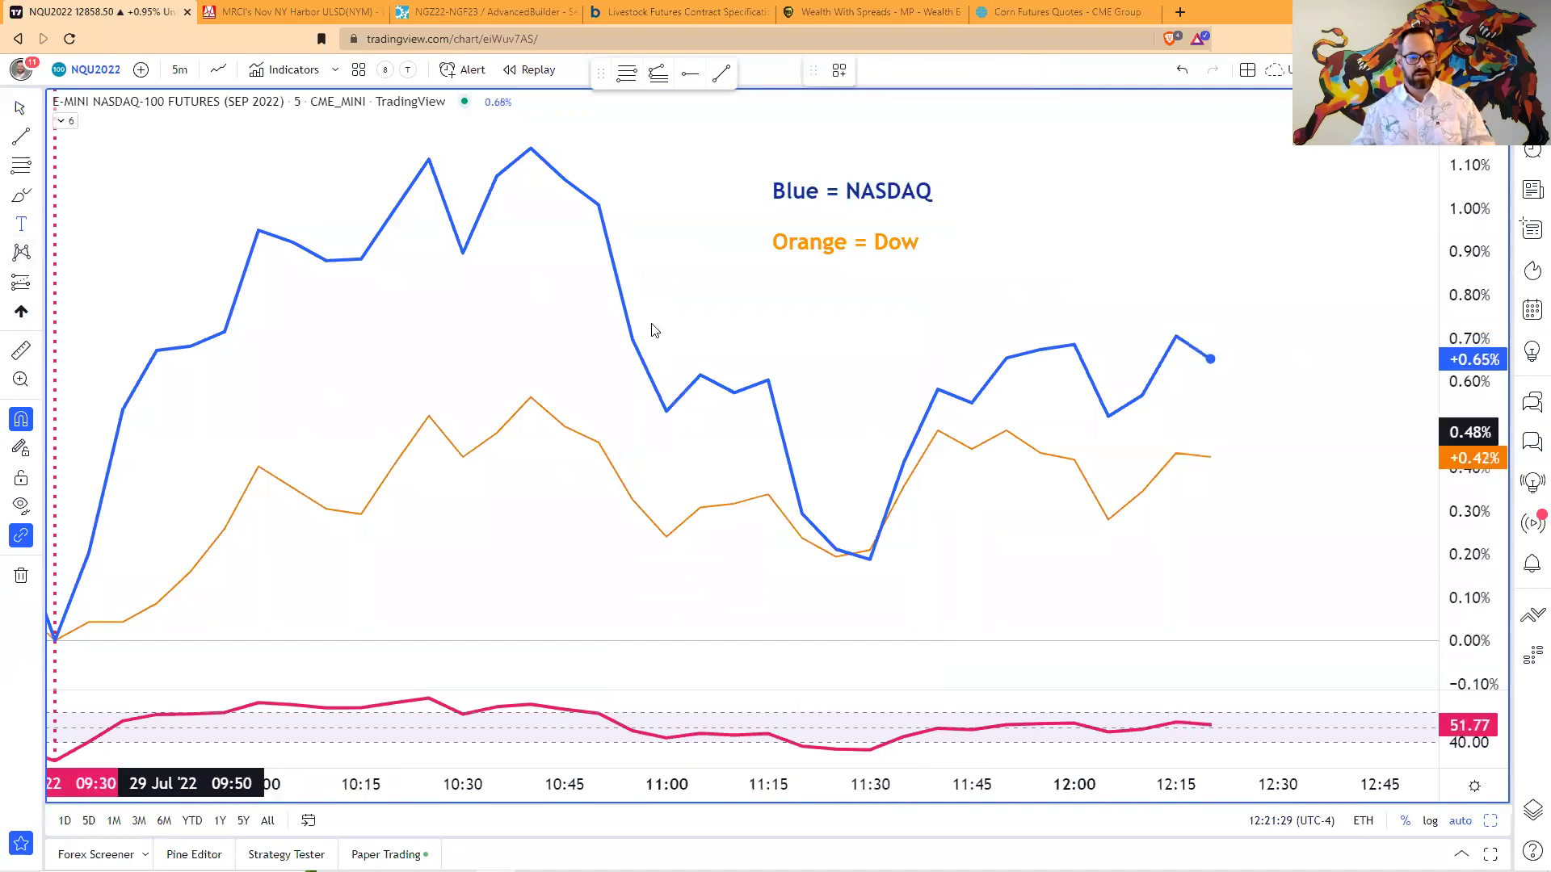
click(150, 514)
click(651, 329)
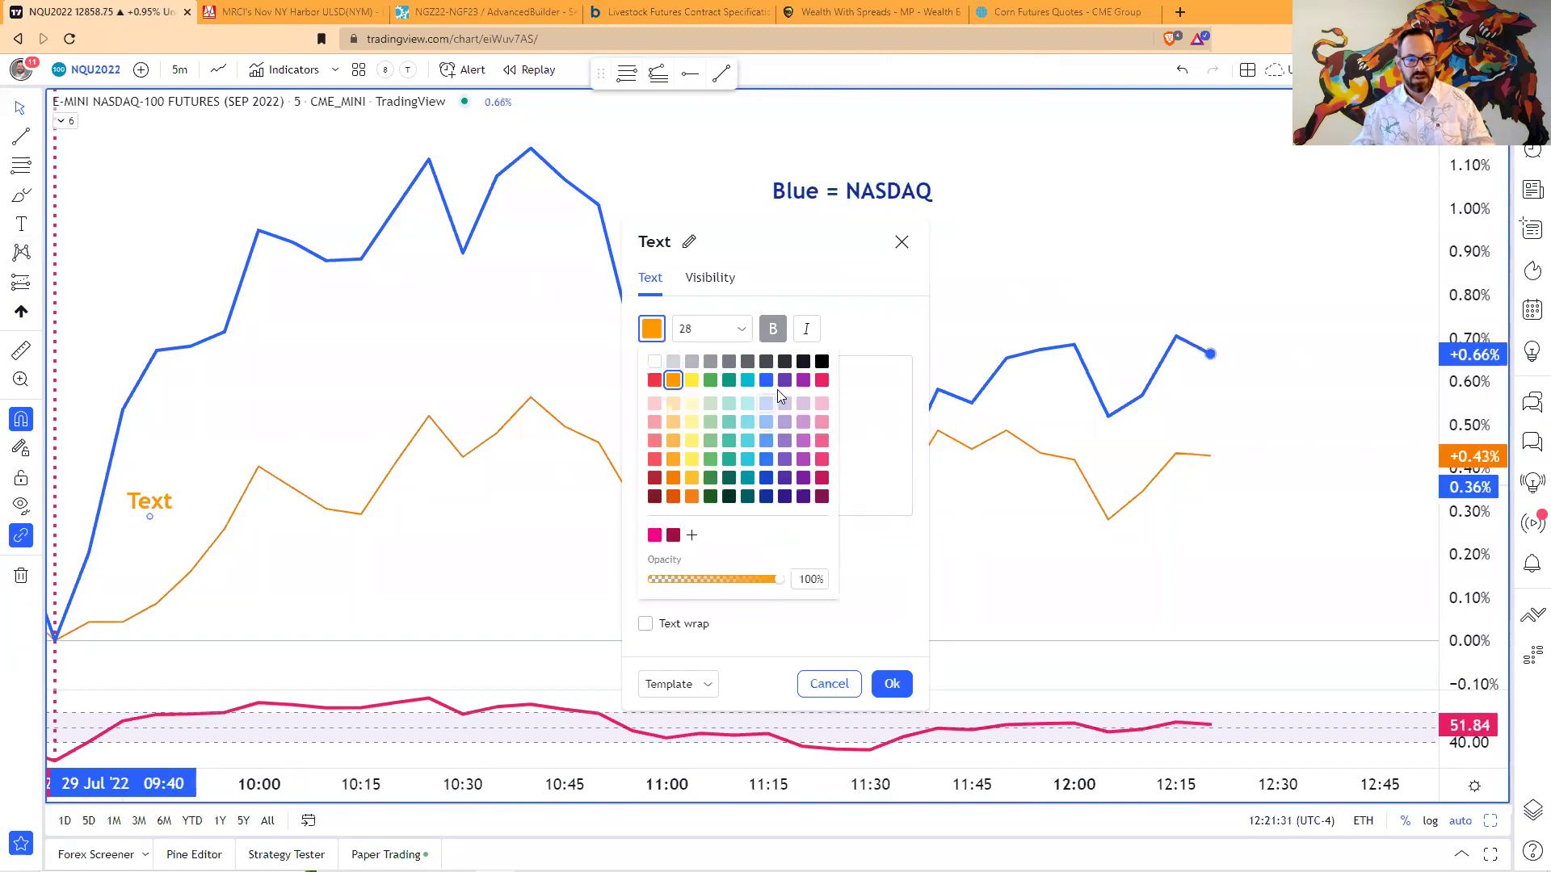
click(767, 496)
click(143, 526)
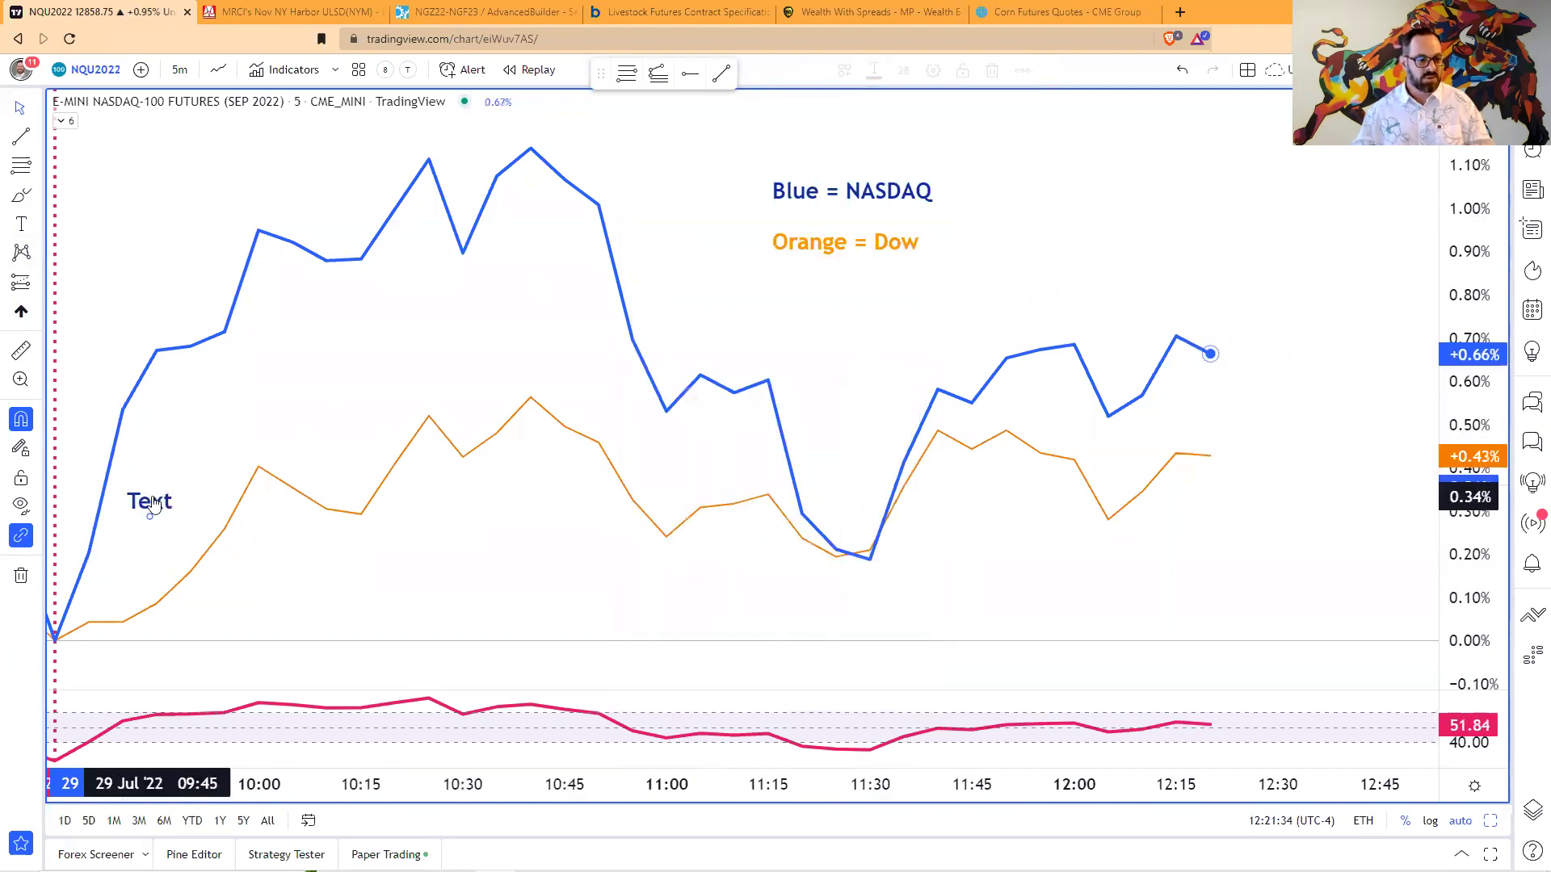
text(Bu)
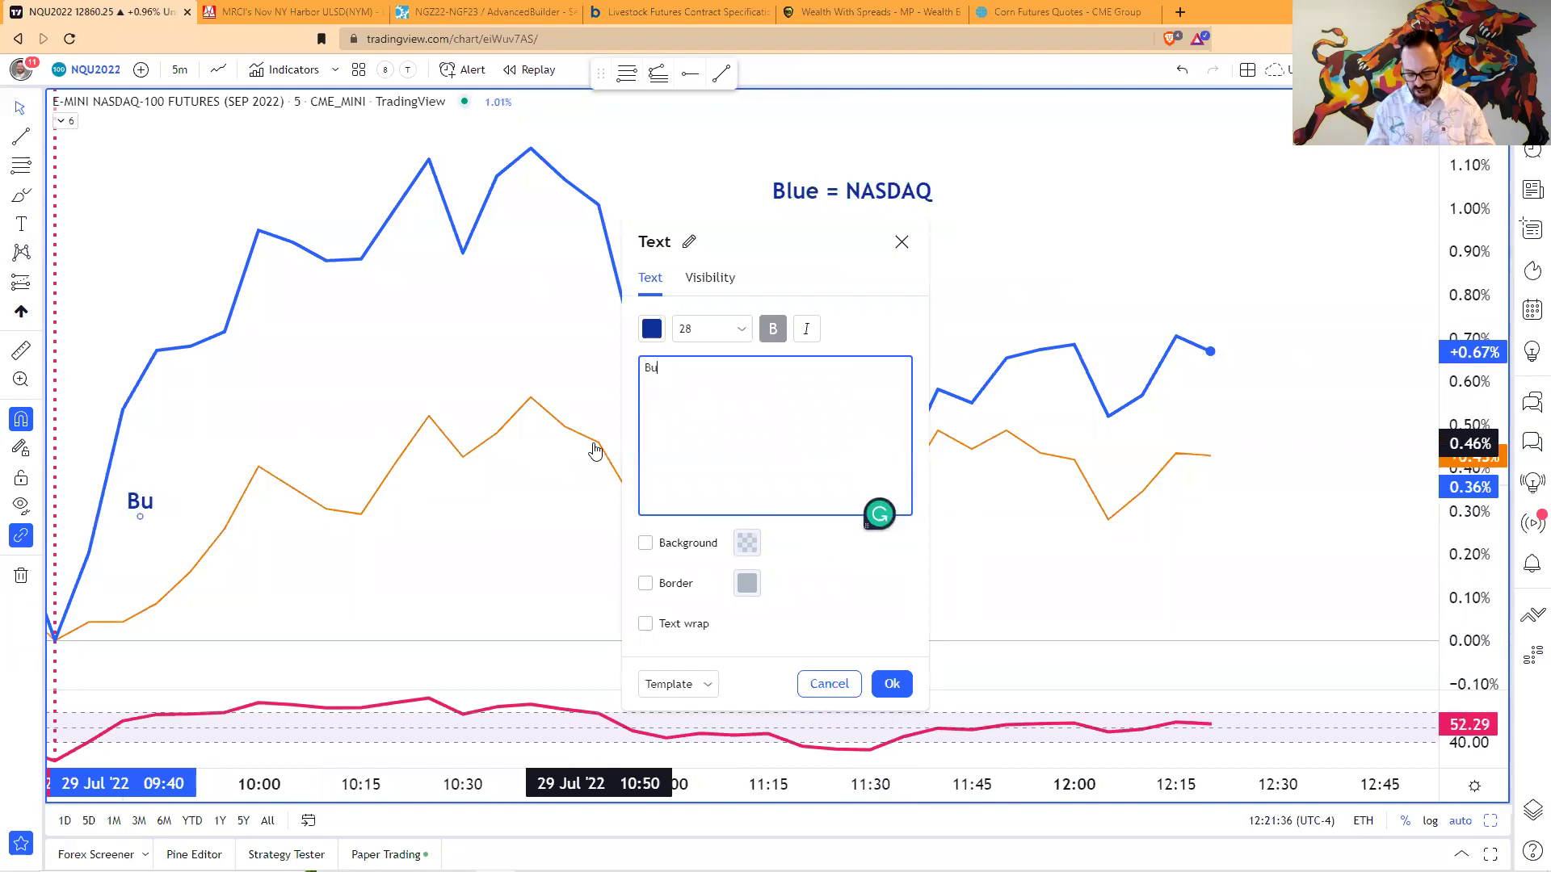
text(y NQ / Sell )
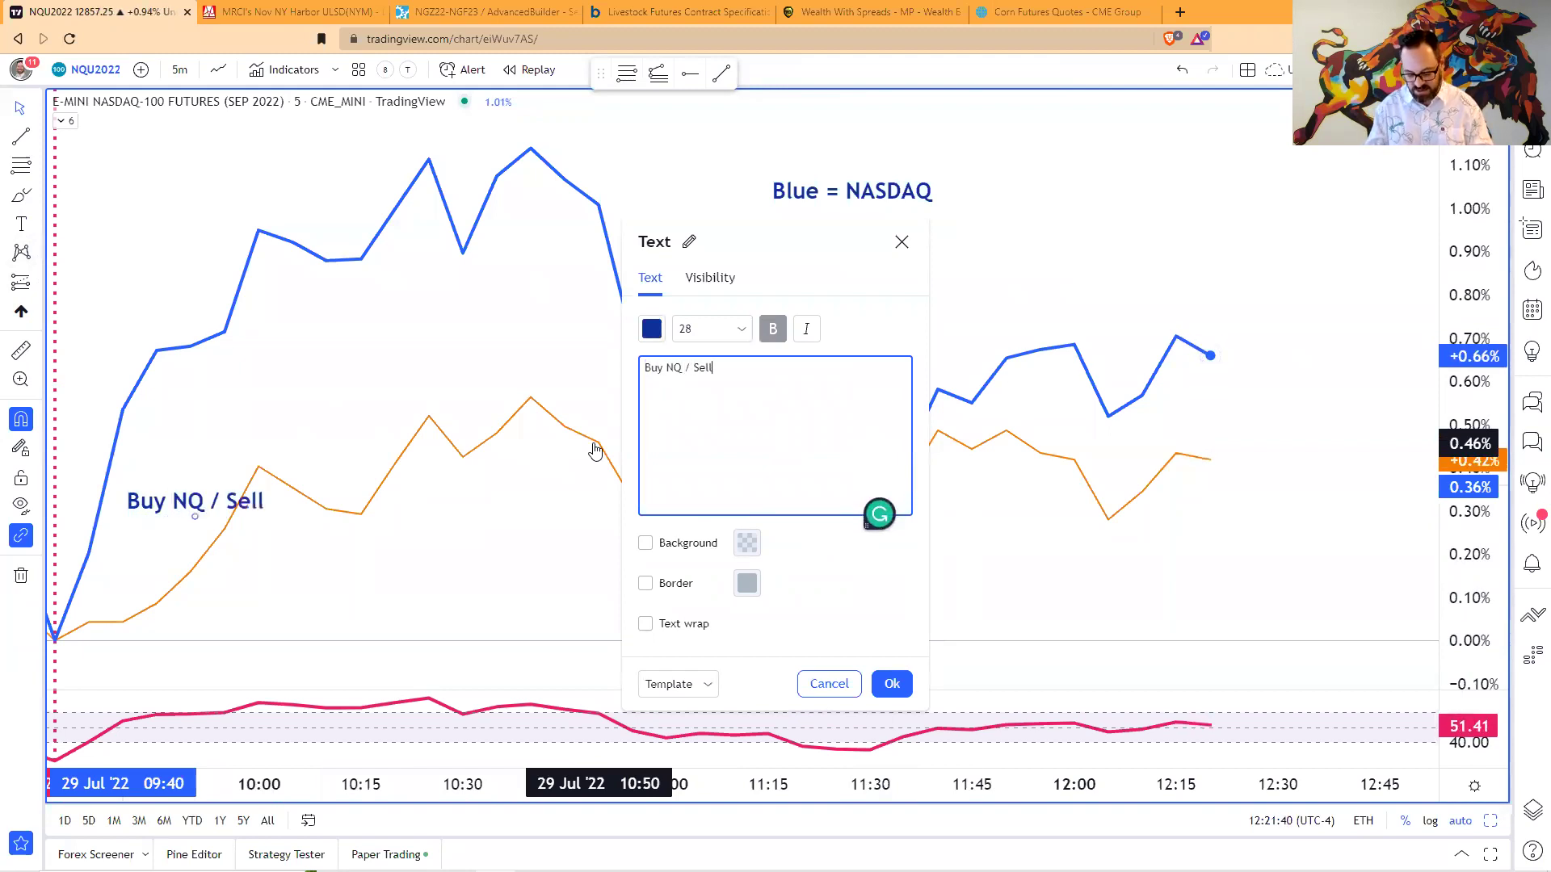
text(YM)
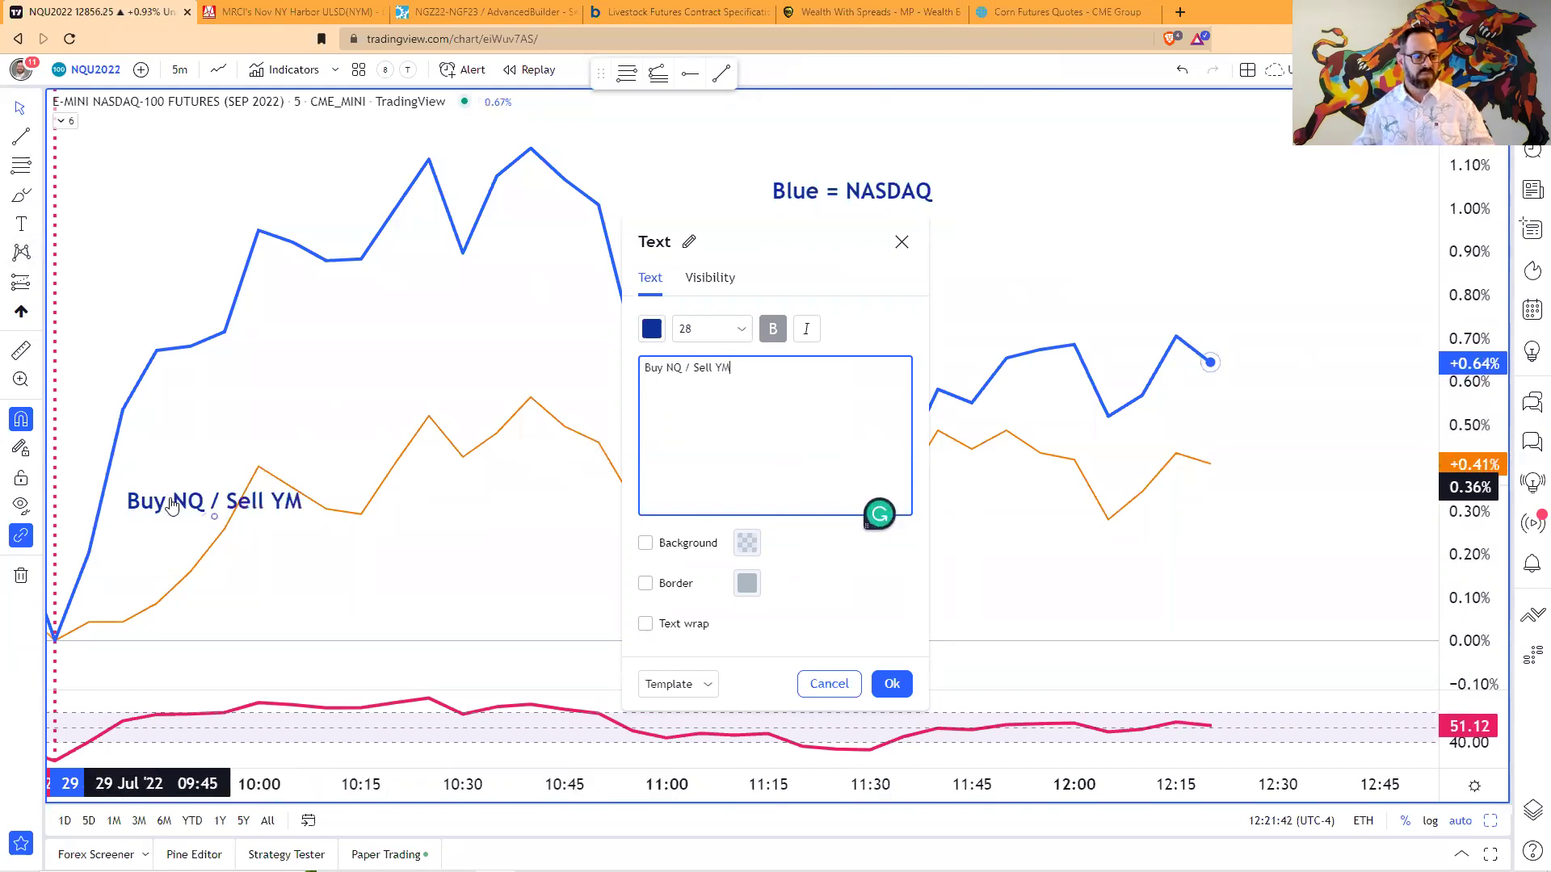
click(218, 612)
mouse_move(202, 505)
mouse_down()
mouse_move(169, 529)
mouse_move(168, 573)
mouse_up()
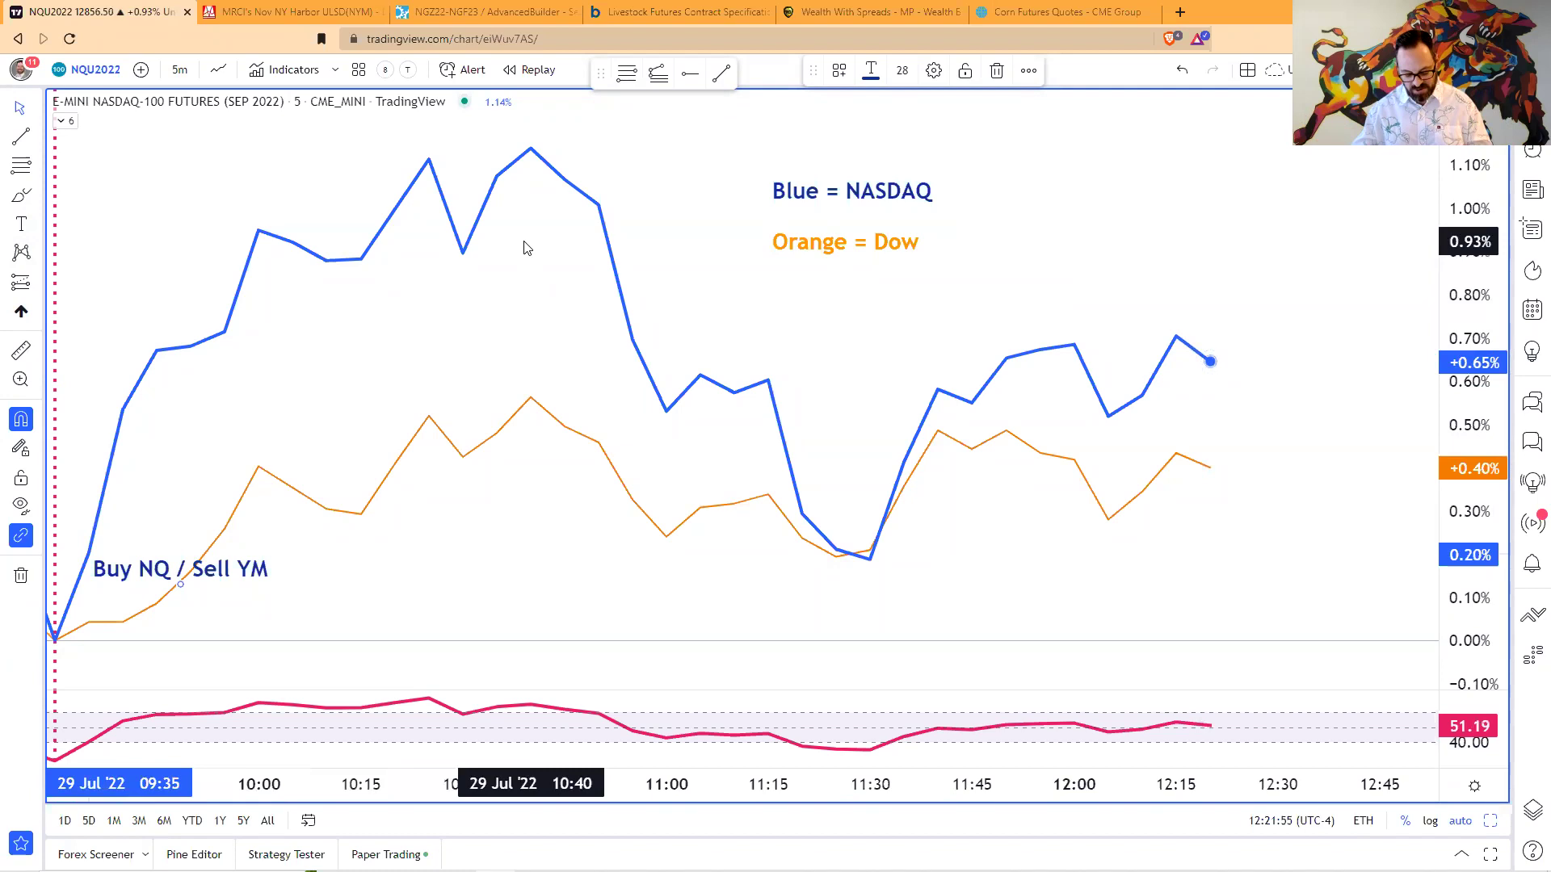
- Mark 10:40 with a vertical line and move the NASDAQ and Dow colour labels to the empty area near 12:30
key(alt+v)
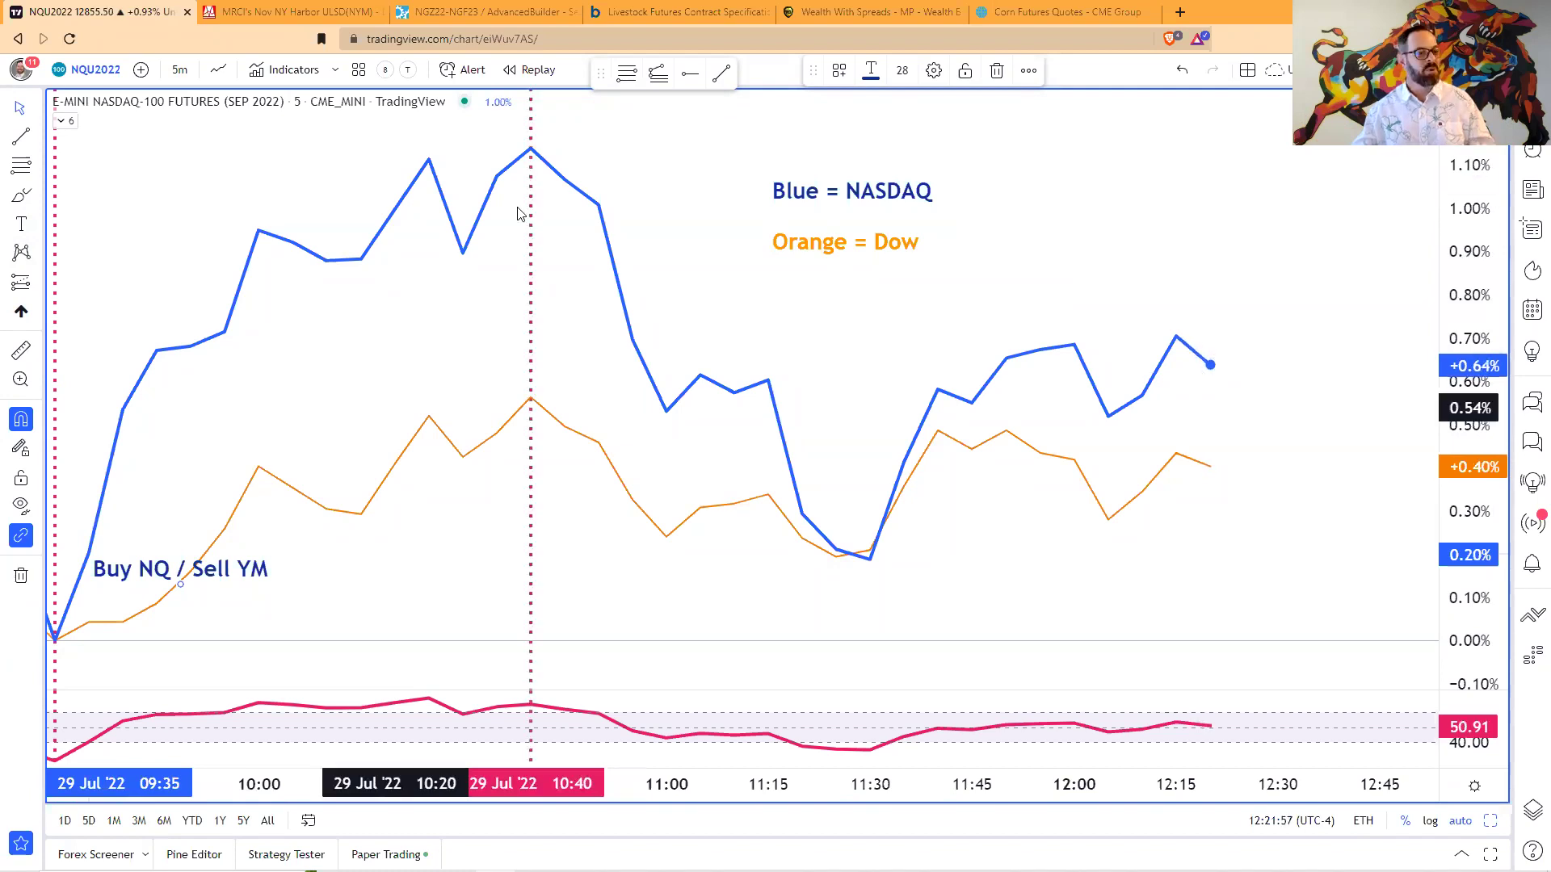
drag(876, 189, 1284, 141)
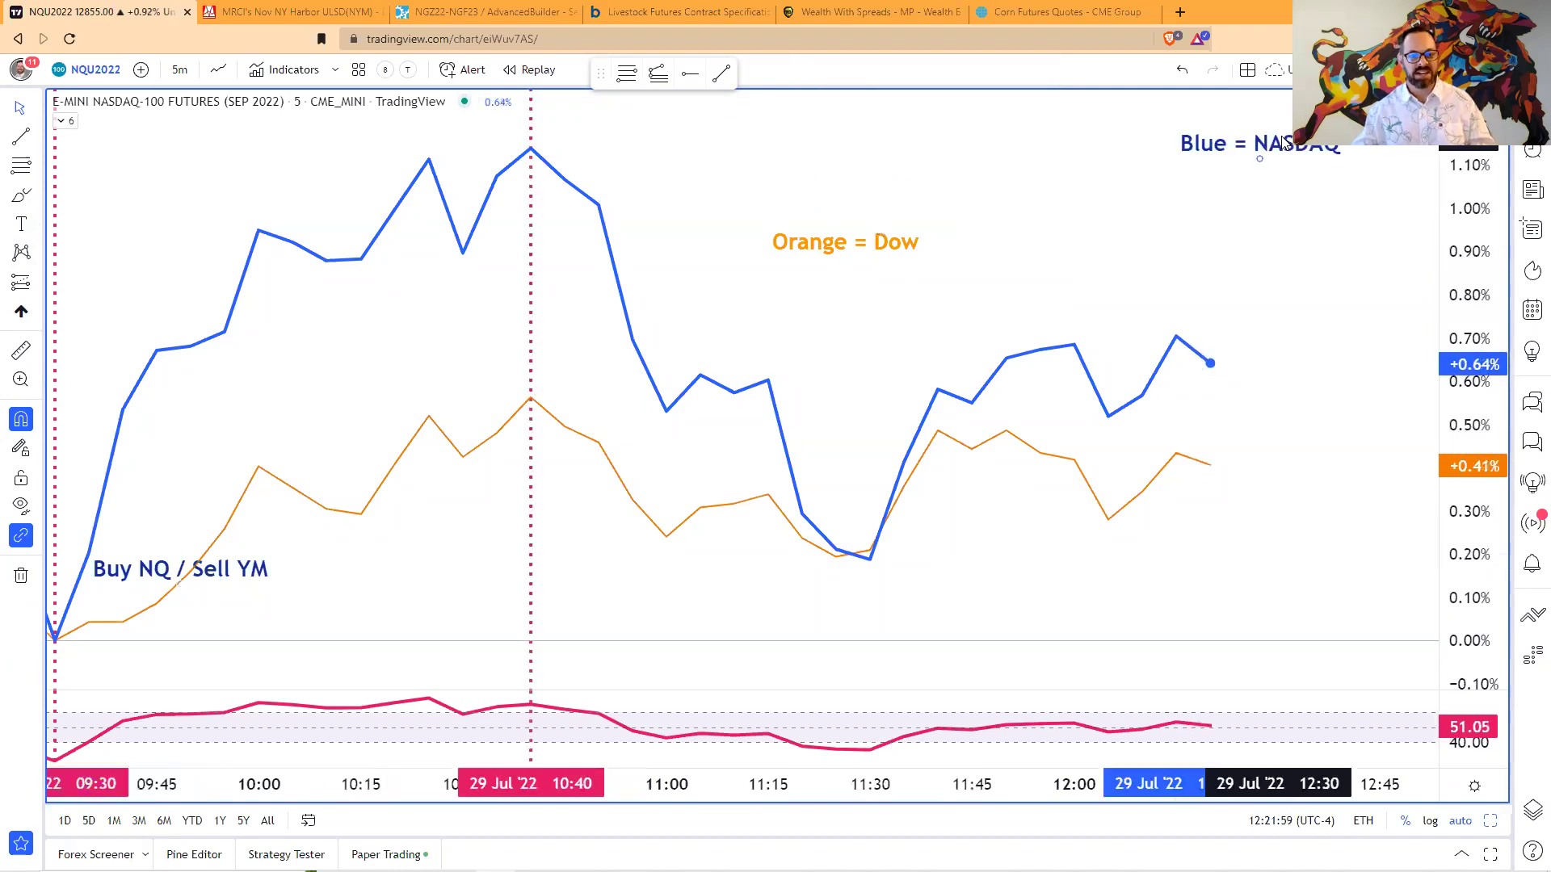
drag(894, 234, 1132, 213)
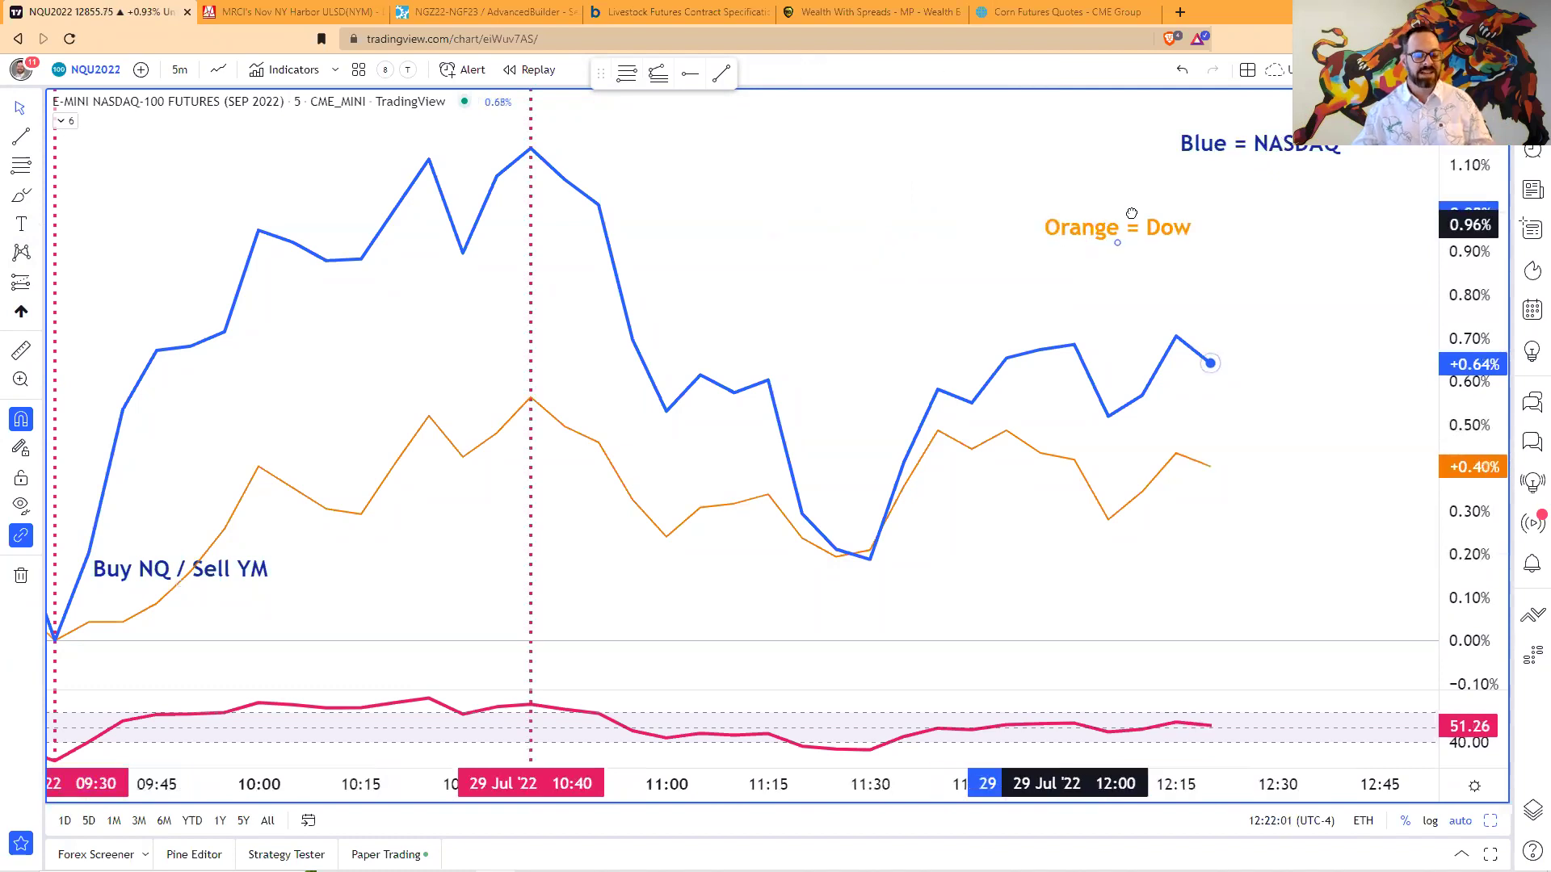
drag(1131, 213, 1301, 184)
- Add a four-line text label near 10:55: "Sell NQ / Buy YM to exit", "Long on NQ +$$$$", "Short on YM -$$", "Net = +$$"
click(660, 192)
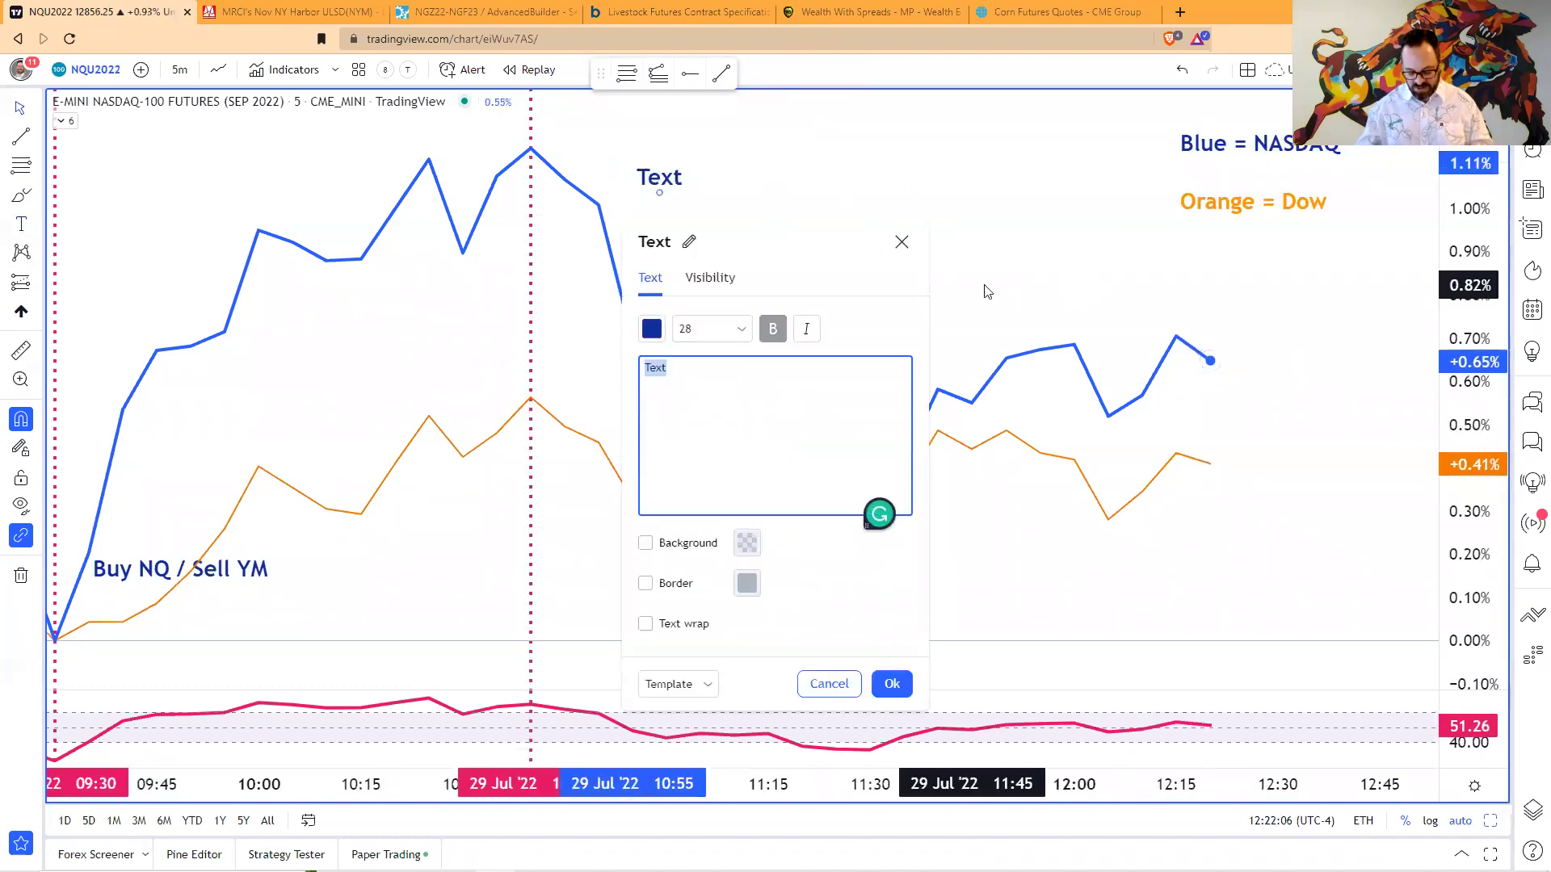
text(Sell N)
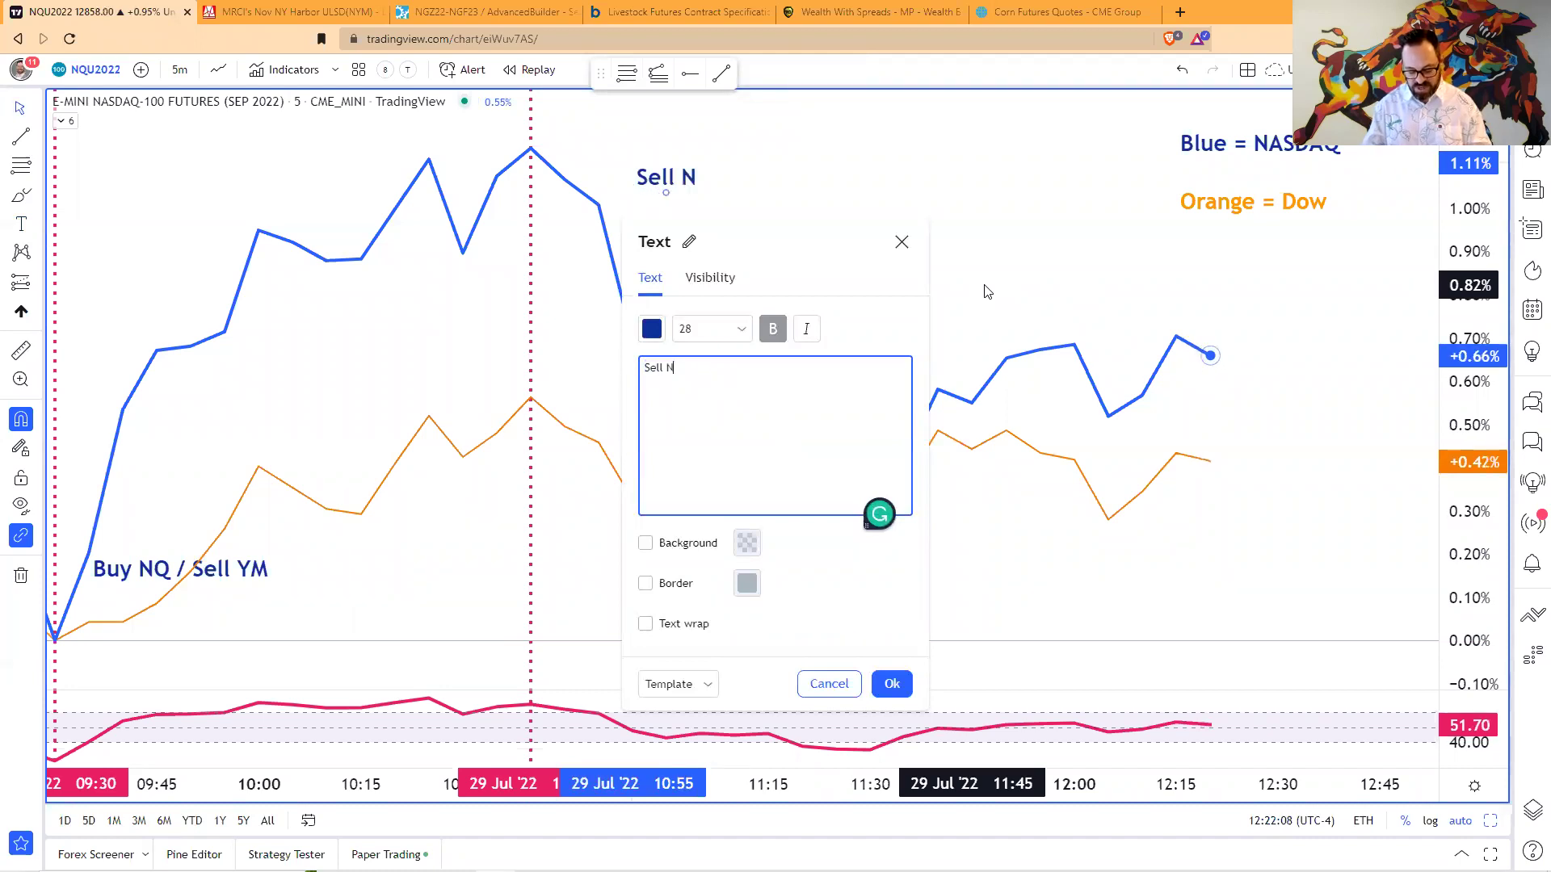
text(Q / )
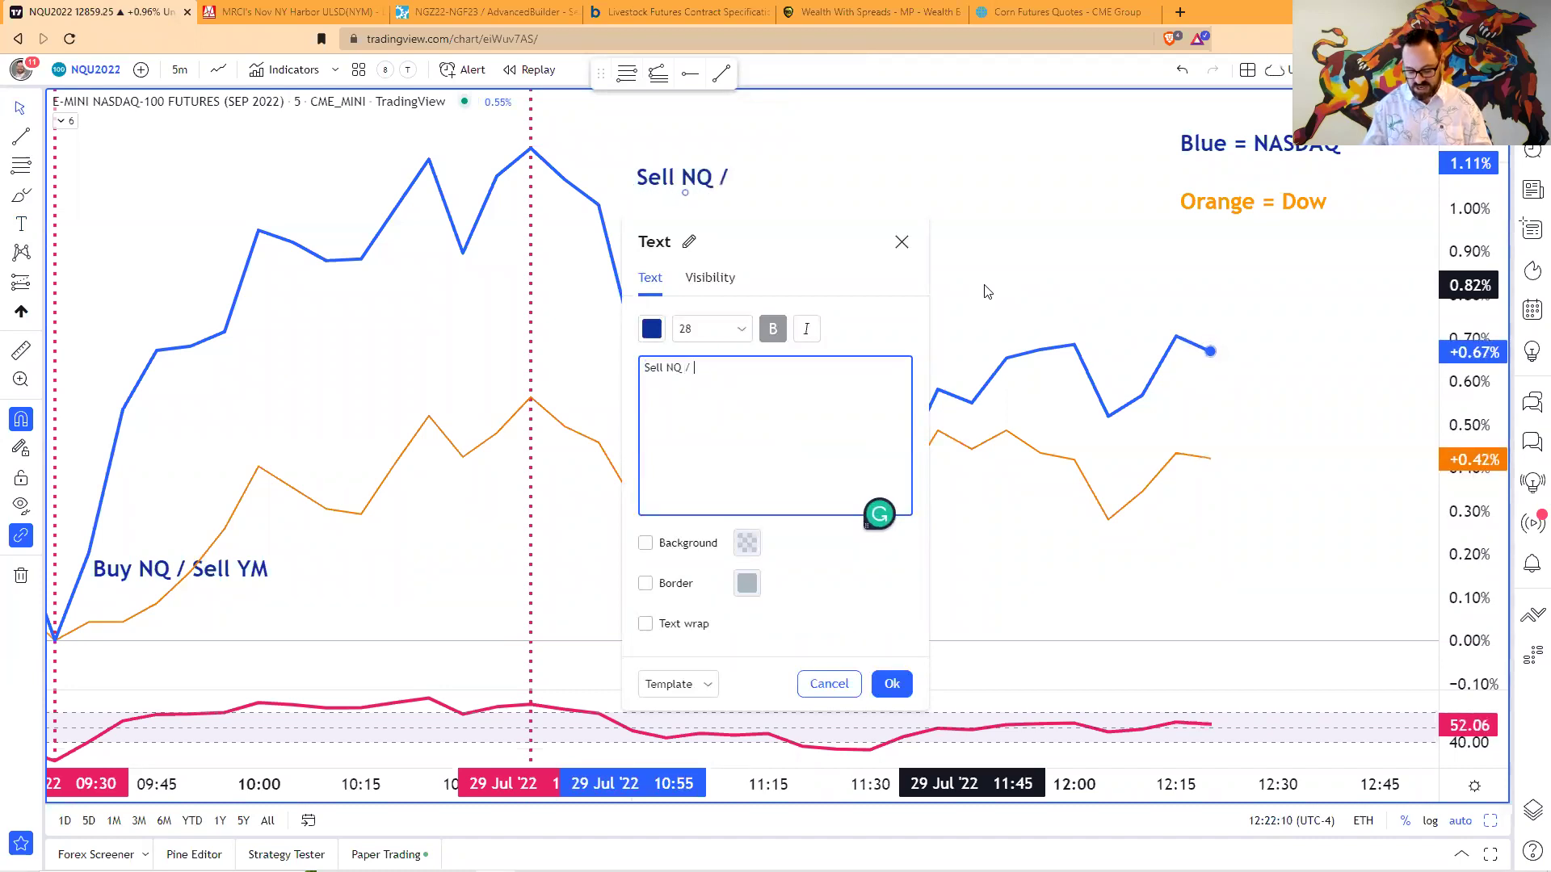
text(Buy YM )
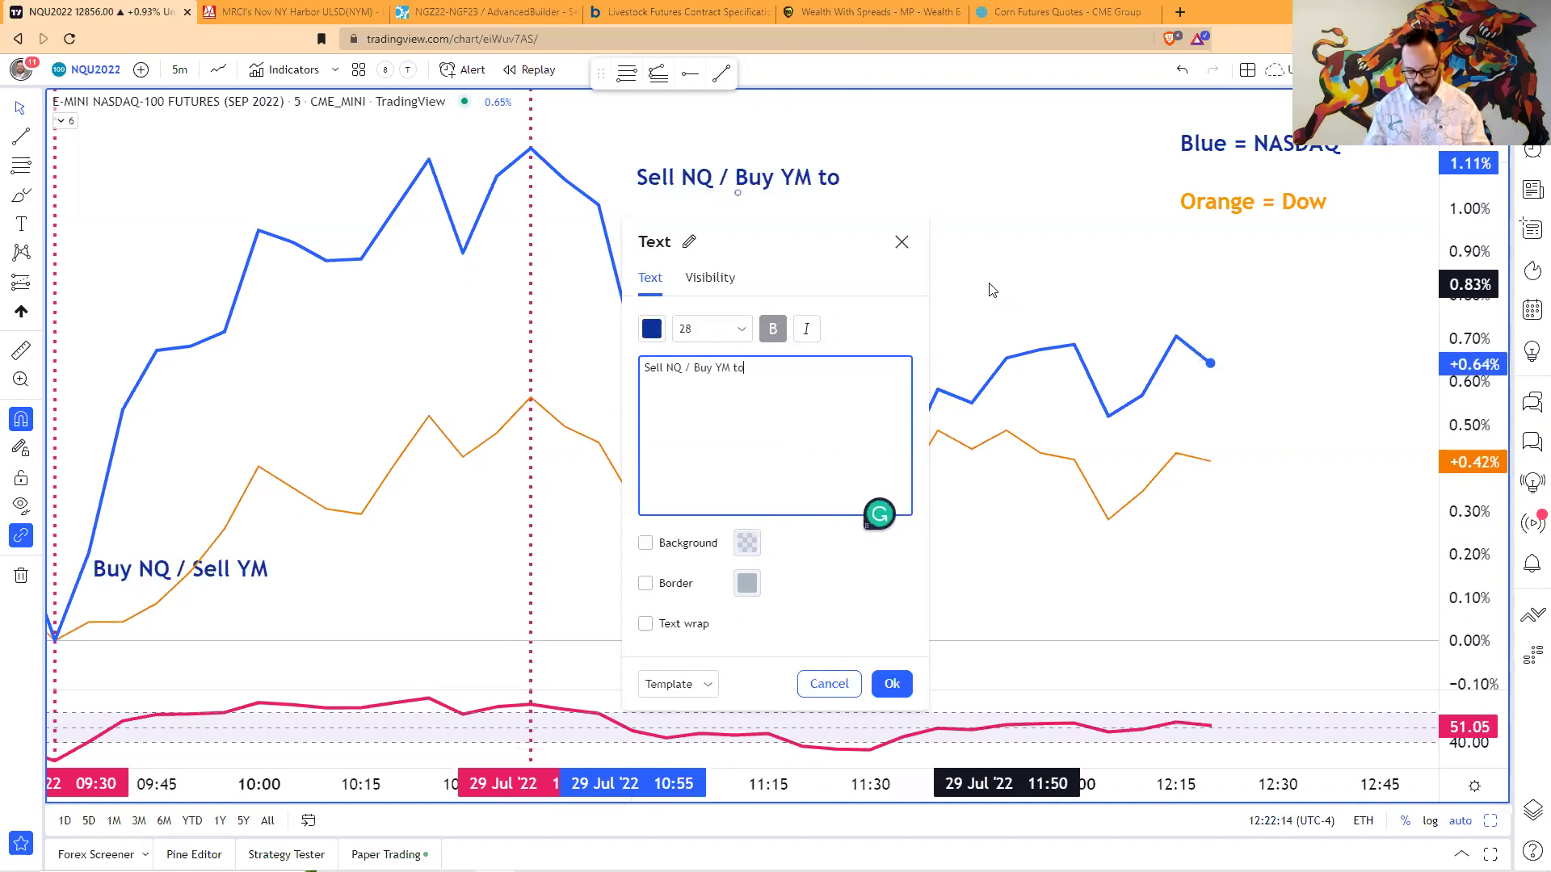
text(to exit )
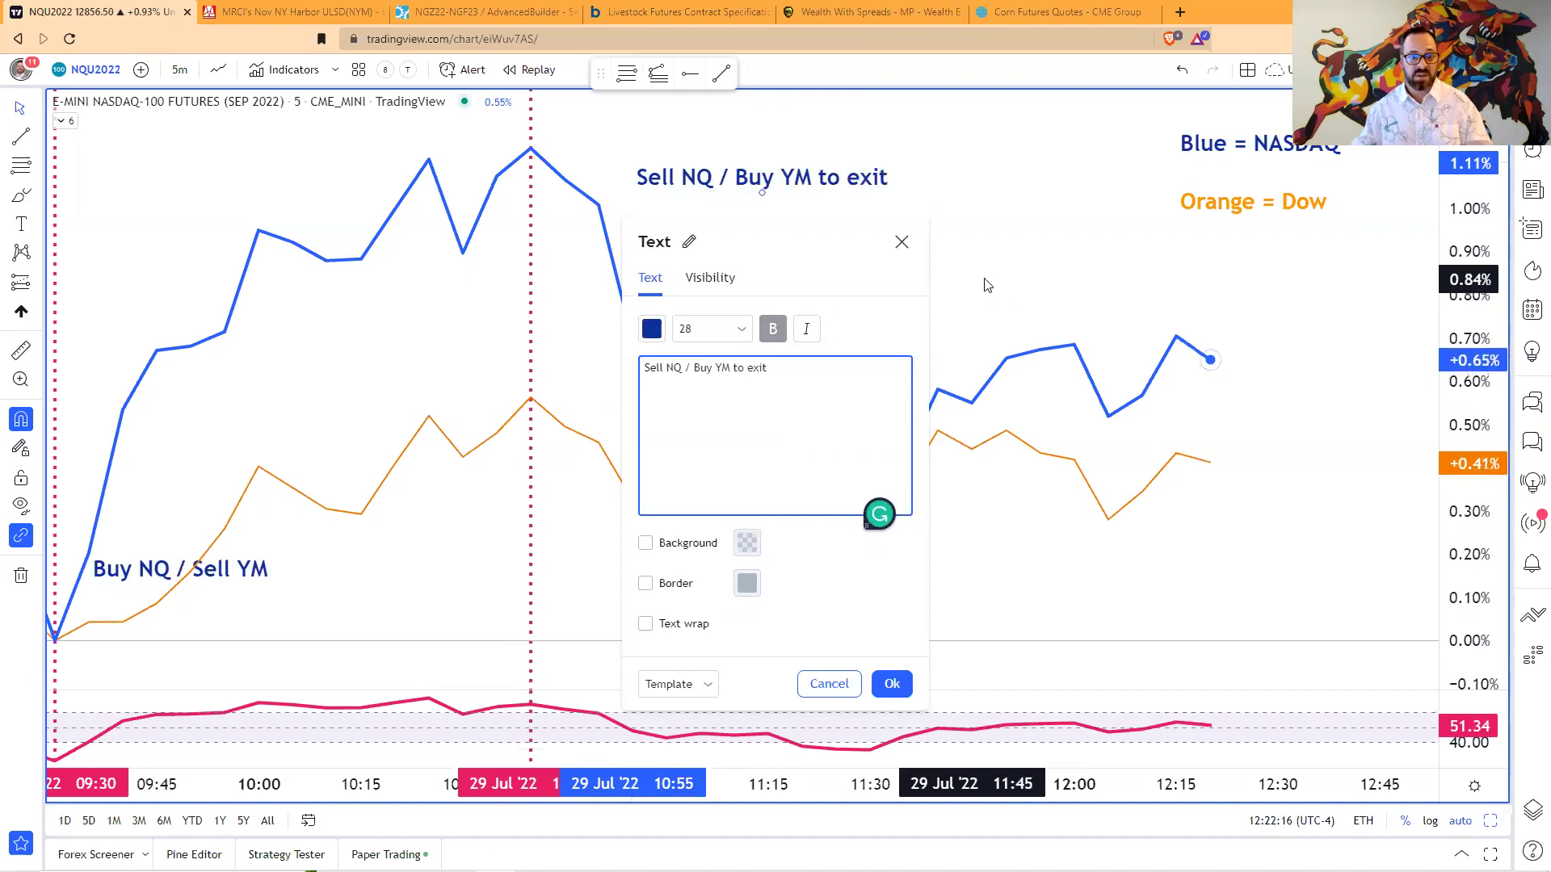
text(Long on NQ)
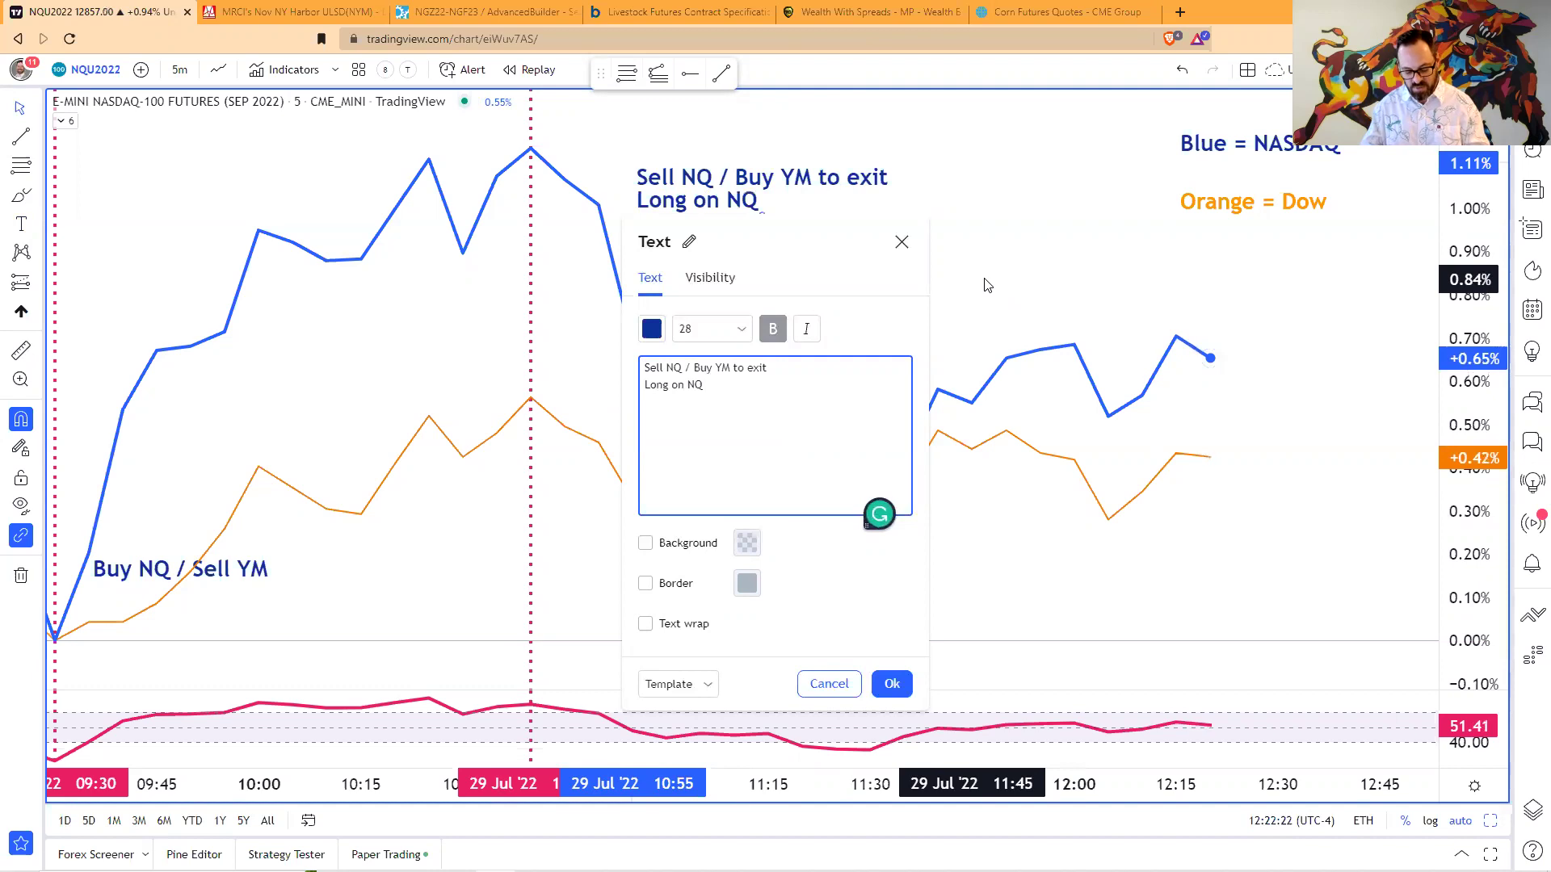
text( +$$$$ )
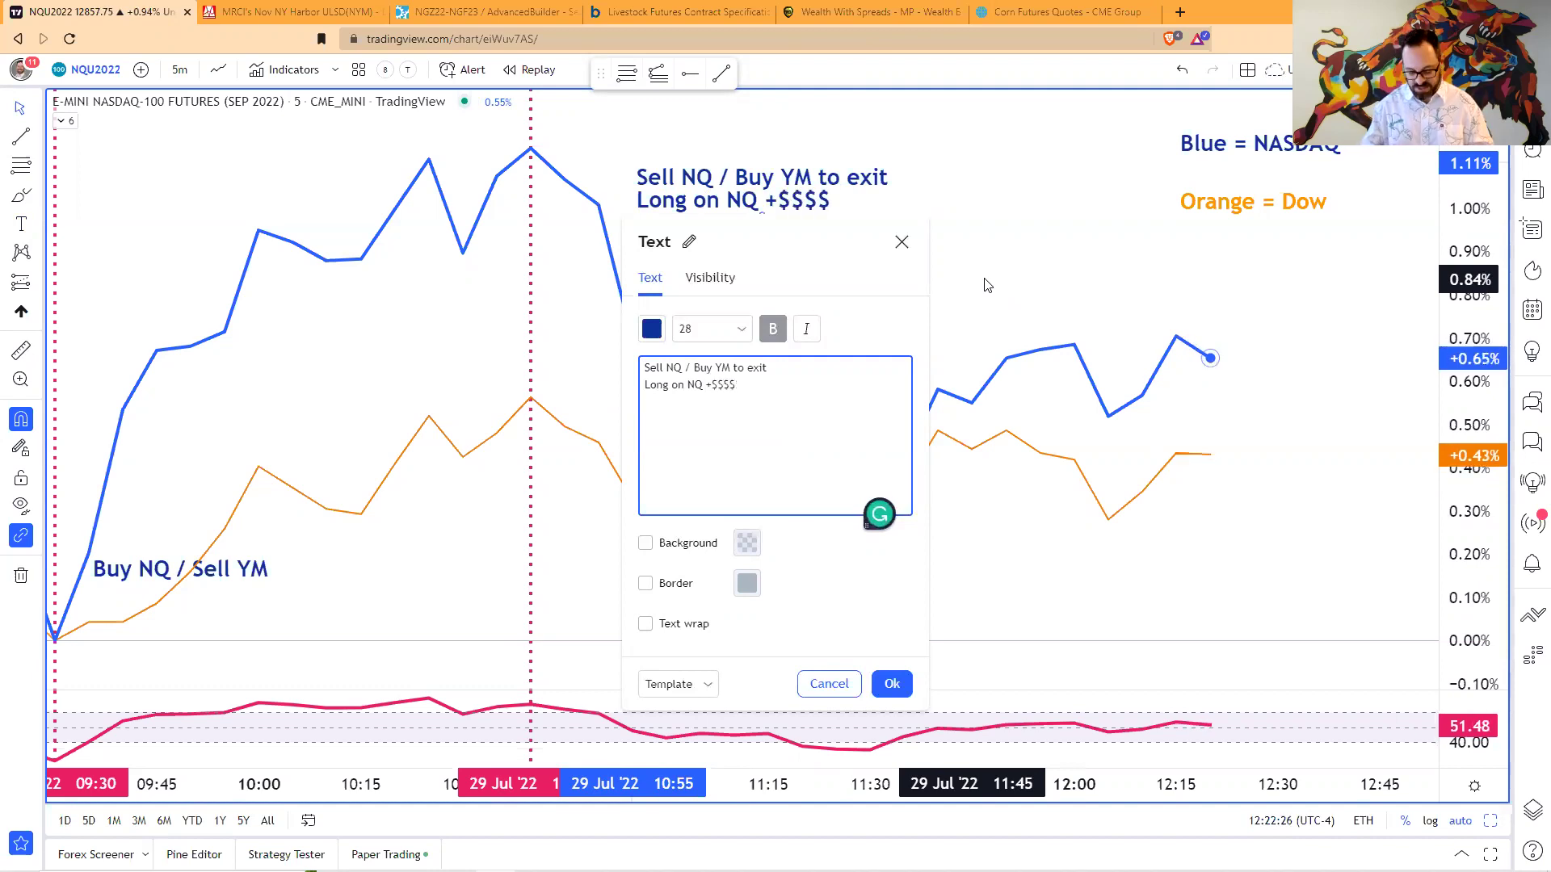
text(Short on YM )
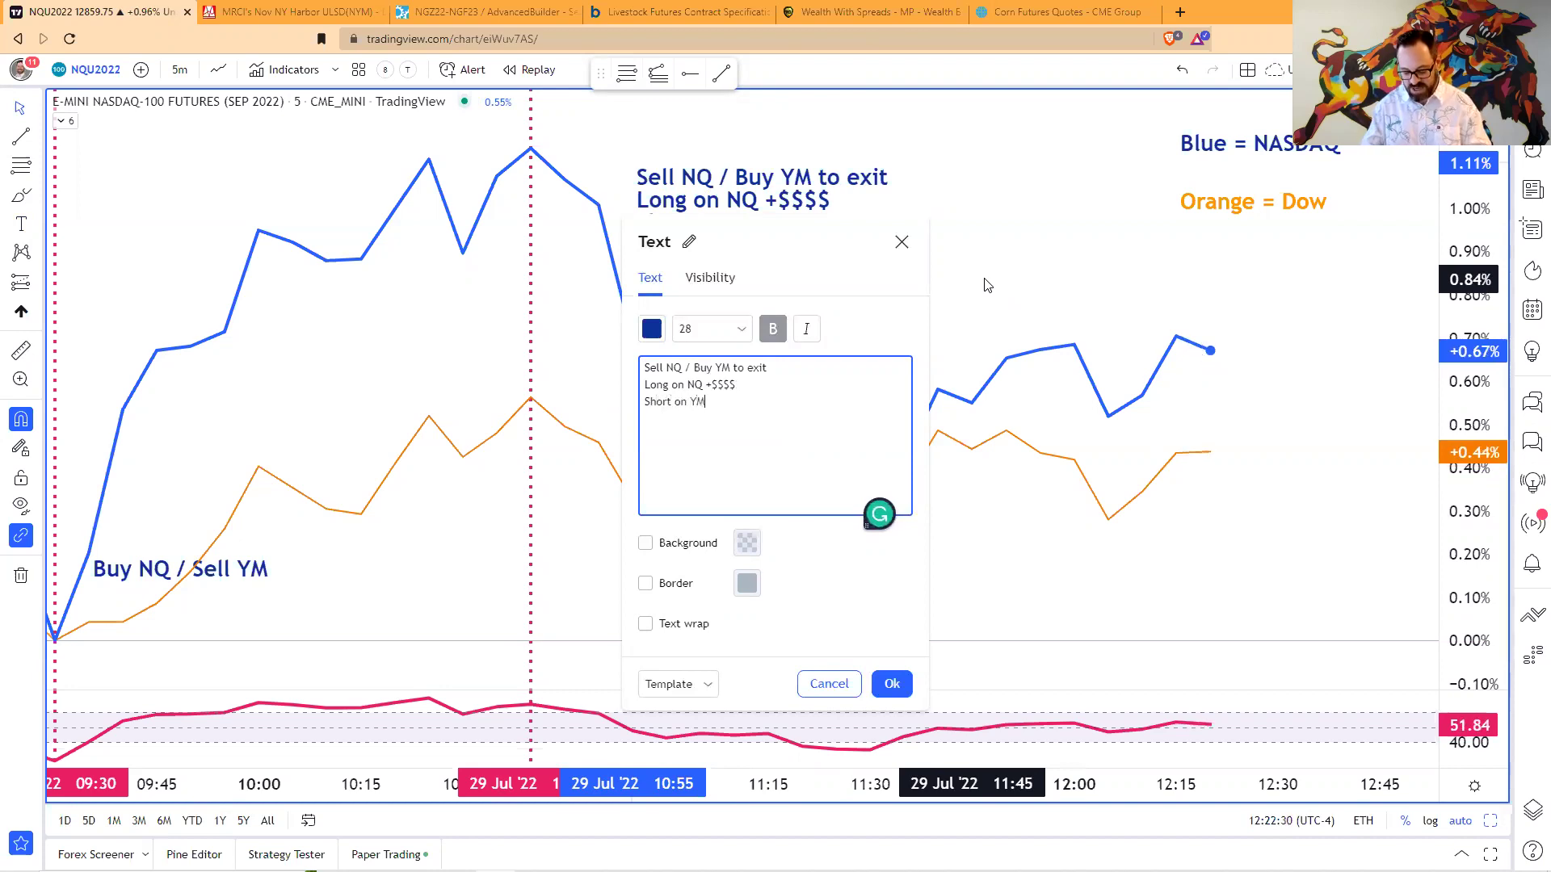
text(-)
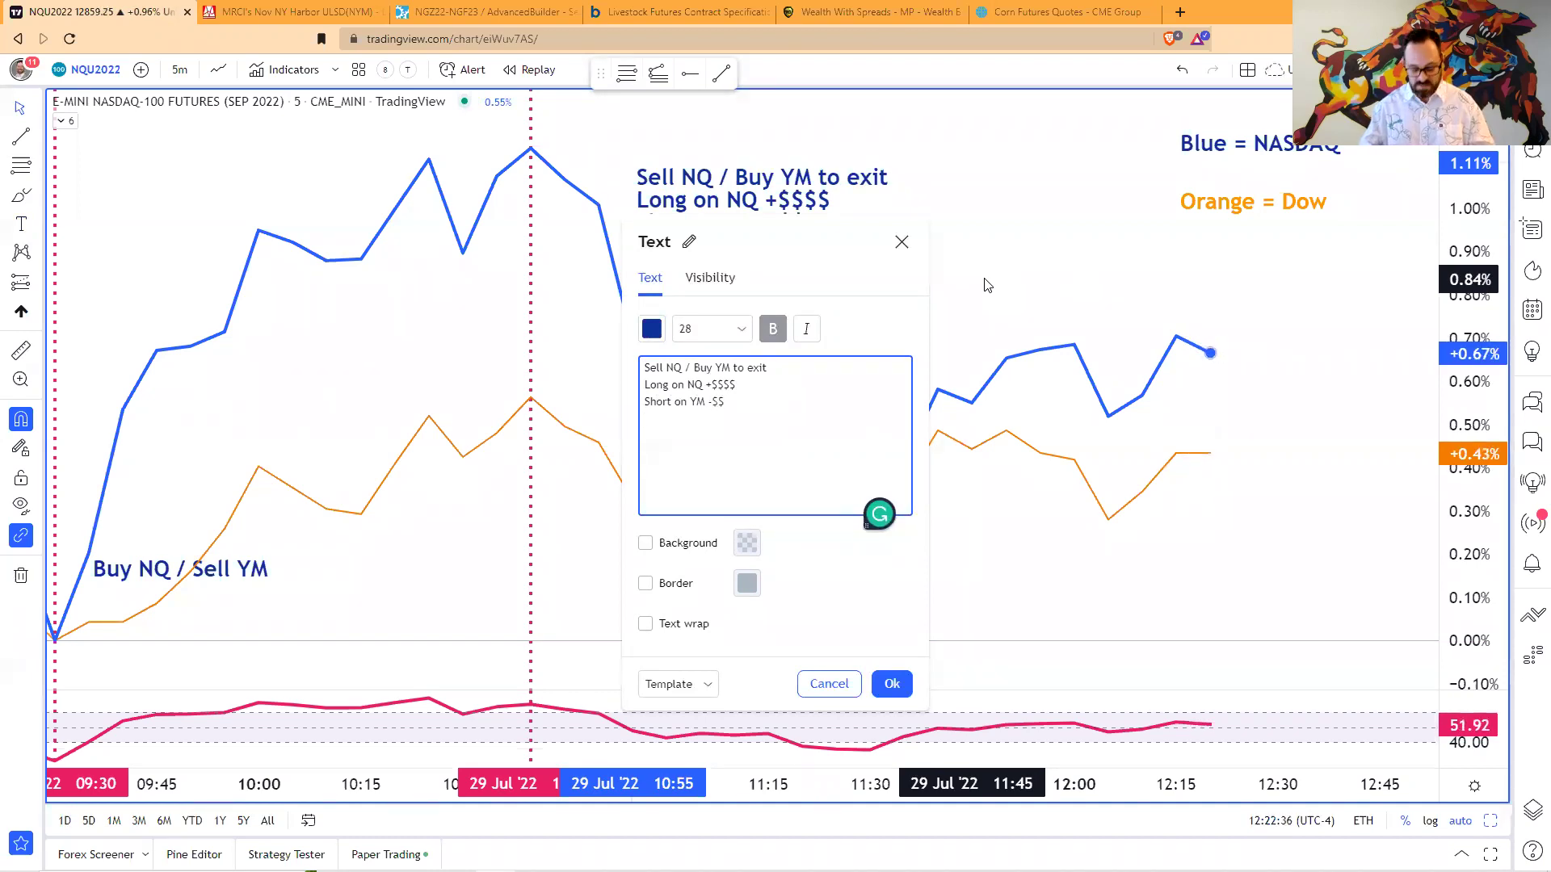
text(Net = +)
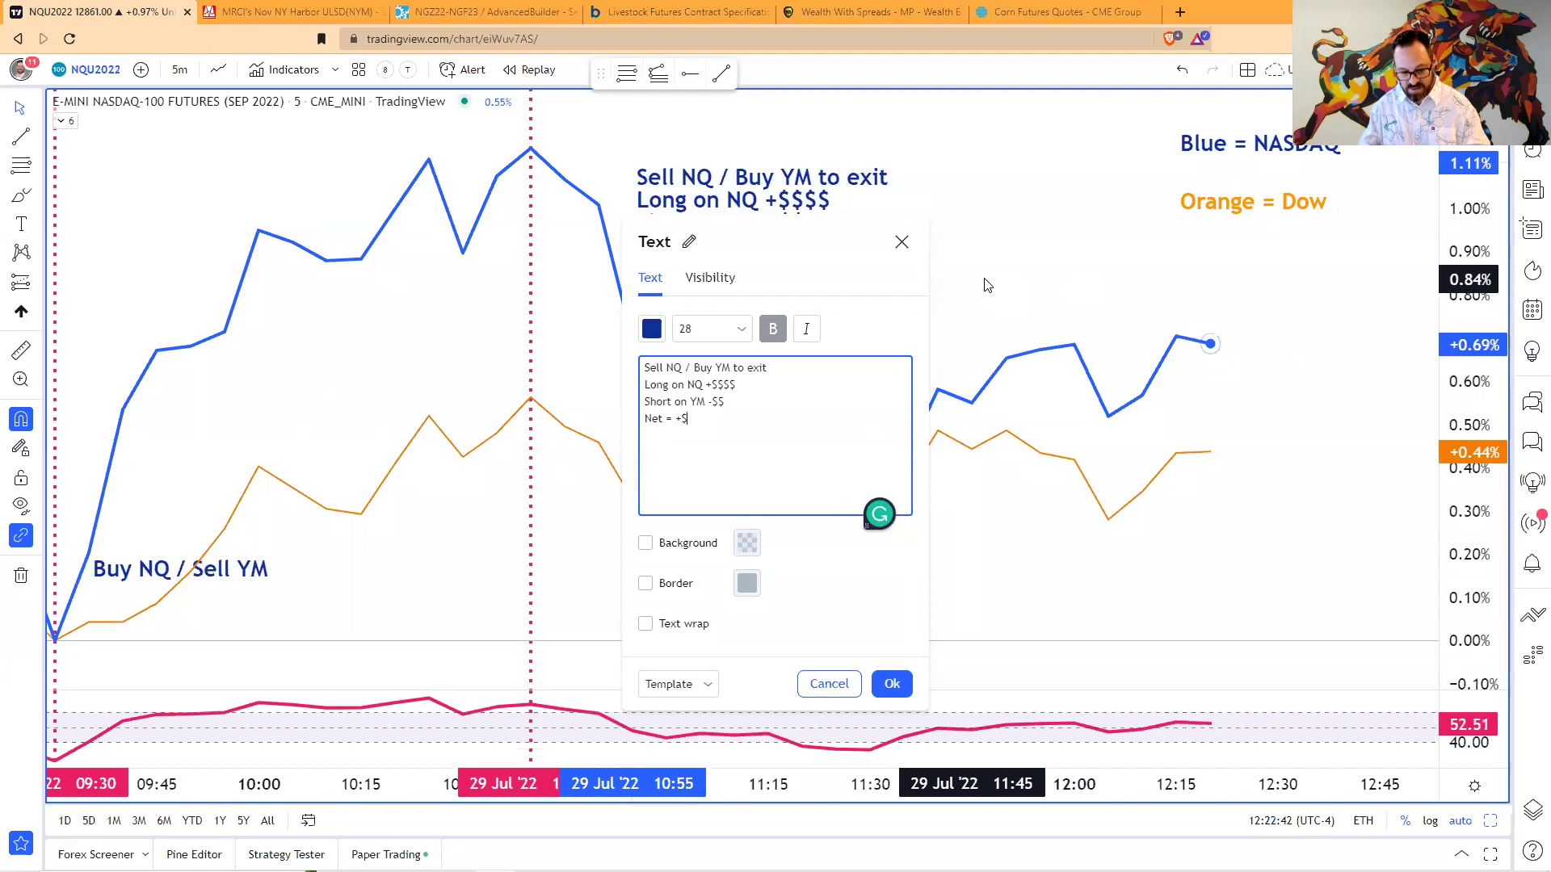
text($)
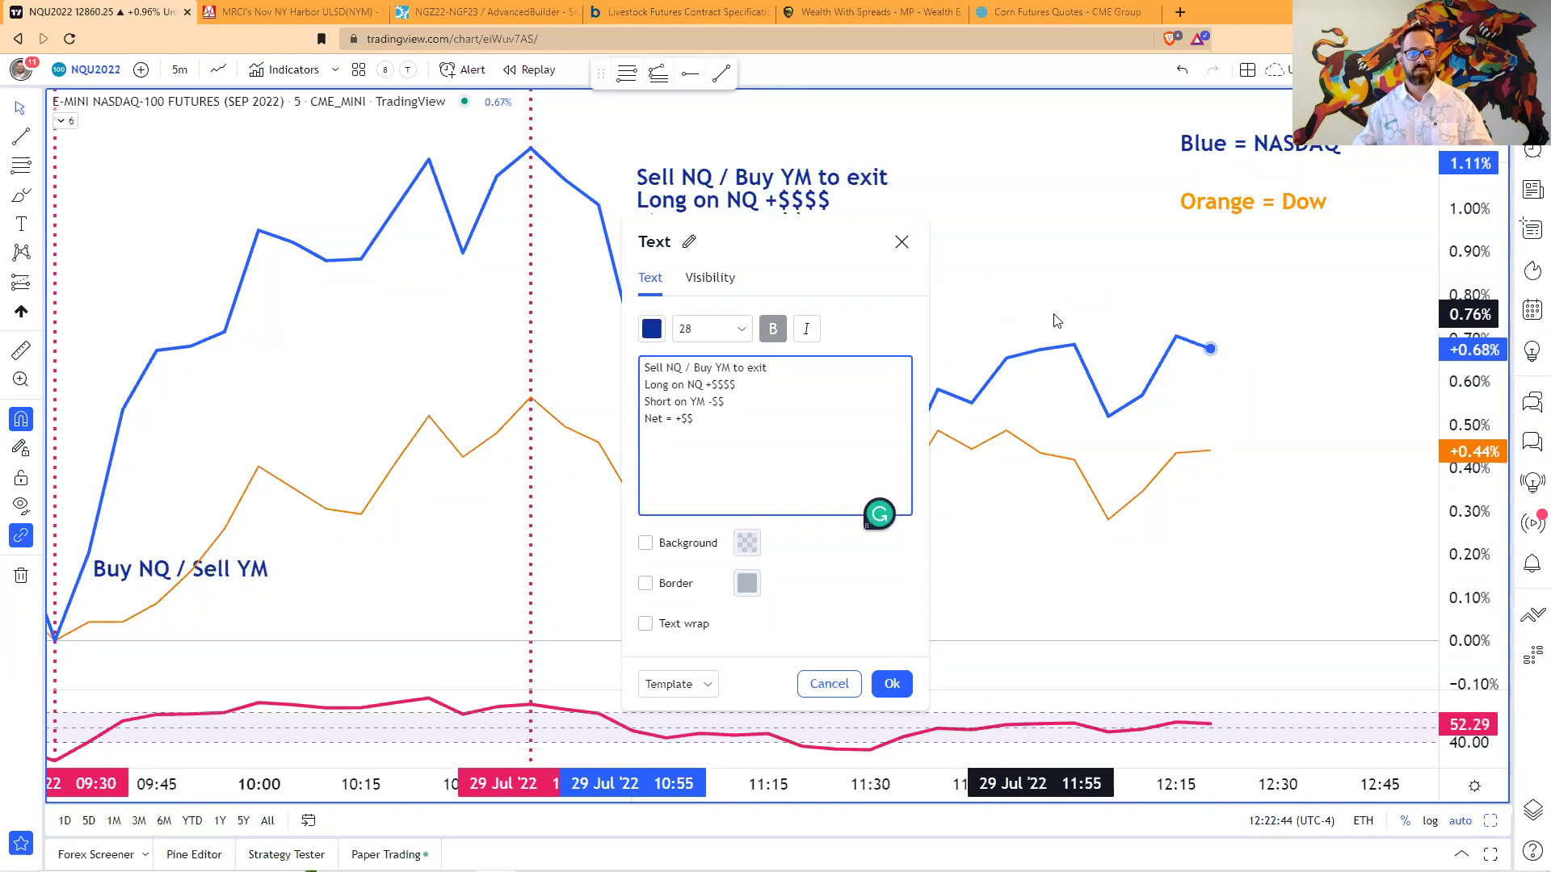
click(937, 360)
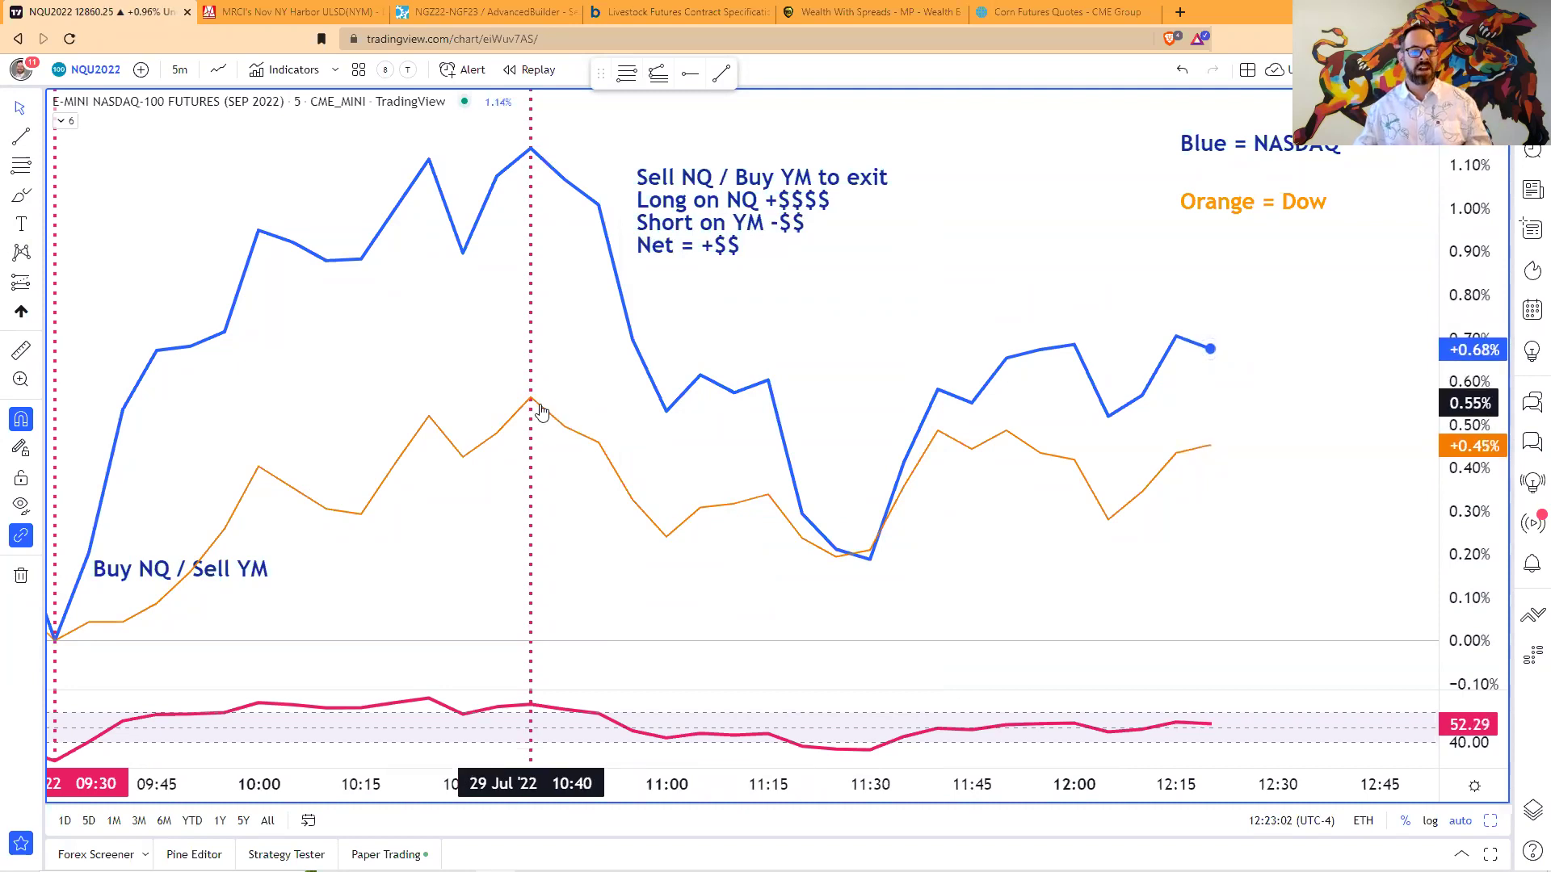
- Draw two rising trend lines from the 09:30 origin, one to about 1.09% at 10:30 and one to about 0.52% at 10:35
click(530, 140)
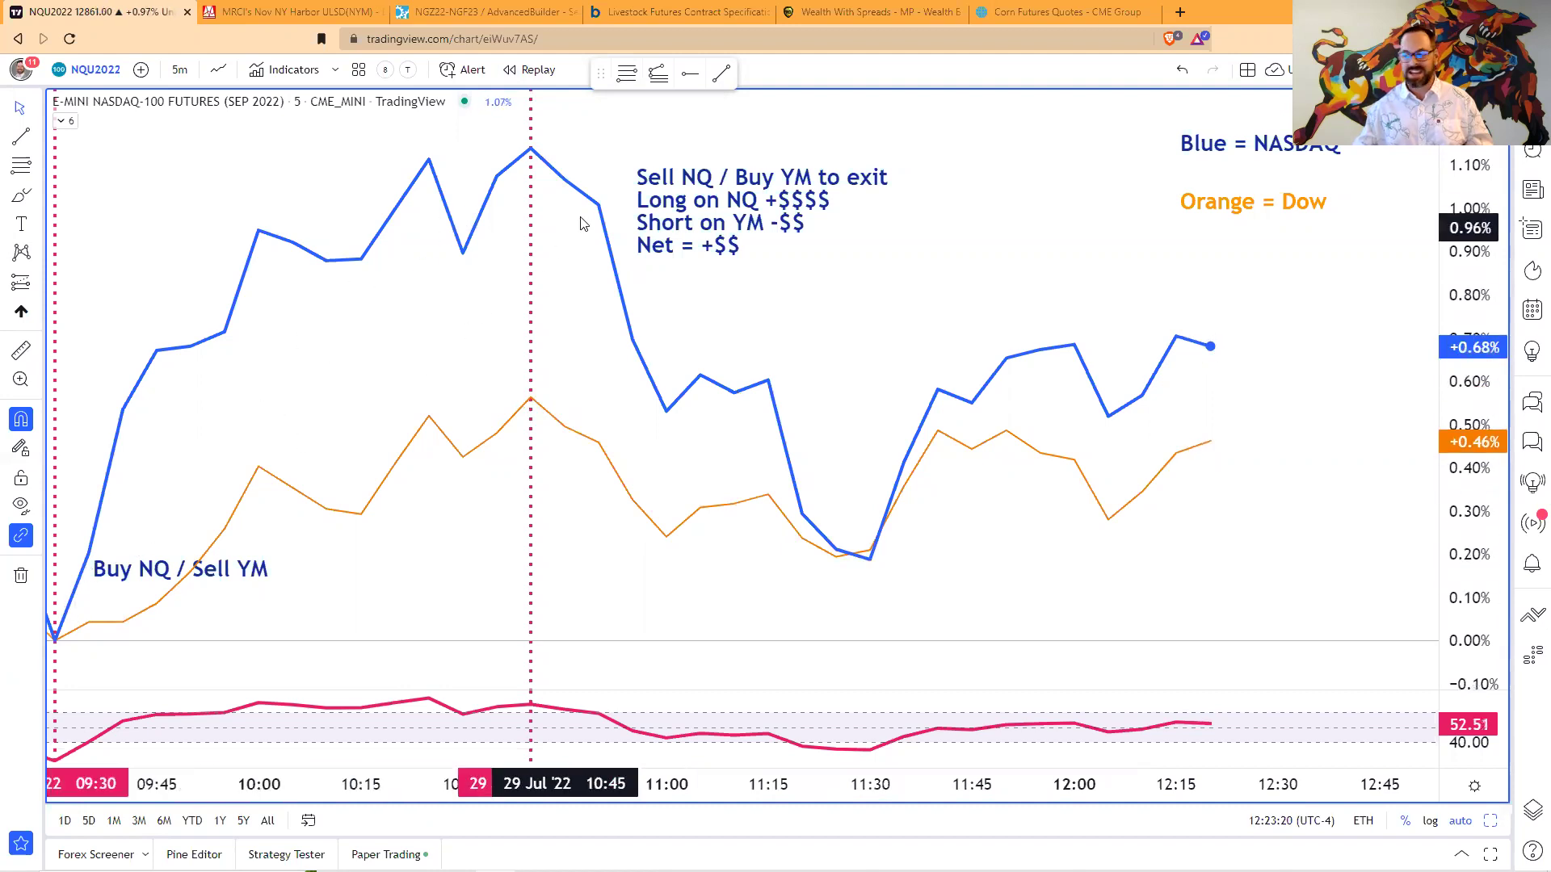
click(721, 73)
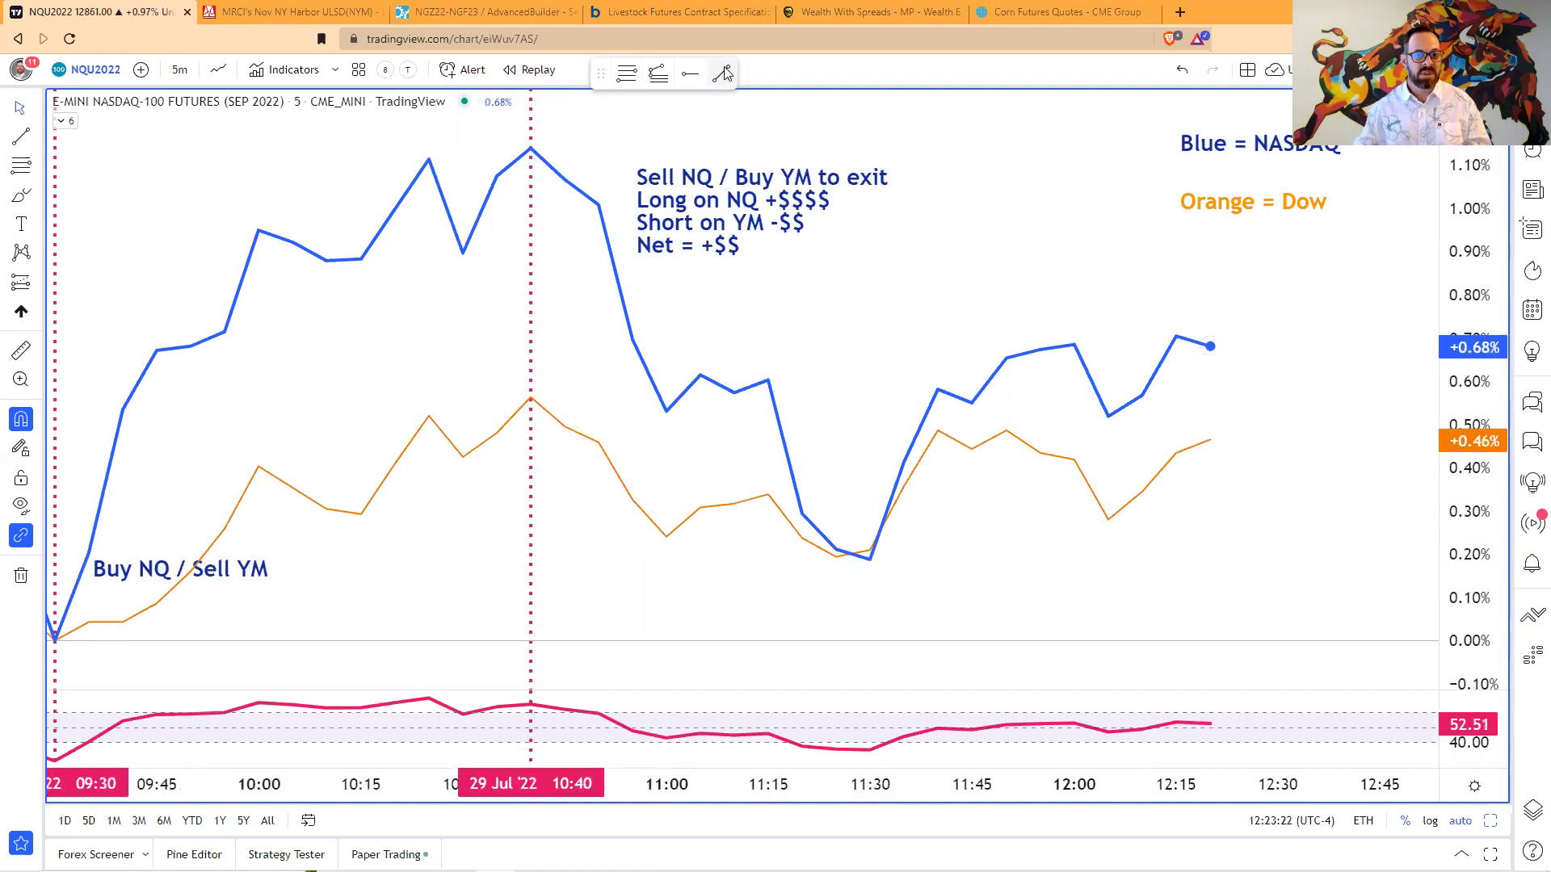
click(55, 639)
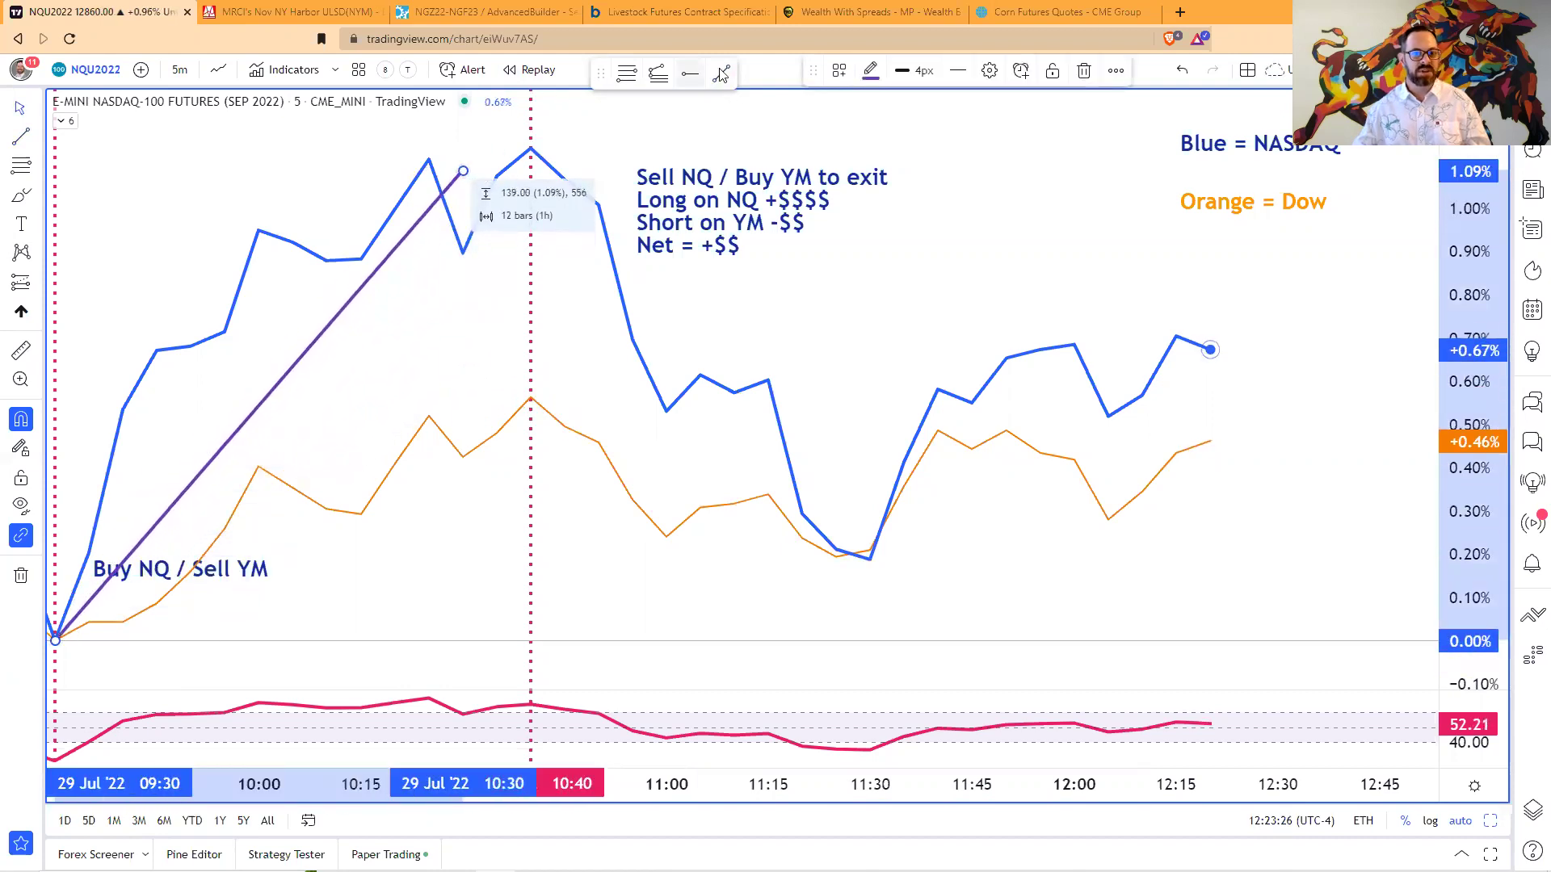
click(473, 171)
click(55, 639)
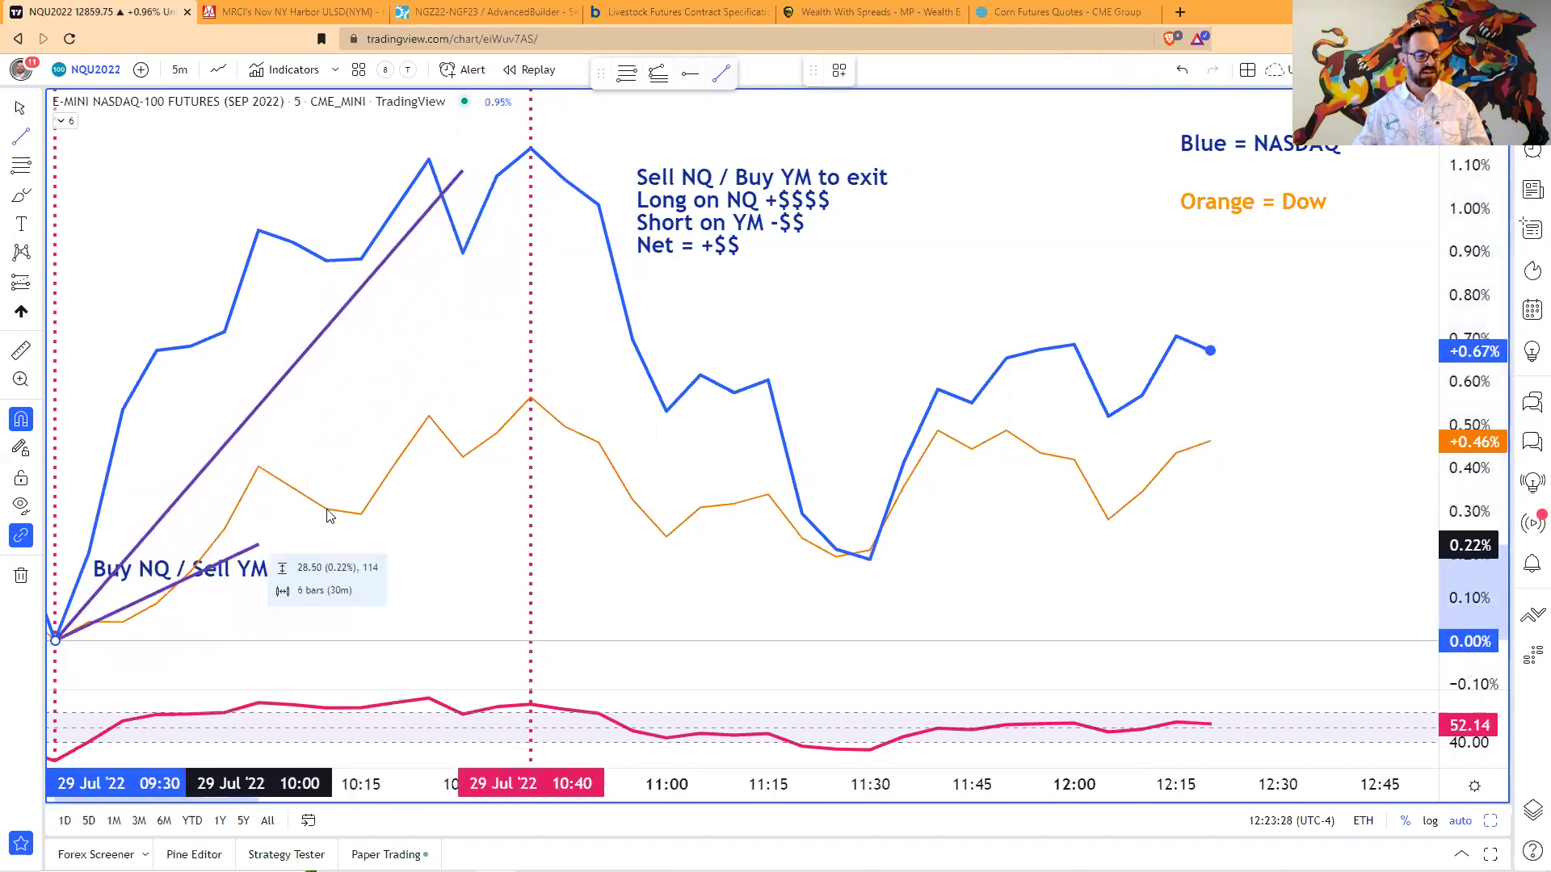
click(497, 420)
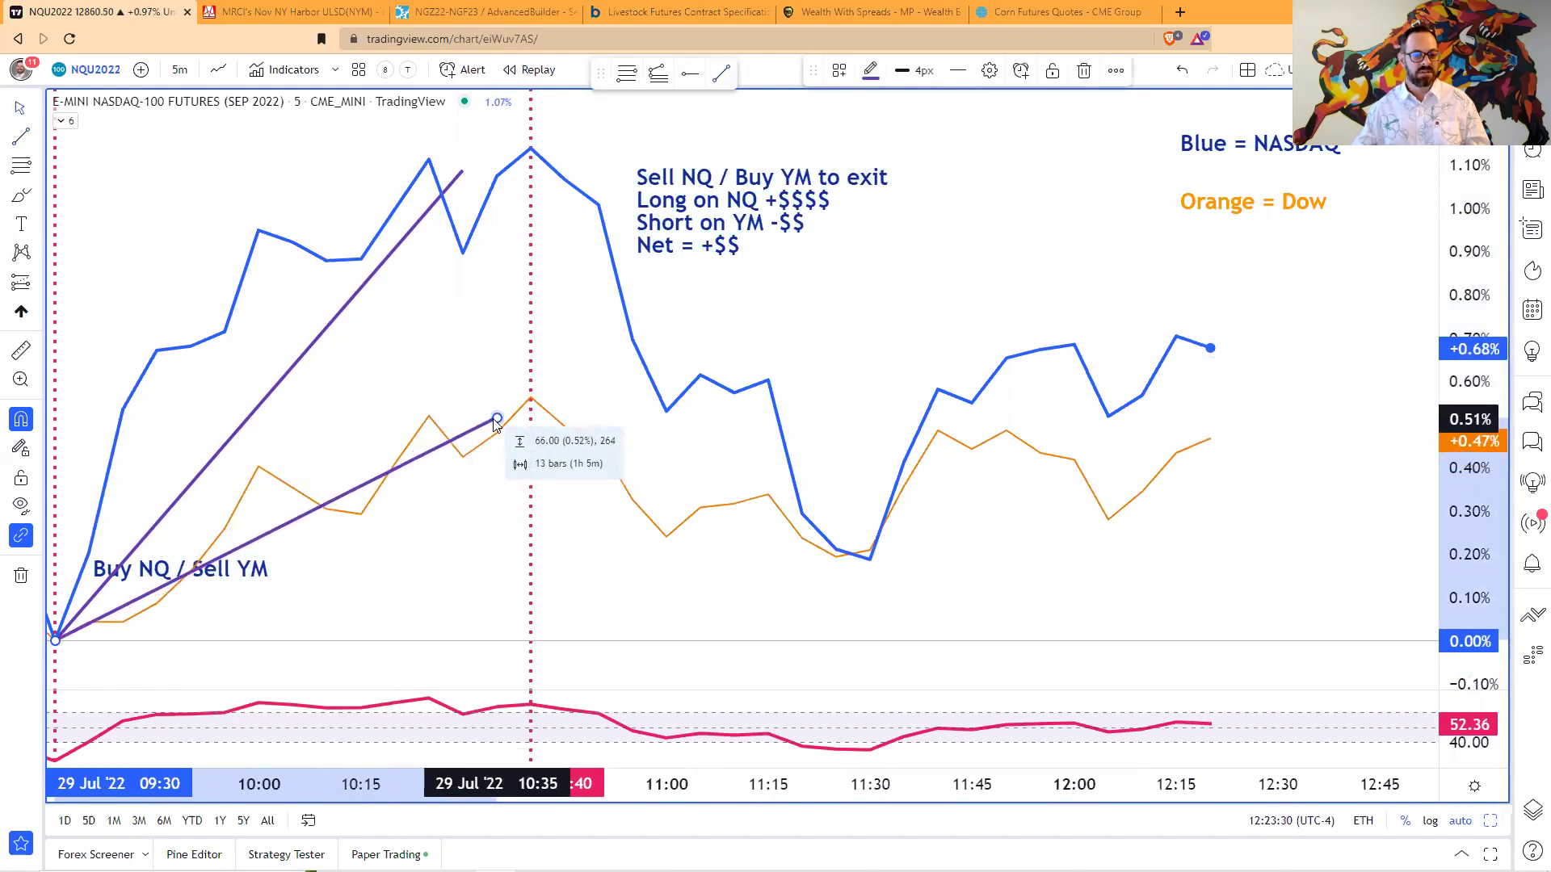
- Add the text label "Spread Widening" between the two rising trend lines, near 10:10
click(419, 389)
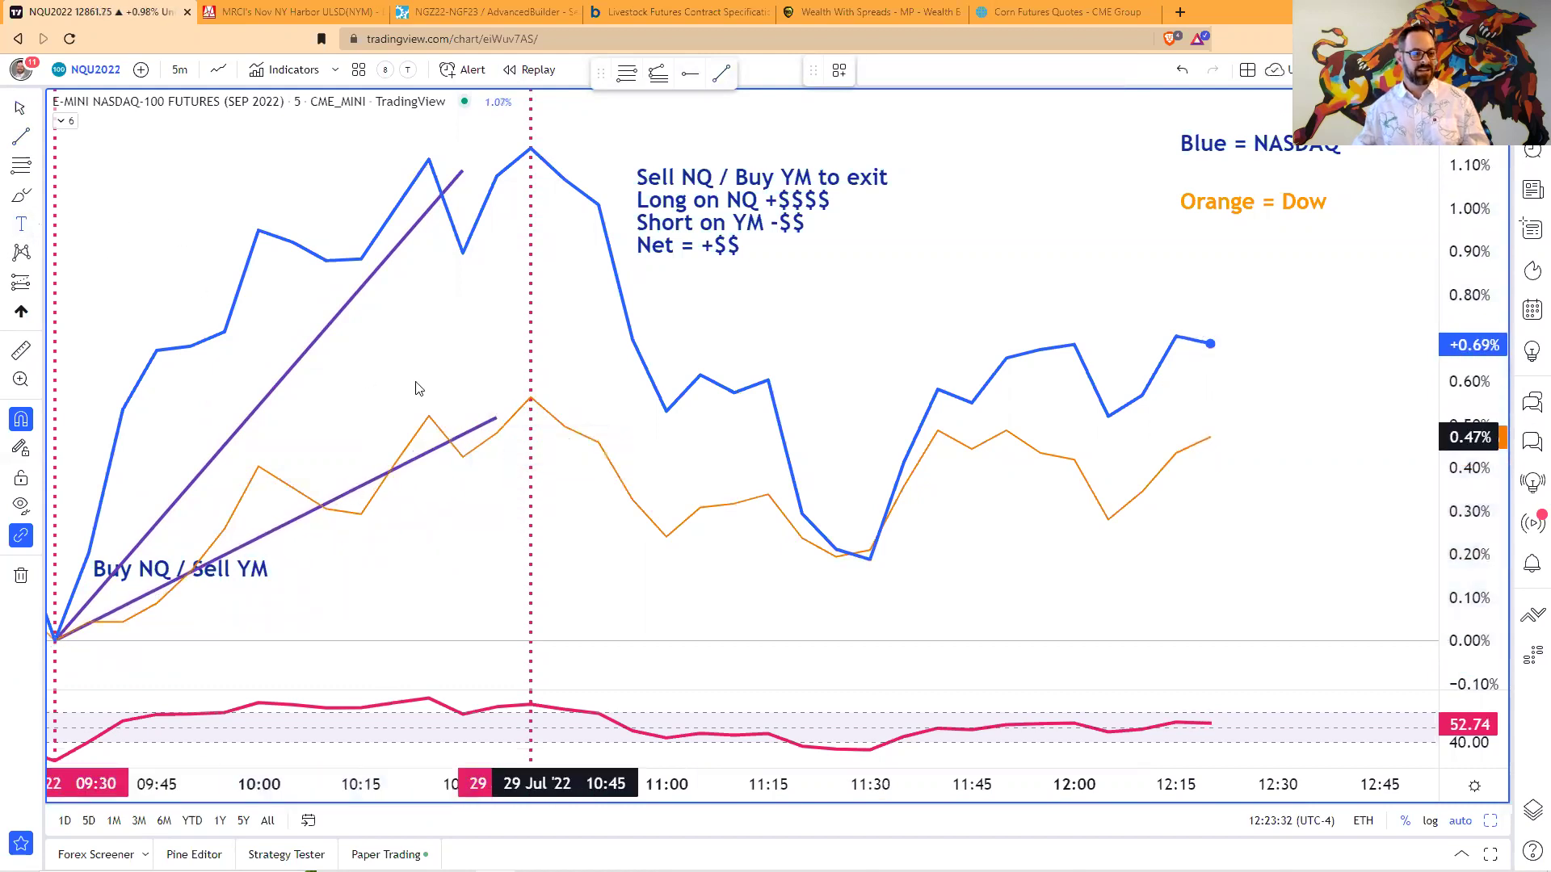
click(353, 376)
text(S)
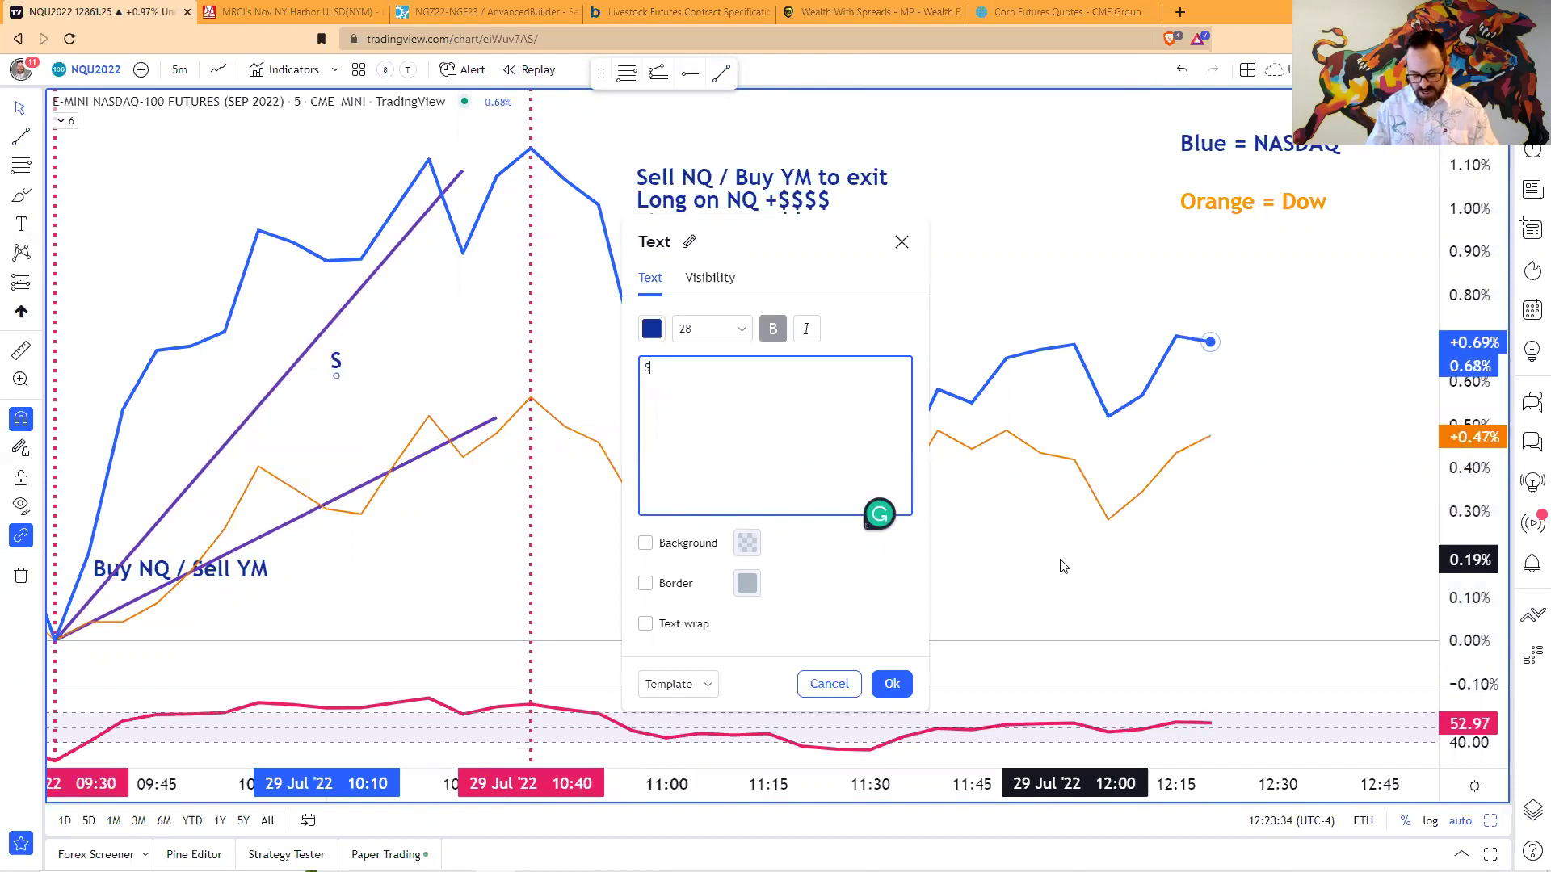
text(pread Widening)
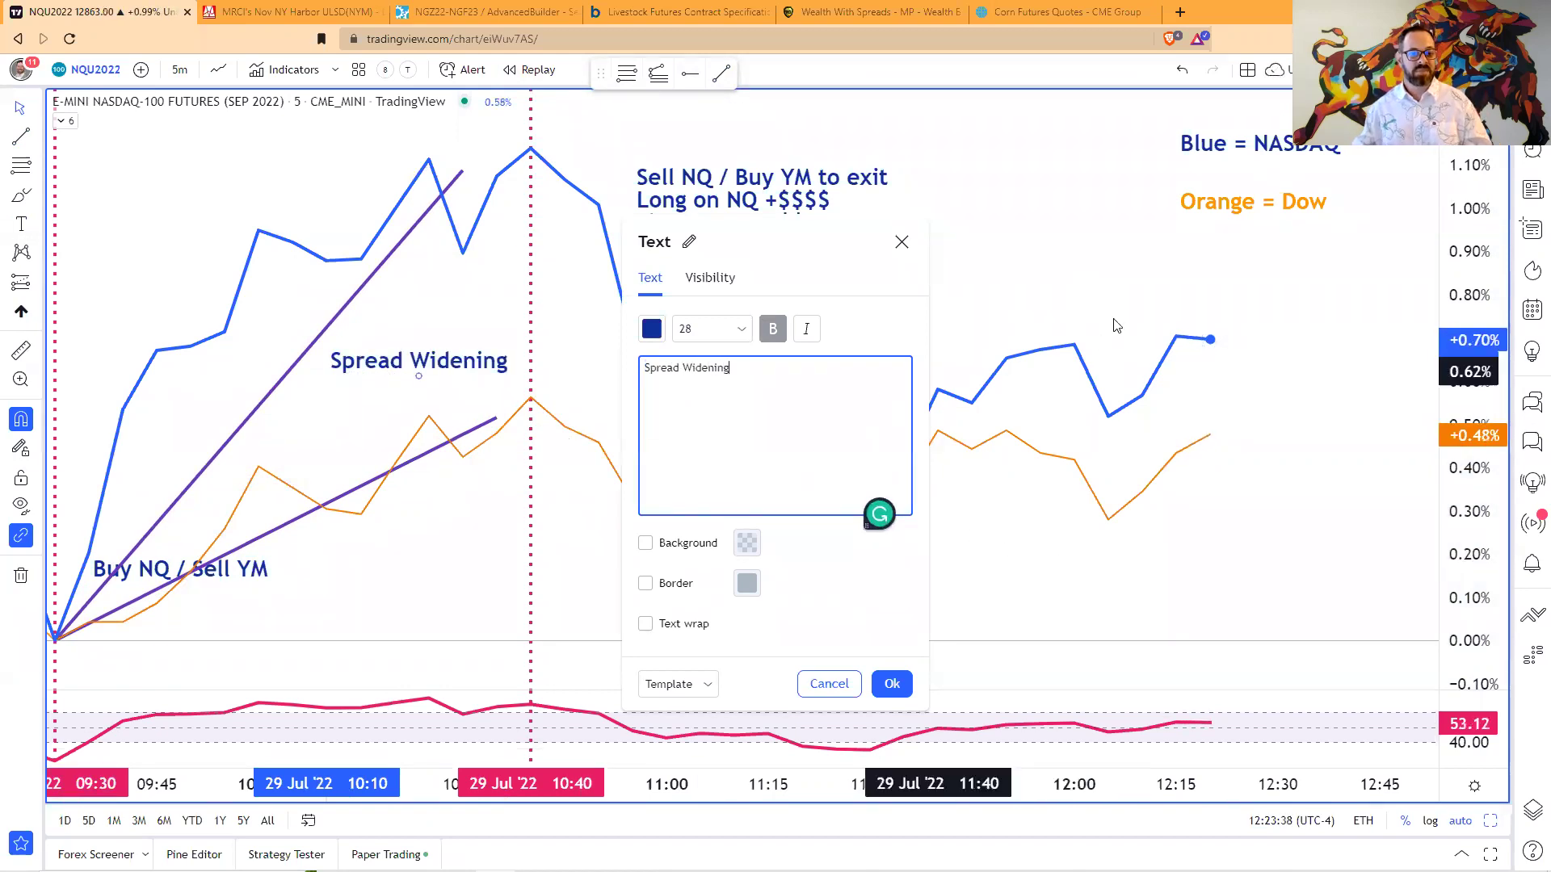
click(892, 683)
- Draw two falling trend lines from the Nasdaq and Dow highs at 10:40 to where the price lines converge at 11:25
click(24, 138)
click(531, 149)
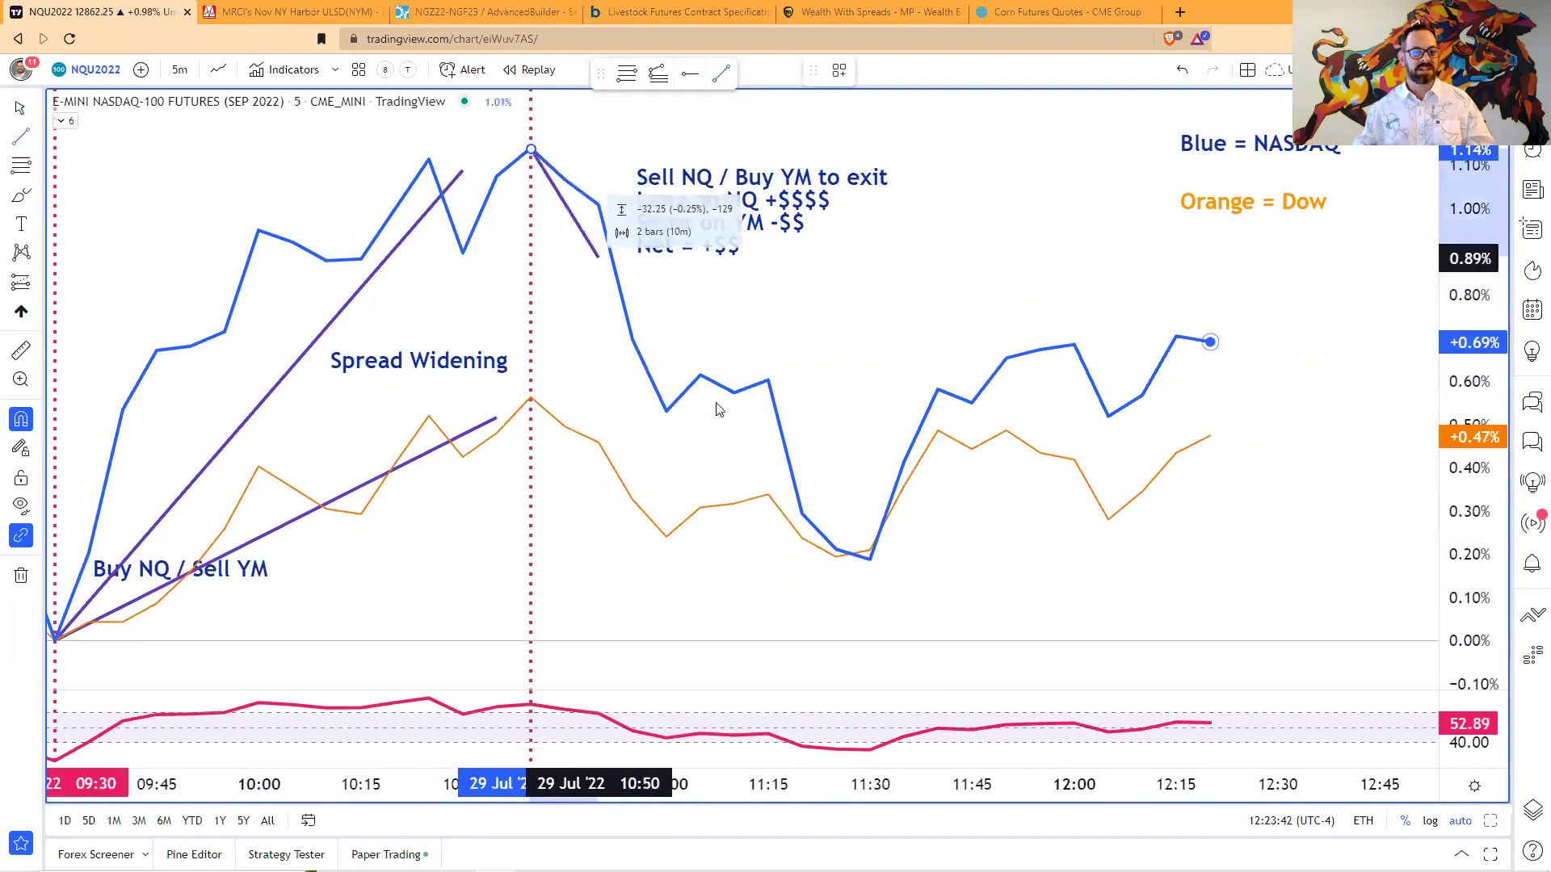
click(851, 542)
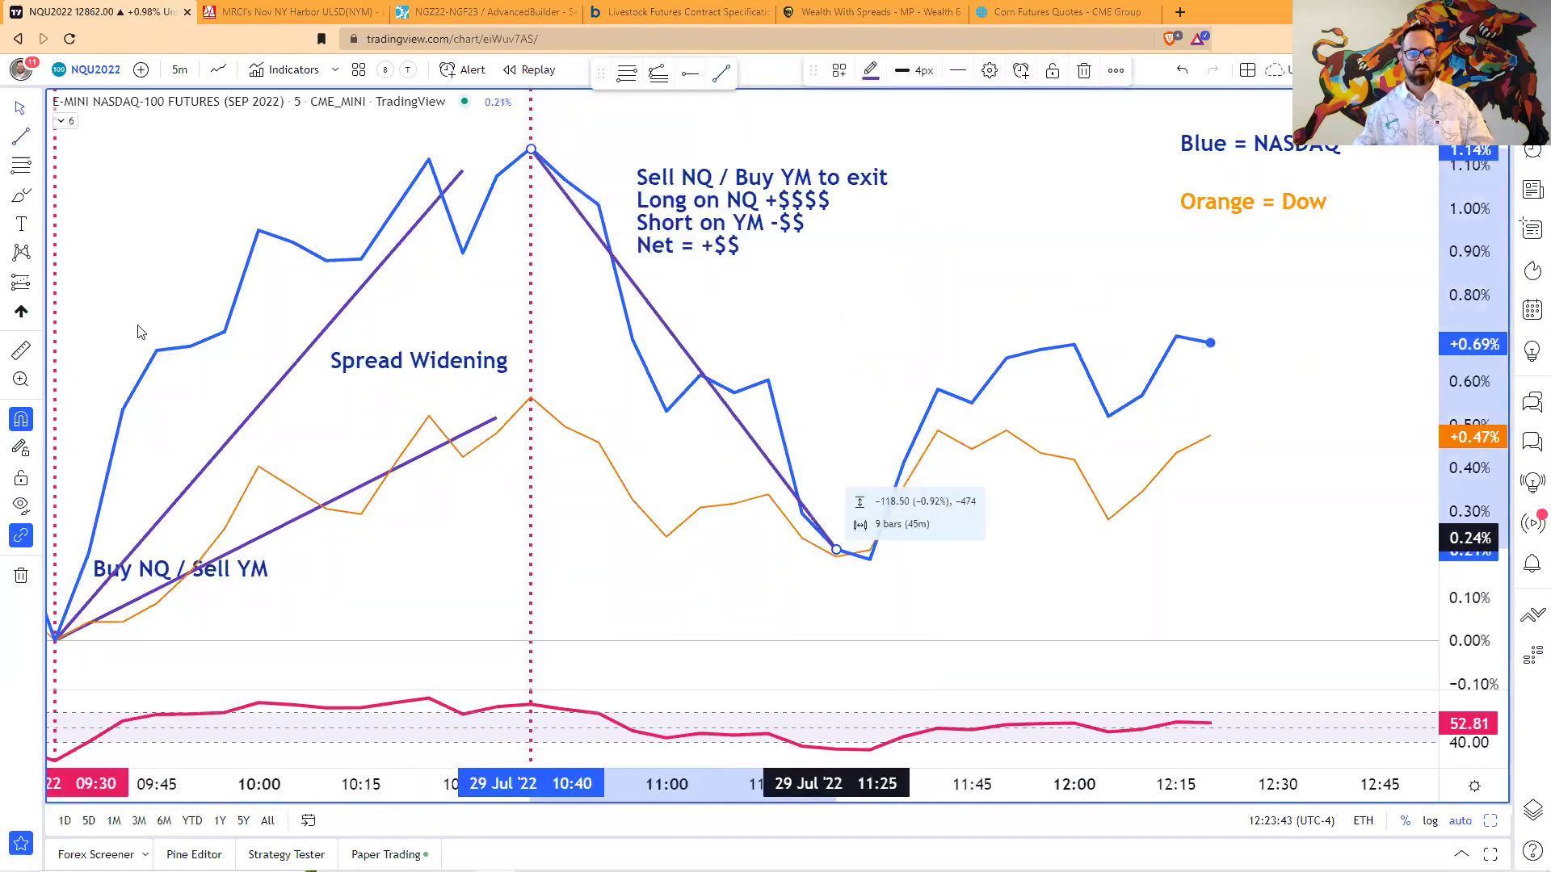
click(18, 139)
click(530, 416)
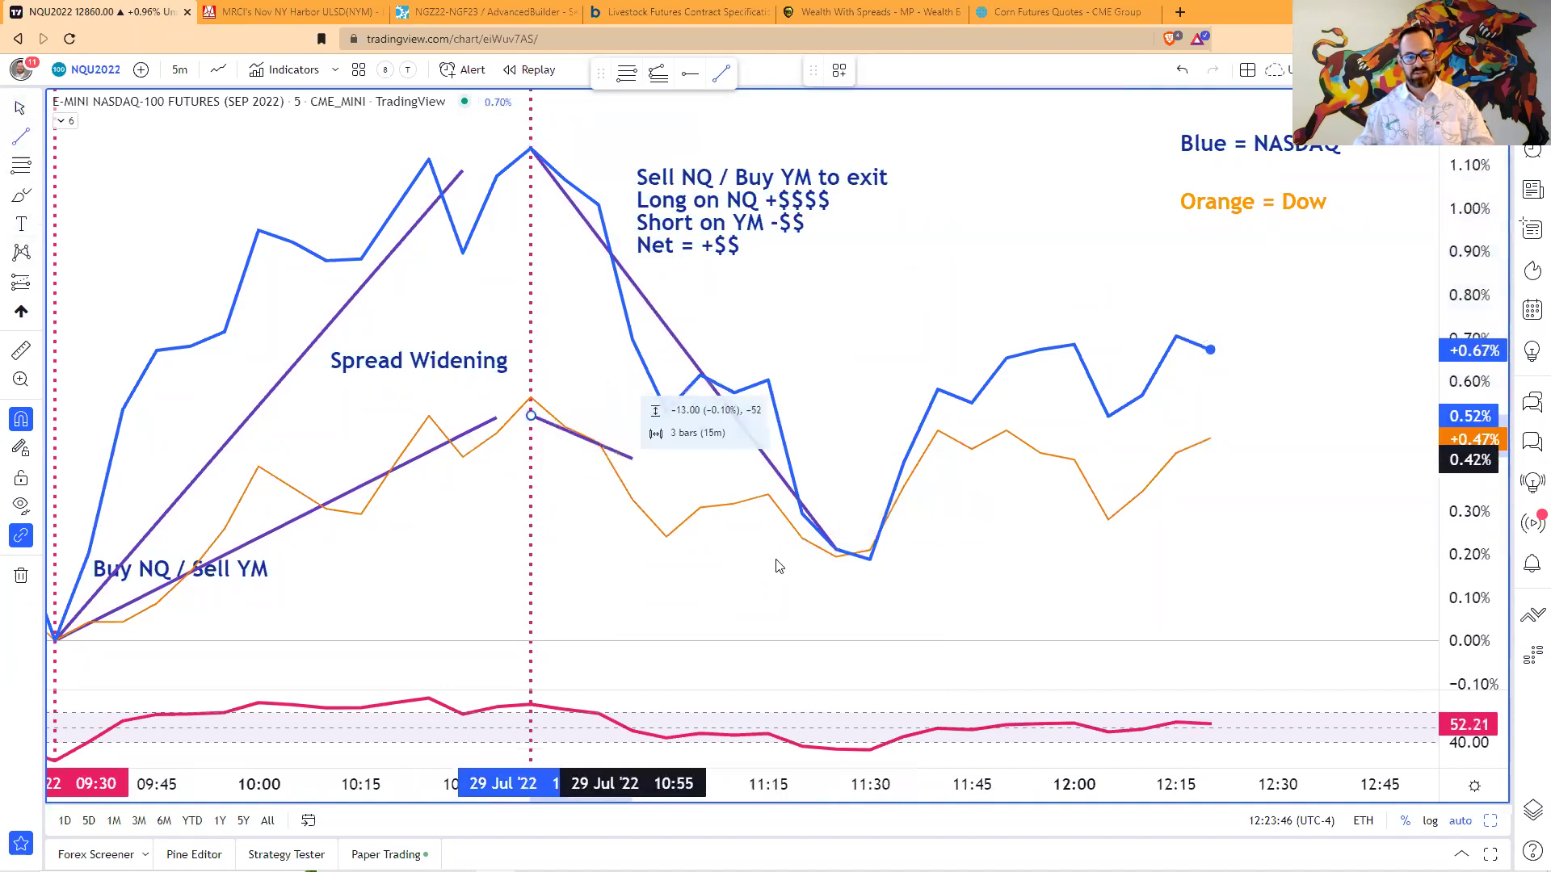
click(837, 551)
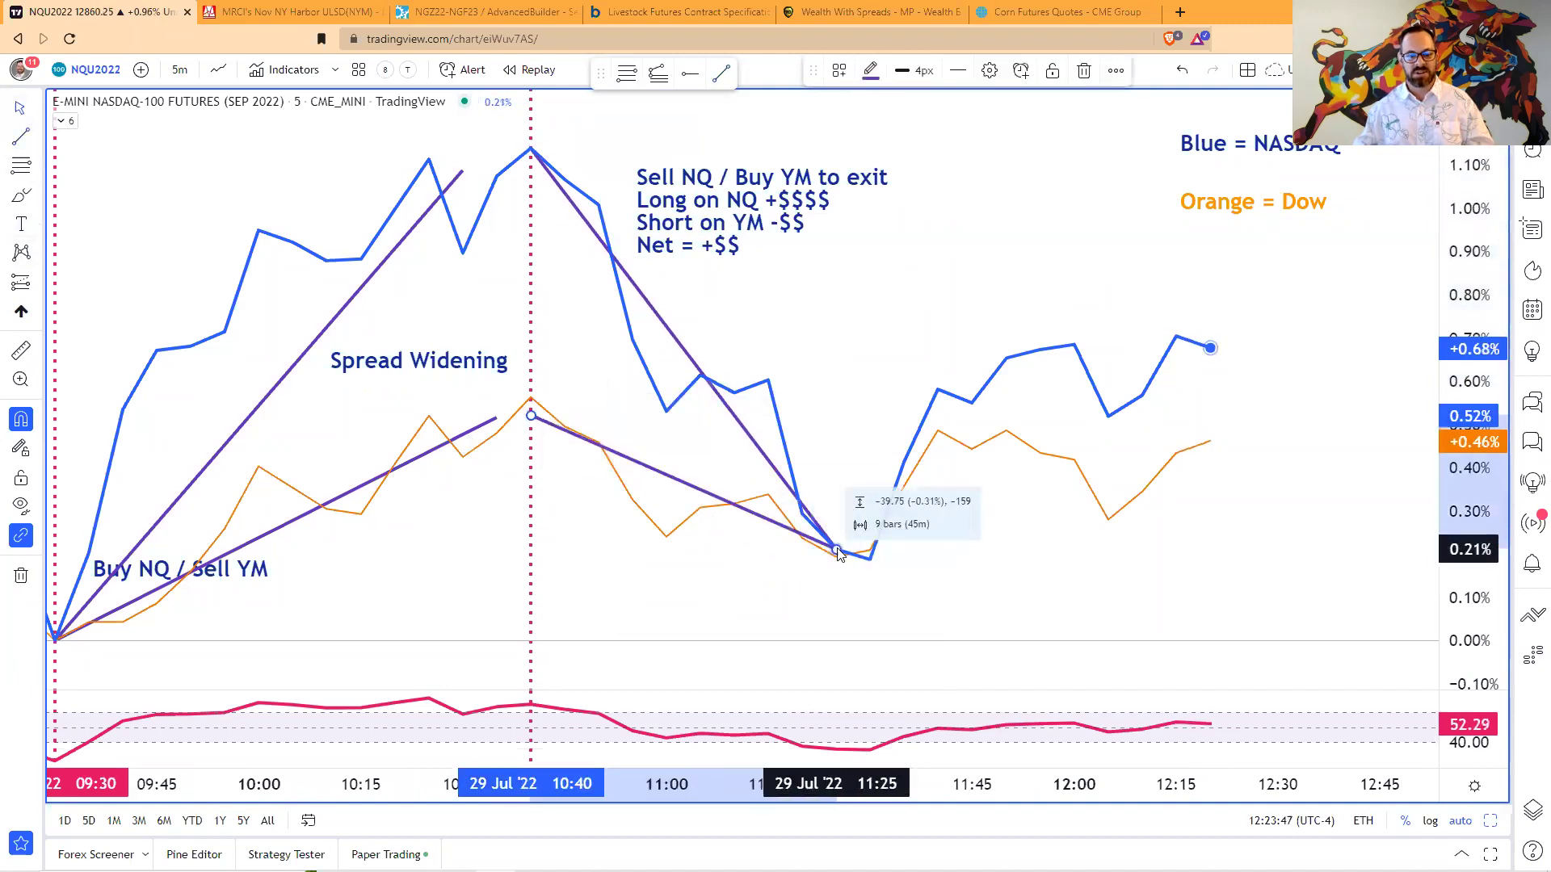
- Add the text label "Spread Narrowing" beside the upper falling trend line, placed near 11:20
click(21, 226)
click(1101, 405)
text(Spread Narrowing)
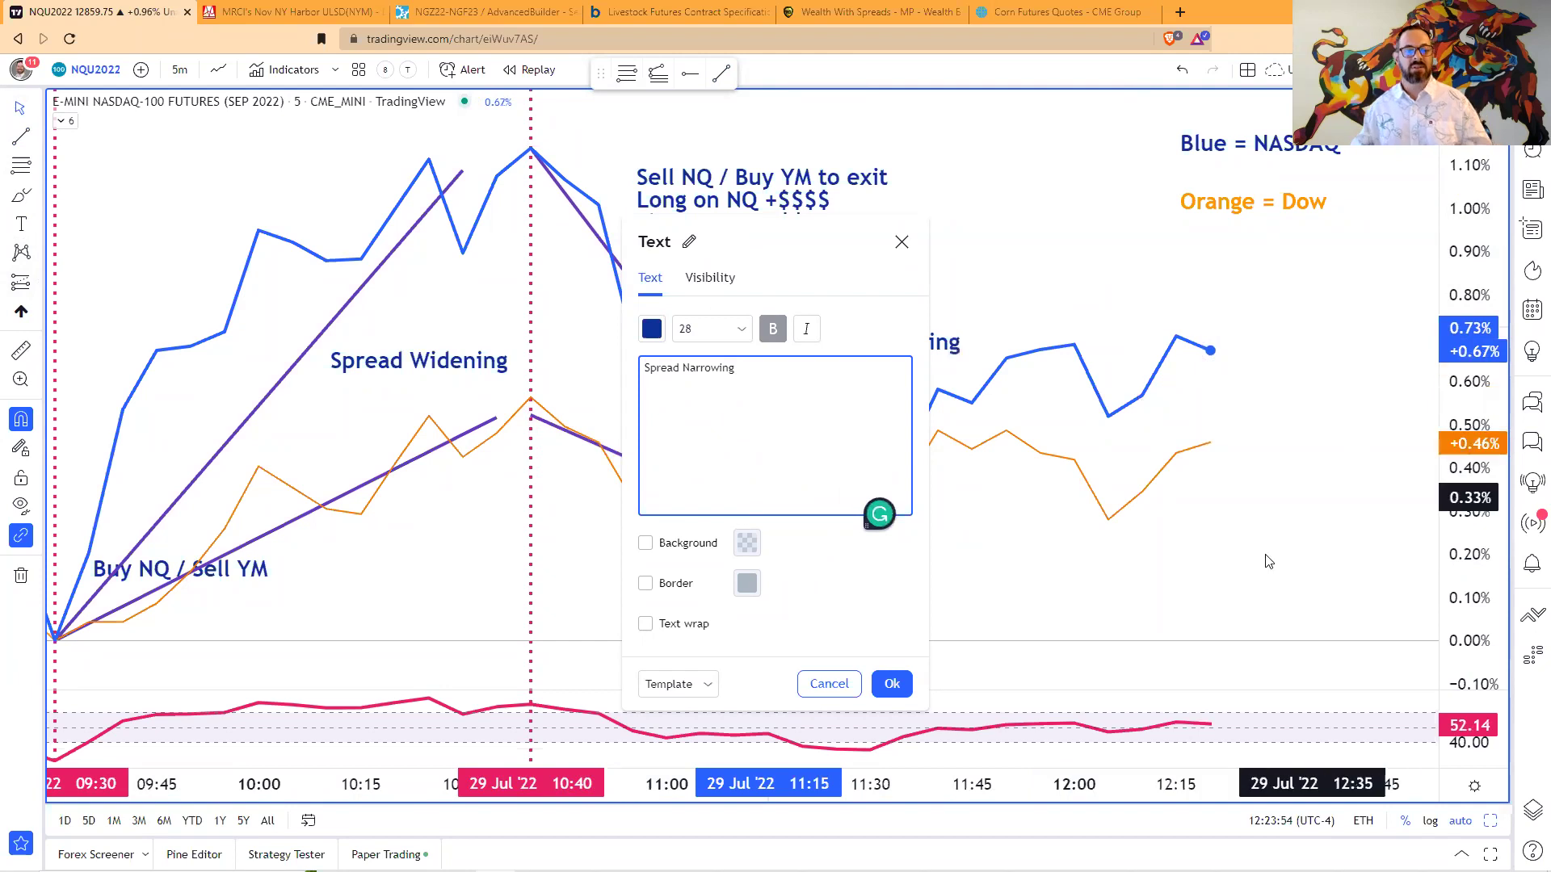
click(1268, 562)
drag(881, 342, 807, 340)
click(1223, 530)
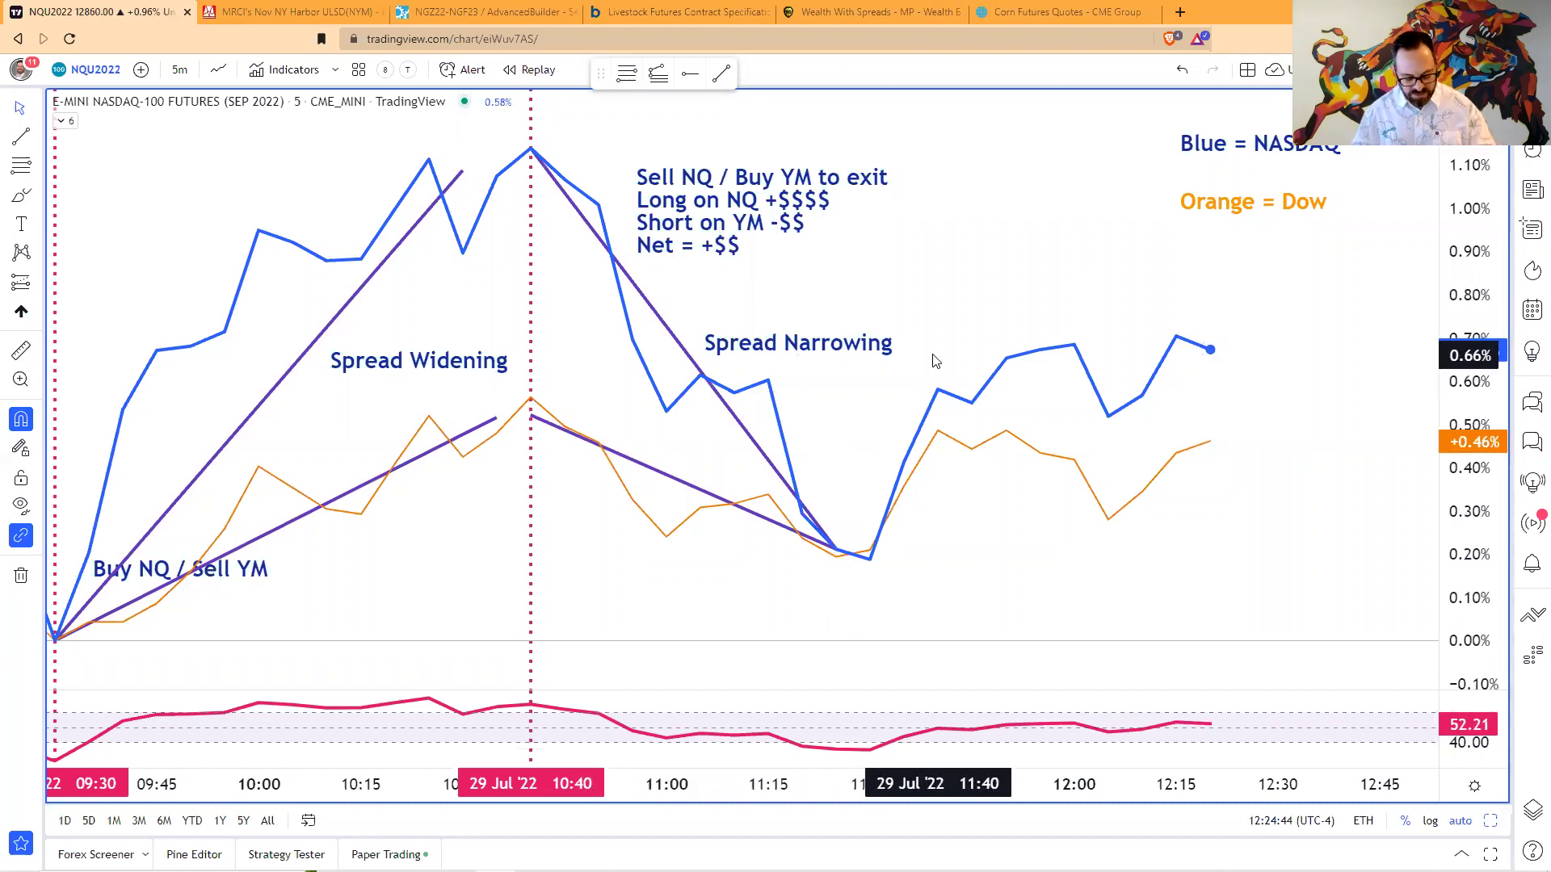
key(alt+Tab)
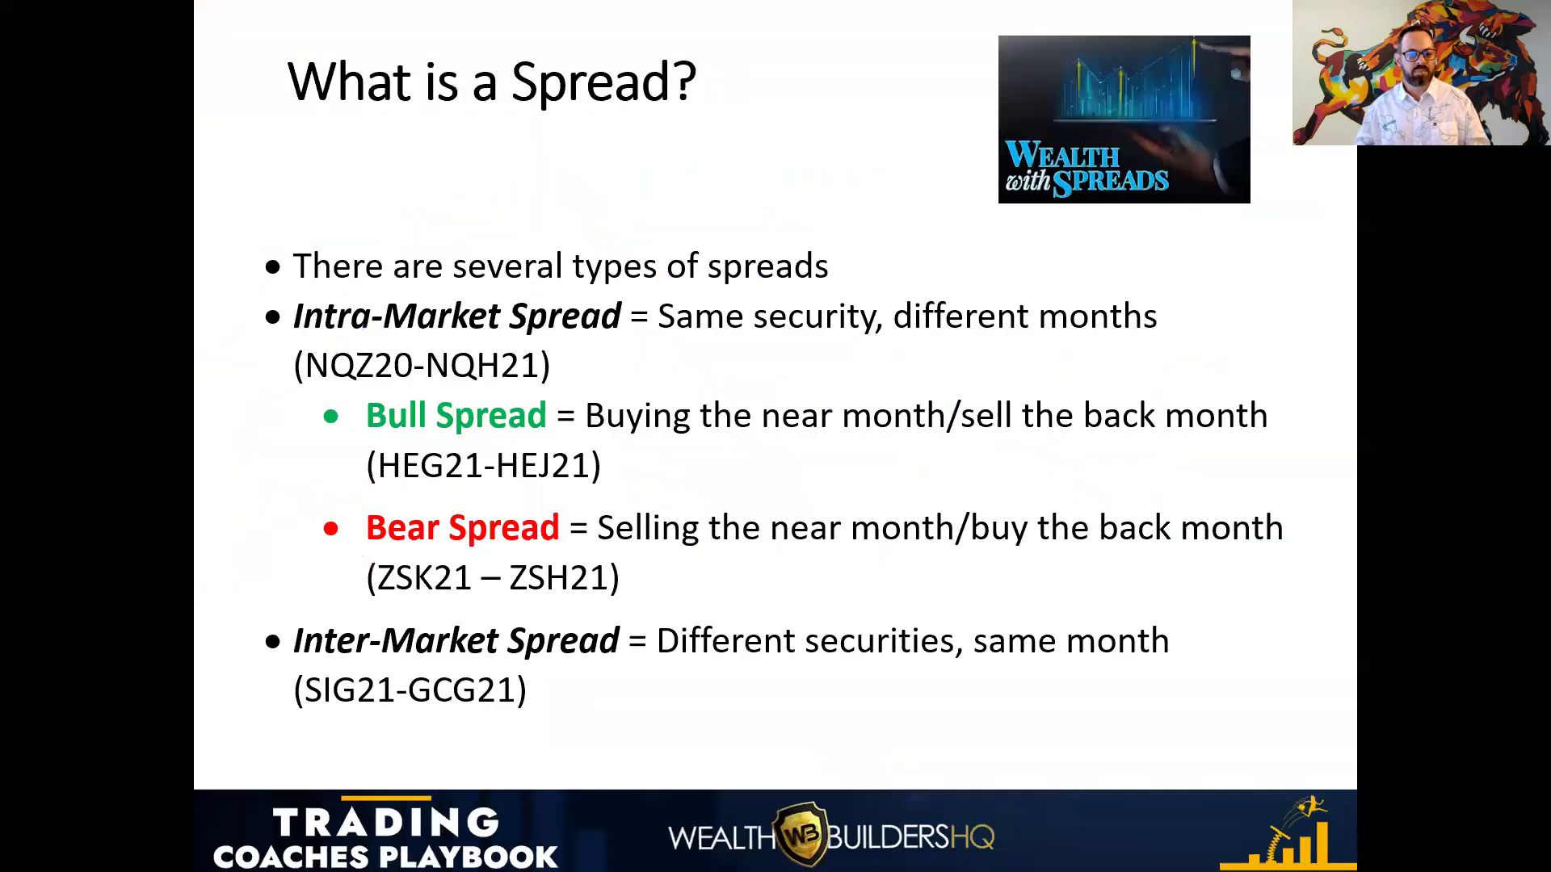
key(Right)
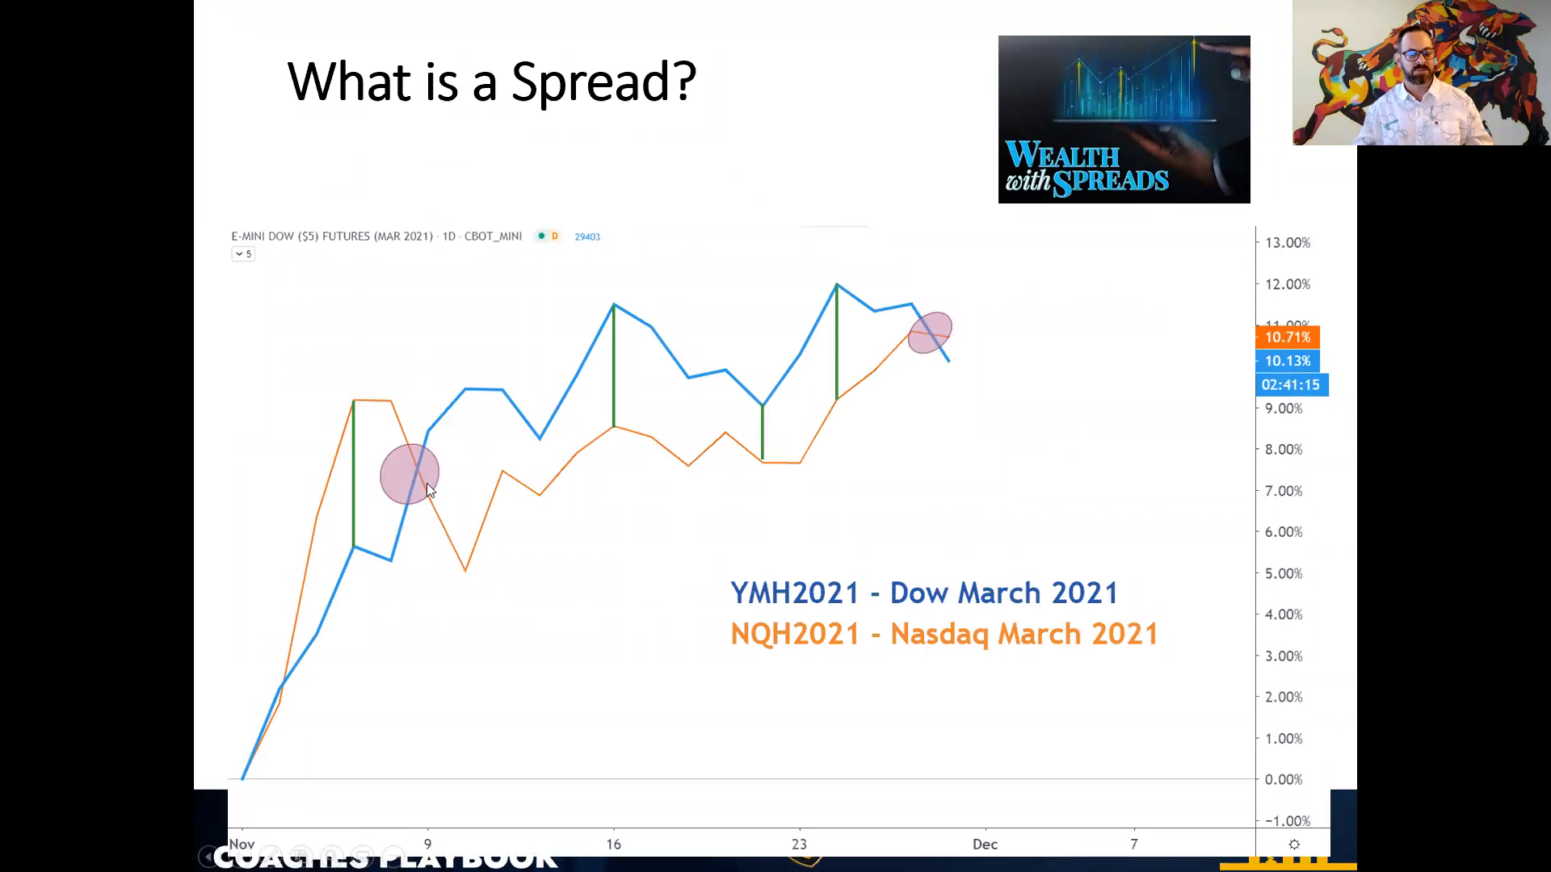
key(Right)
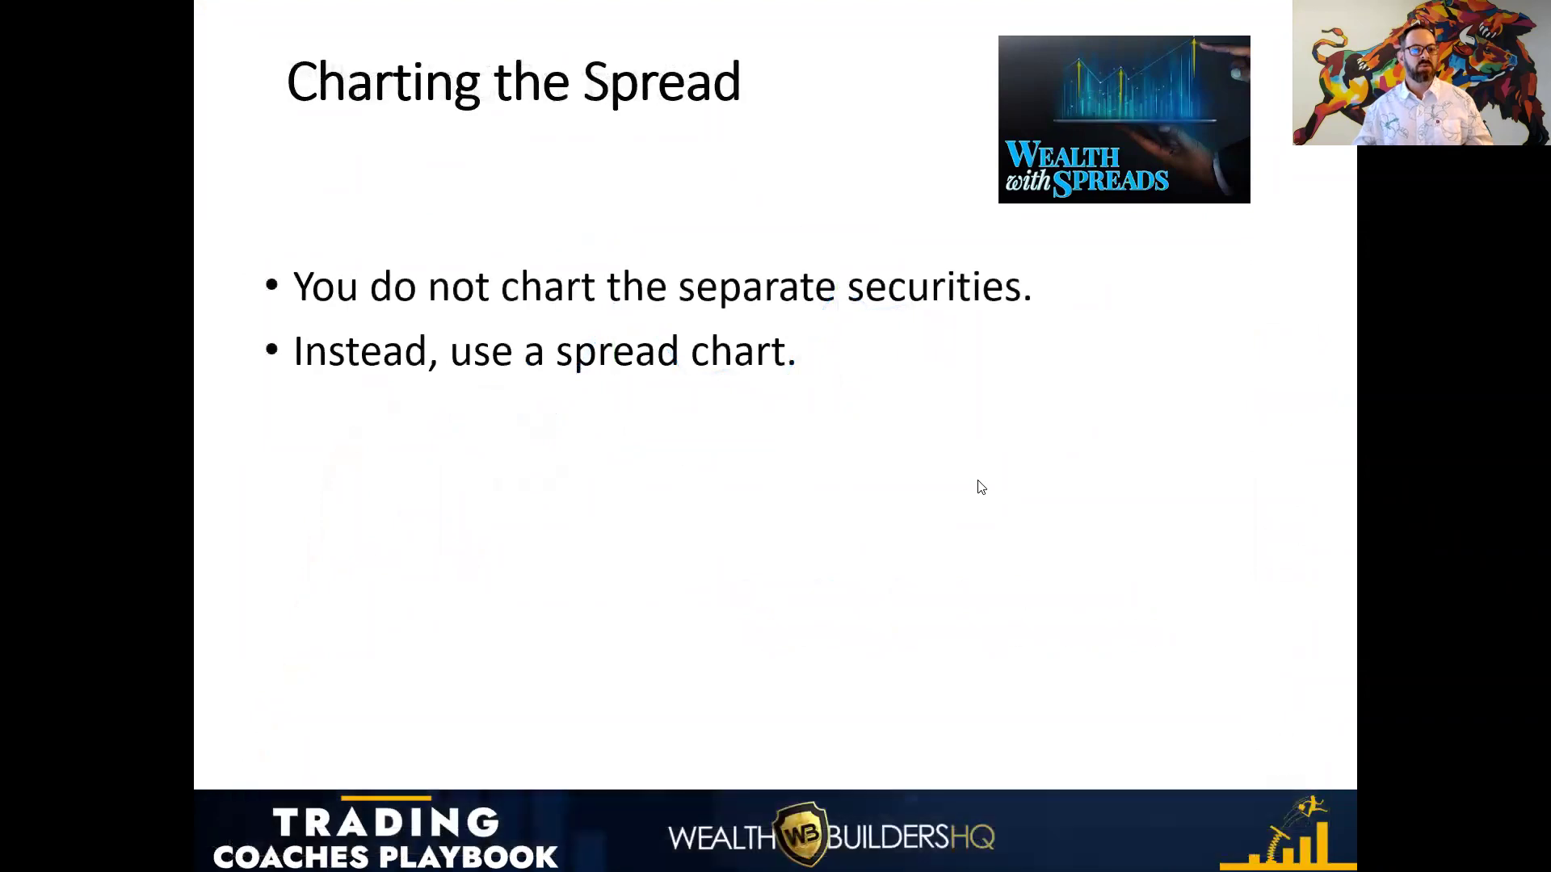
key(alt+Tab)
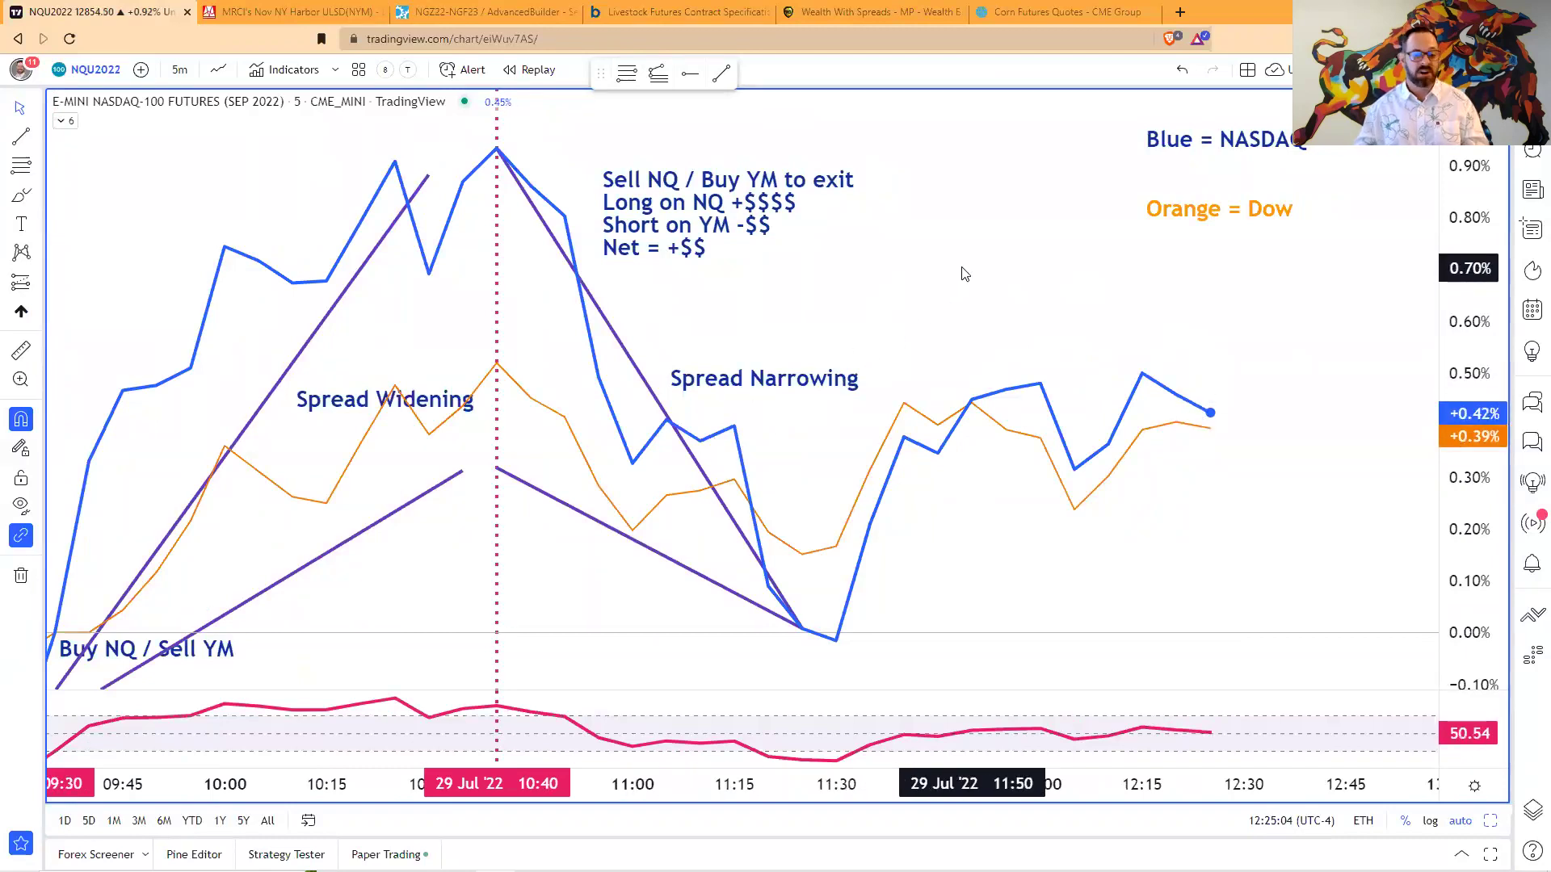
key(alt+Tab)
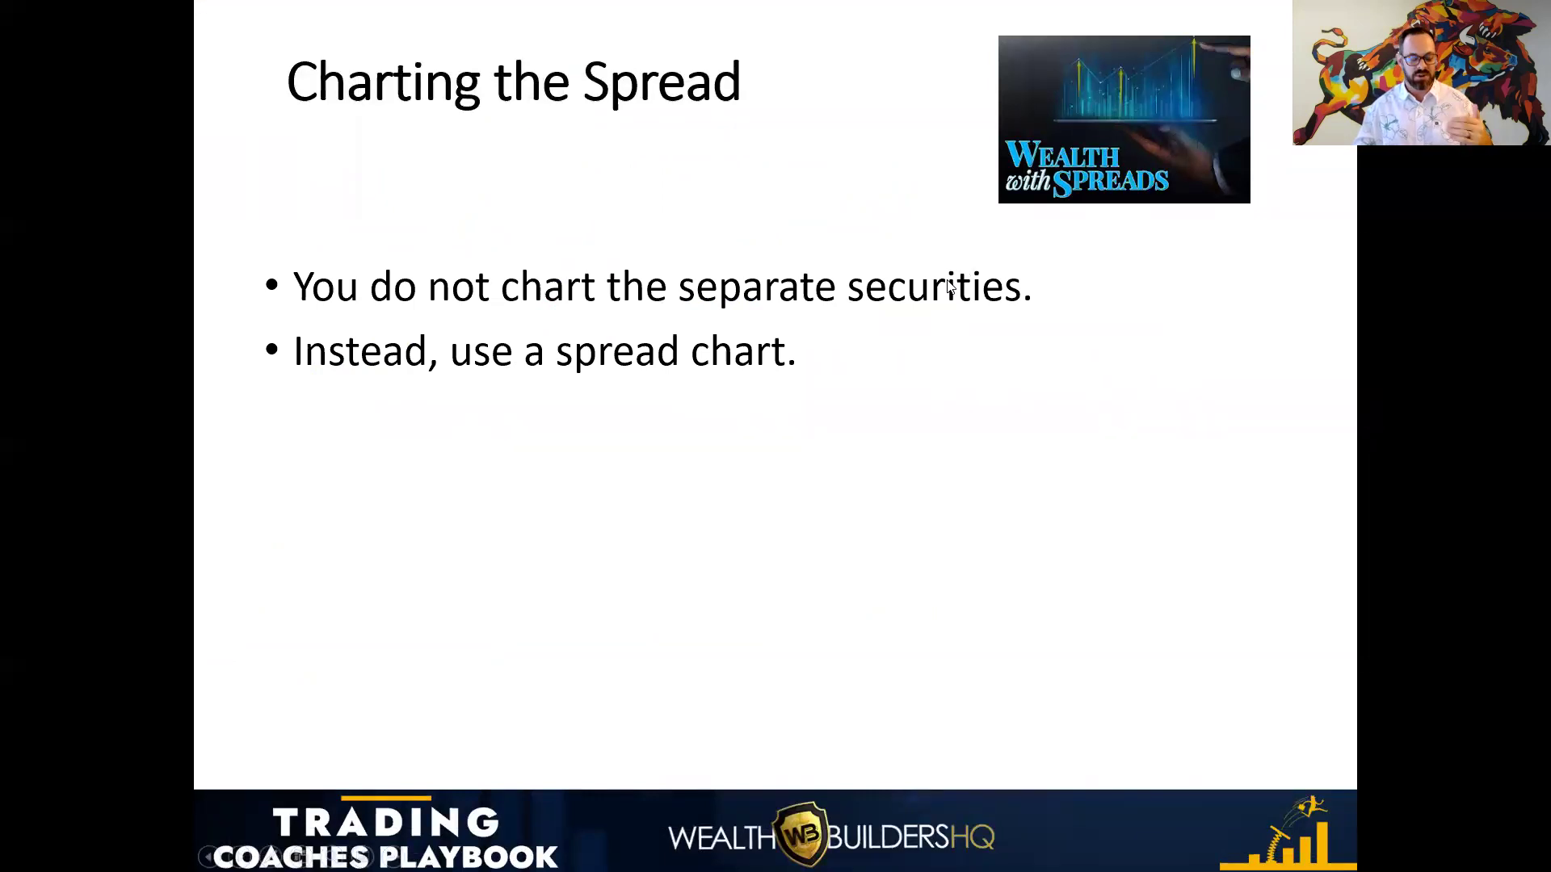
- Switch back to the TradingView chart and delete the two rising trend lines around the "Spread Widening" label
key(alt+Tab)
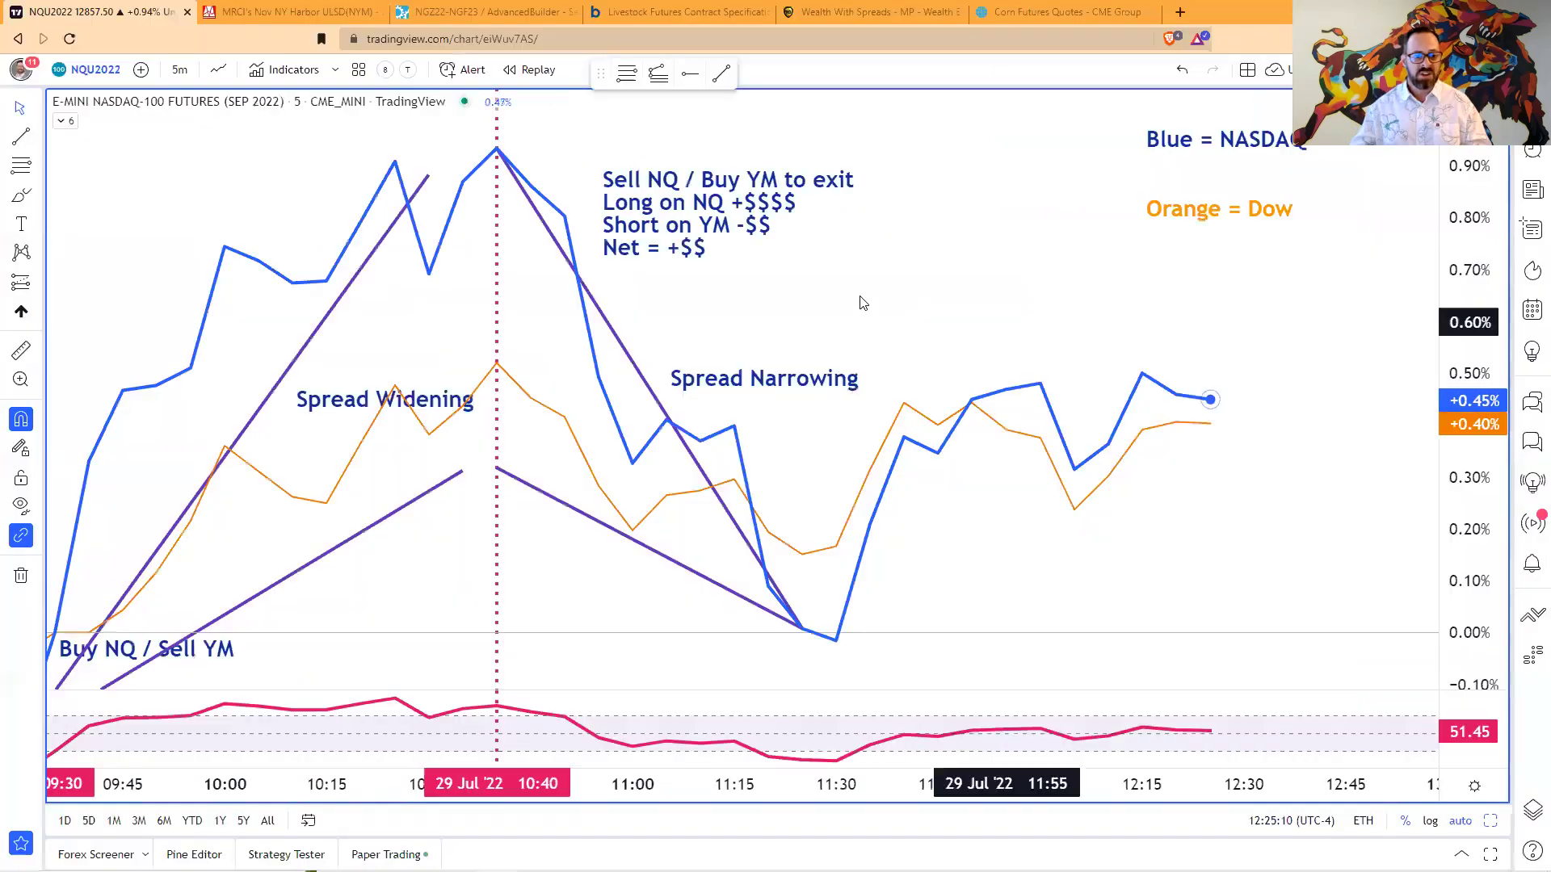
click(269, 404)
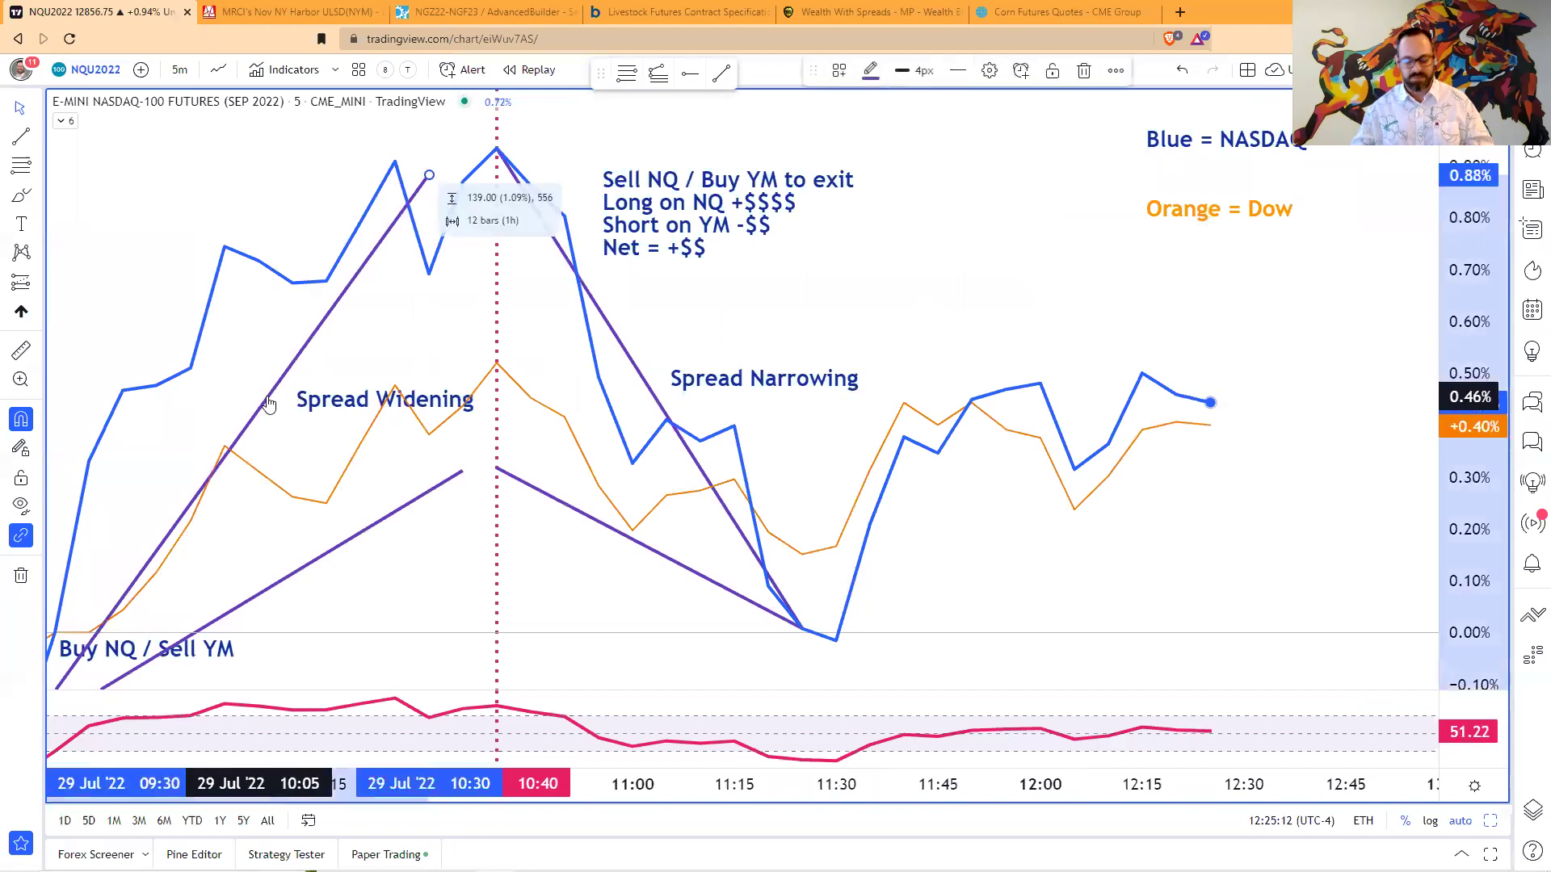
key(Delete)
click(321, 566)
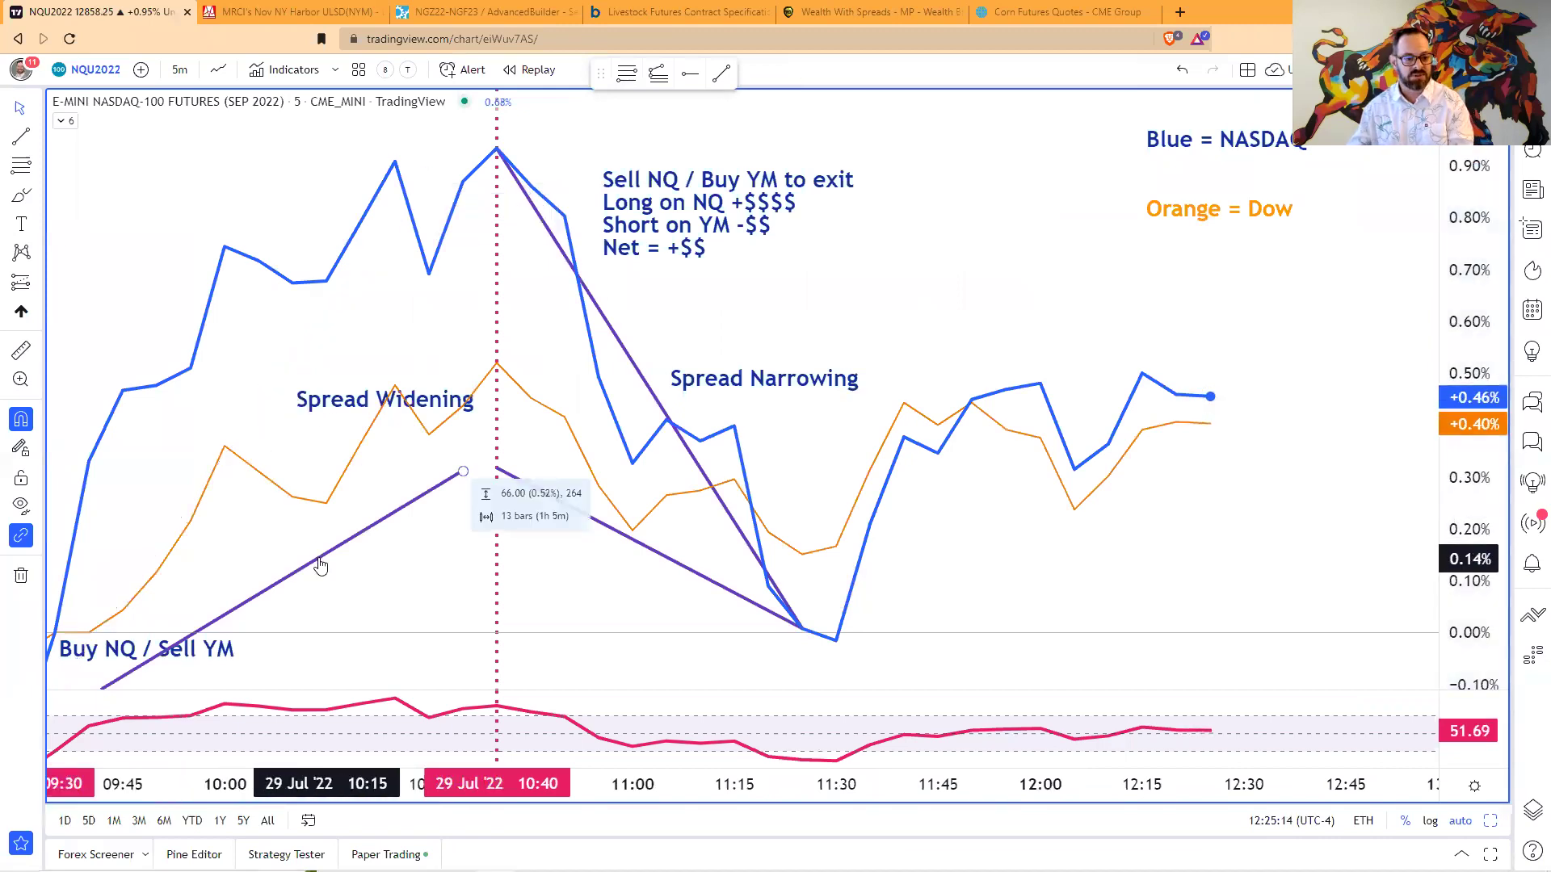
key(Delete)
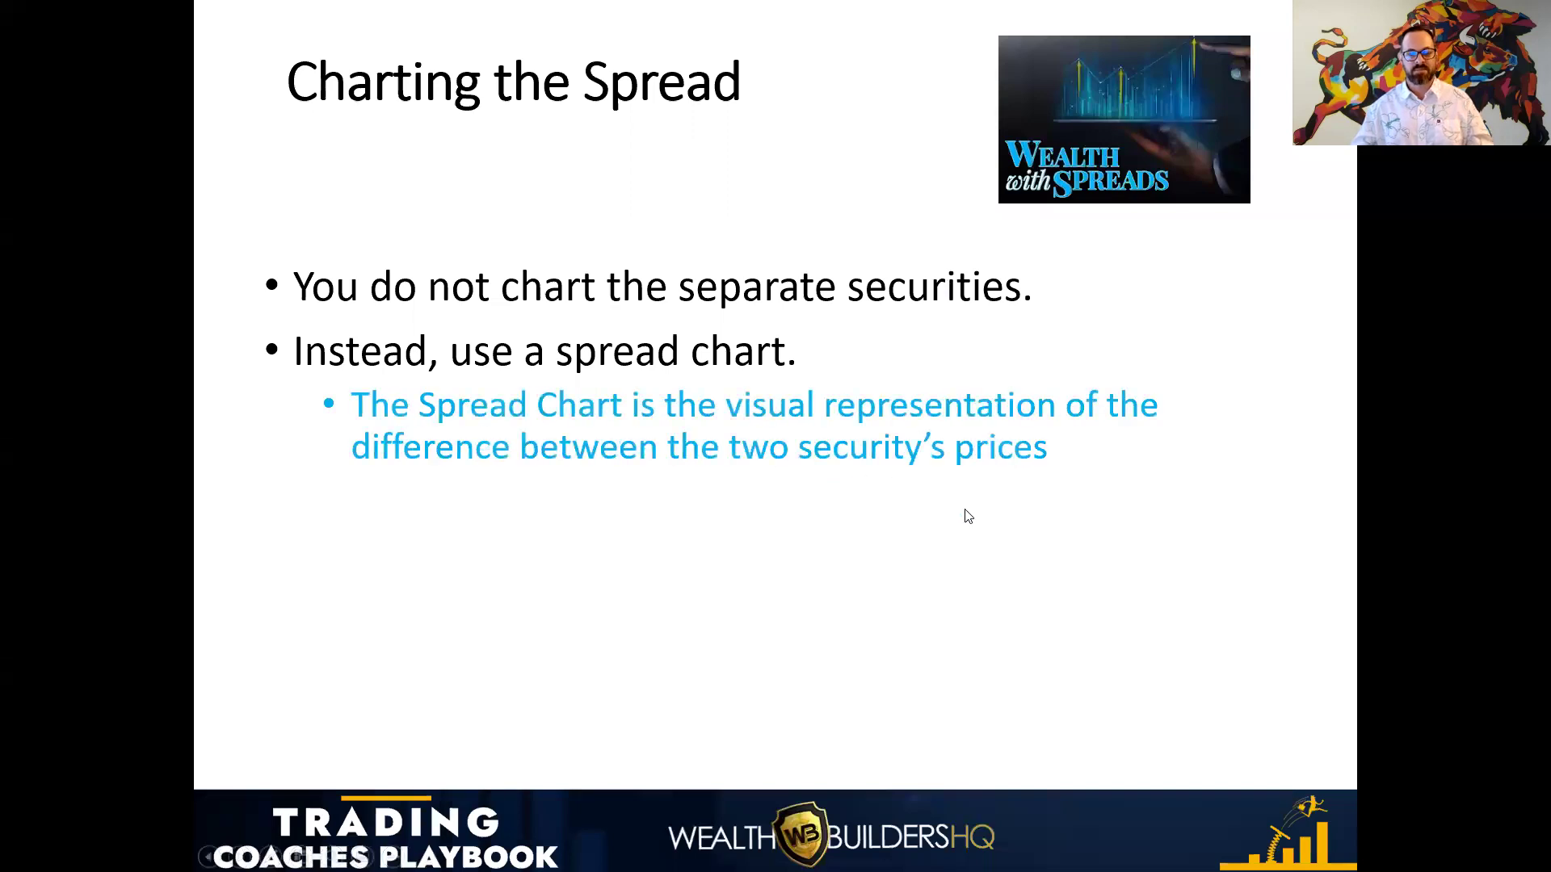
click(968, 517)
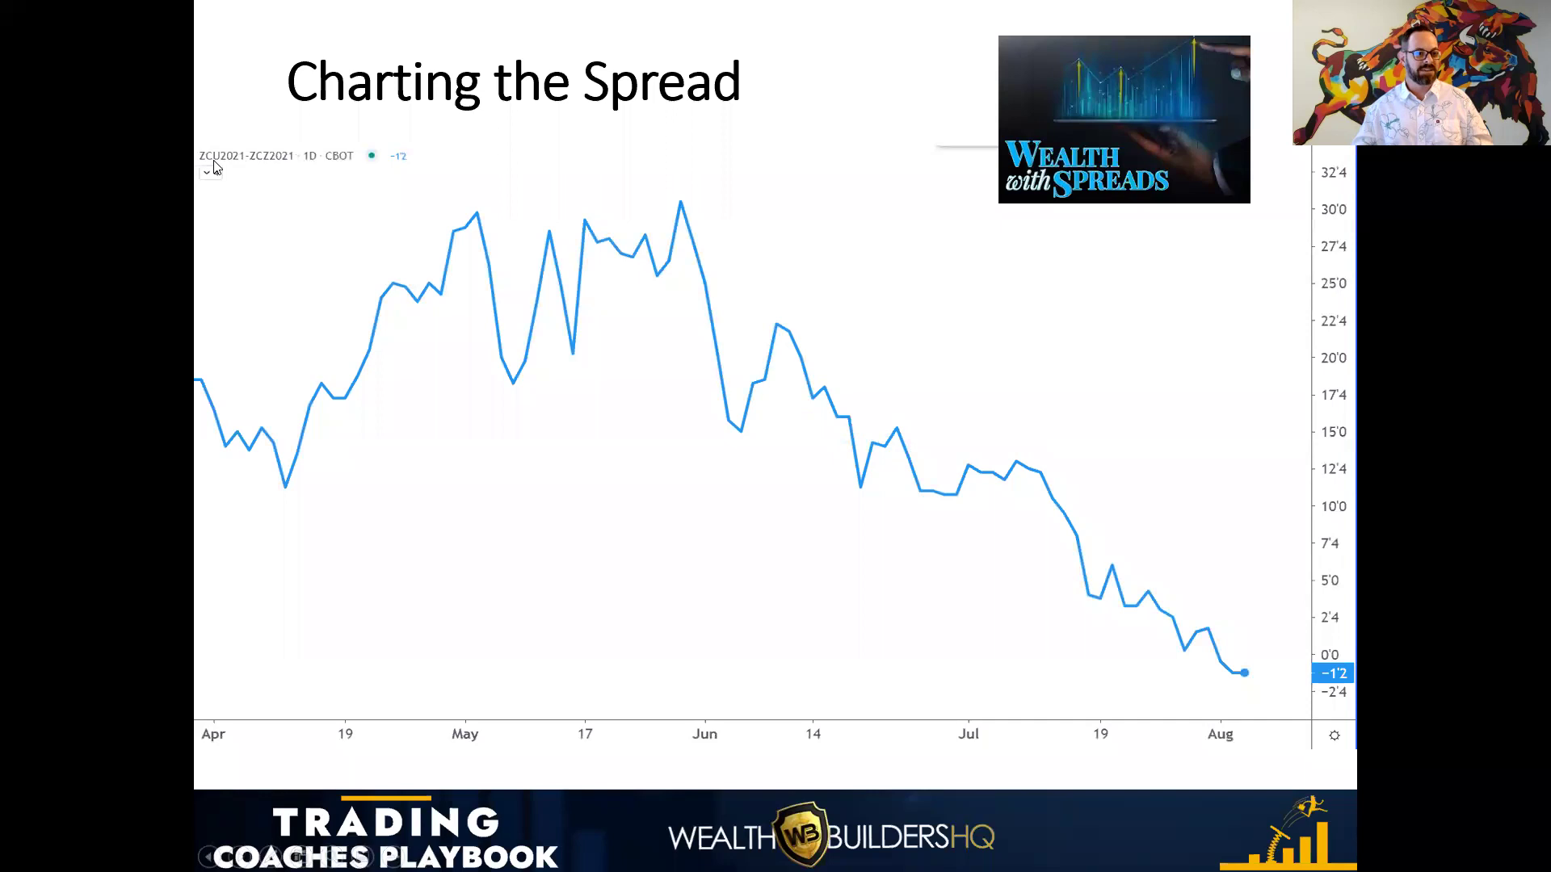
click(636, 388)
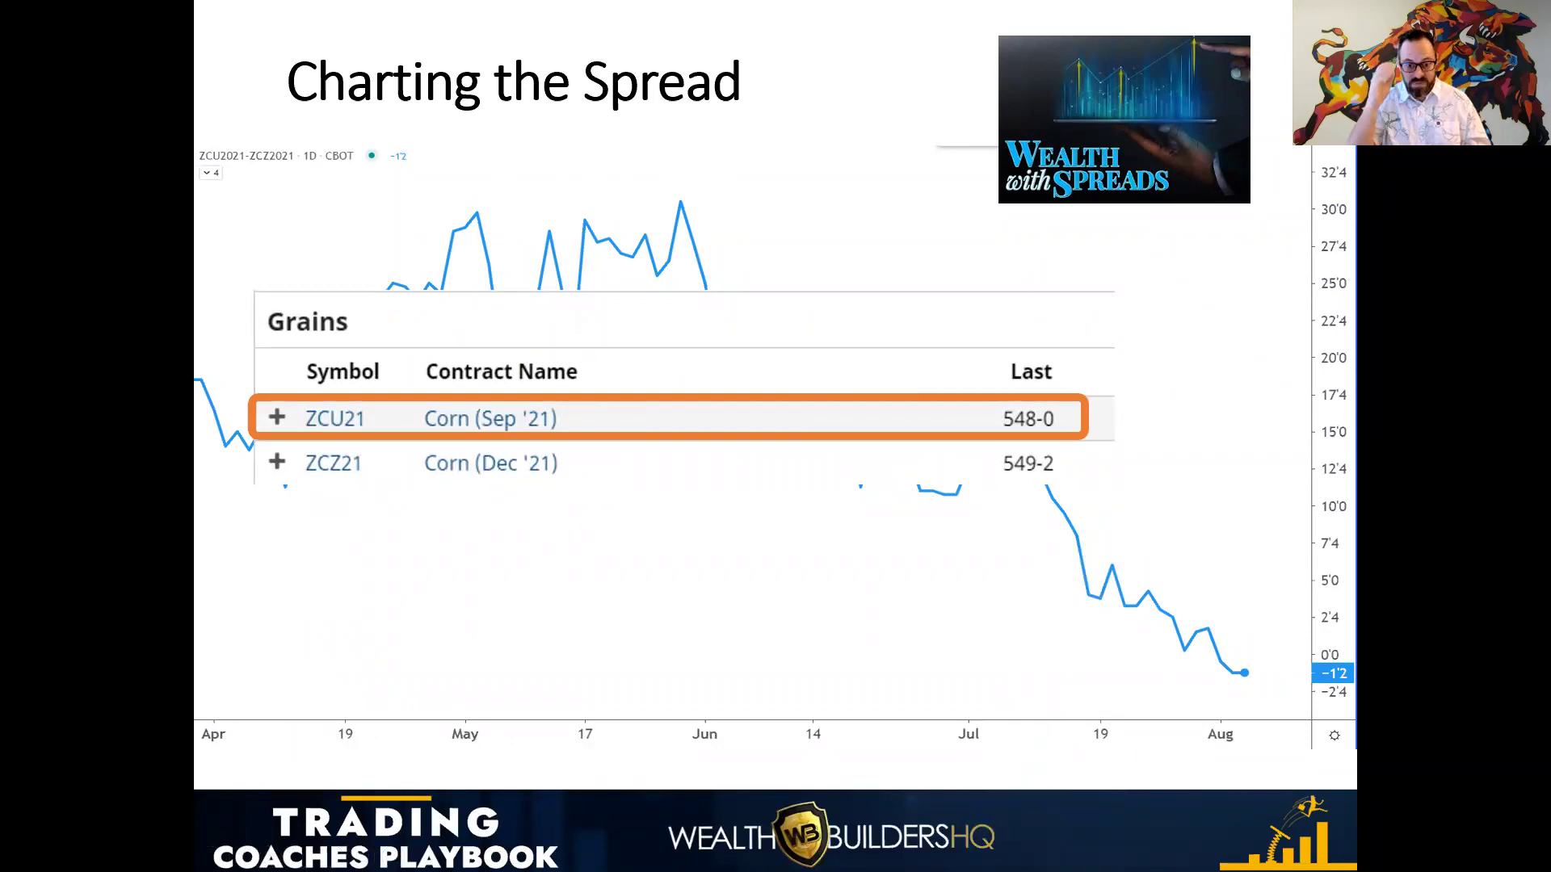
key(Right)
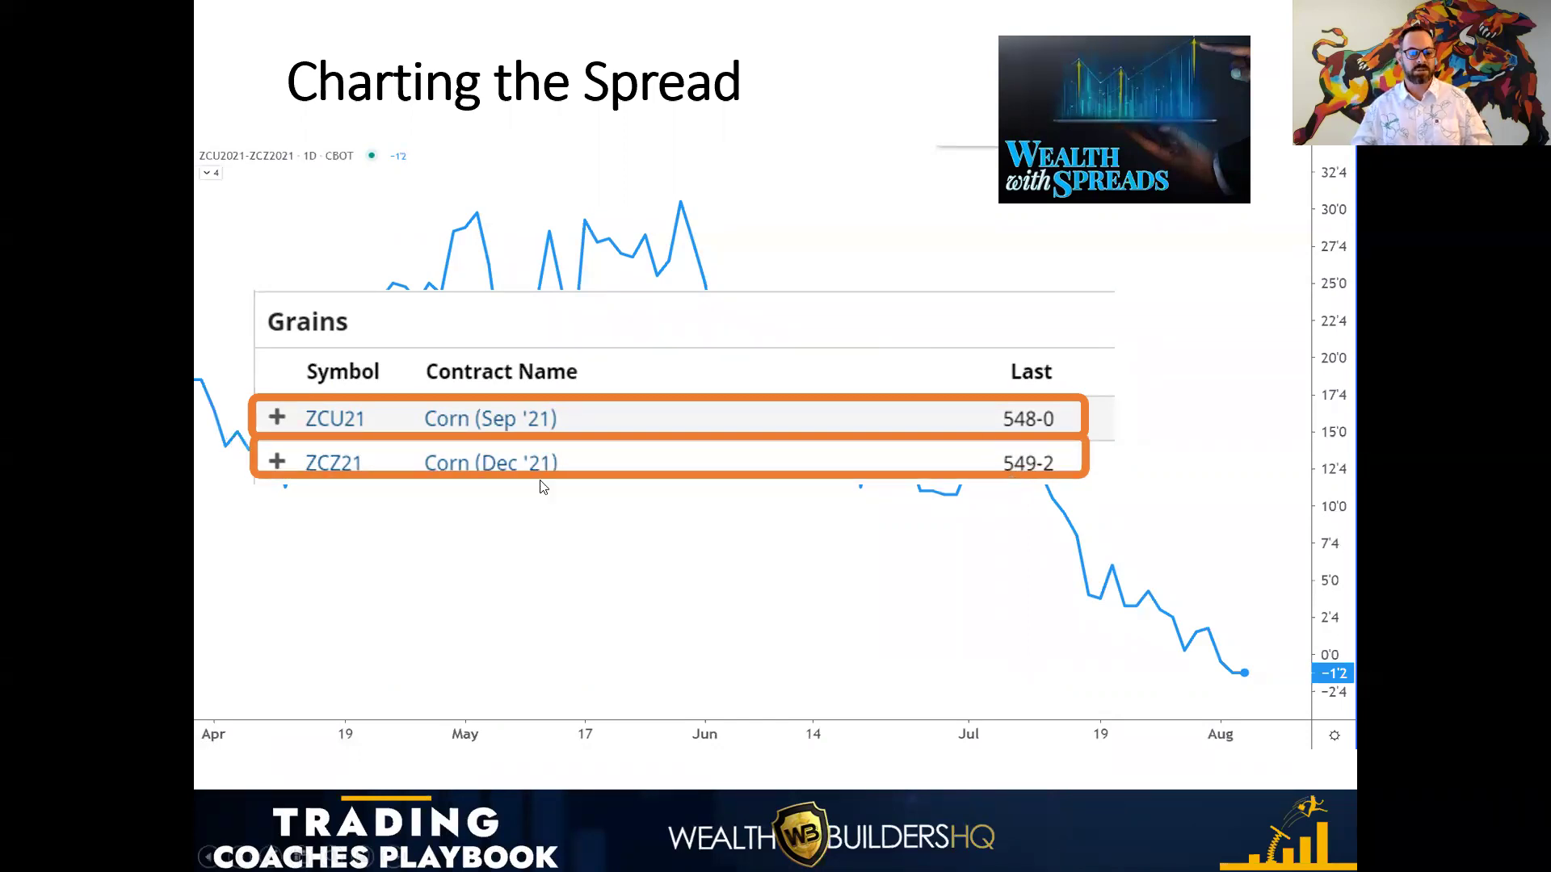
key(Right)
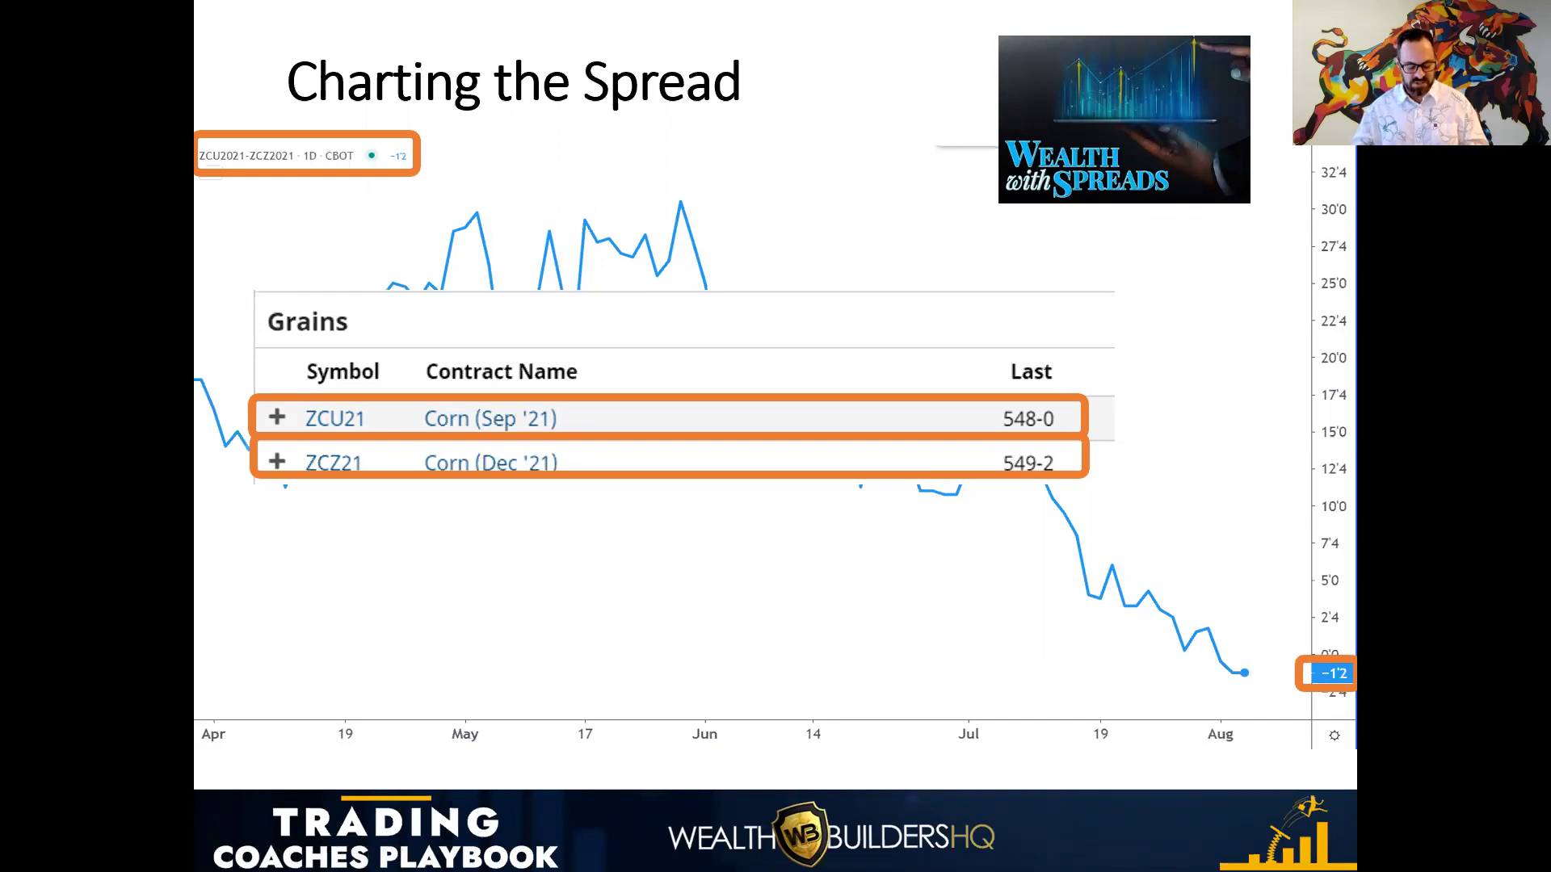
- Switch back to the TradingView chart and remove the Dow YMU2022 comparison line and all drawings
key(alt+Tab)
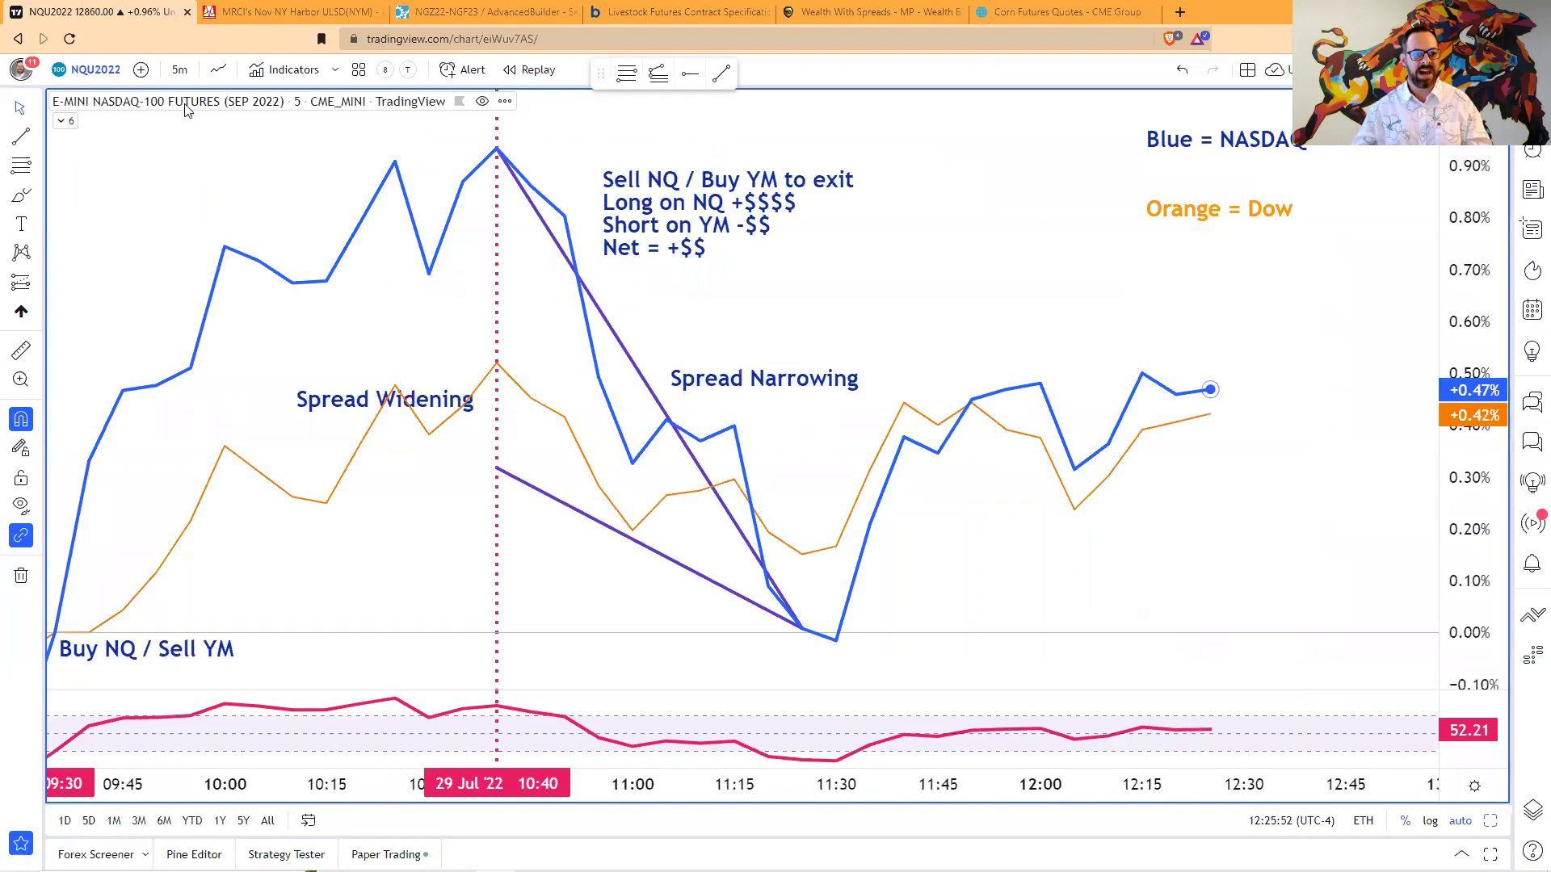
right_click(937, 424)
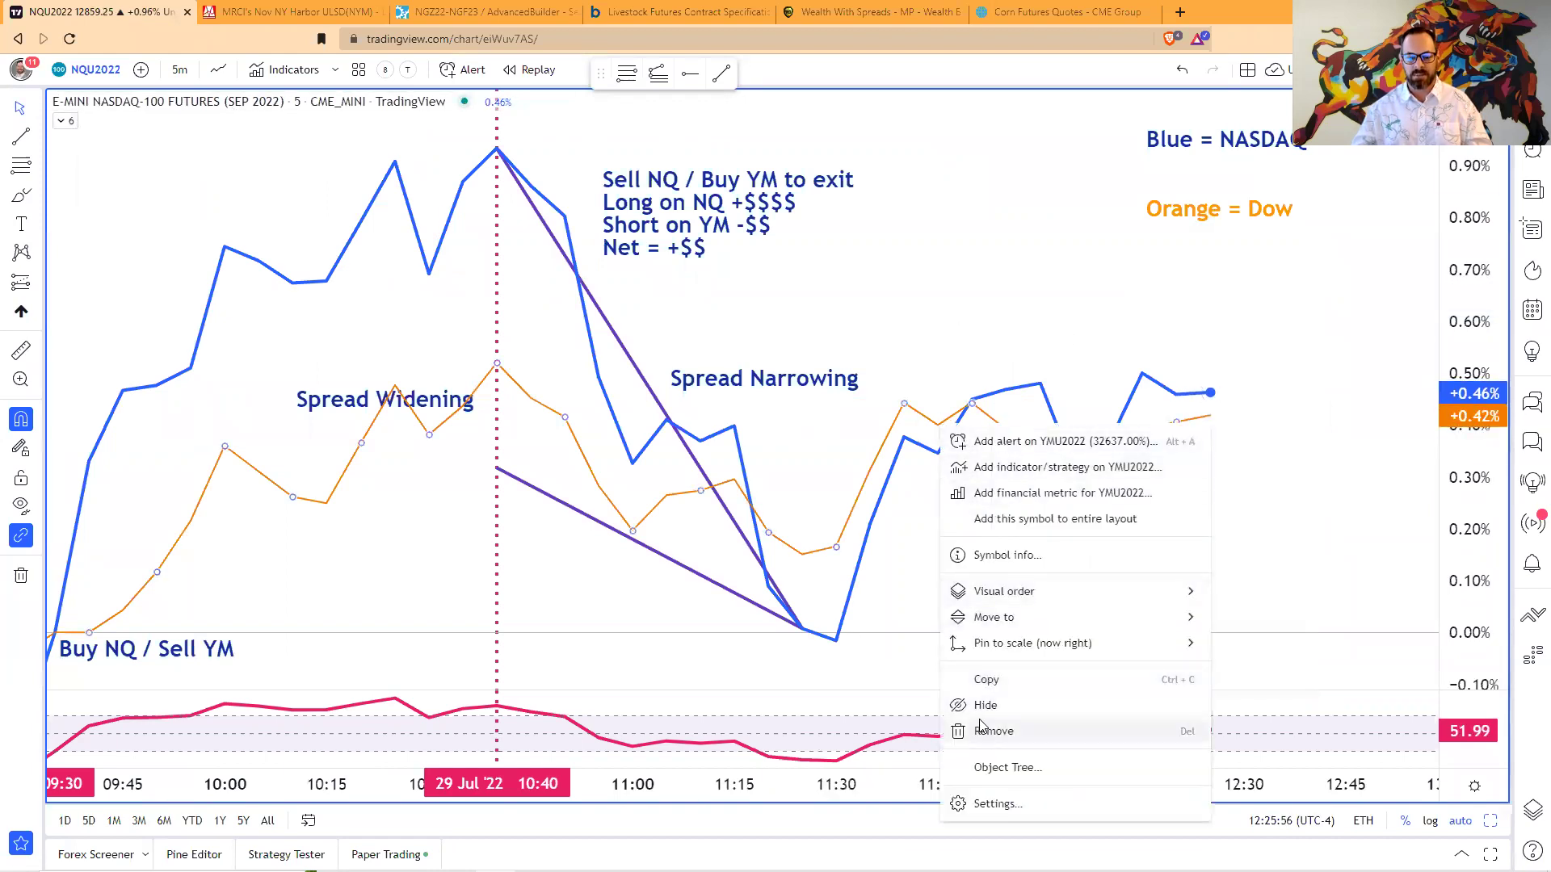
click(993, 731)
click(22, 580)
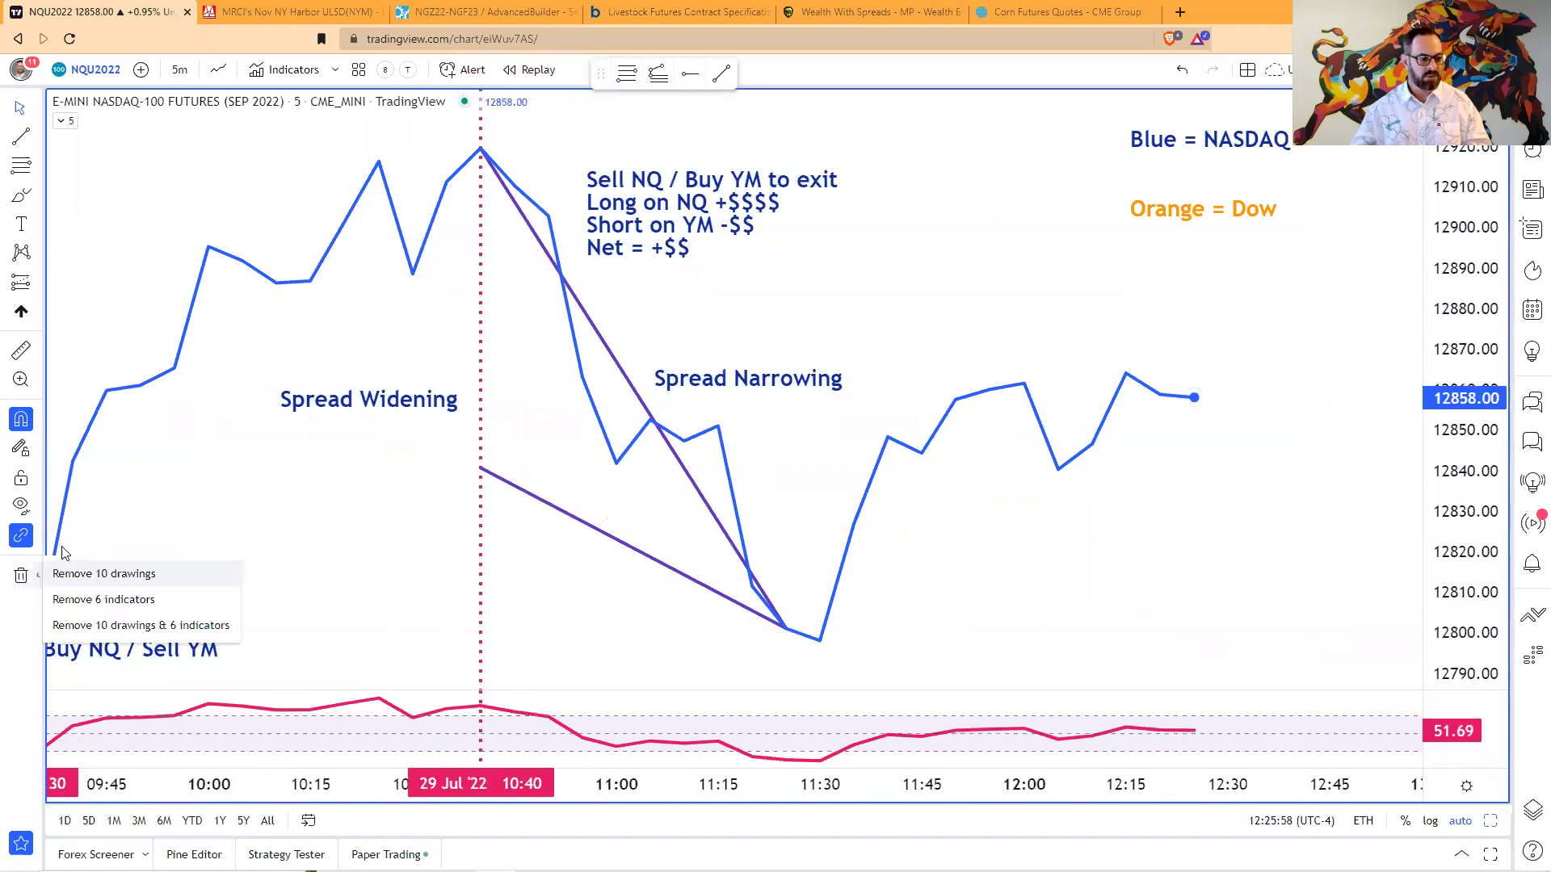
click(72, 565)
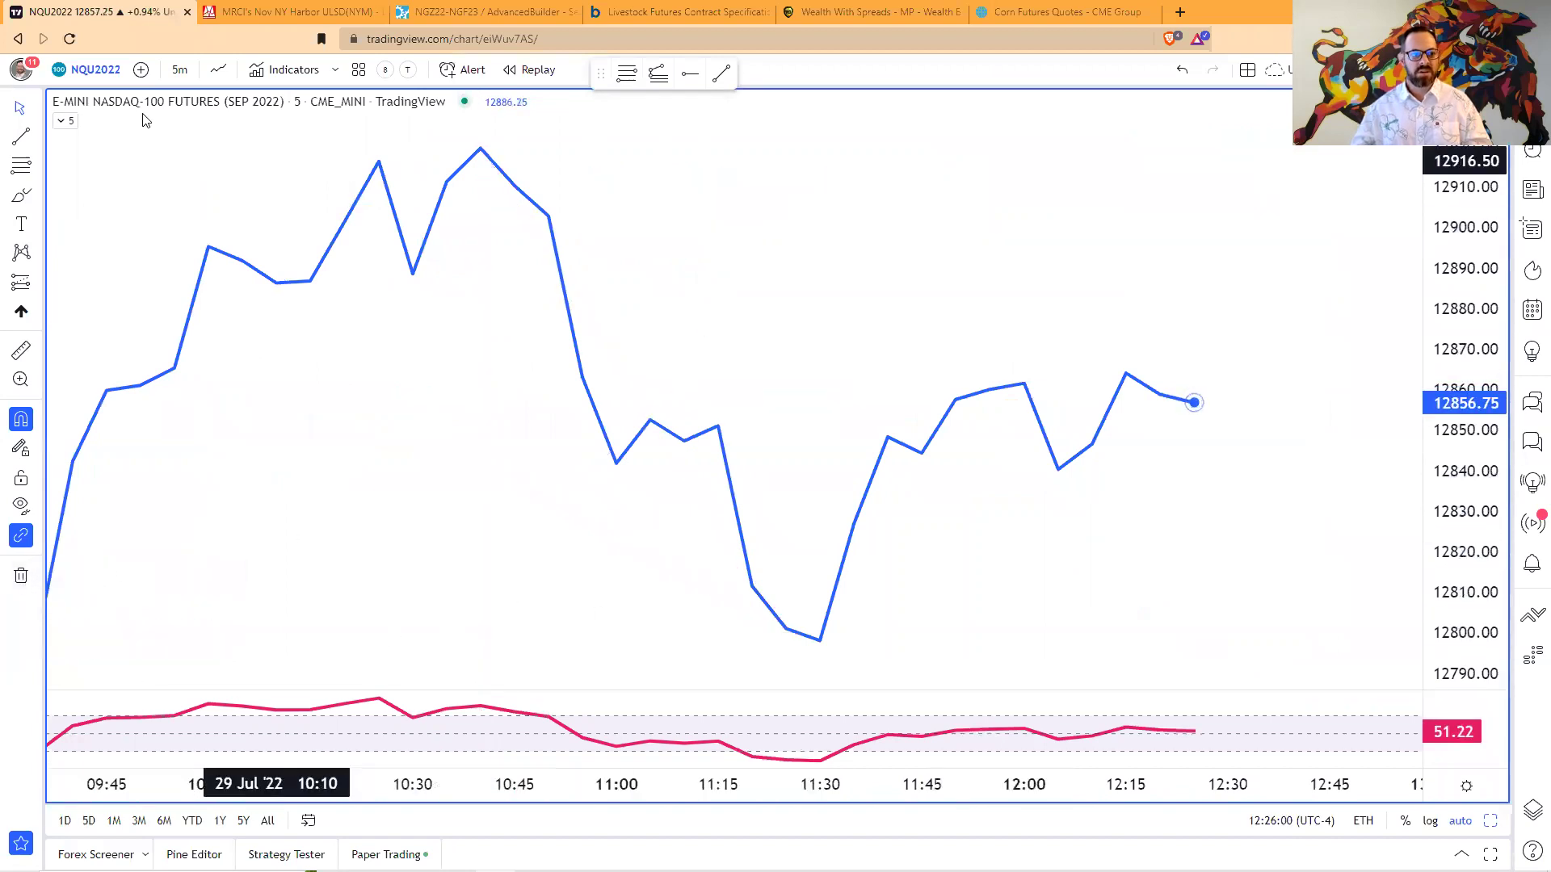
- Load the Nasdaq-minus-Dow spread chart with the symbol NQU2022-YMU2022
click(94, 70)
click(550, 268)
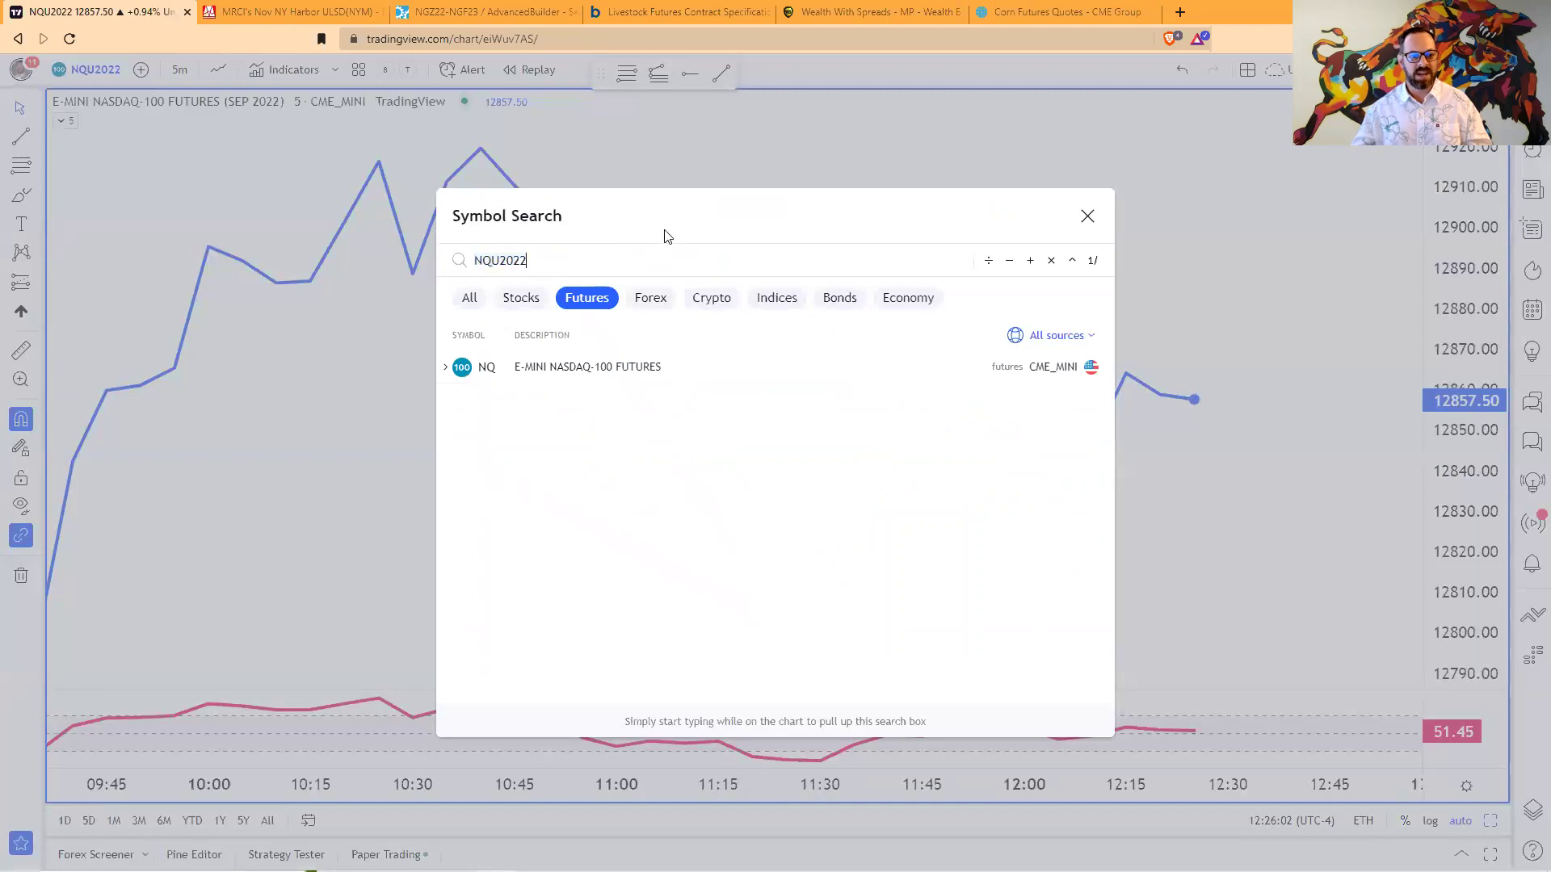
text(-)
key(BackSpace)
key(BackSpace)
key(BackSpace)
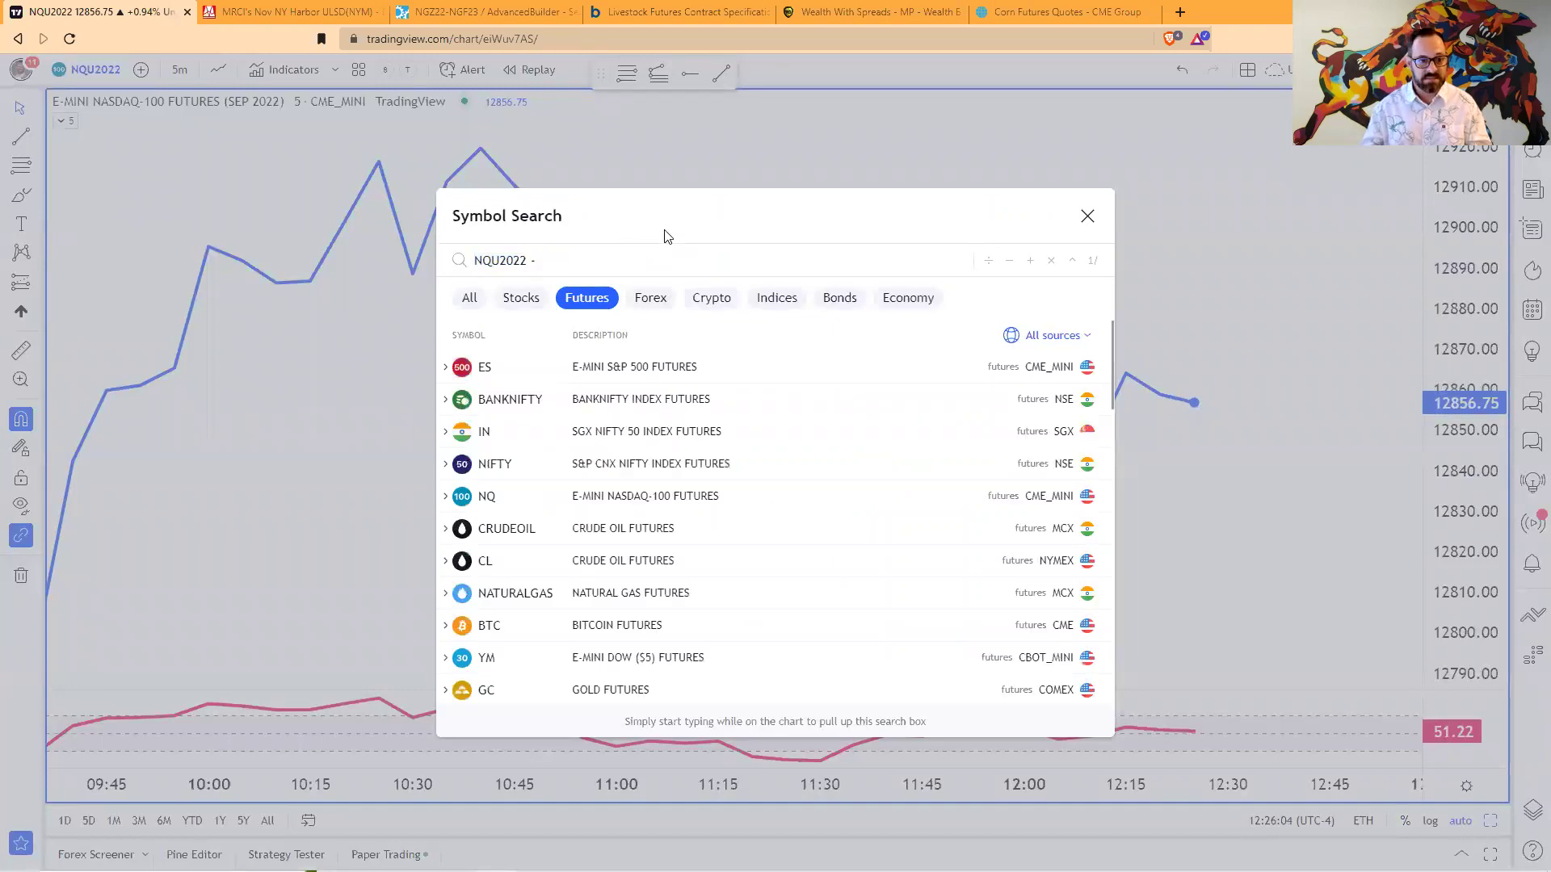
text(-YMU2022)
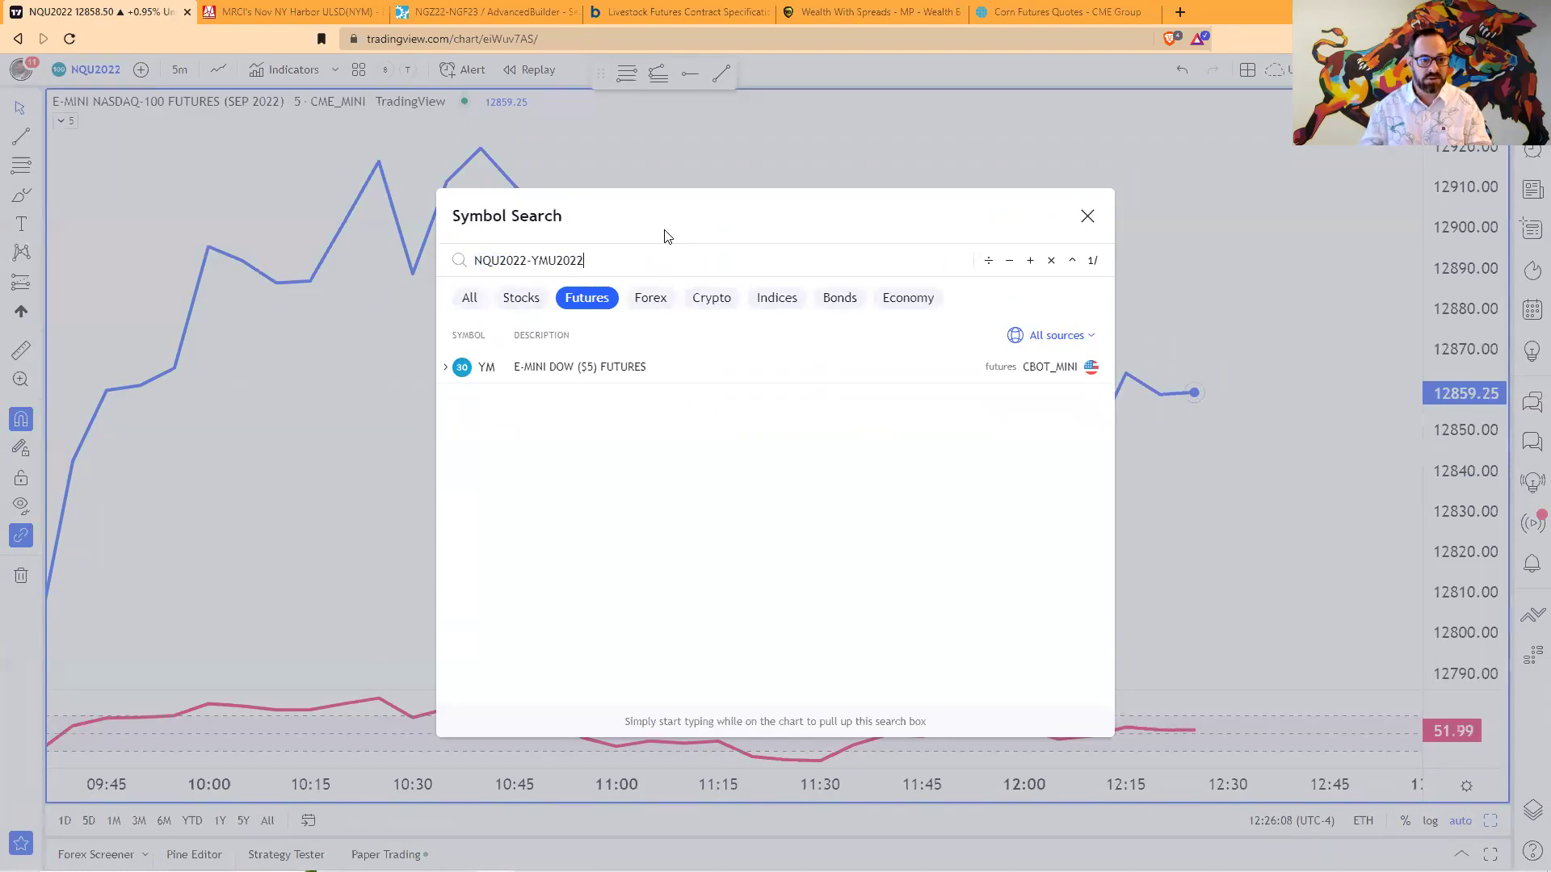
key(Return)
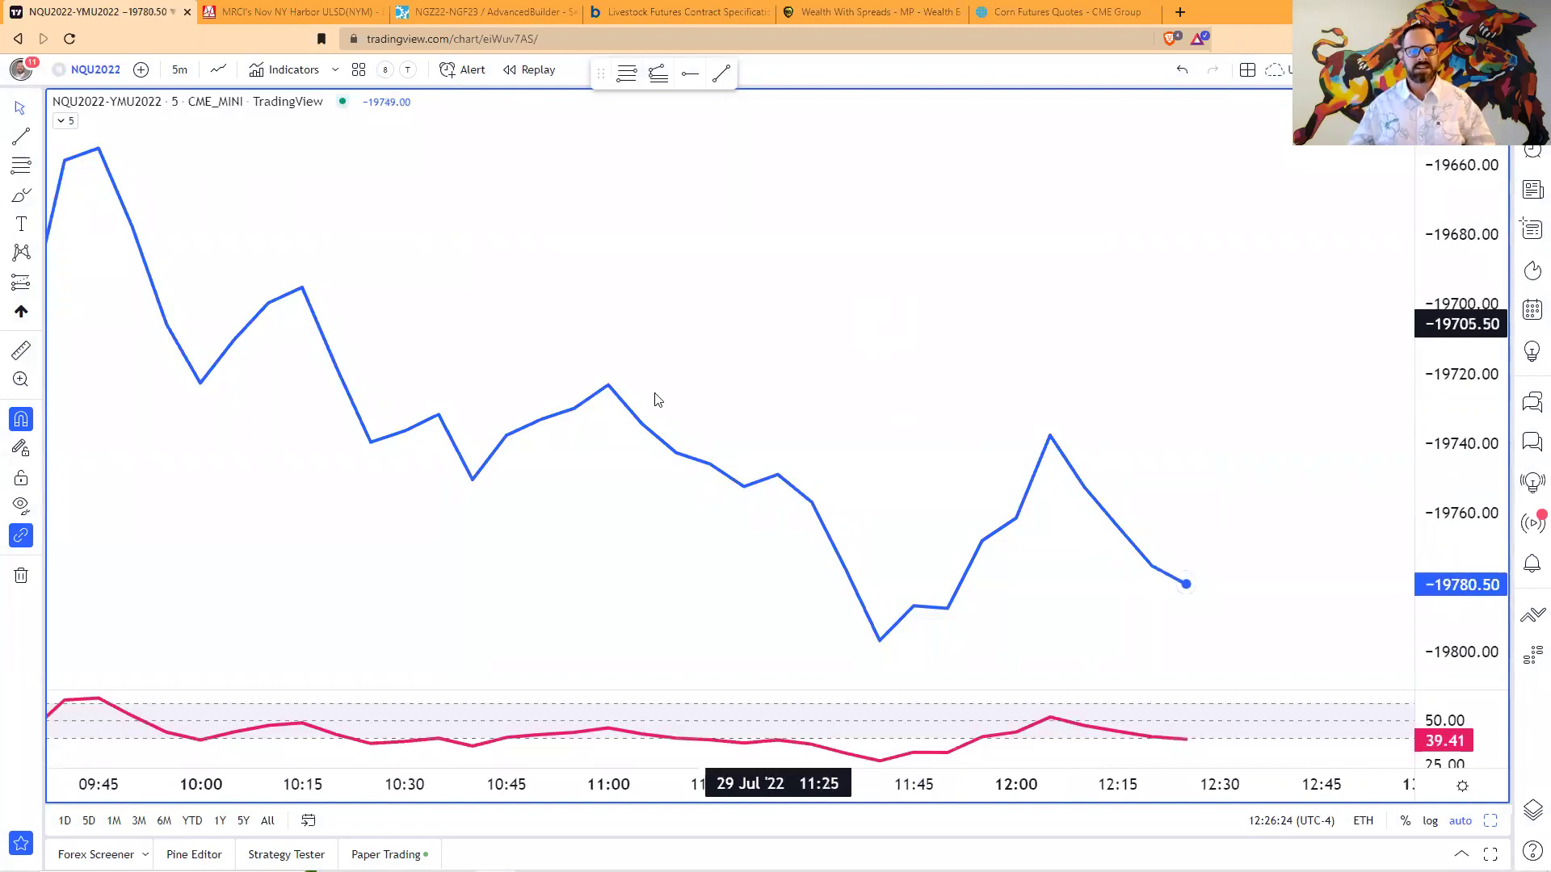
- Place a text label near 10:50 above the spread line with the first line "NASDAQ - Tick $5 or $20 / point"
click(21, 223)
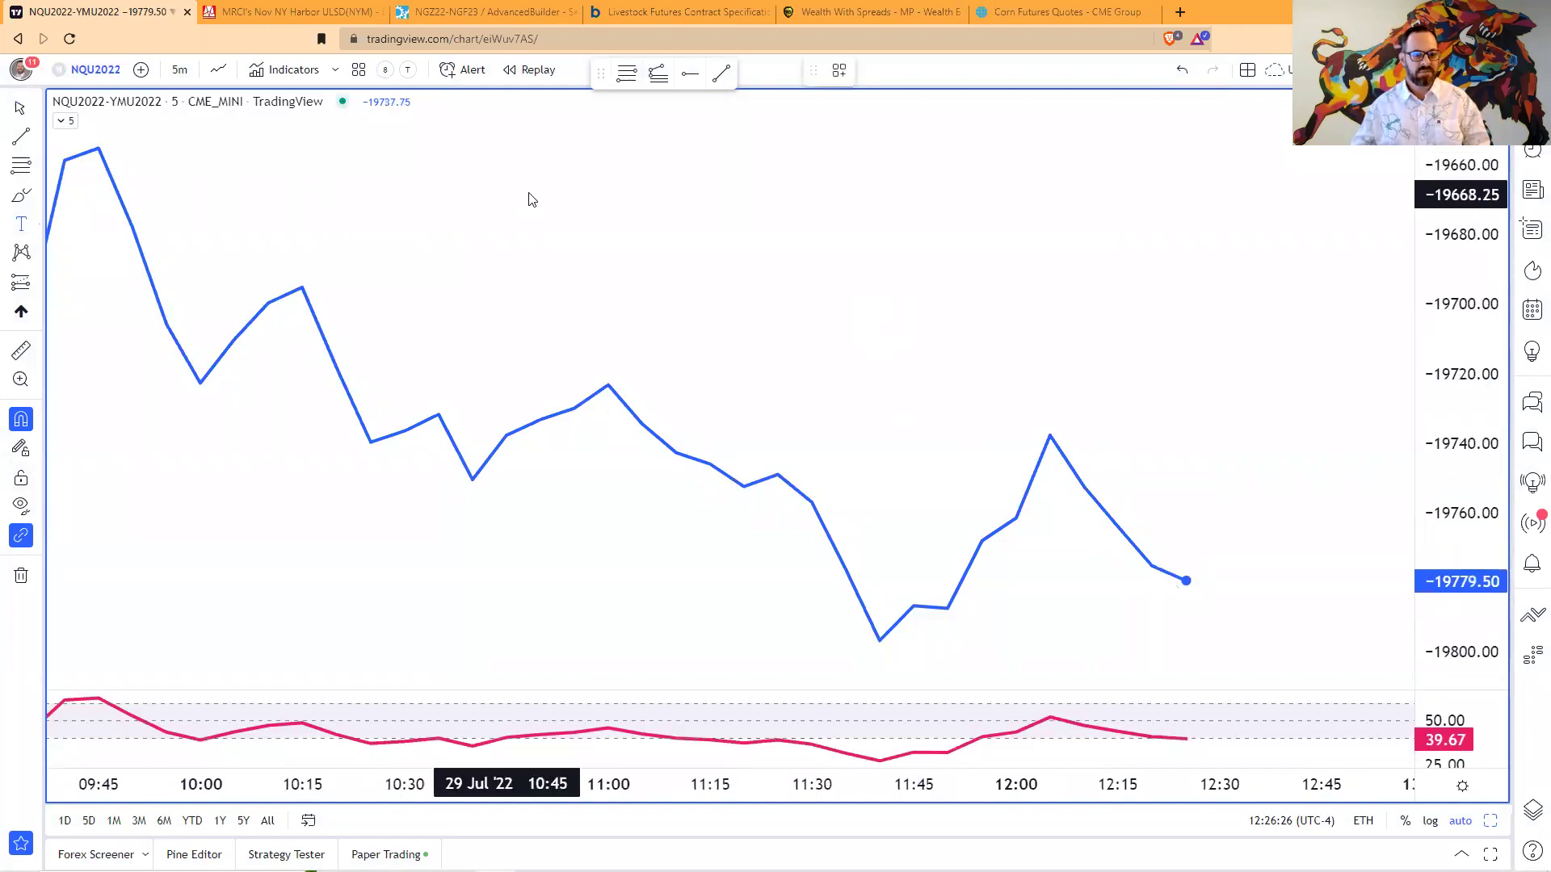
click(567, 225)
text(NAS)
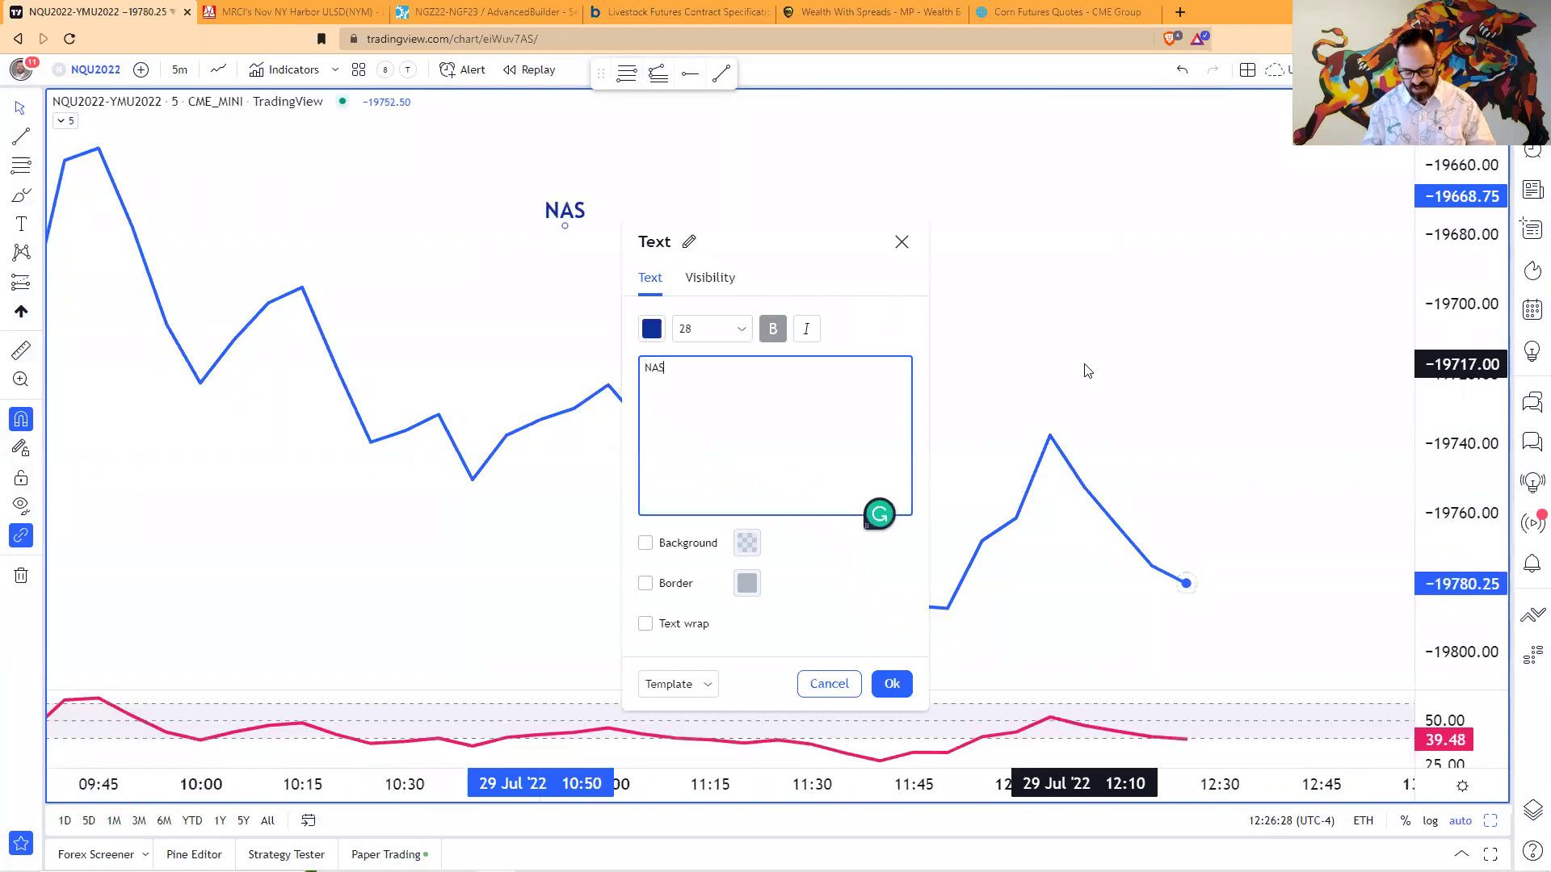
text(DAQ - )
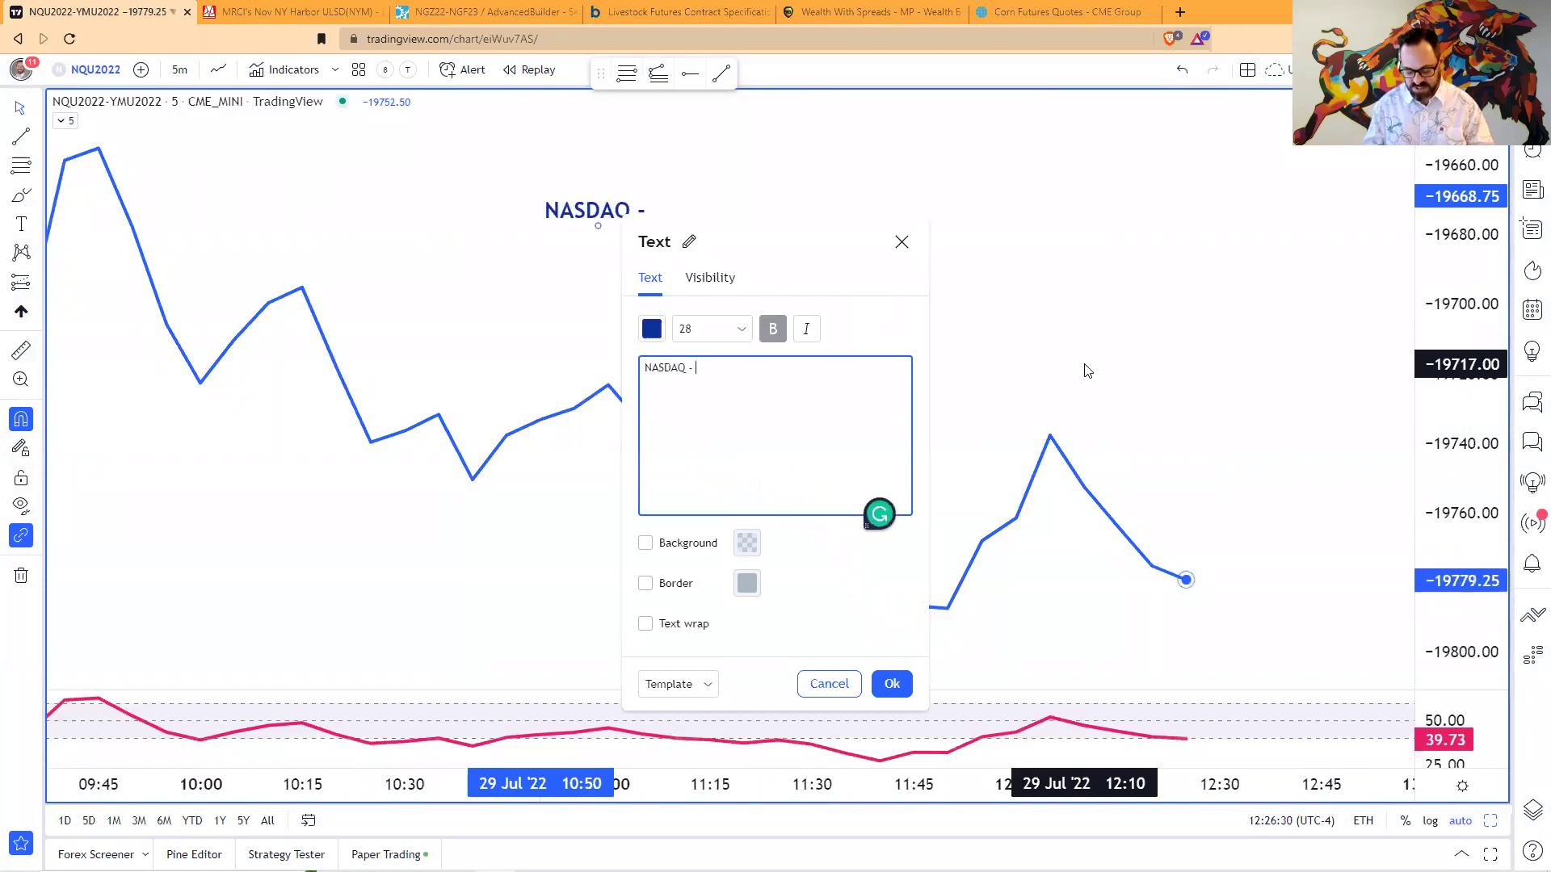
text(Tick $5)
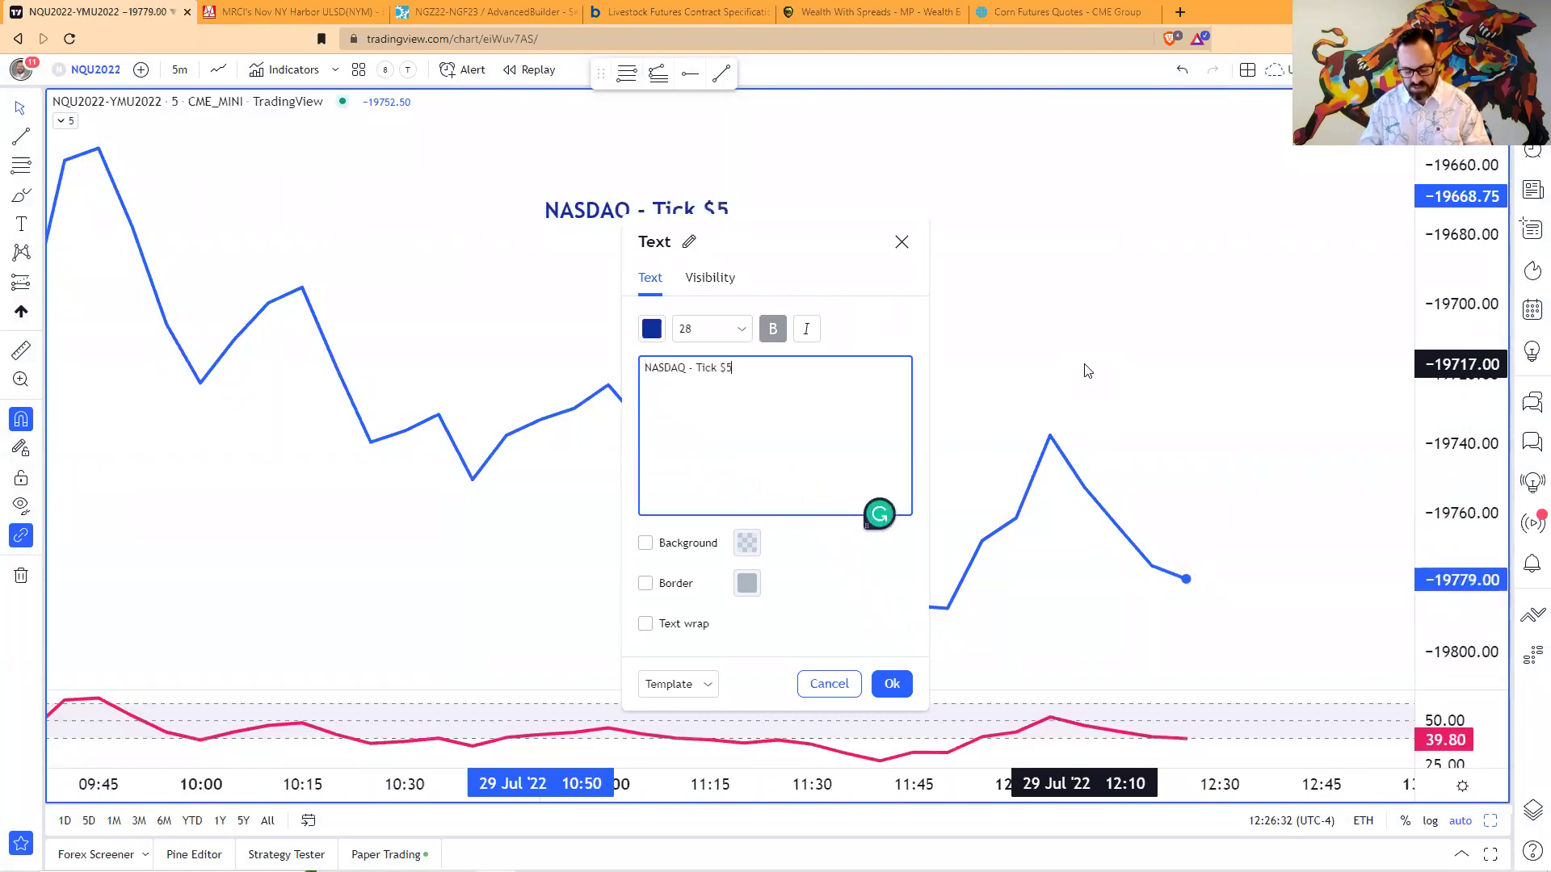
text( or $)
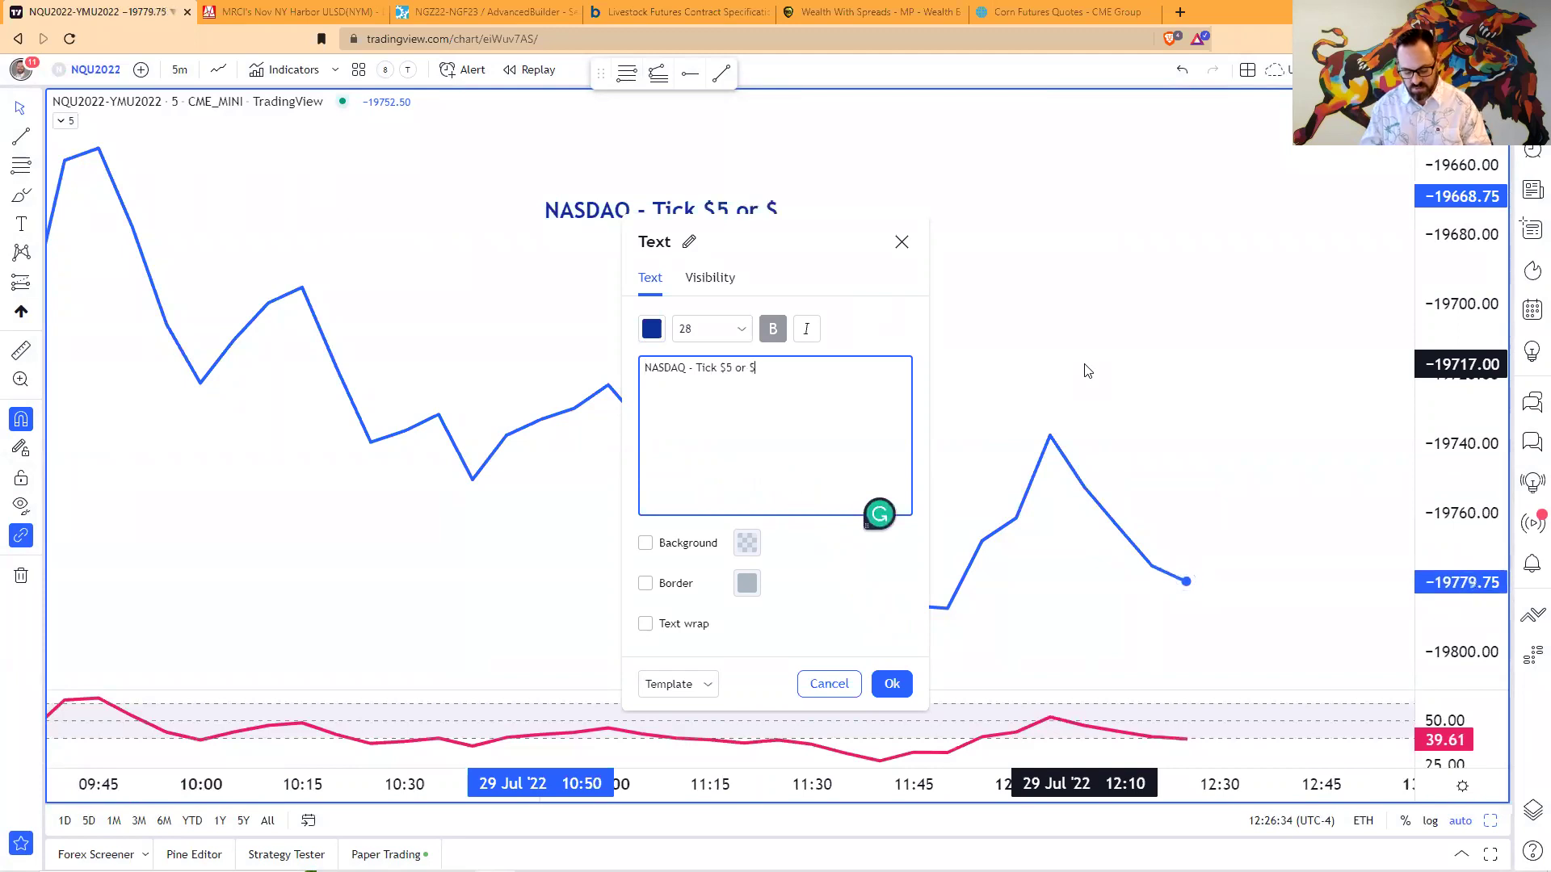
text(20 / p)
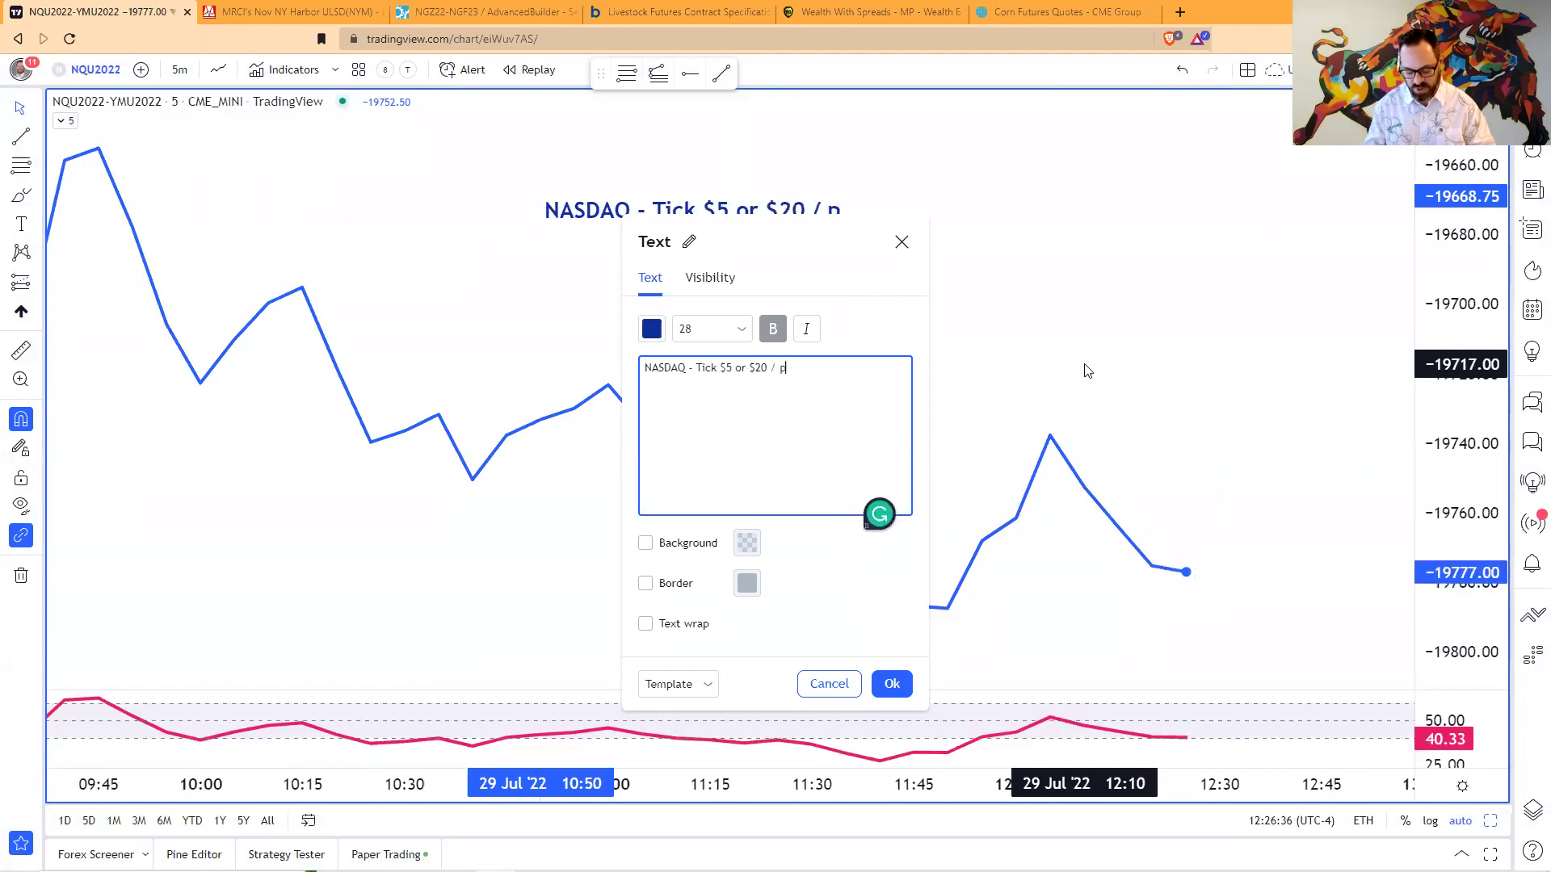
text(oint)
key(Return)
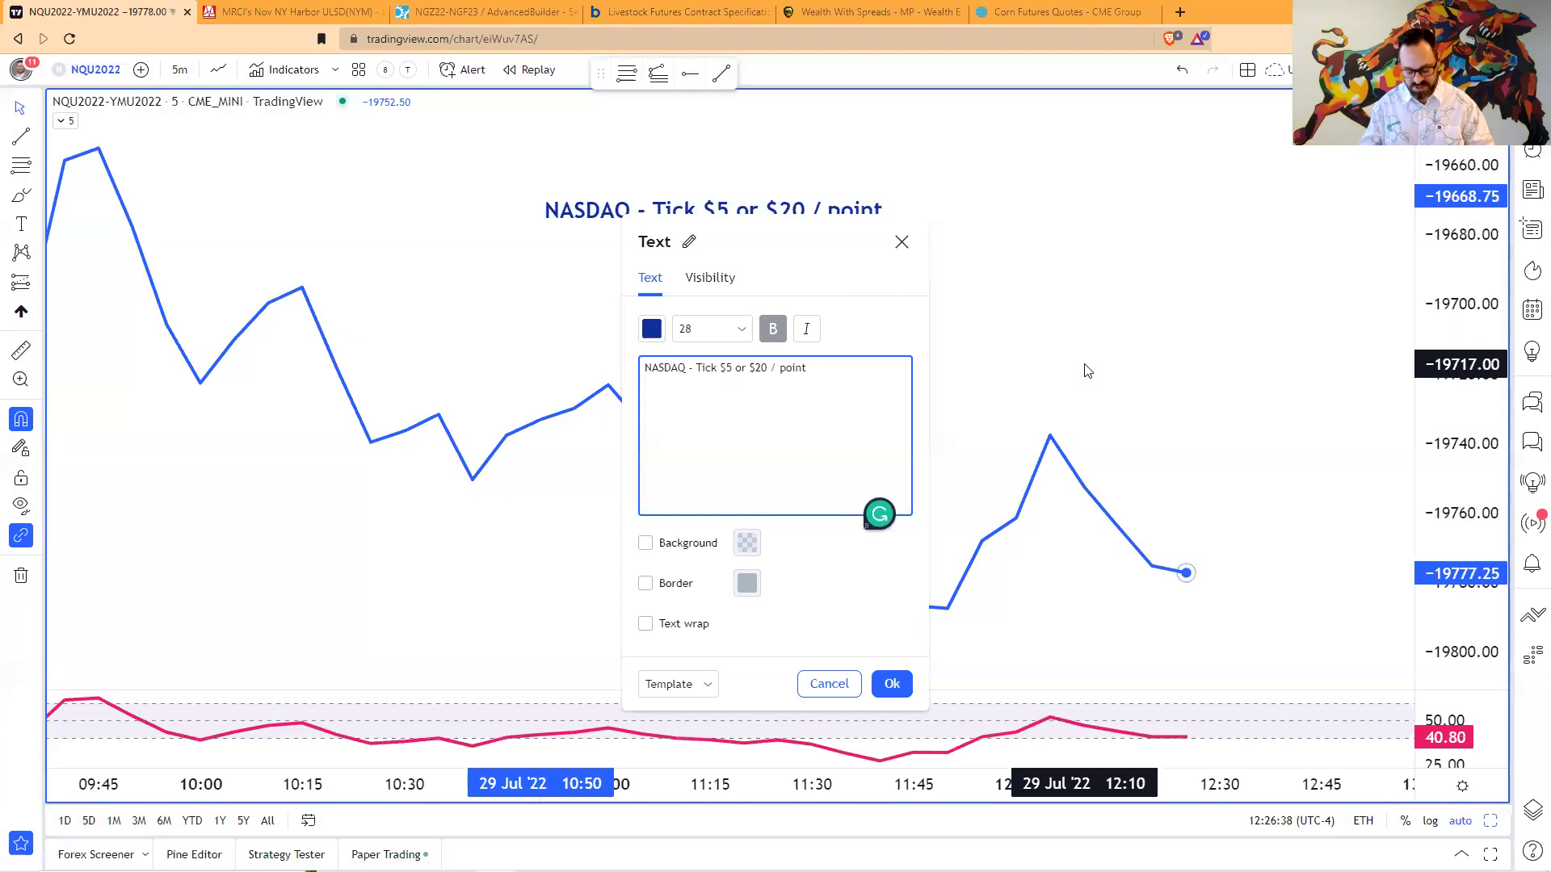
- Add a second line reading "Dow - Tick $5 / $5 point" to the text label on the spread chart
text(Dow )
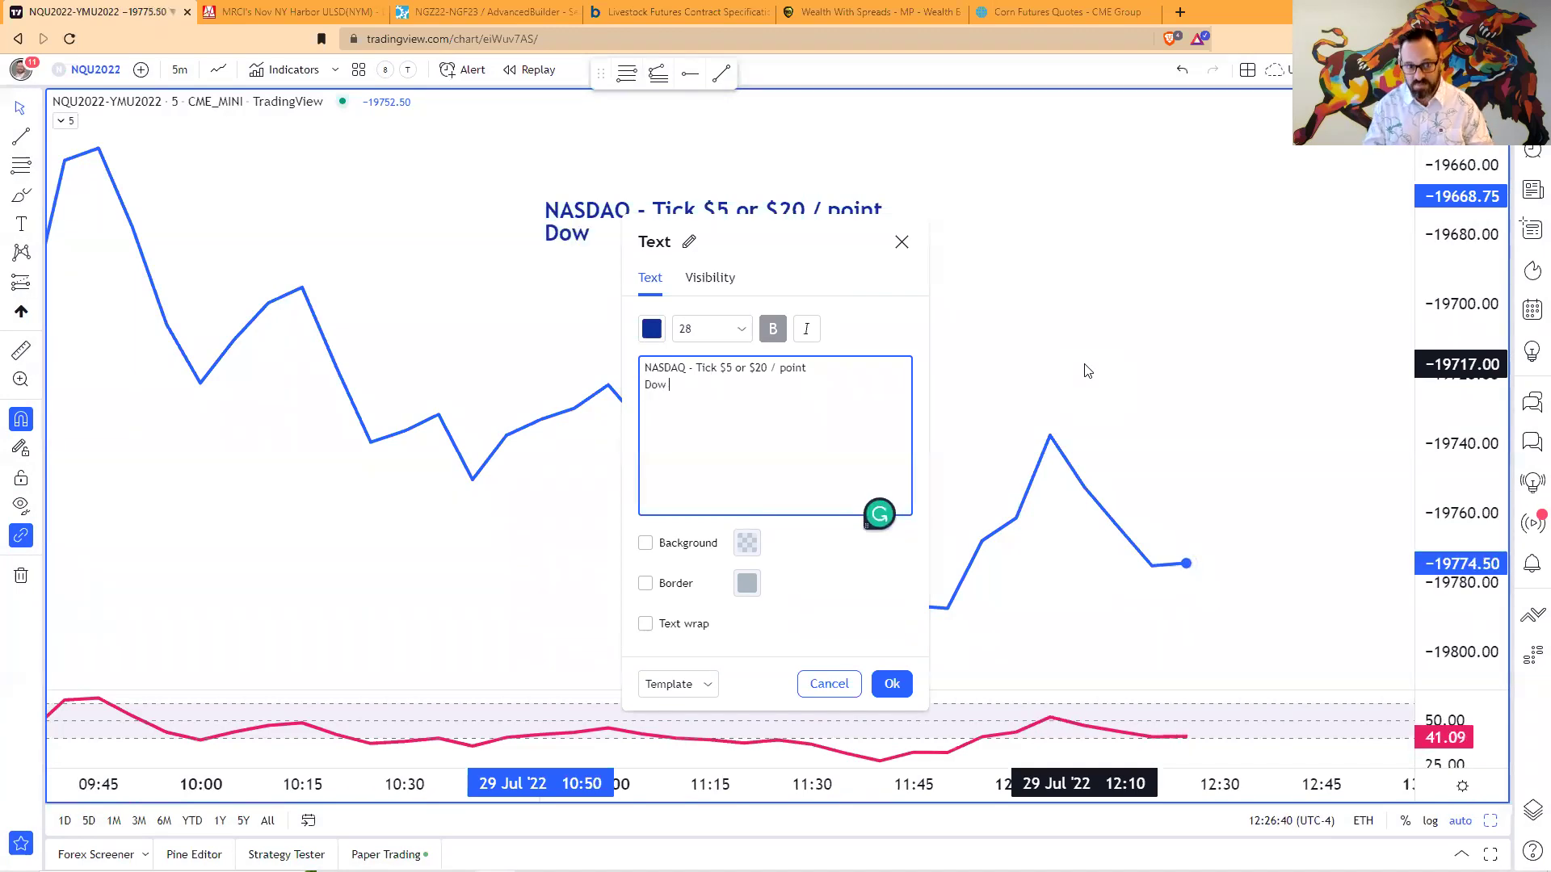
text(- Ti)
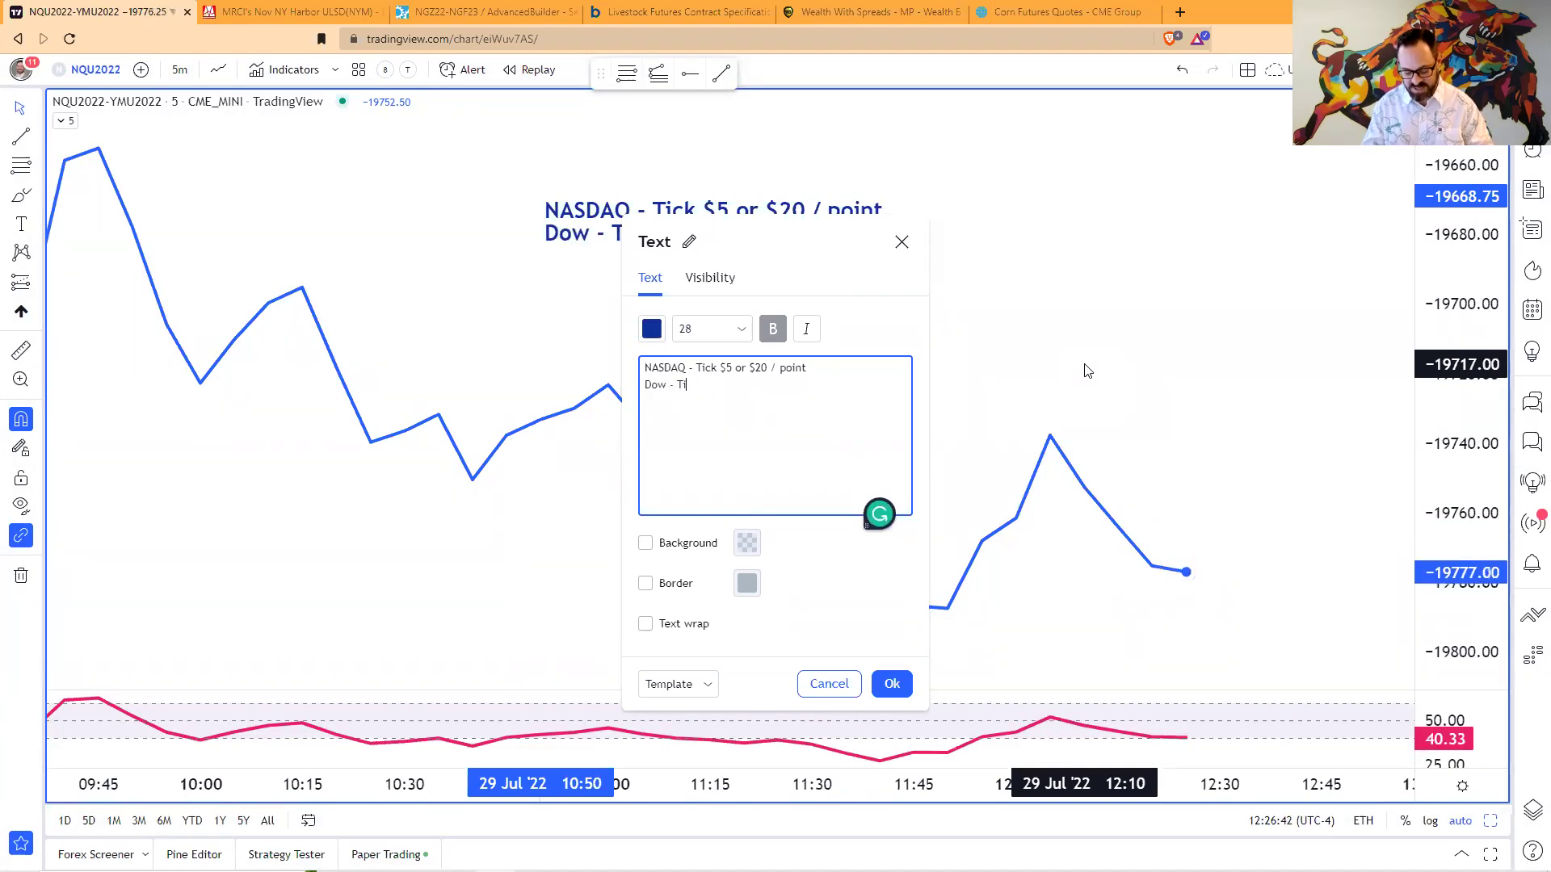
text(sk = $5)
key(BackSpace)
key(BackSpace)
key(BackSpace)
key(BackSpace)
key(BackSpace)
key(BackSpace)
key(BackSpace)
key(BackSpace)
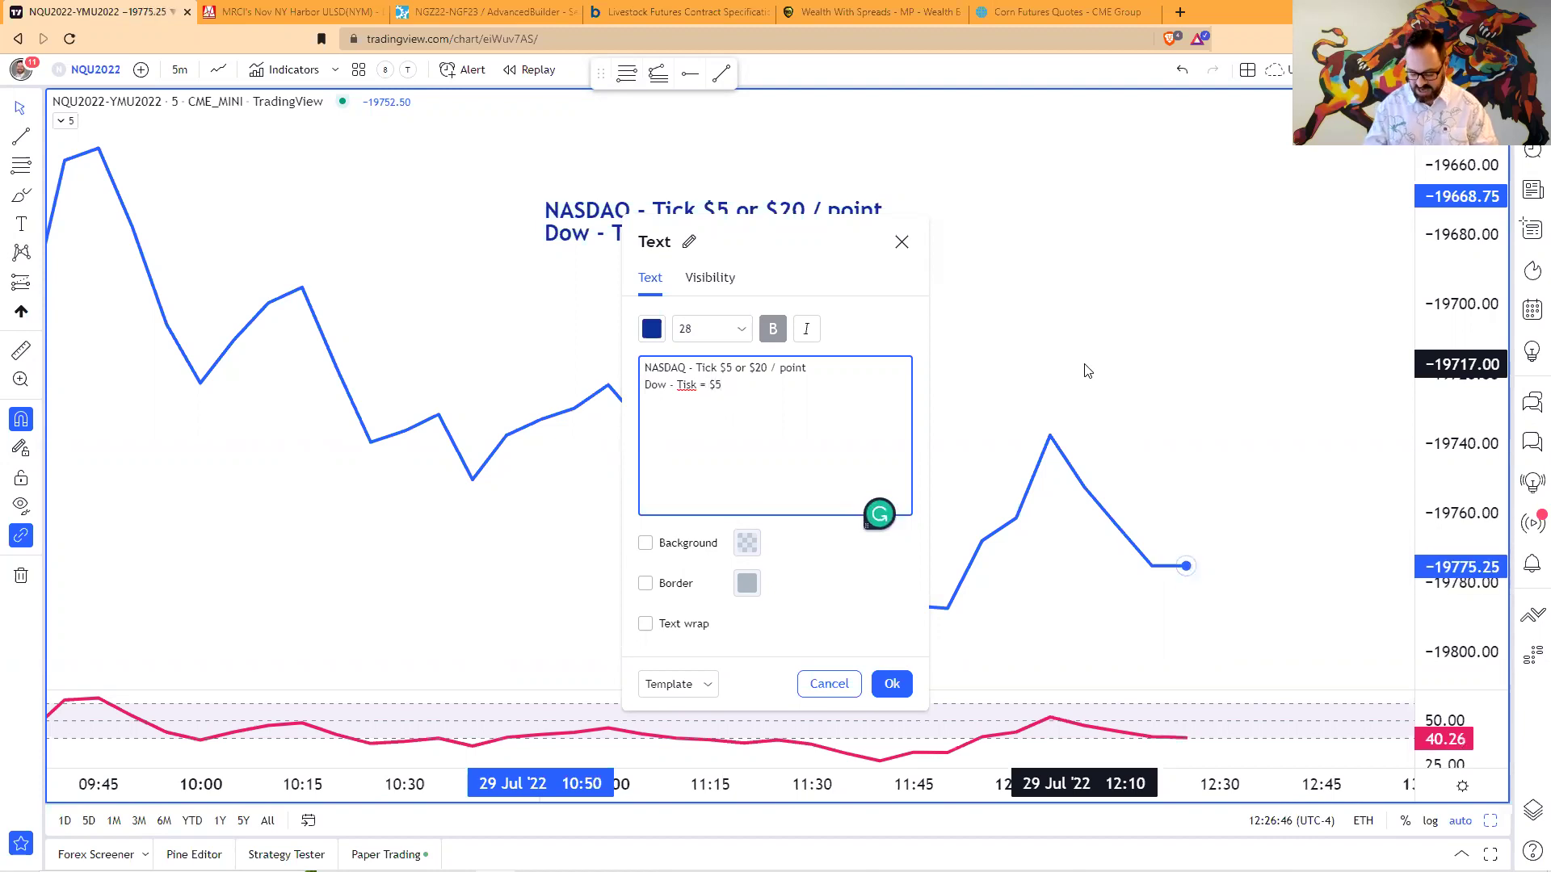
text(ck)
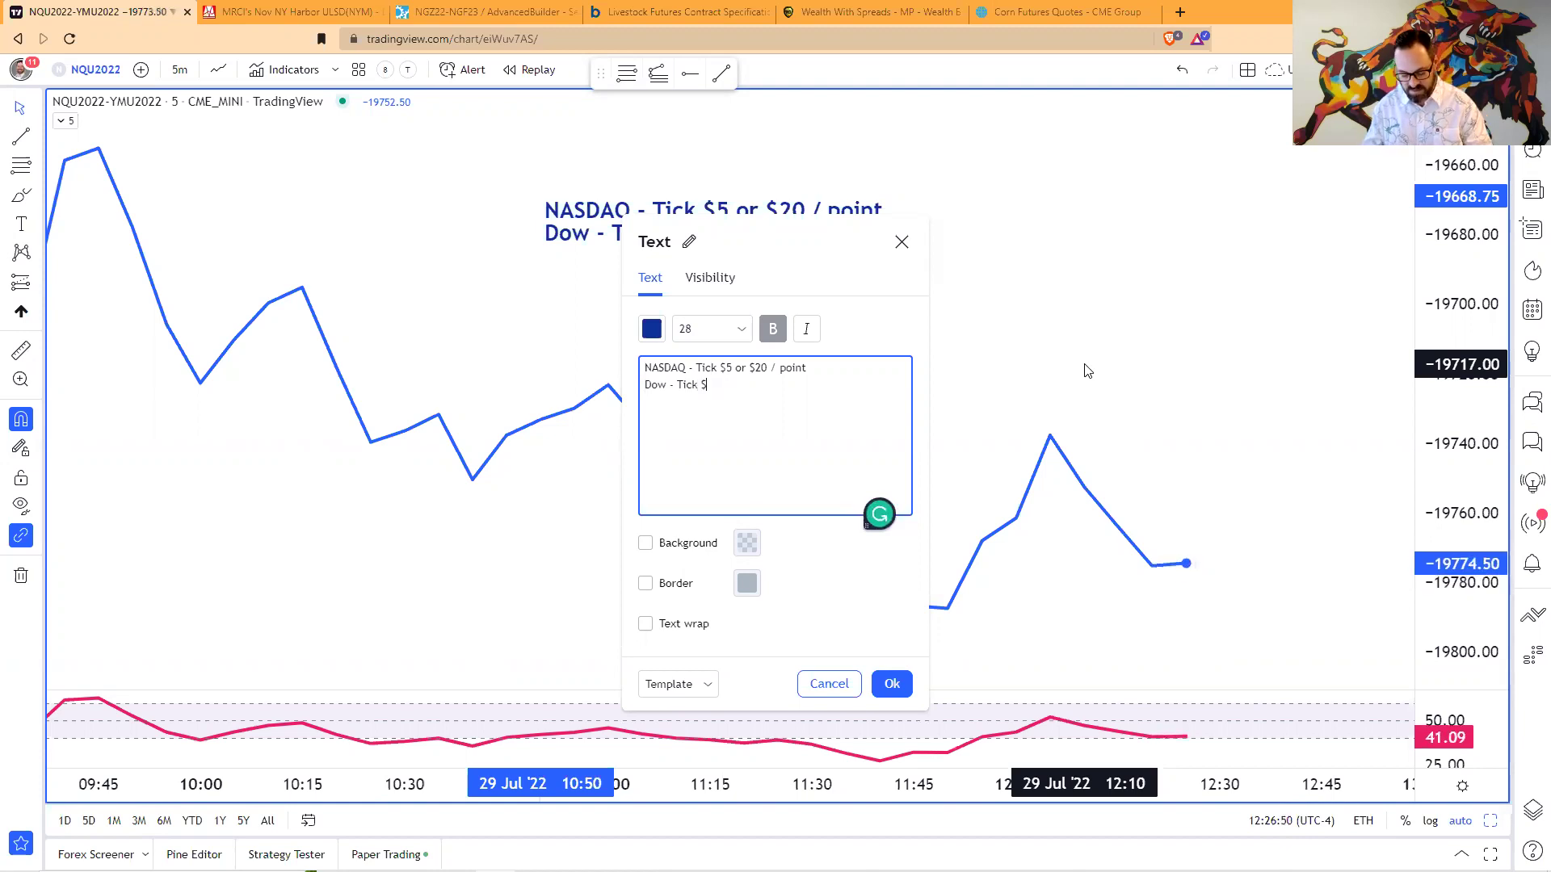
text( $5 /)
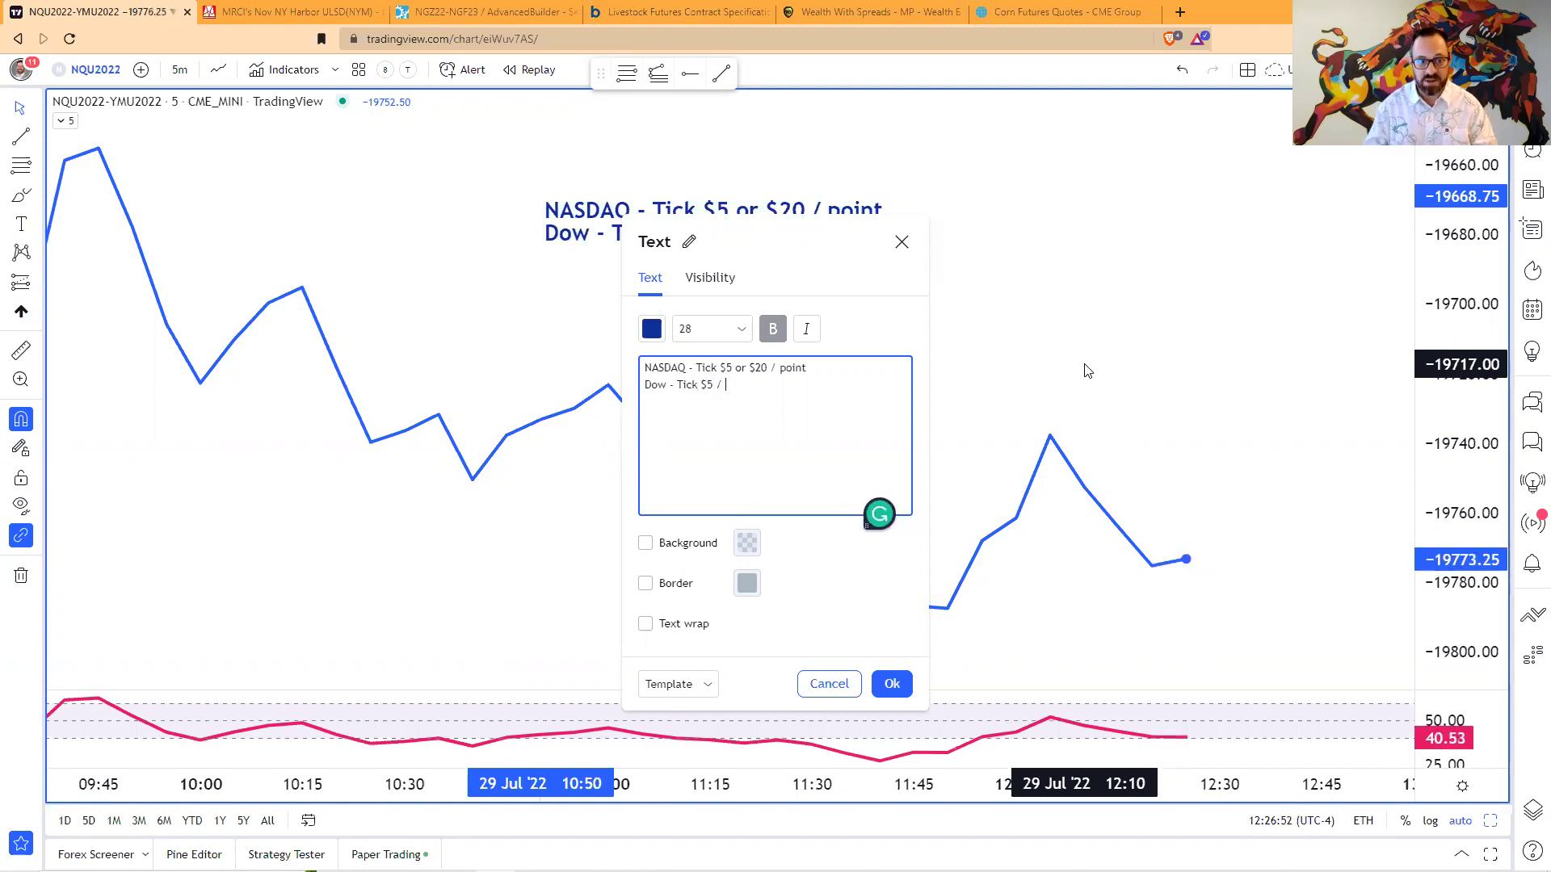
text($5)
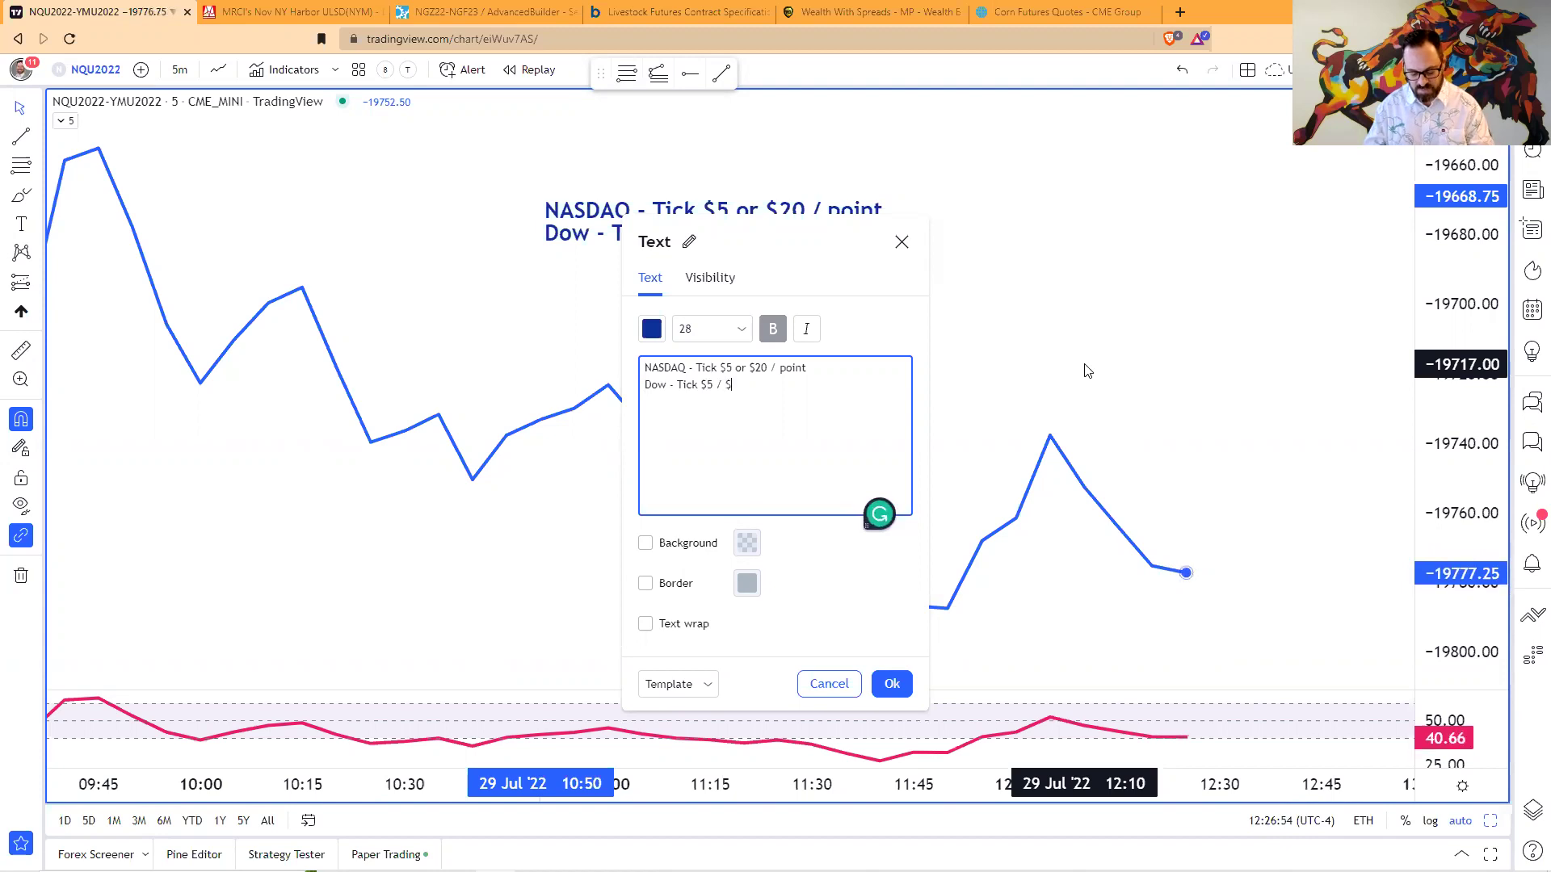
text( point)
key(Return)
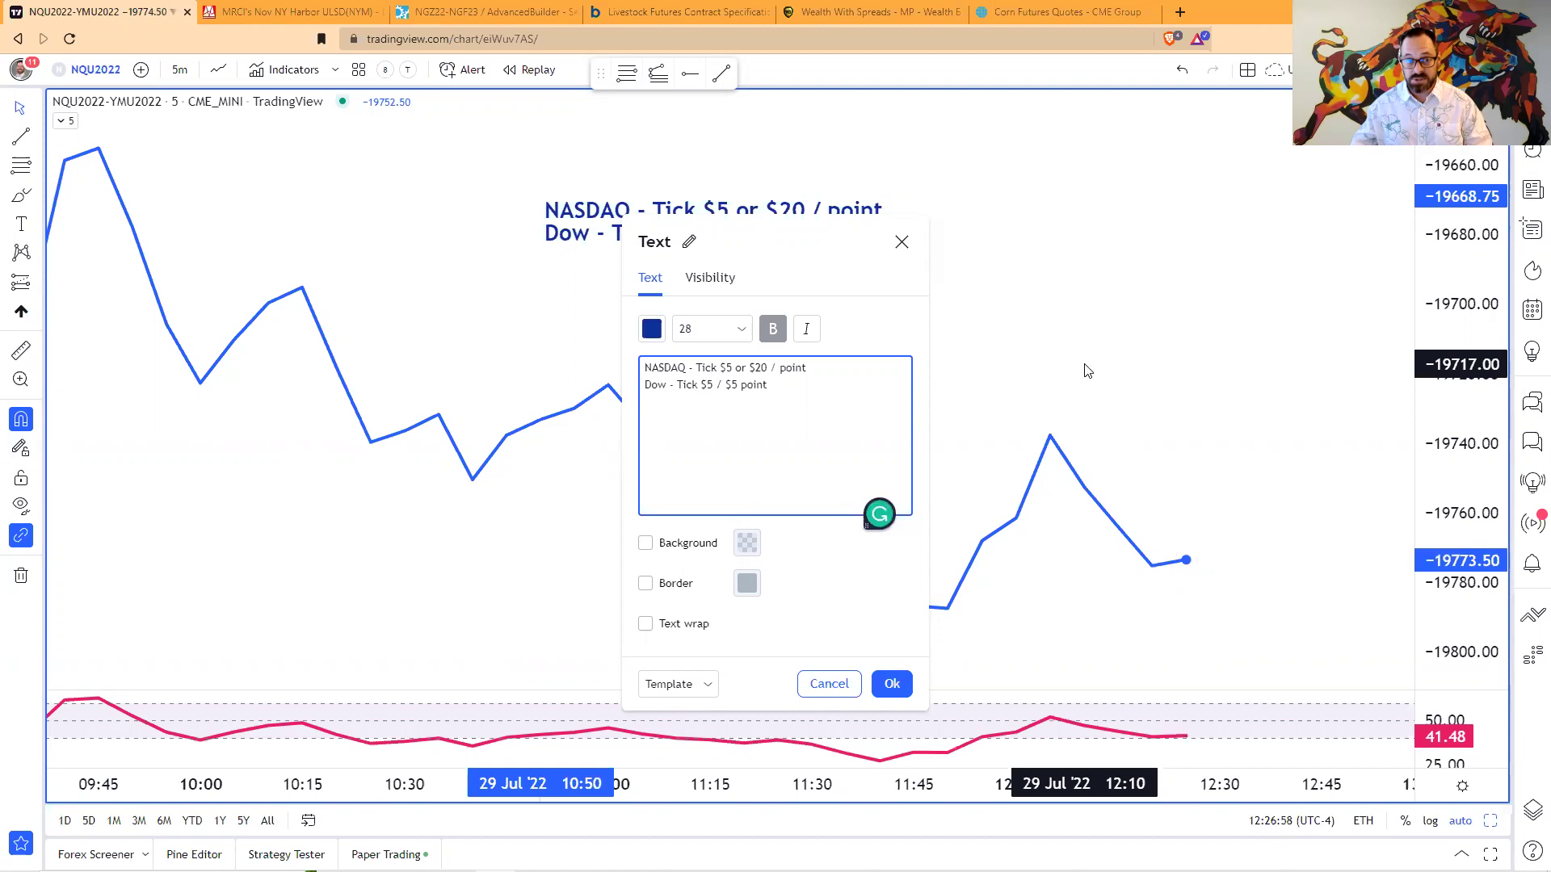
- Add the lines "Notional Value" and "Market Value - Price of the security on the chart" to the label and finish editing it
drag(734, 232, 1110, 188)
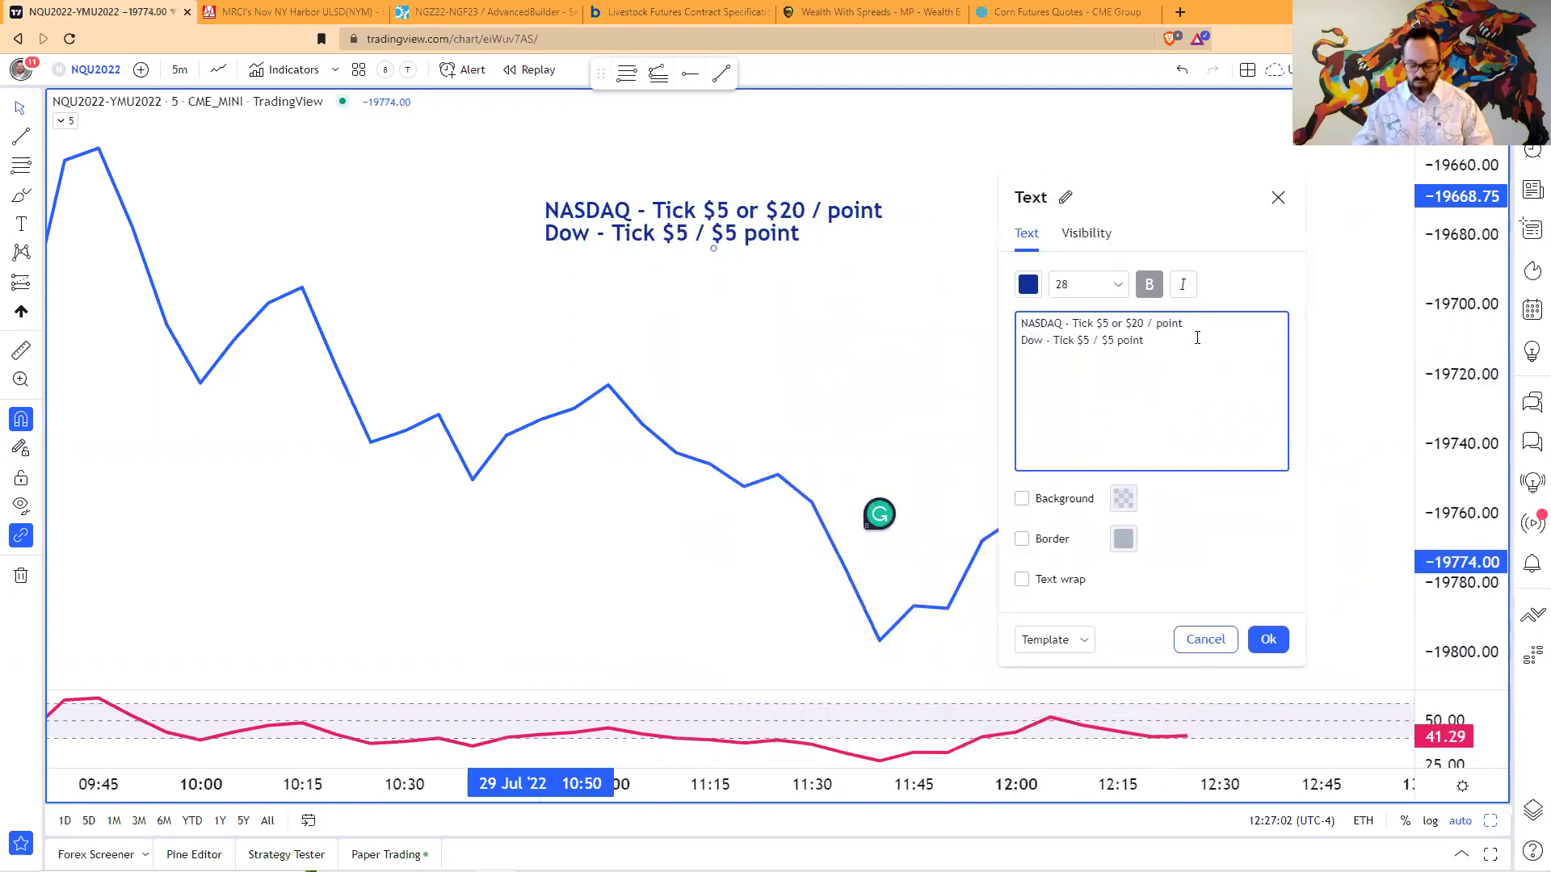
text(tio)
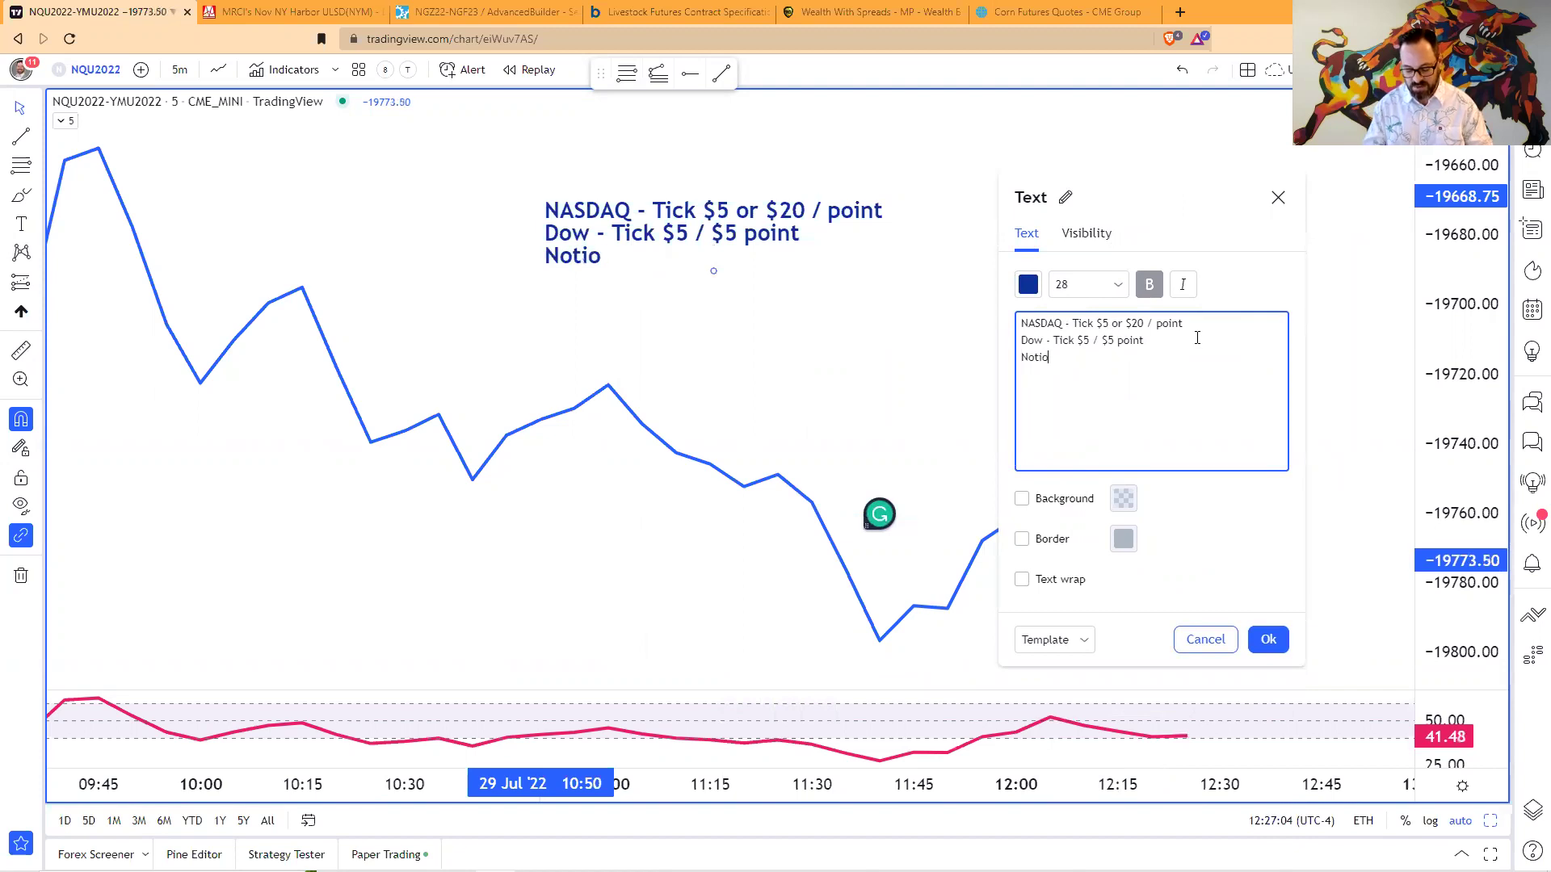
text(nal Value)
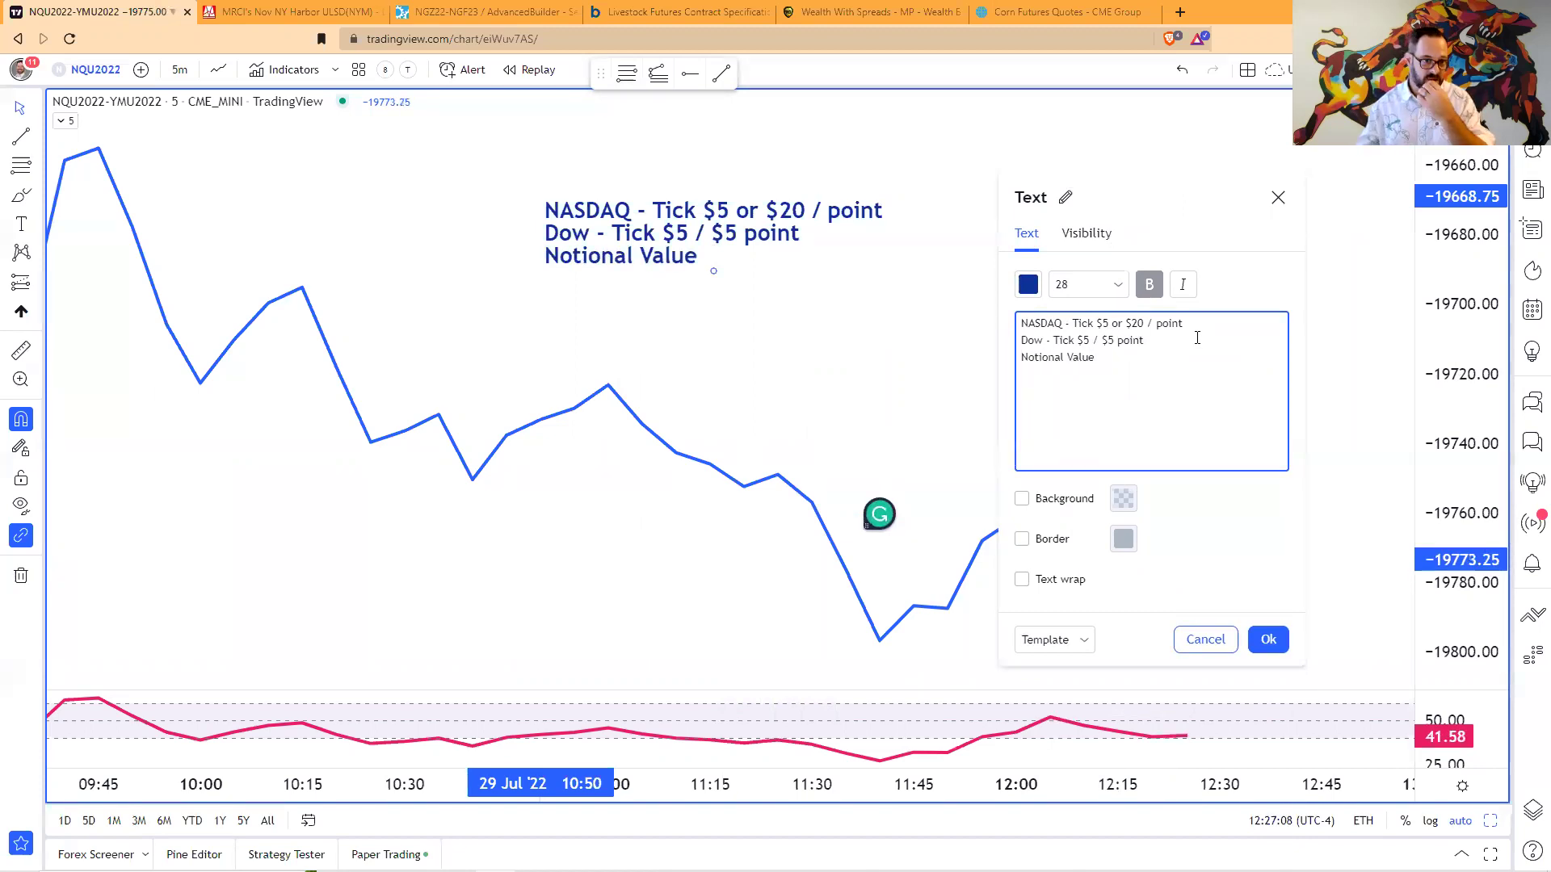
key(Return)
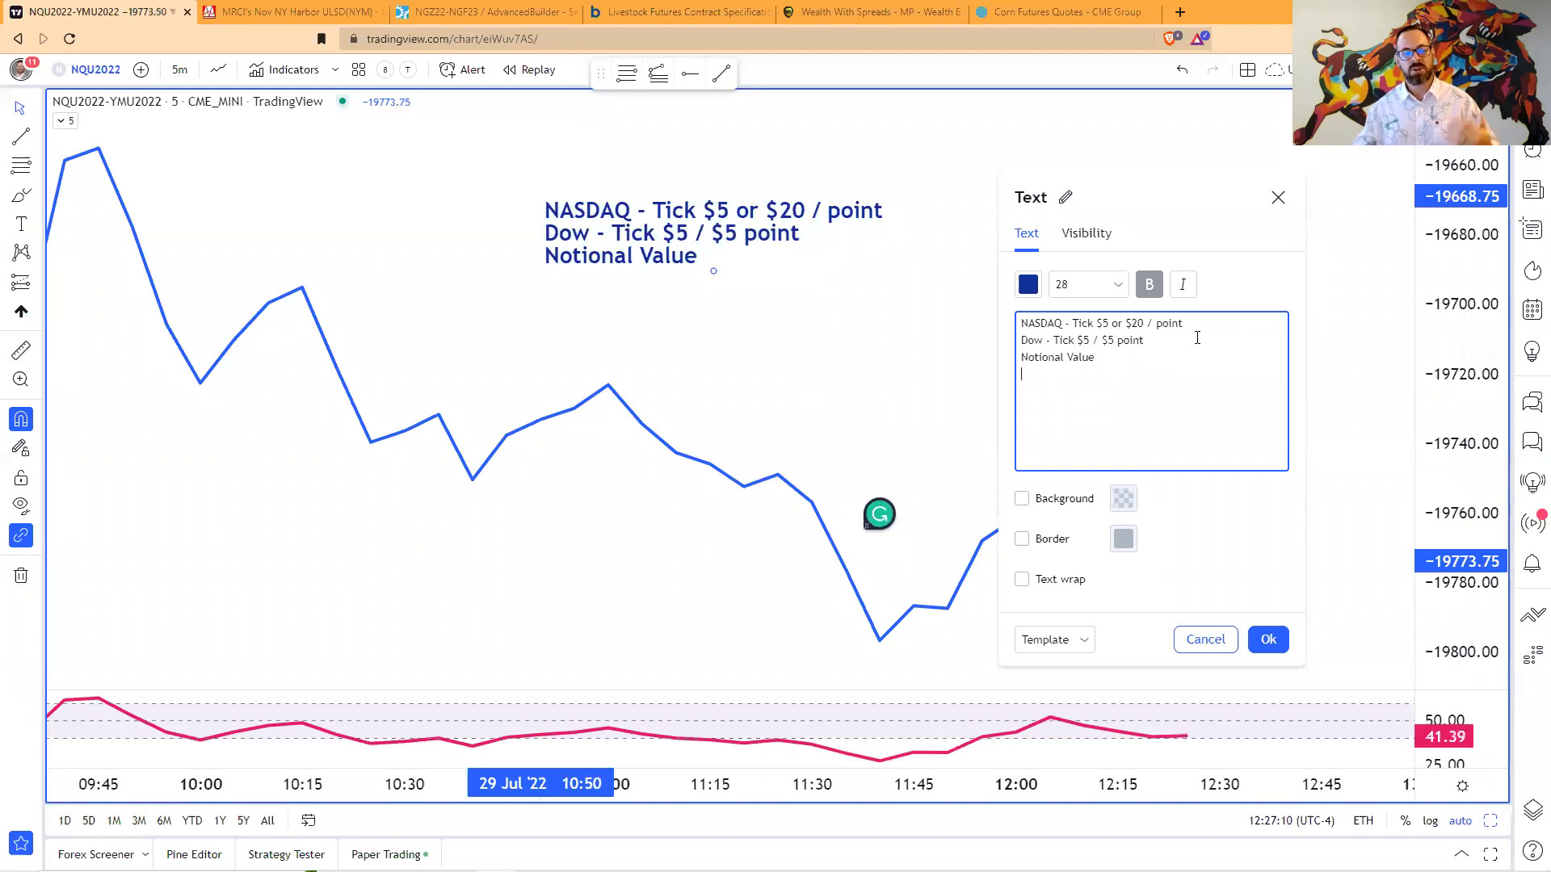
text(Mar)
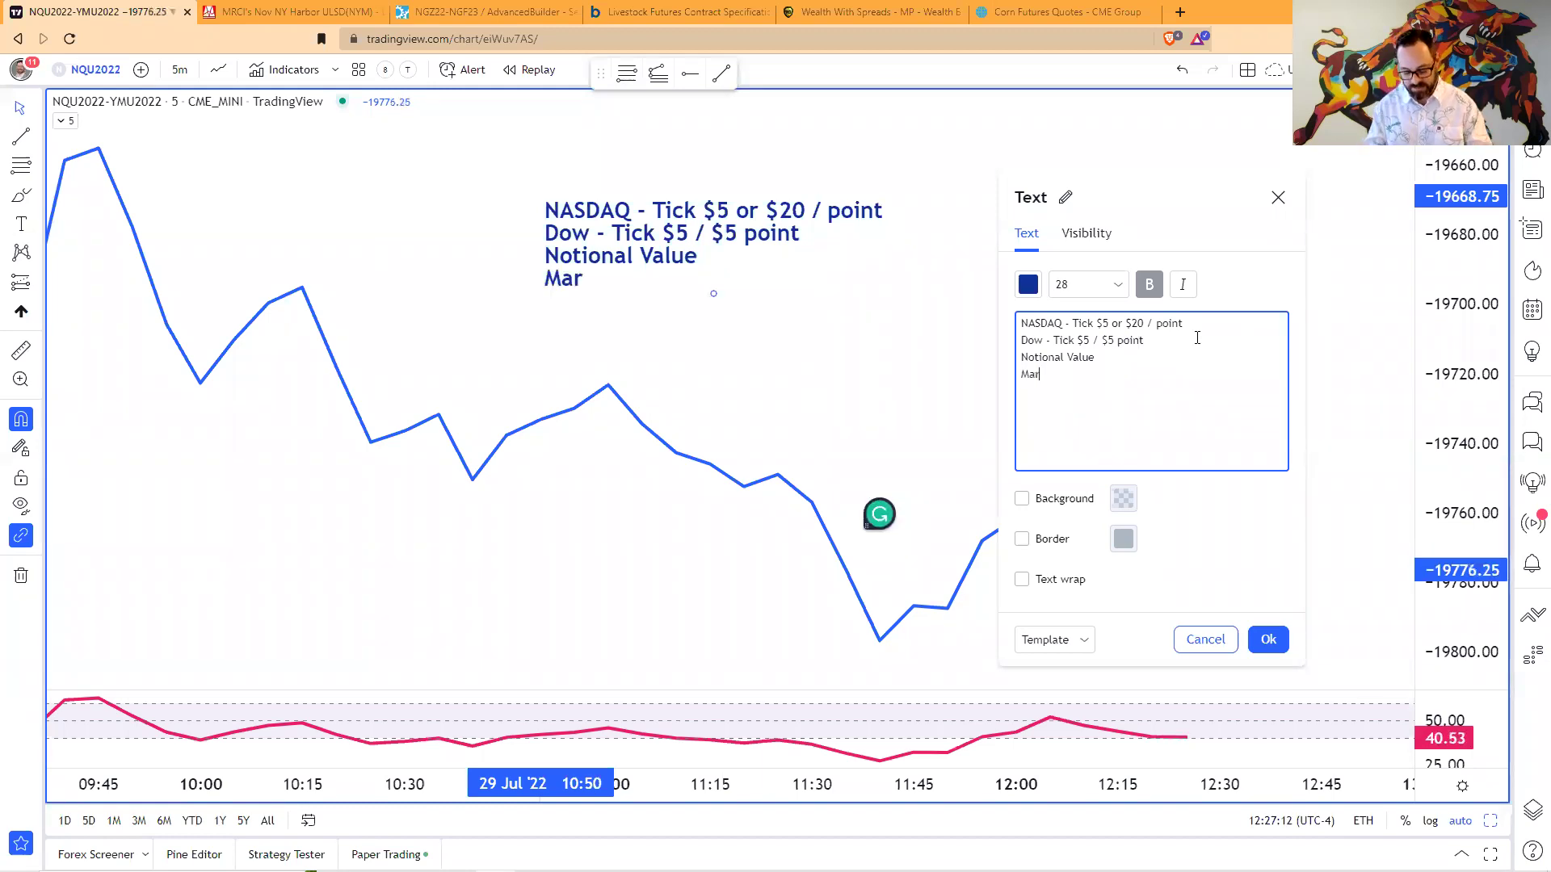
text(ket Value - Price of the security on th)
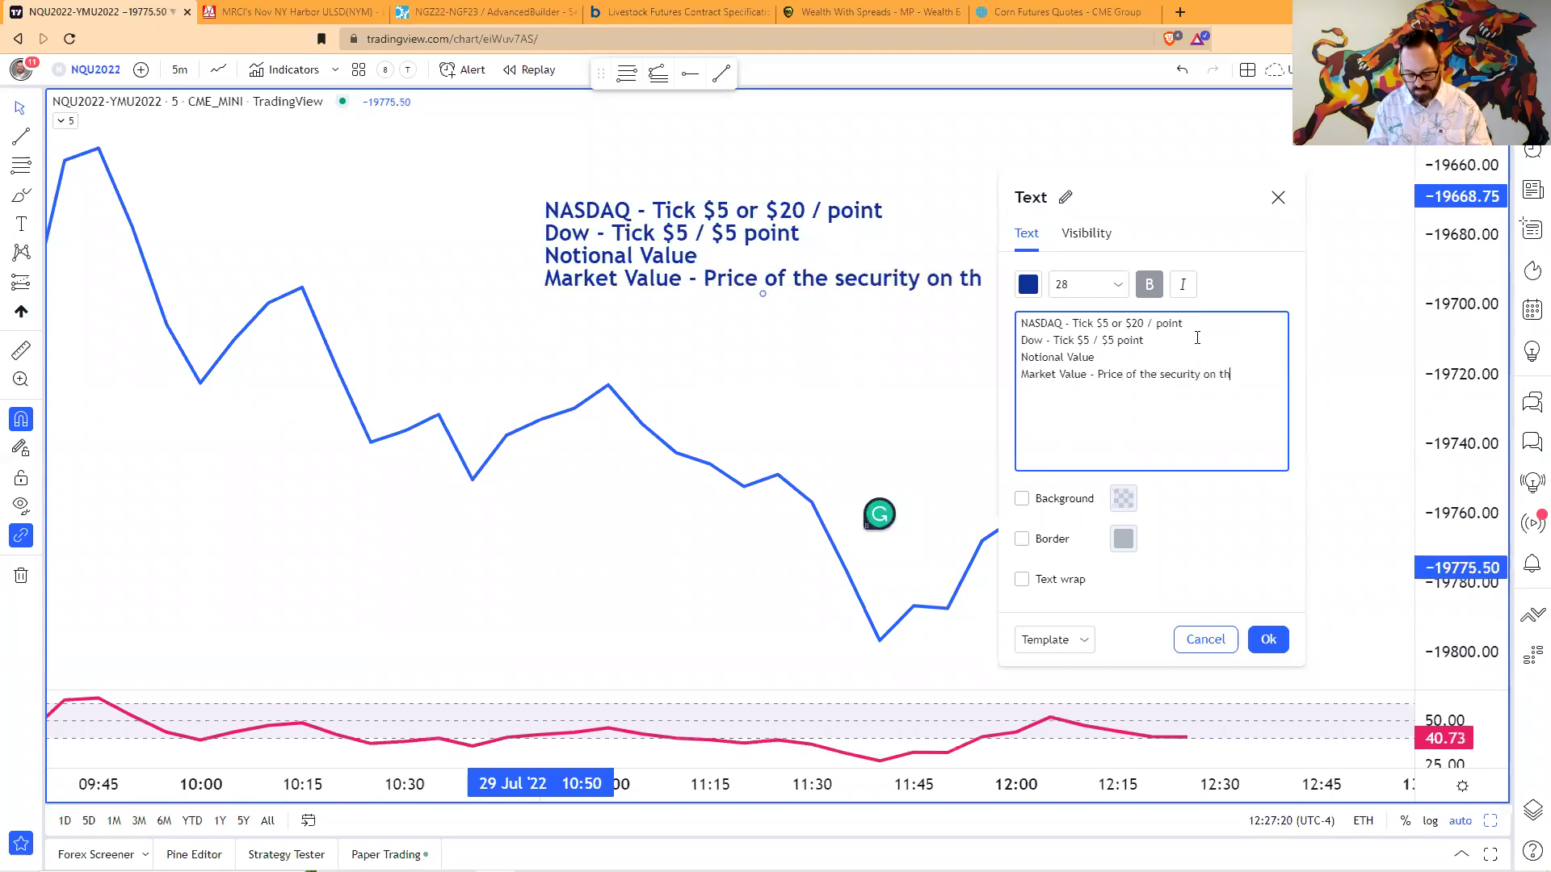
text(e chart)
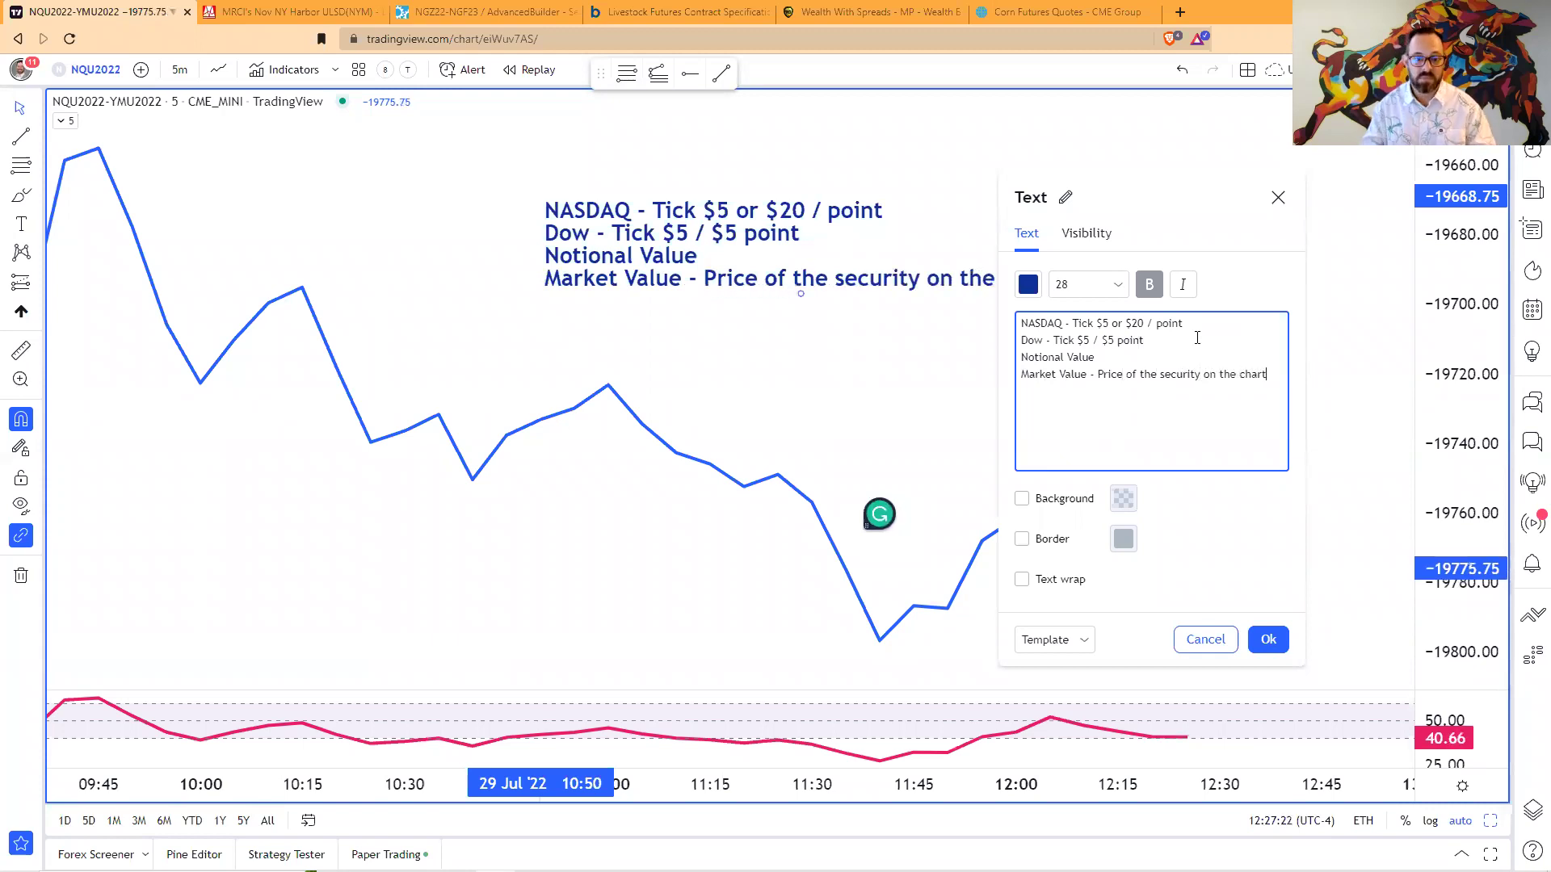
click(856, 458)
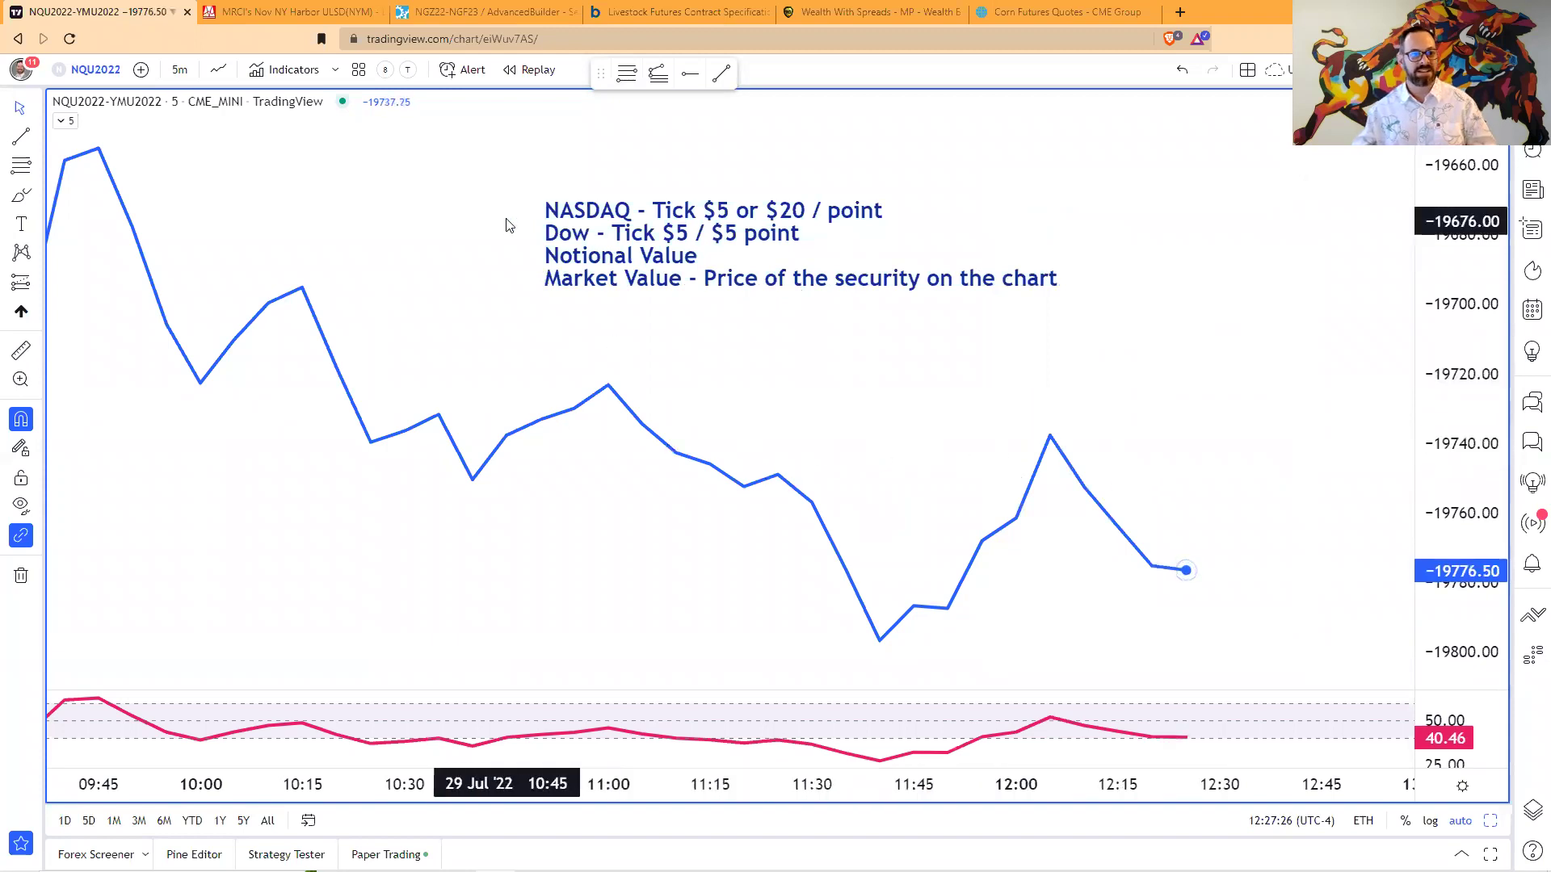
- Return to the four-chart layout, maximize the S&P 500 Index chart and load the symbol NQU2022 in it
key(shift+f)
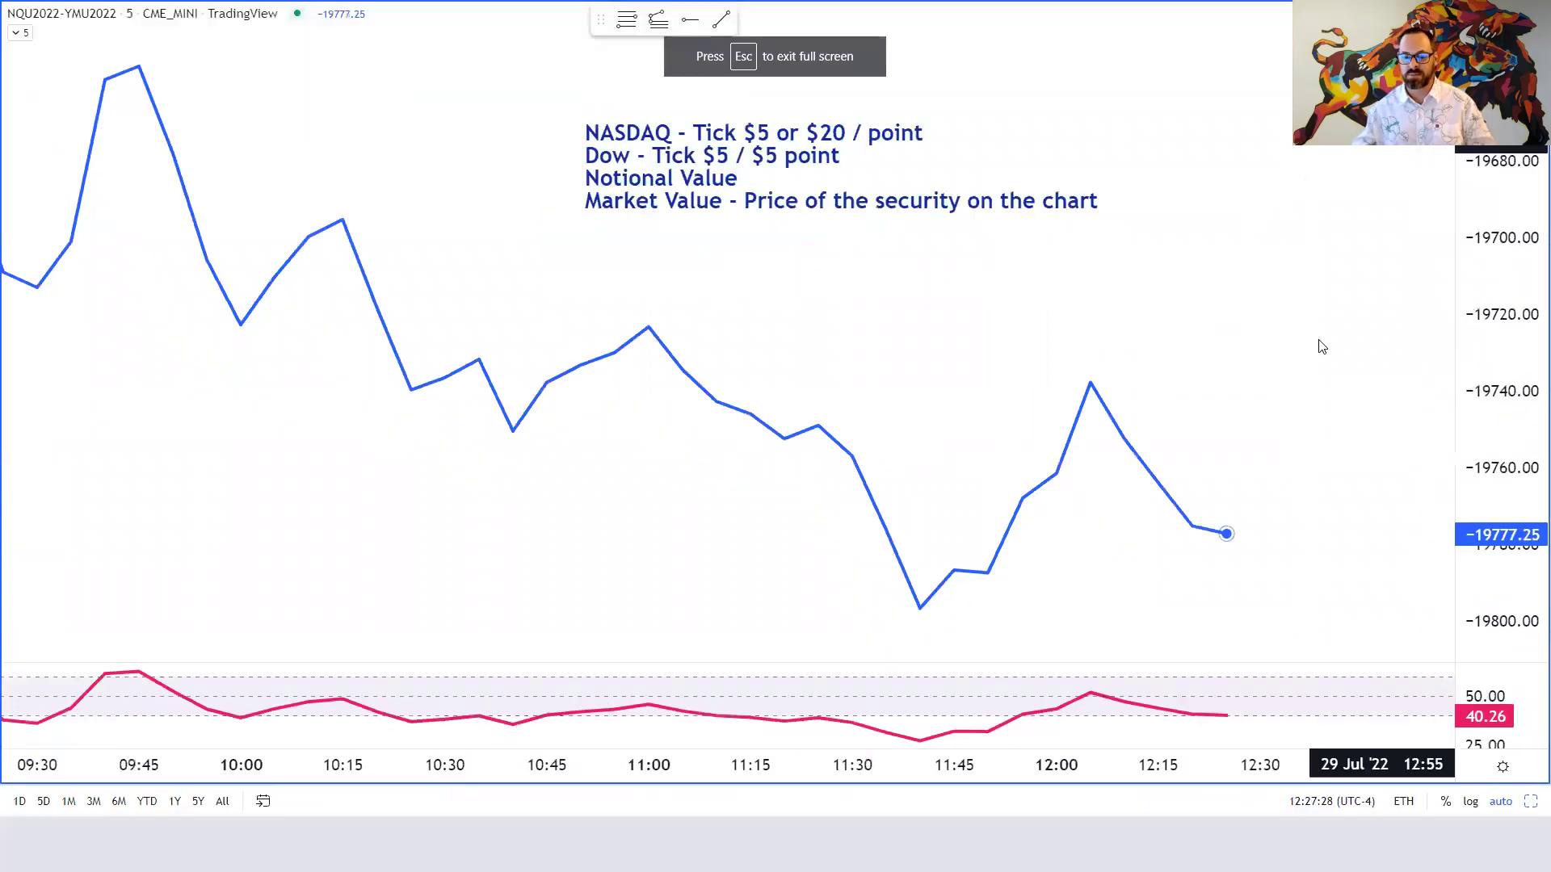
key(Escape)
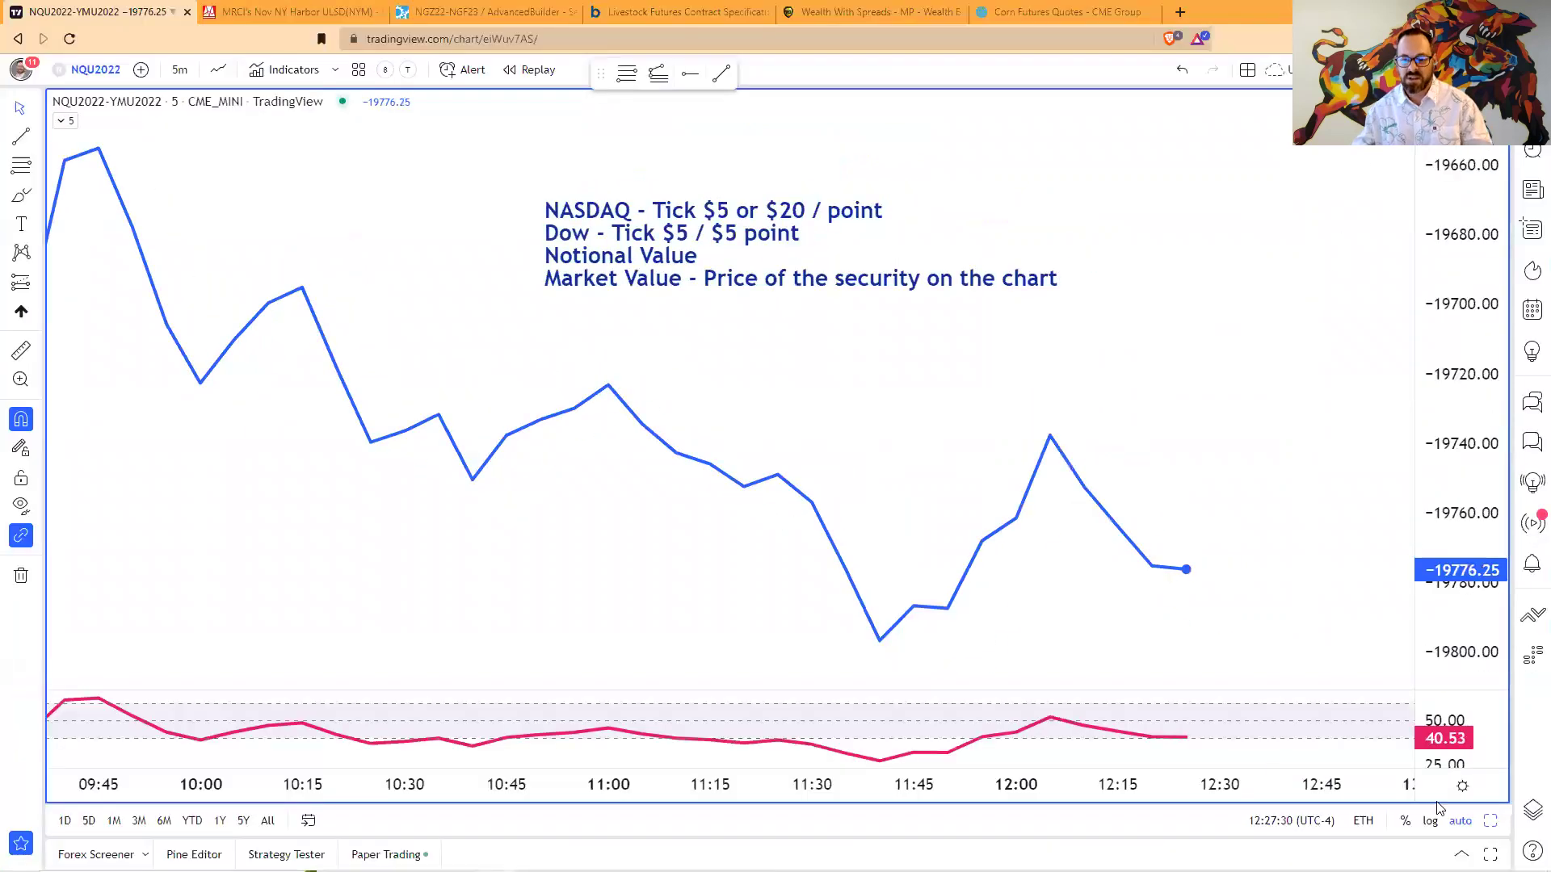
key(alt+Return)
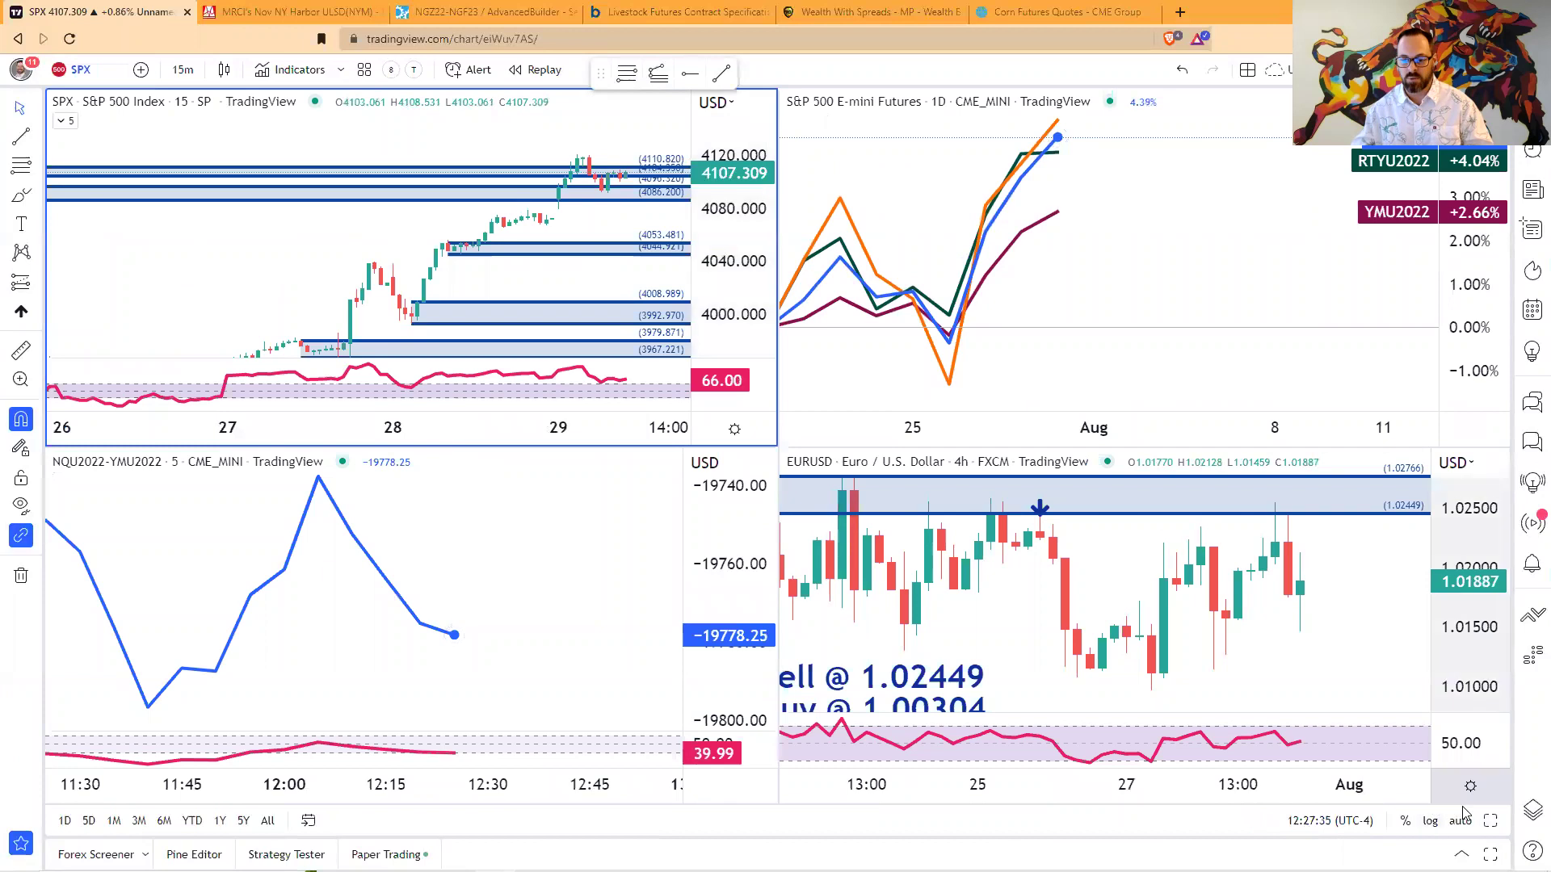
key(alt+Return)
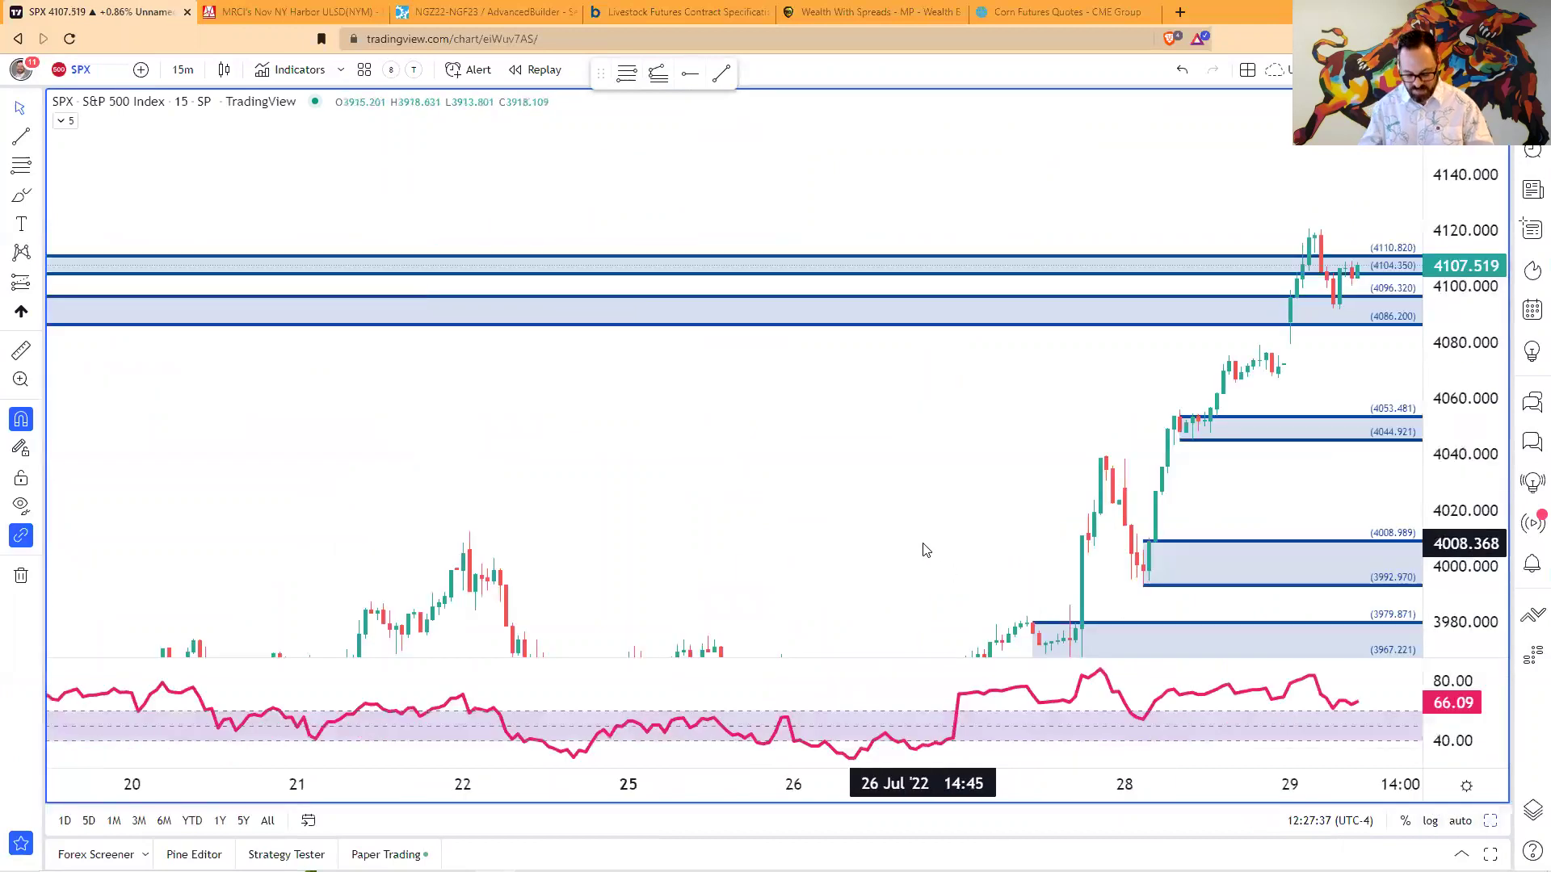
text(NQU2022)
key(Return)
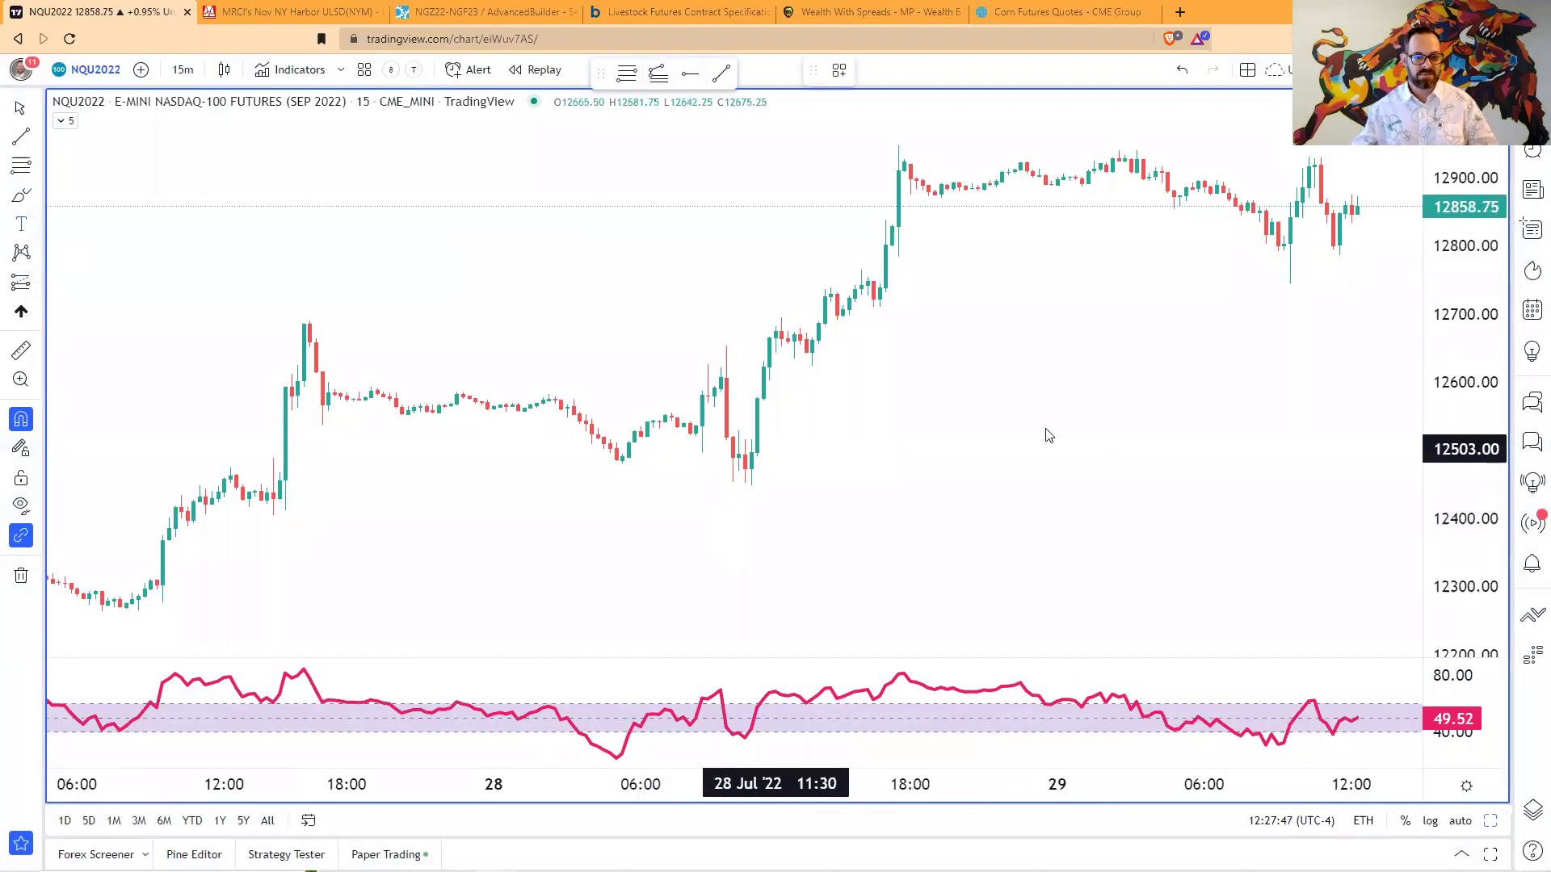
- Place a text label below the candles near 28 Jul 19:45 with the first line "NQ Market Value - 12860"
click(957, 436)
text(N)
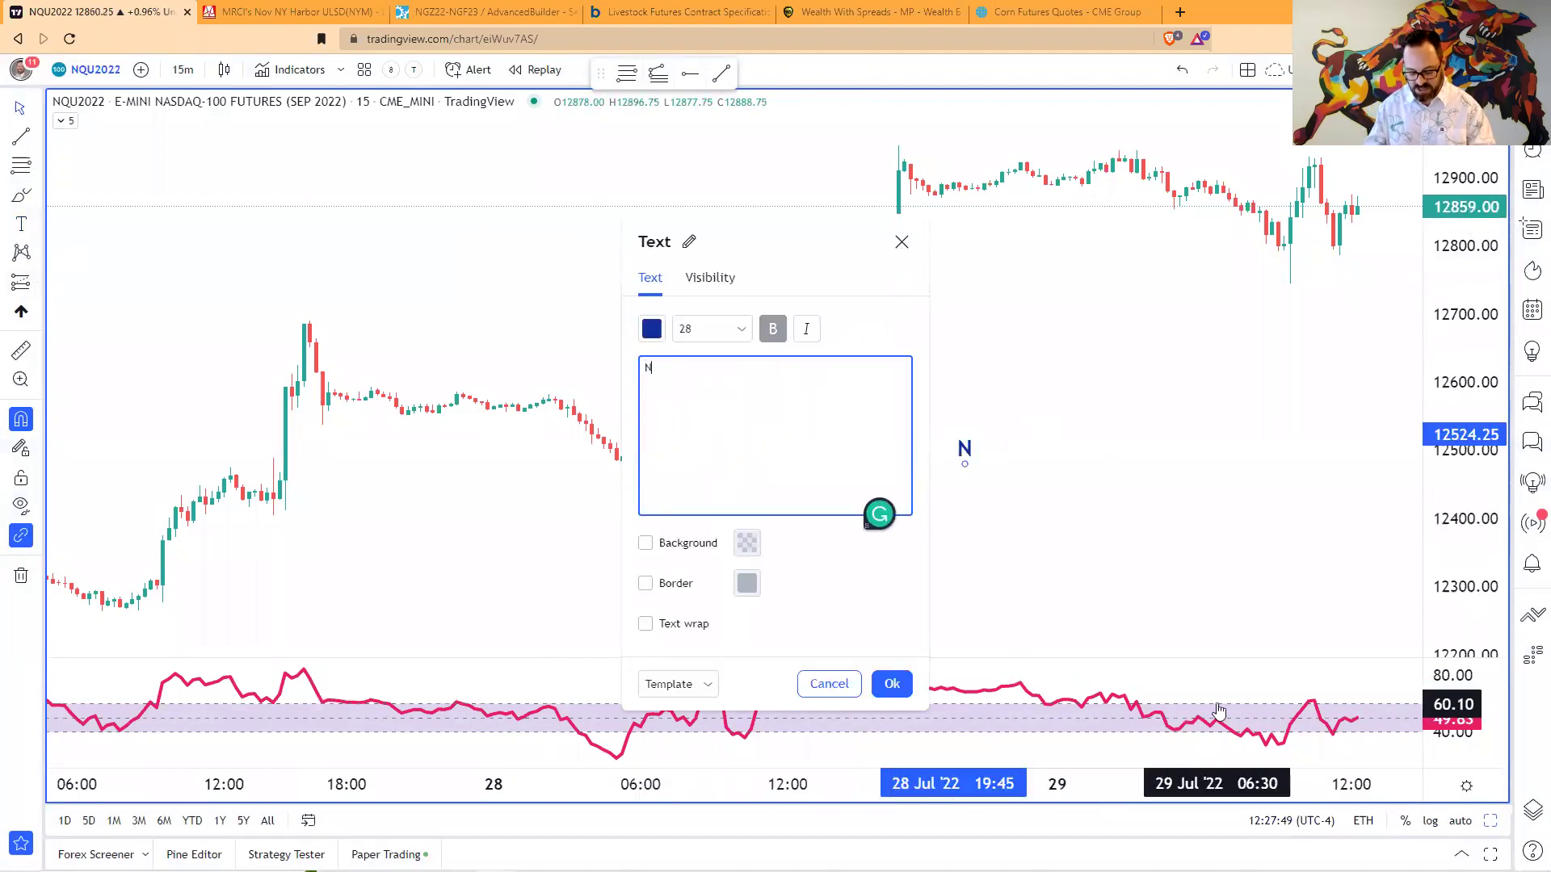
text(Q Market )
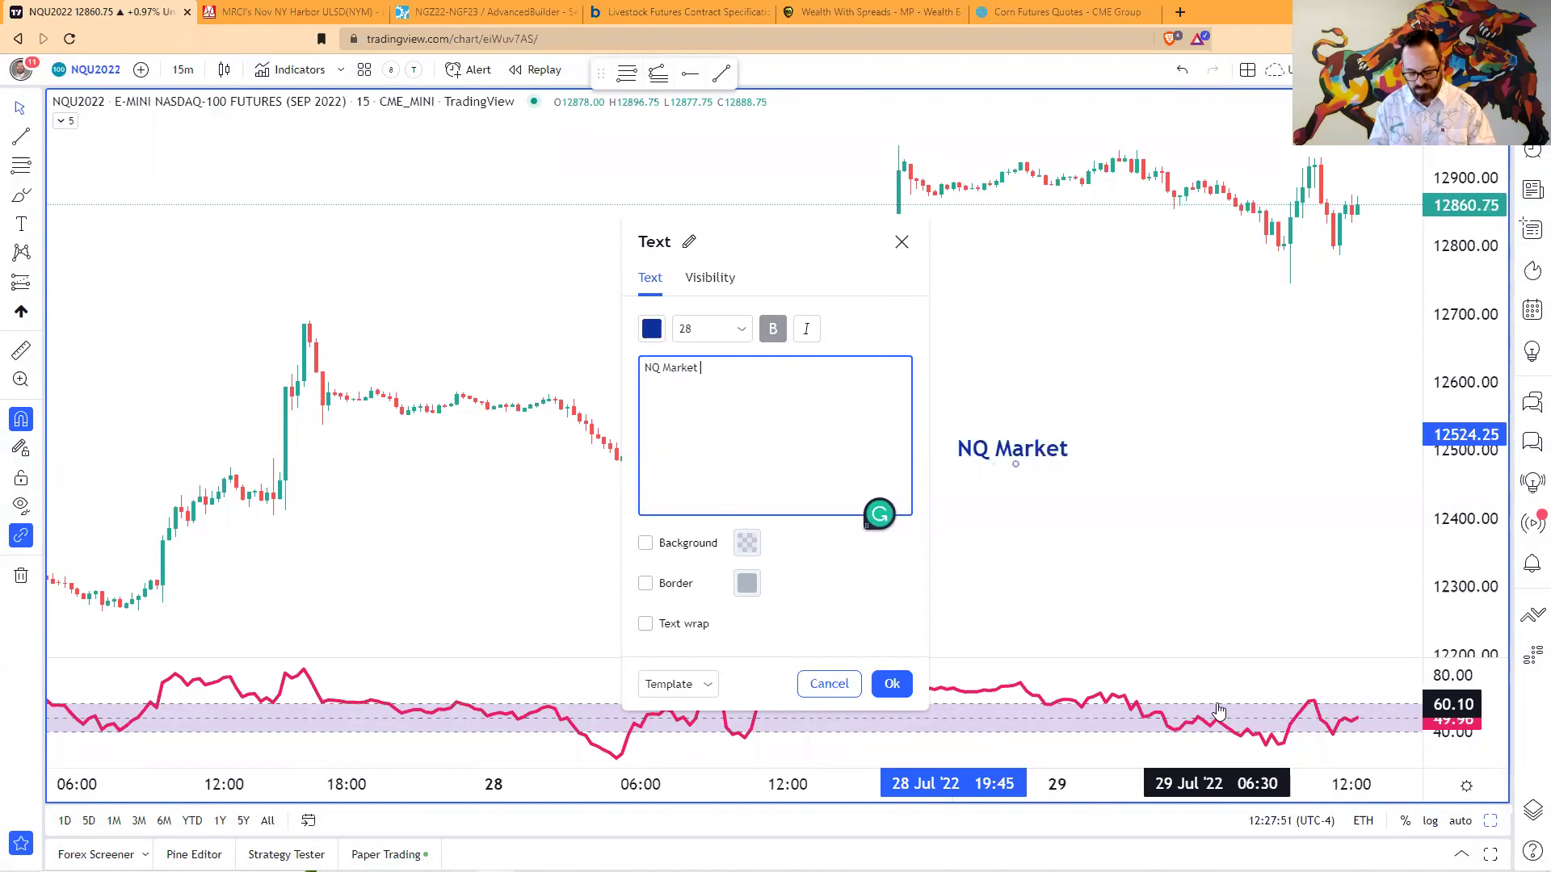
text(Value -)
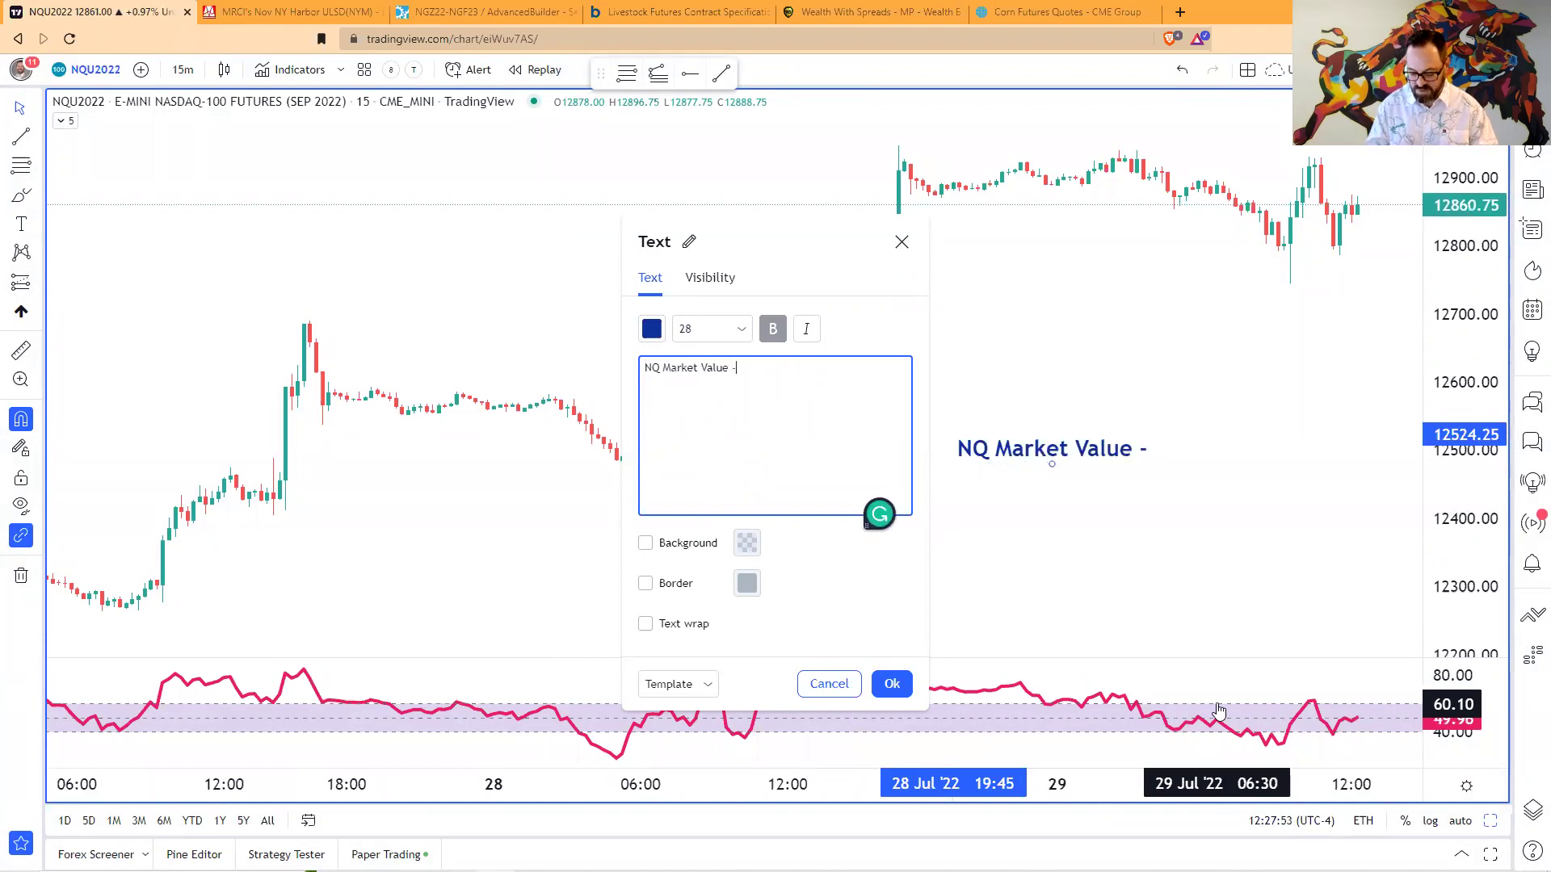
text( 12360)
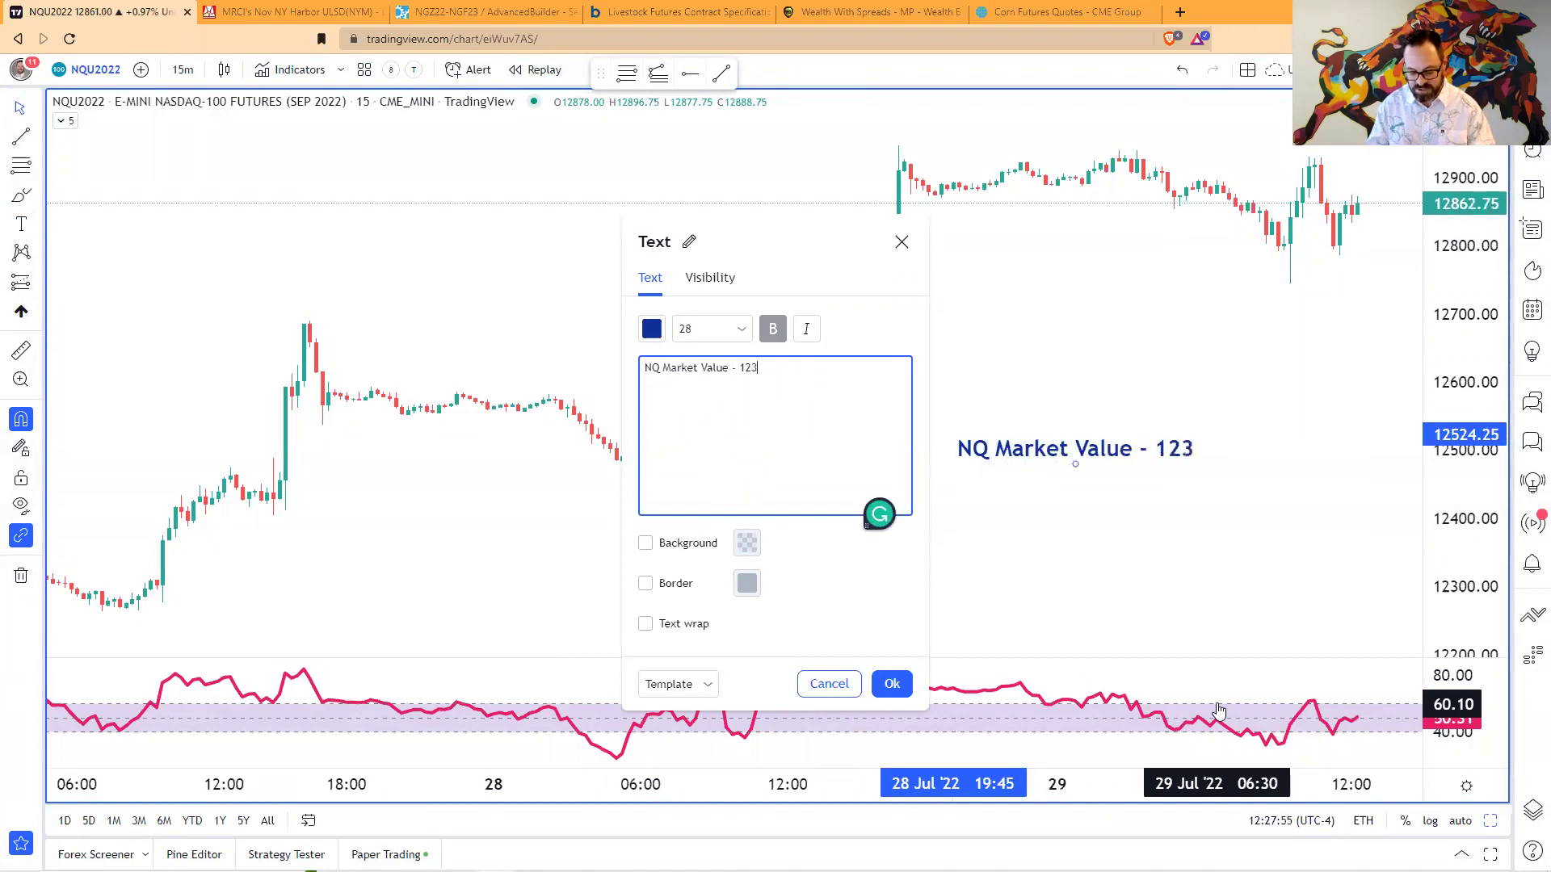
key(BackSpace)
key(BackSpace)
key(BackSpace)
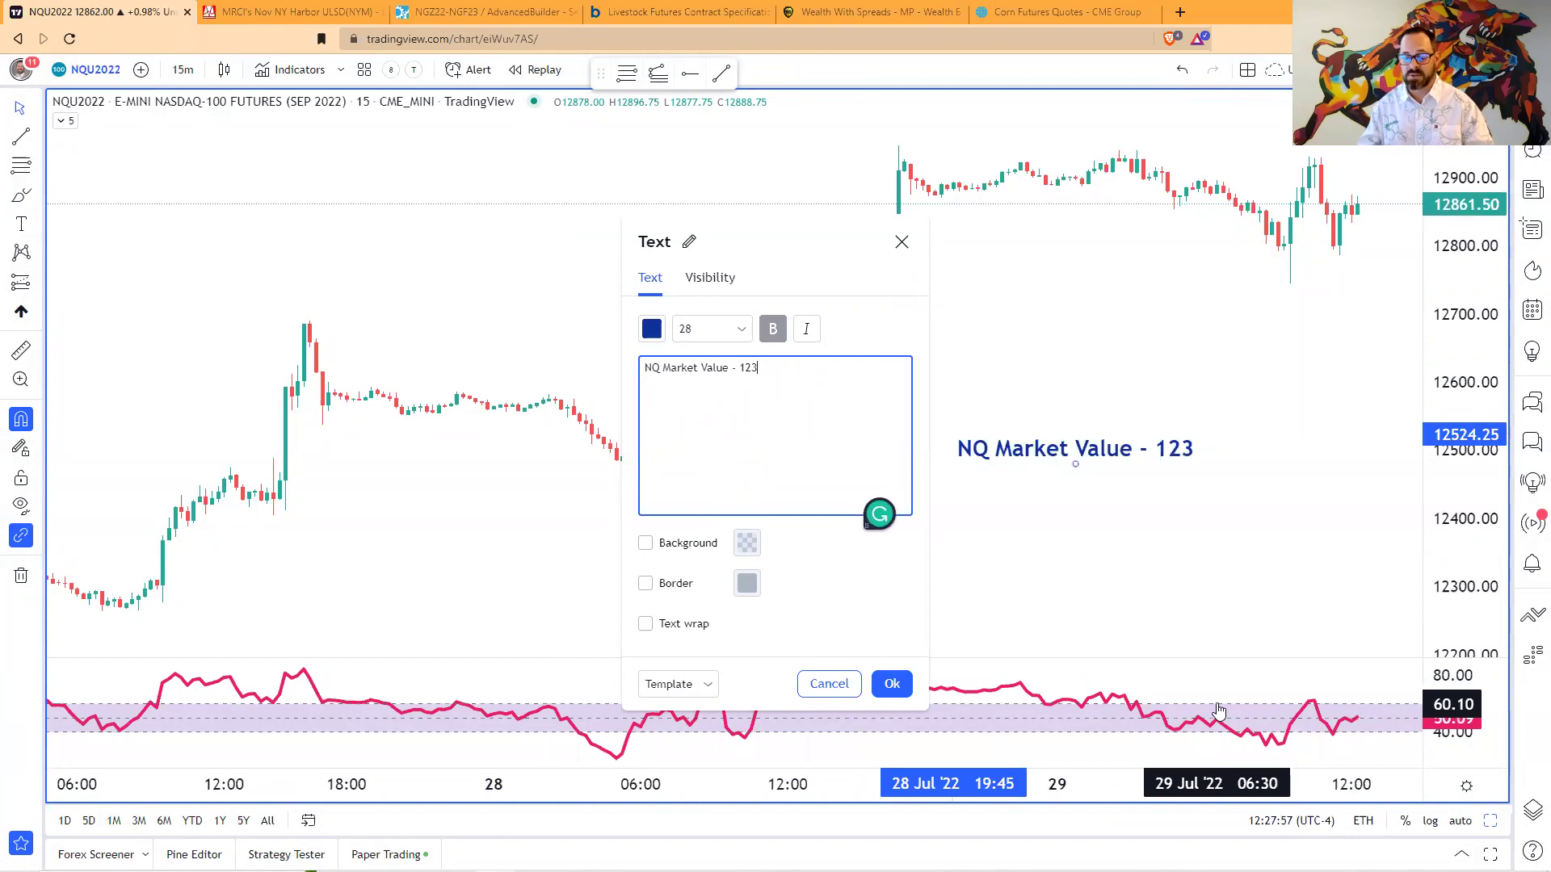
text(8)
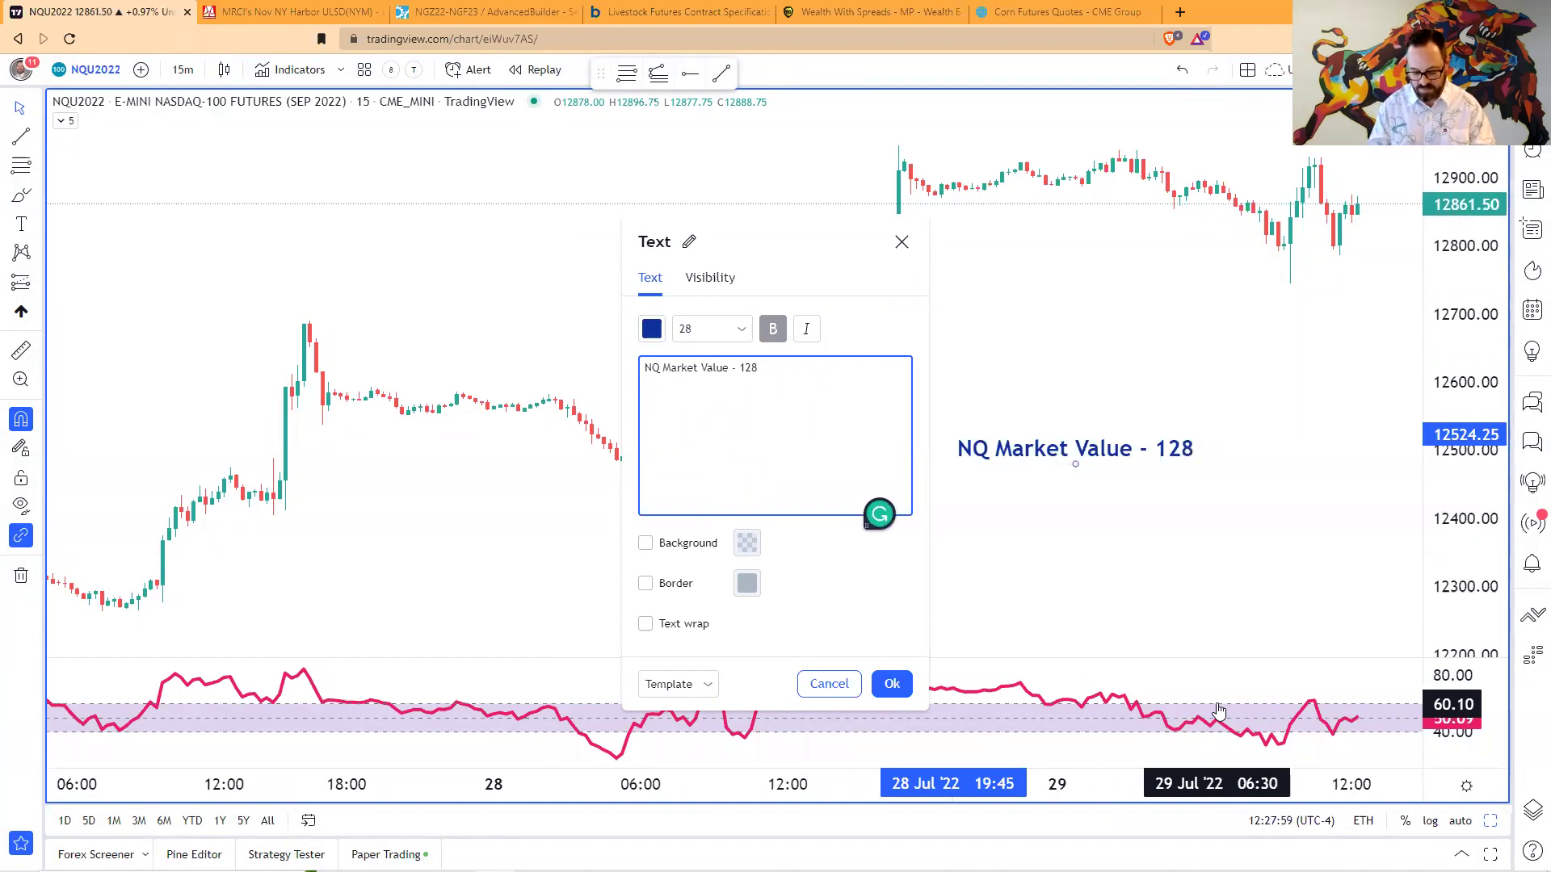
text(60 )
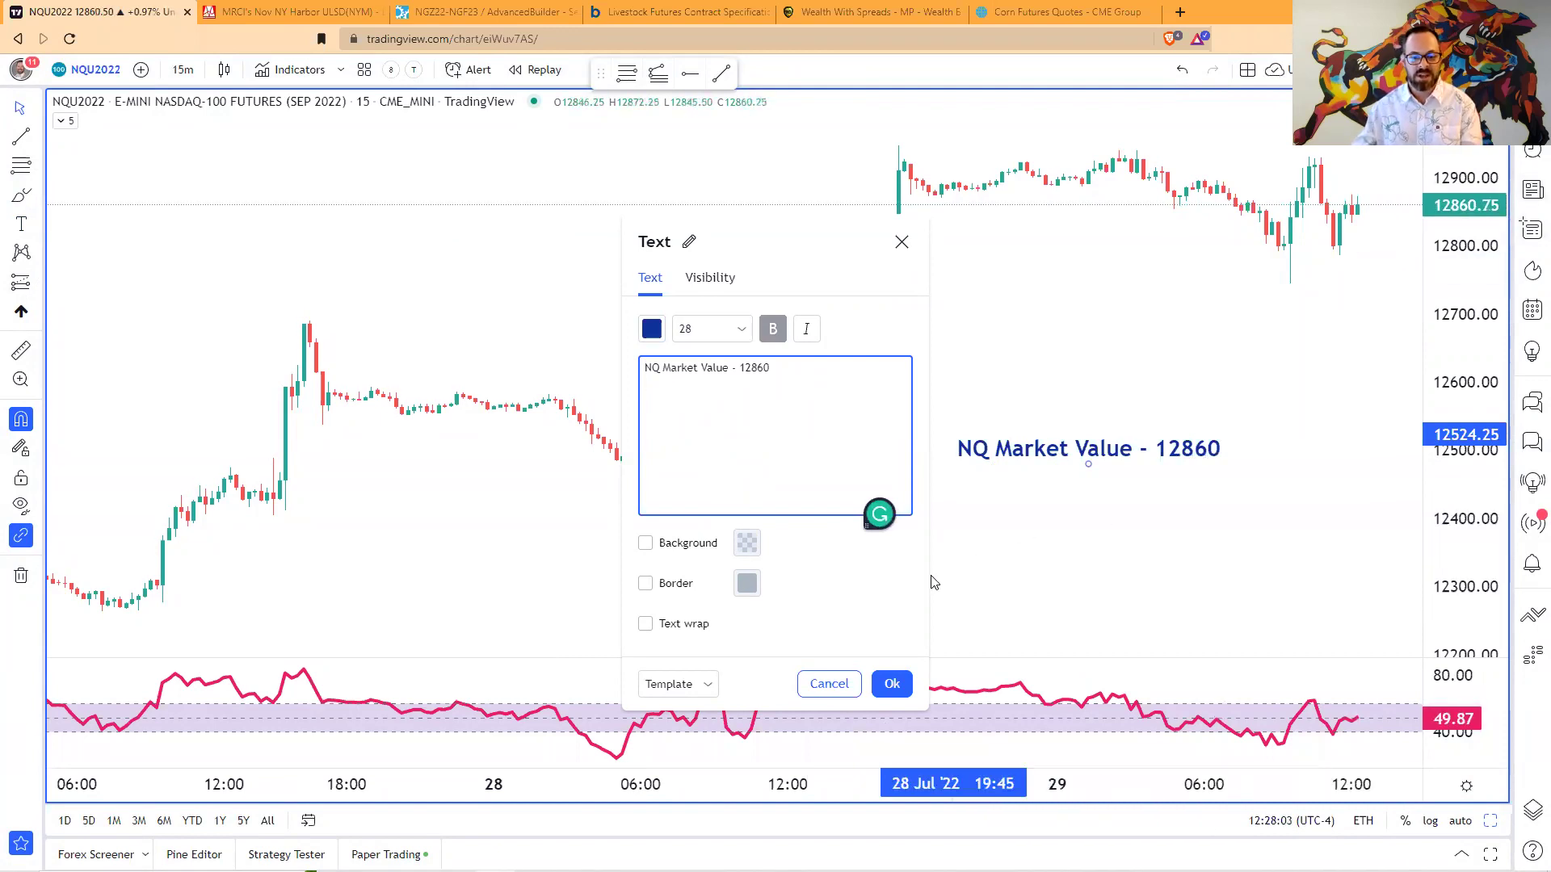
- Add a second line reading "Notional Value = Market Value x Point value" to the NQ label
text(Notional Value)
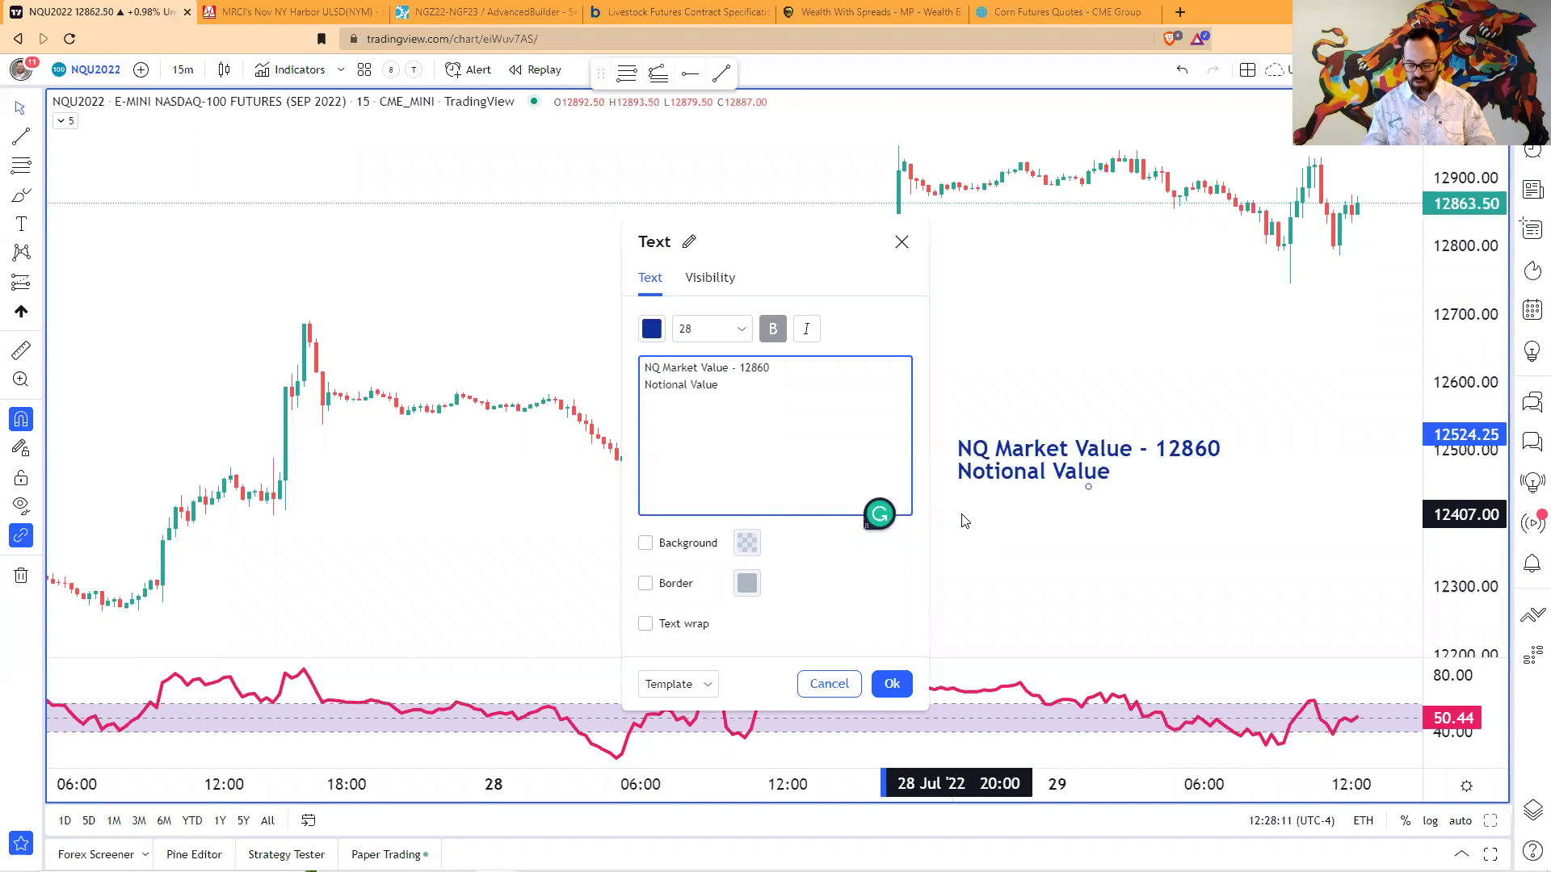
text( = M)
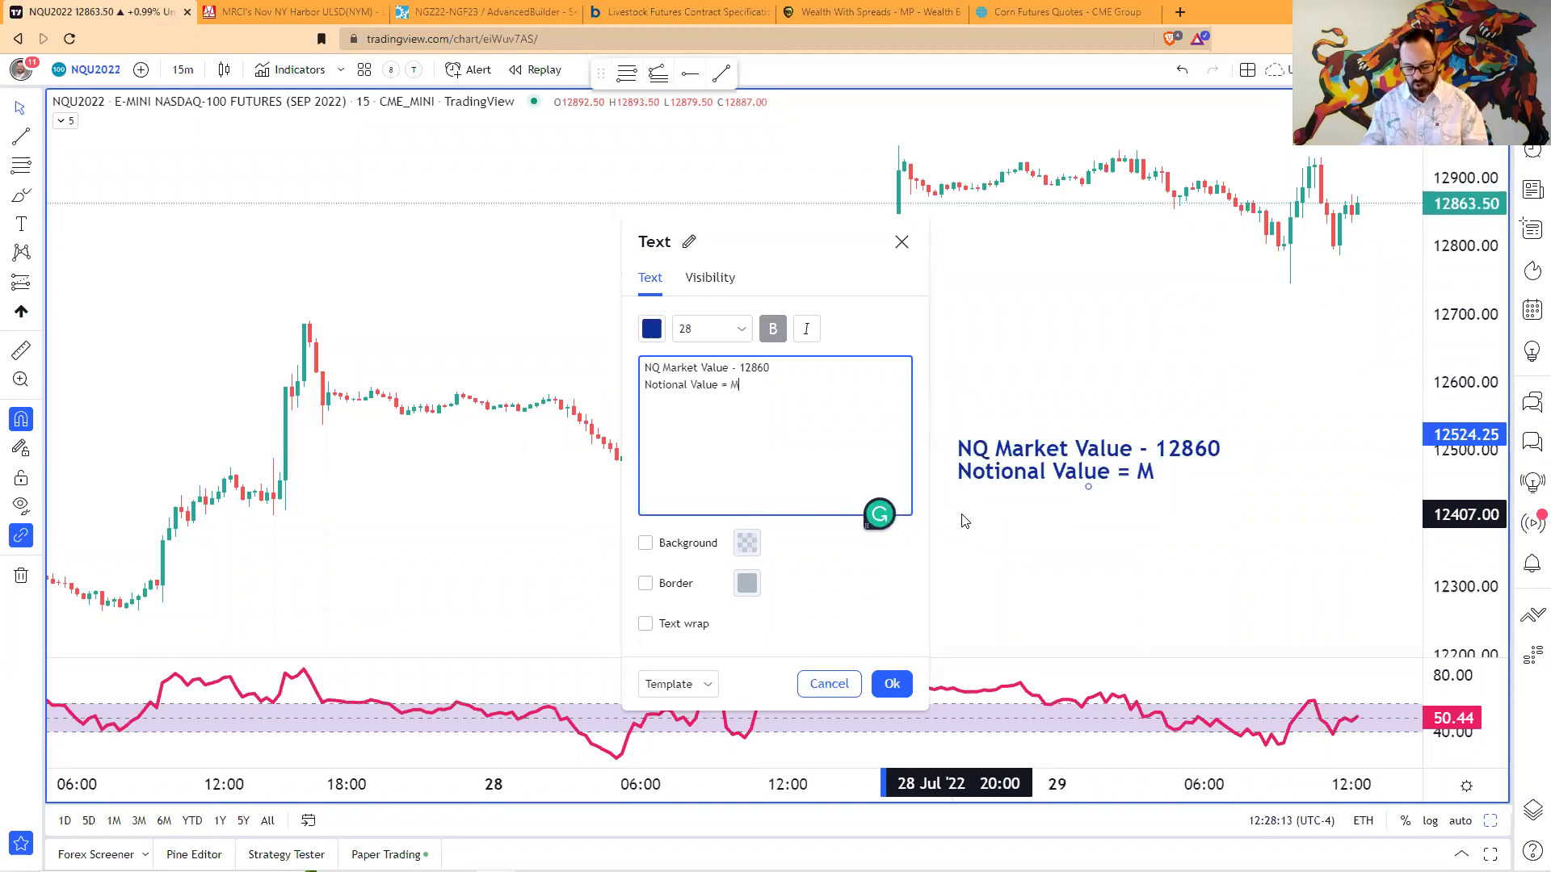
text(arket Valu)
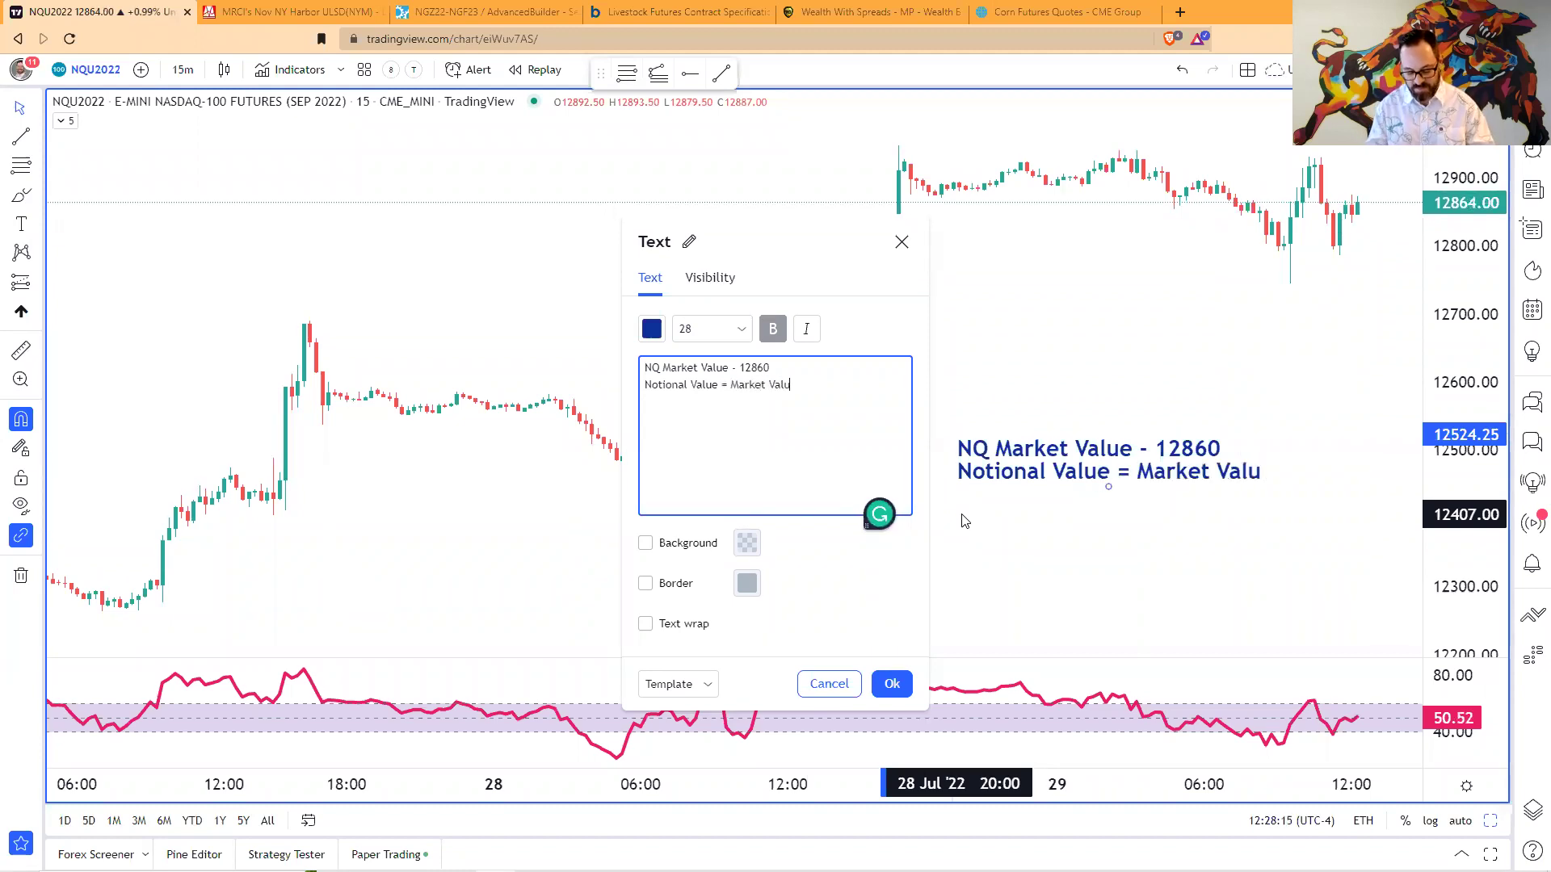
text(e x Poi)
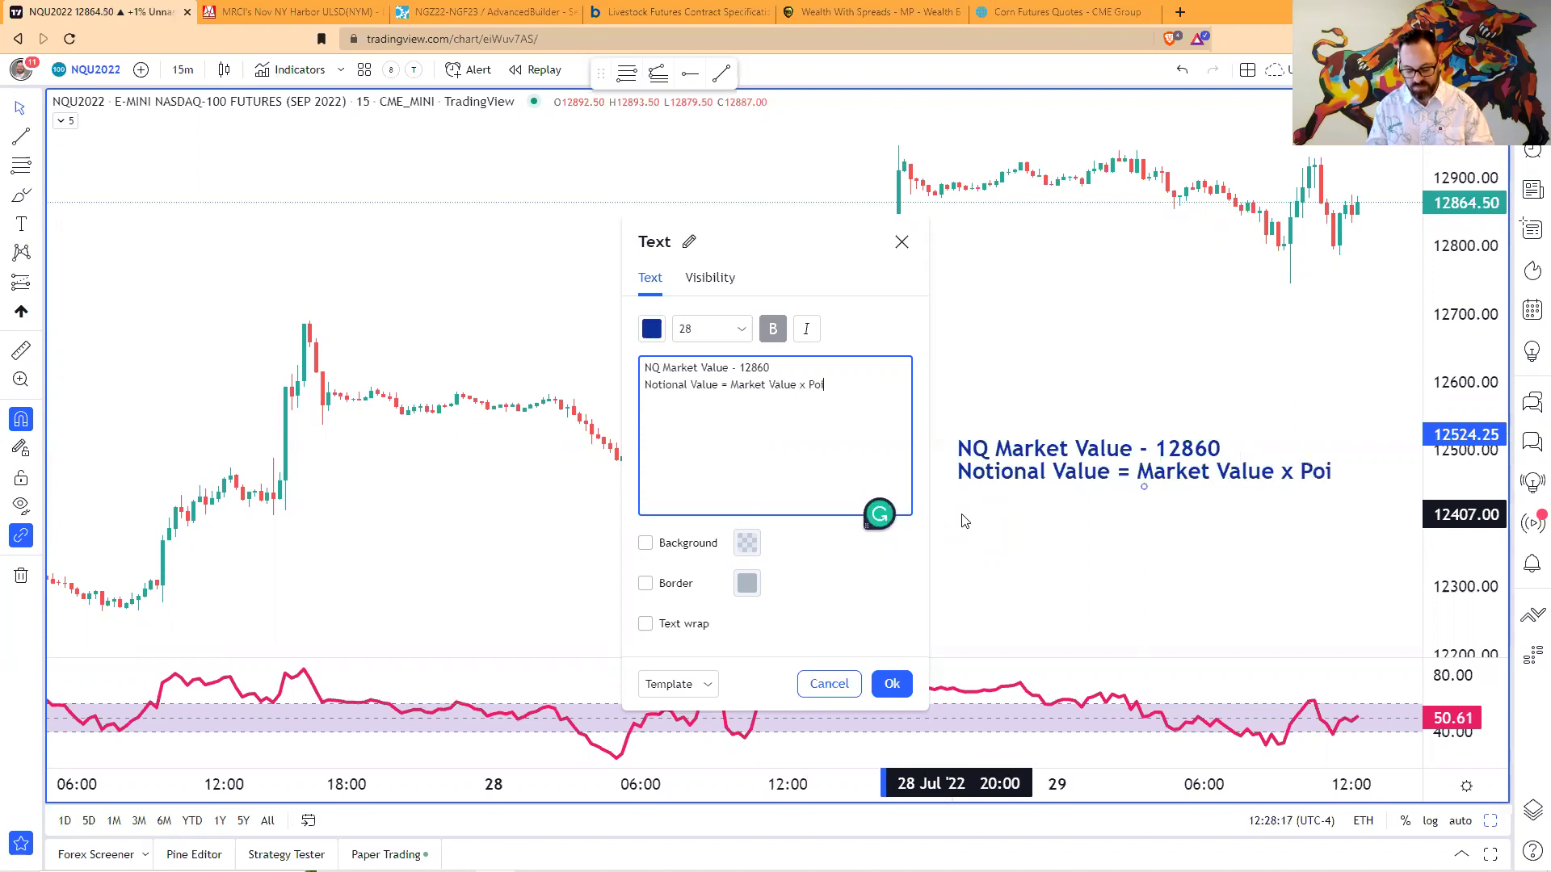
text(nt value)
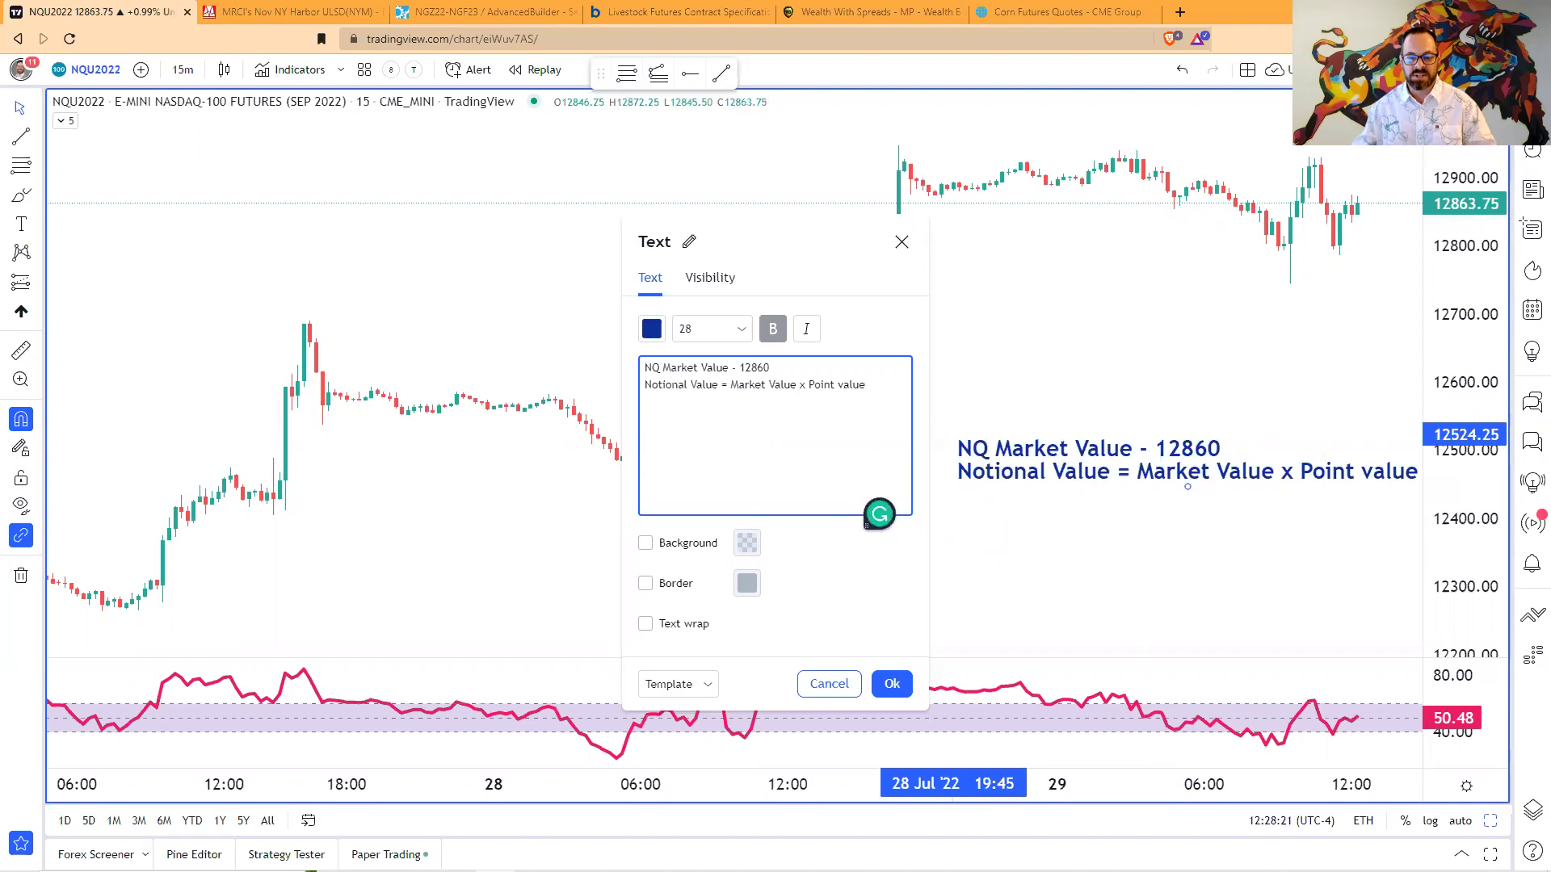
- Switch to the Calculator and multiply the market value 12860 by the point value 20
mouse_move(953, 870)
click(811, 857)
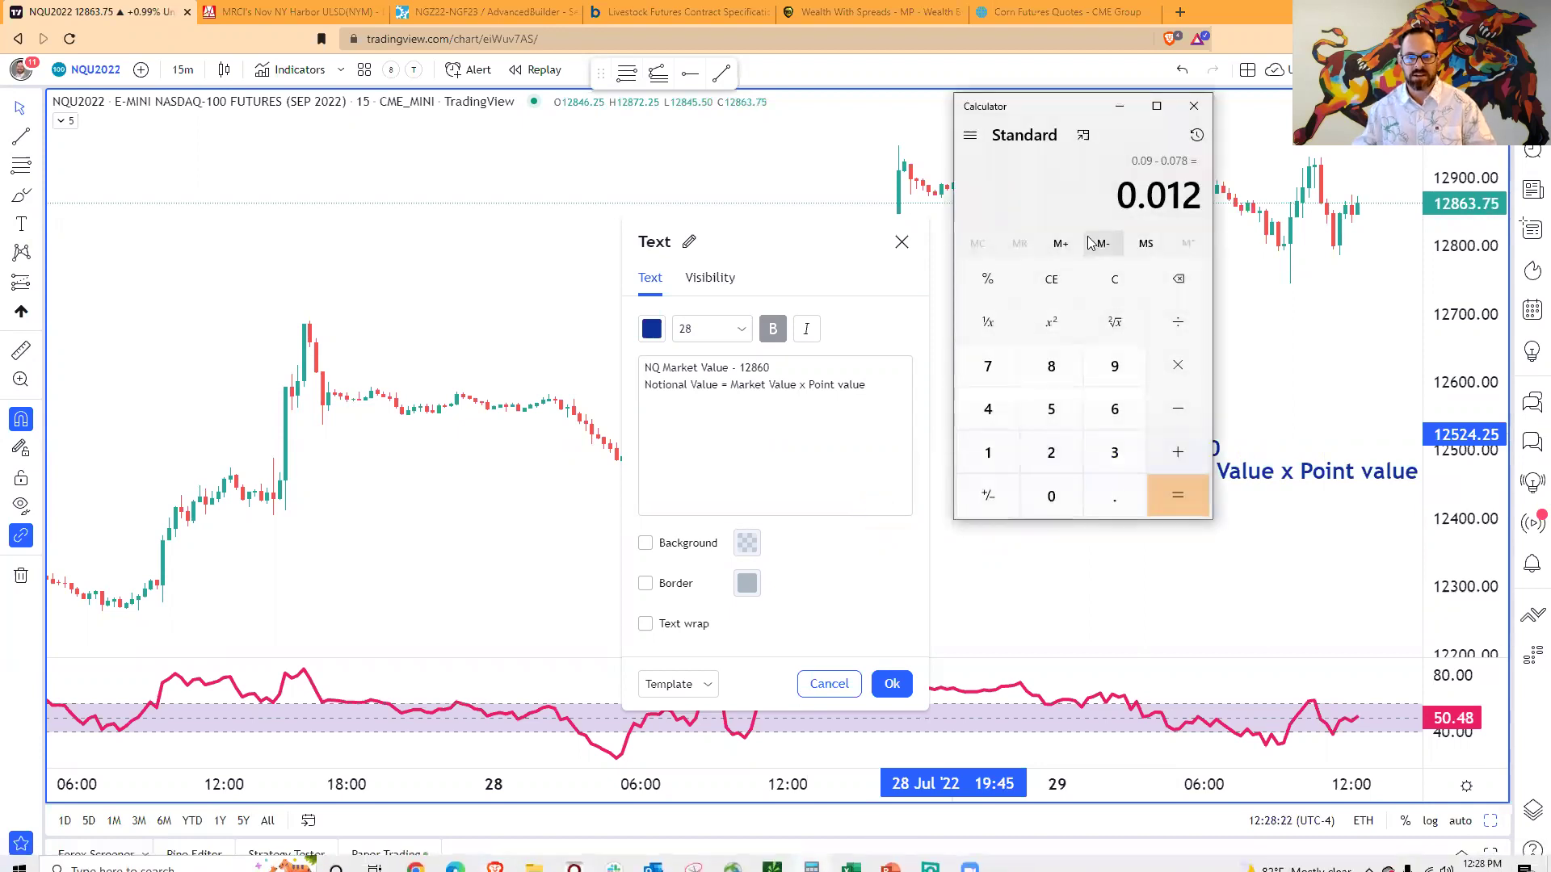
click(1051, 279)
text(12860)
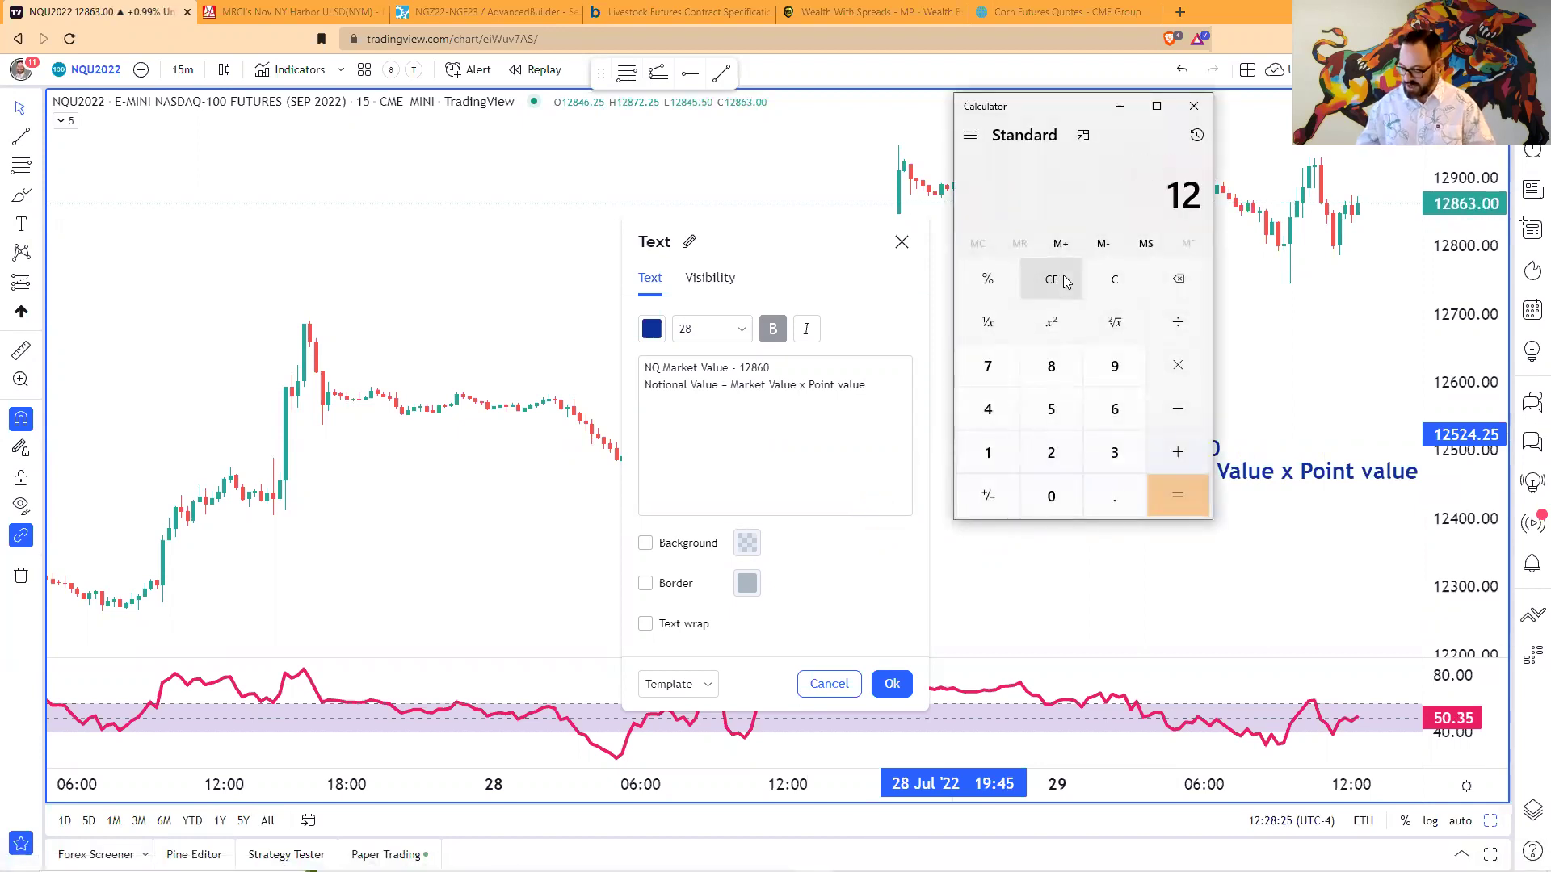
text(*20)
key(Return)
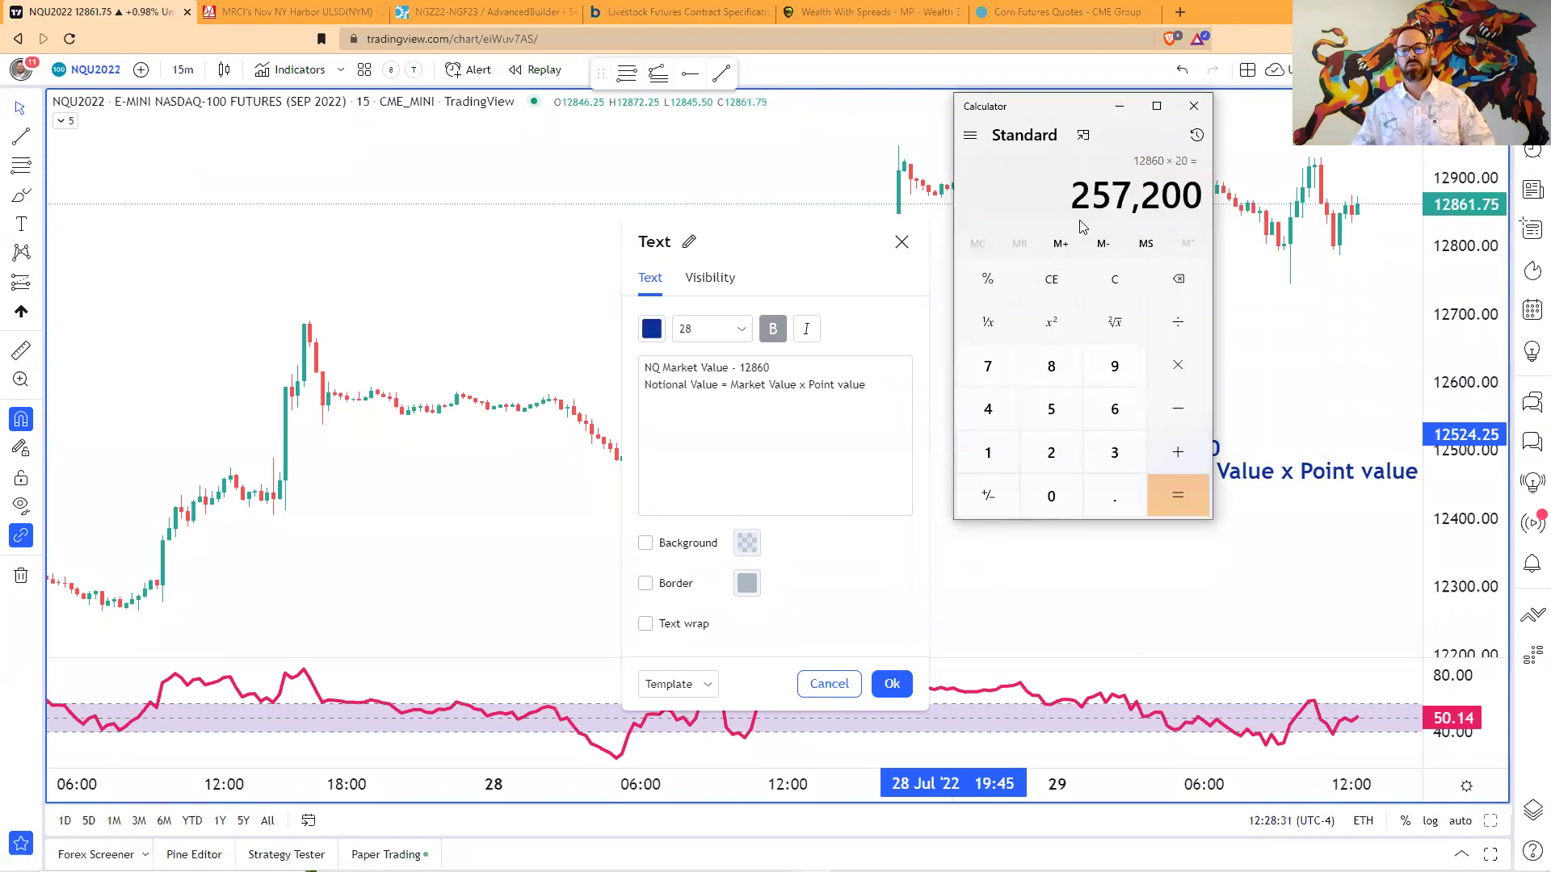
- Add a third line reading "NQ Notional Value = $257,200" to the NQ label and shift the label slightly up and to the left
click(880, 395)
text(Notional Value)
key(Home)
text(NQ Notional)
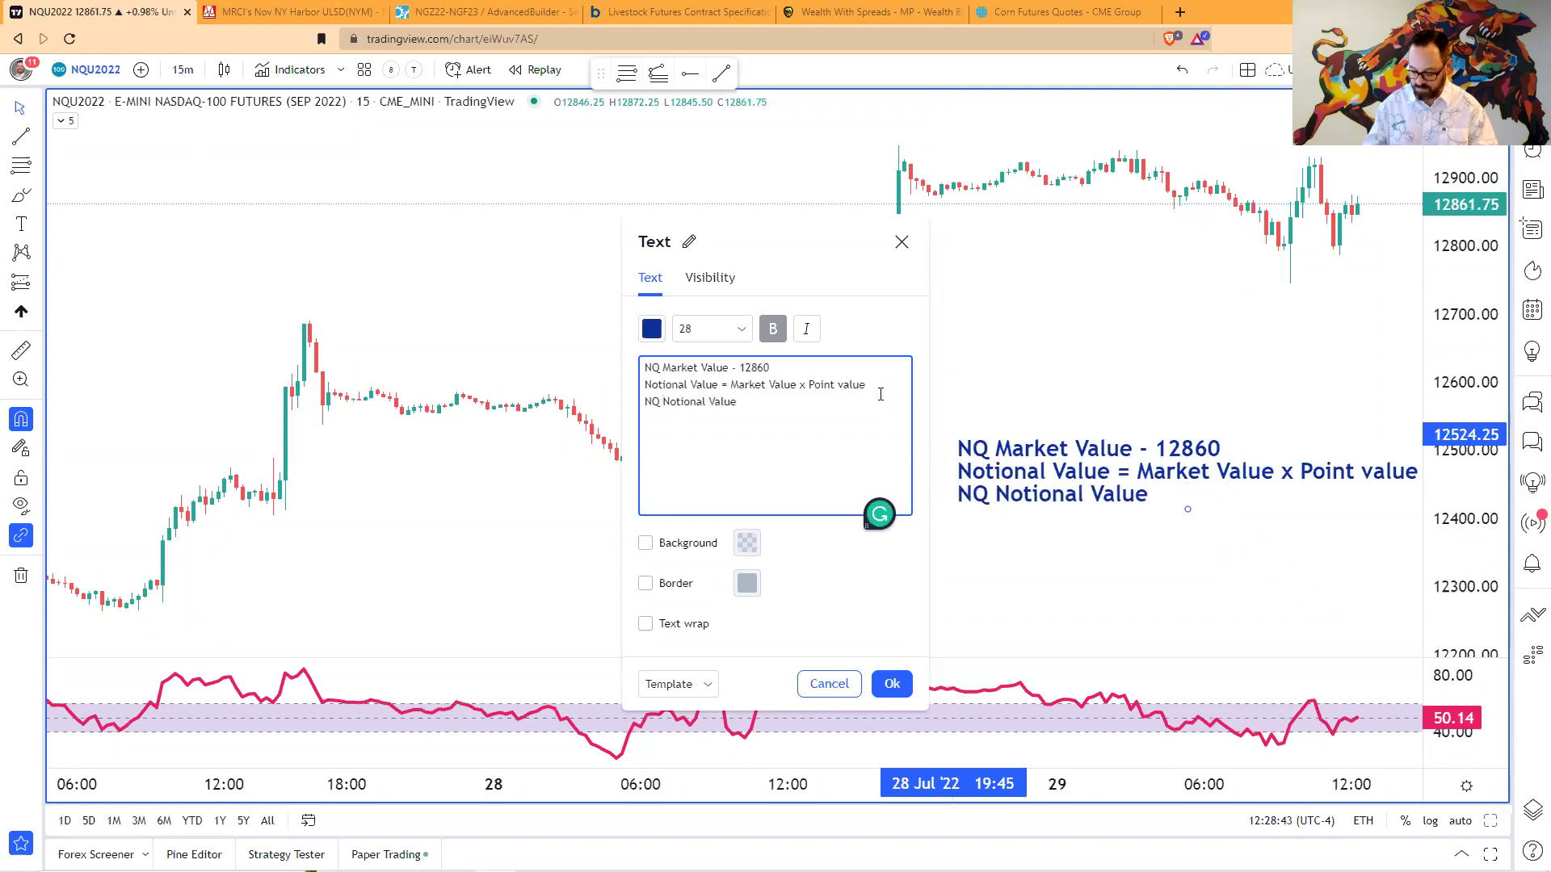
text( Value = $257,200)
key(alt+Tab)
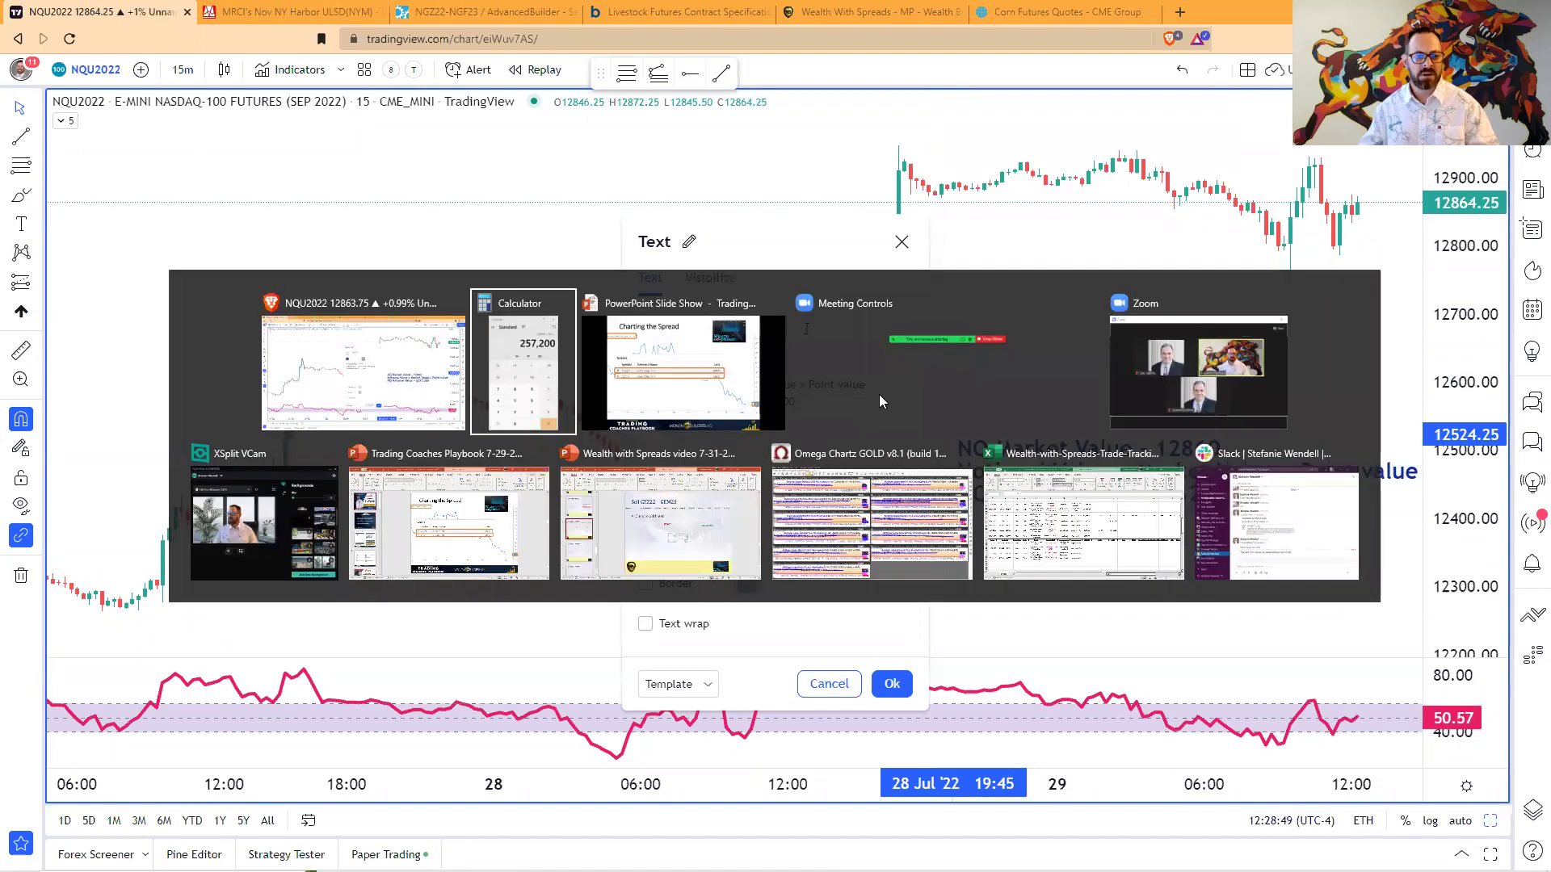
key(alt+Tab)
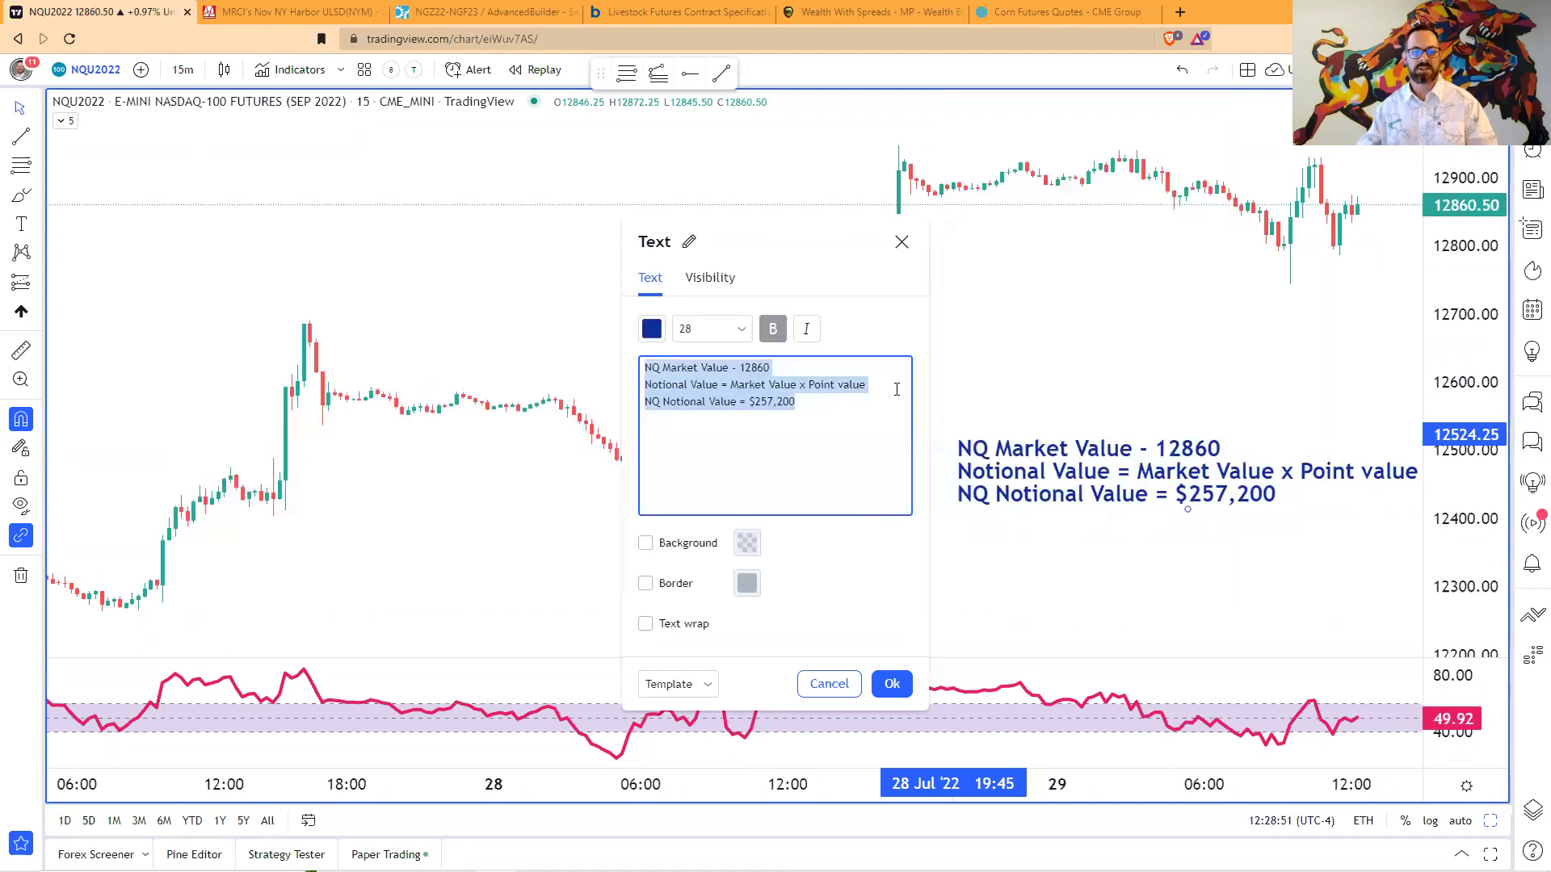
click(1013, 349)
drag(1084, 502, 1011, 481)
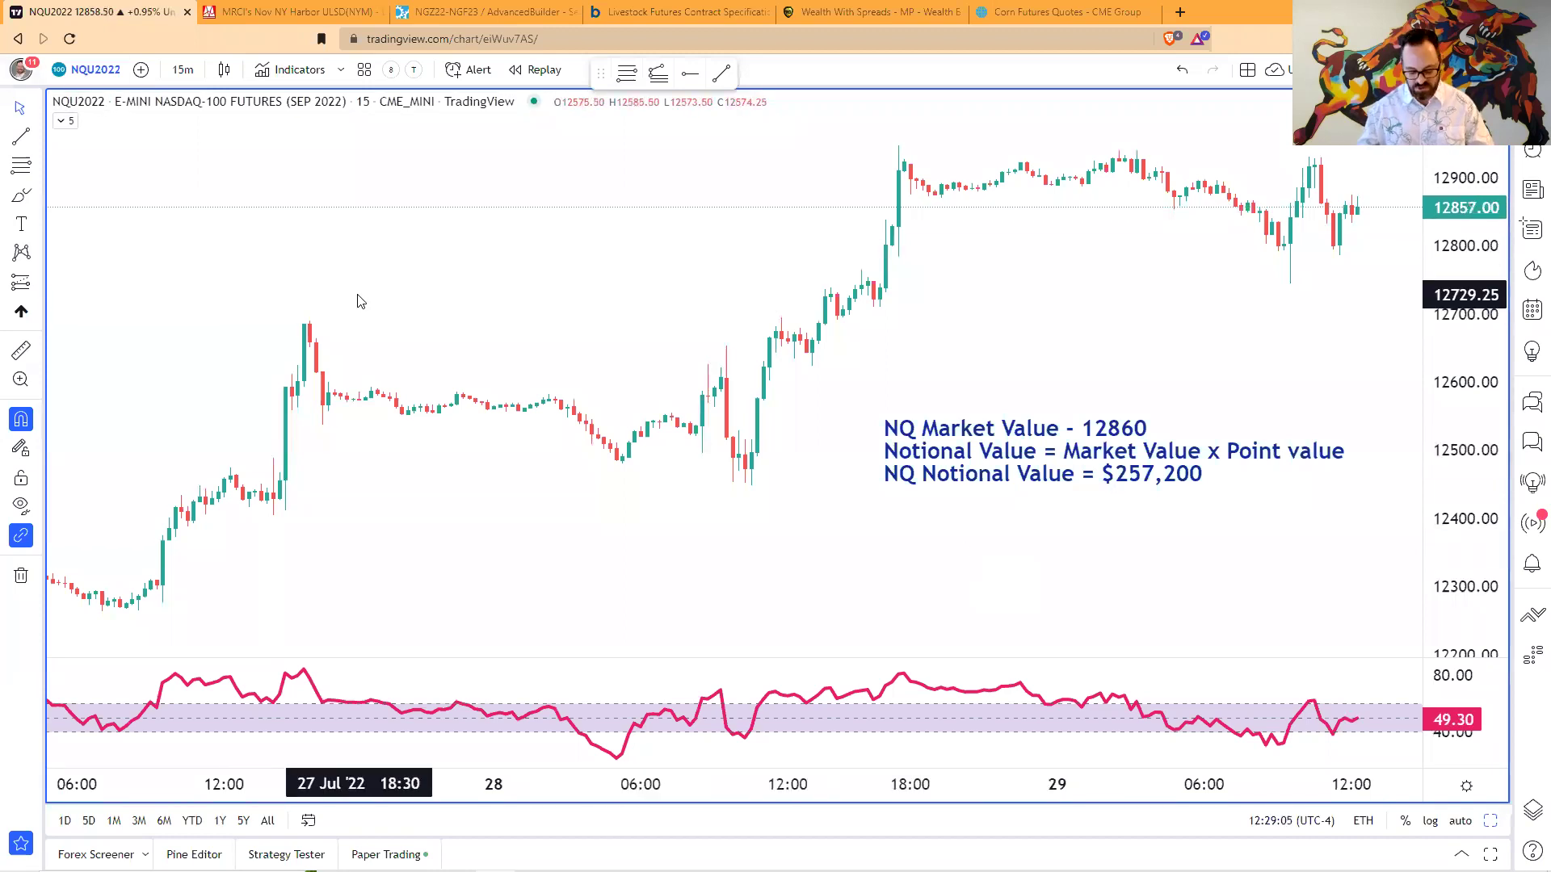
- Load the spread NQU2022-YMU2022 in the chart and reposition the tick and point value label above the latest candles
click(95, 70)
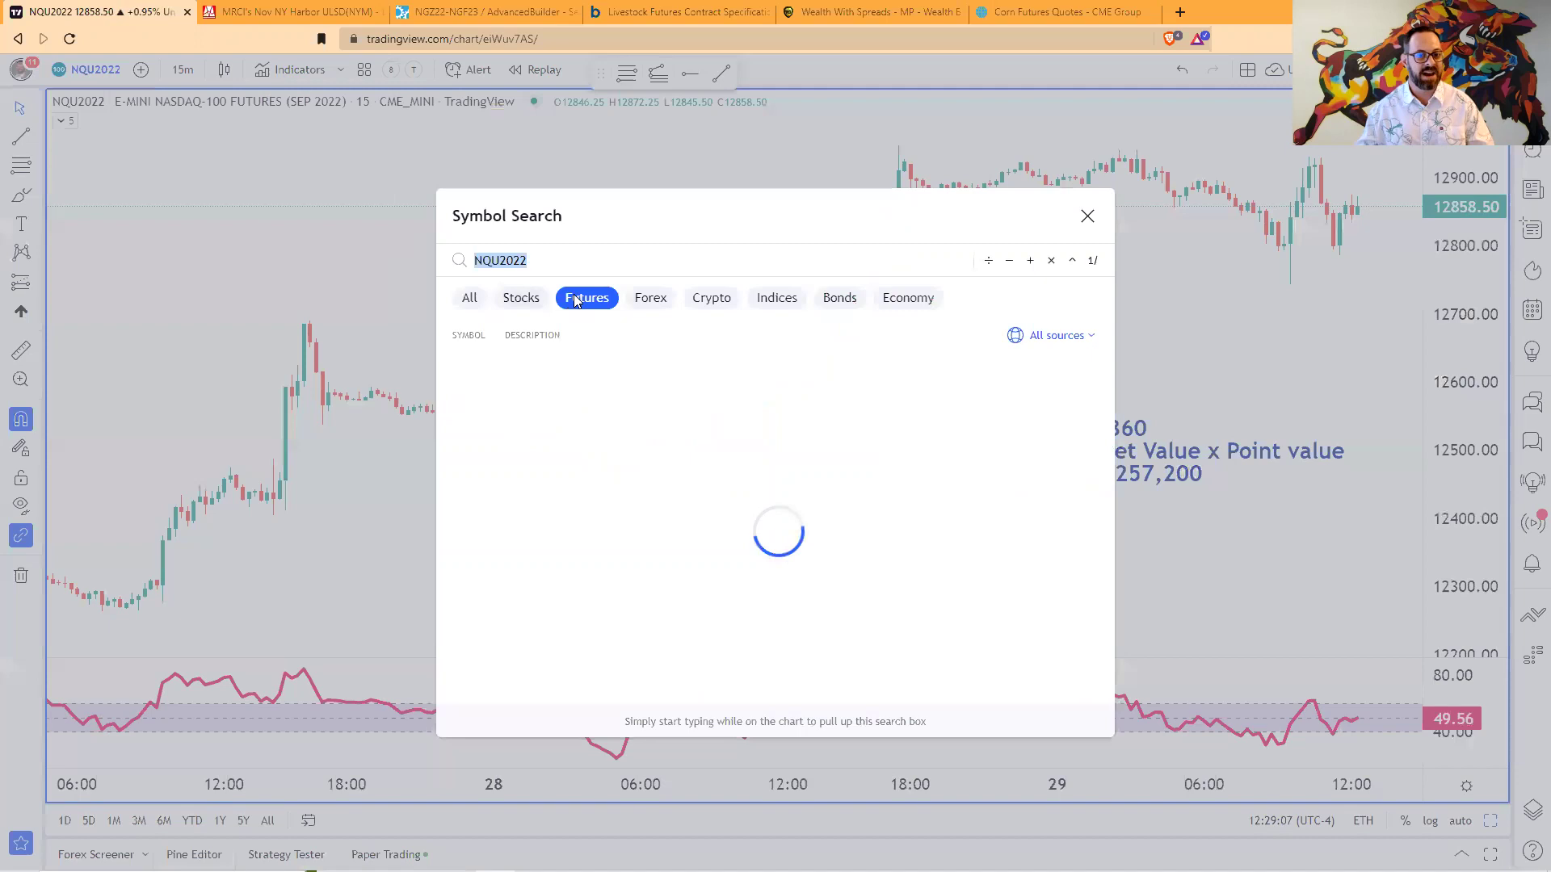
click(554, 260)
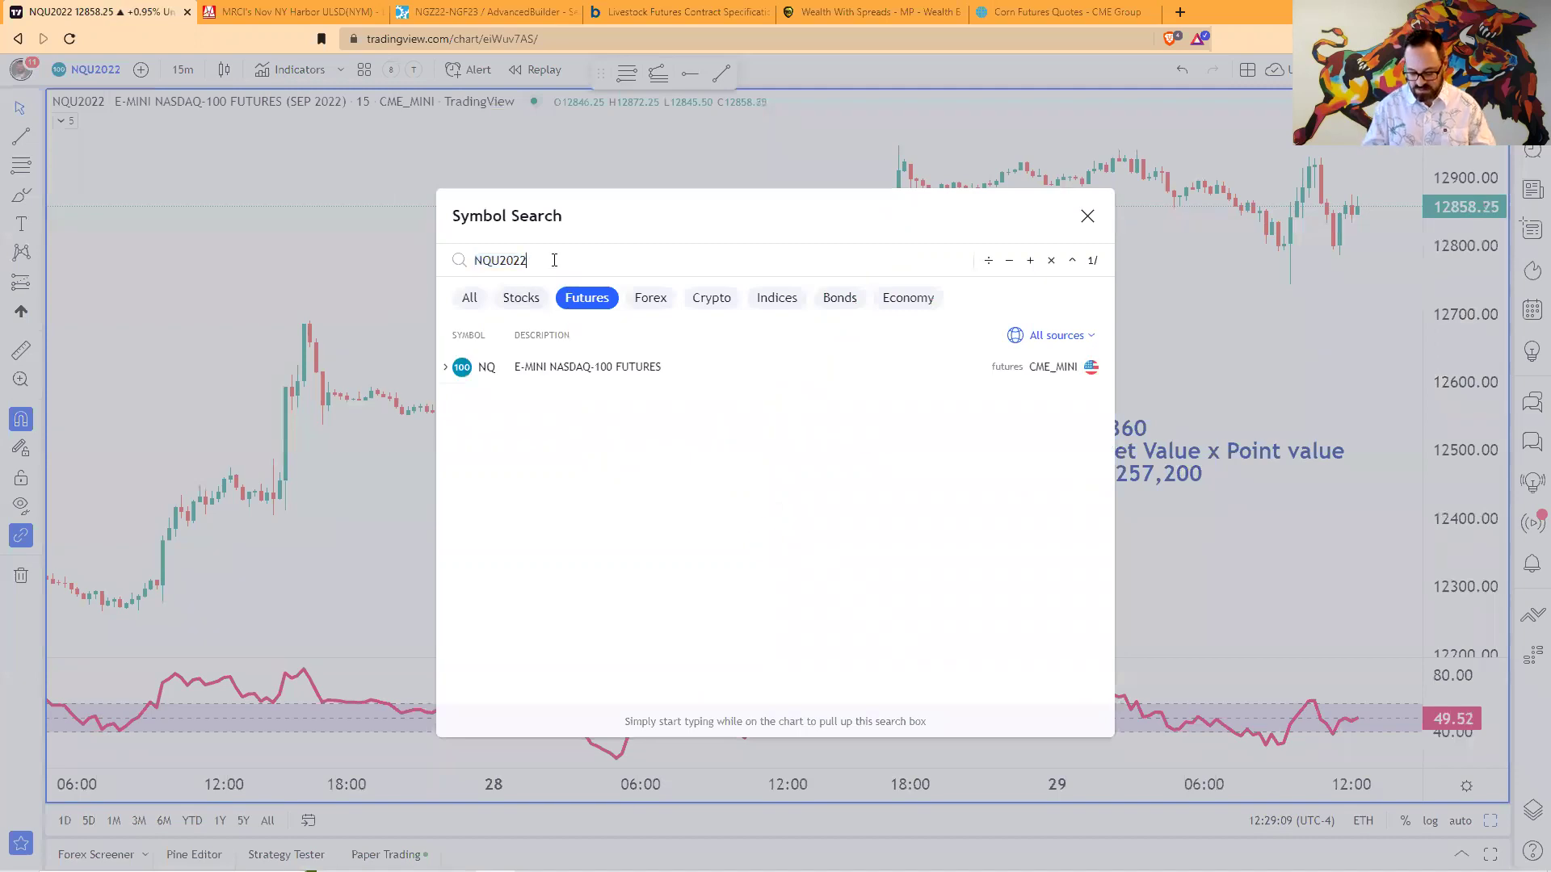
text(YMU2022)
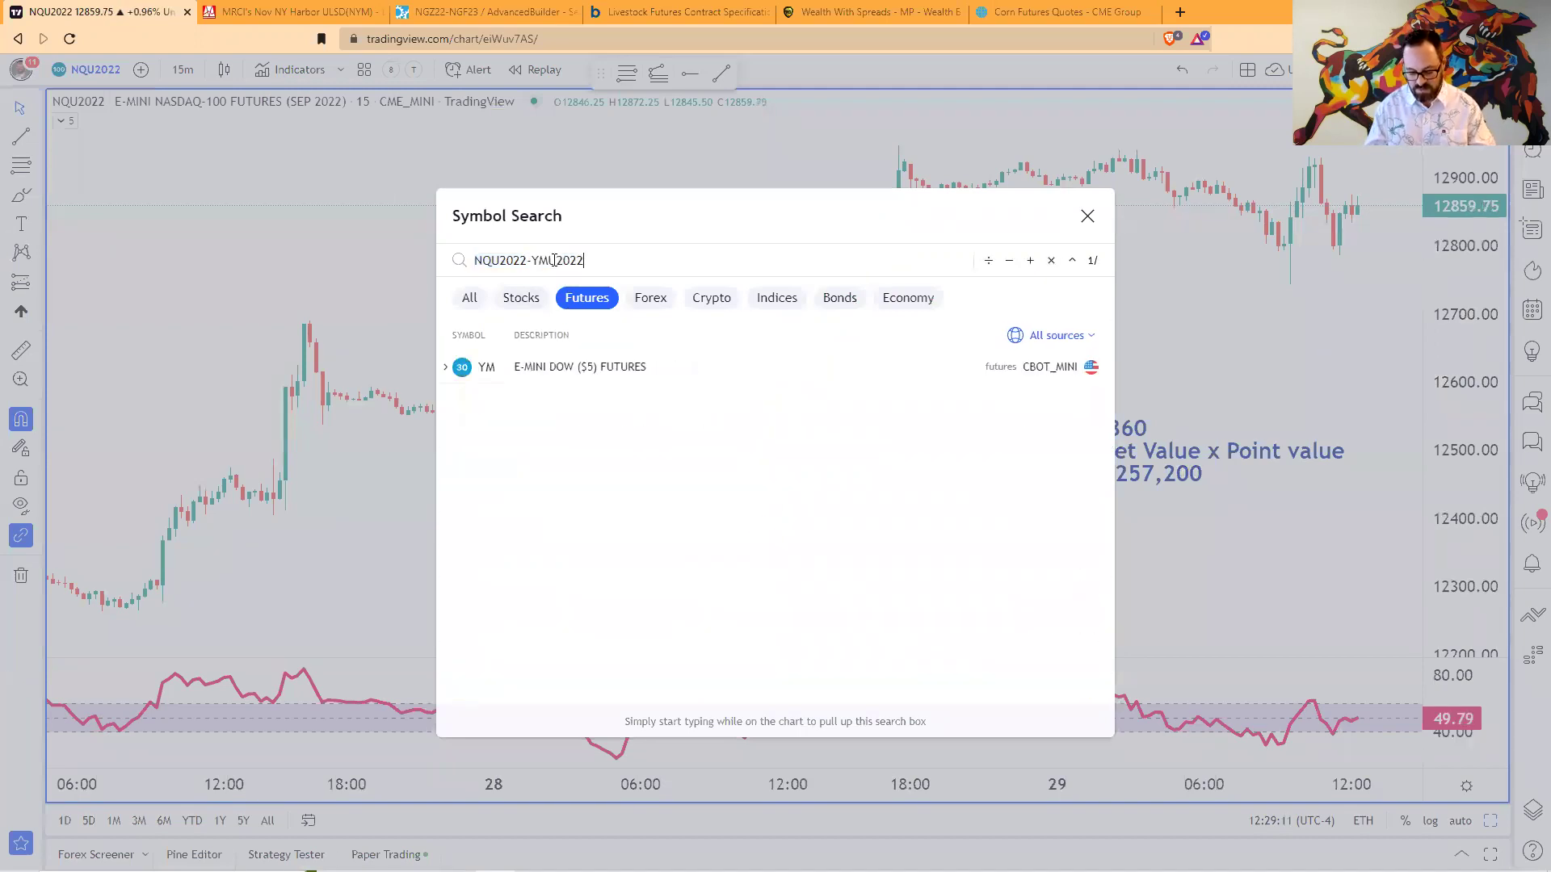
key(Return)
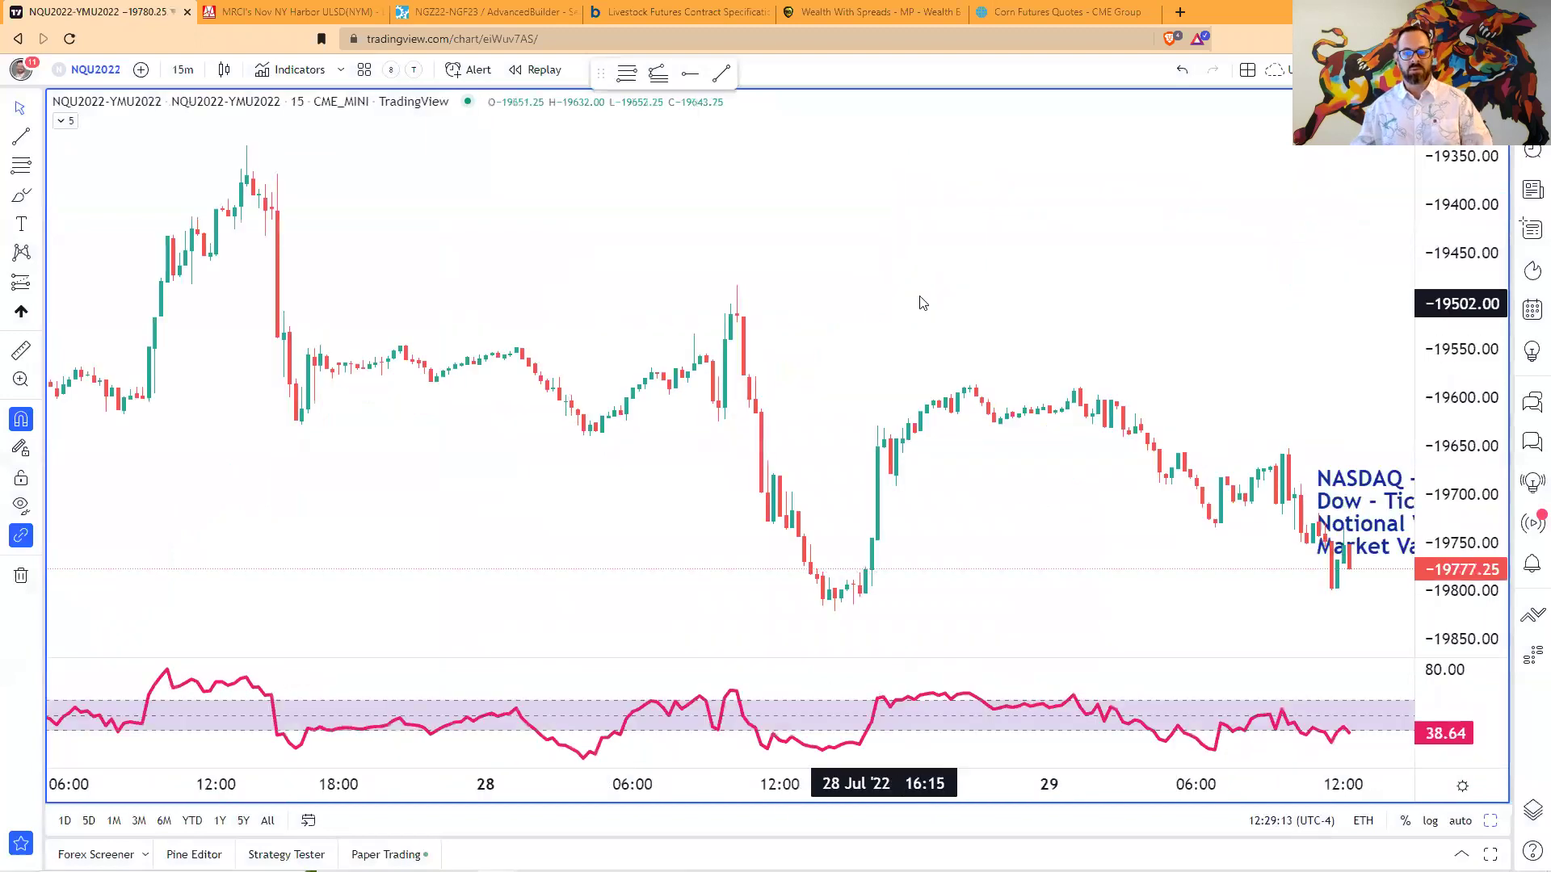
drag(916, 455, 800, 275)
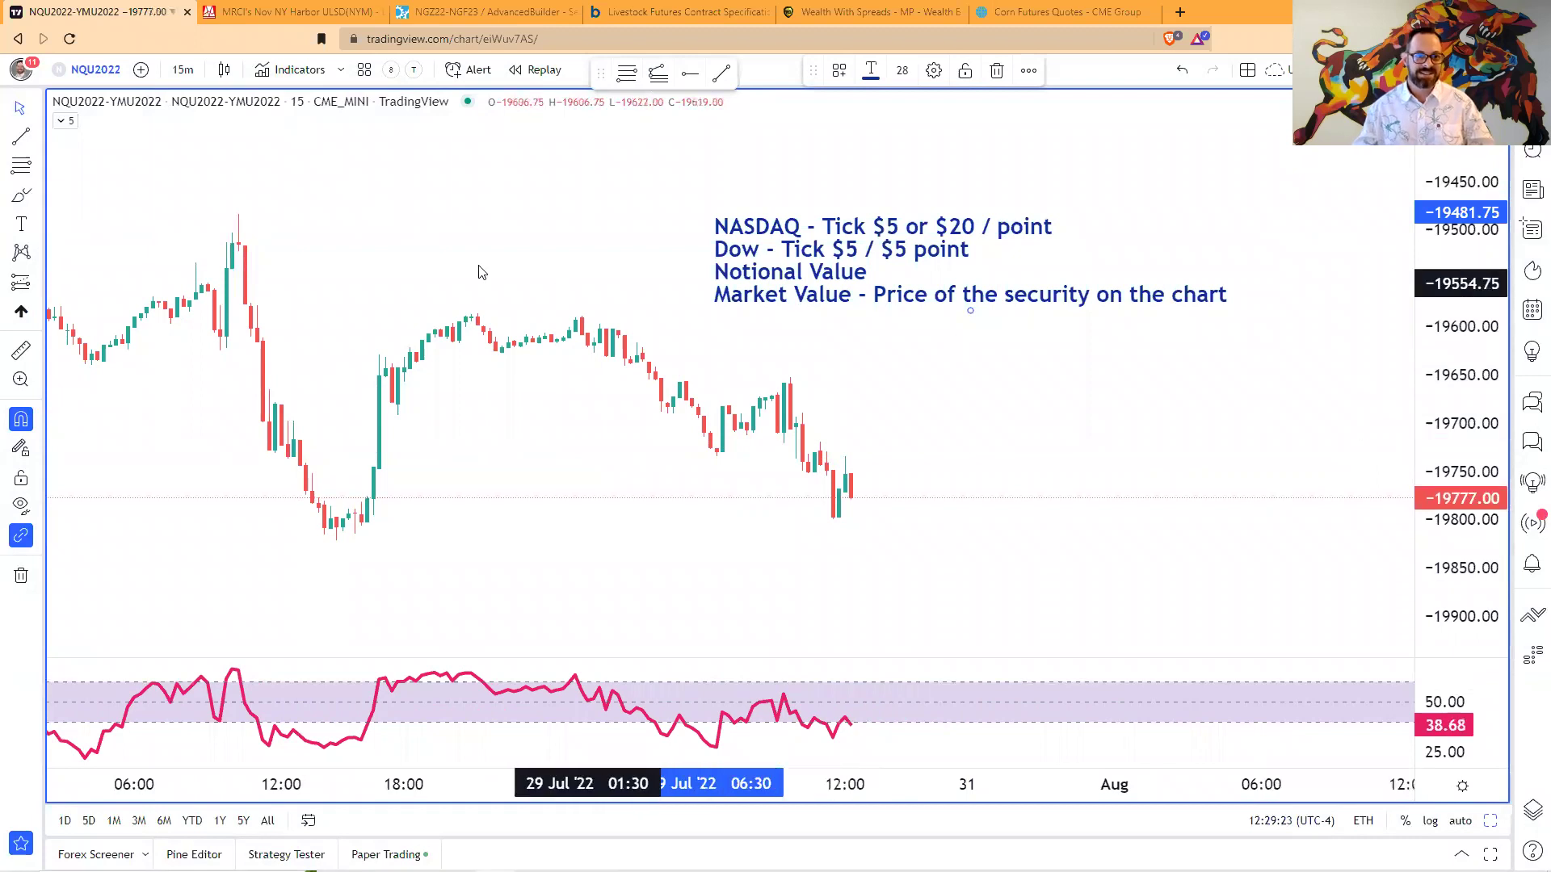
- Weight the spread by point values by loading the symbol NQU2022*20-YMU2022*5 in the chart
click(95, 70)
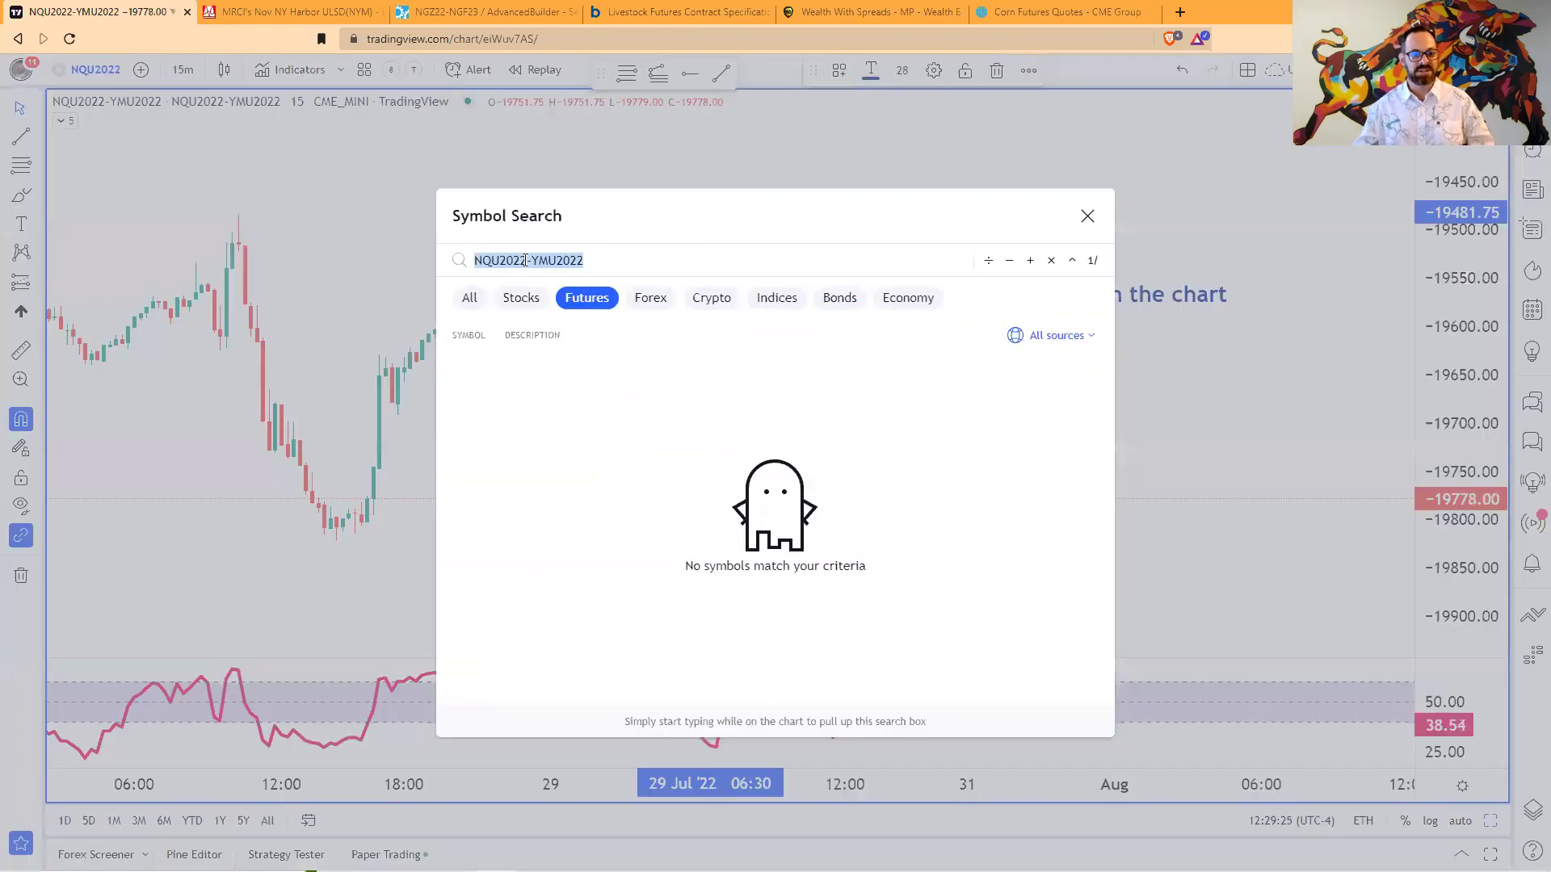
click(527, 261)
text(*)
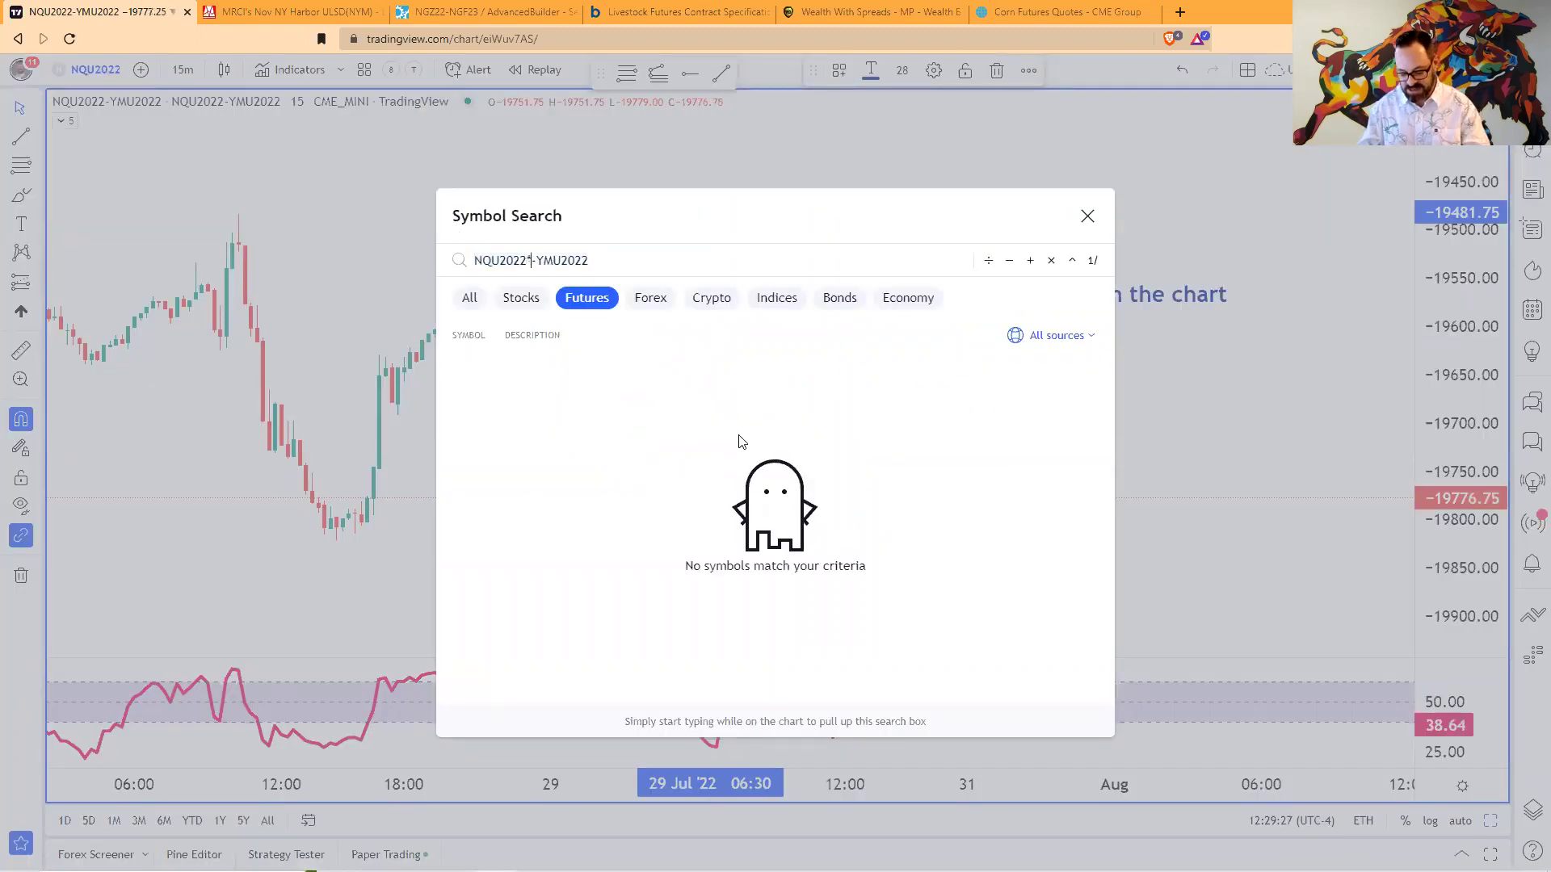
text(20)
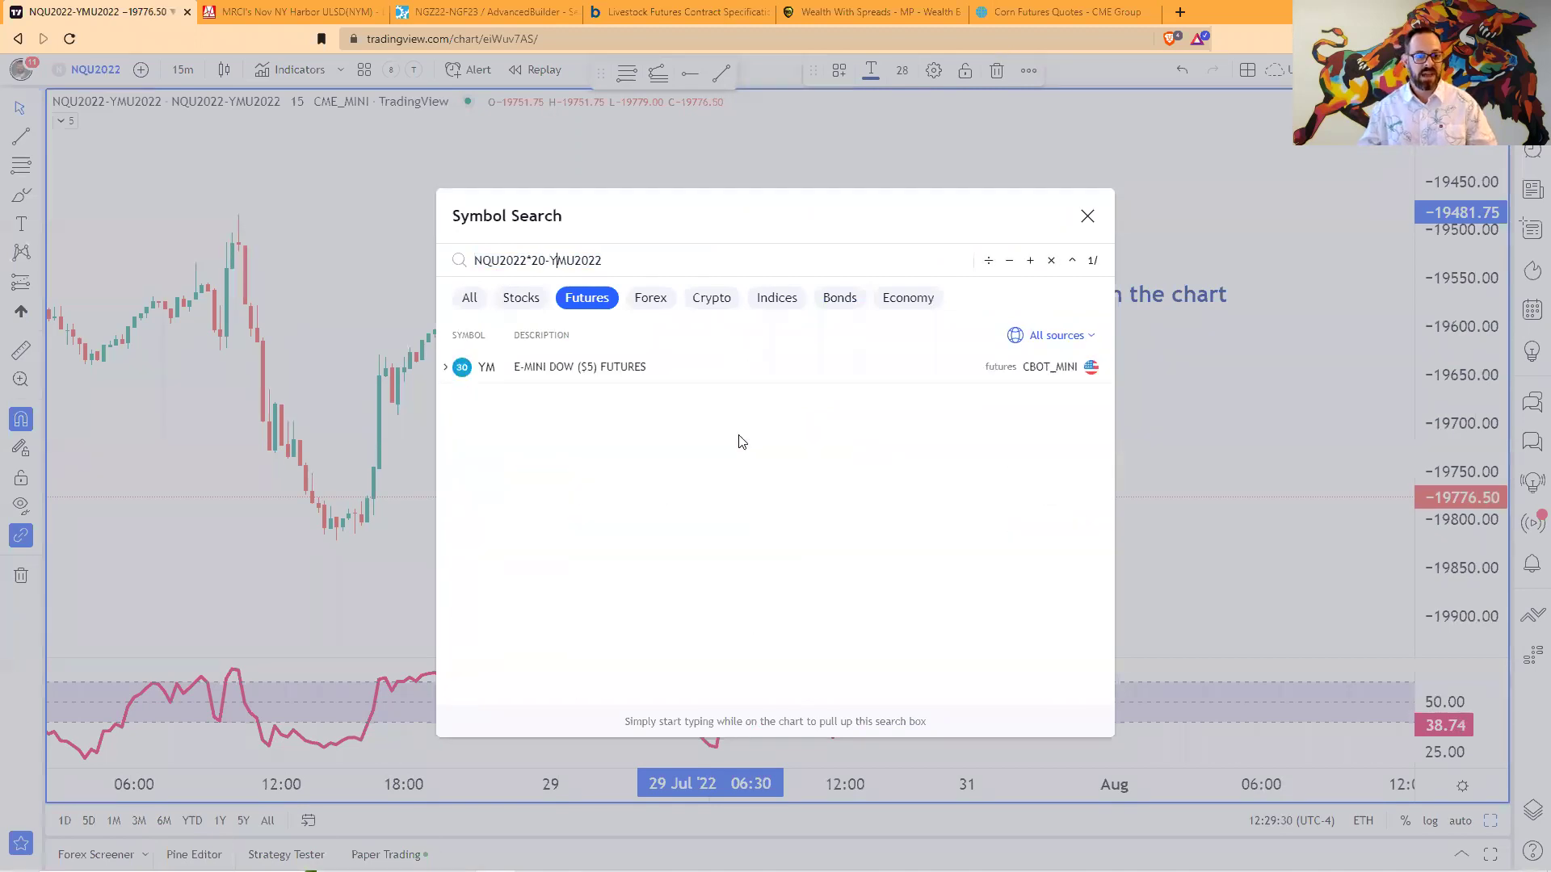
text(*)
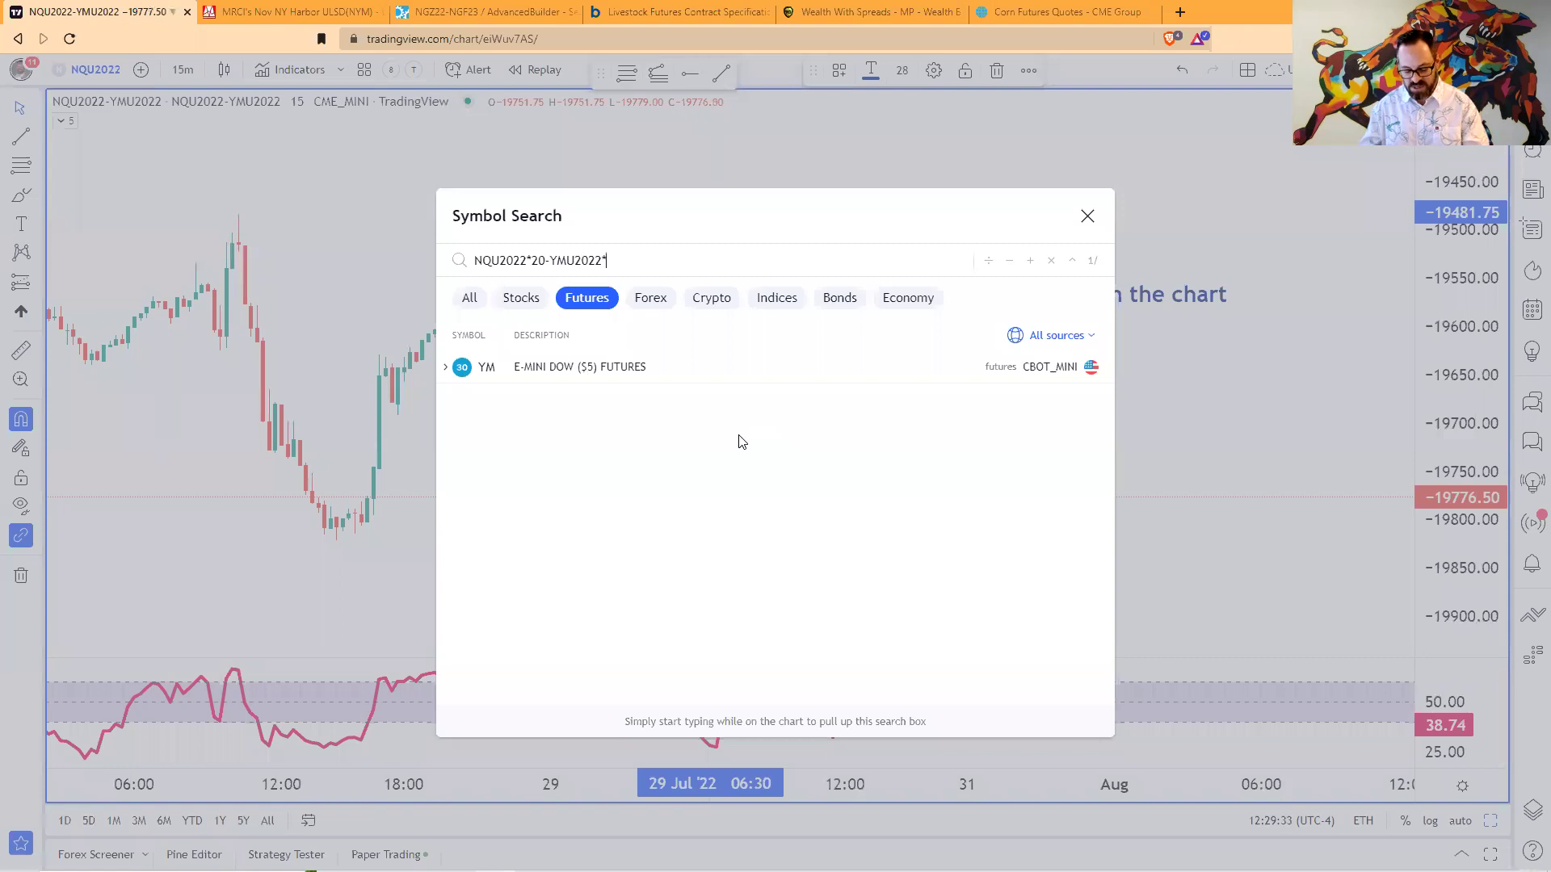
text(5)
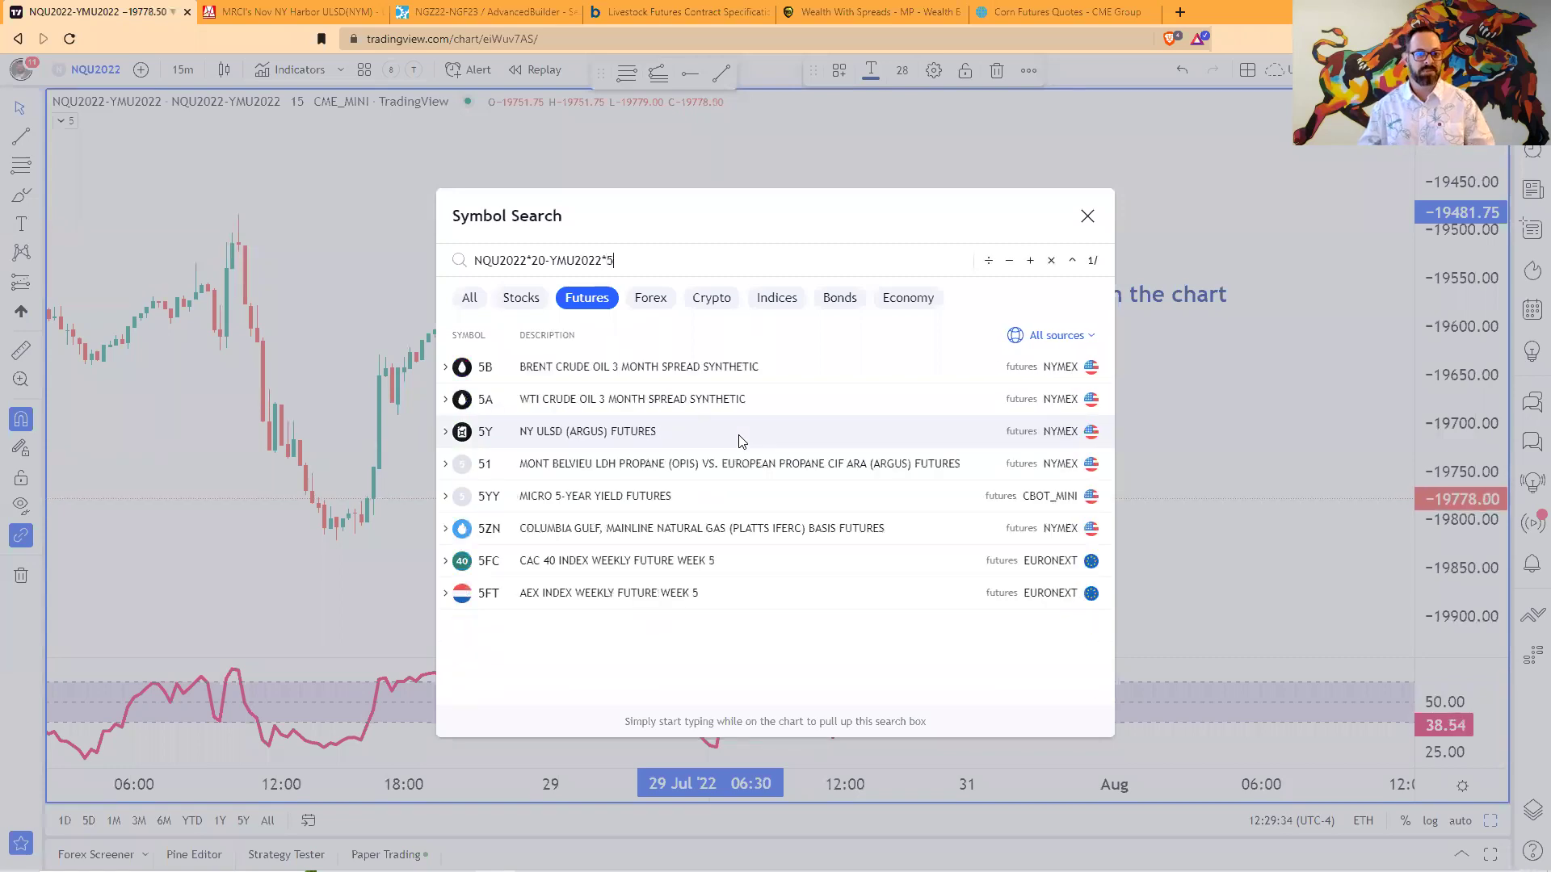
key(Return)
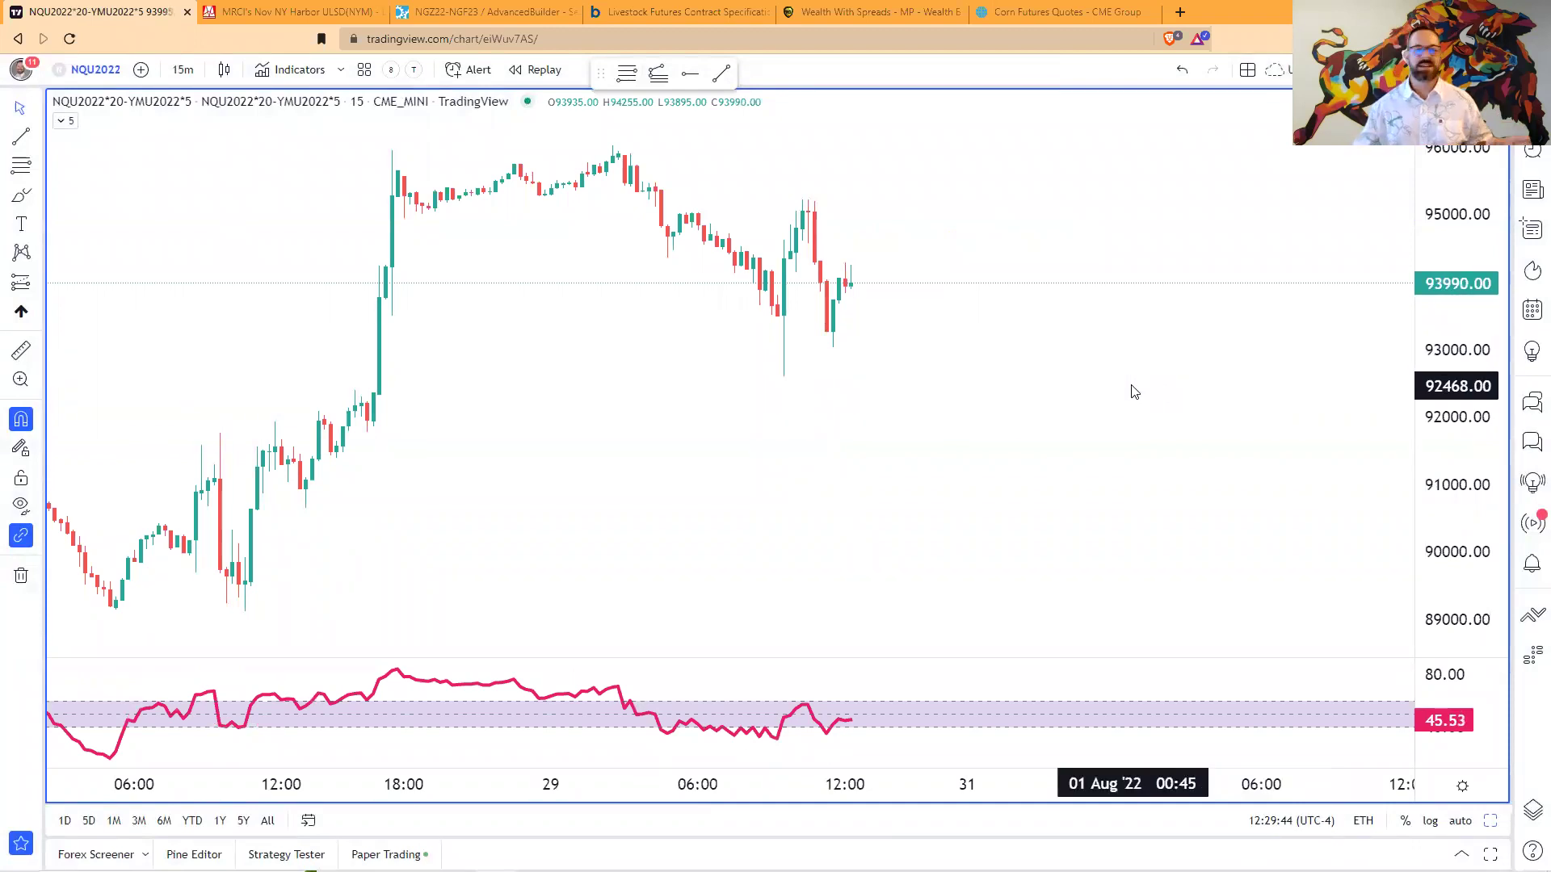
- Remove the *5 and *20 multipliers from the symbol and reload the unweighted spread NQU2022-YMU2022
click(101, 69)
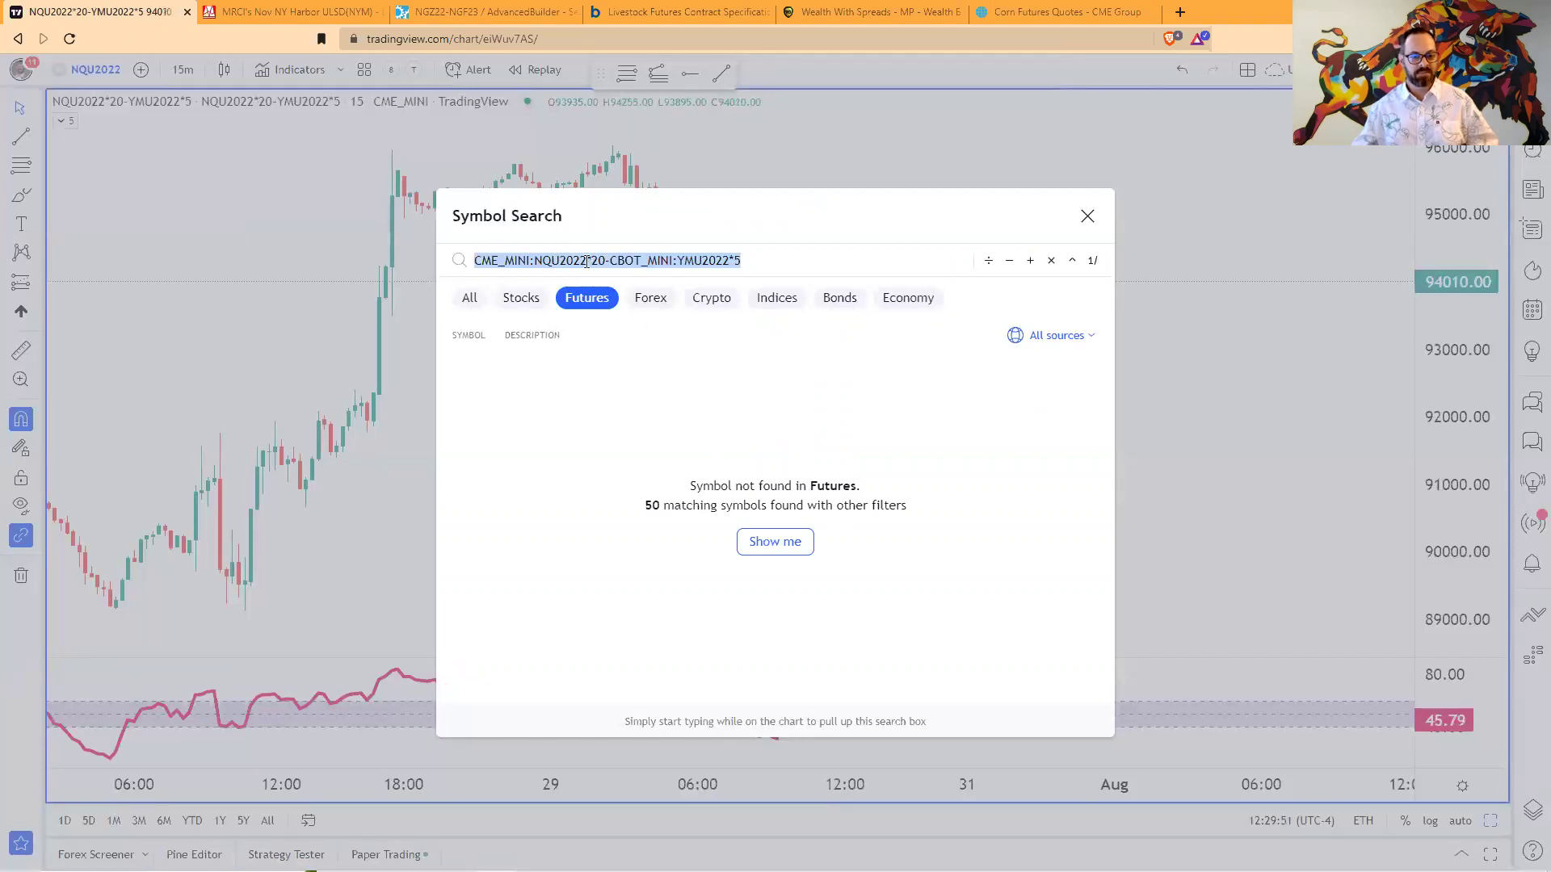
click(771, 265)
key(BackSpace)
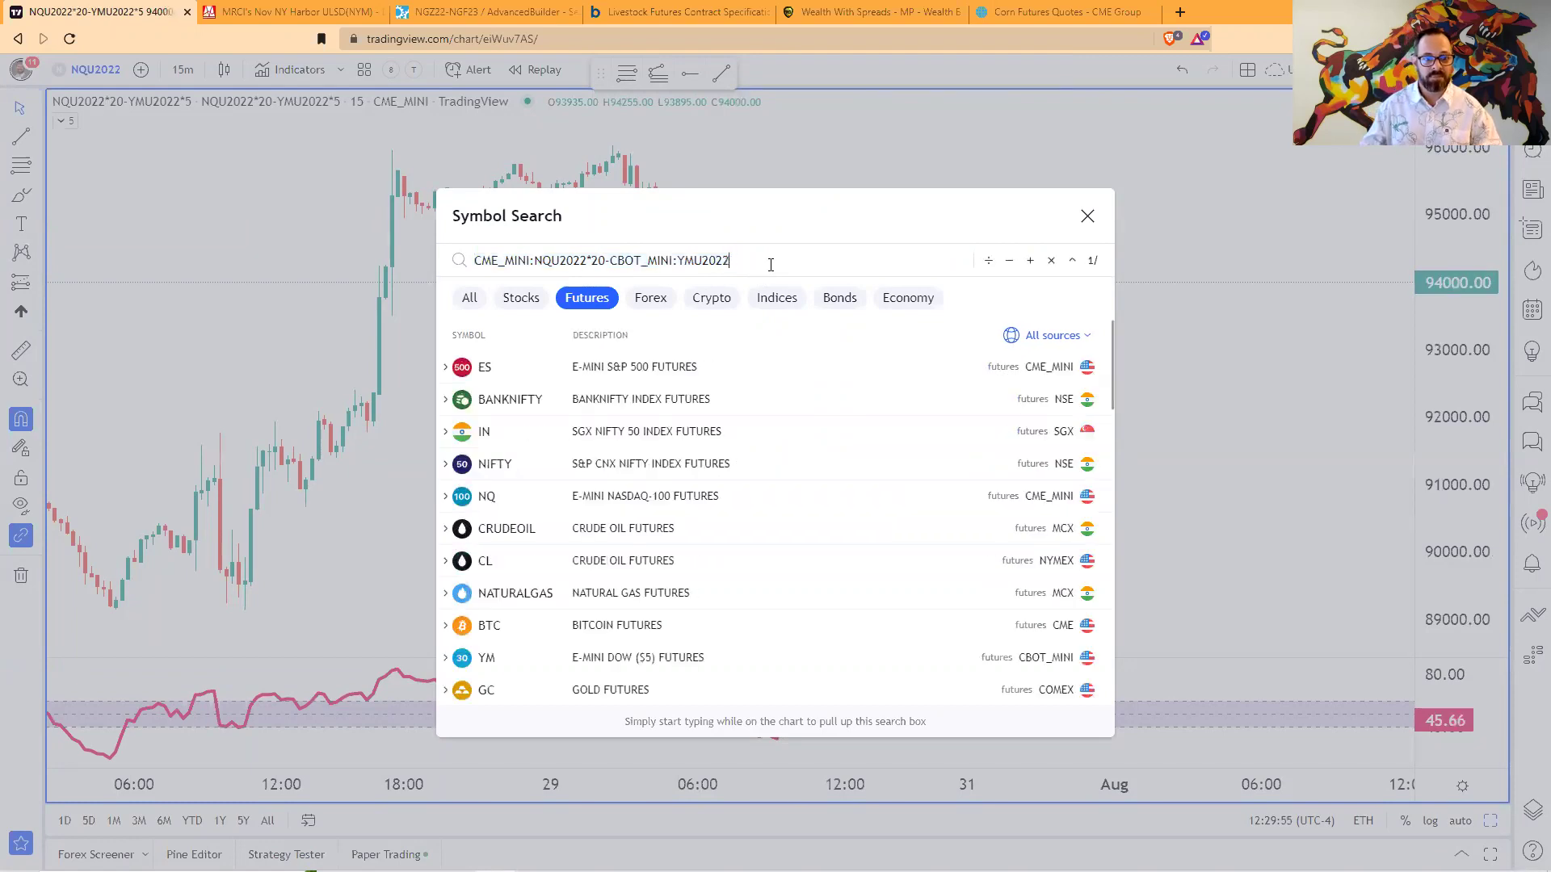
key(Left)
key(Left)
key(Left)
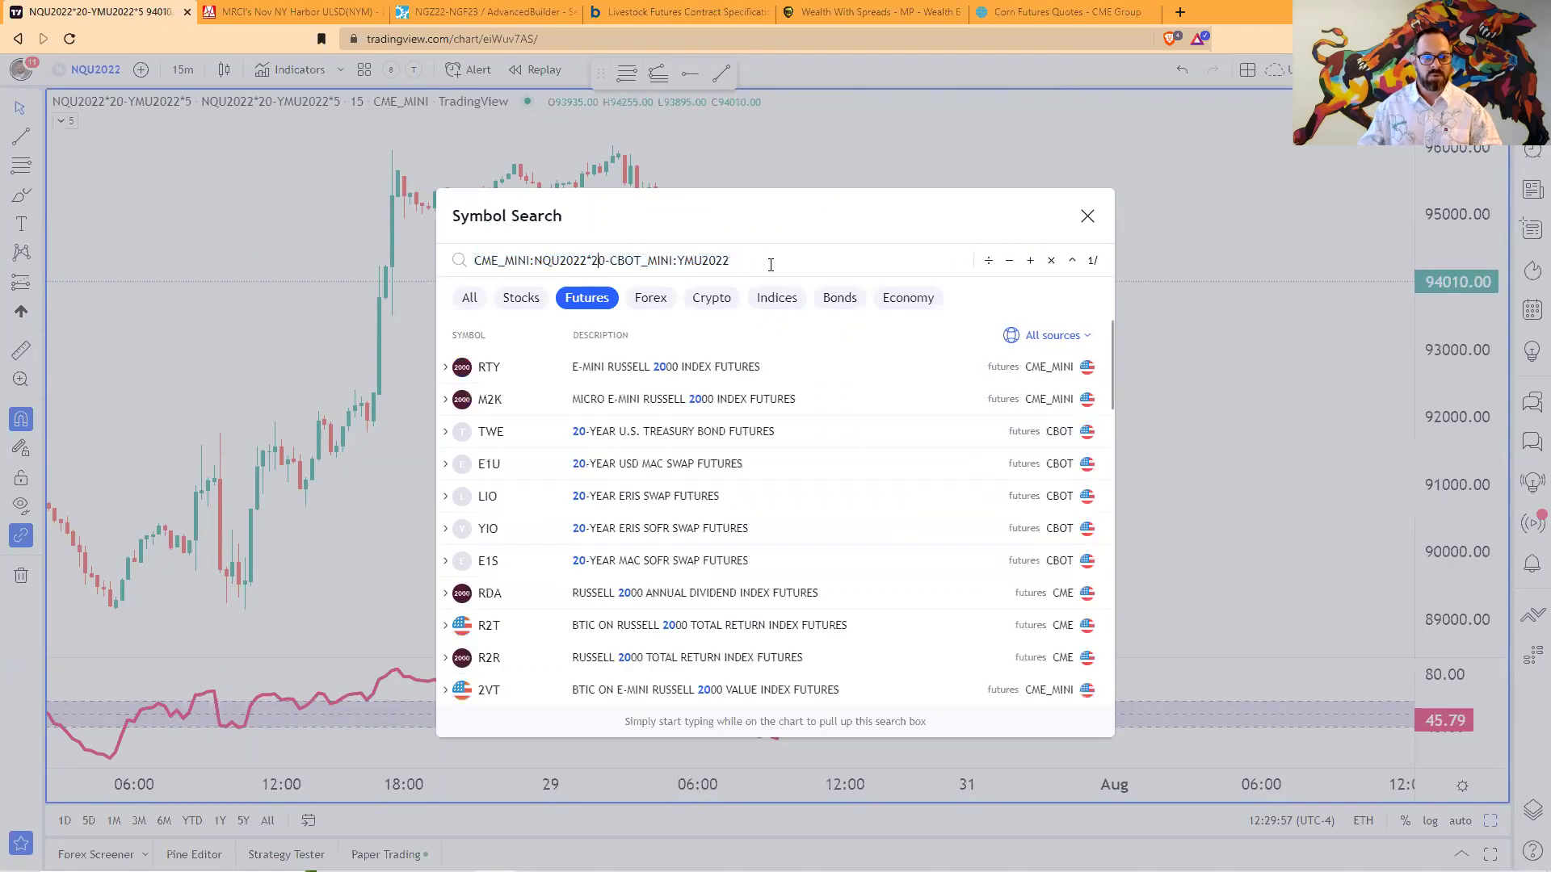
key(BackSpace)
key(BackSpace)
key(BackSpace)
key(Return)
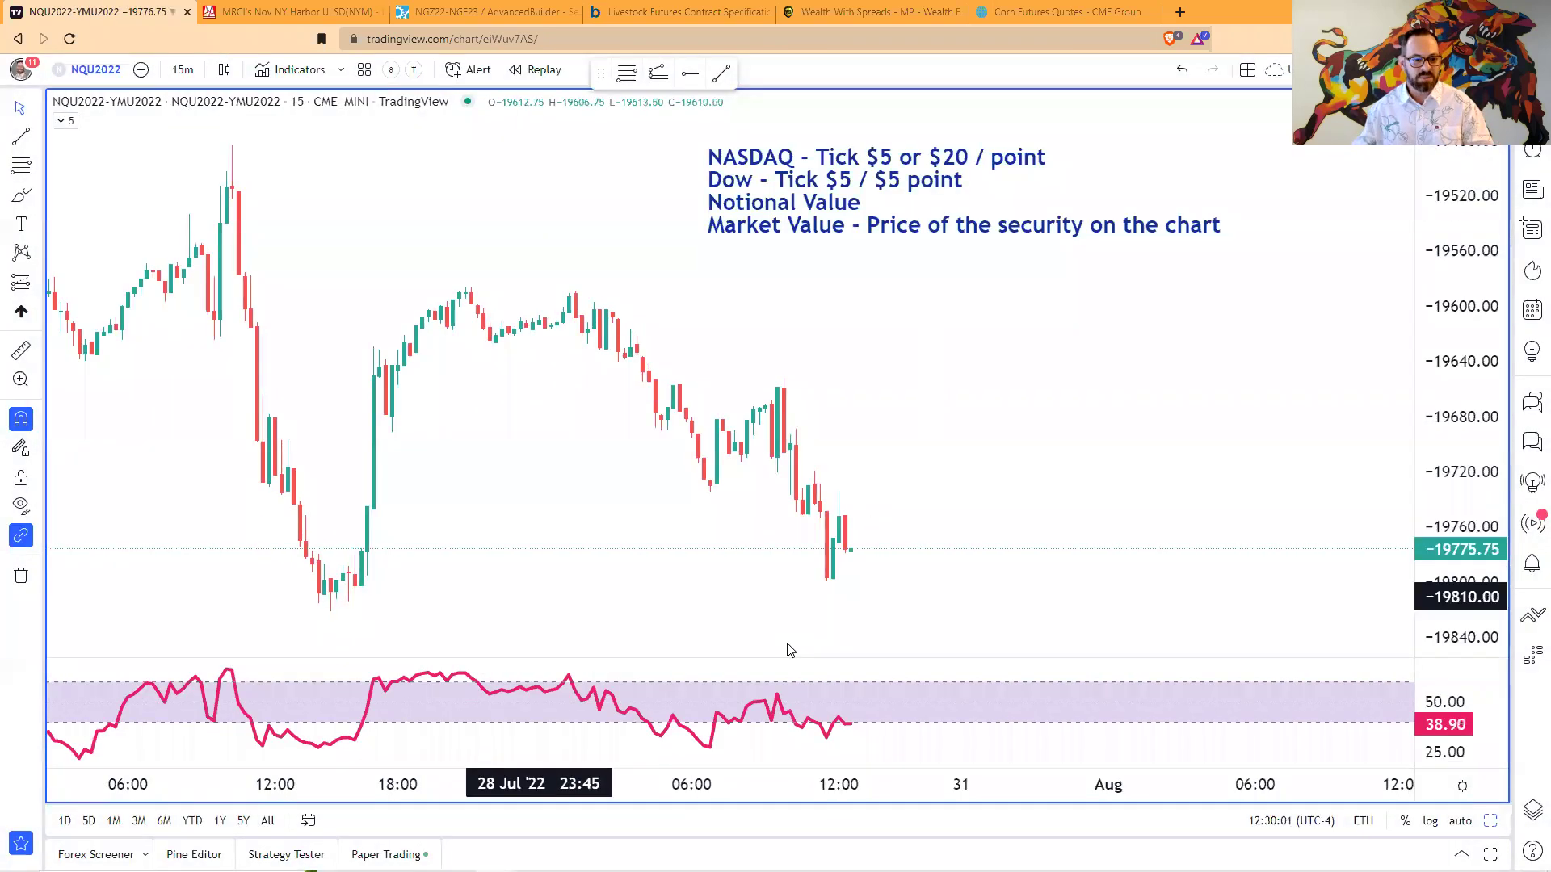
- Draw a shaded price zone at the 28 Jul lows, spanning about -19821.00 to -19793.00 and extending to the right
click(688, 74)
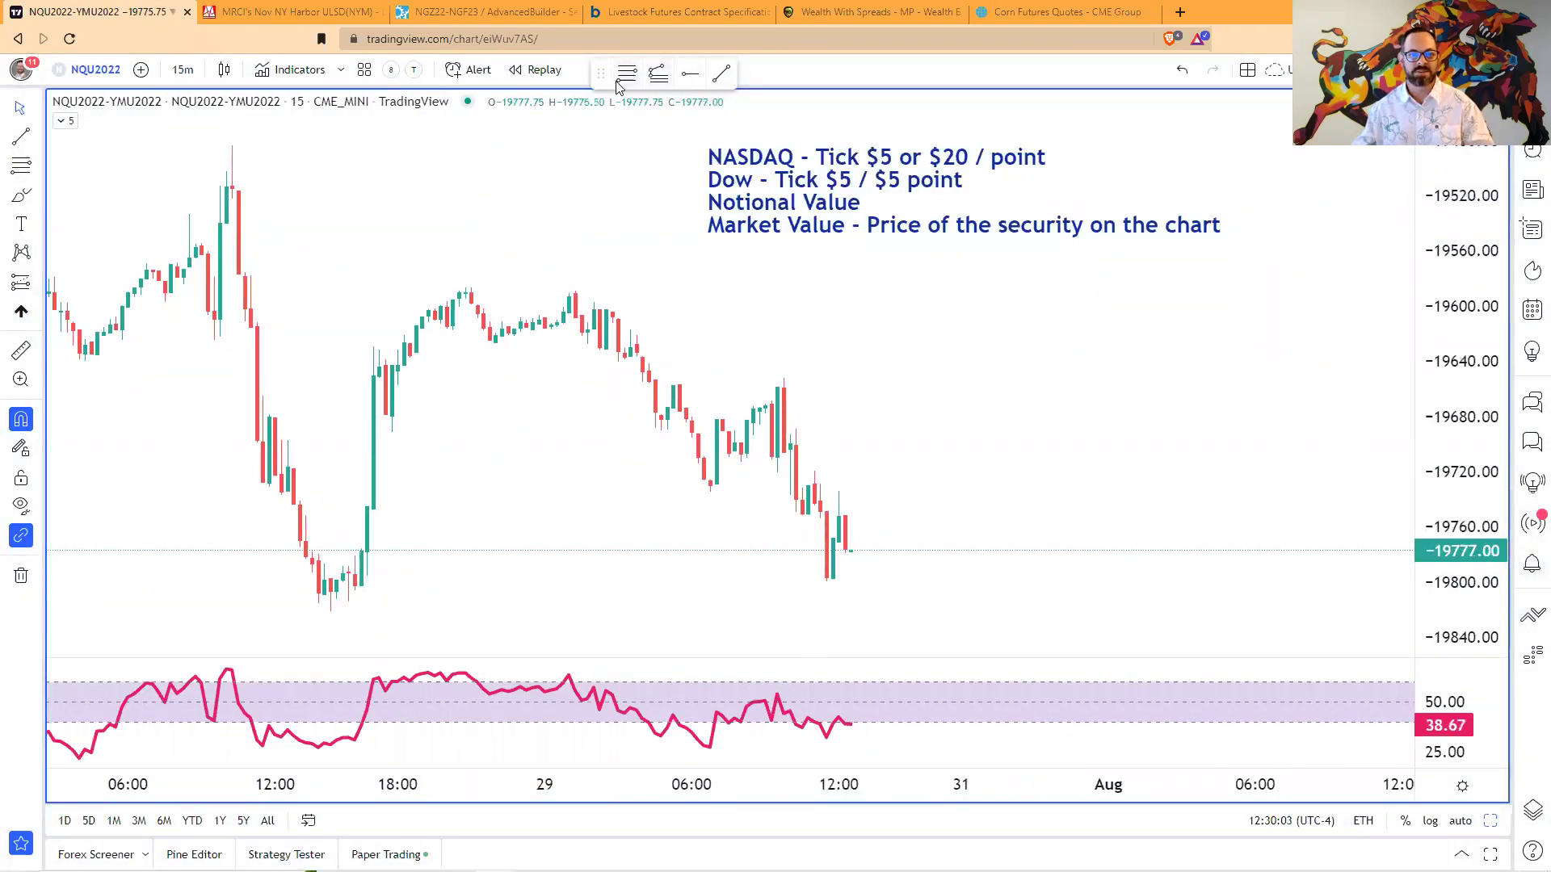
click(327, 610)
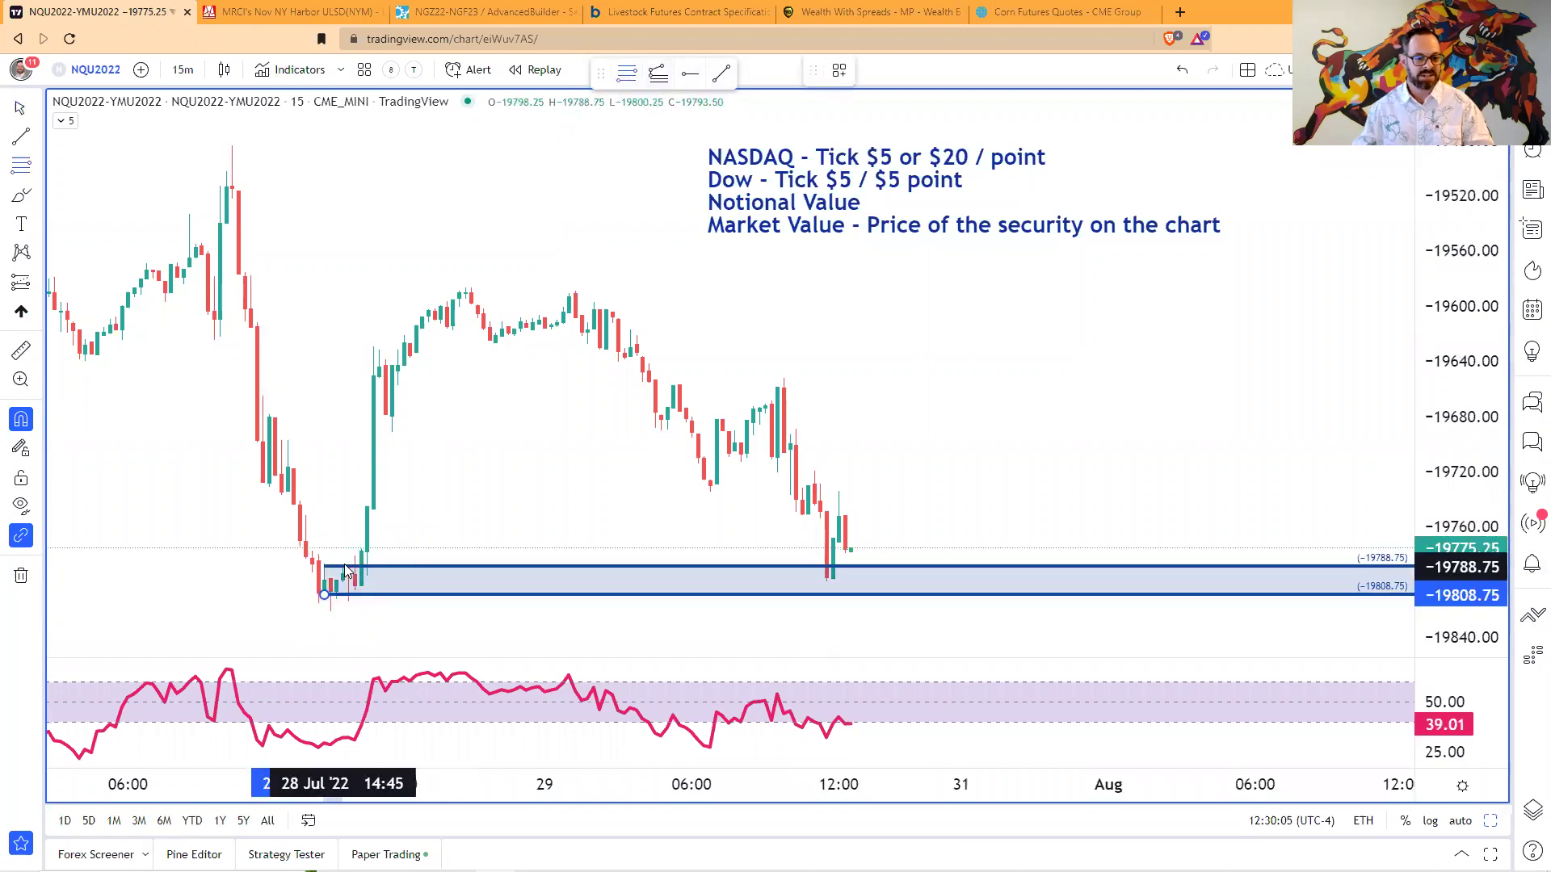
click(344, 569)
mouse_move(328, 610)
mouse_down()
mouse_move(345, 565)
mouse_move(348, 584)
mouse_up()
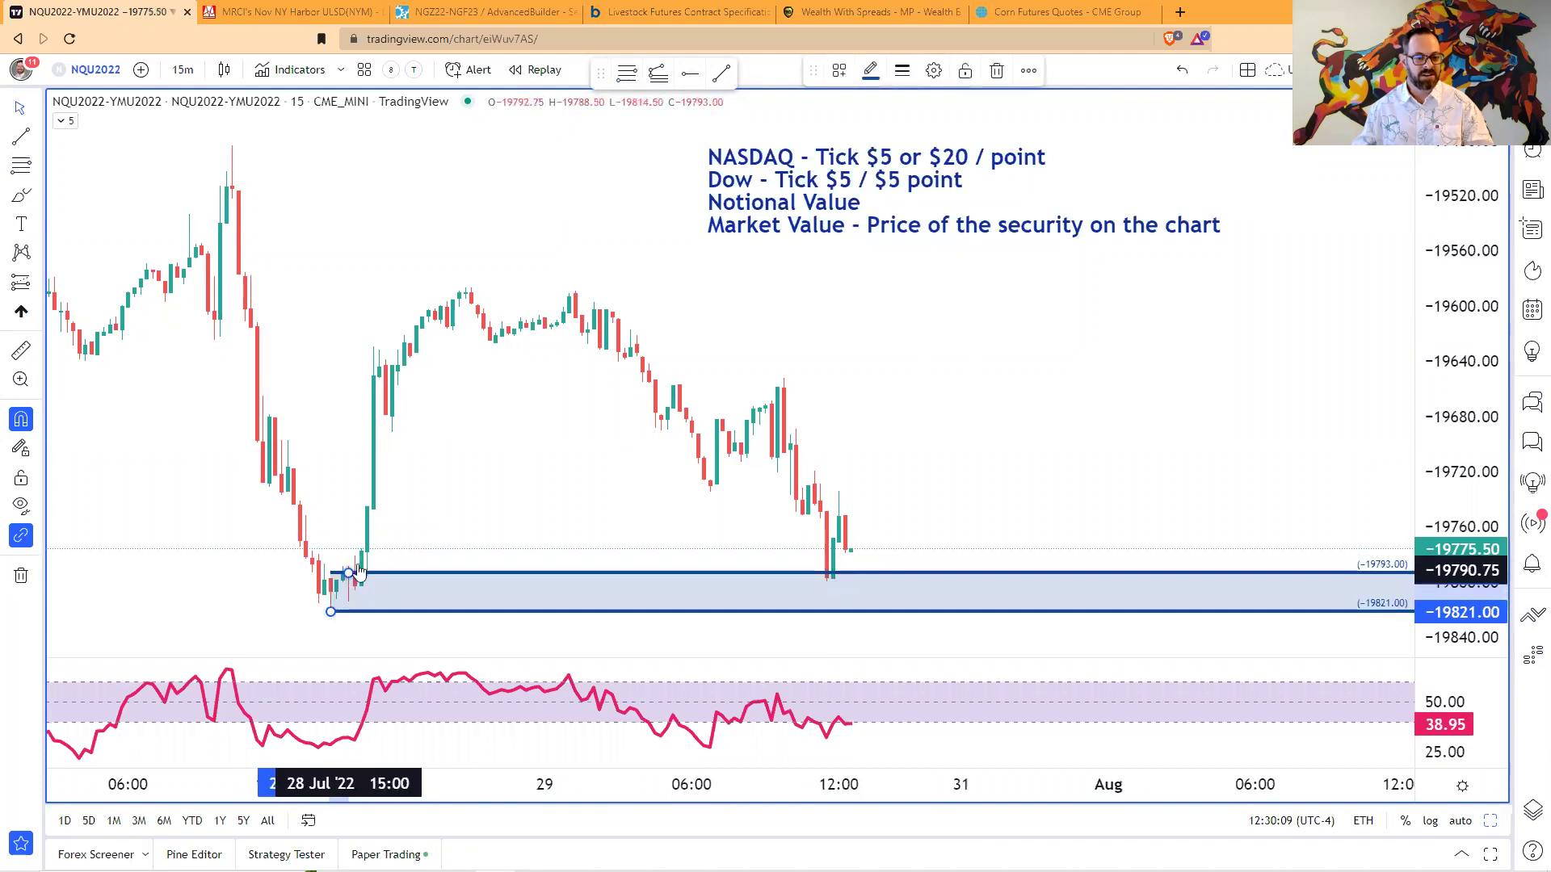
click(554, 526)
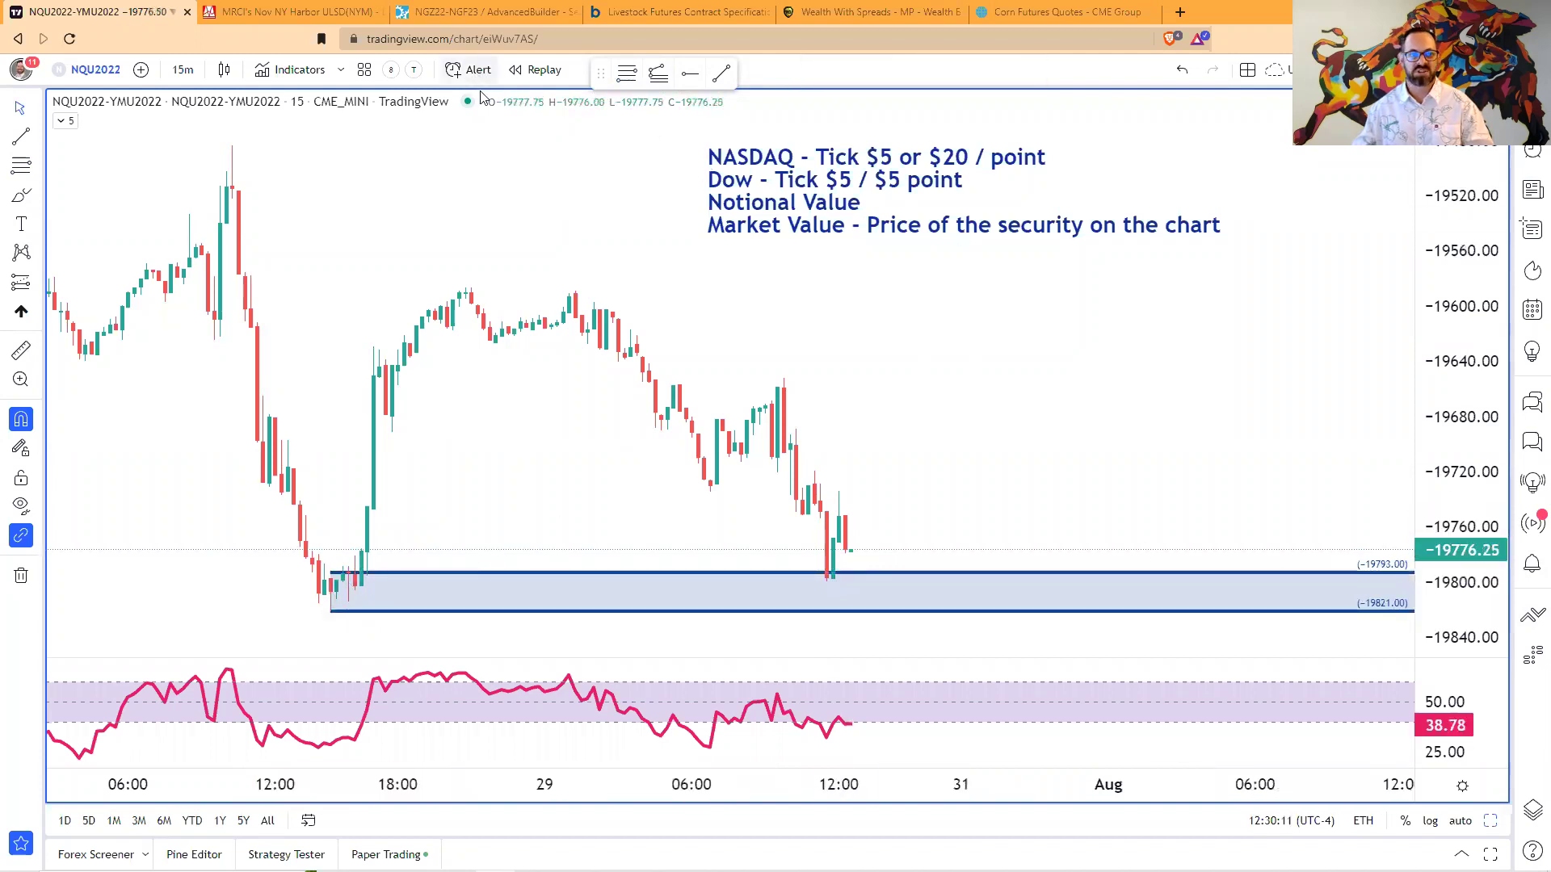
- Draw a second shaded price zone from the 28 Jul swing high down to about -19522.50
click(229, 176)
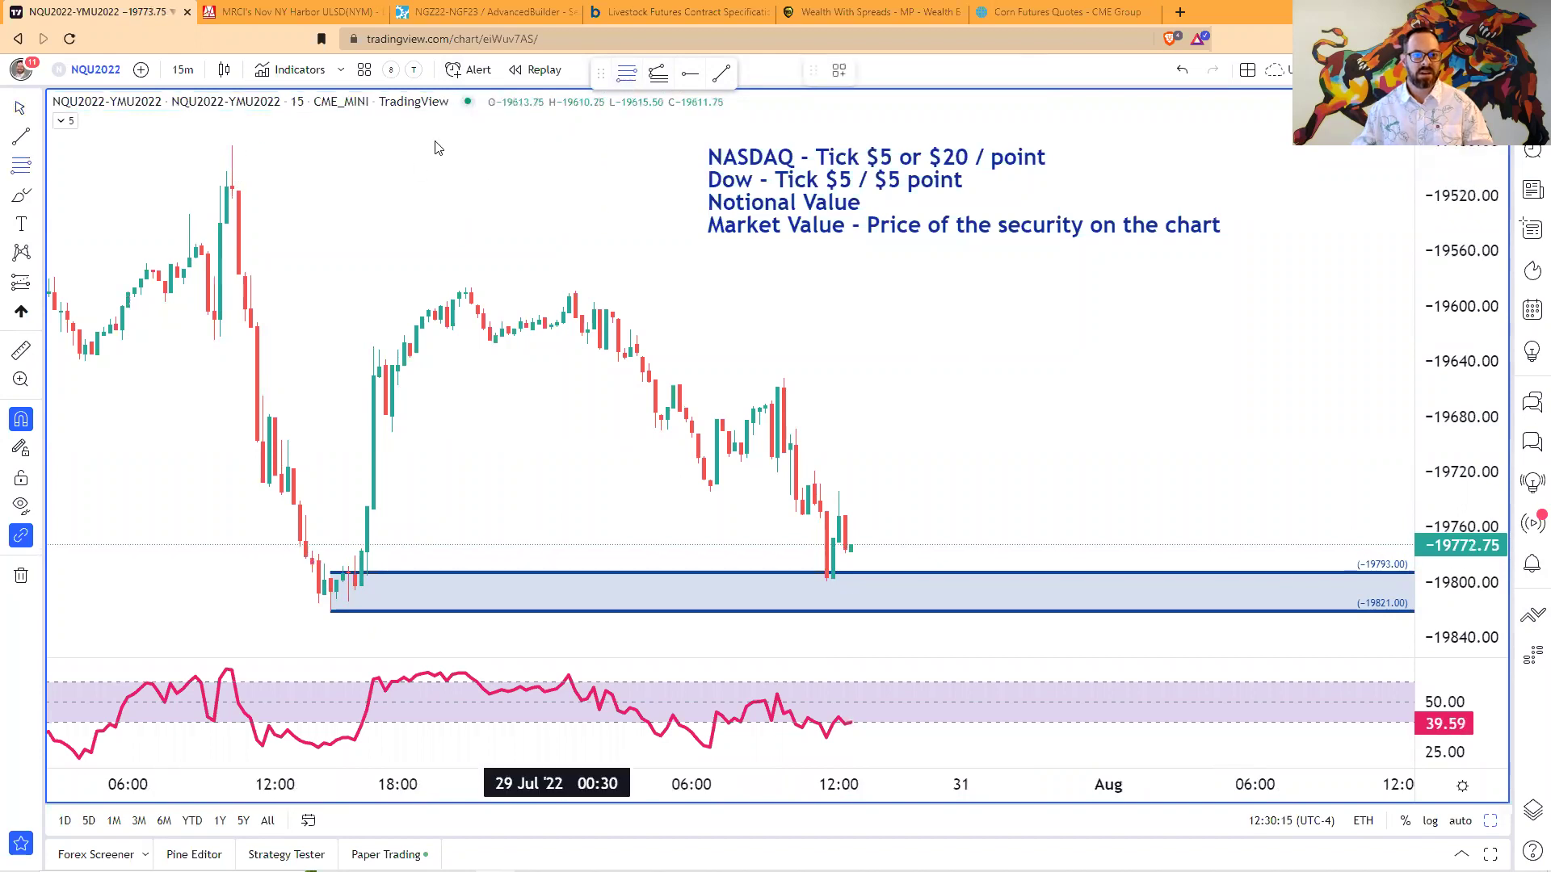
click(232, 147)
click(234, 199)
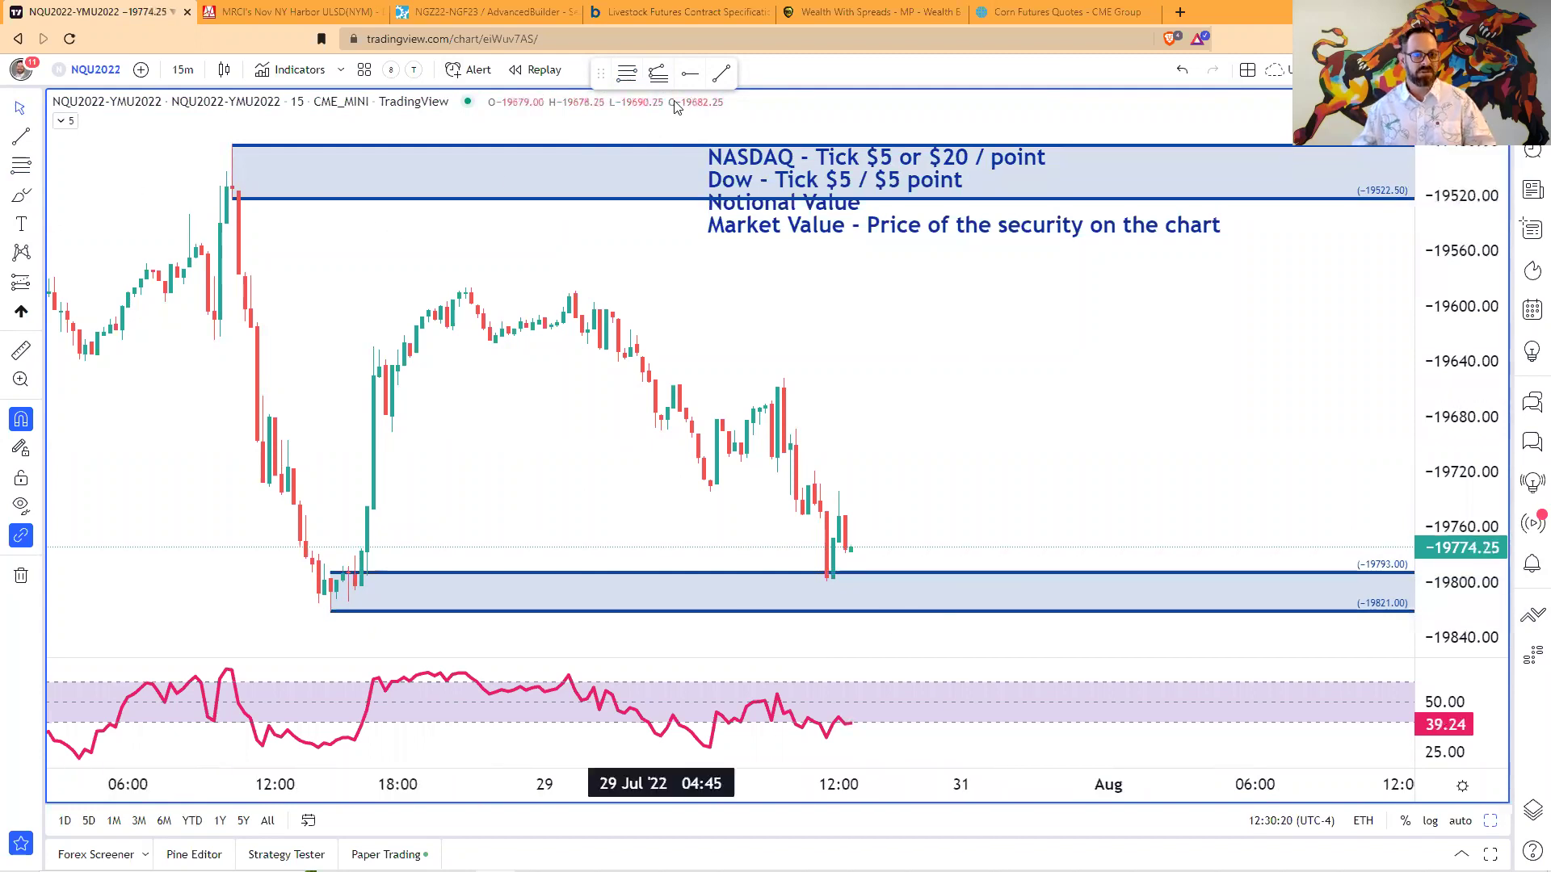
- Place a horizontal ray just below the lower price zone at about -19828.25, starting at 29 Jul 13:15
click(690, 74)
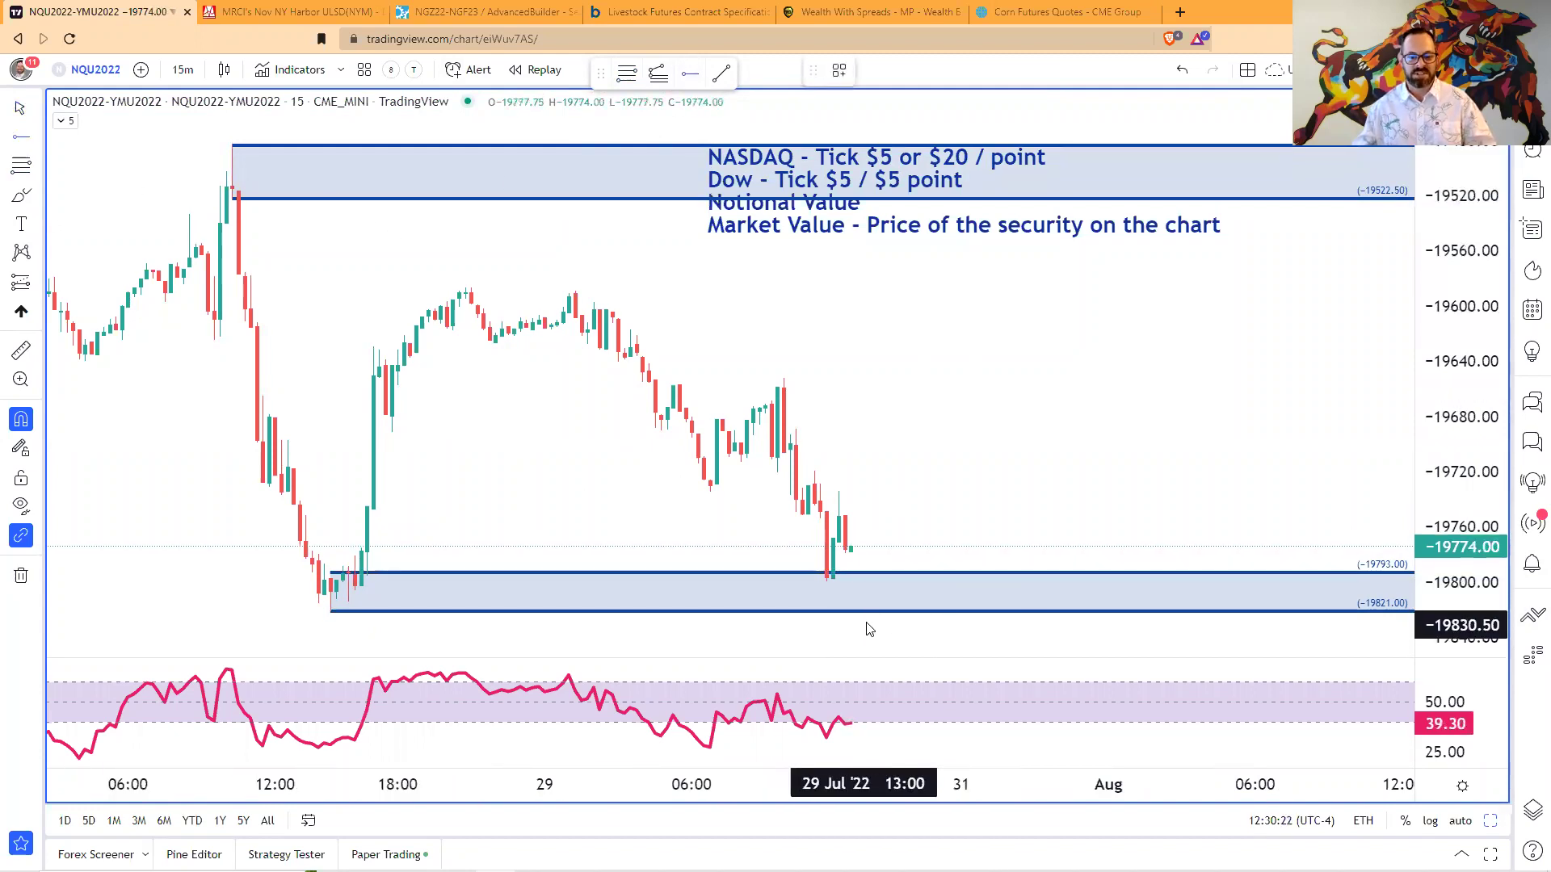
click(869, 621)
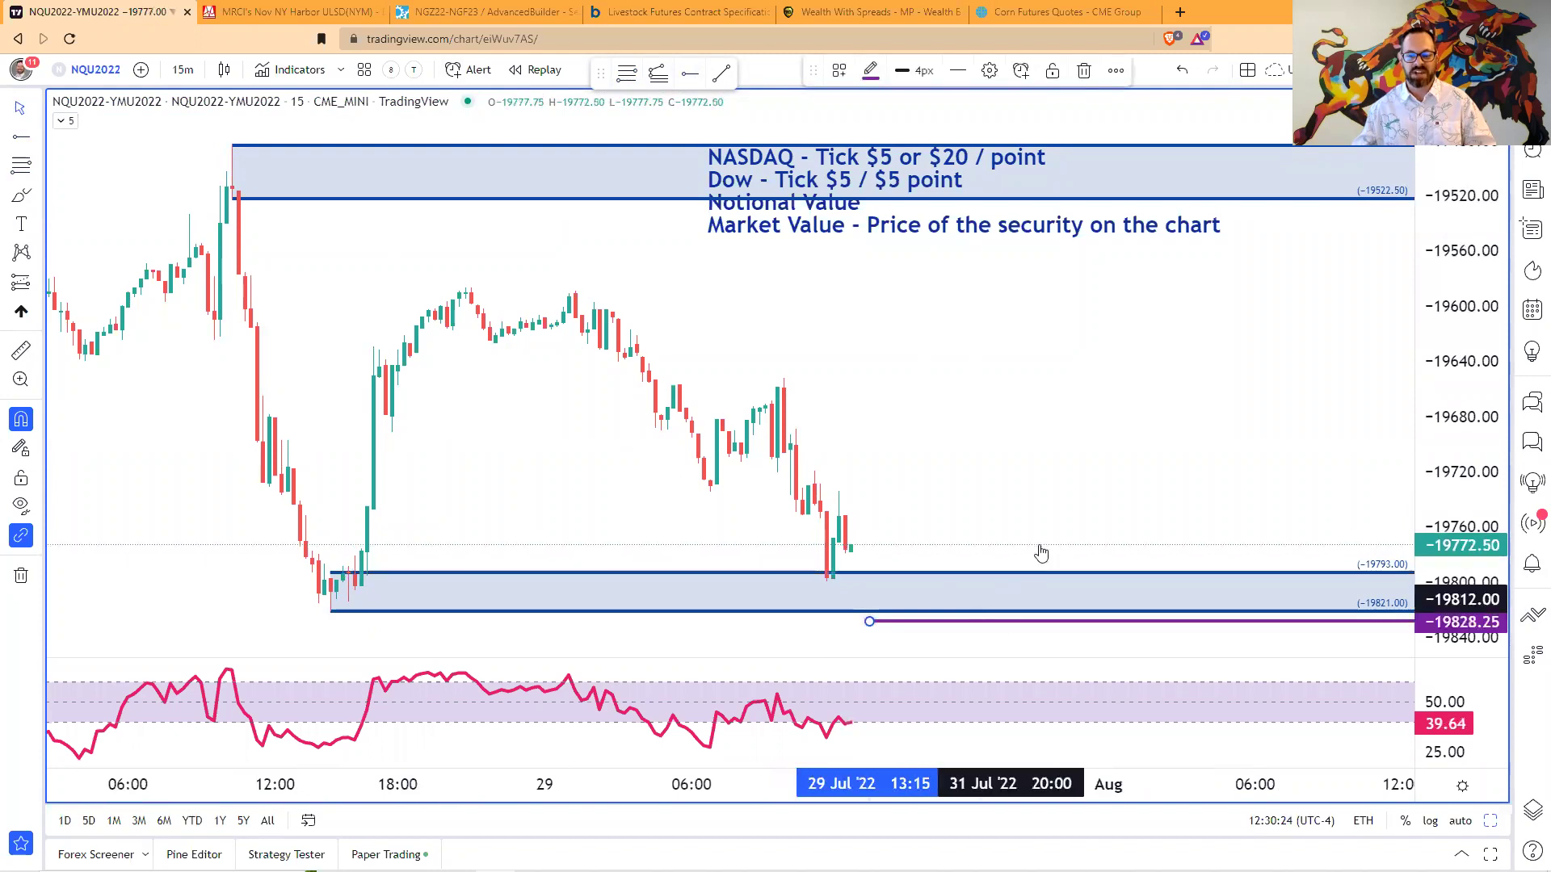
click(1071, 490)
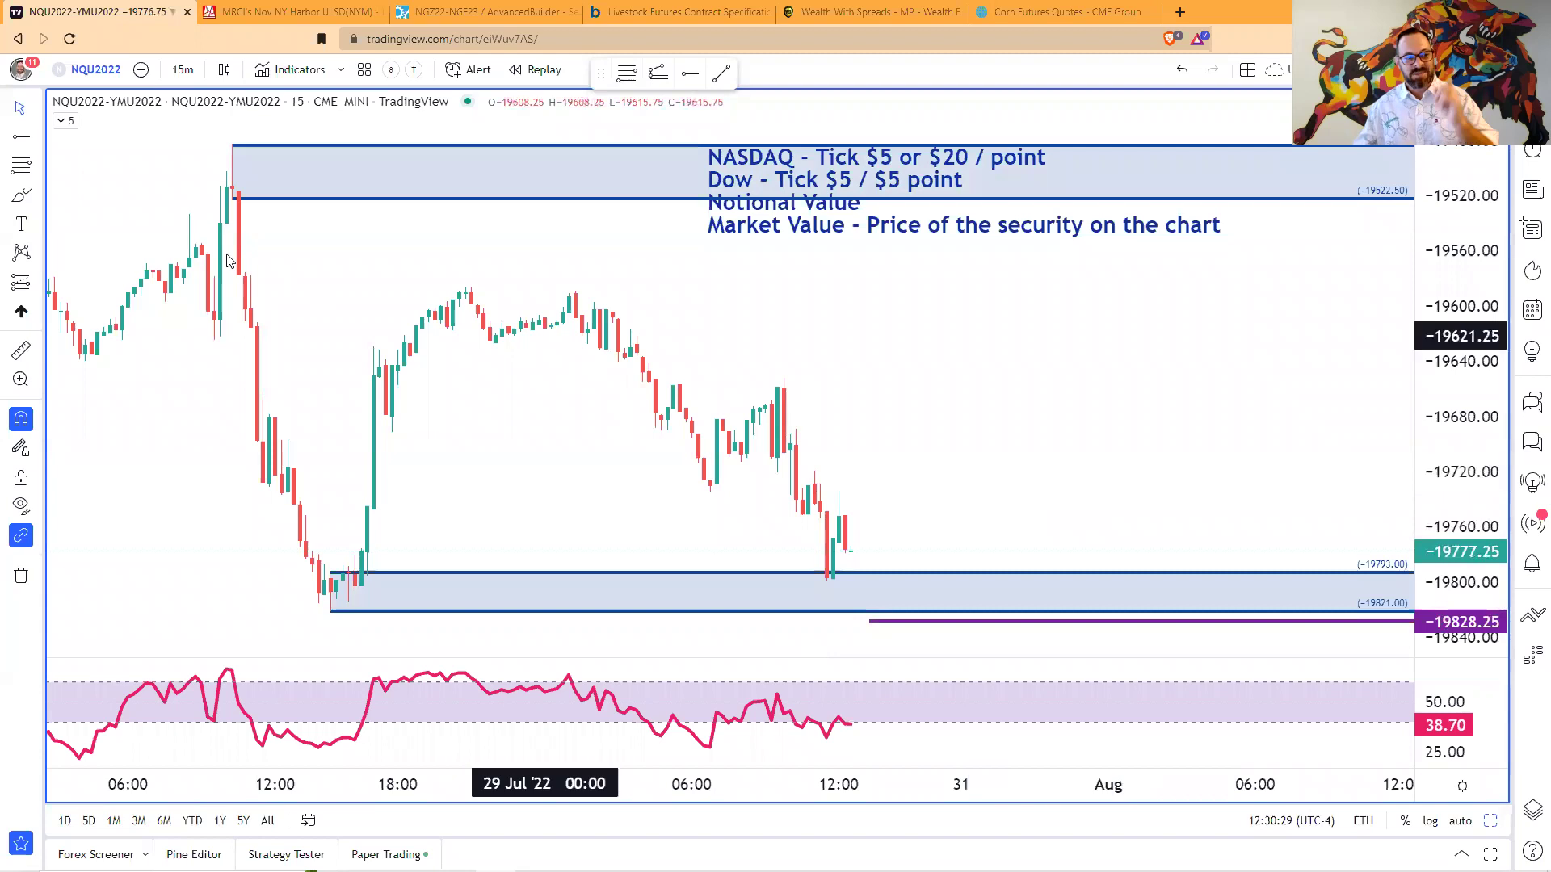
- Multiply the Nasdaq leg by 20 and the Dow leg by 5 in the symbol and load the weighted spread
click(96, 69)
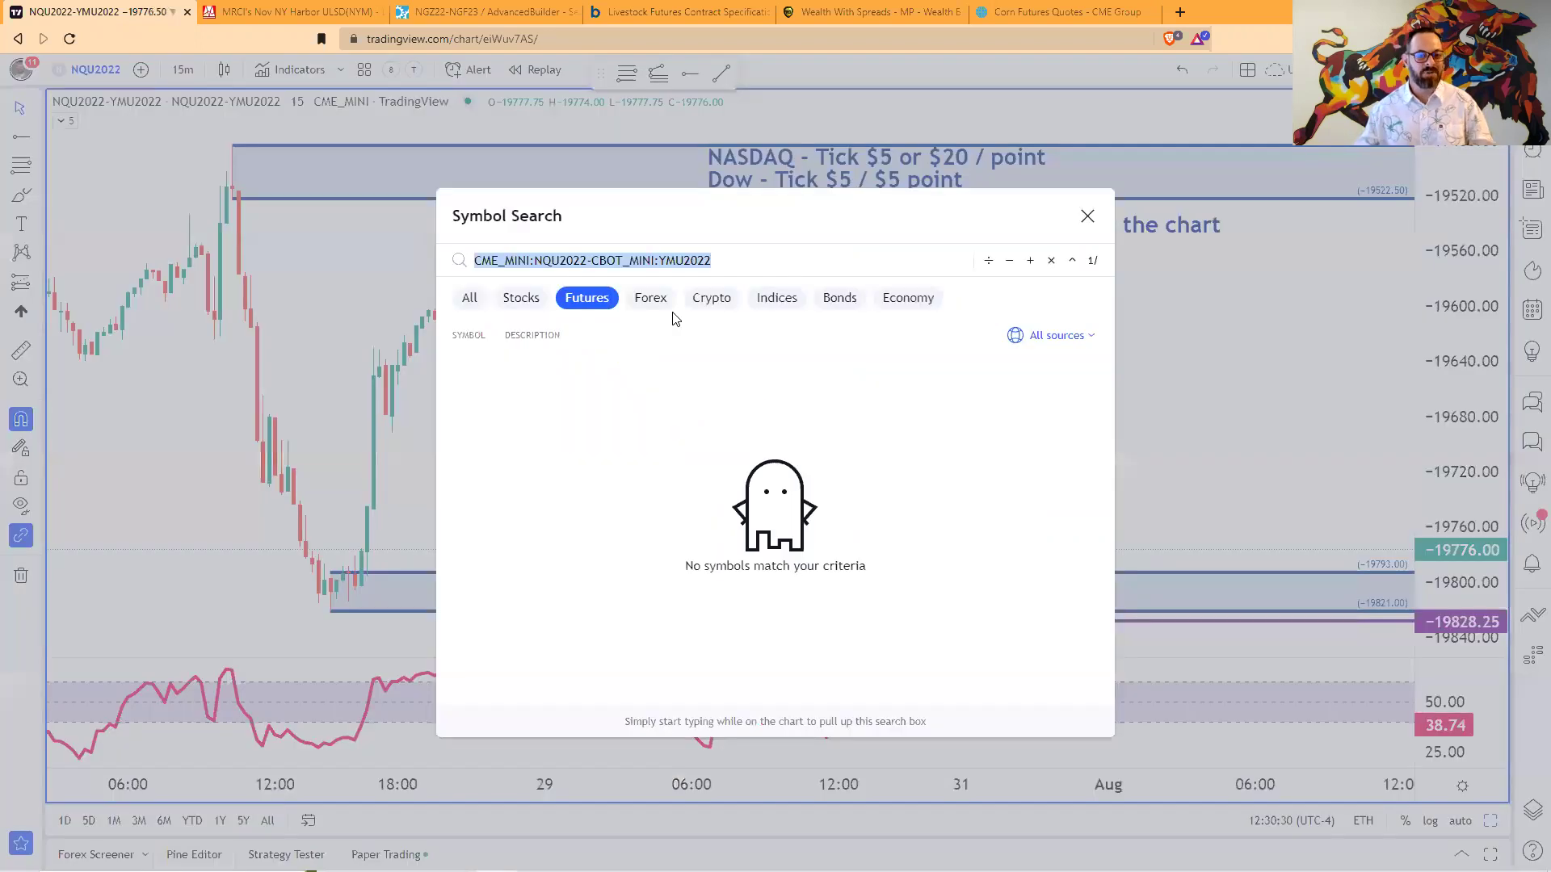
click(587, 260)
text(*20)
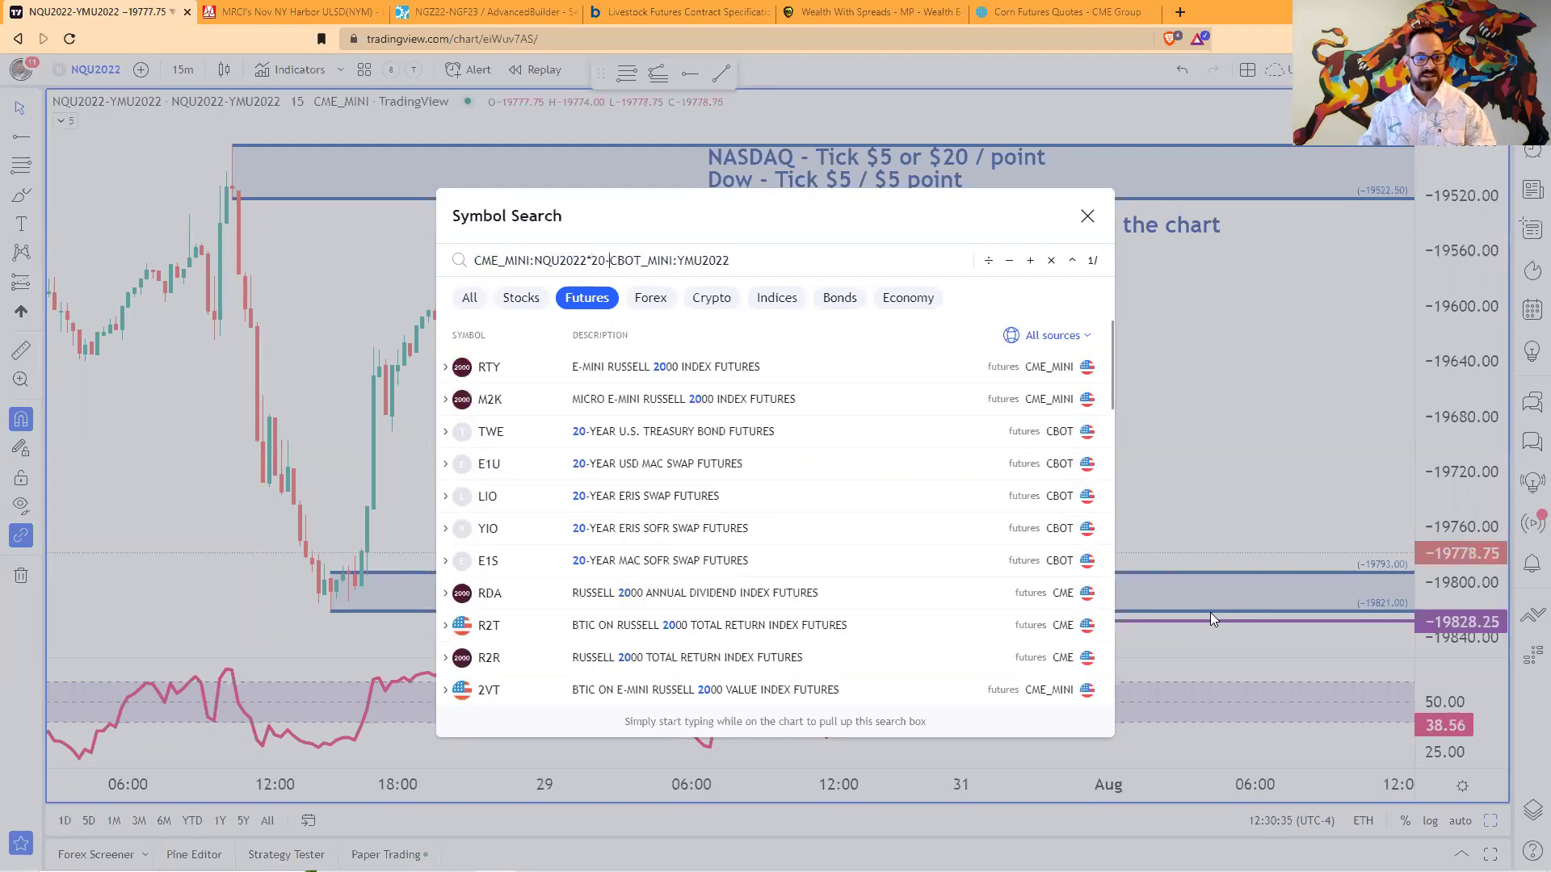
key(End)
text(*)
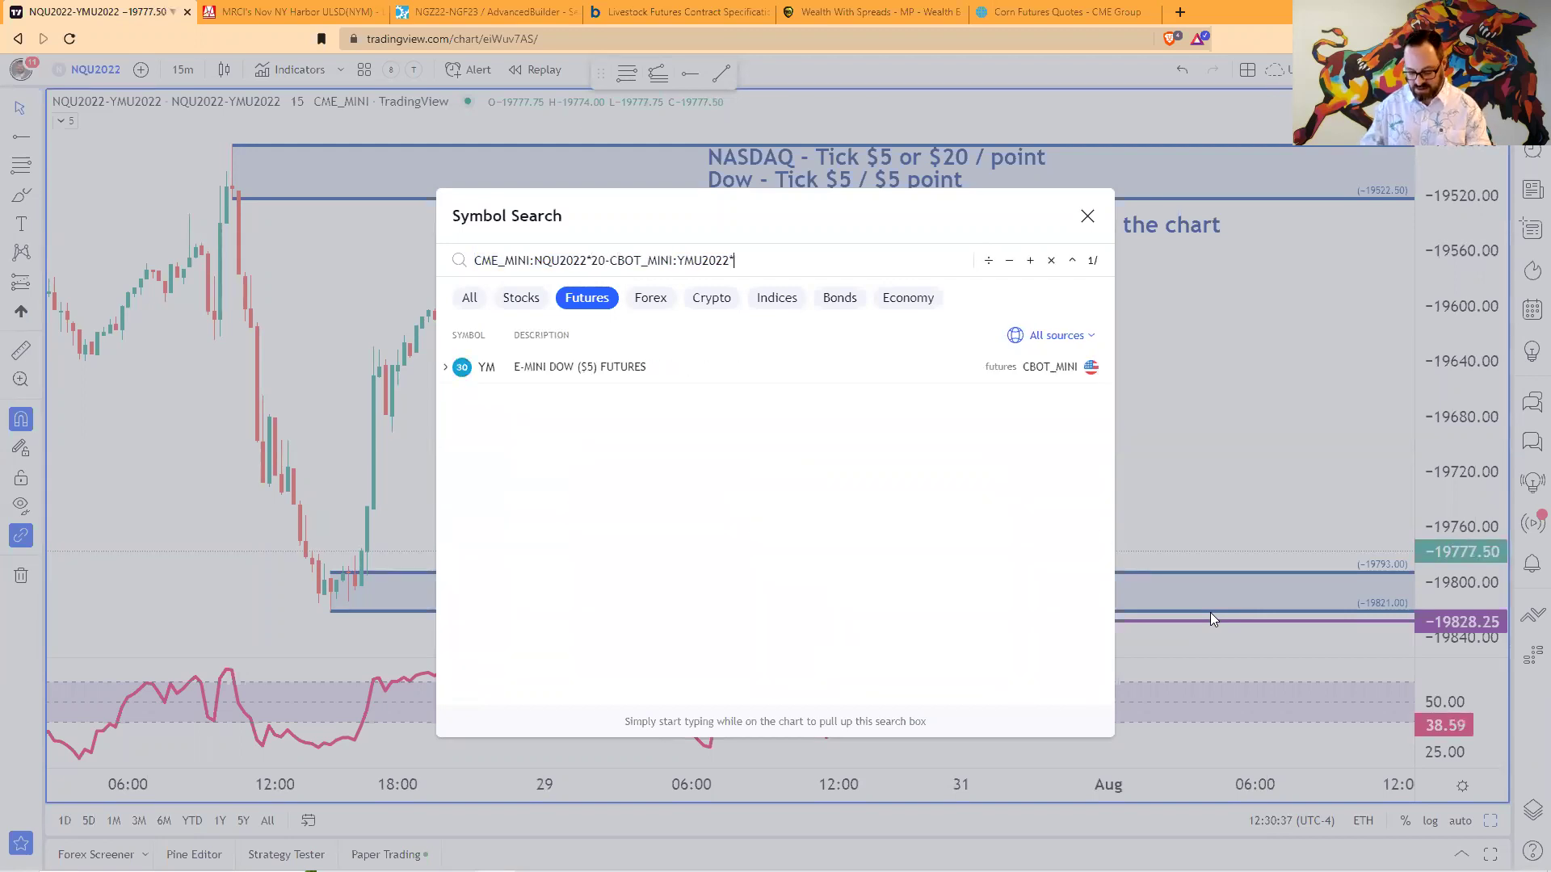
text(5)
key(Return)
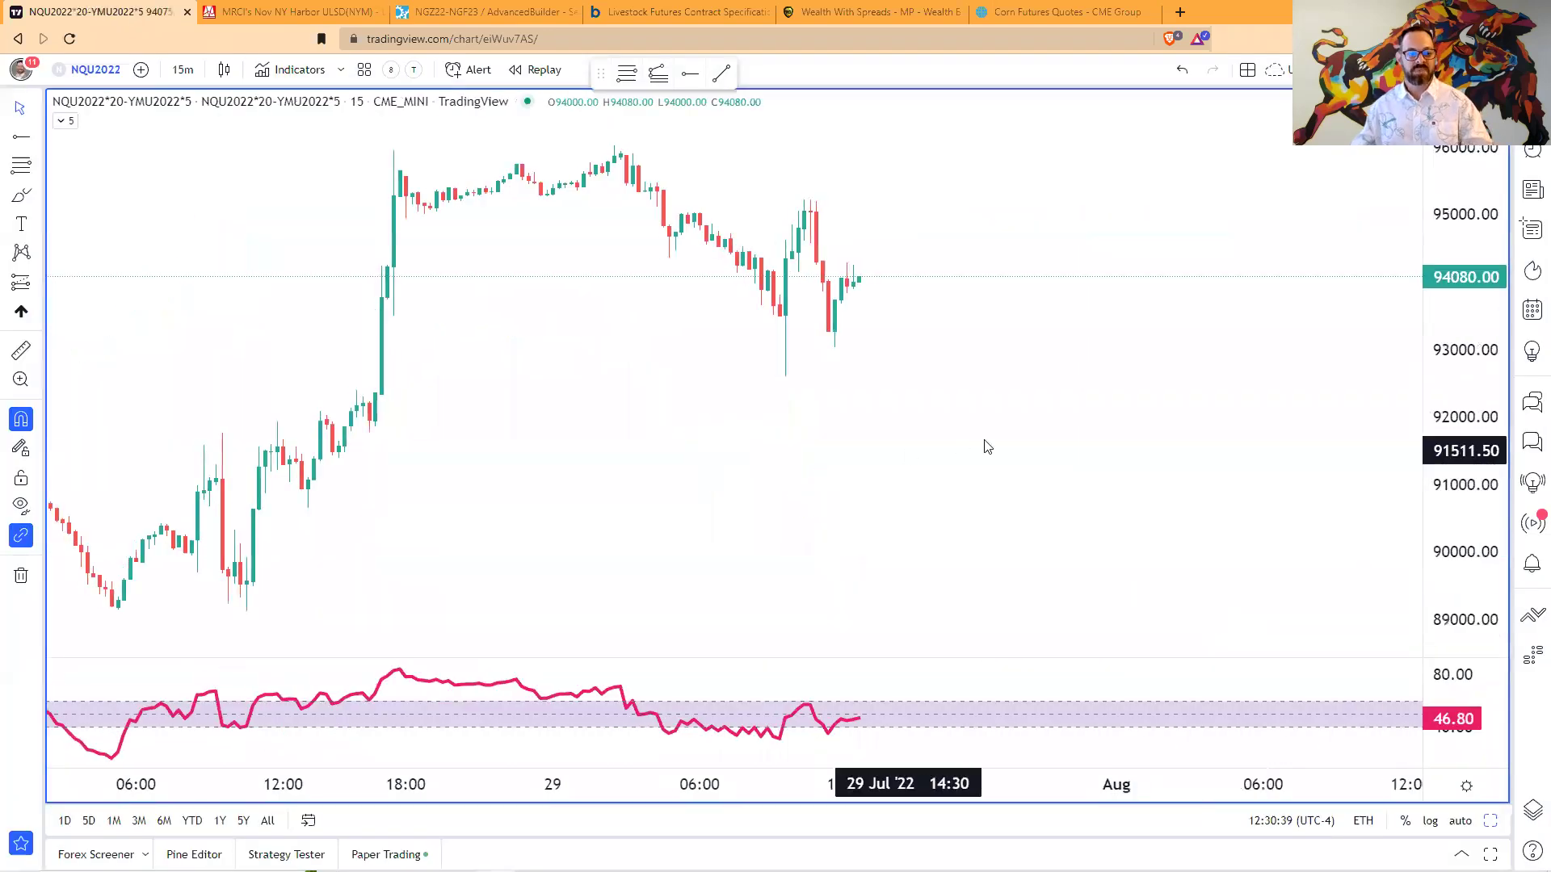
- Draw a shaded price zone from about 91780.00 to 92355.00 at the 28 Jul 15:45 base, with a horizontal ray below it at about 91655.00
mouse_move(374, 446)
mouse_down()
mouse_move(374, 396)
mouse_move(372, 434)
mouse_up()
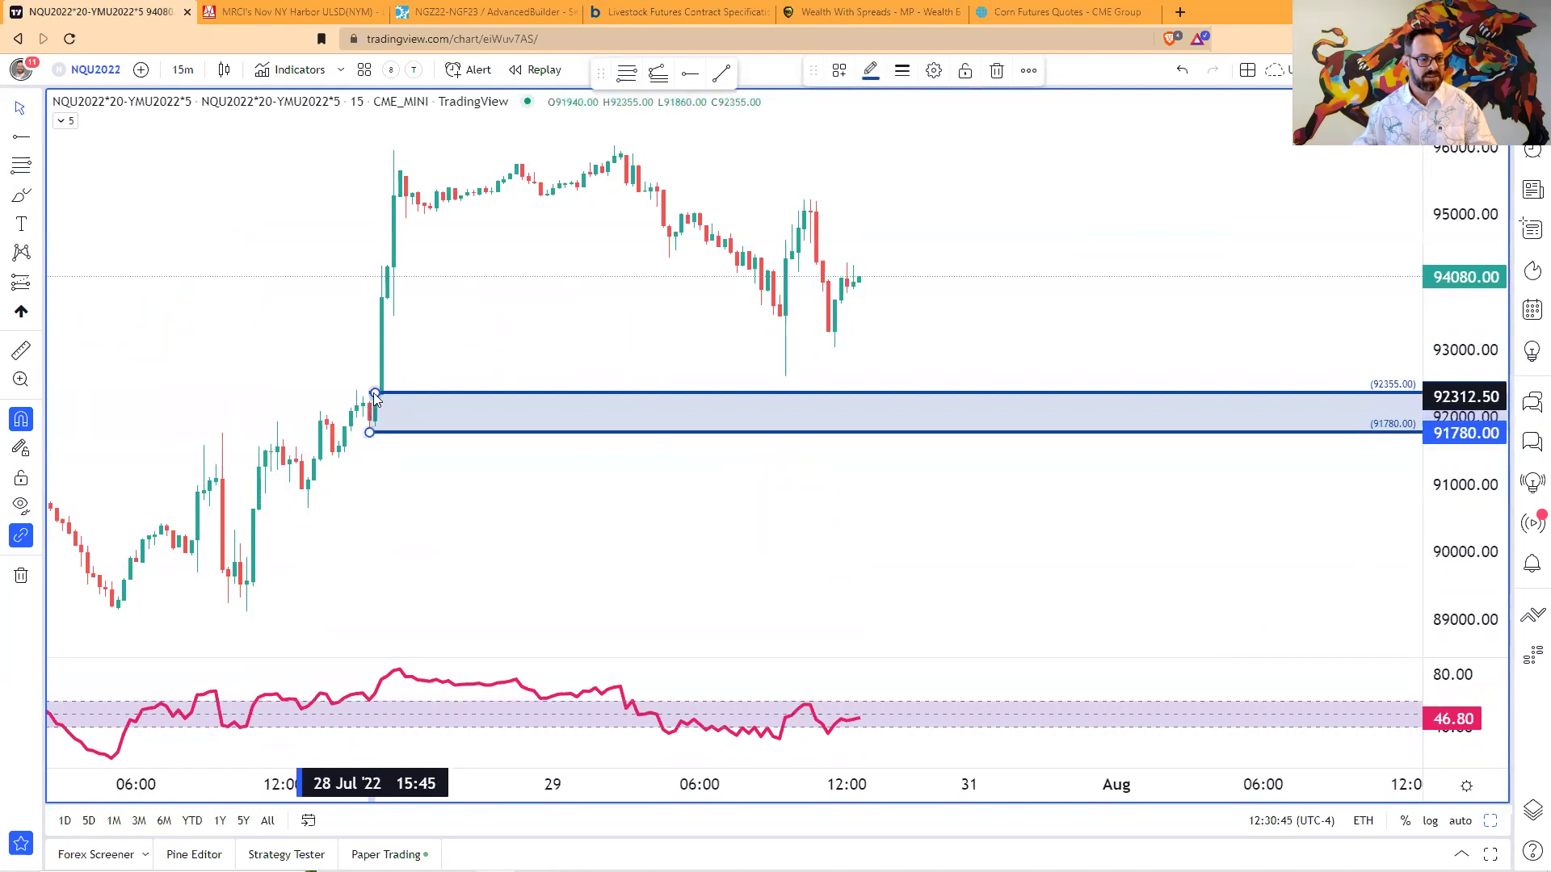
click(495, 366)
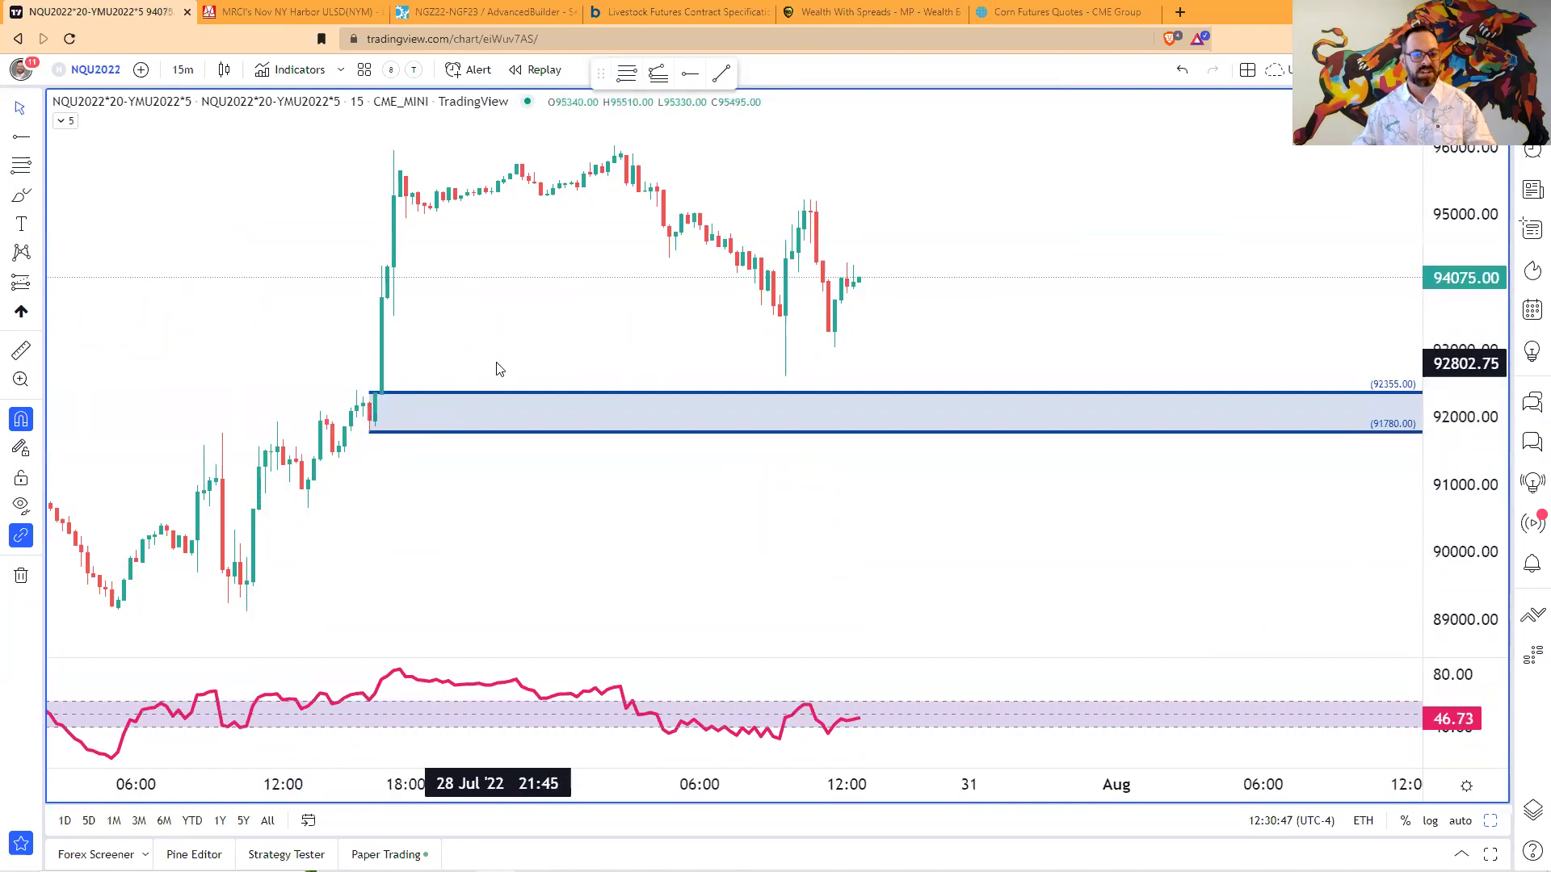
click(689, 73)
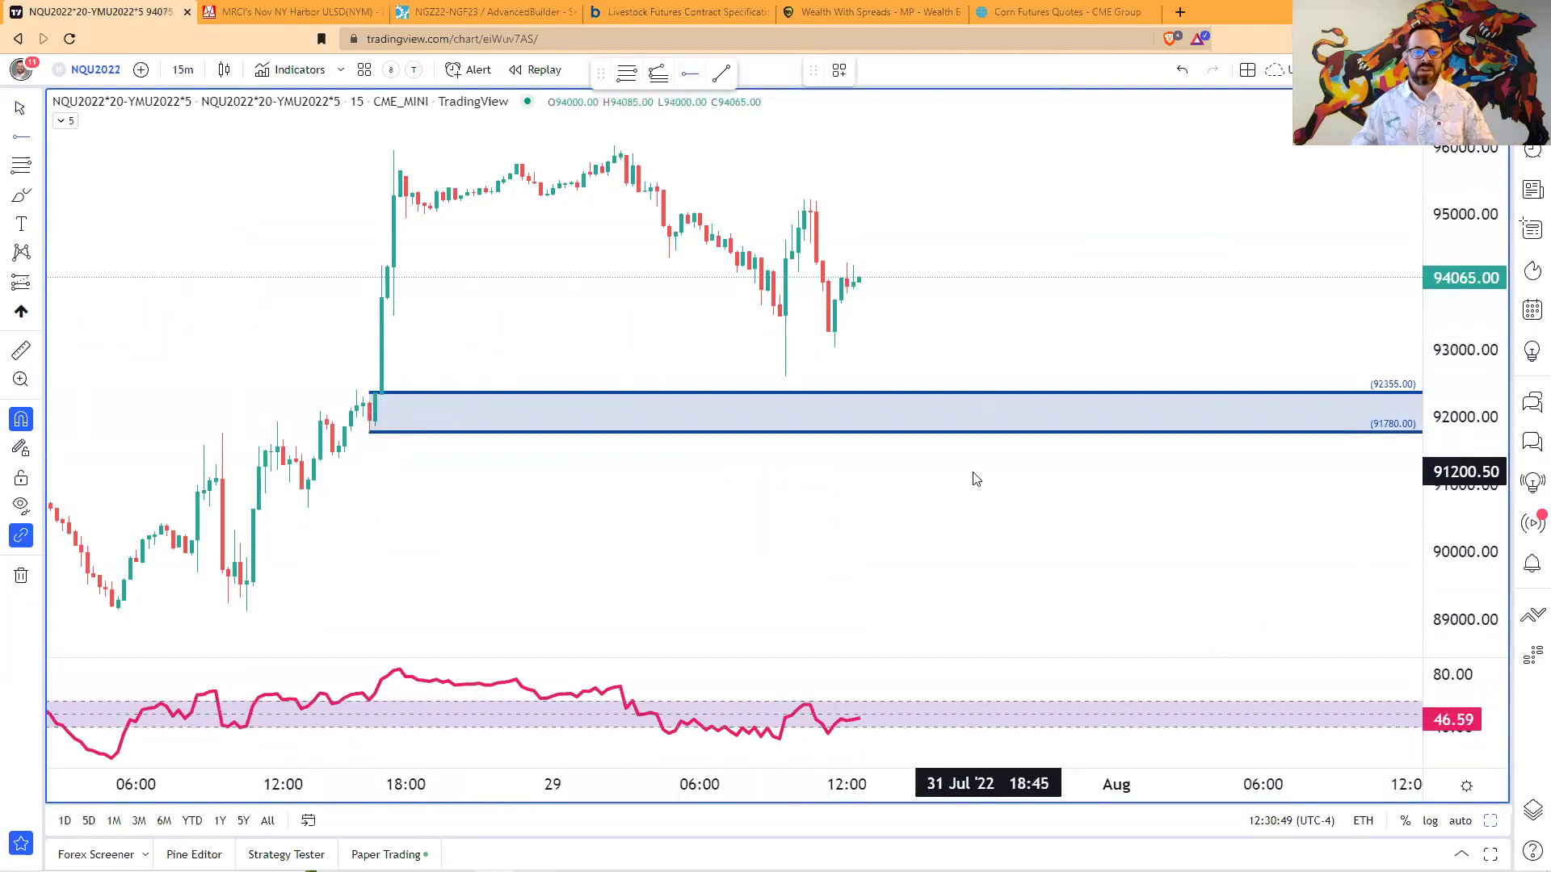
click(889, 441)
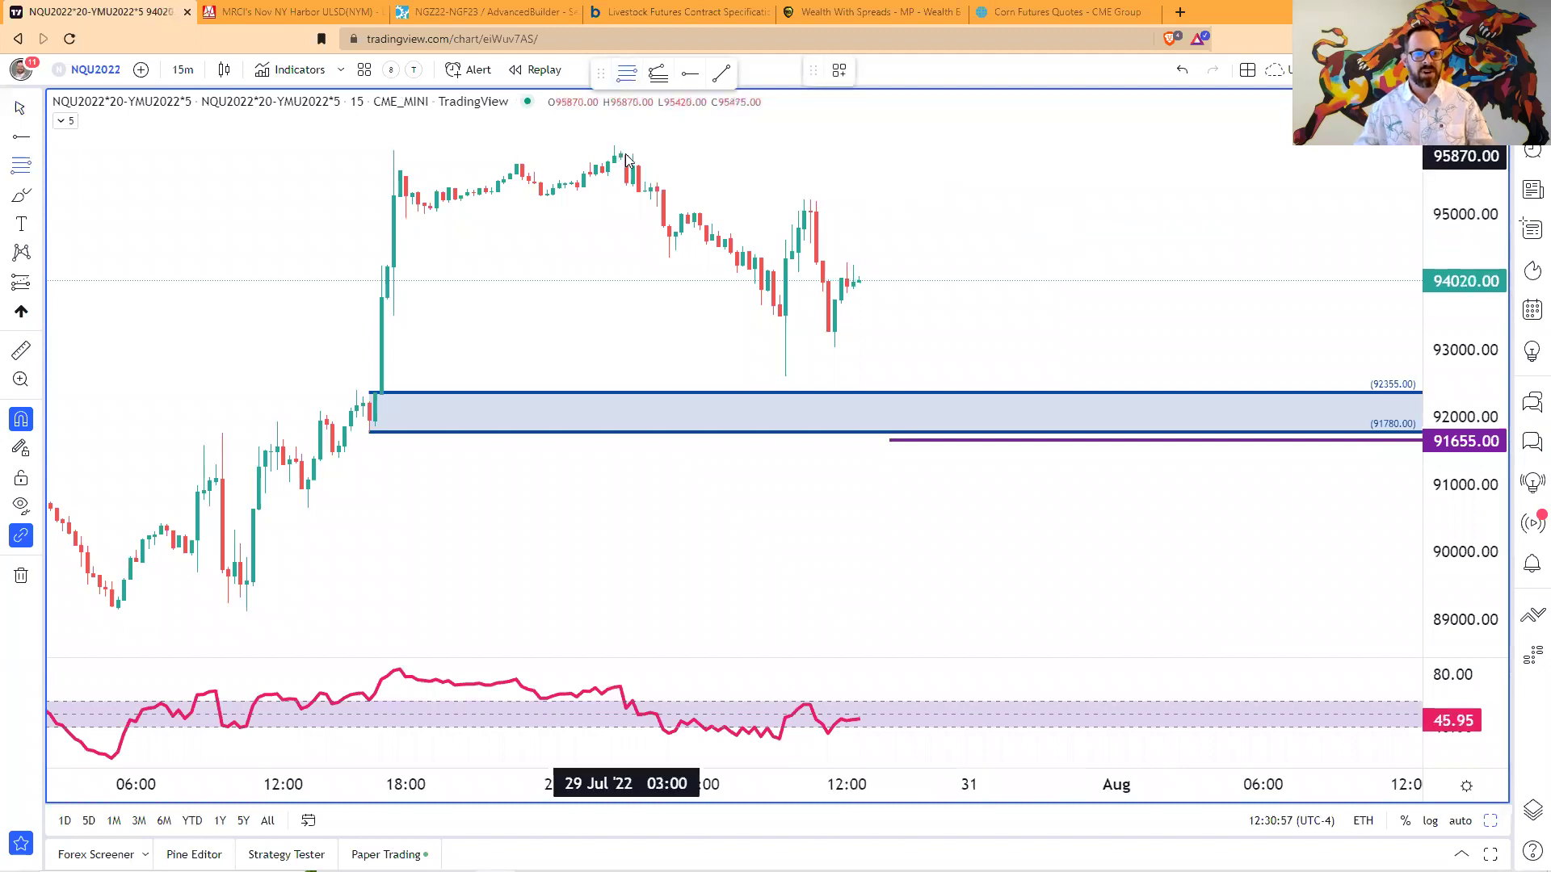
- Draw a second shaded price zone from about 95905.00 down to 95460.00, starting at 29 Jul 03:15
drag(632, 153, 632, 184)
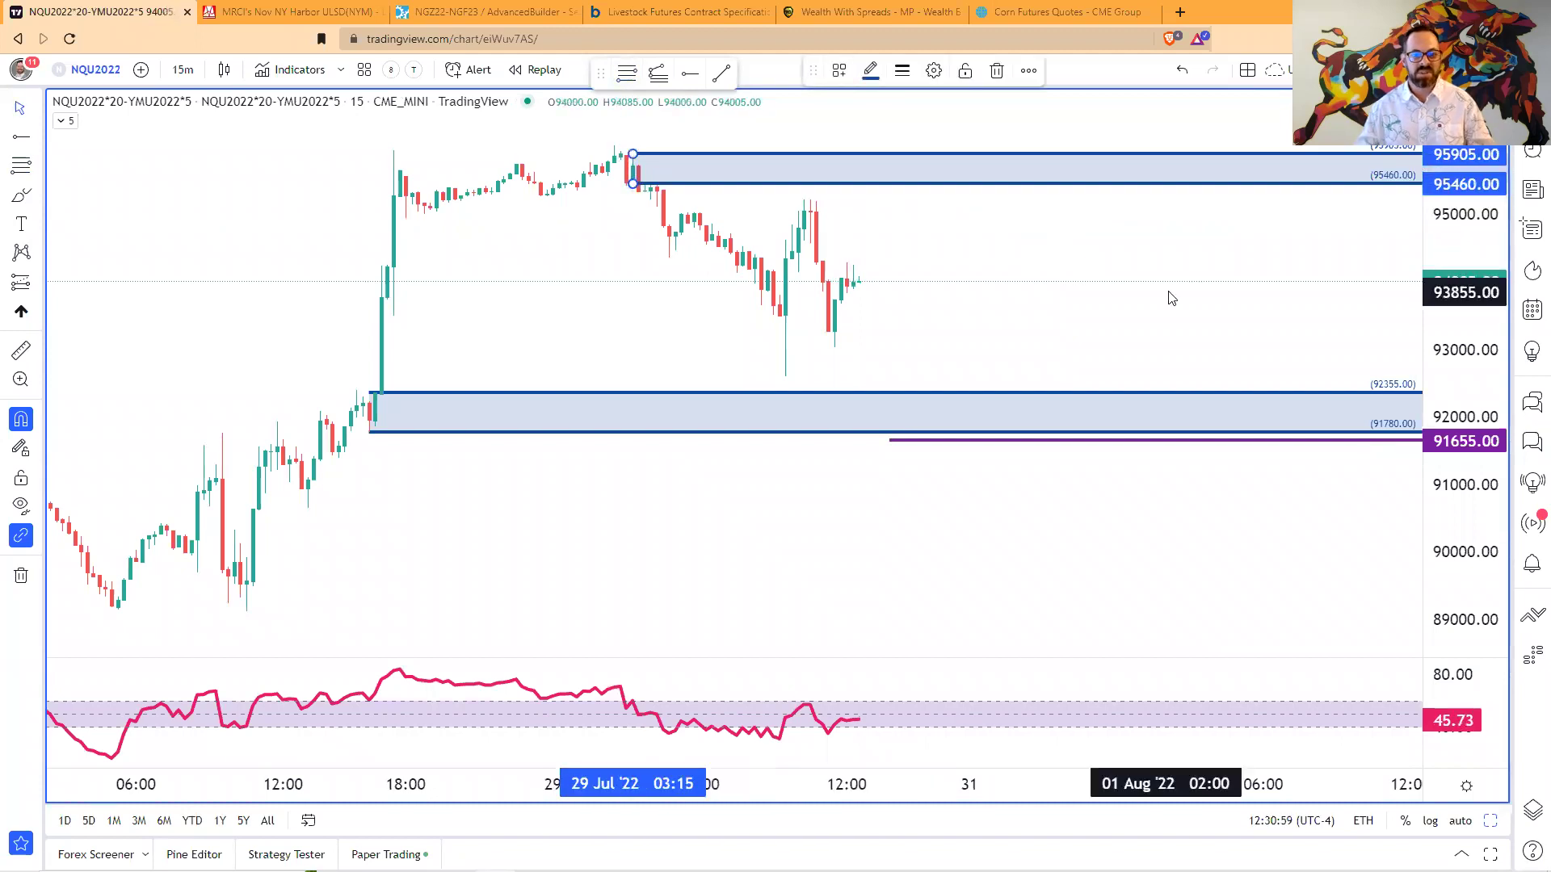
click(669, 125)
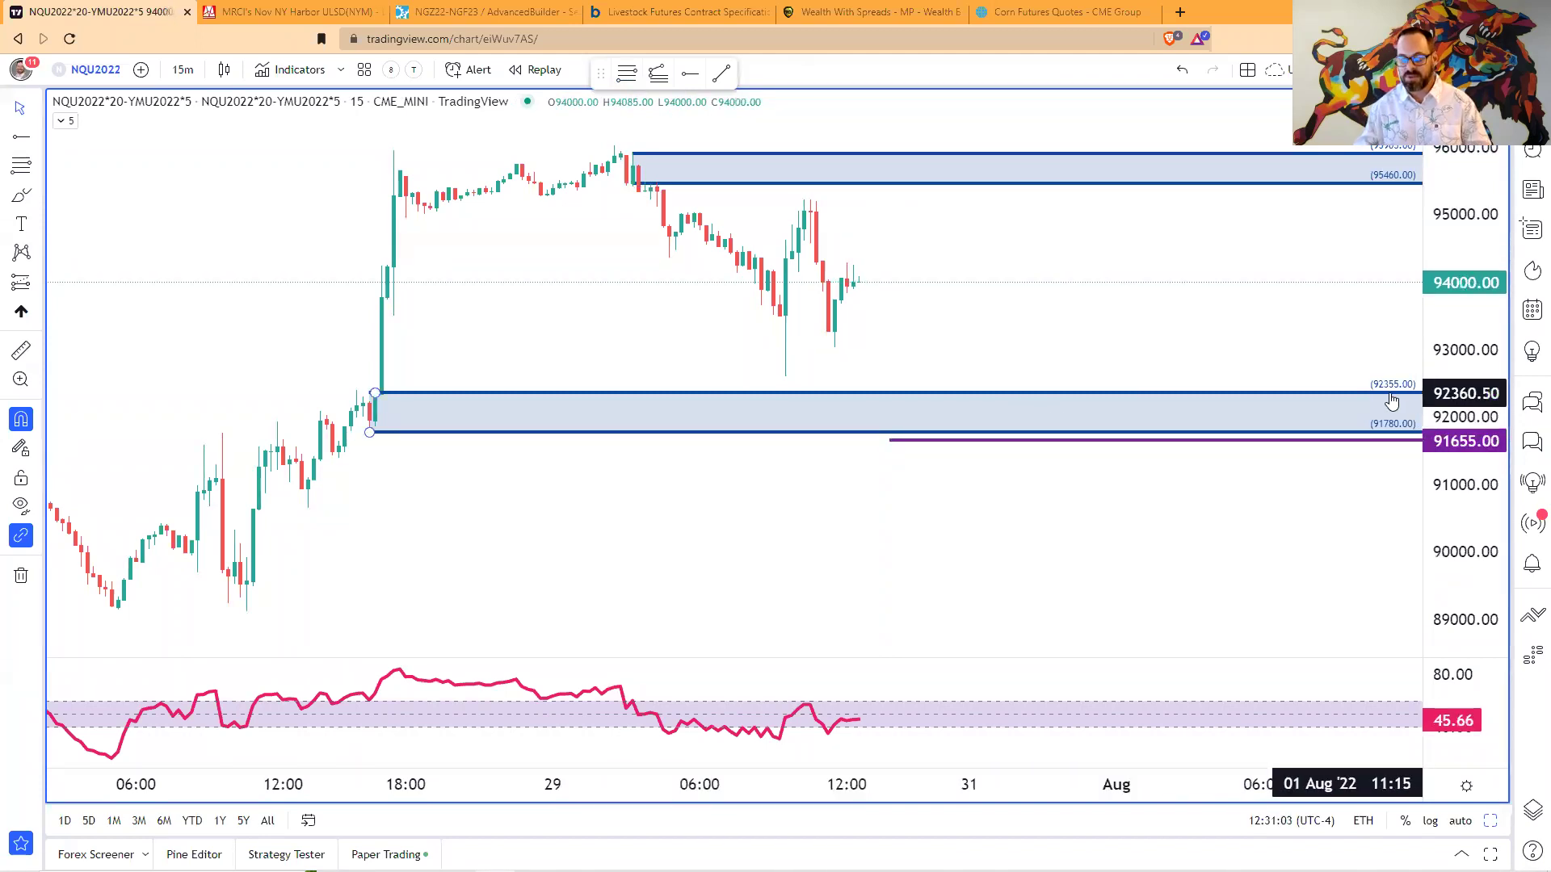
drag(1021, 557, 1335, 588)
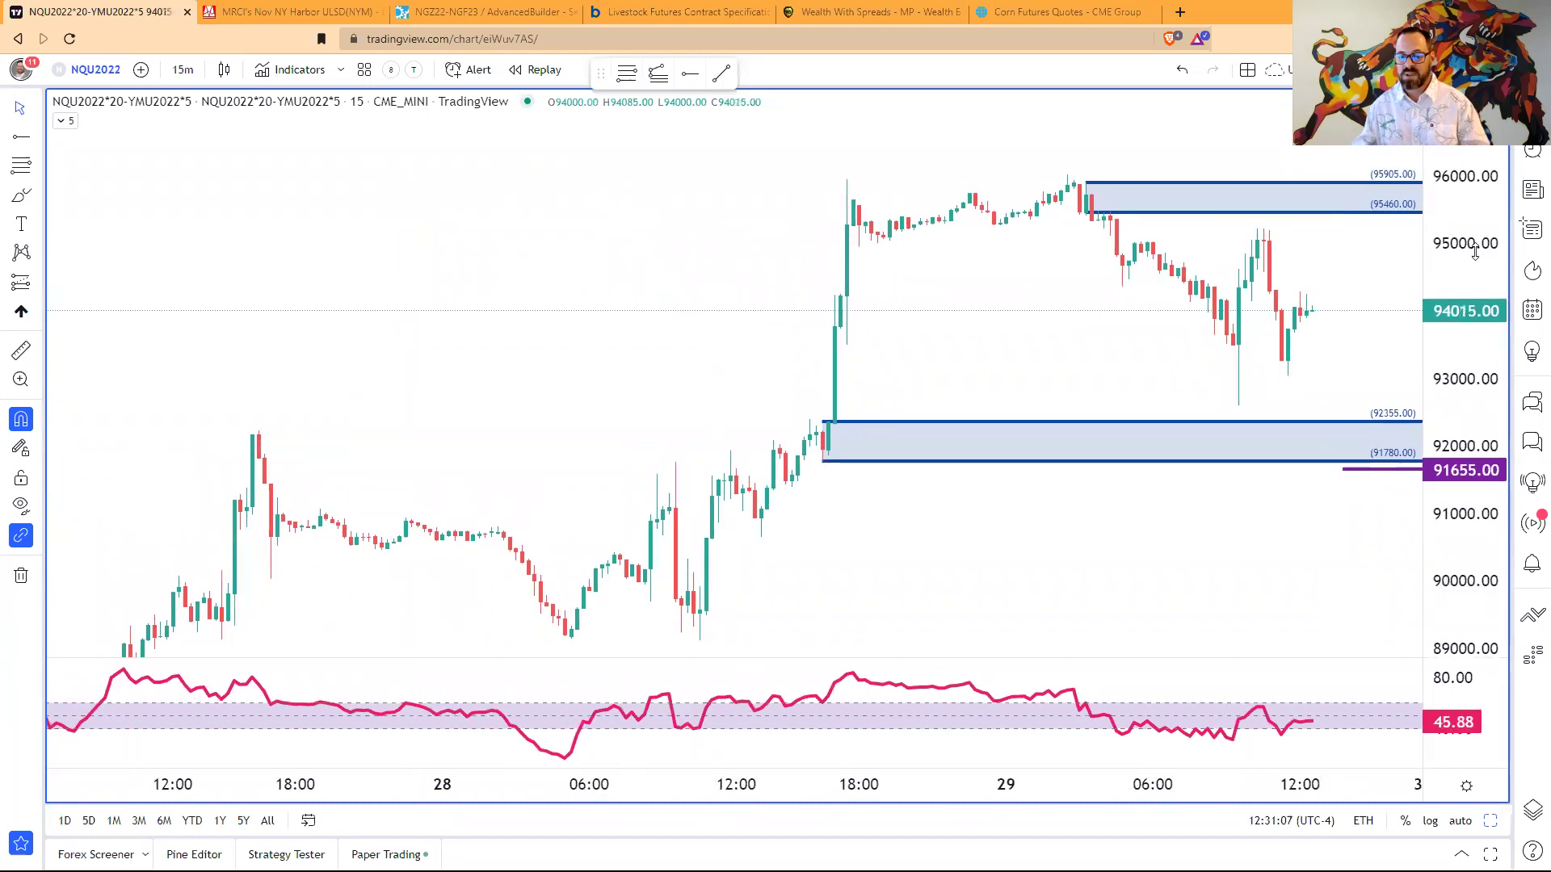
- Switch to Calculator and subtract the ray price from the lower zone's upper edge, 92355 - 91655
key(alt+Tab)
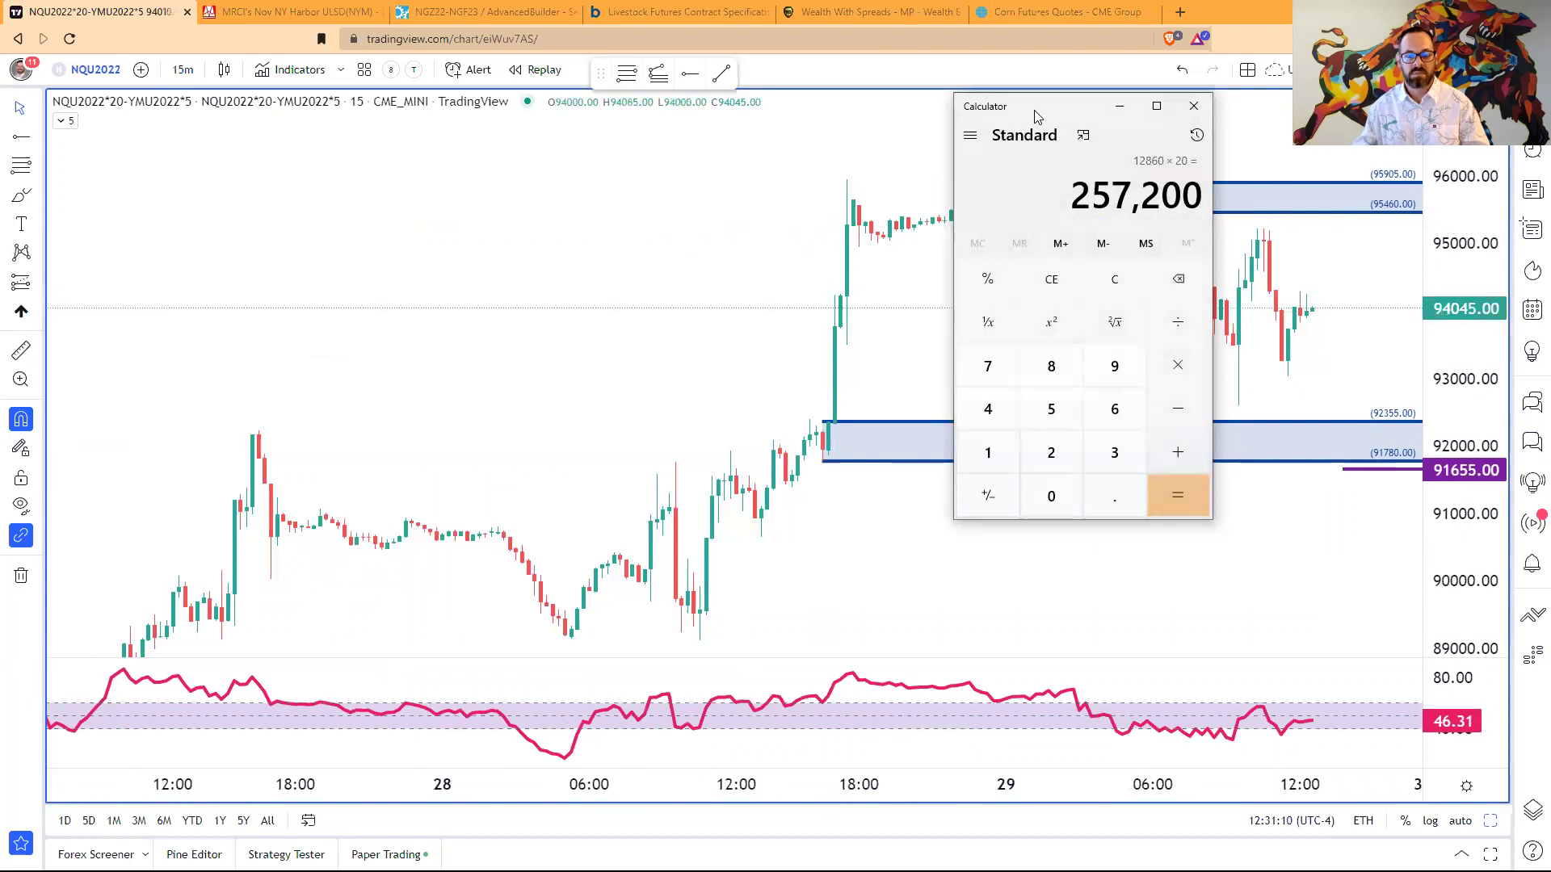
drag(1038, 117, 1061, 144)
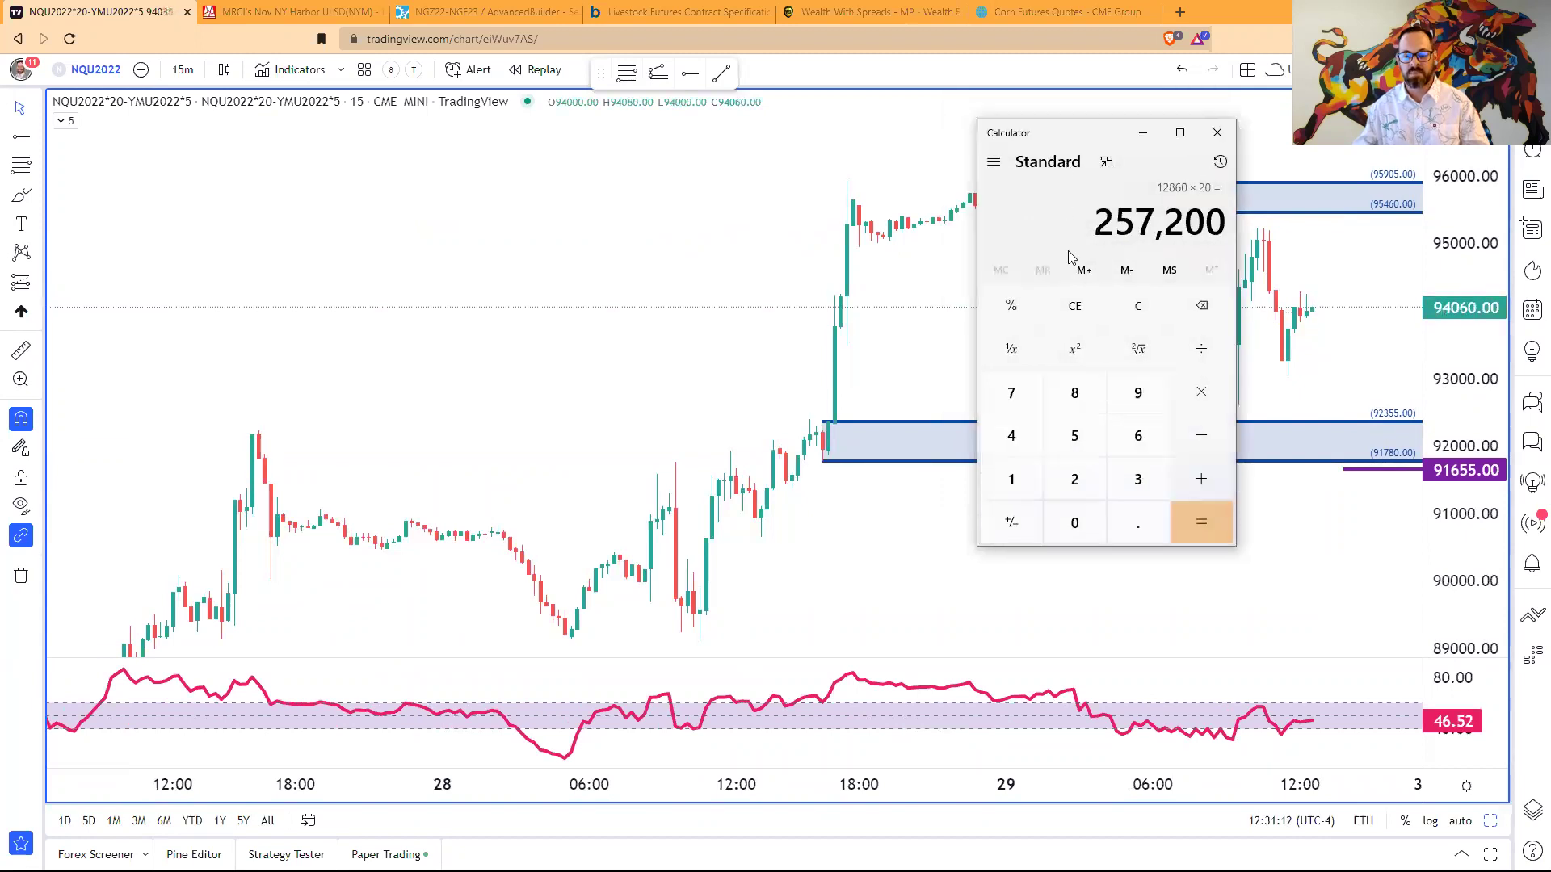
click(1071, 311)
text(9)
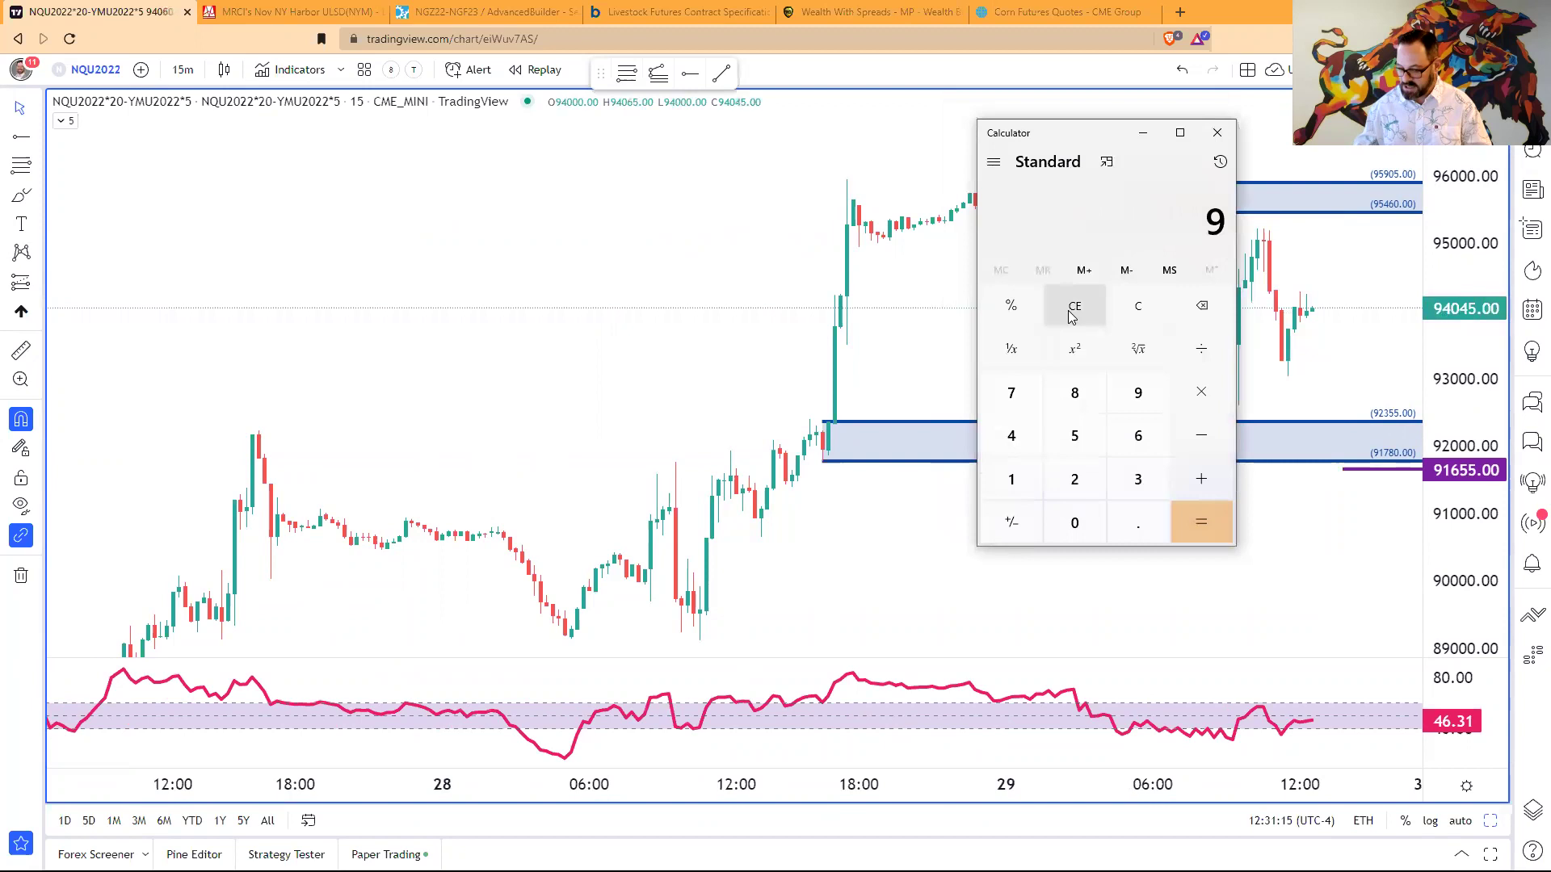
text(2,355)
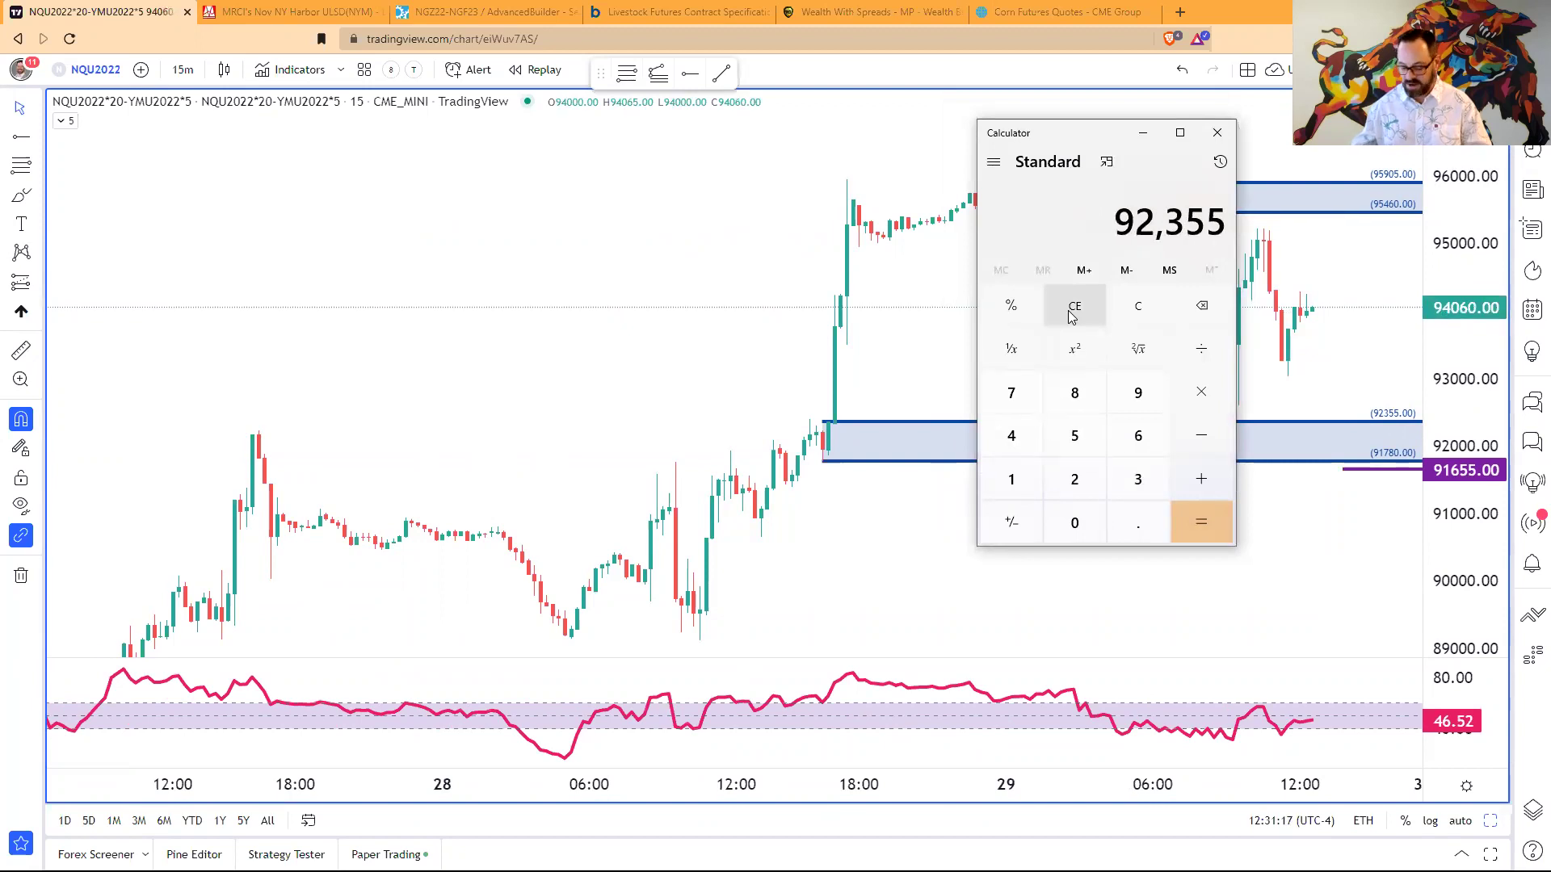
key(minus)
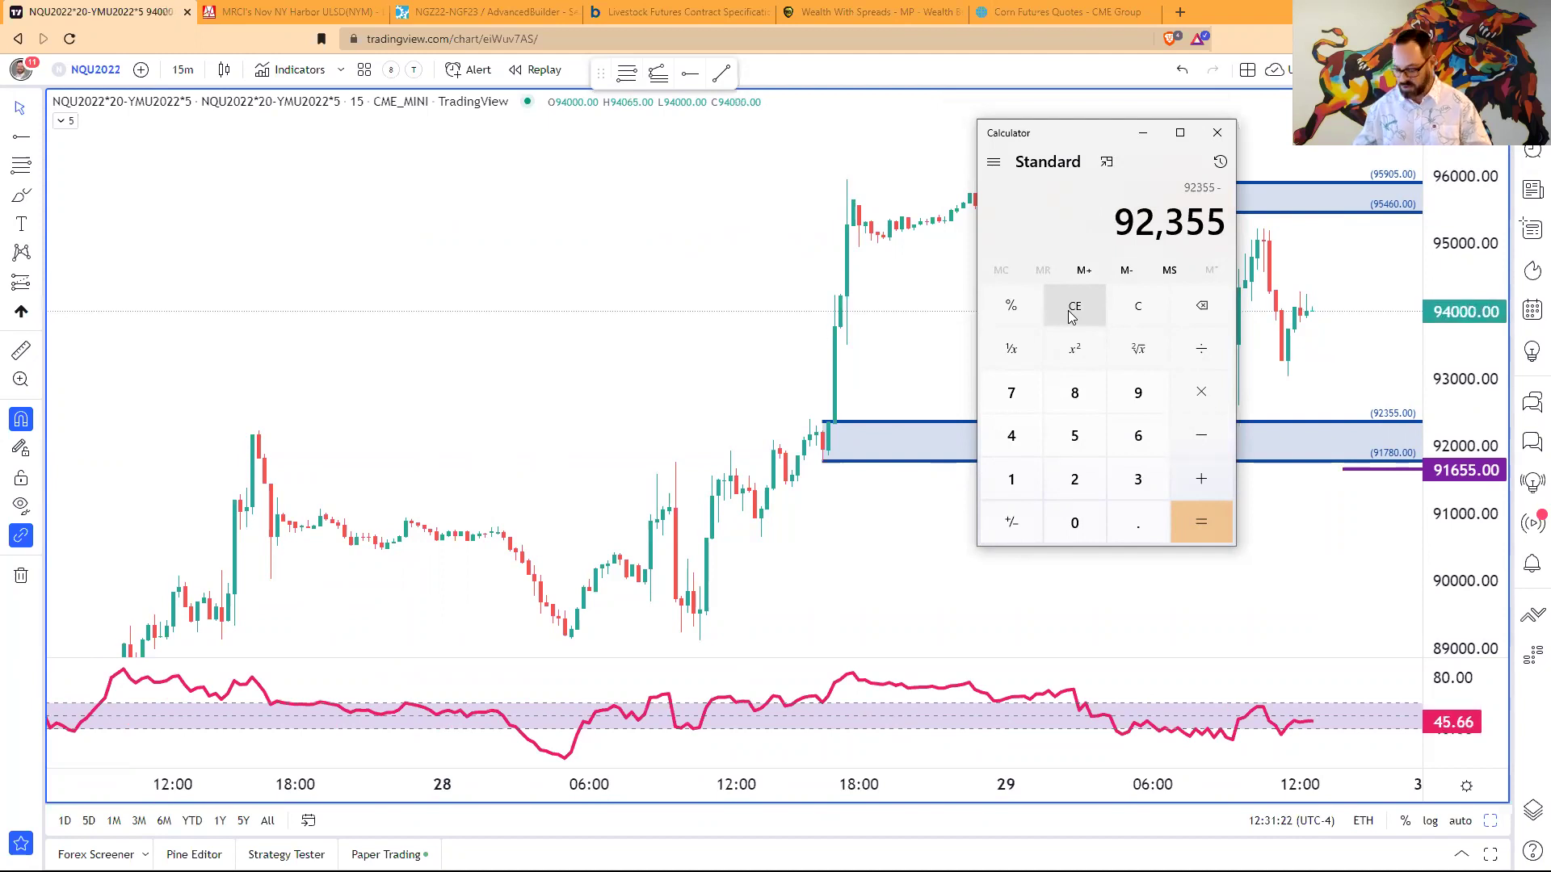
text(91655)
key(Return)
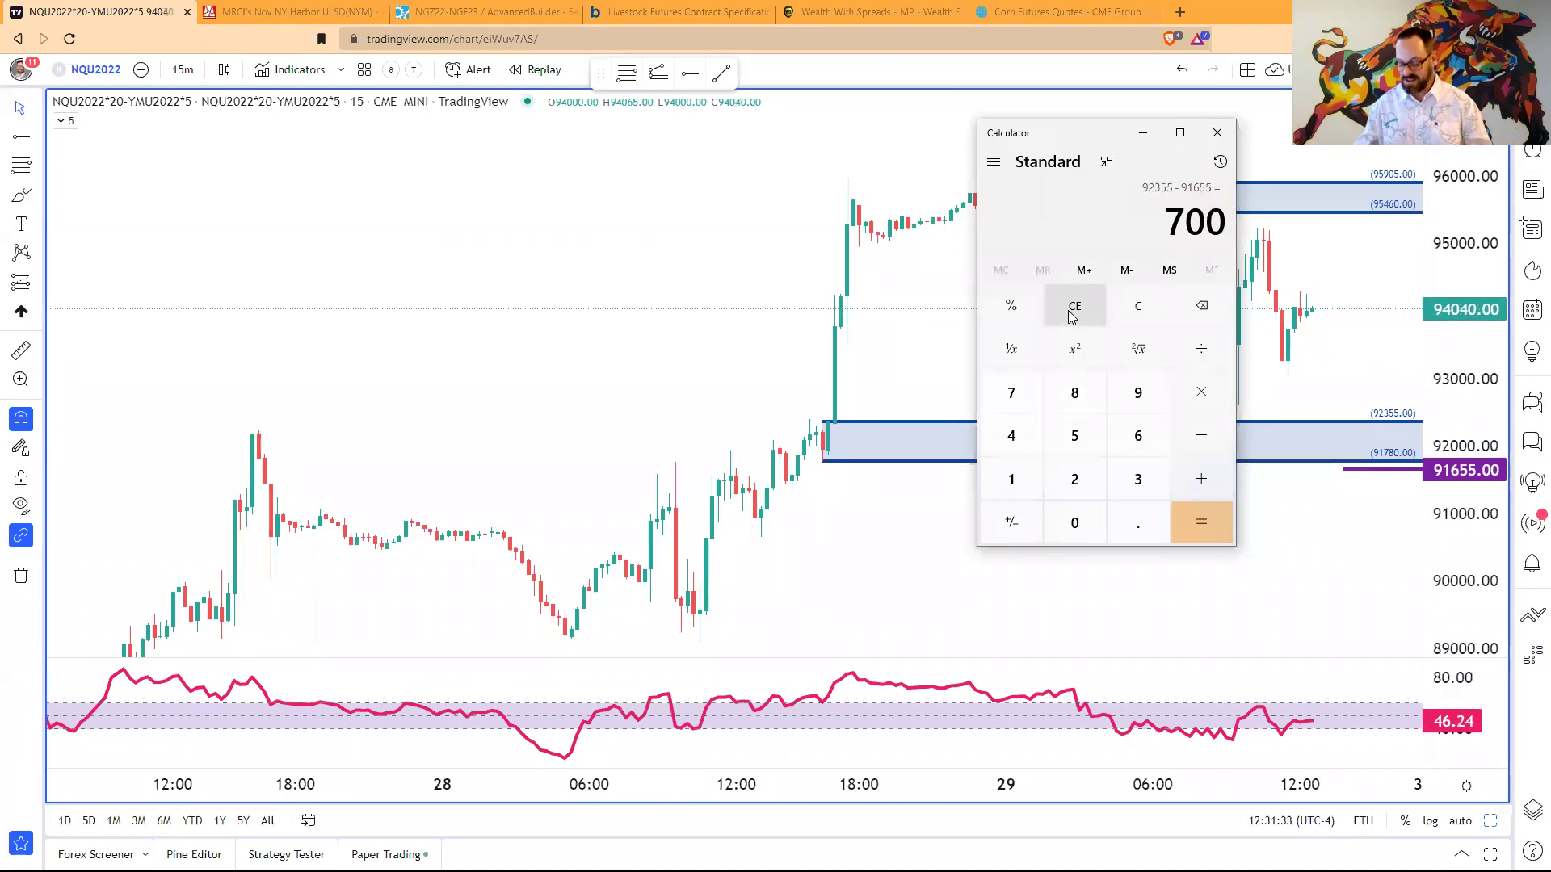
- Calculate the distance between the two zones as 95460 - 92355 and return to the spread chart
click(1071, 316)
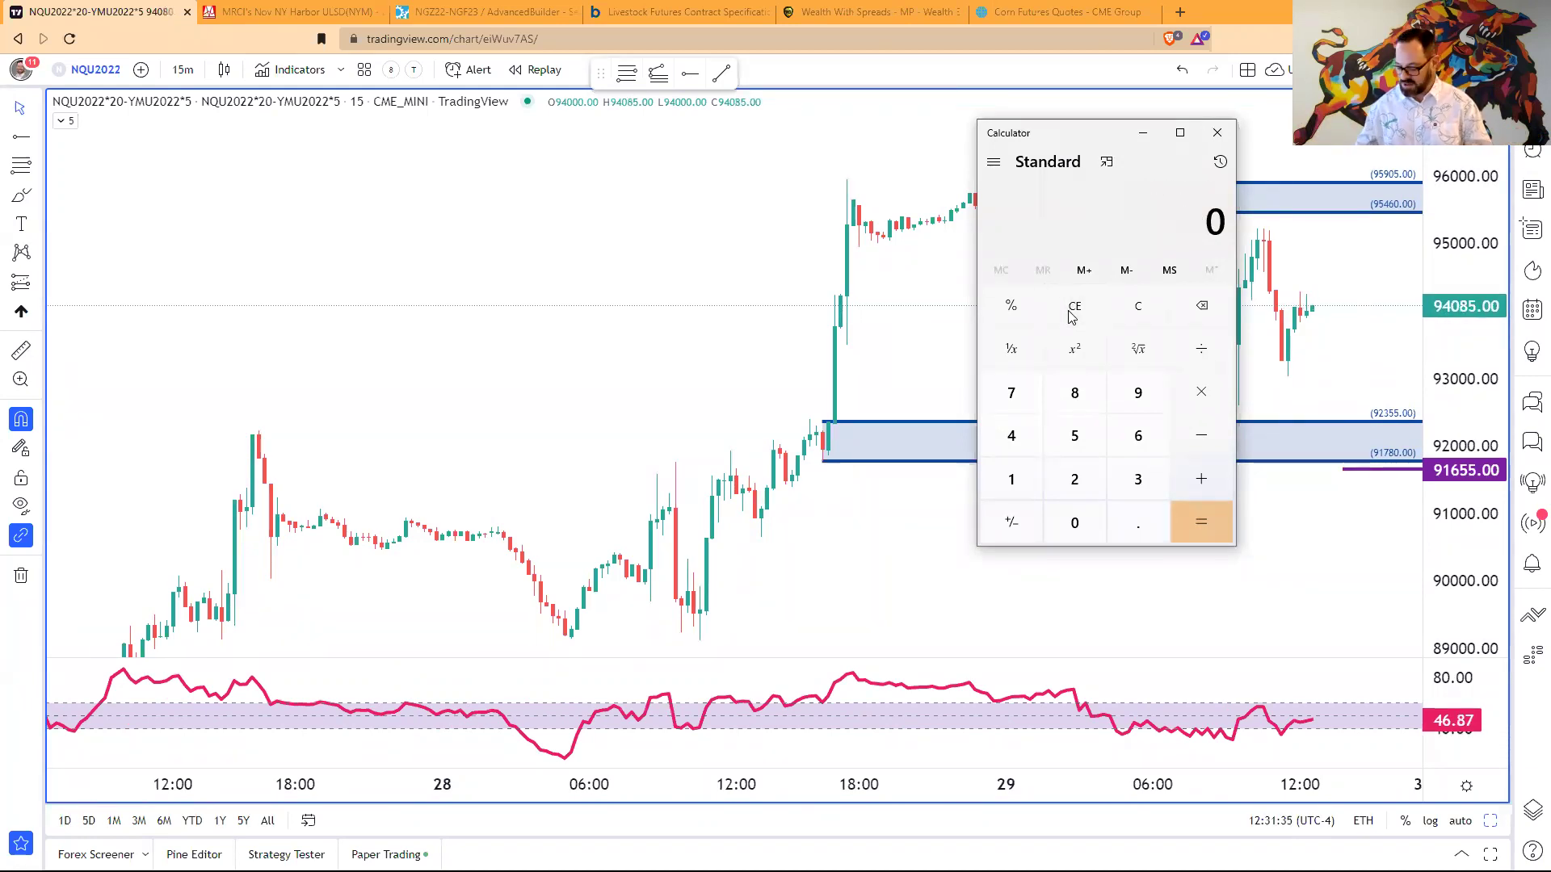
text(95)
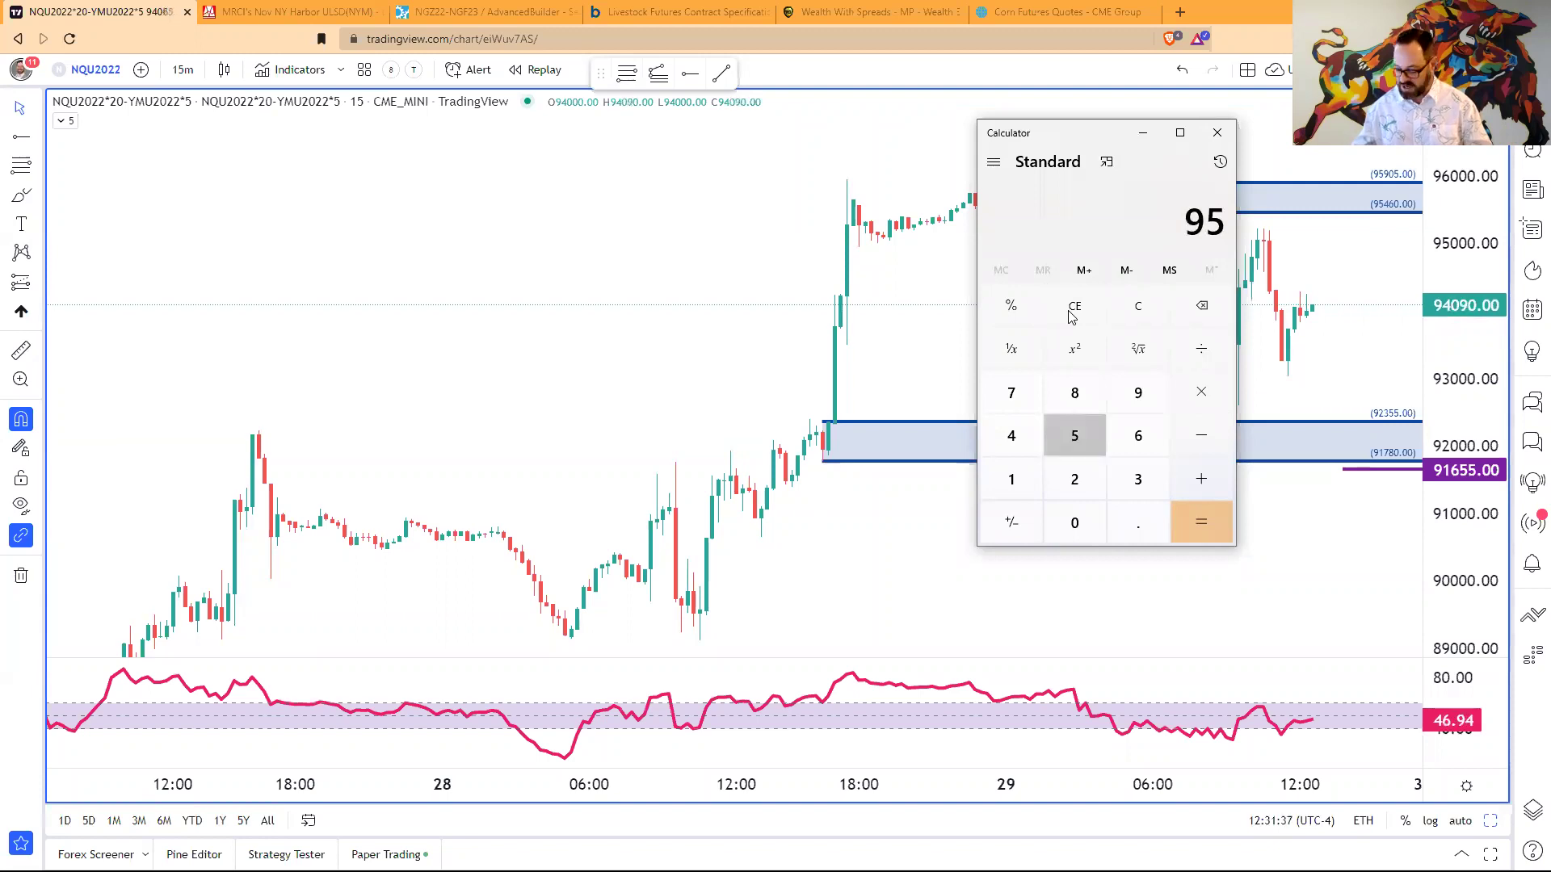
text(460 - )
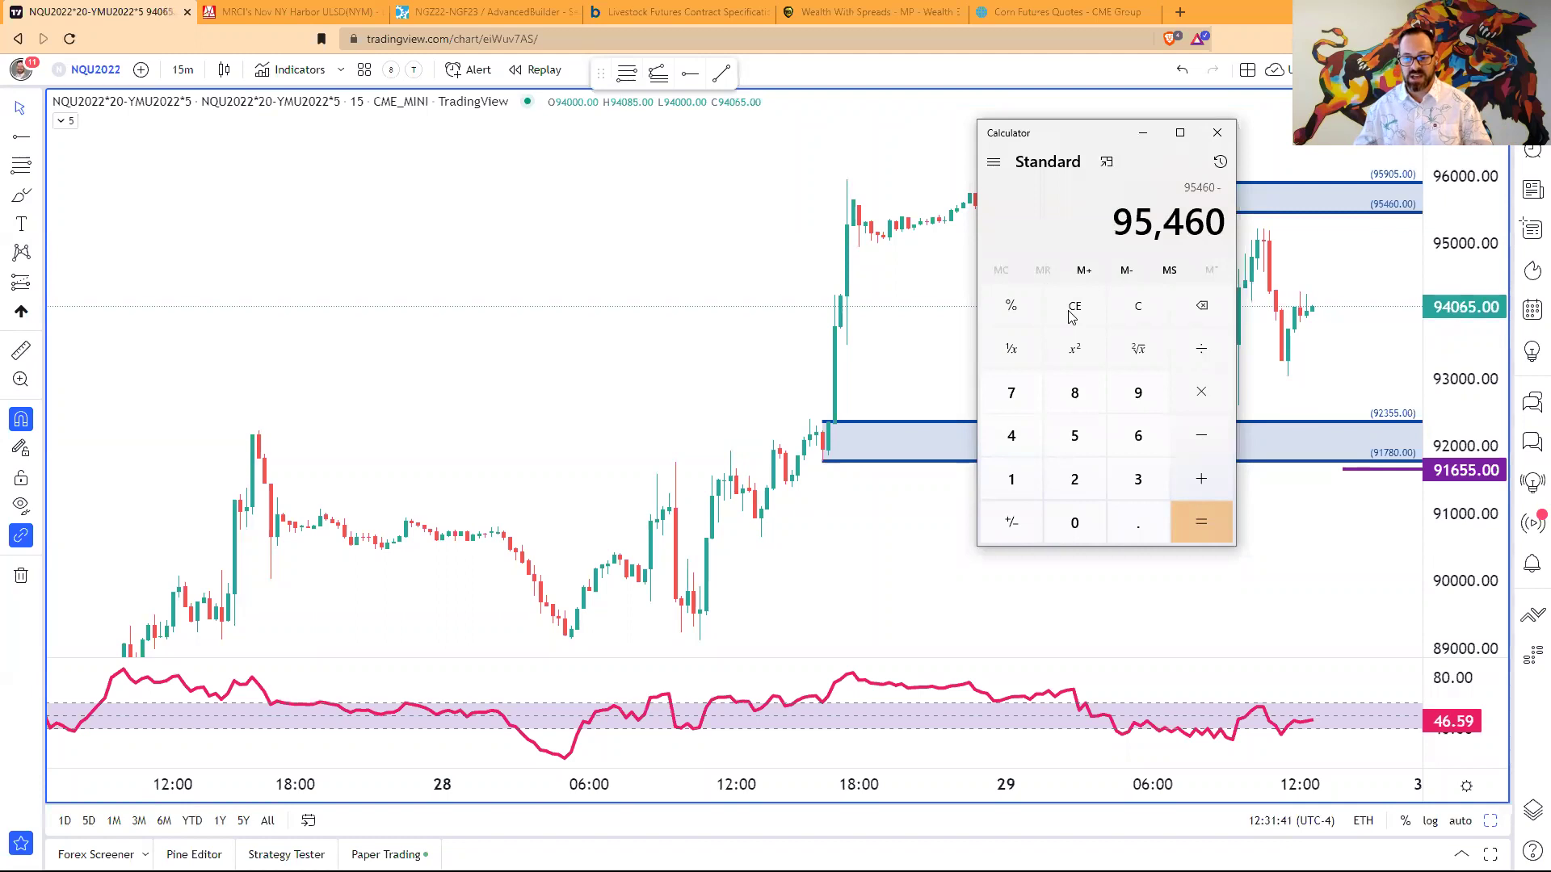
text(92,355)
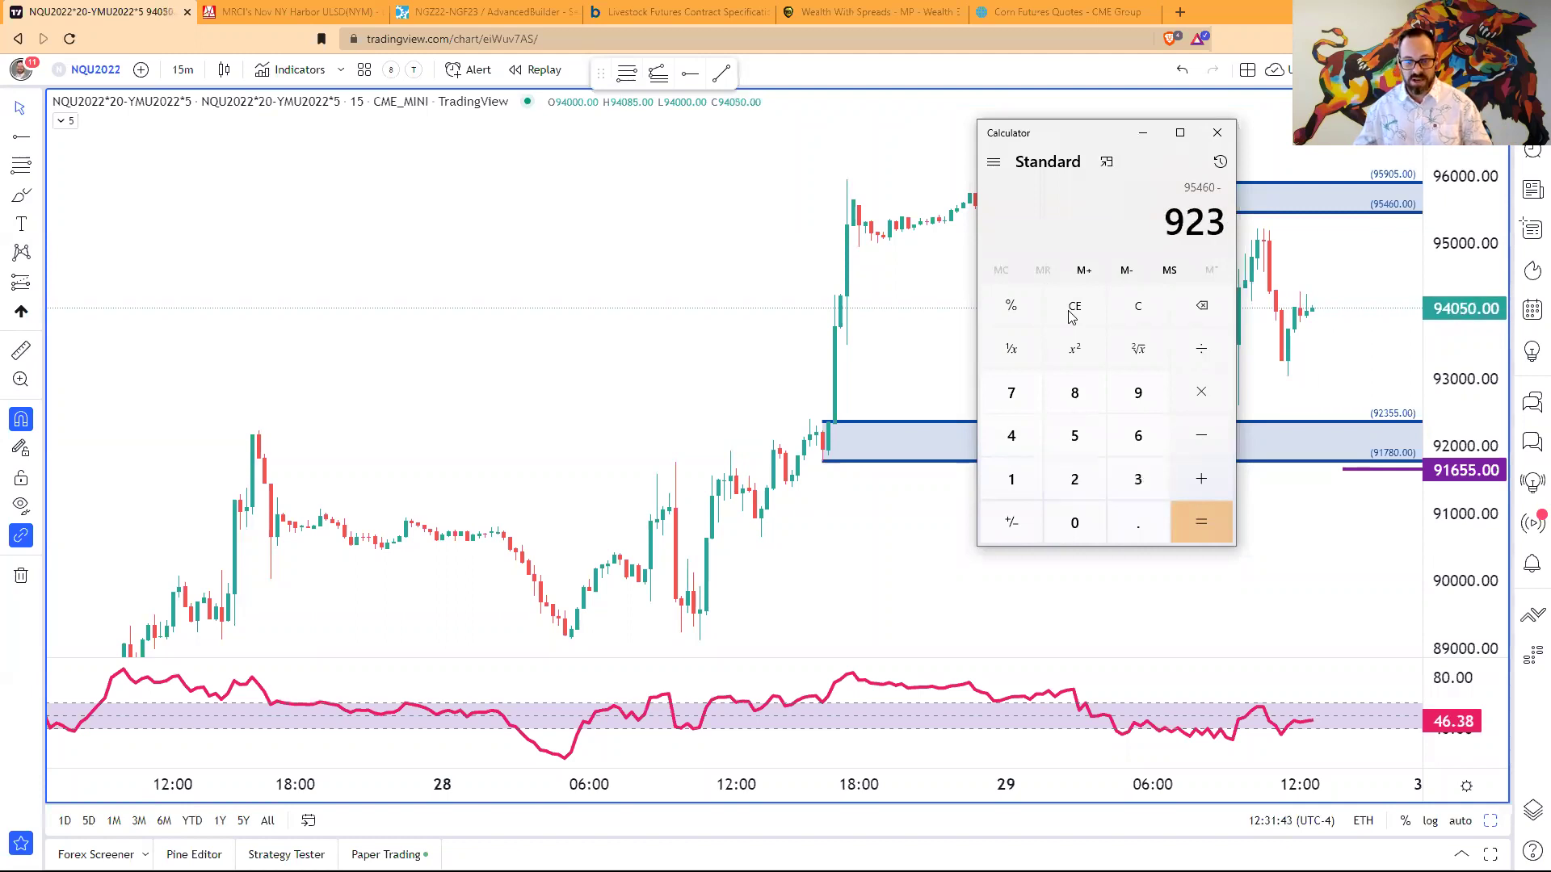
key(Return)
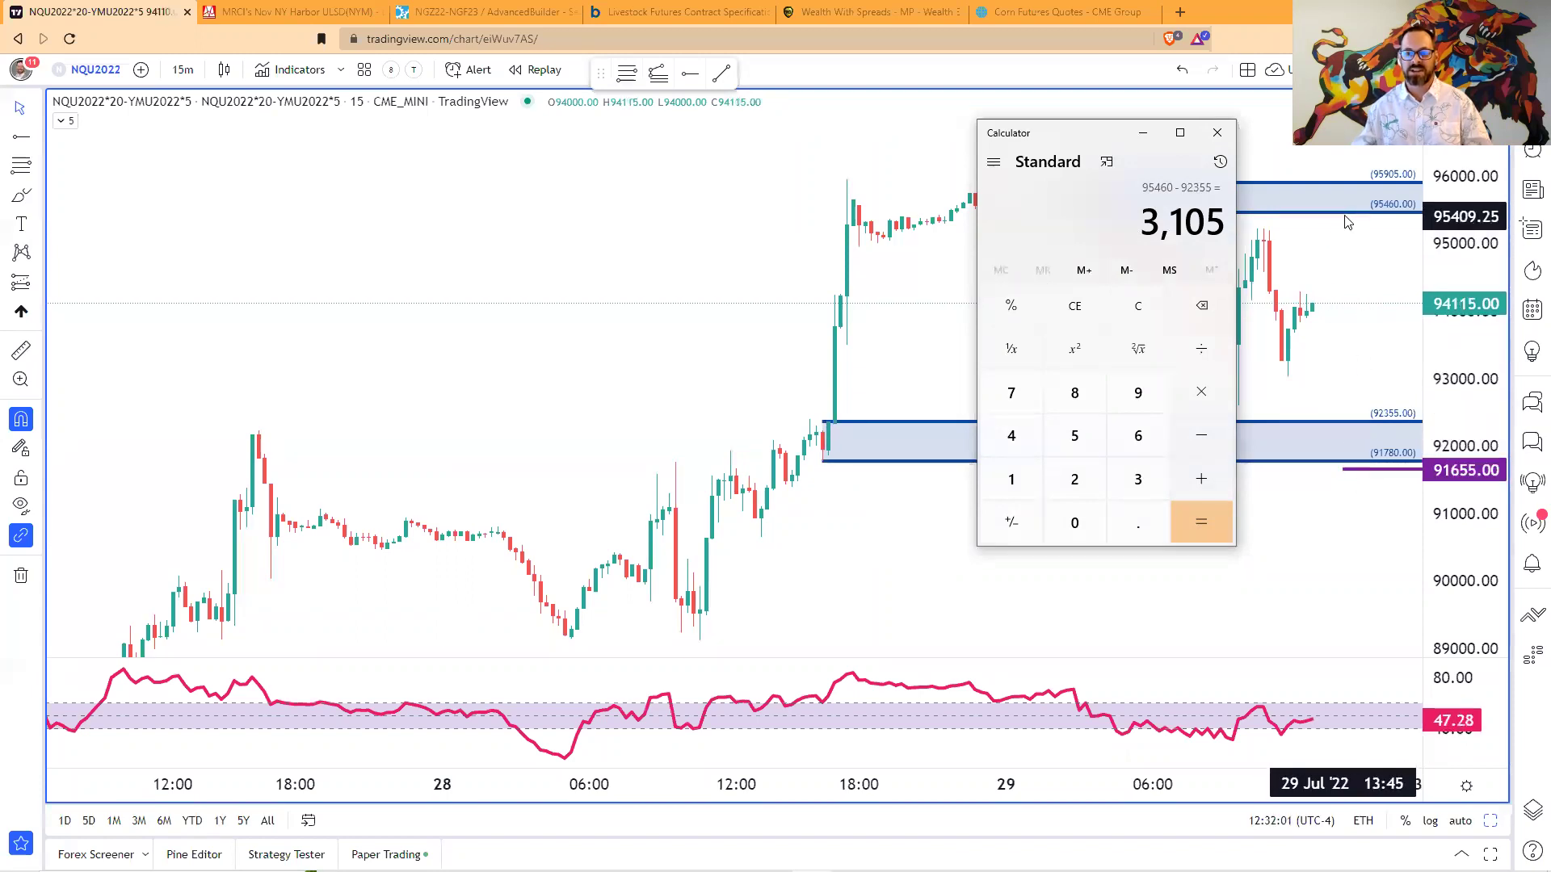
click(668, 301)
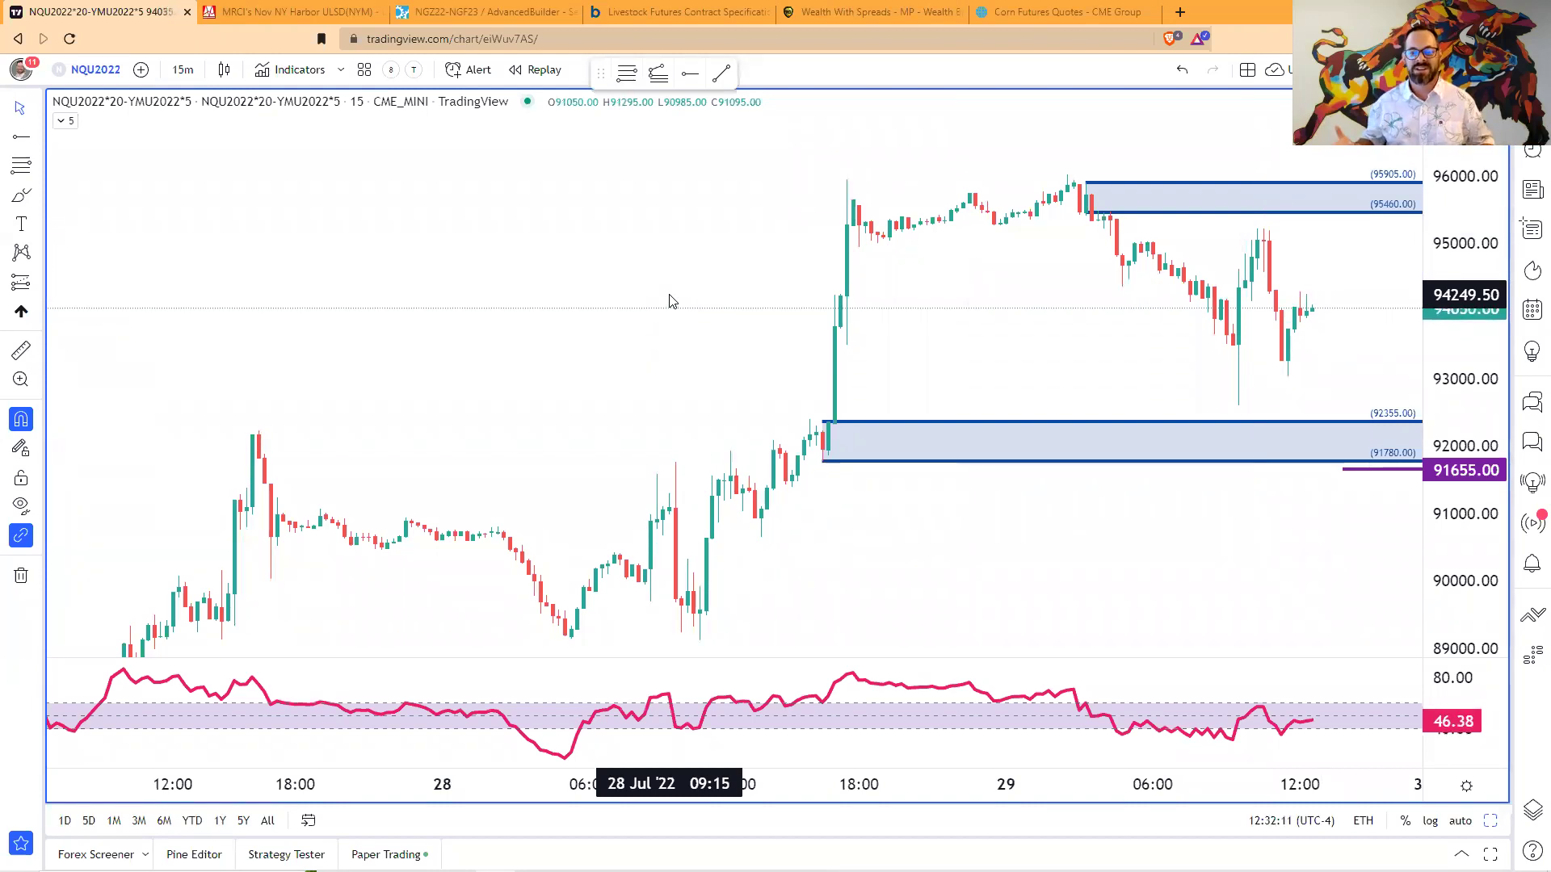
key(alt+Tab)
key(alt+Tab)
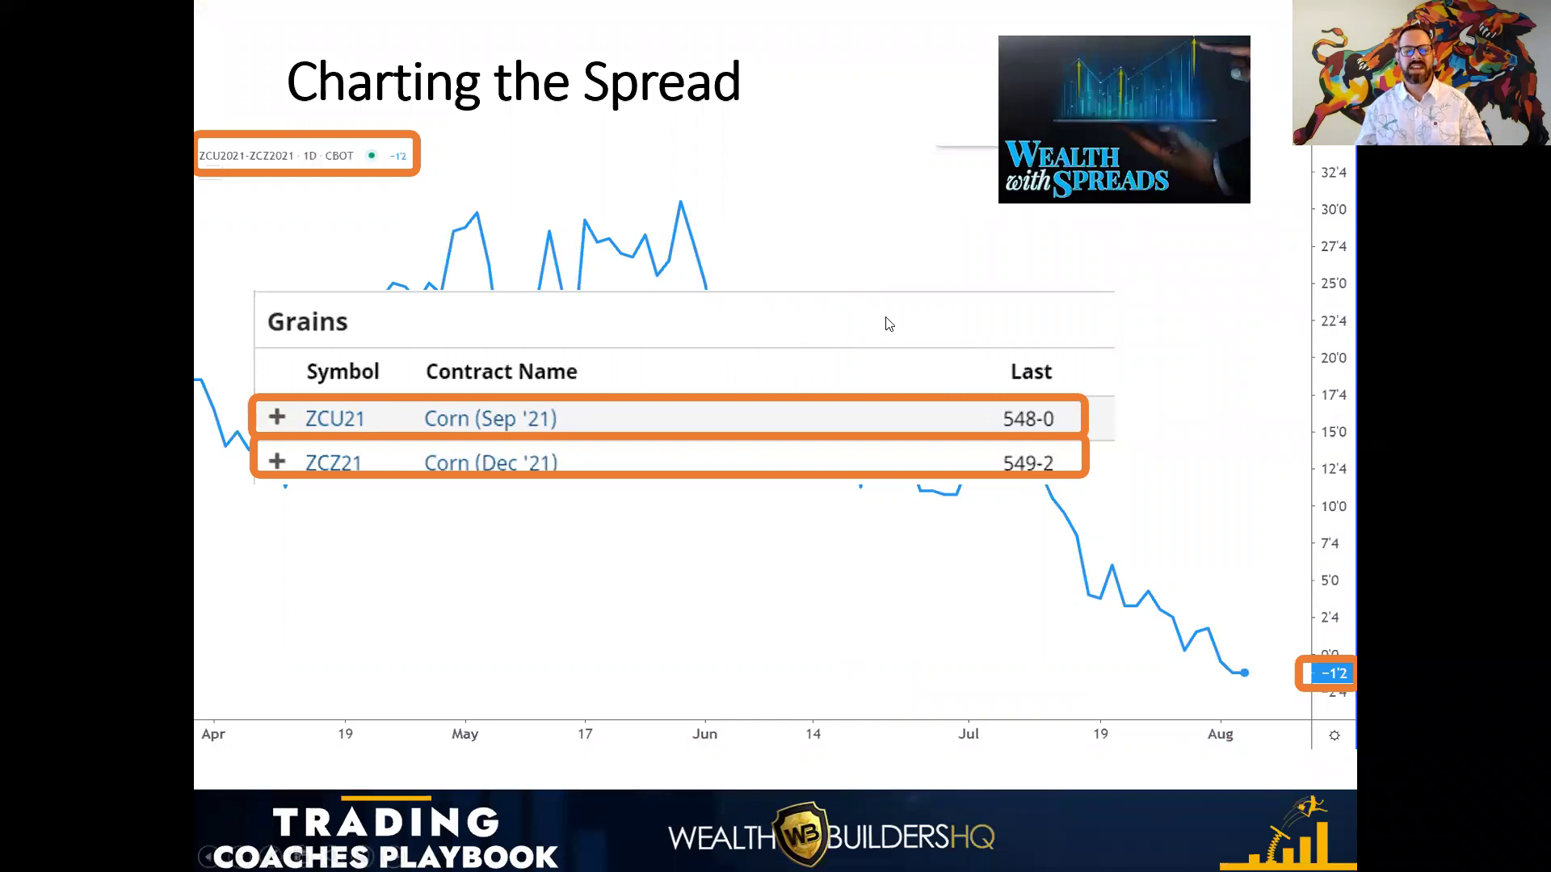
key(alt+Tab)
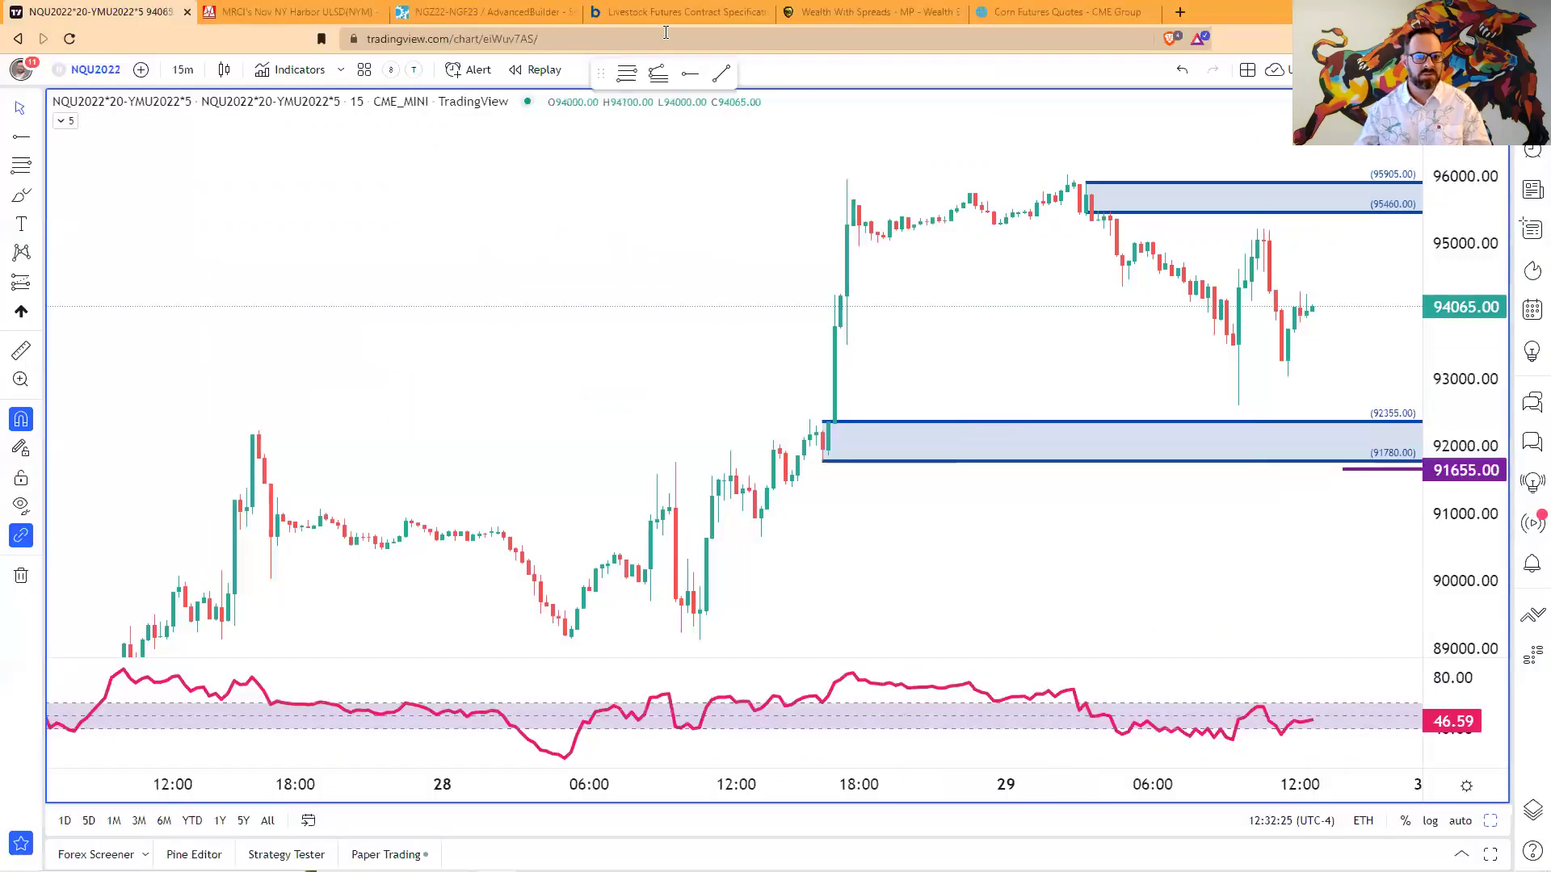
- Look up the Live Cattle and Feeder Cattle point values in Barchart's livestock futures contract specifications, dismissing the promotional pop-up
click(729, 13)
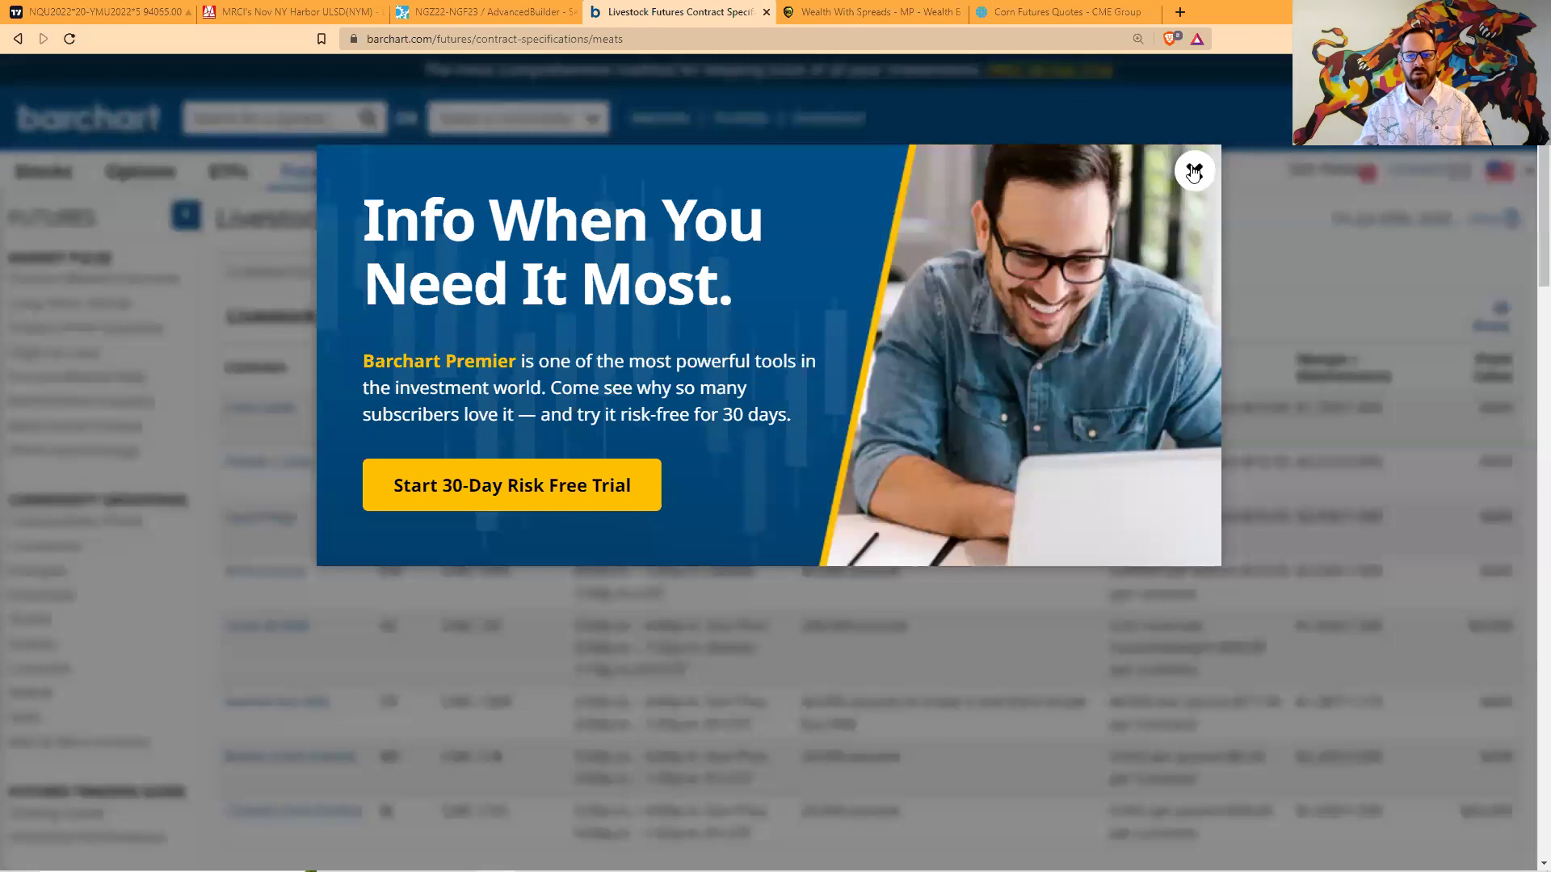
click(1207, 182)
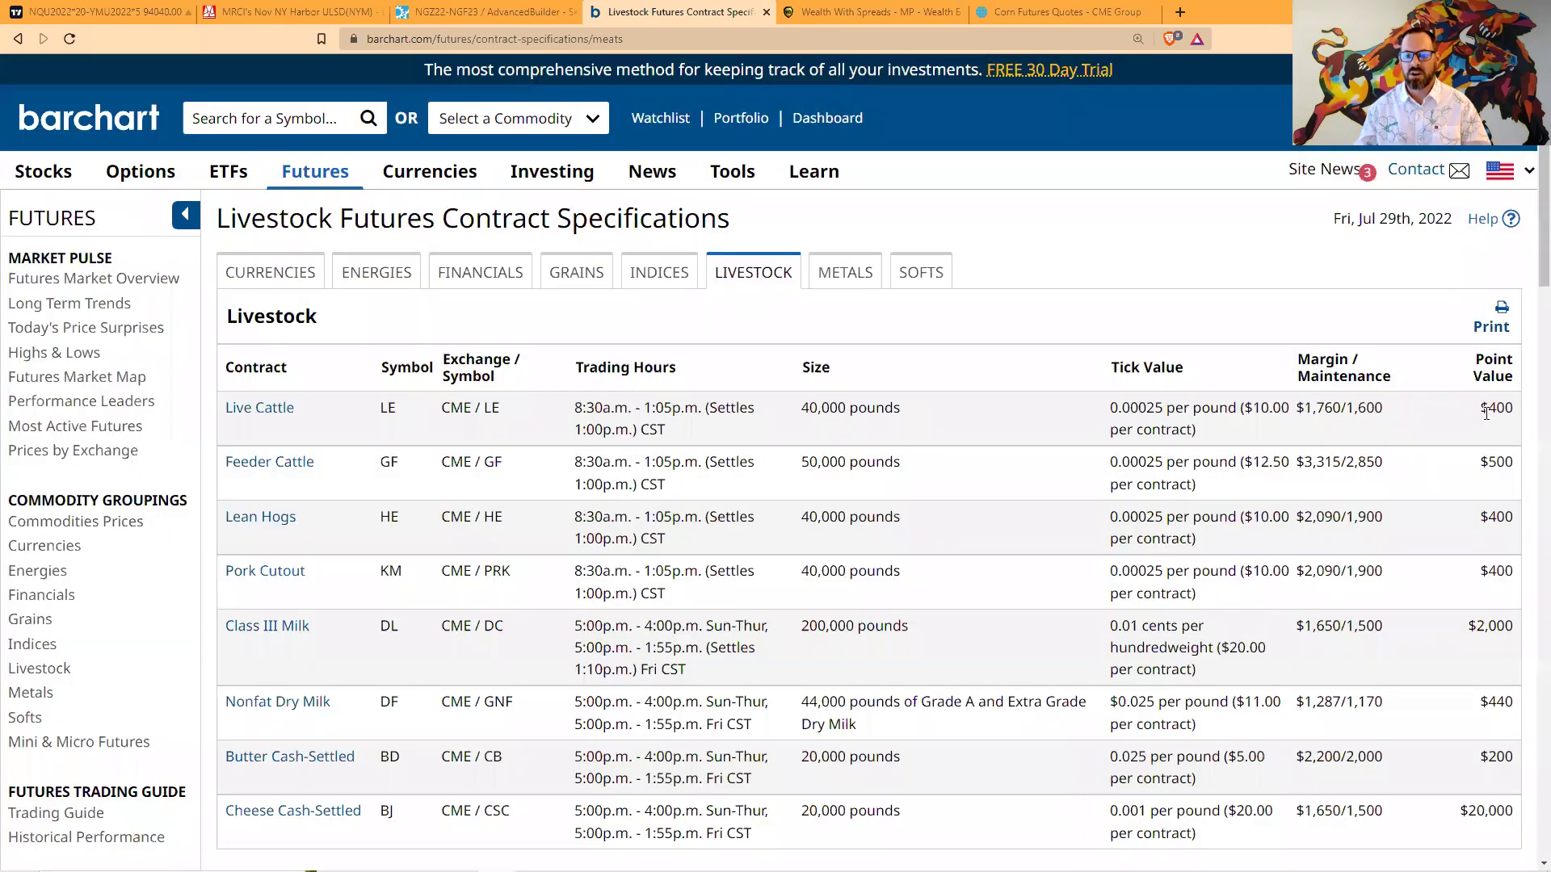
drag(1481, 412, 1516, 414)
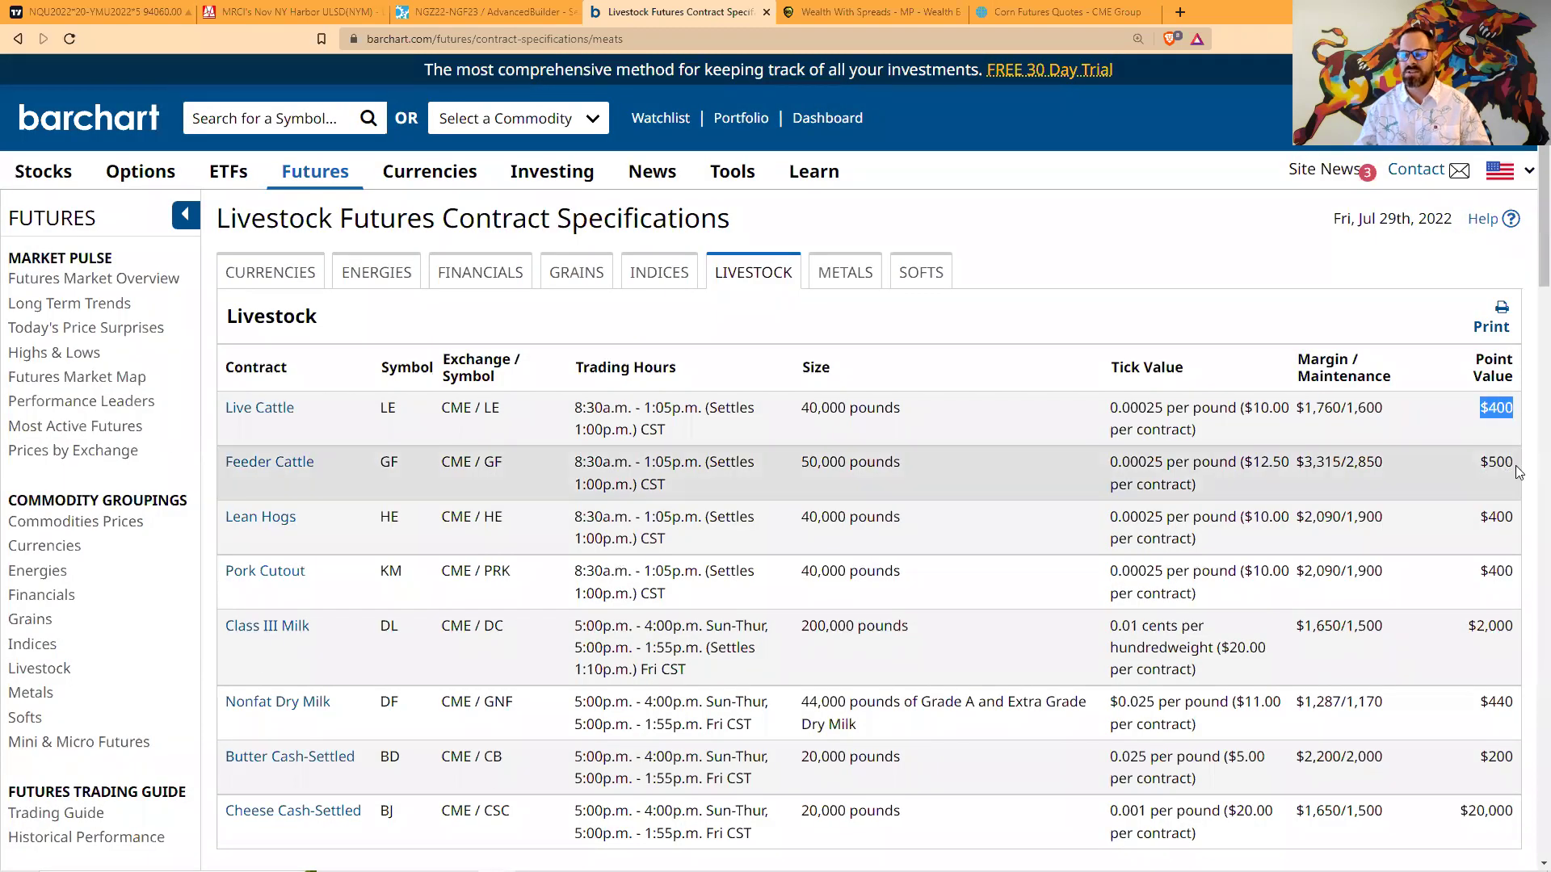
drag(1517, 472, 1480, 467)
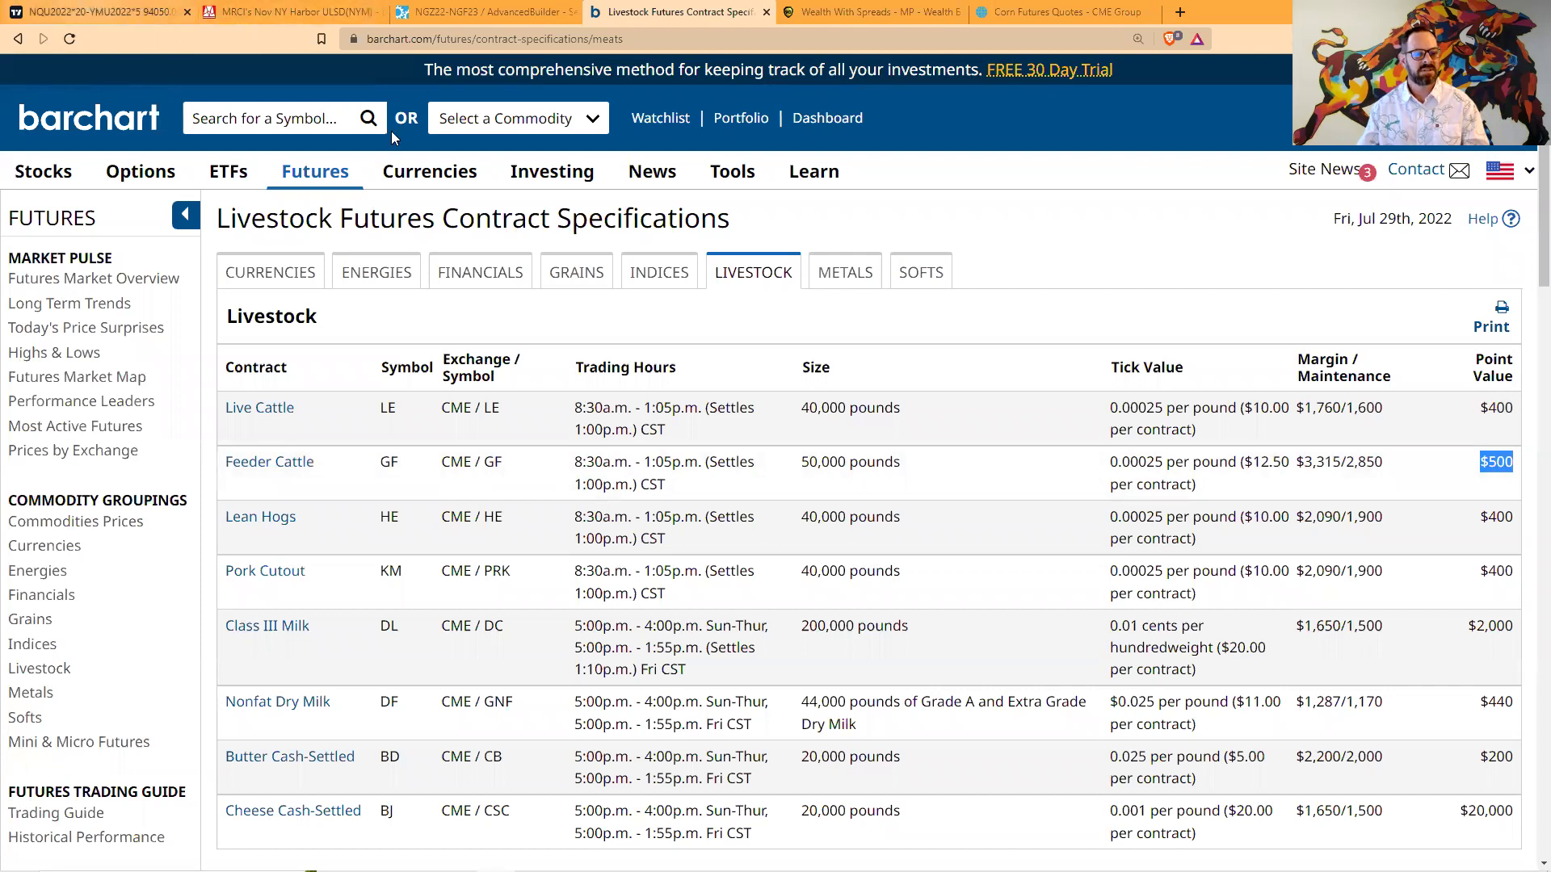
- Switch back to TradingView and load the point-value-weighted cattle spread LEZ2022*400-GFZ2022*500
click(101, 11)
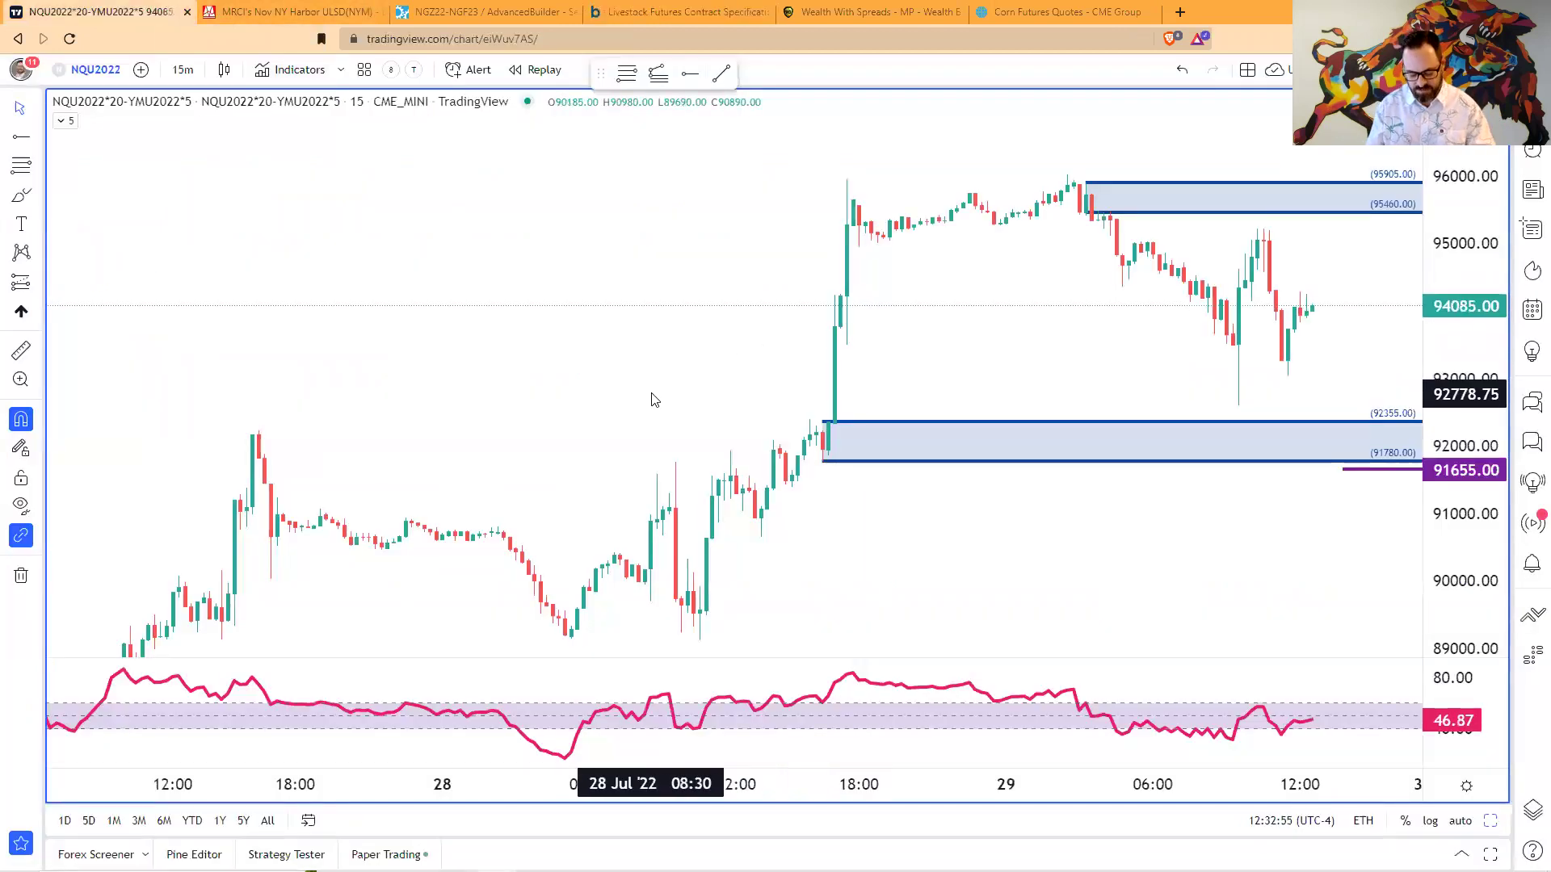
text(LE)
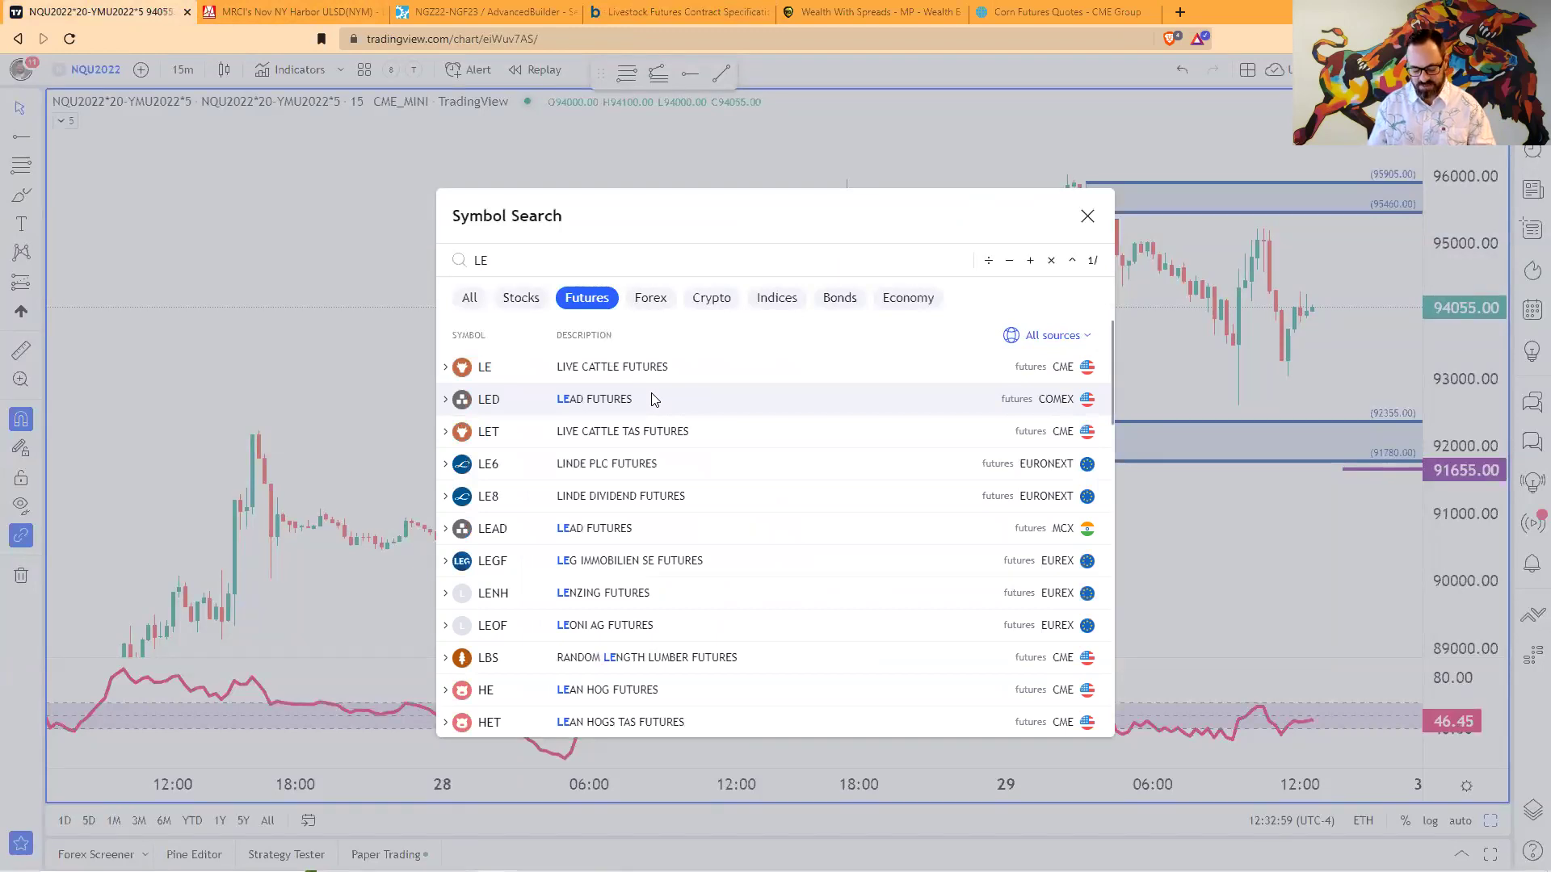
text(Z)
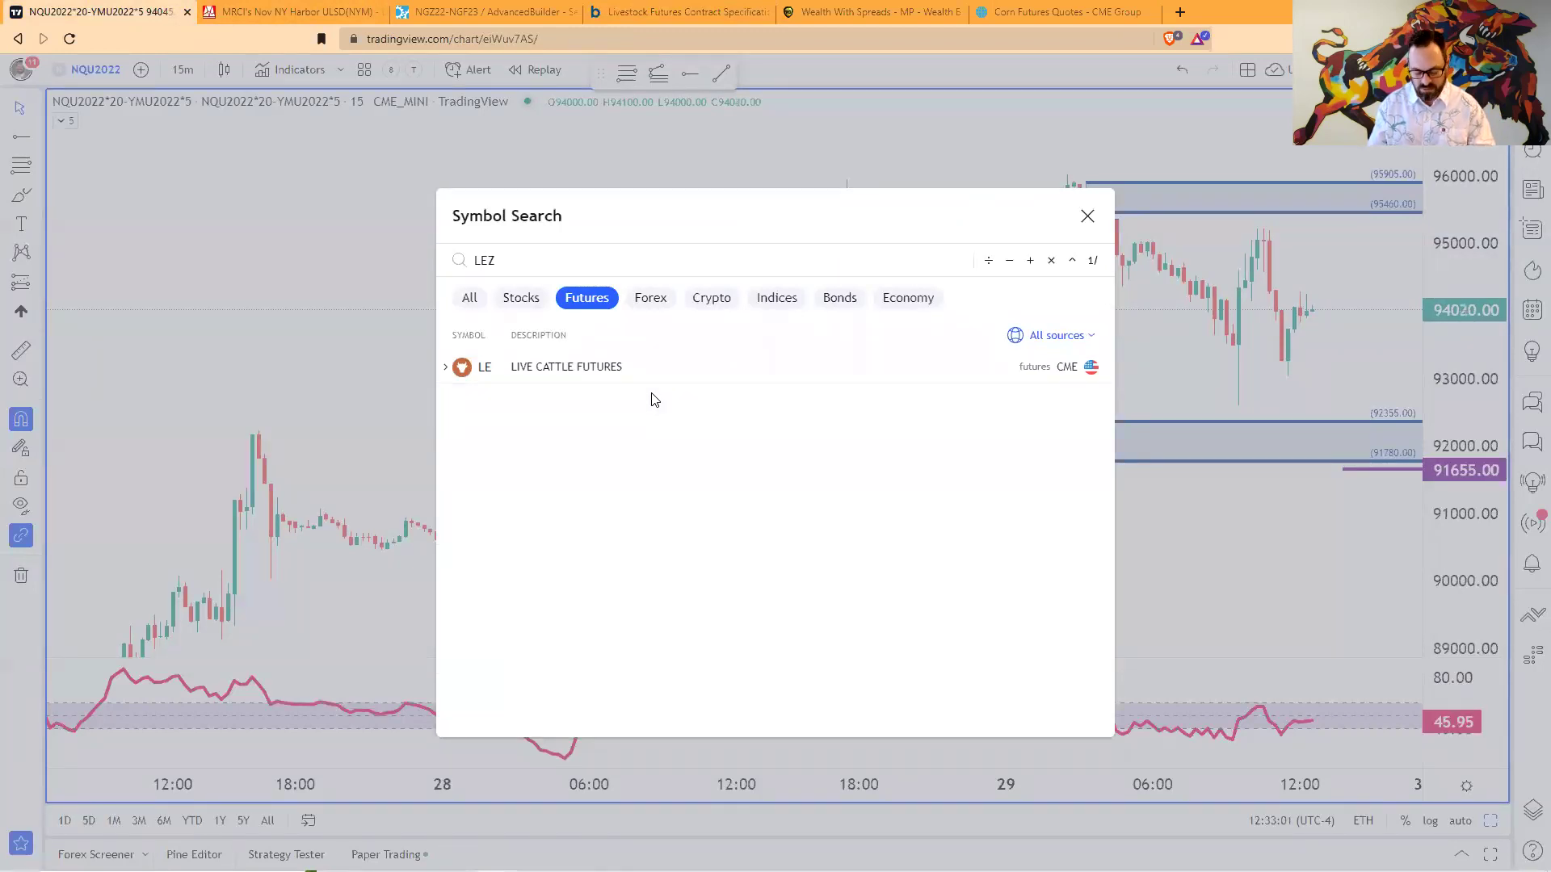
text(2022*400-)
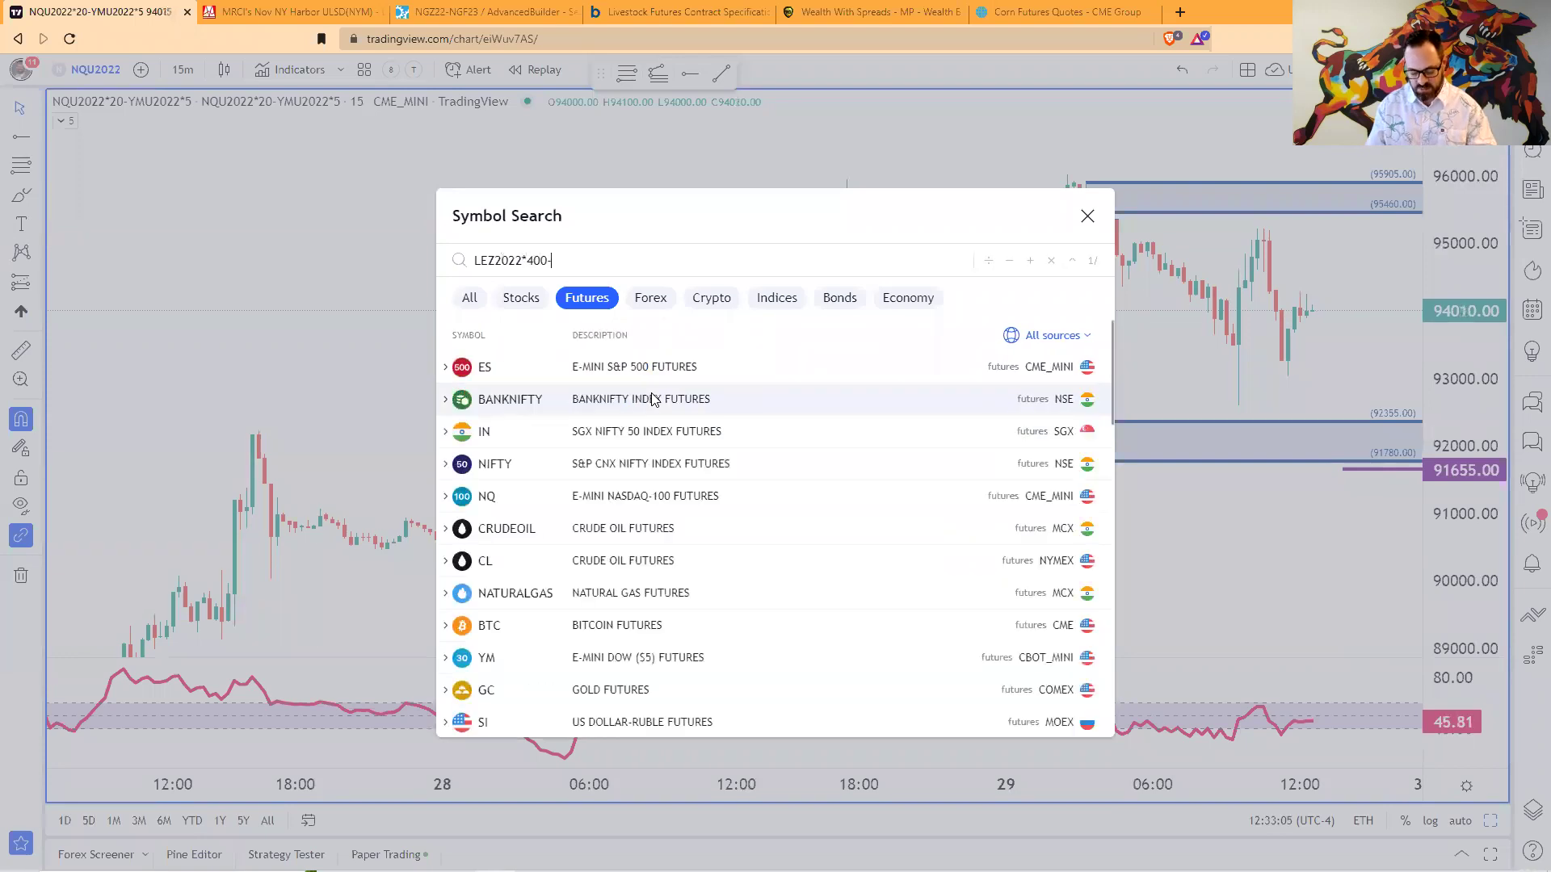
text(GFZ2022)
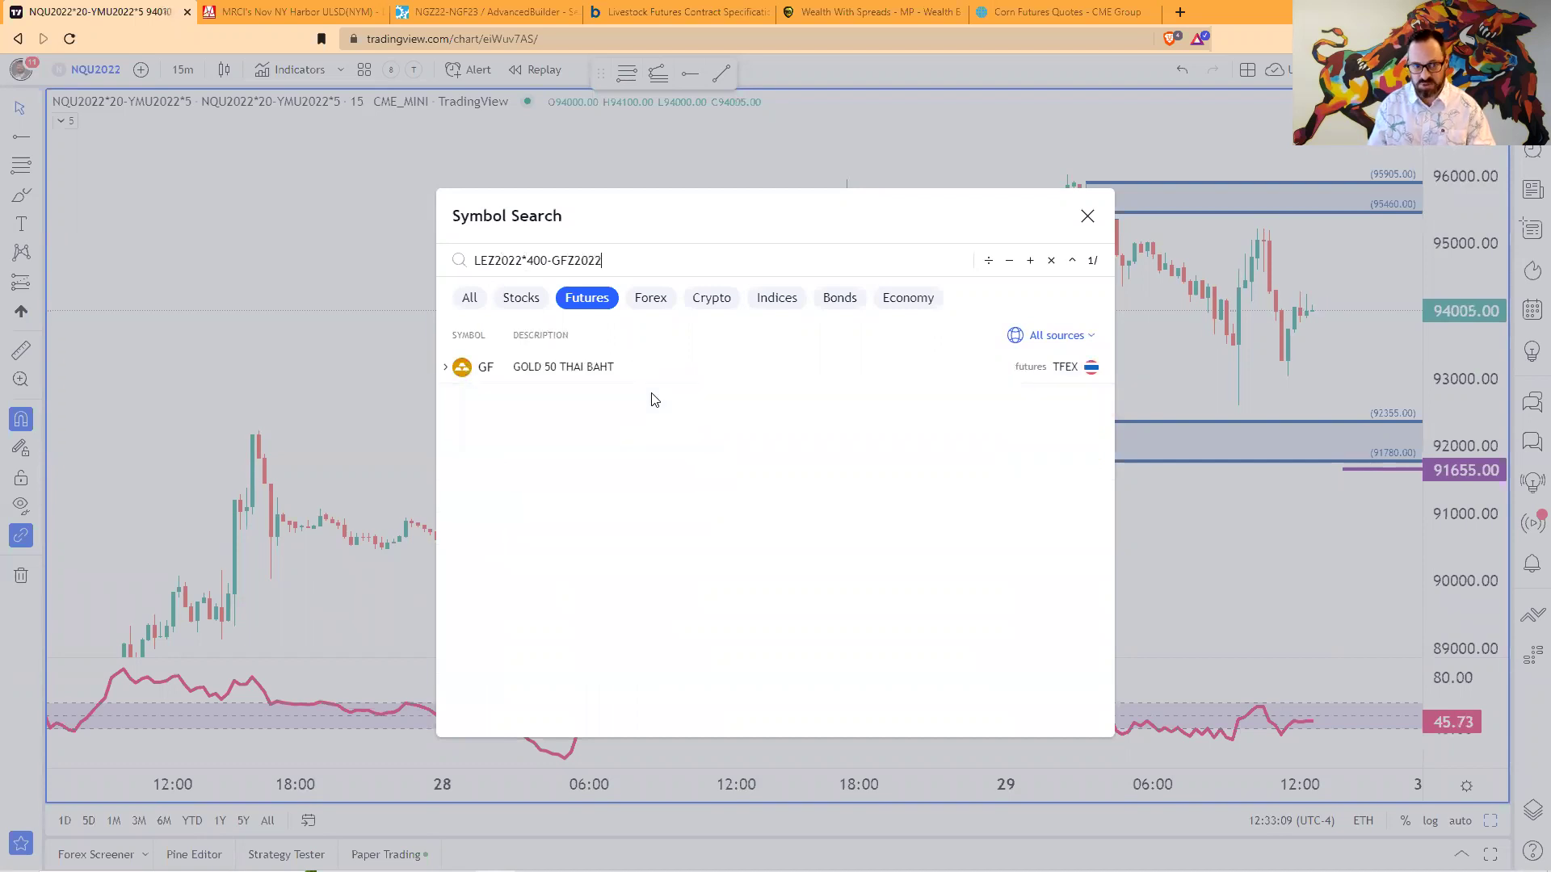
text(*500)
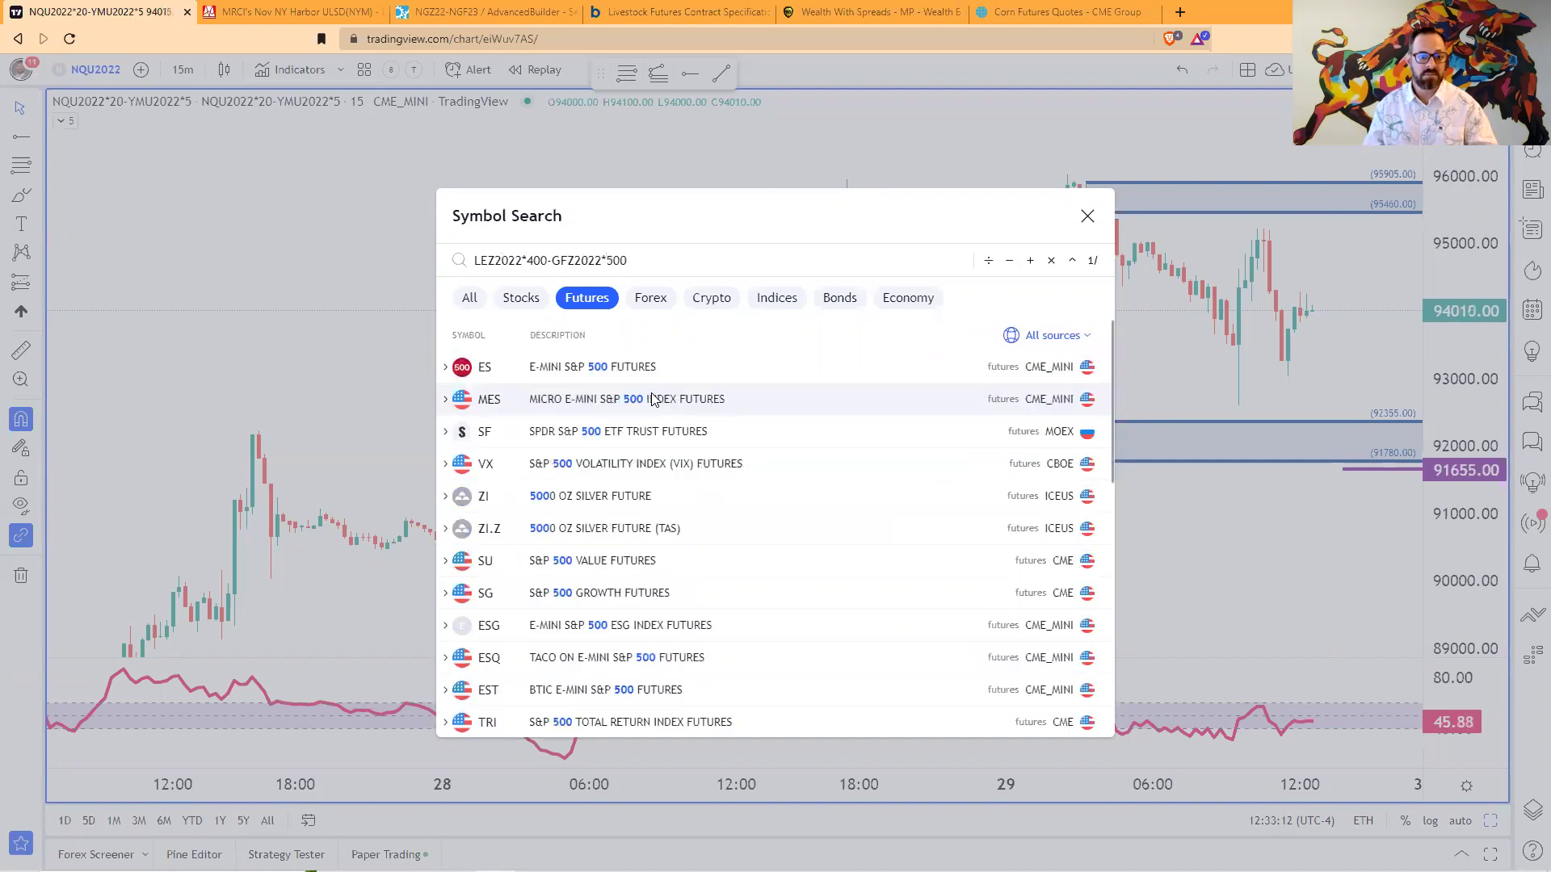
key(Return)
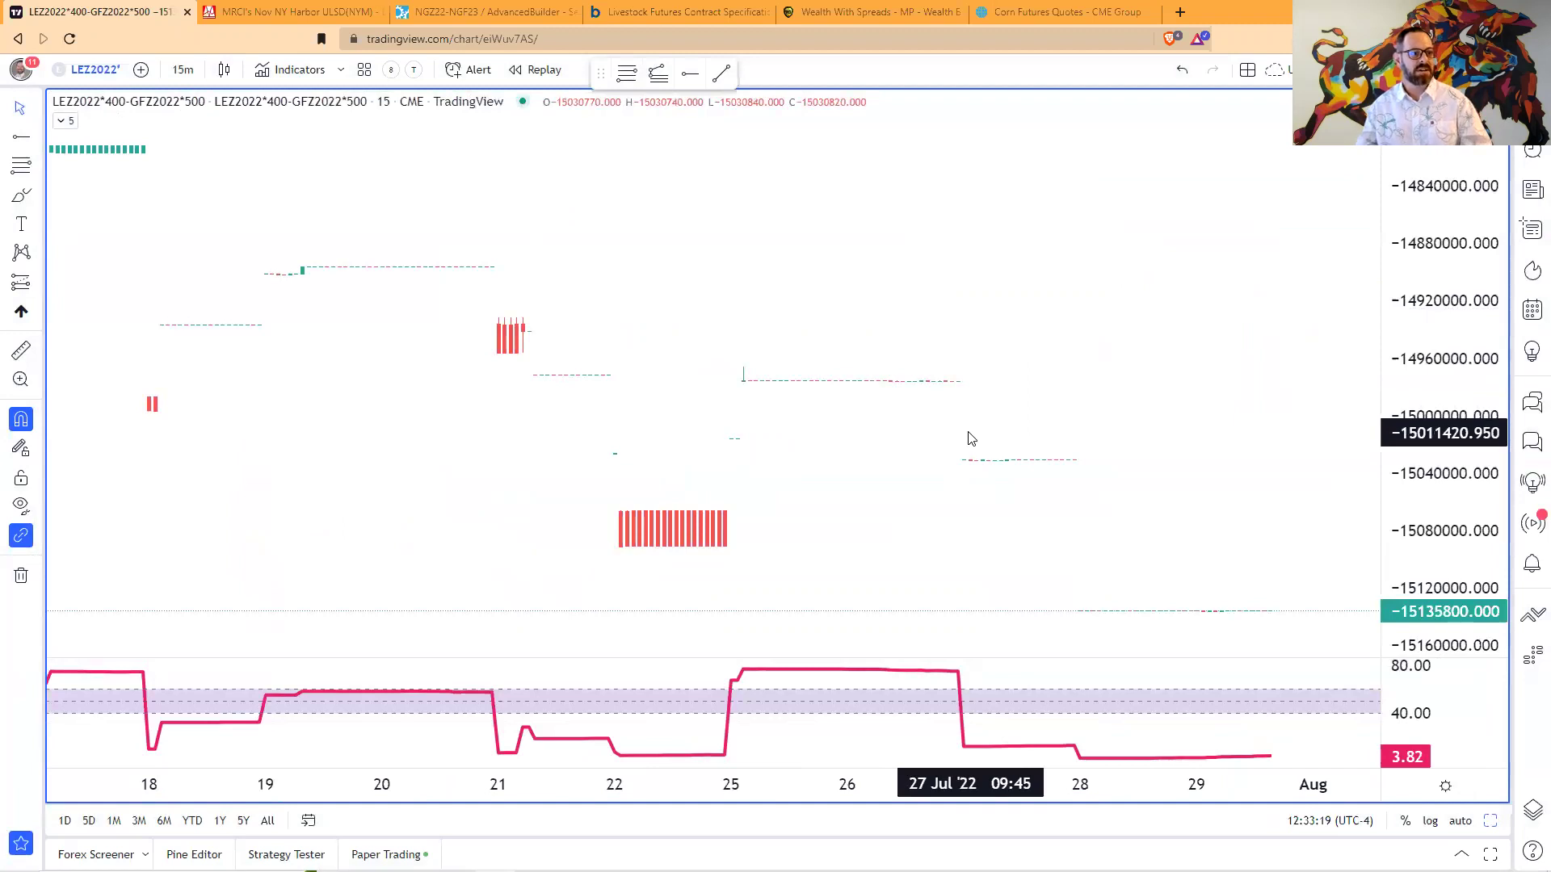
- Set the cattle spread chart to the 1D interval and stretch its time scale to spread out the July candles
text(1D)
key(Return)
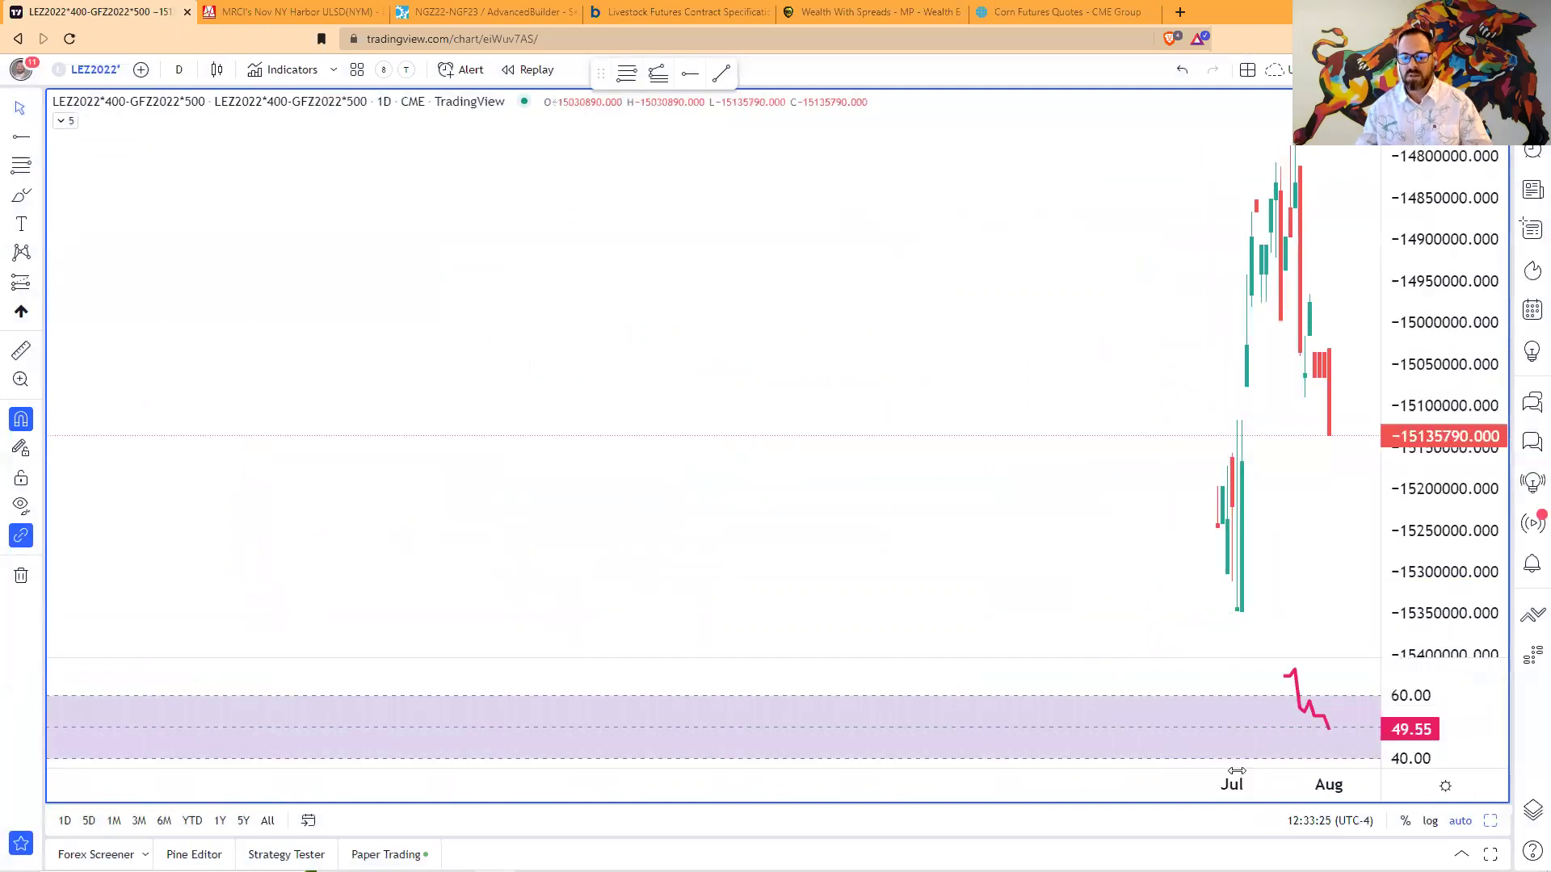
drag(1273, 793, 727, 384)
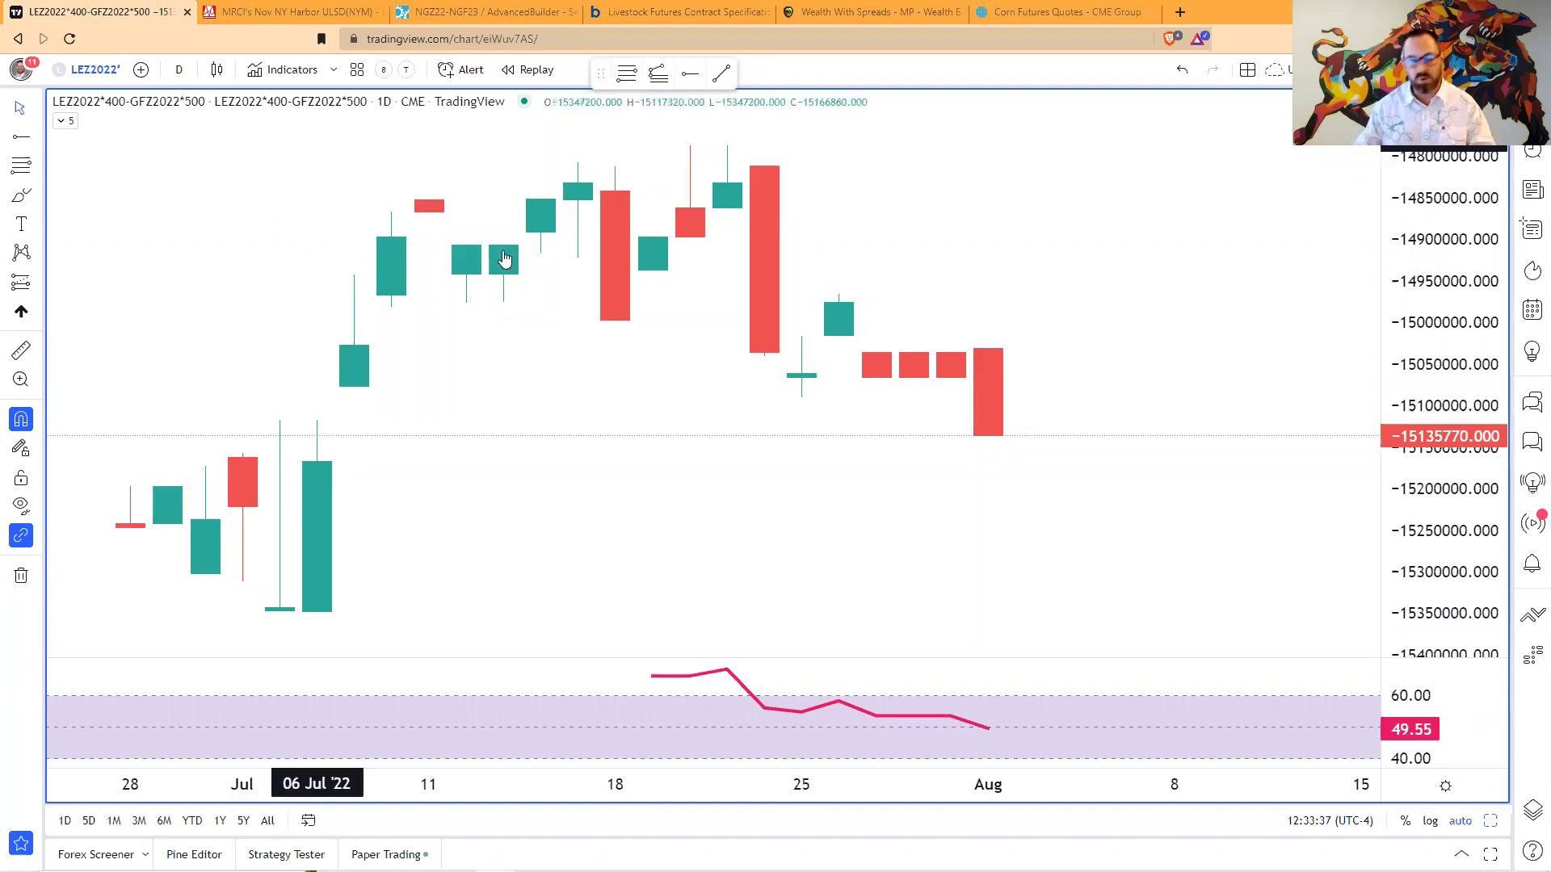
- Switch to Omega Chartz GOLD and examine the Spreads chart page with the weighted live cattle versus feeder cattle chart
key(alt+Tab)
key(alt+Tab)
key(alt+Tab)
key(alt+Tab)
key(alt+Tab)
key(alt+Tab)
key(alt+Tab)
key(alt+Tab)
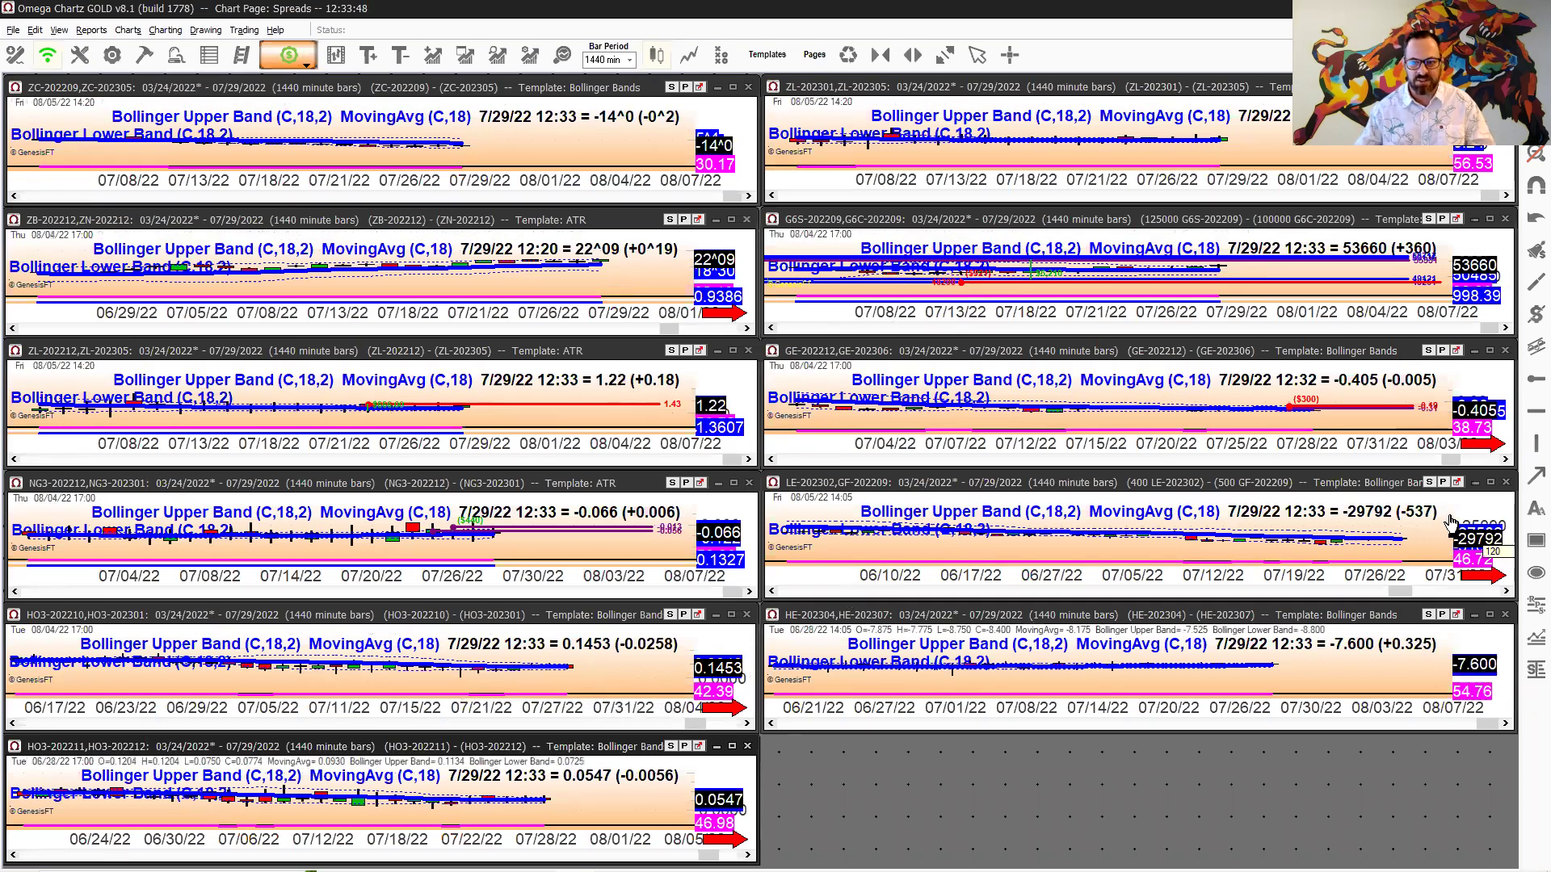
- Maximize the LE-202302 minus GF-202209 spread chart and check its leg multipliers in the chart data settings
click(1490, 482)
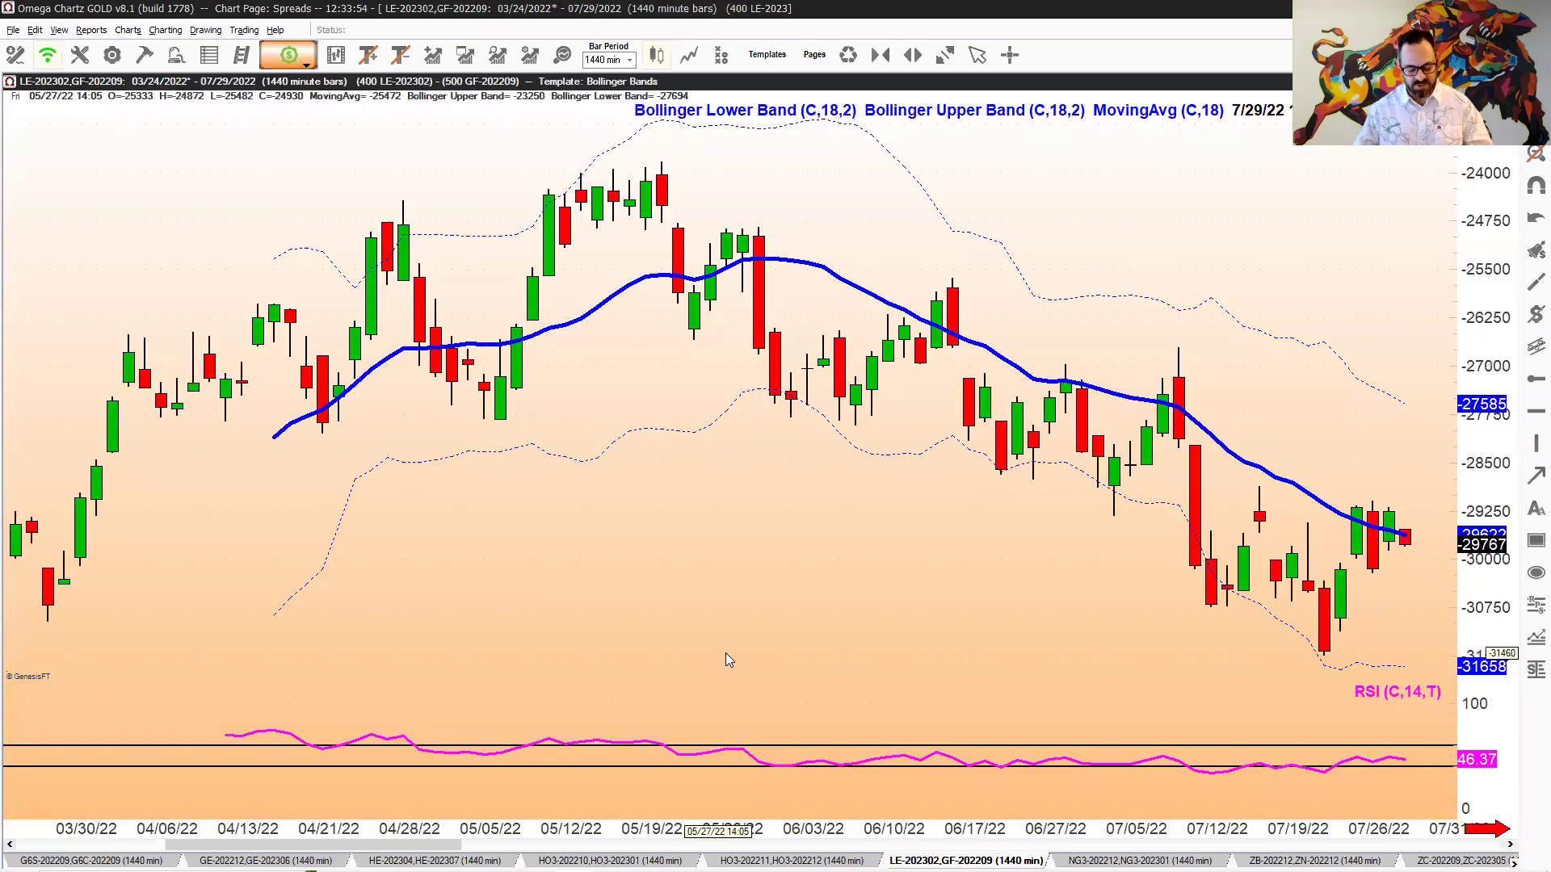
double_click(838, 480)
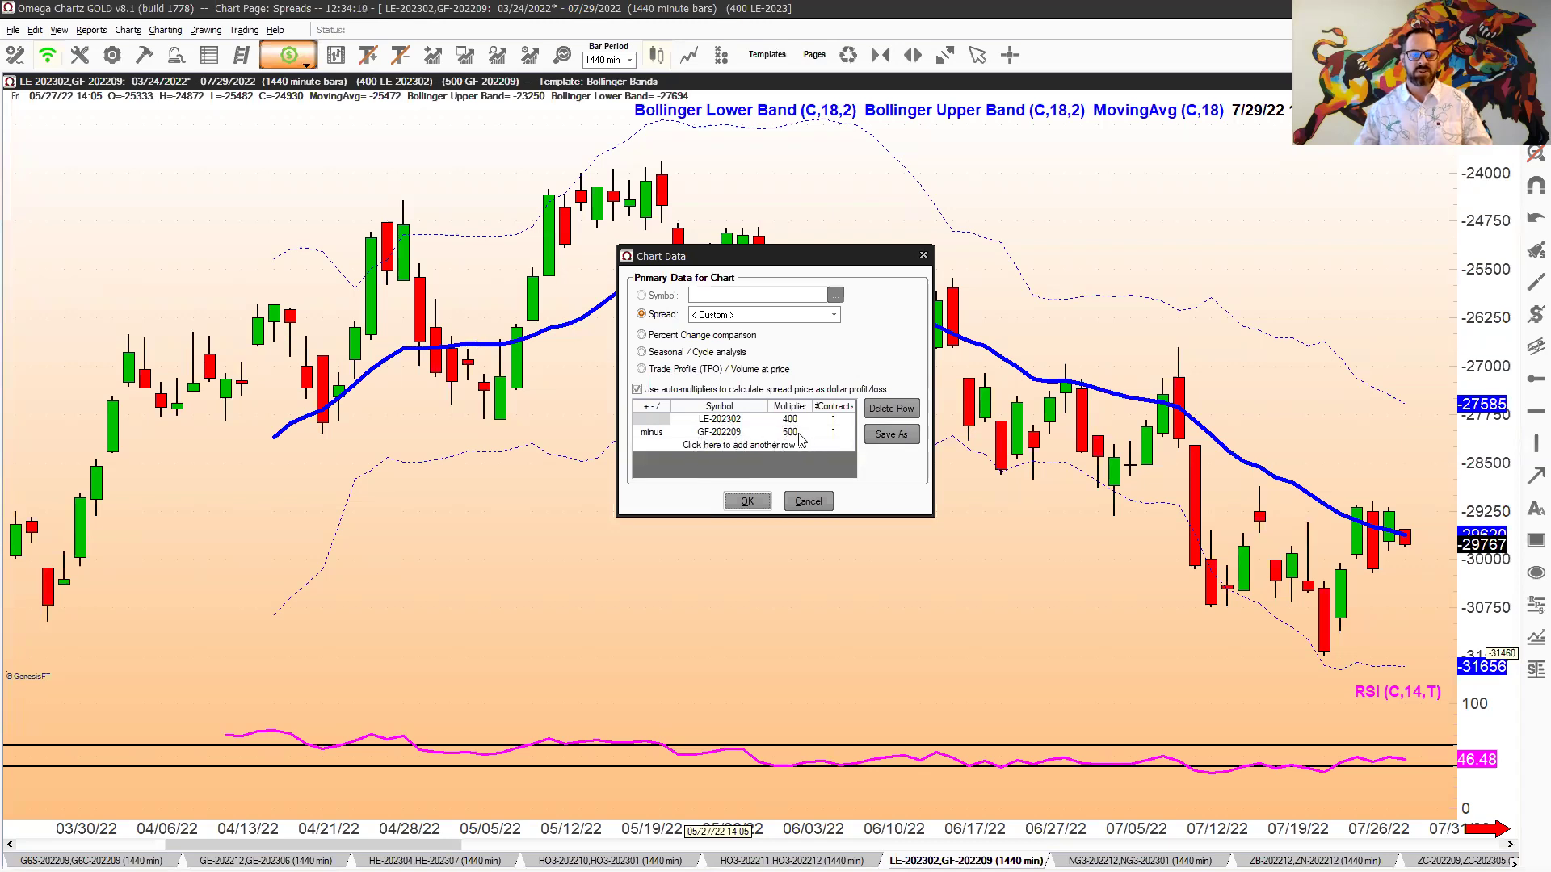
click(801, 500)
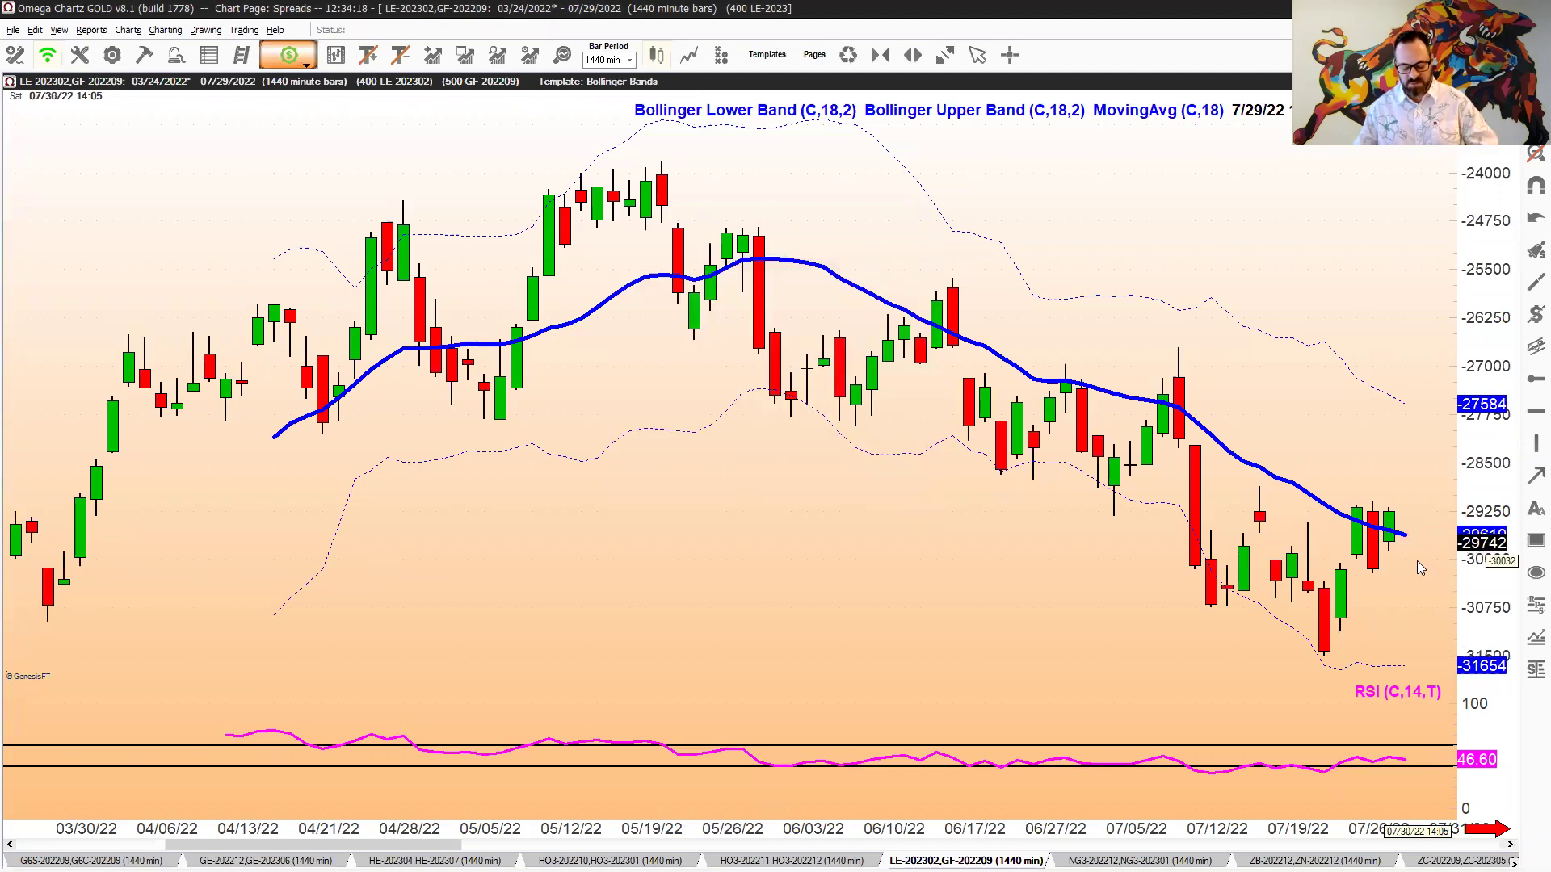
- Draw a short vertical dollar difference line in the empty area above the late-July candles, running from -25500 to -26000
click(1531, 318)
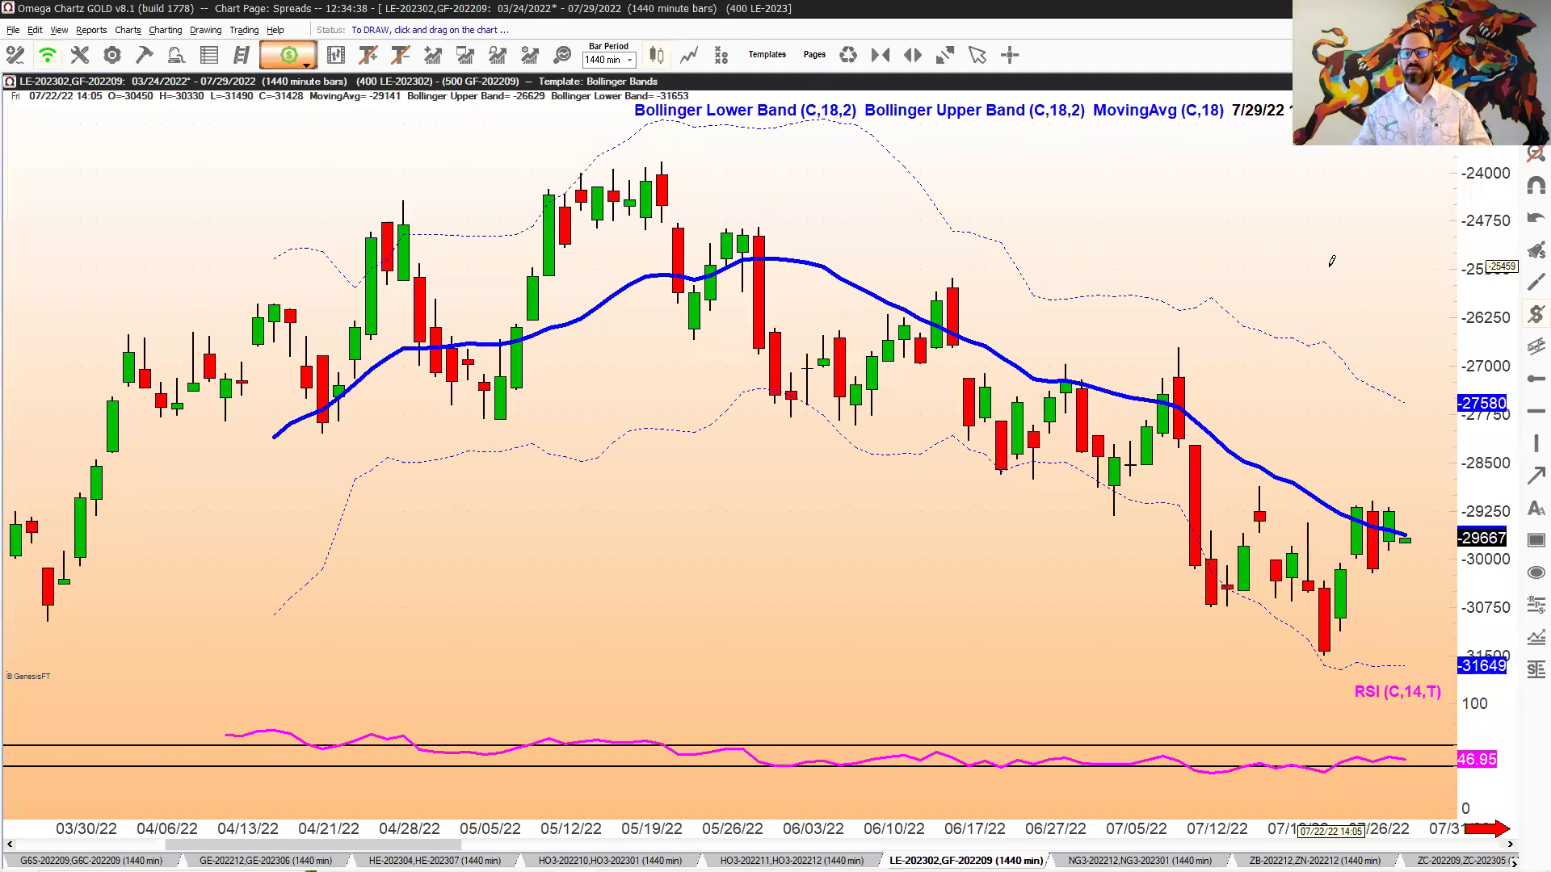
mouse_move(1329, 261)
mouse_down()
mouse_move(1330, 317)
mouse_move(1325, 285)
mouse_up()
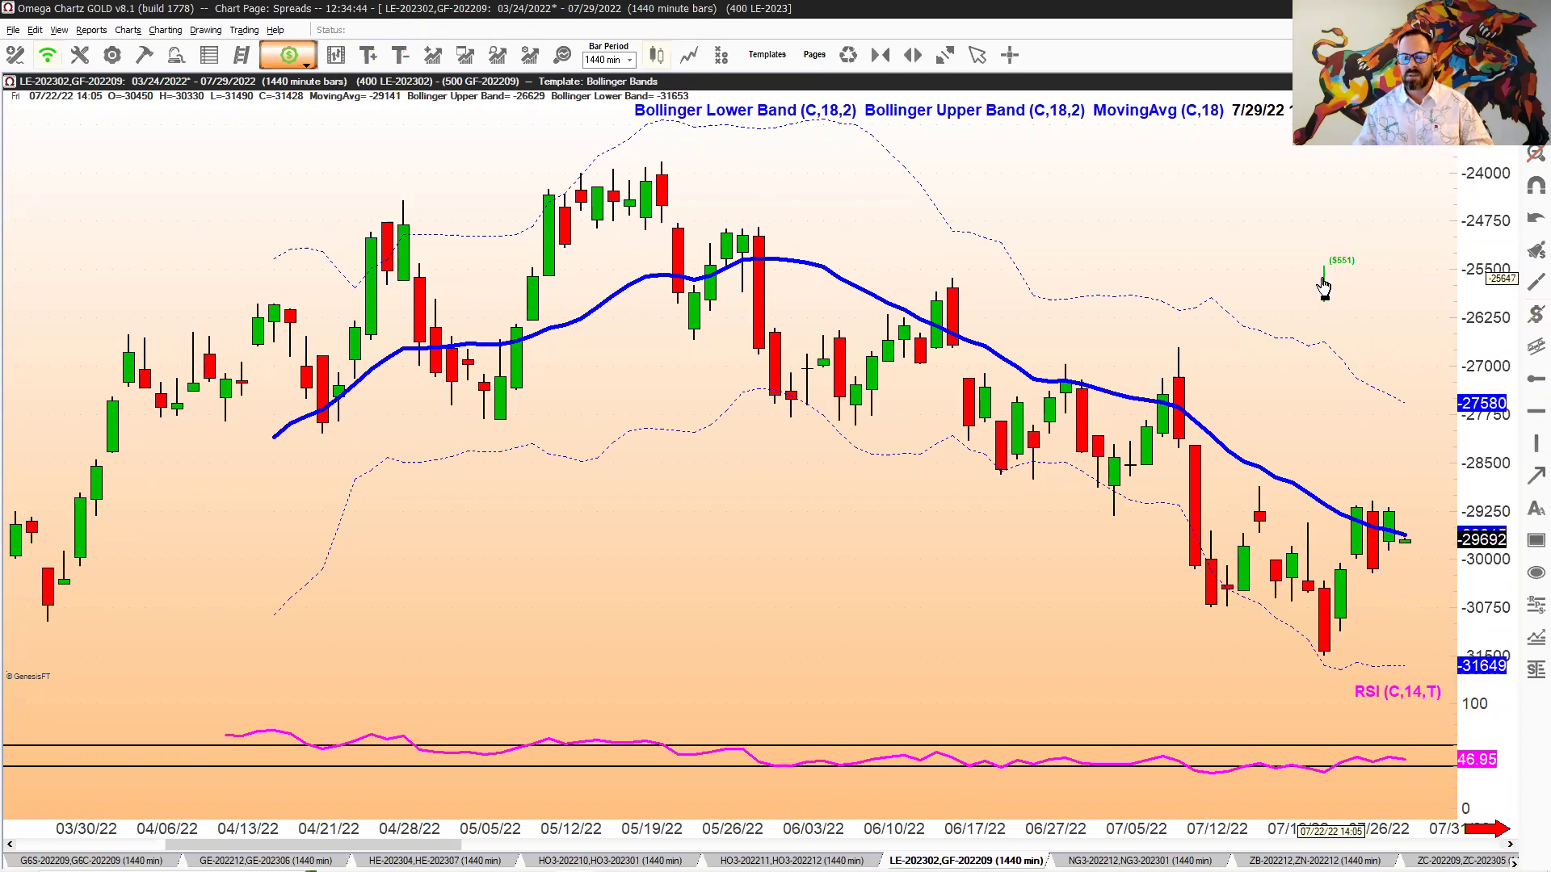
double_click(1324, 284)
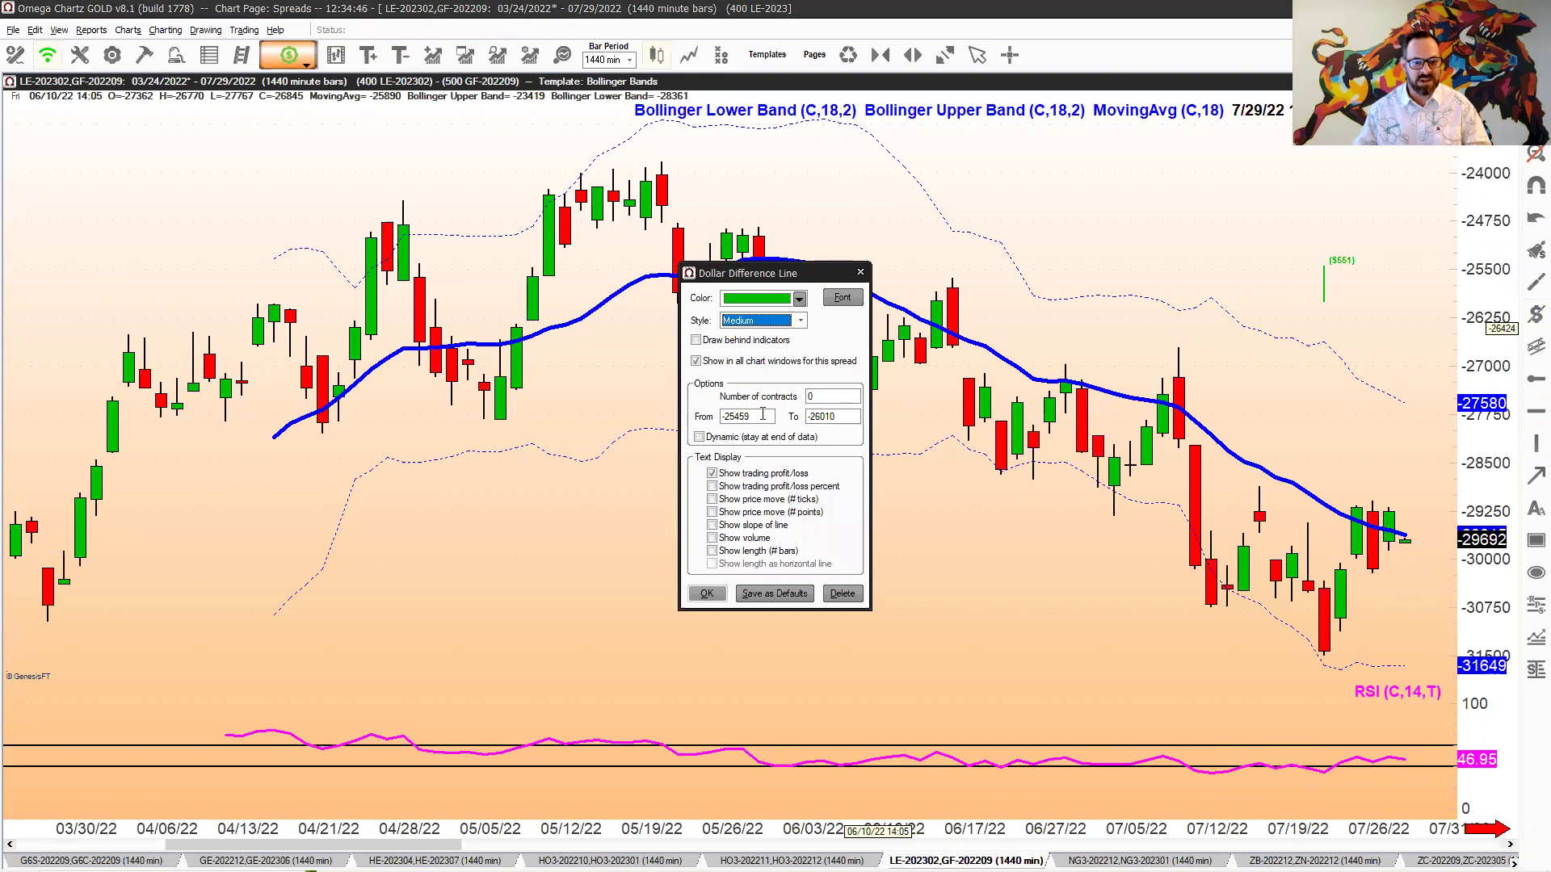
click(762, 415)
key(BackSpace)
key(BackSpace)
key(BackSpace)
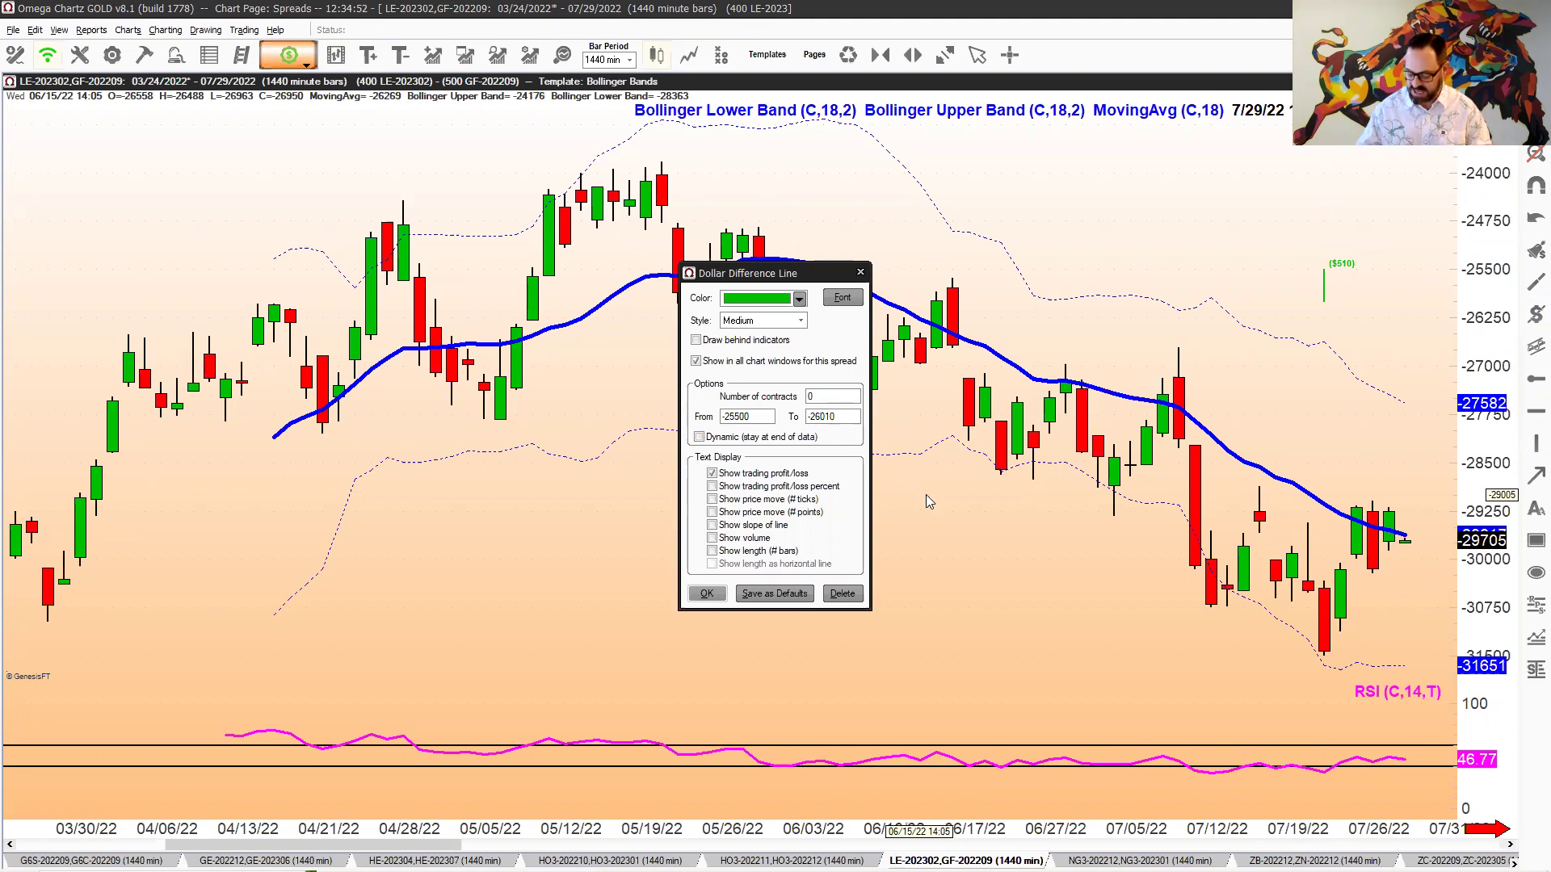
key(BackSpace)
text(0)
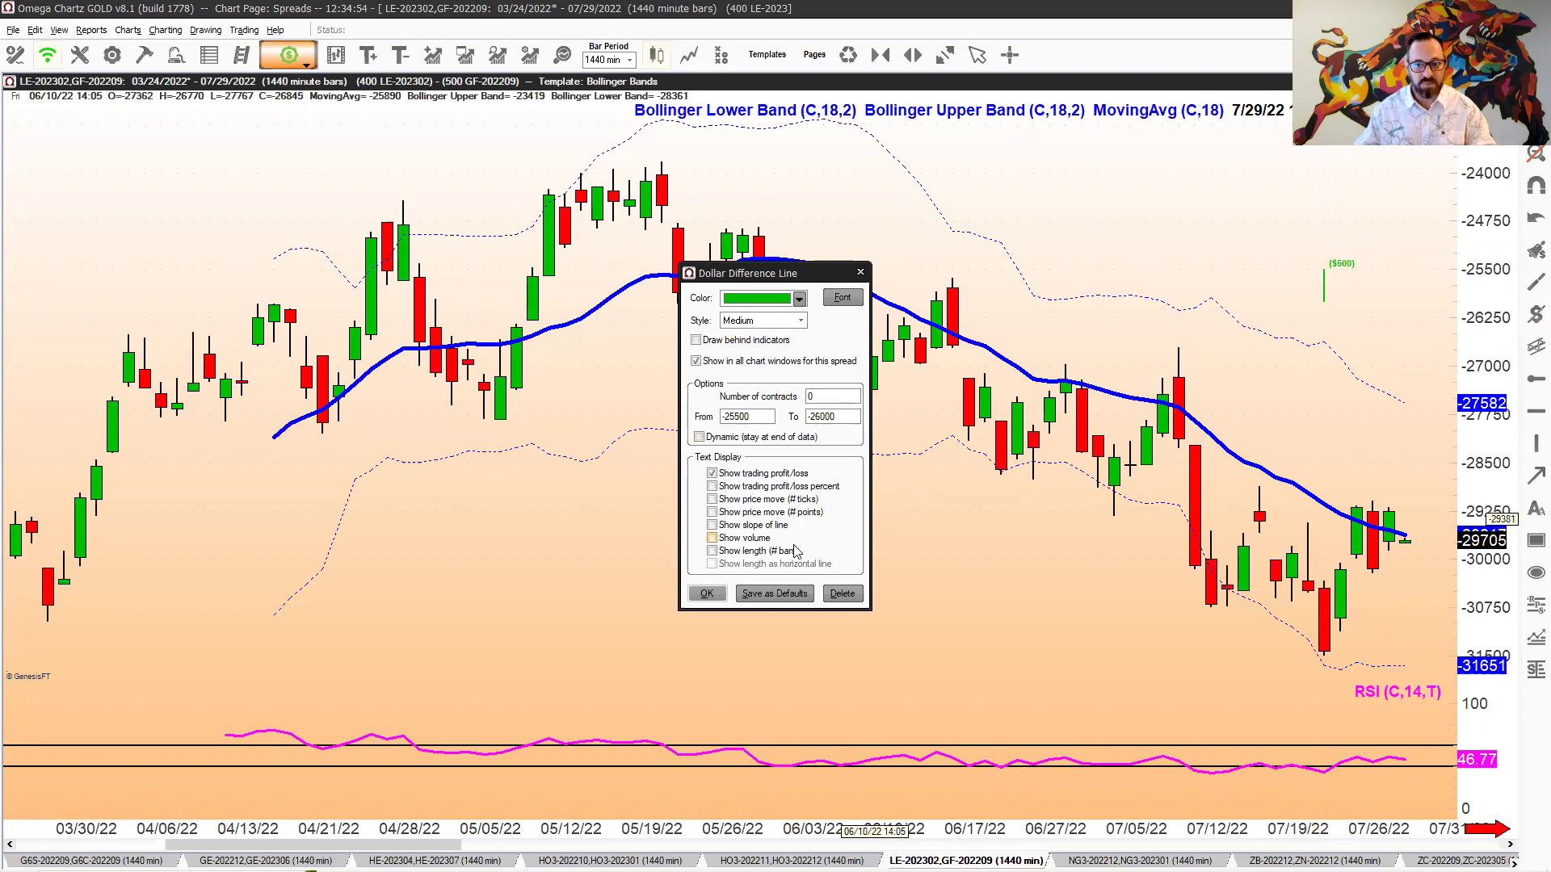
click(707, 595)
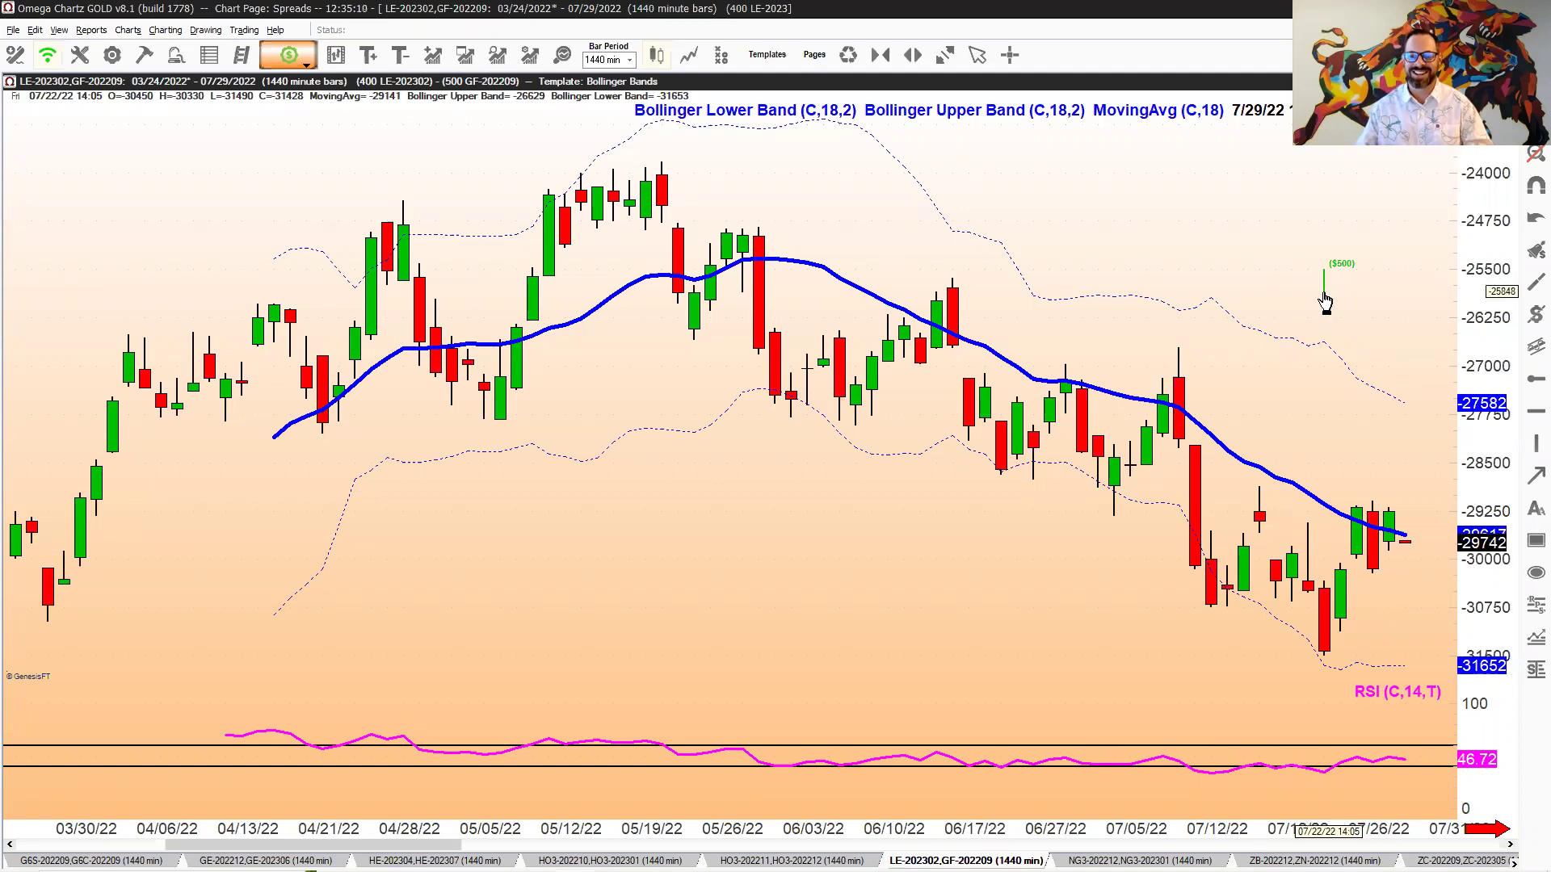
- Delete the dollar difference line from the cattle spread chart
double_click(1324, 300)
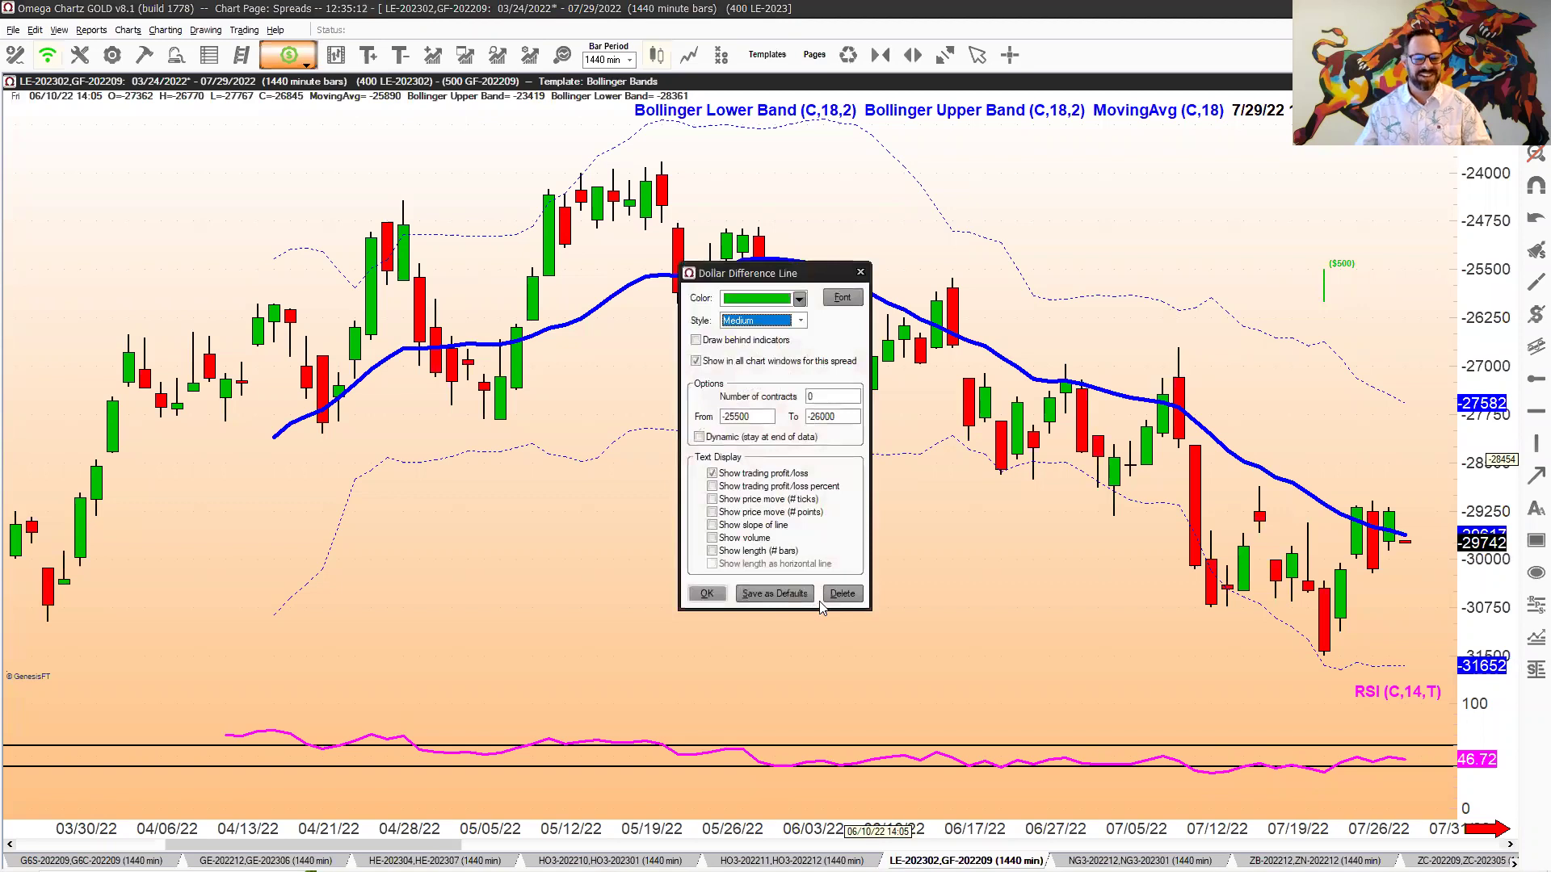
click(828, 597)
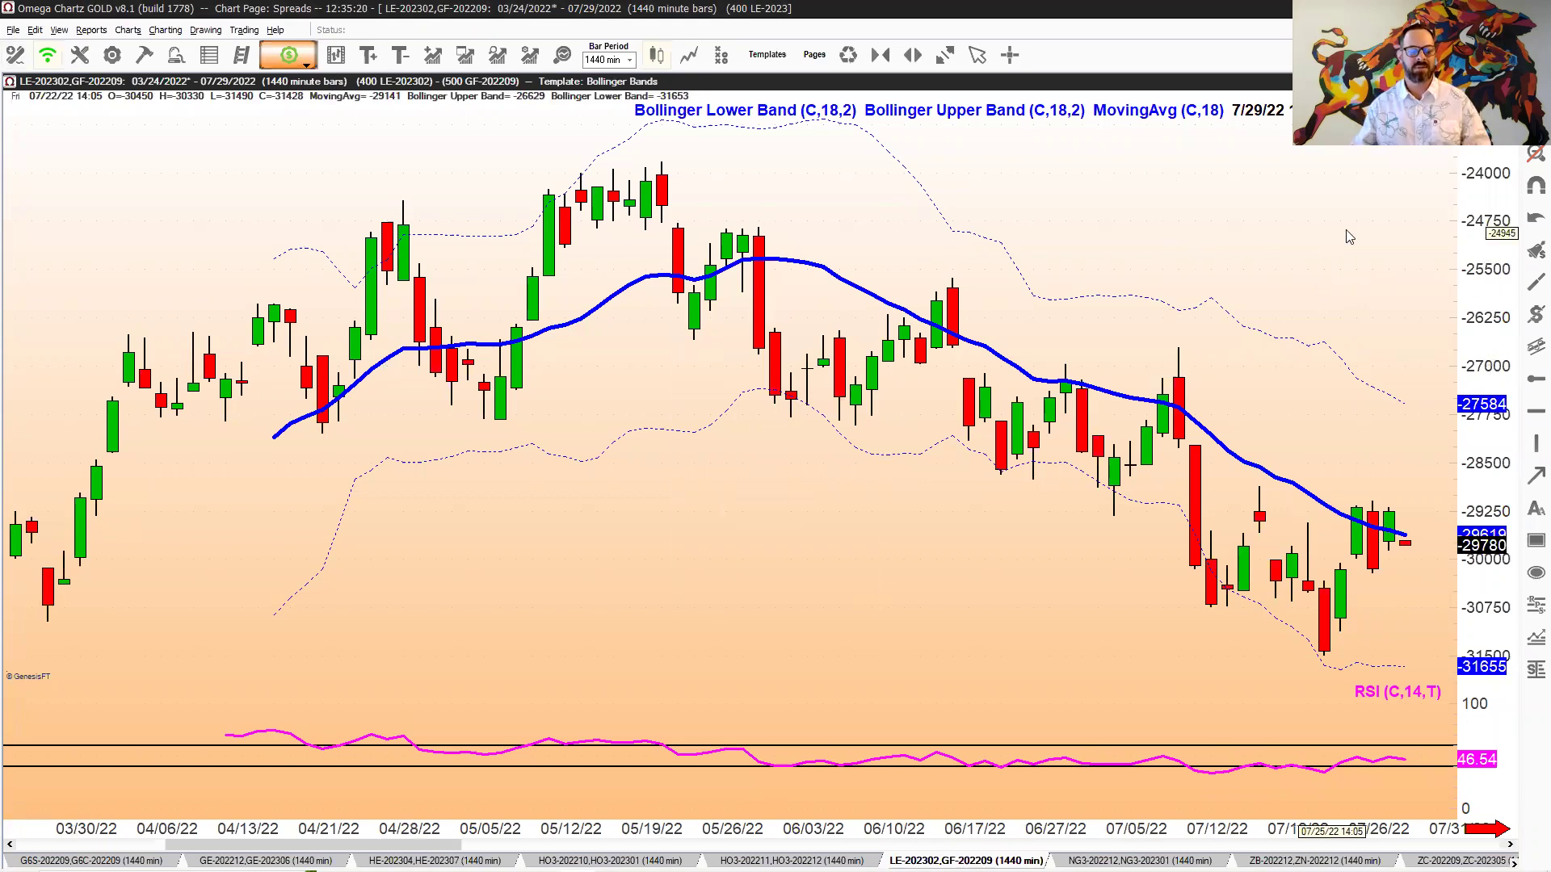
- Load the Spreads 2 chart page and maximize its ZC-202209 minus ZC-202303 corn spread chart with the 8-13 trailing stop template
double_click(577, 291)
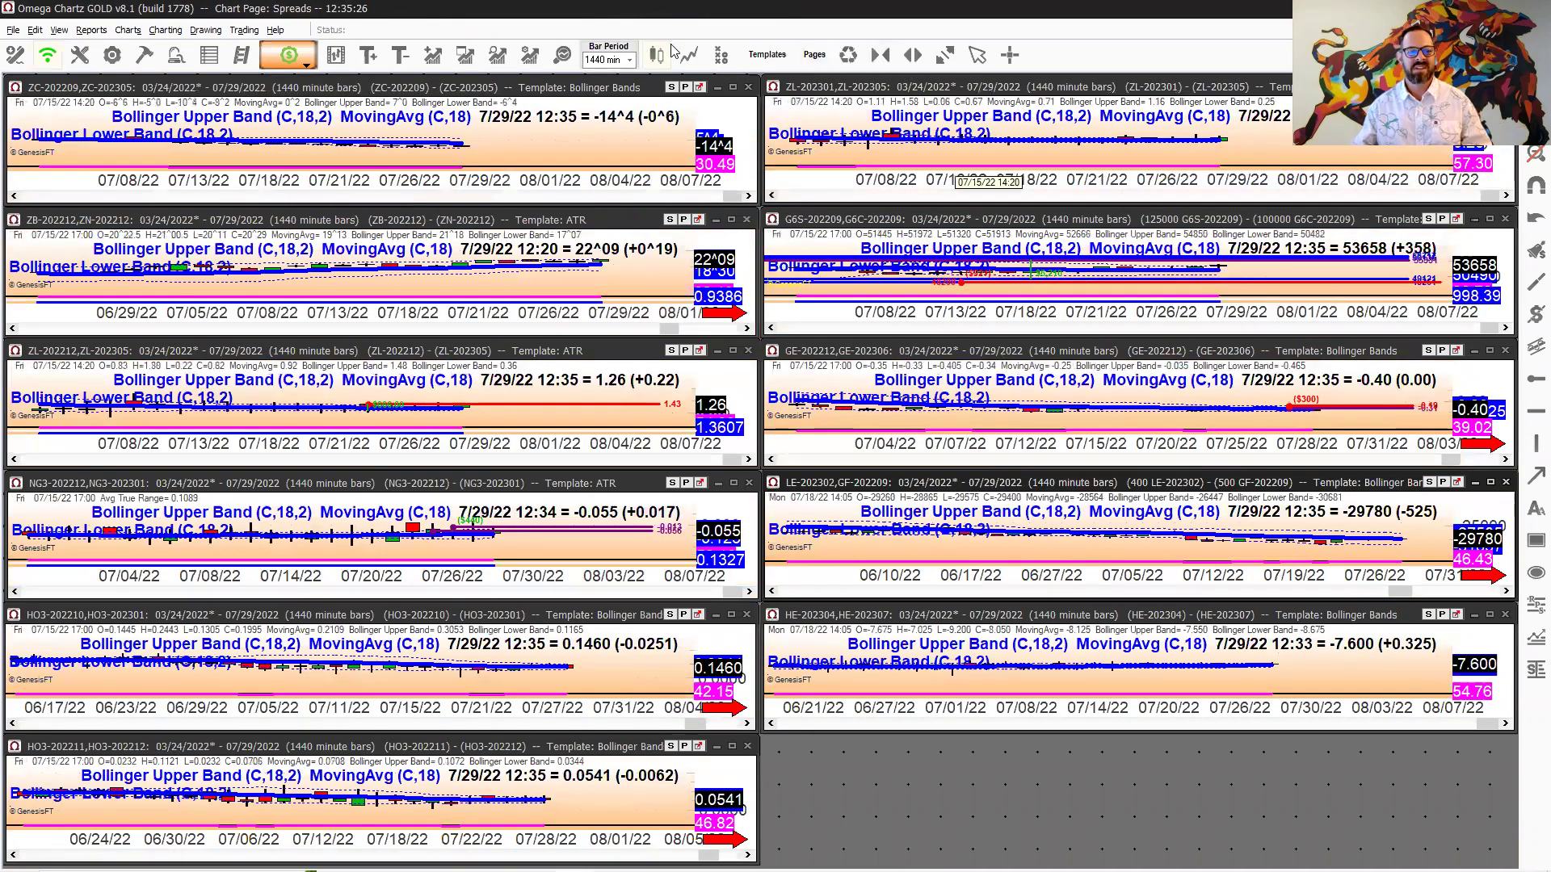
click(814, 54)
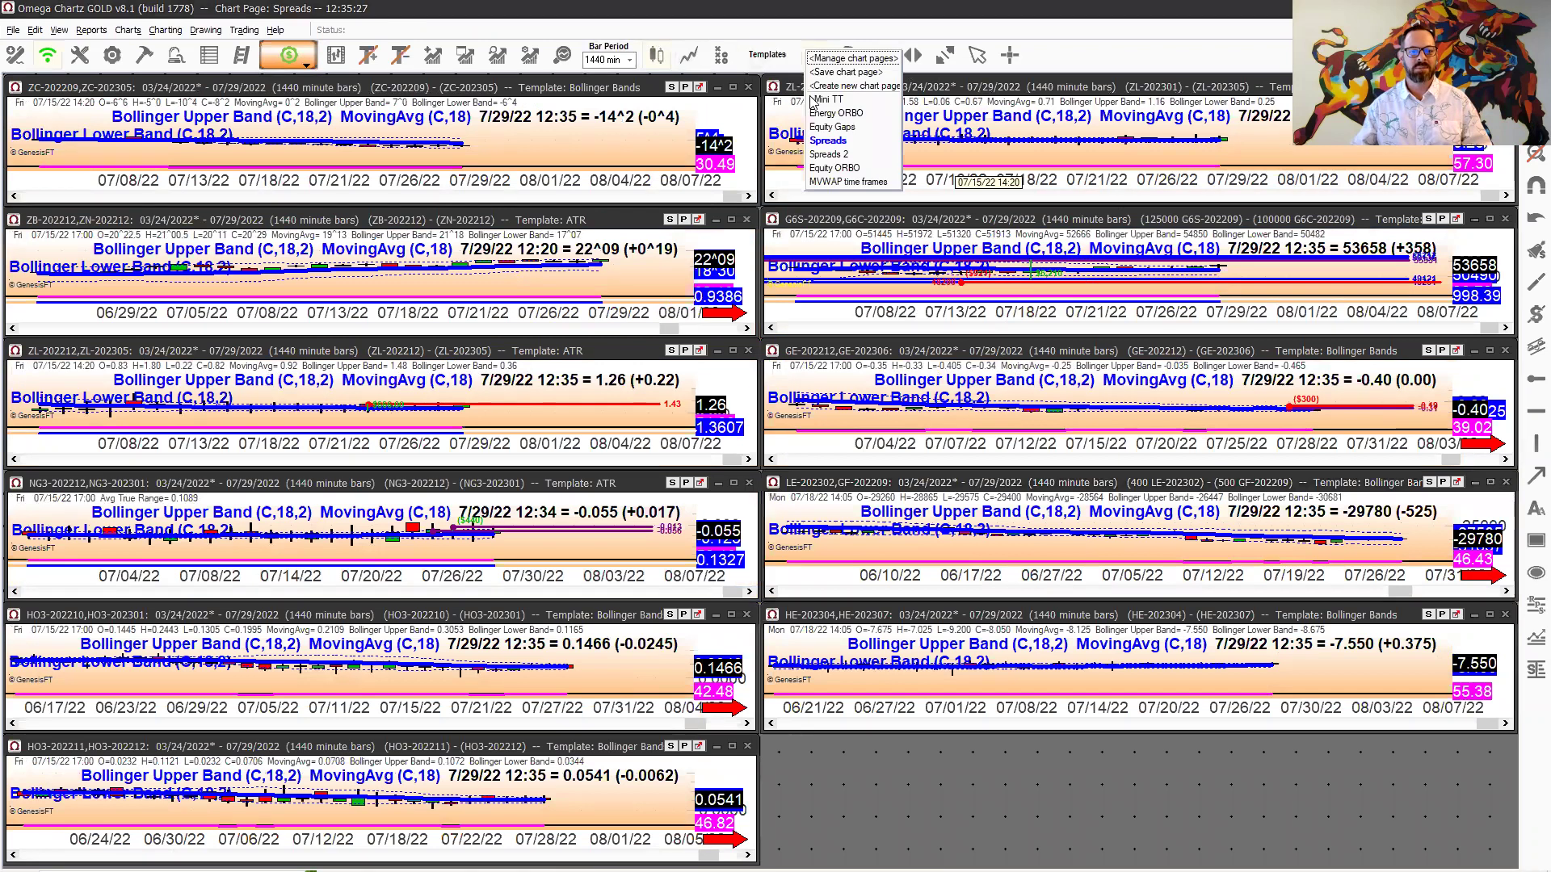
click(828, 154)
click(699, 469)
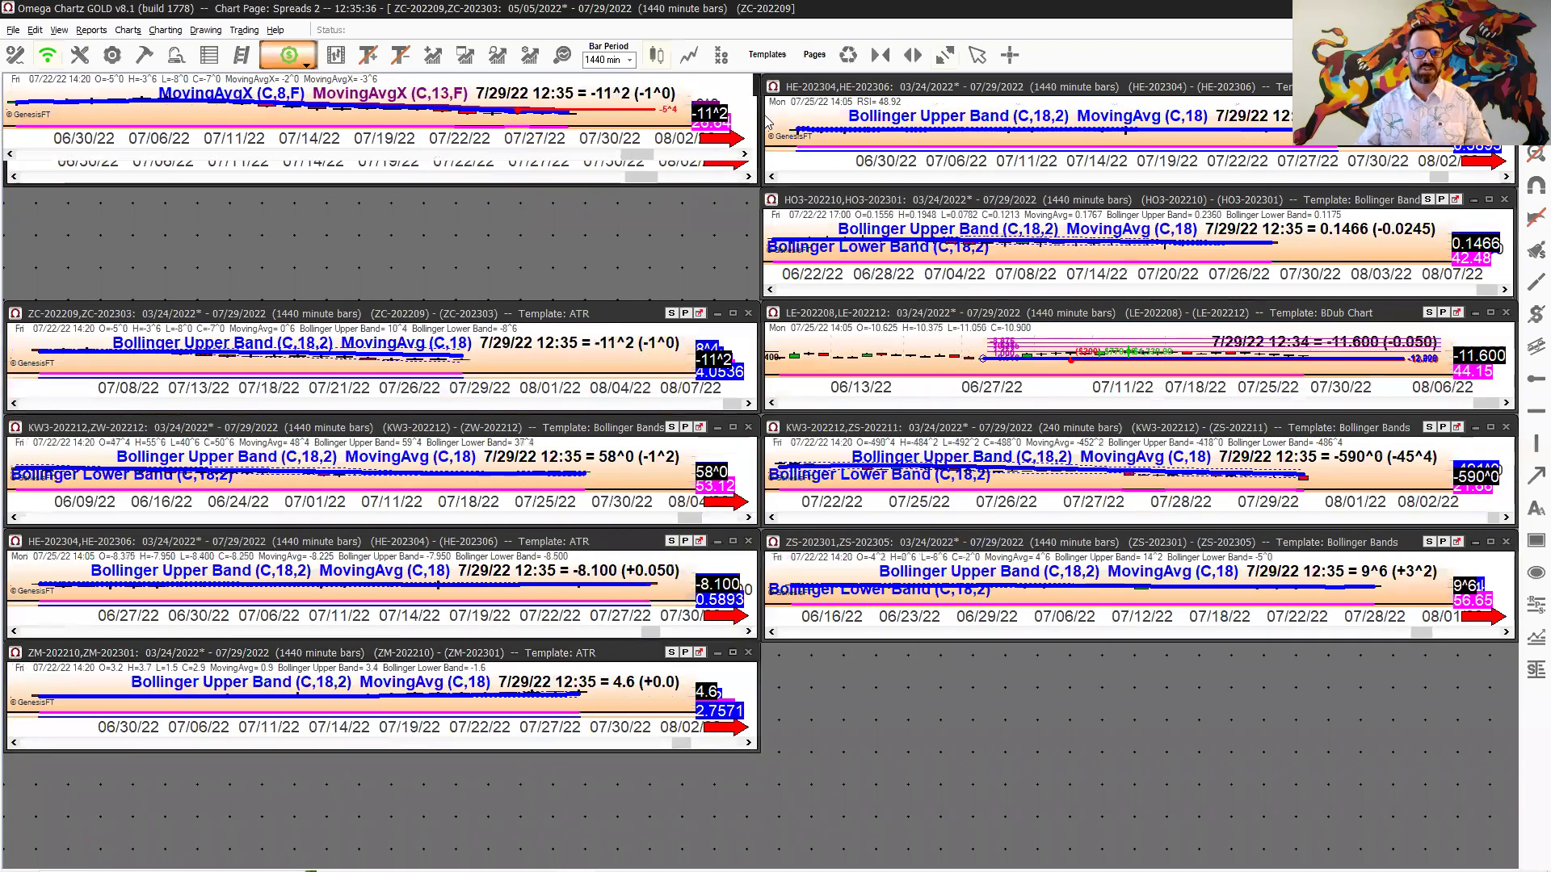
click(732, 88)
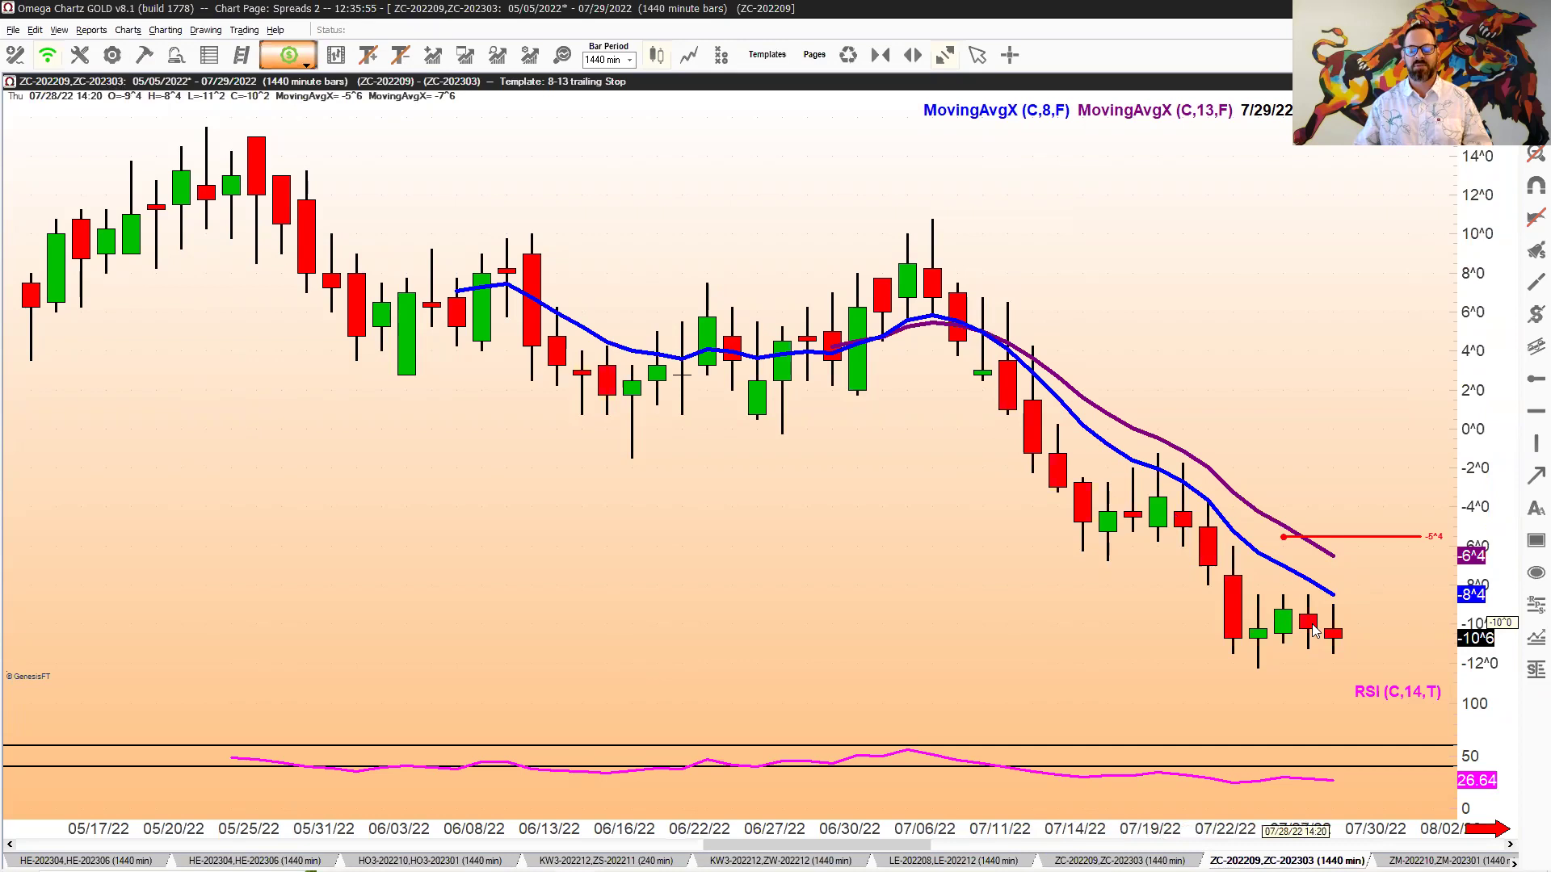
- Switch to TradingView and enter the September 2022 corn contract ZCU2022 as the first leg in the symbol search
key(alt+Tab)
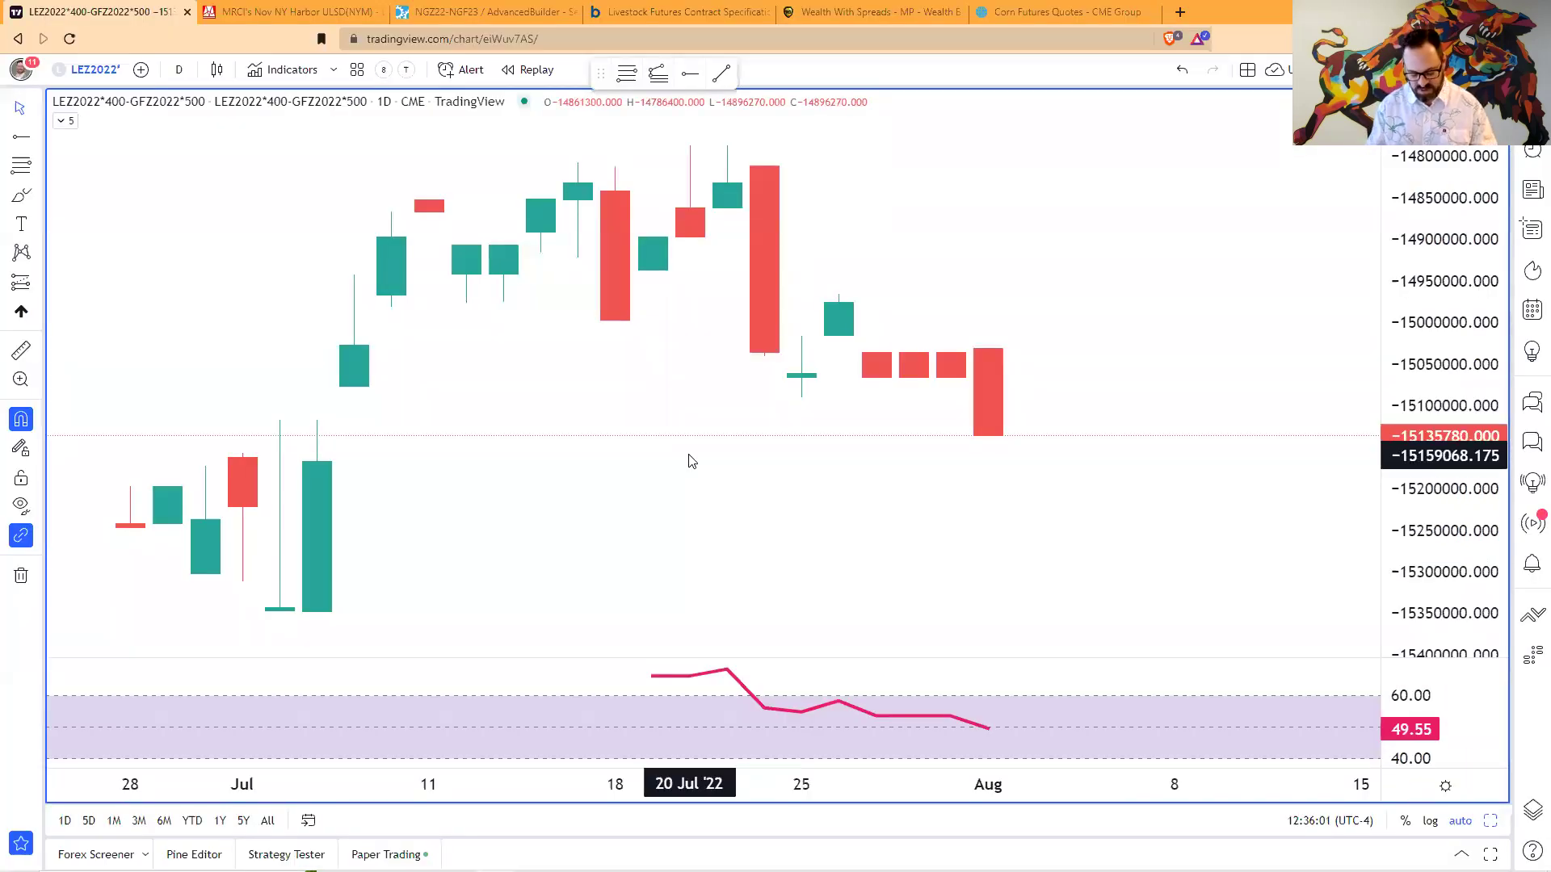
text(ZC)
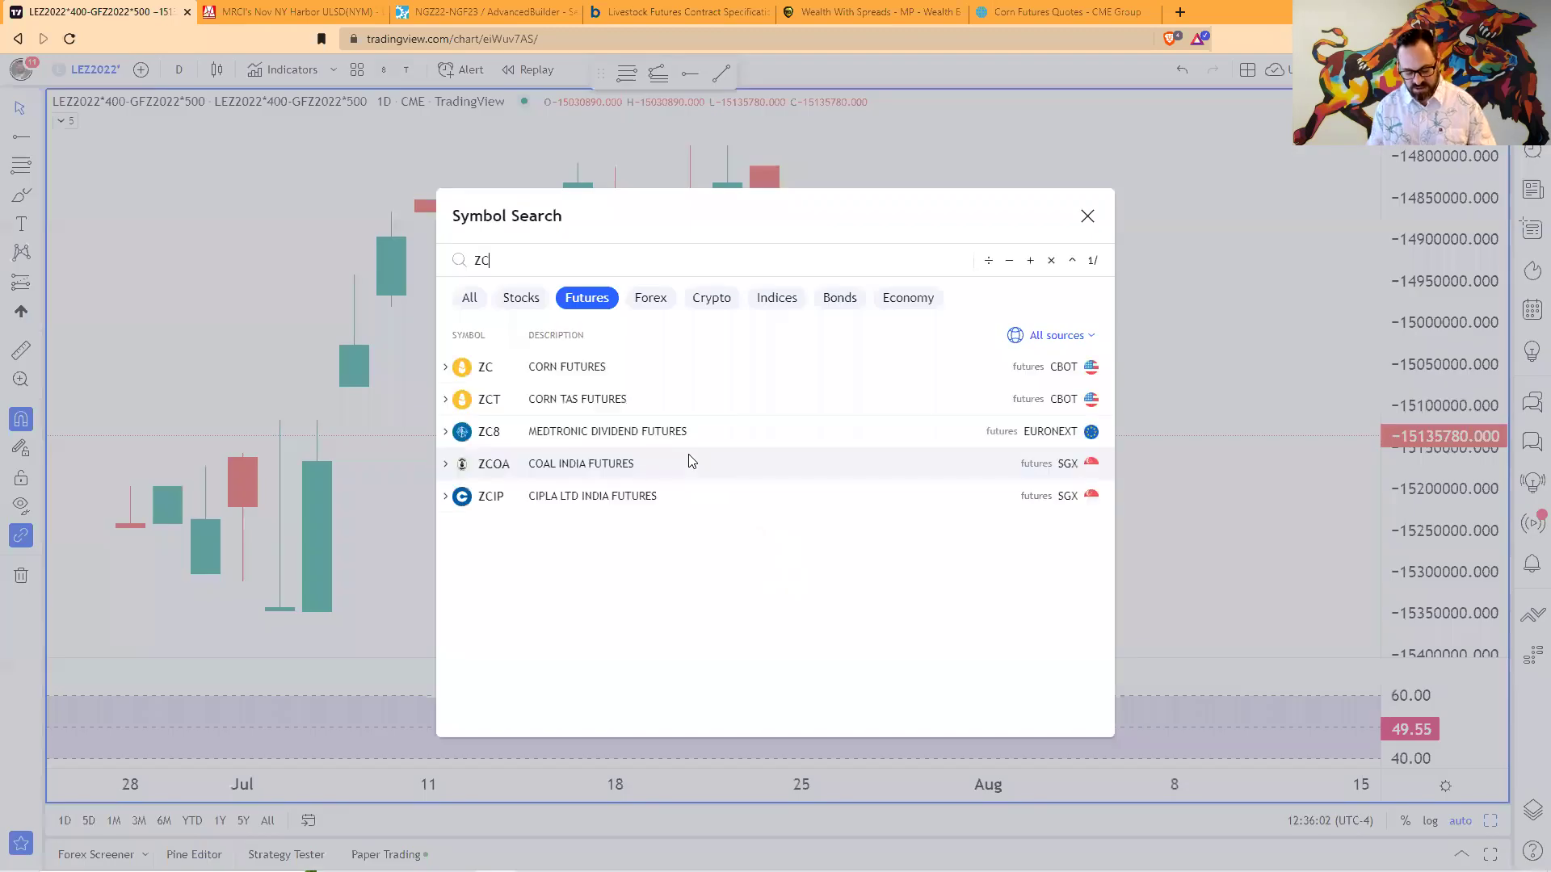
text(U2022)
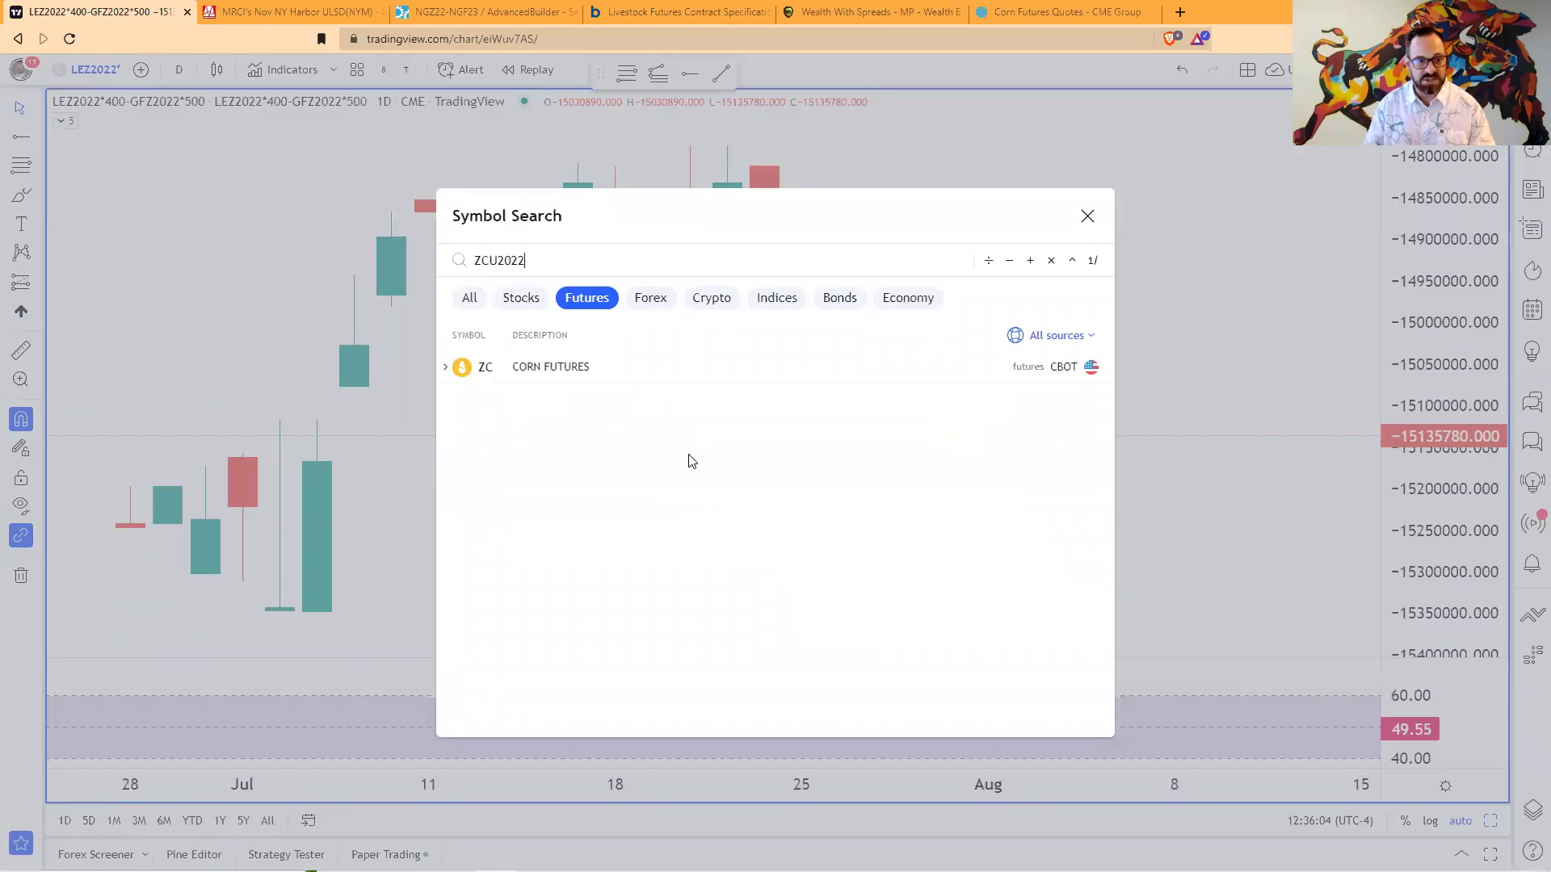
- Load September 2022 corn futures (ZCU2022) on the TradingView chart and display the prices as a line
key(Return)
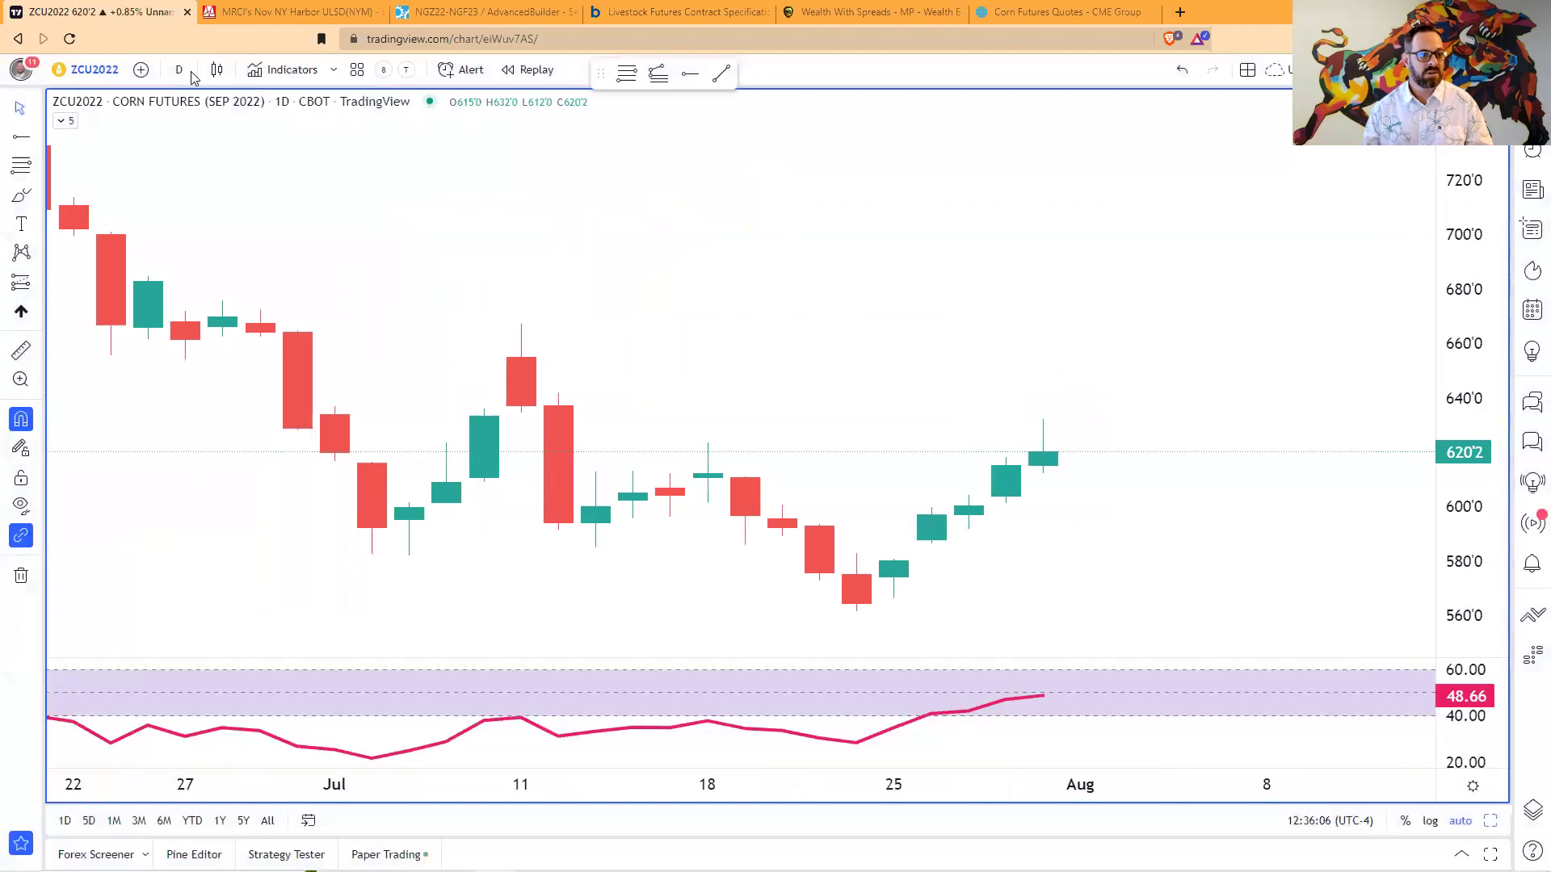
click(217, 69)
click(255, 241)
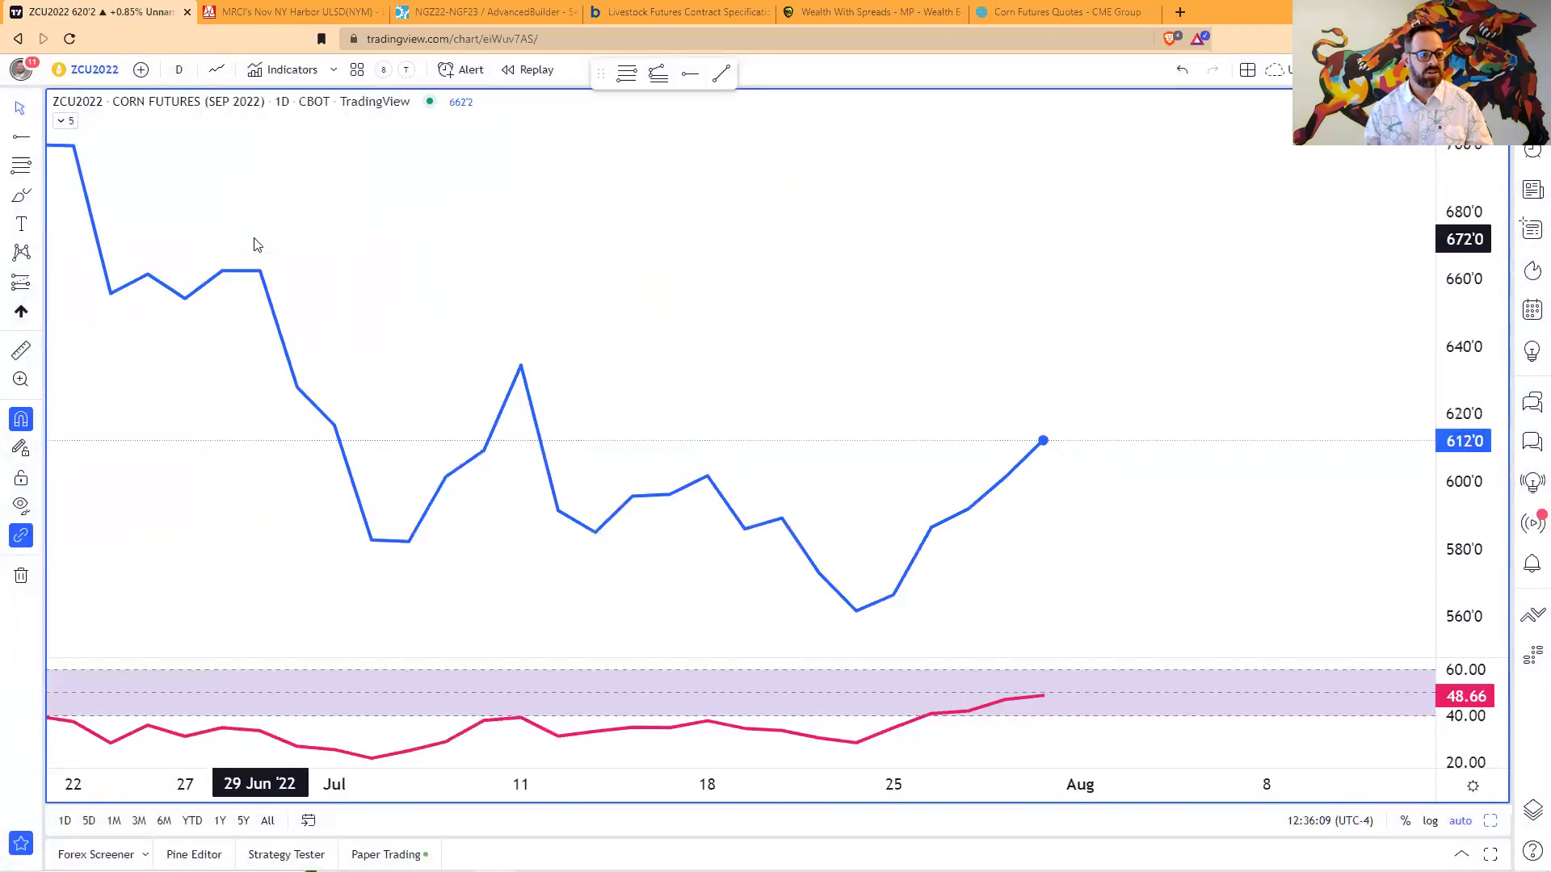
- Overlay the March 2023 corn contract ZCH2023 on the ZCU2022 chart as a comparison symbol
click(141, 69)
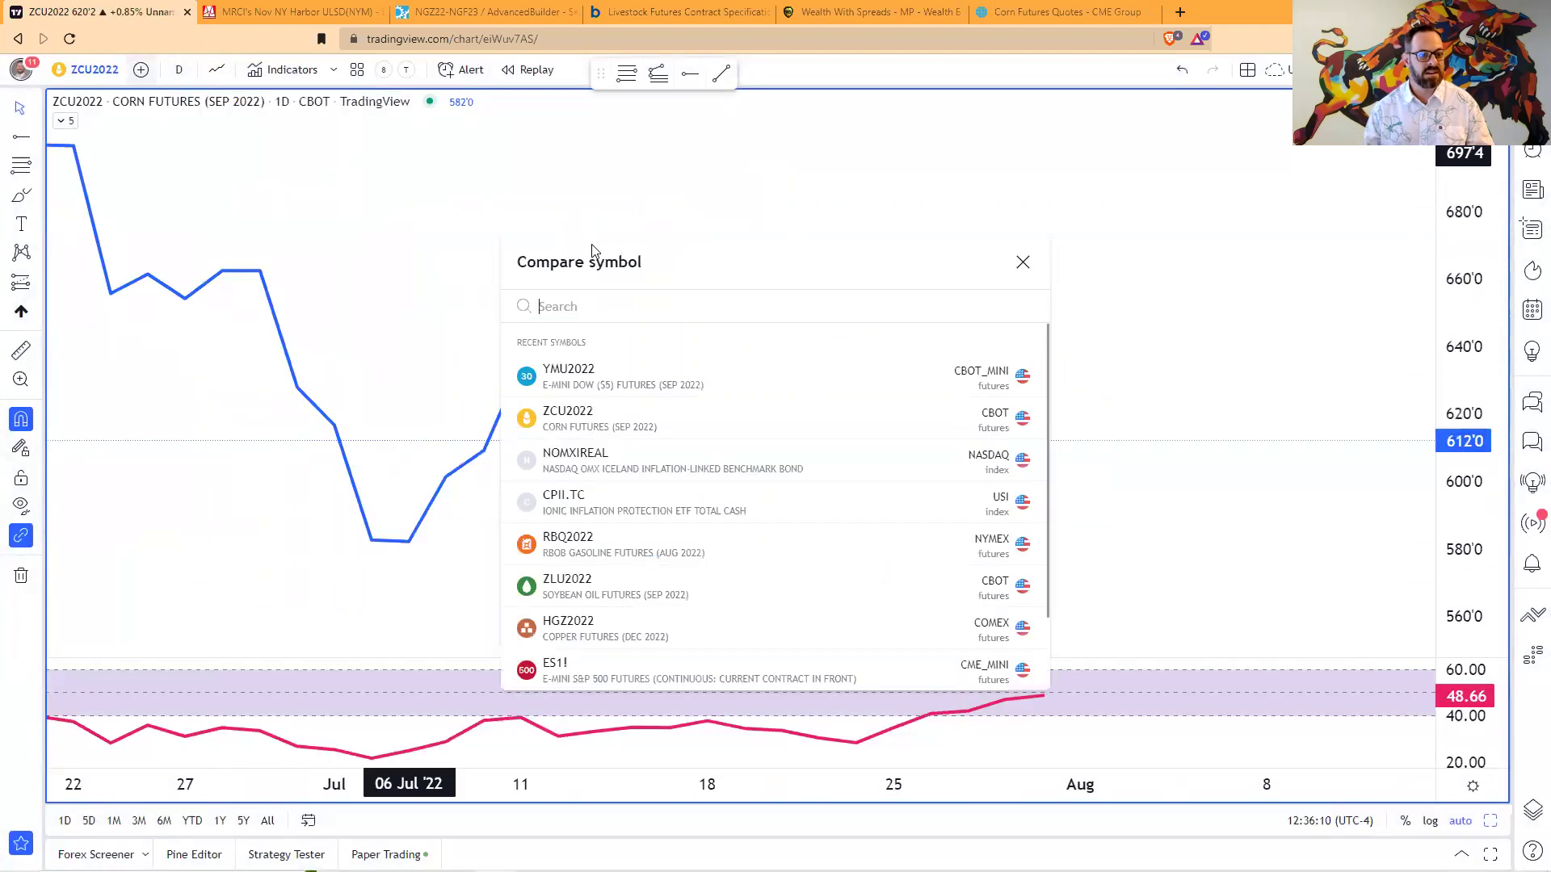
key(alt+Tab)
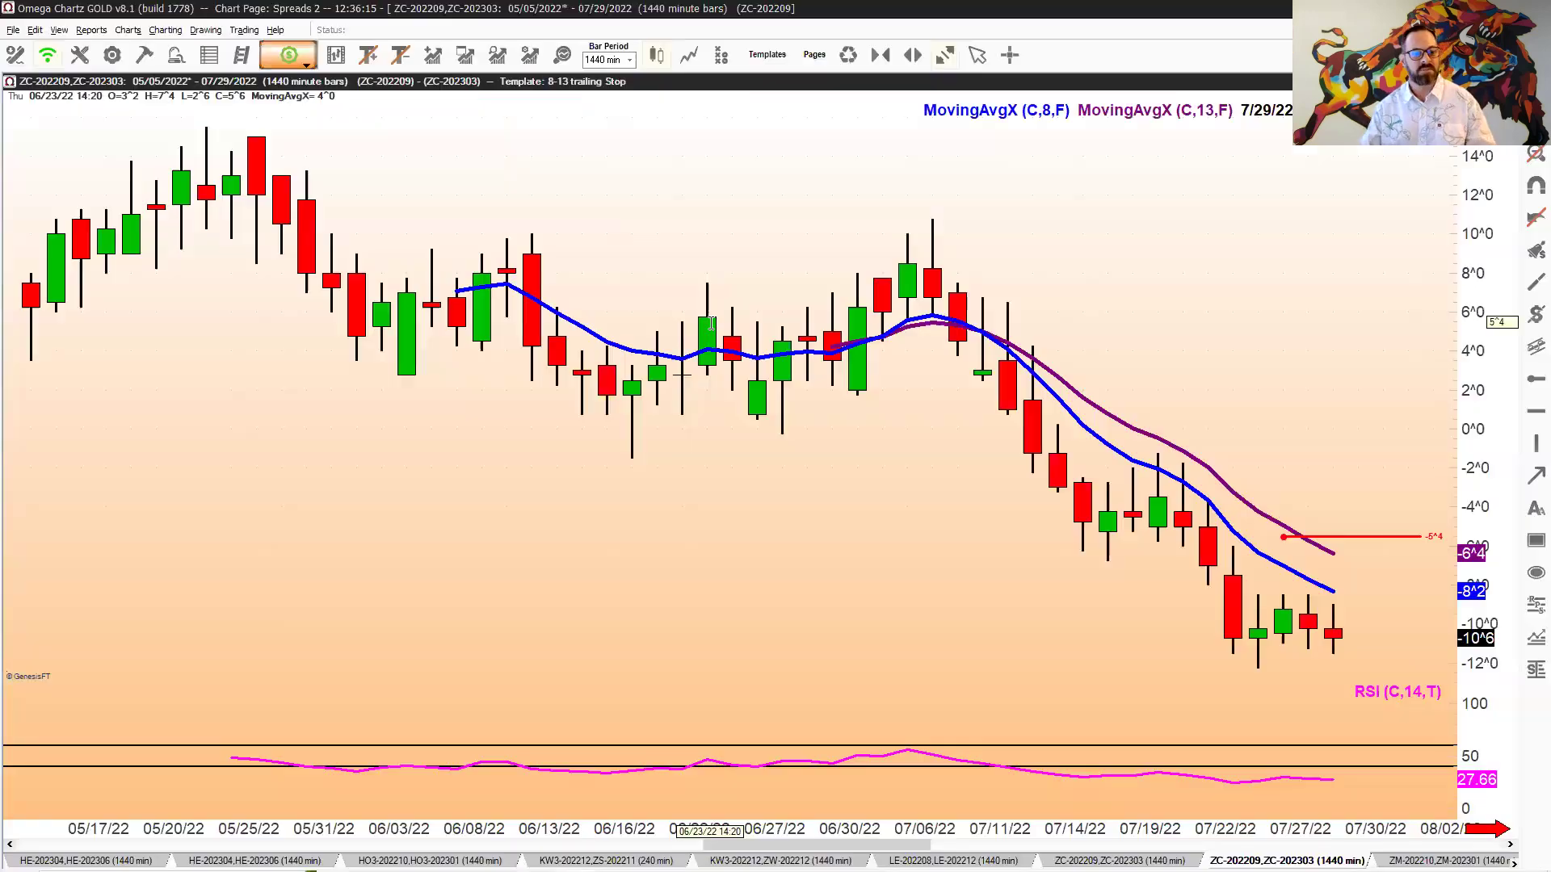
key(alt+Tab)
text(ZCH2023)
key(Return)
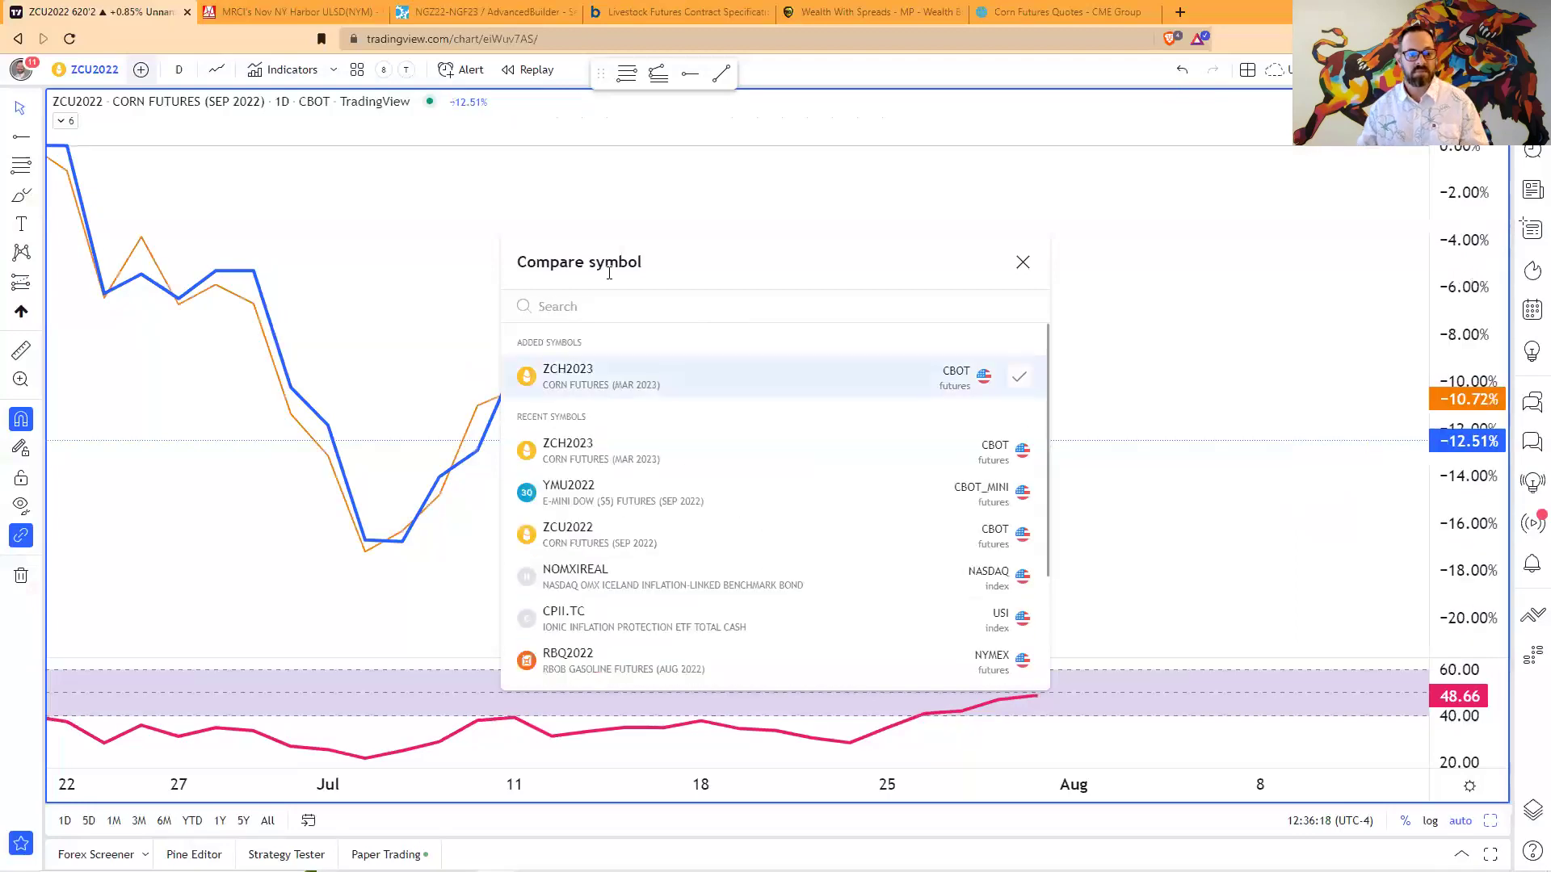
click(1023, 264)
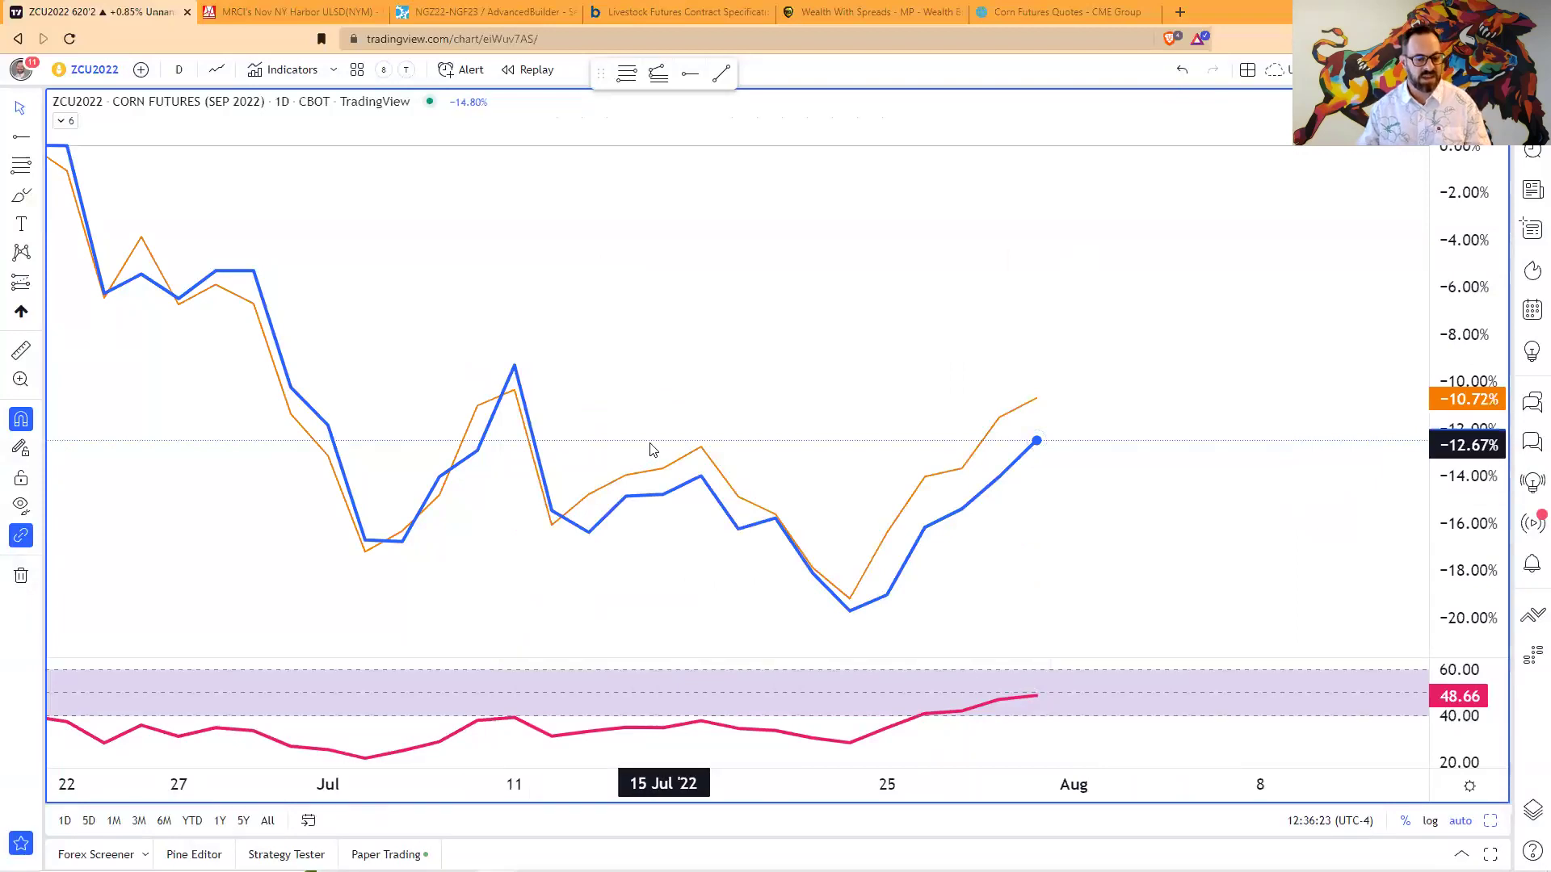
- Mark 07/07/22 with a vertical line on the Omega Chartz spread chart and the TradingView comparison, starting the comparison view at that date
key(alt+Tab)
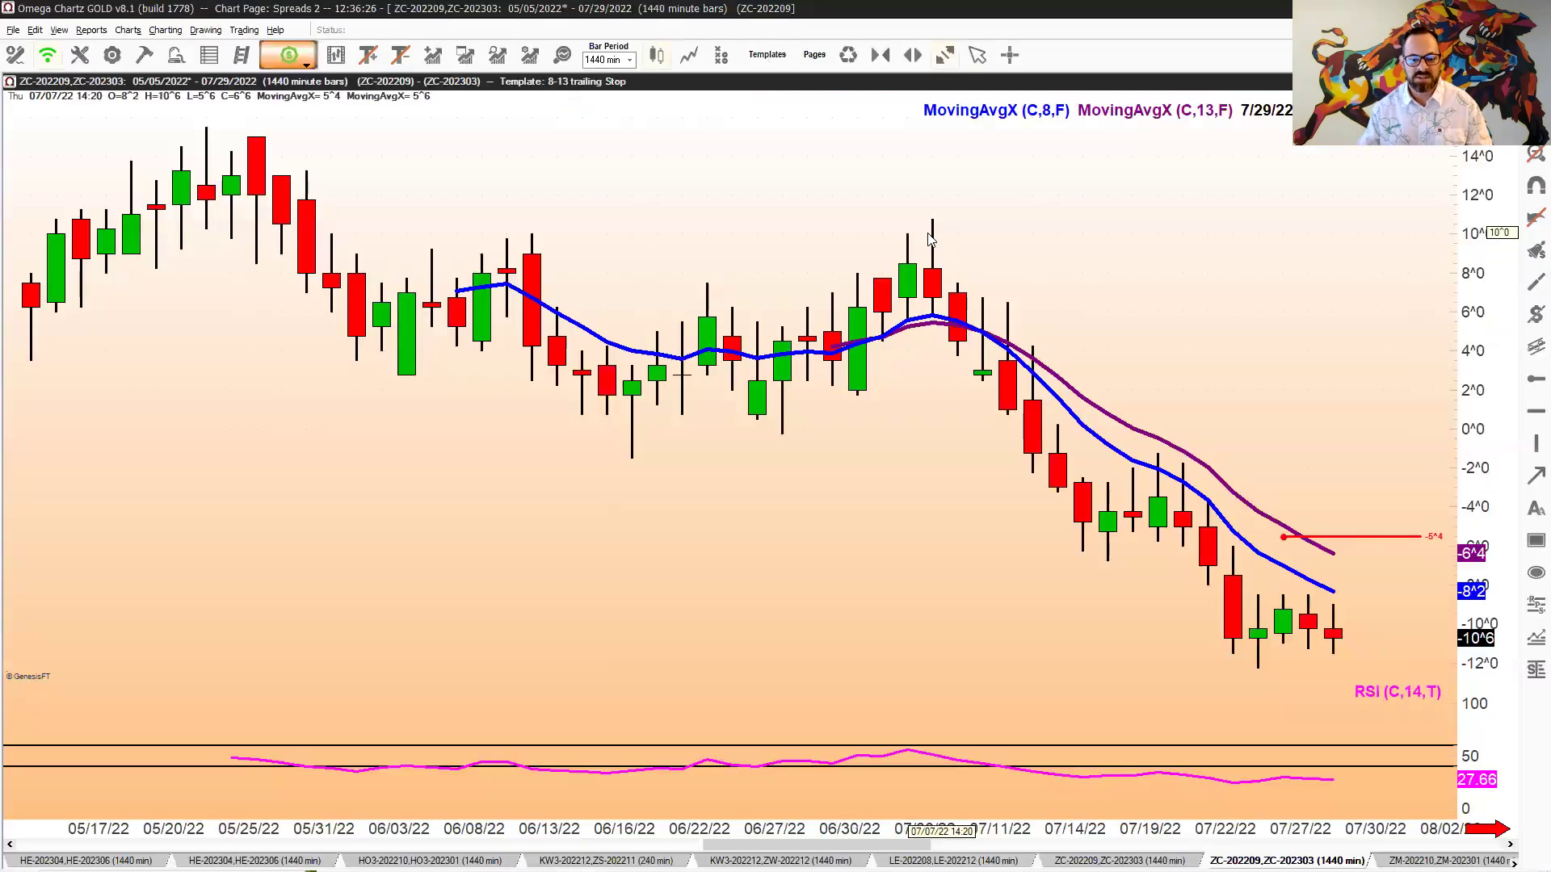
click(930, 260)
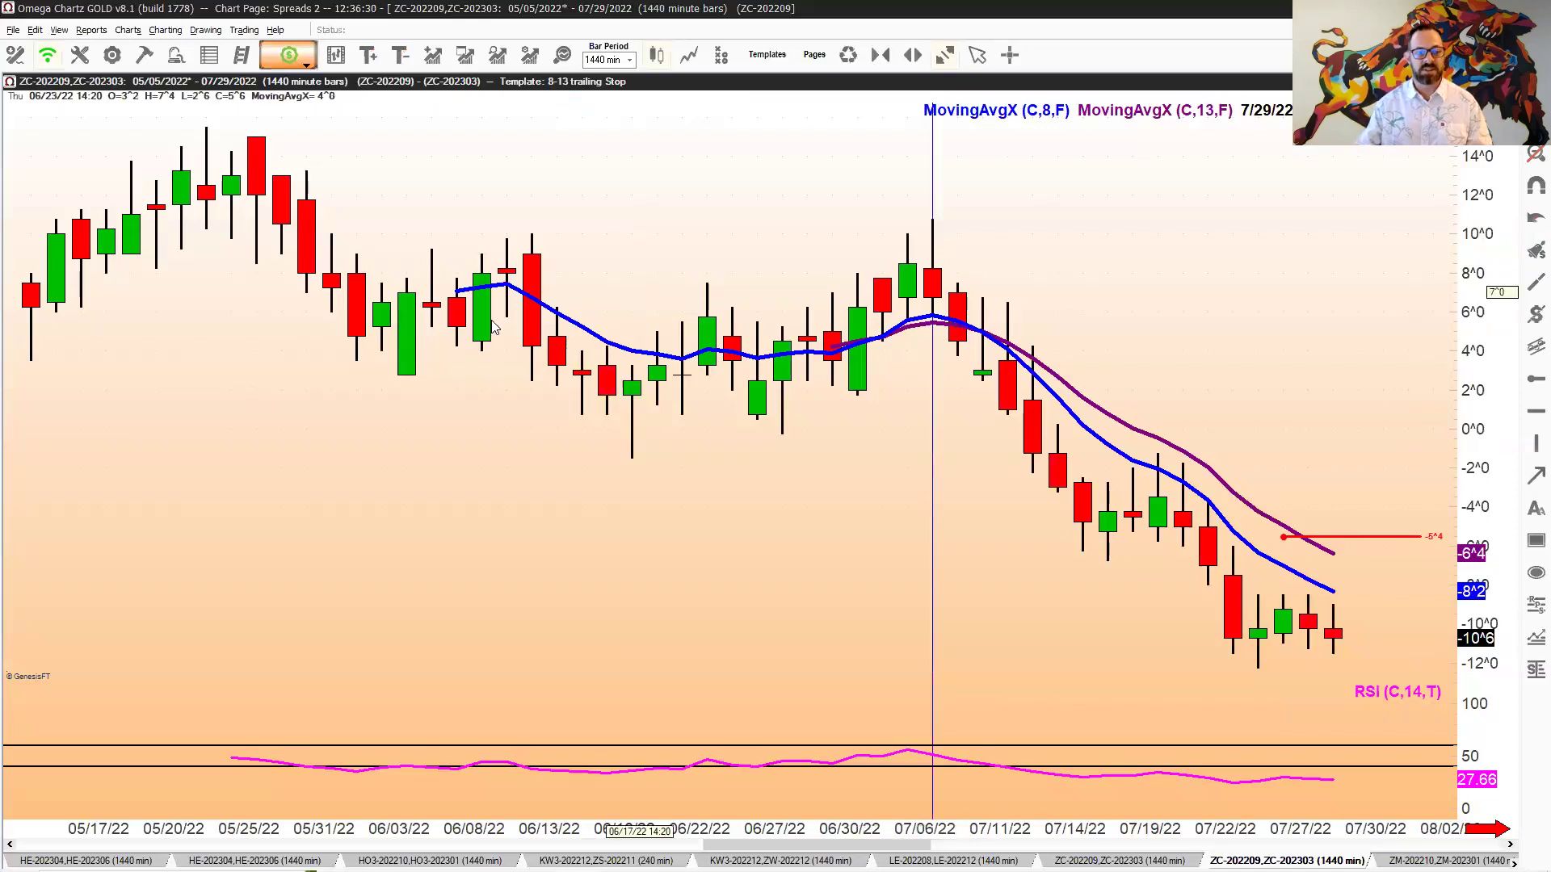
key(alt+Tab)
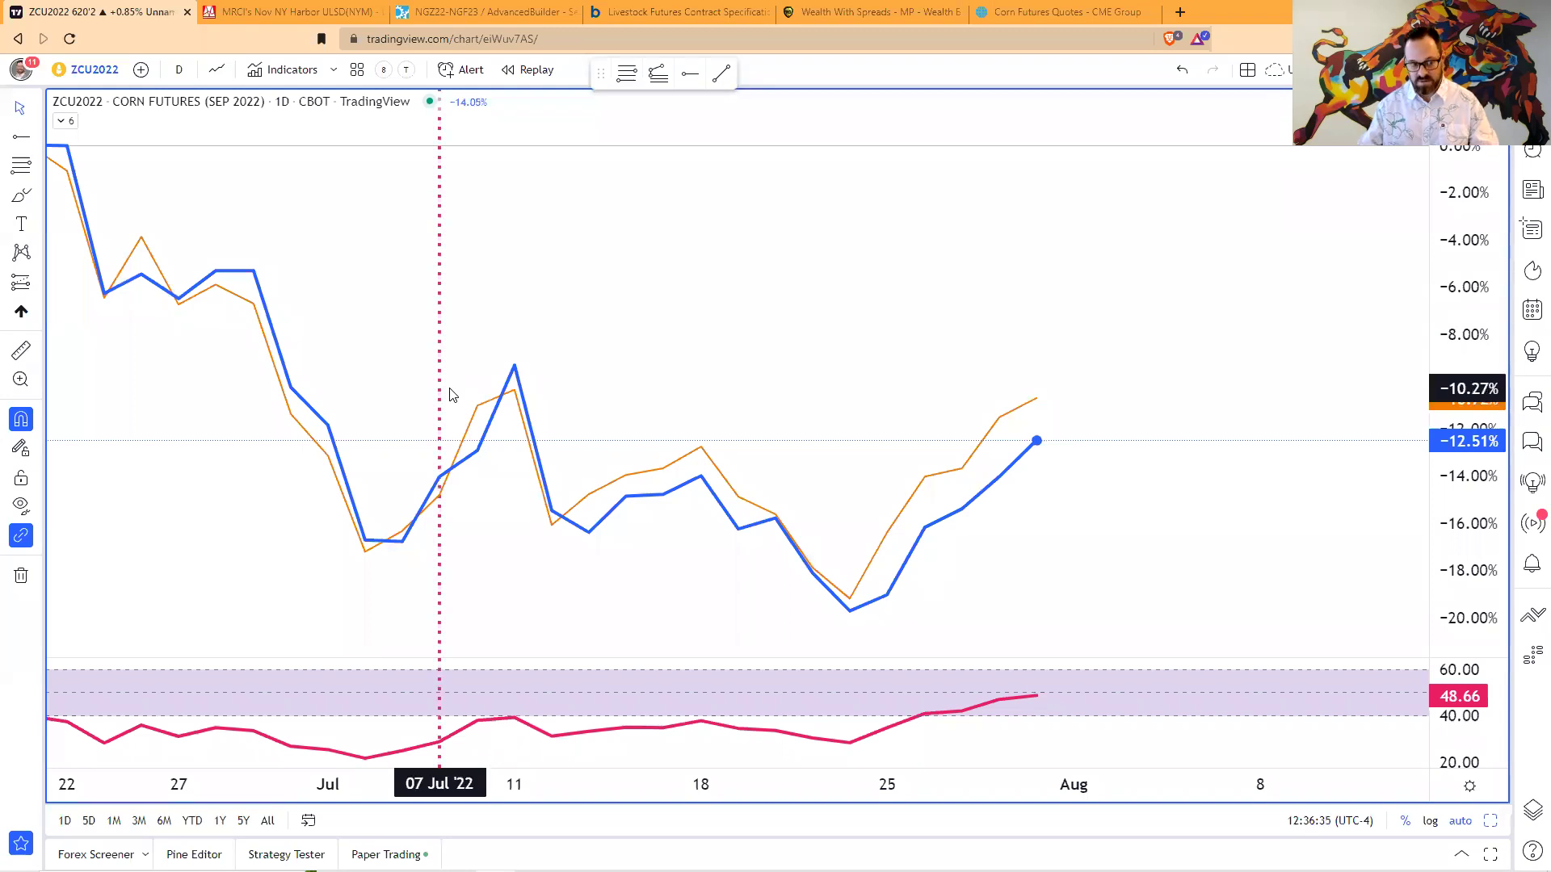
drag(737, 363, 412, 327)
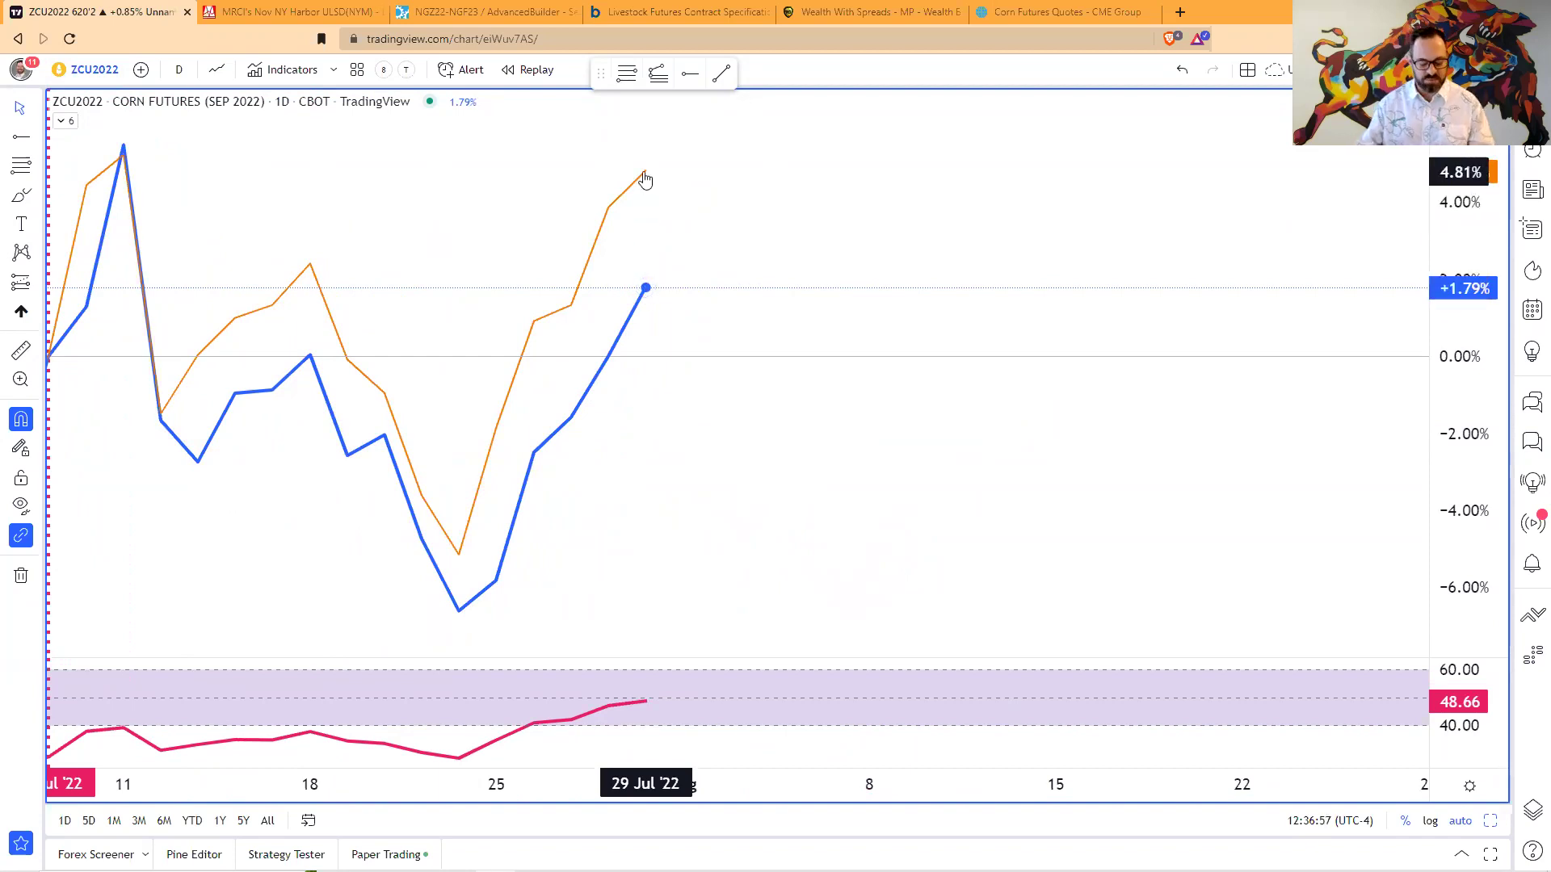
- Compare the Omega Chartz corn spread chart with the two contracts' TradingView performance since 07 Jul '22
key(alt+Tab)
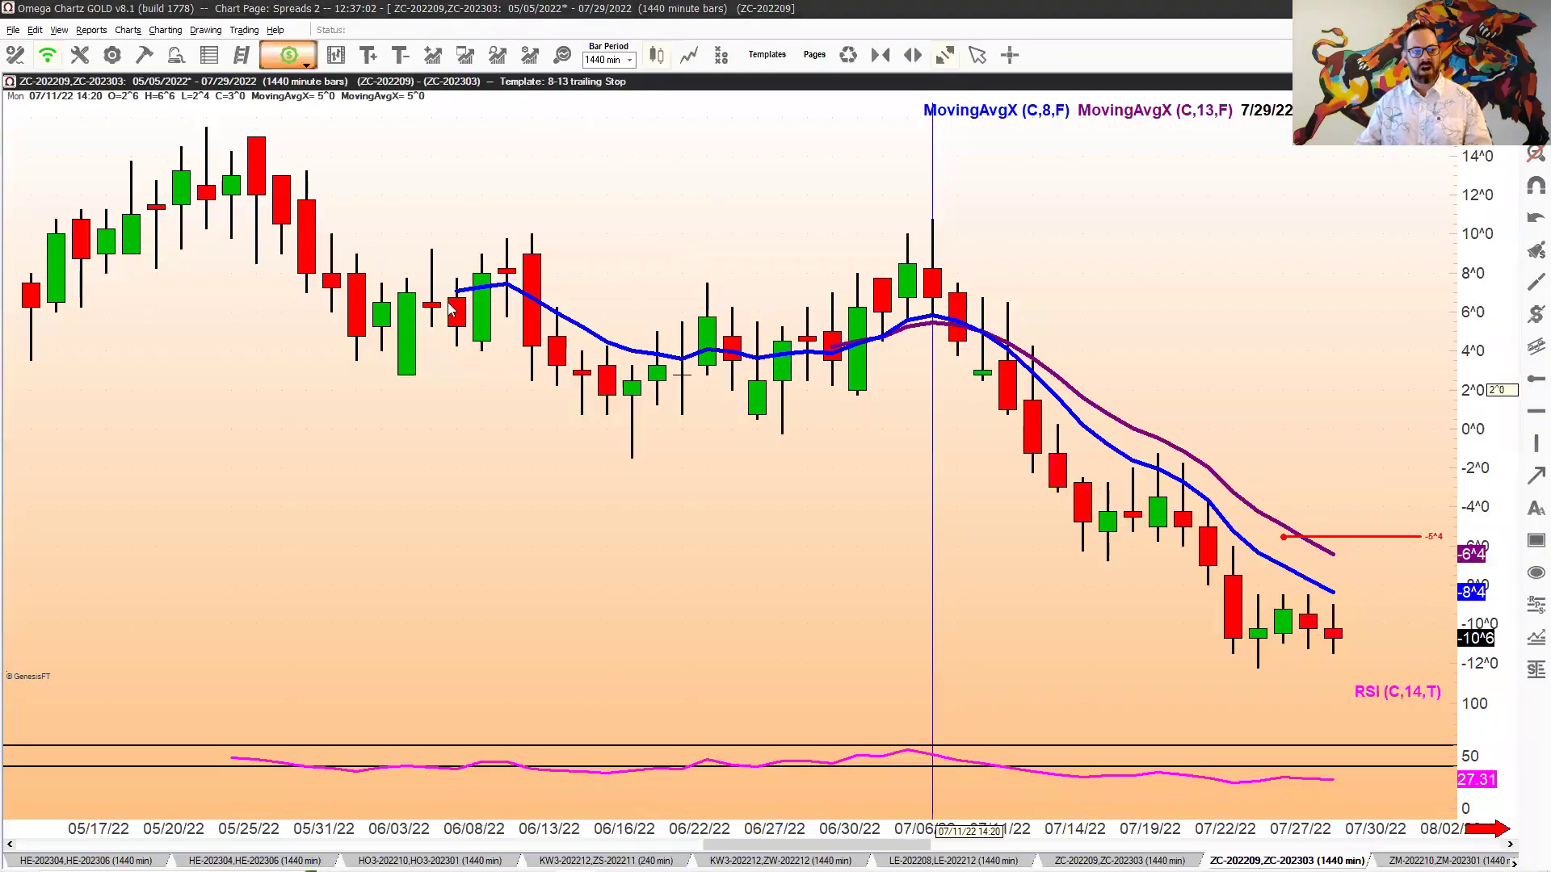
key(alt+Tab)
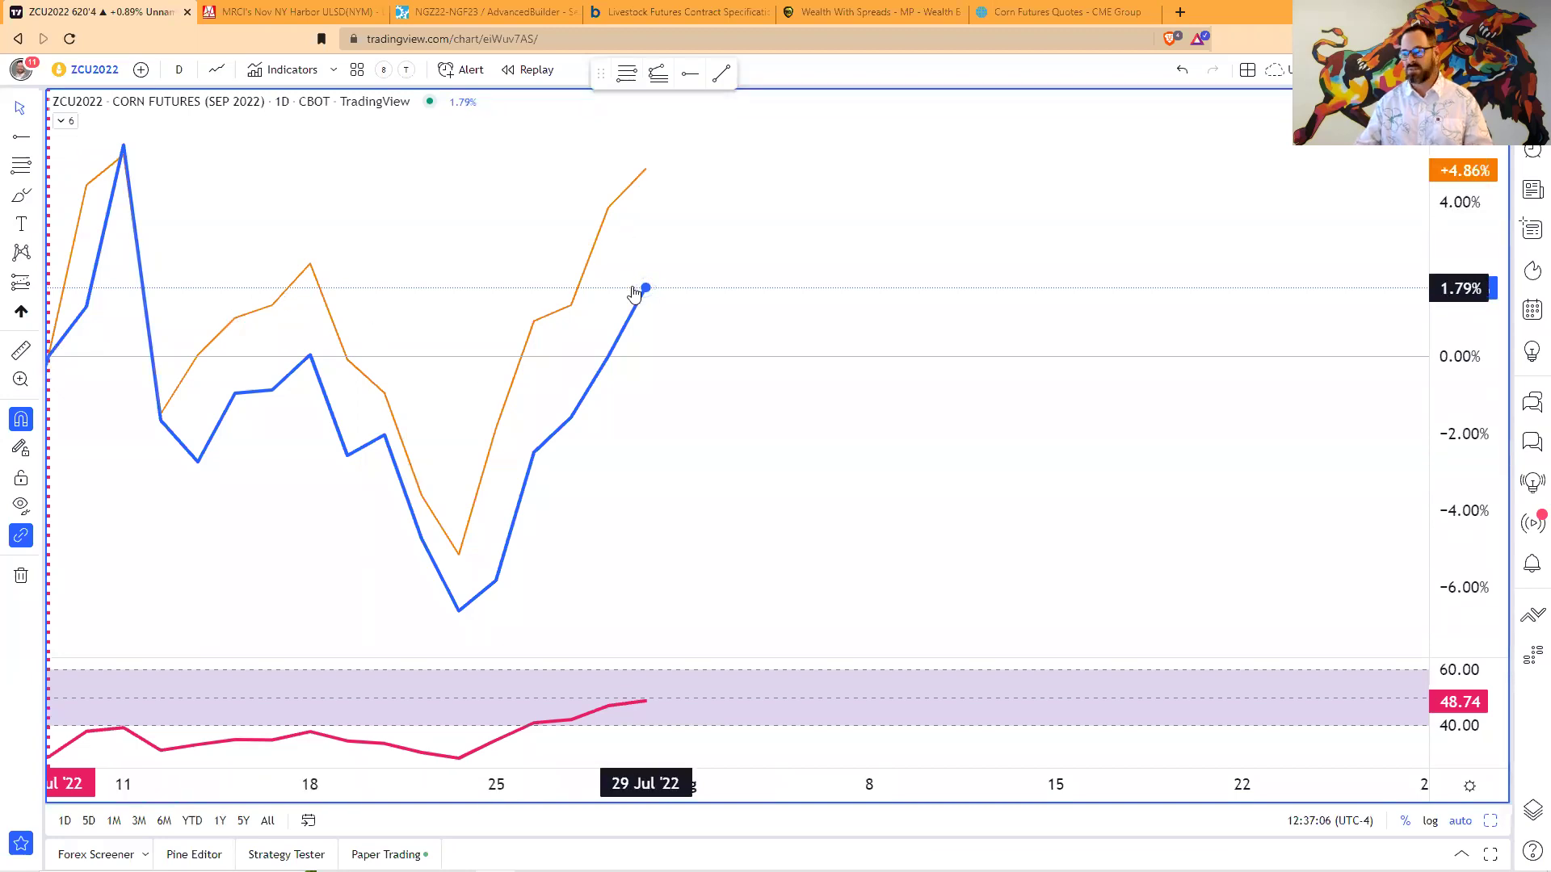
key(alt+Tab)
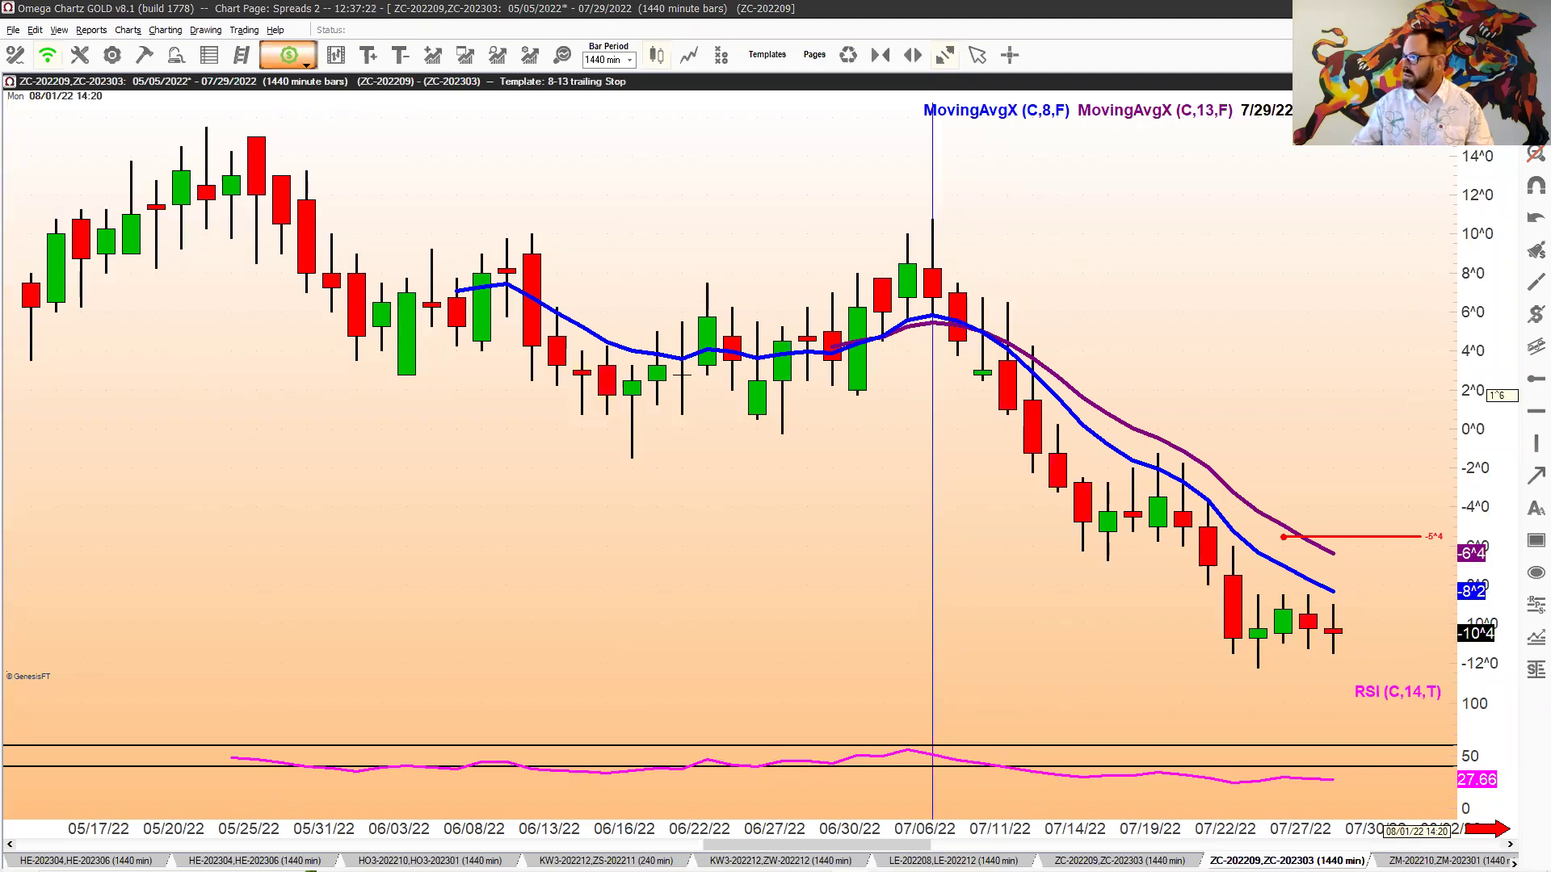
- Switch to Excel, open the Wealth-with-Spreads-Trade-Tracking-May-2022 workbook and check the ZCU22 - ZCK23 trade
key(alt+Tab)
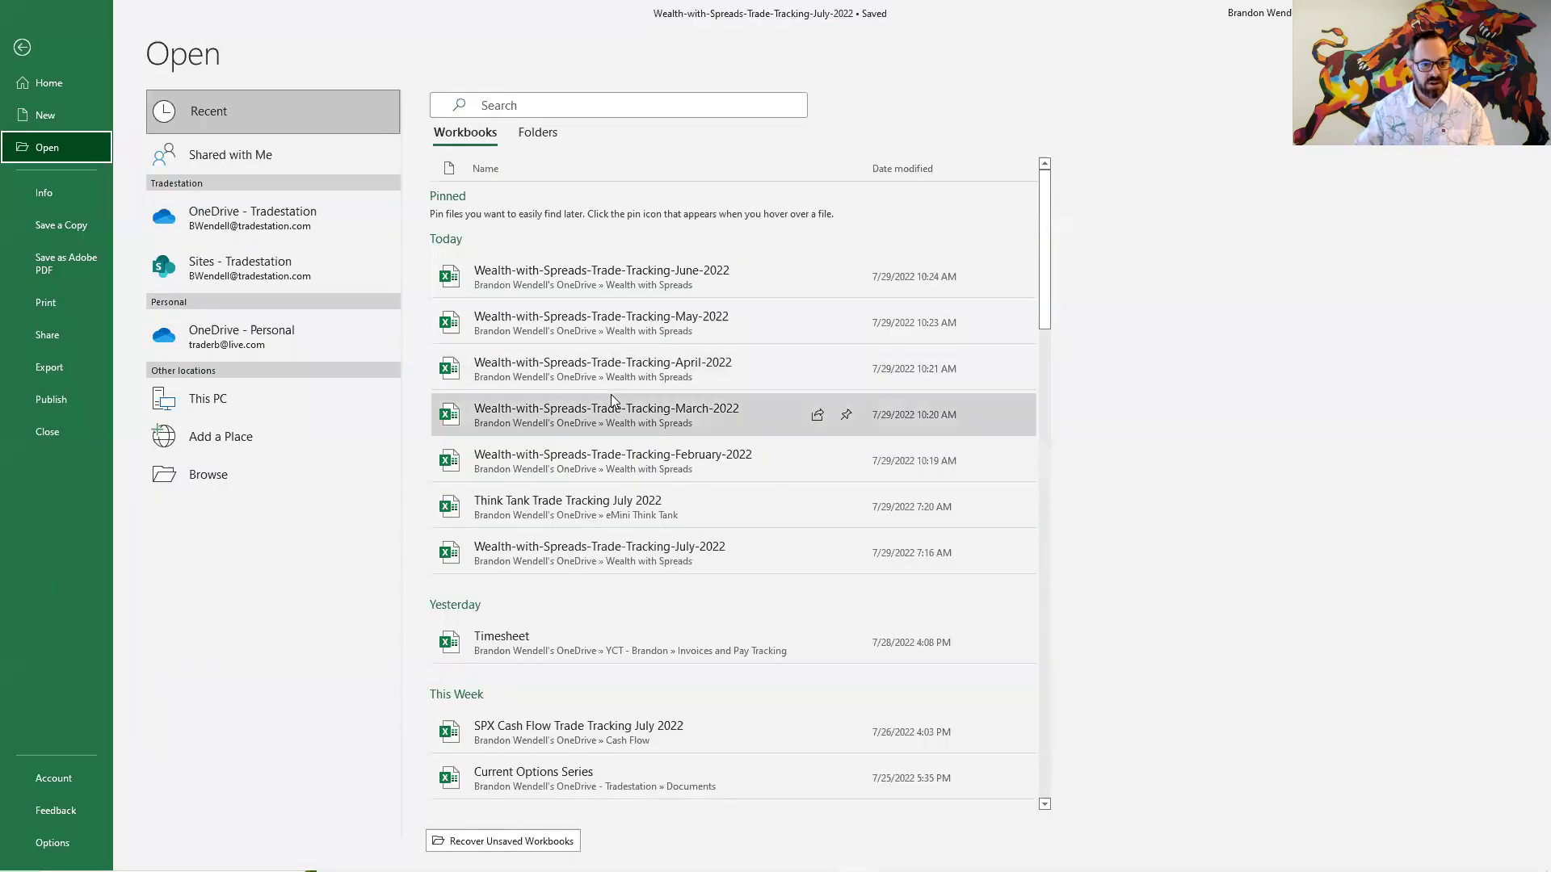
click(615, 320)
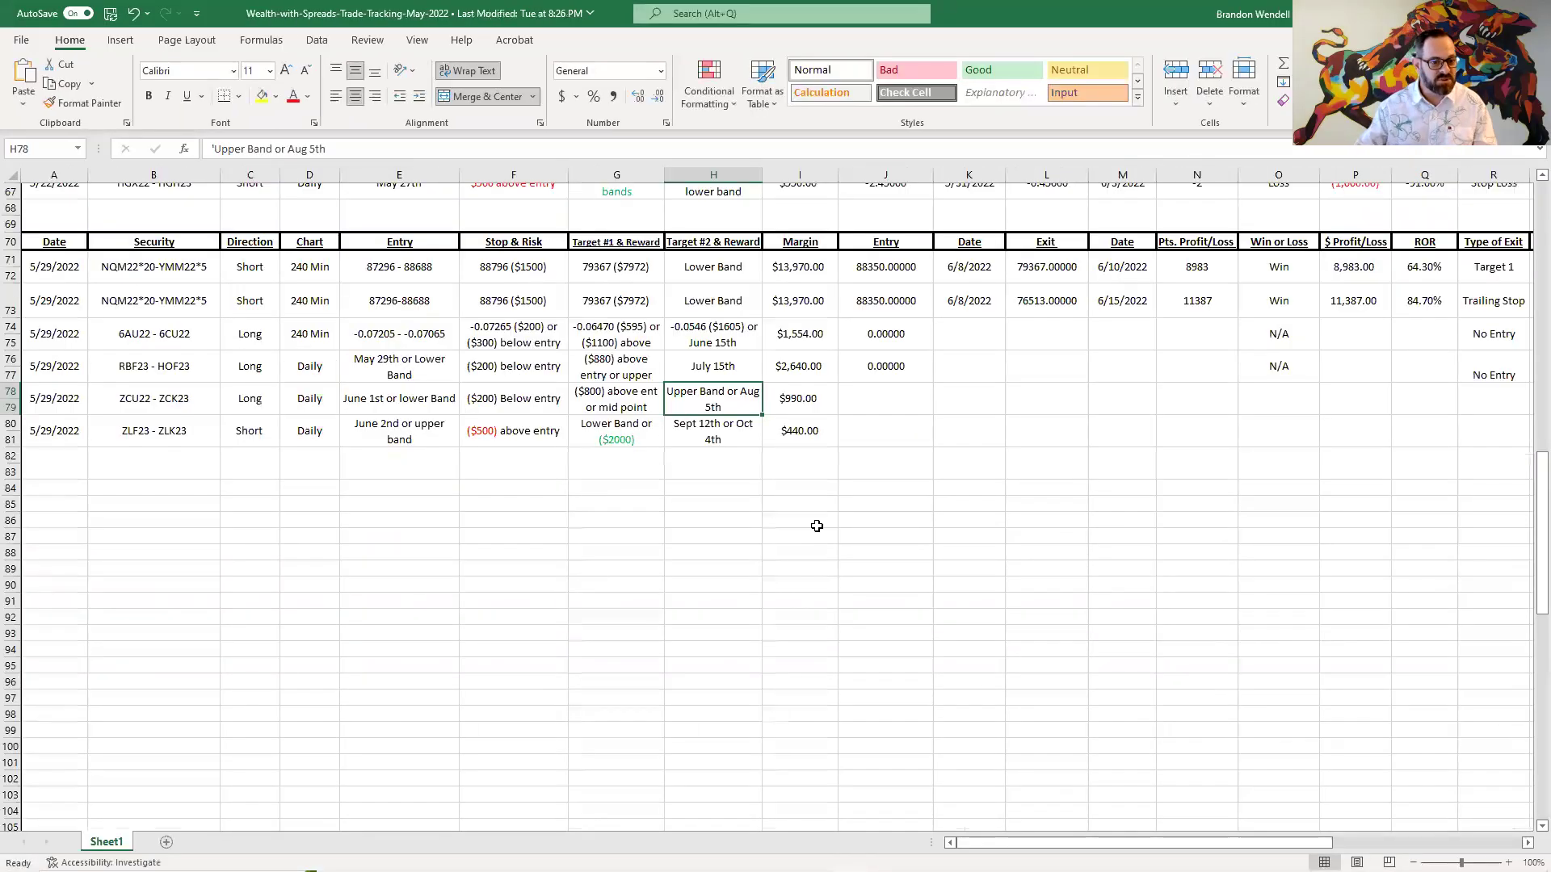
click(150, 396)
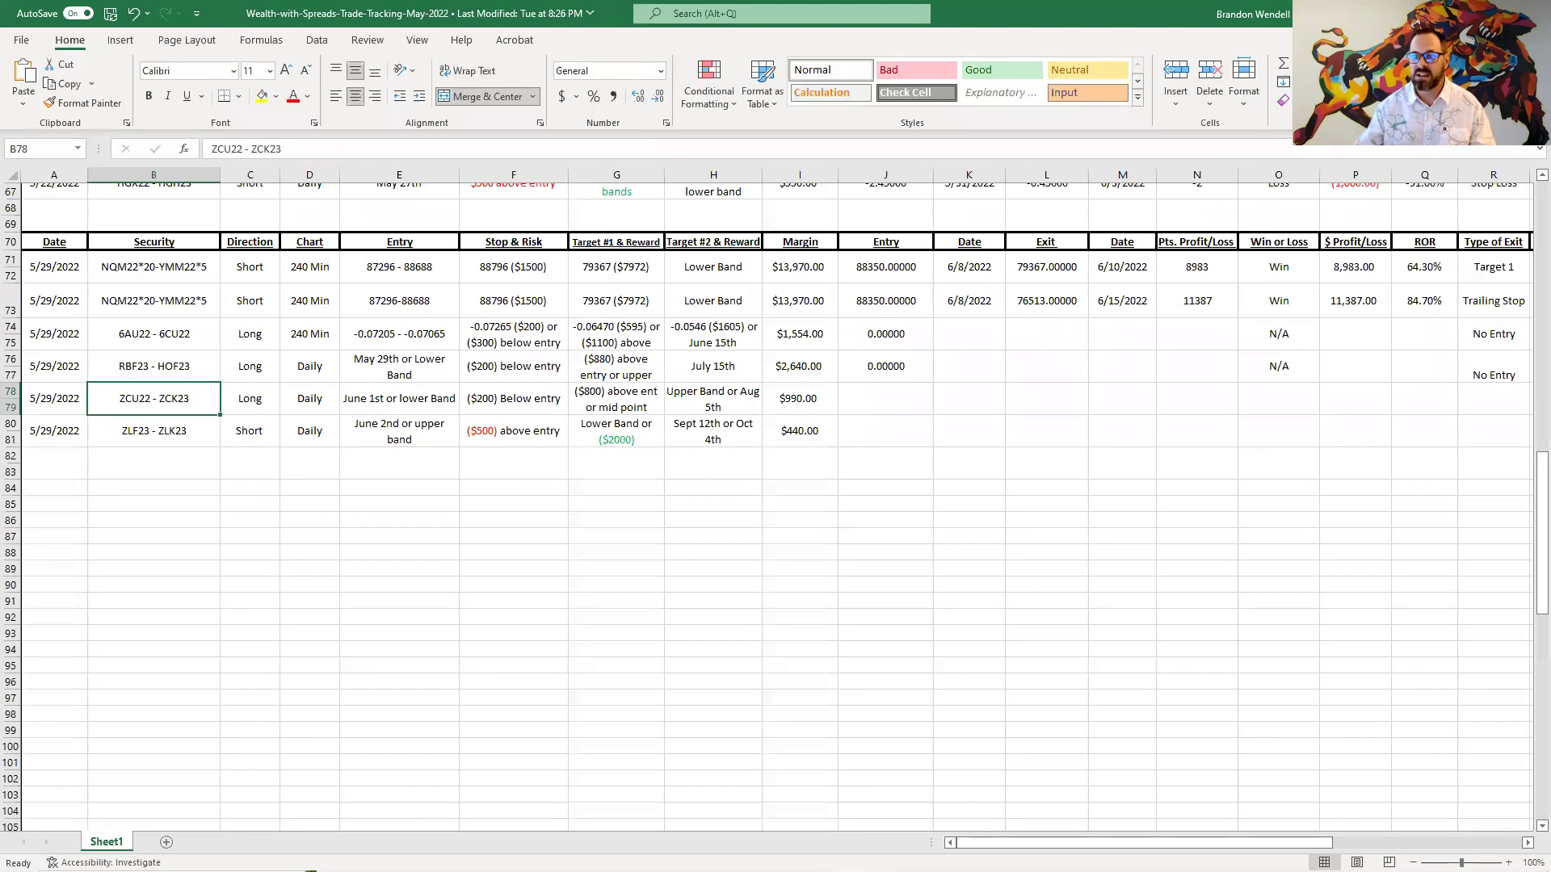
- Switch to the July 2022 trade tracking workbook and search it for "zcu" to locate the ZCU22 - ZCH23 trade
key(alt+Tab)
scroll(242, 458, up, 3)
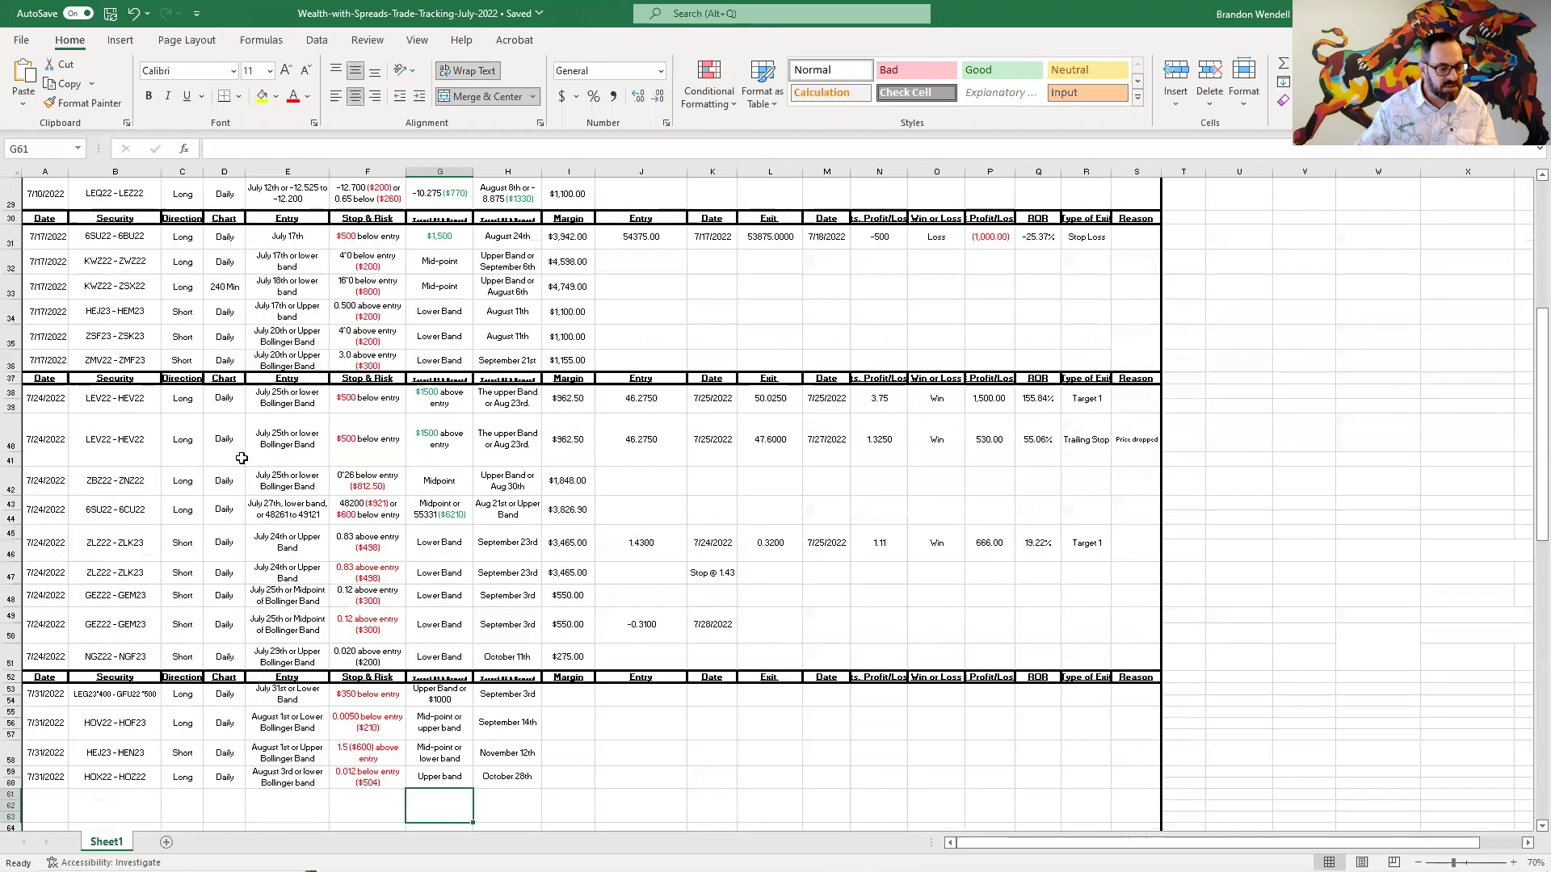
scroll(242, 458, up, 2)
key(ctrl+f)
text(zcu)
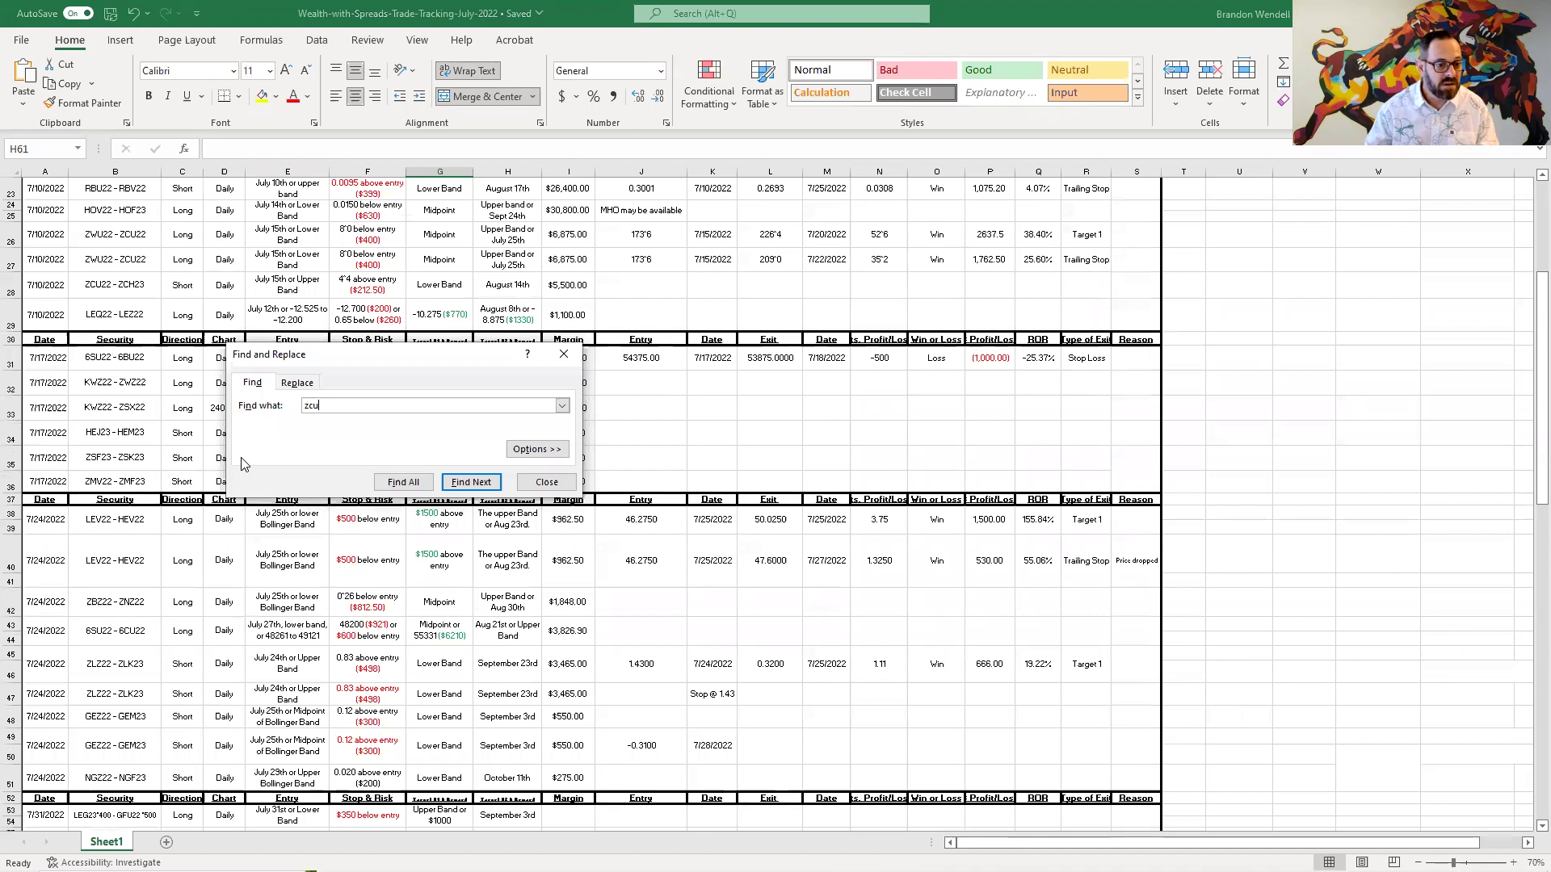
key(Return)
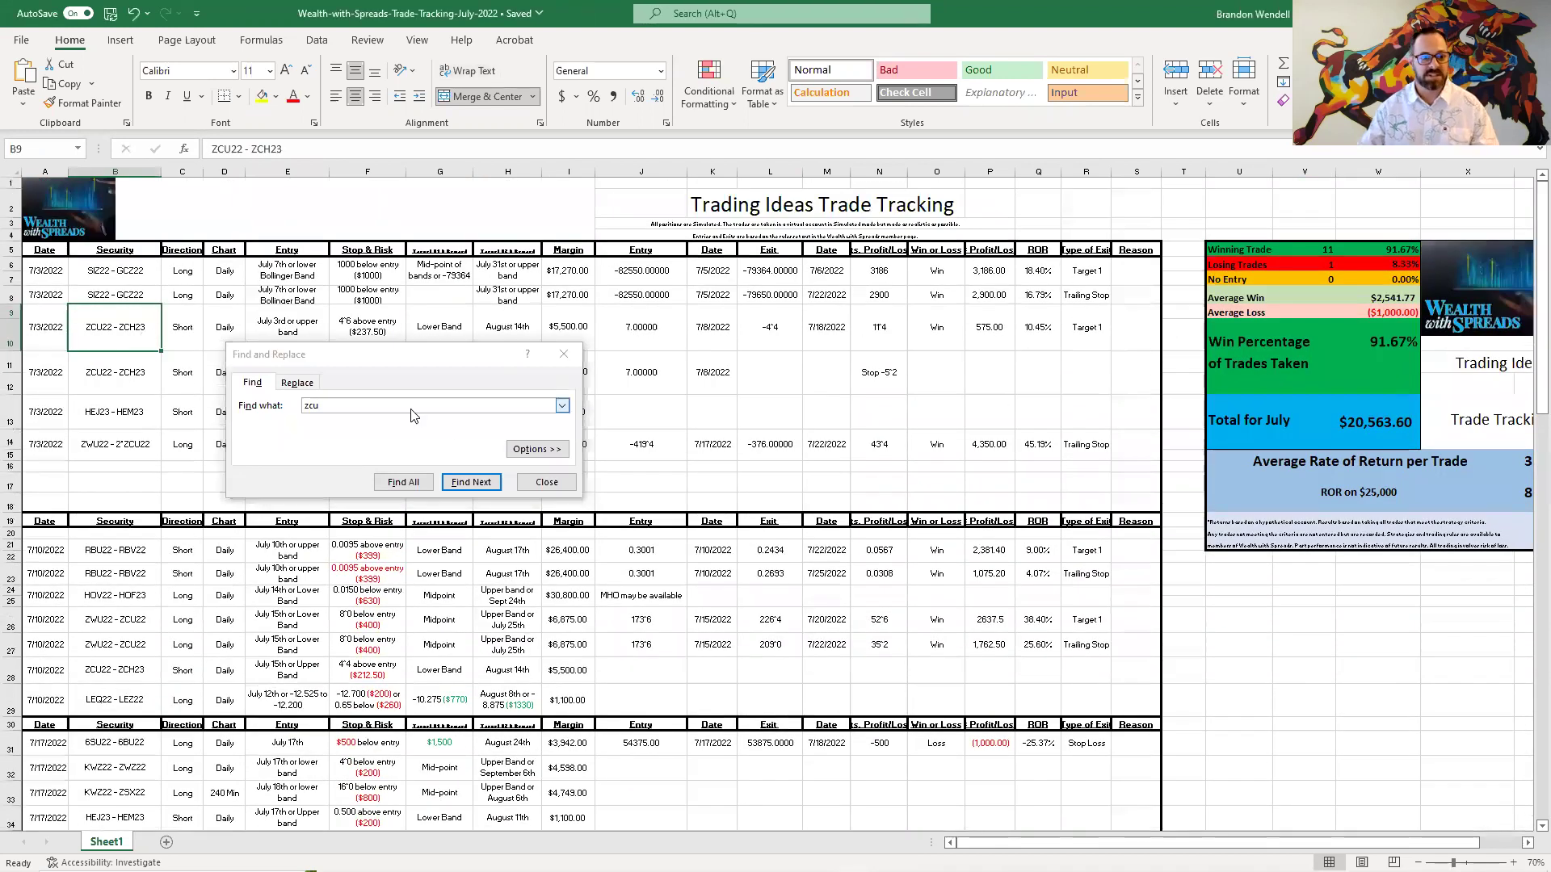
click(547, 482)
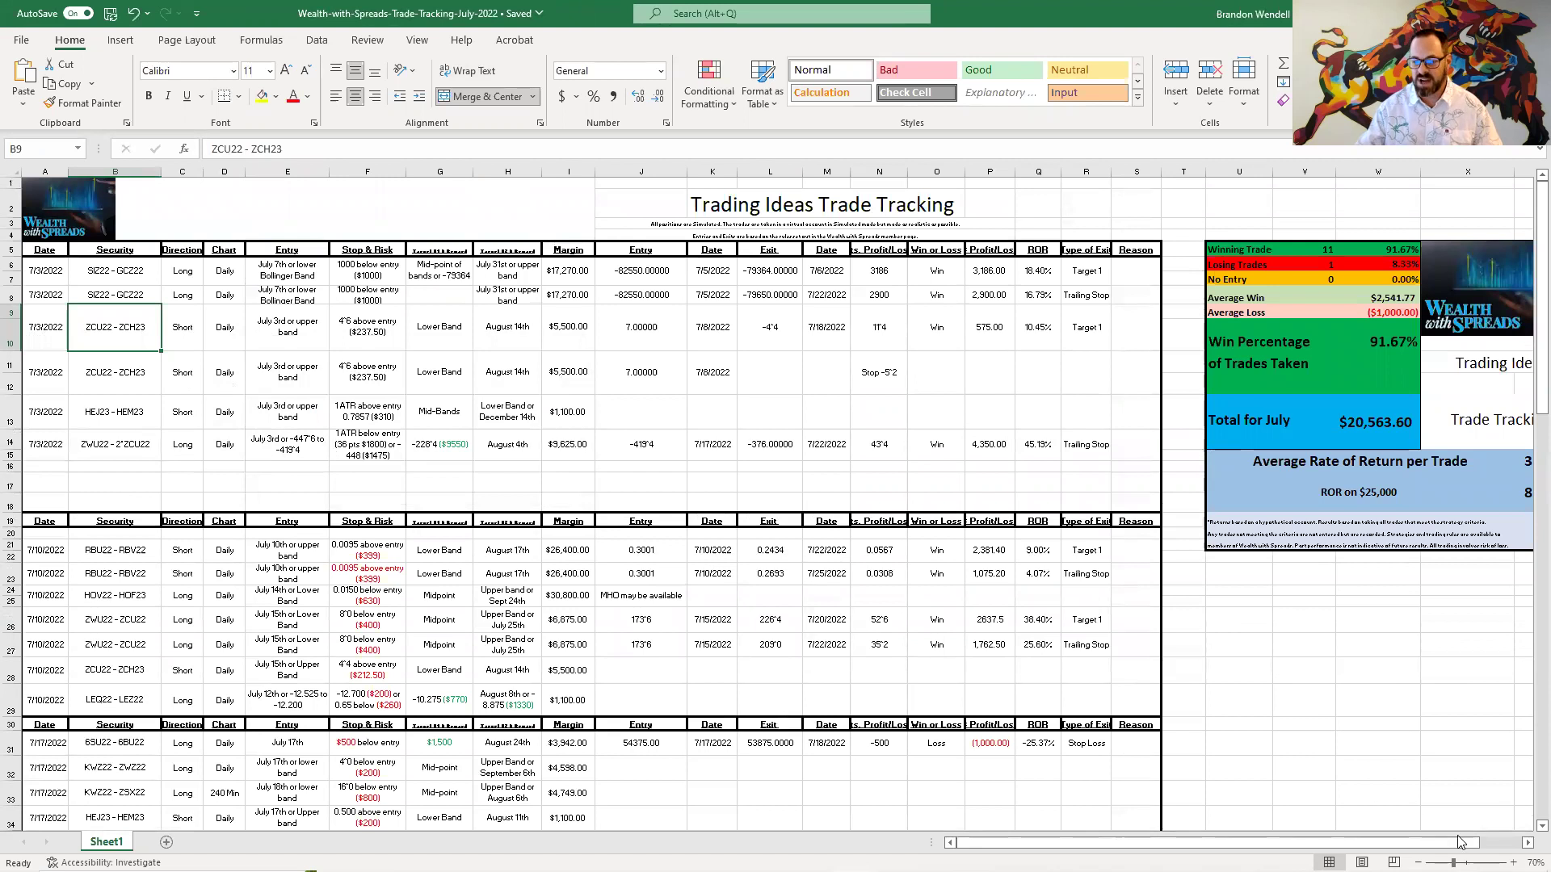
- Review the ZCU22 - ZCH23 trades dated 7/3/2022, checking direction, entry rule, exit, points profit and the remaining position's stop
click(1513, 863)
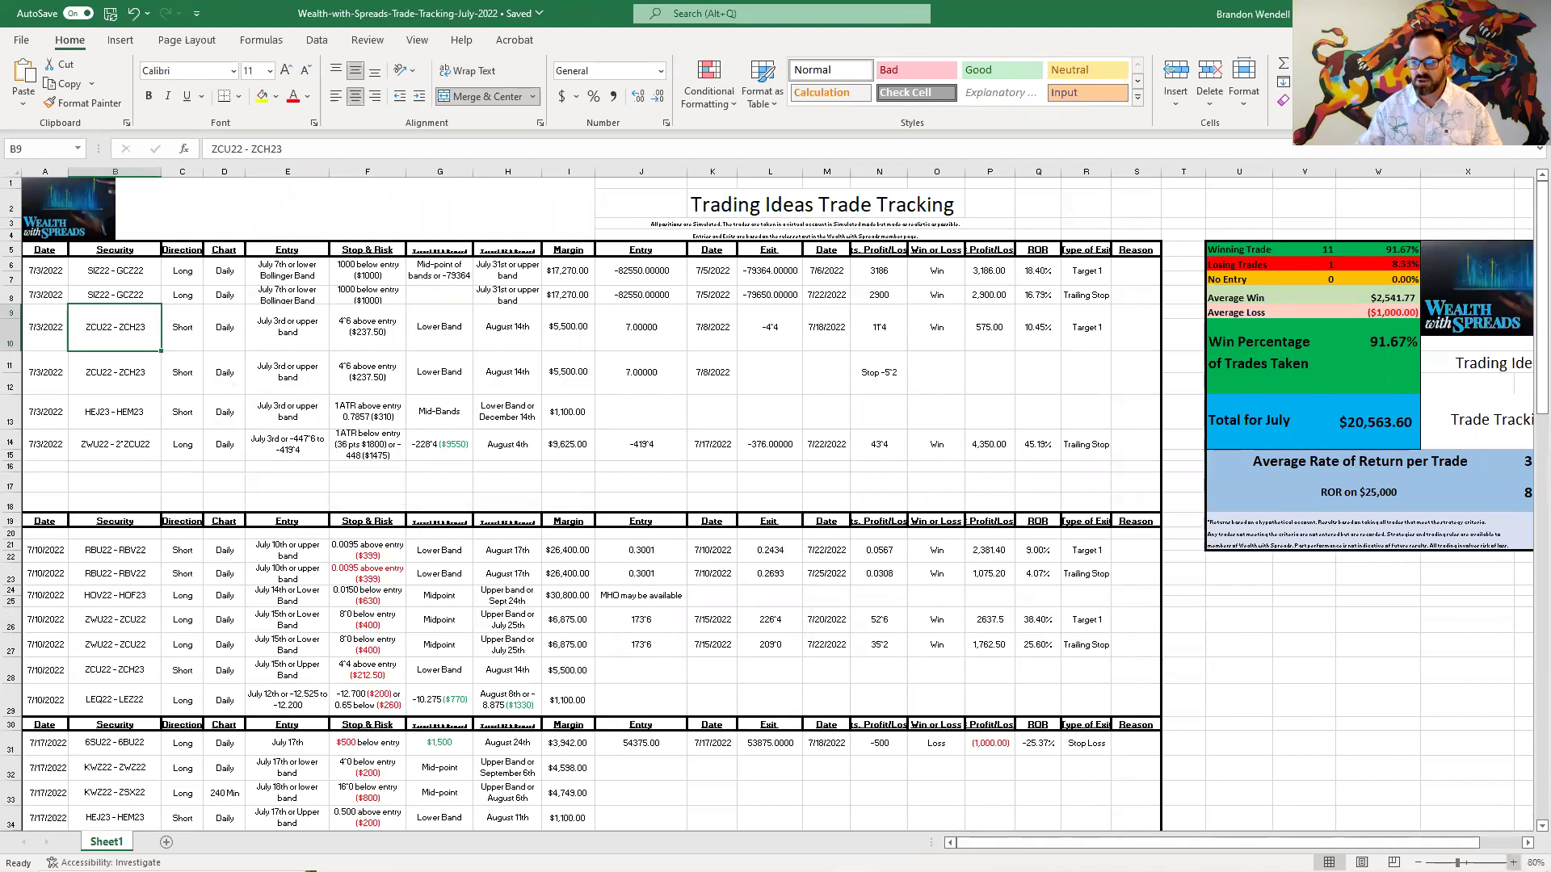
click(1513, 863)
click(1513, 863)
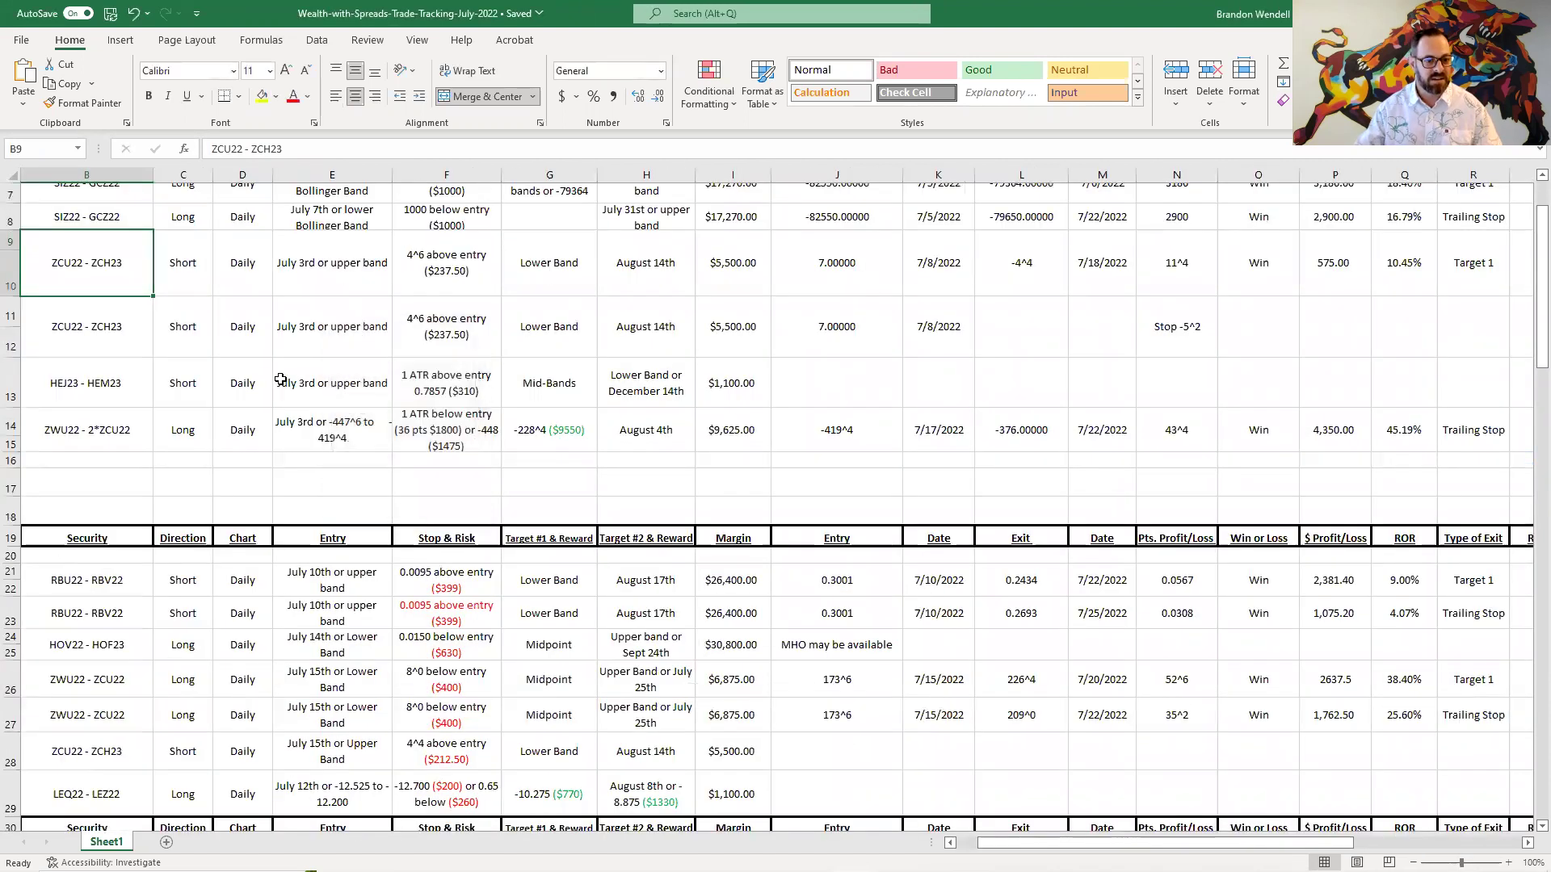
scroll(86, 332, up, 1)
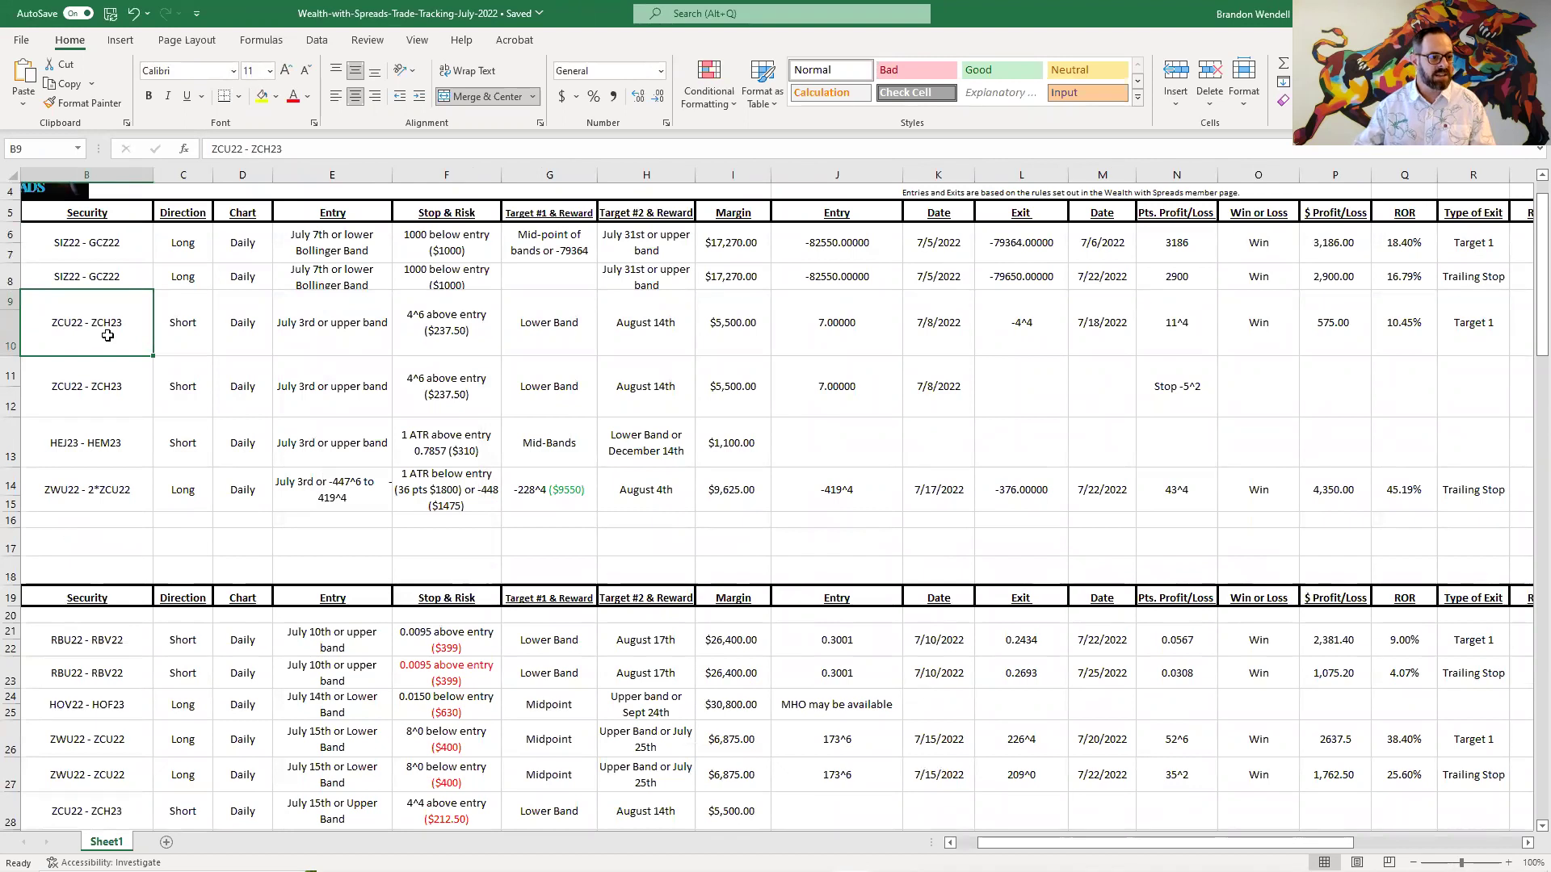
click(185, 331)
click(329, 331)
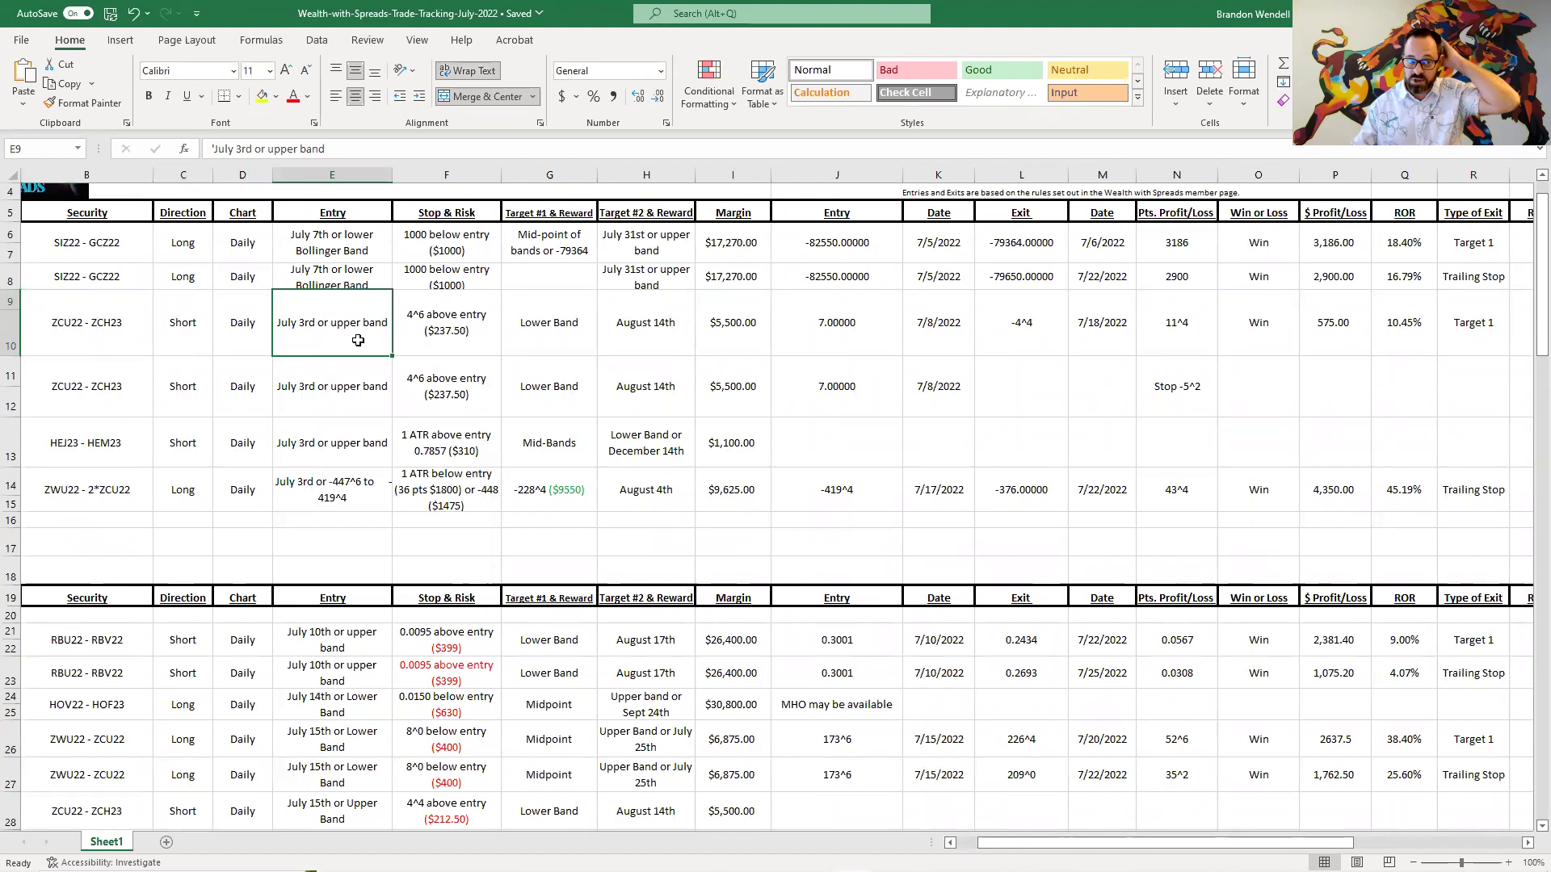
click(1022, 325)
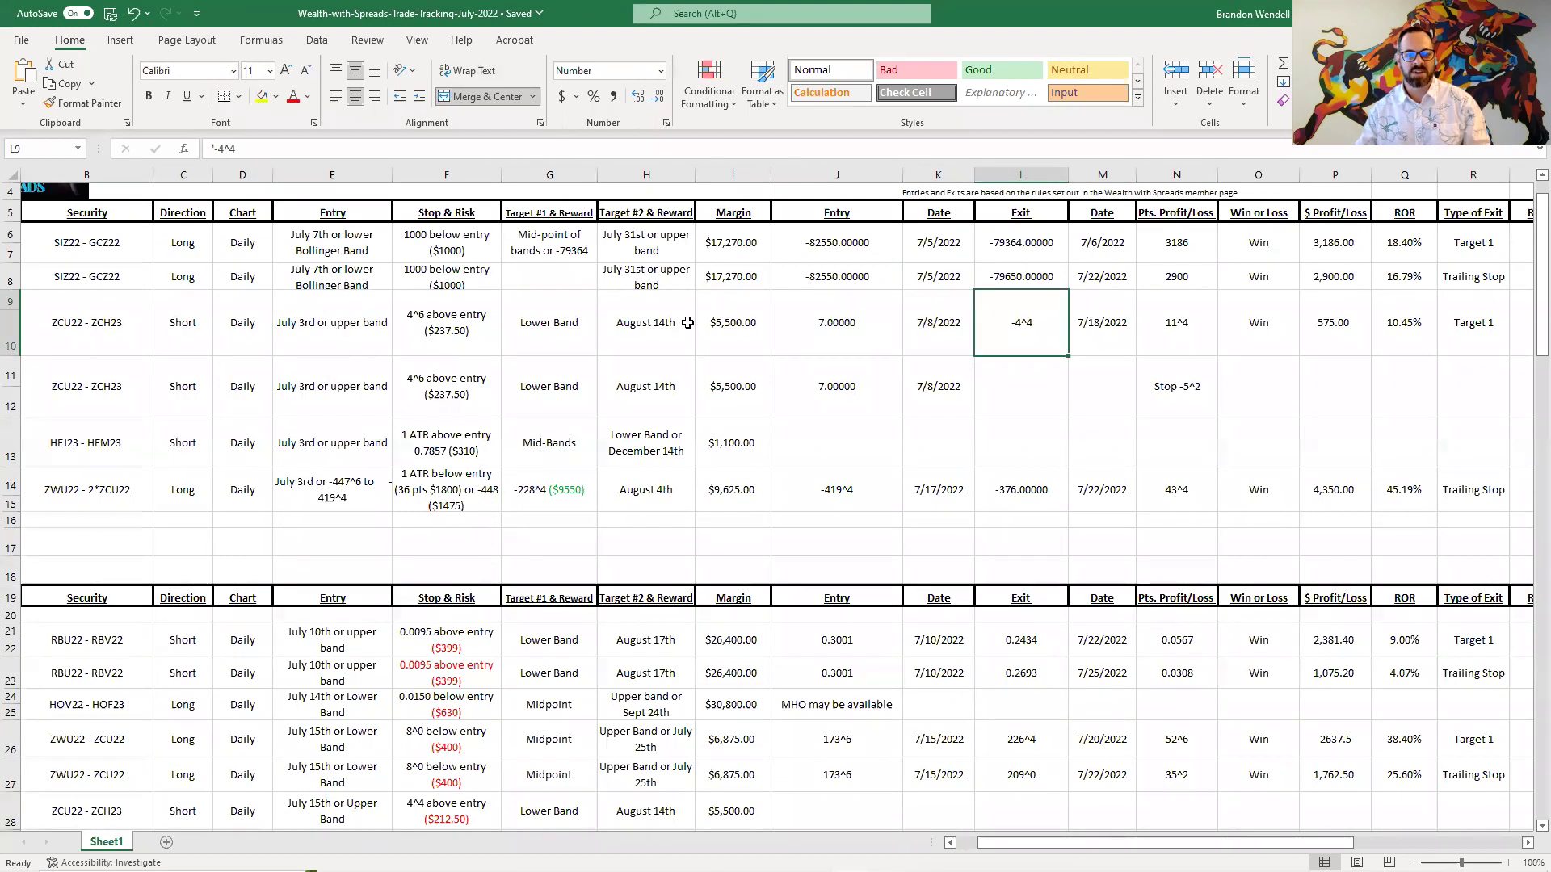
click(1179, 325)
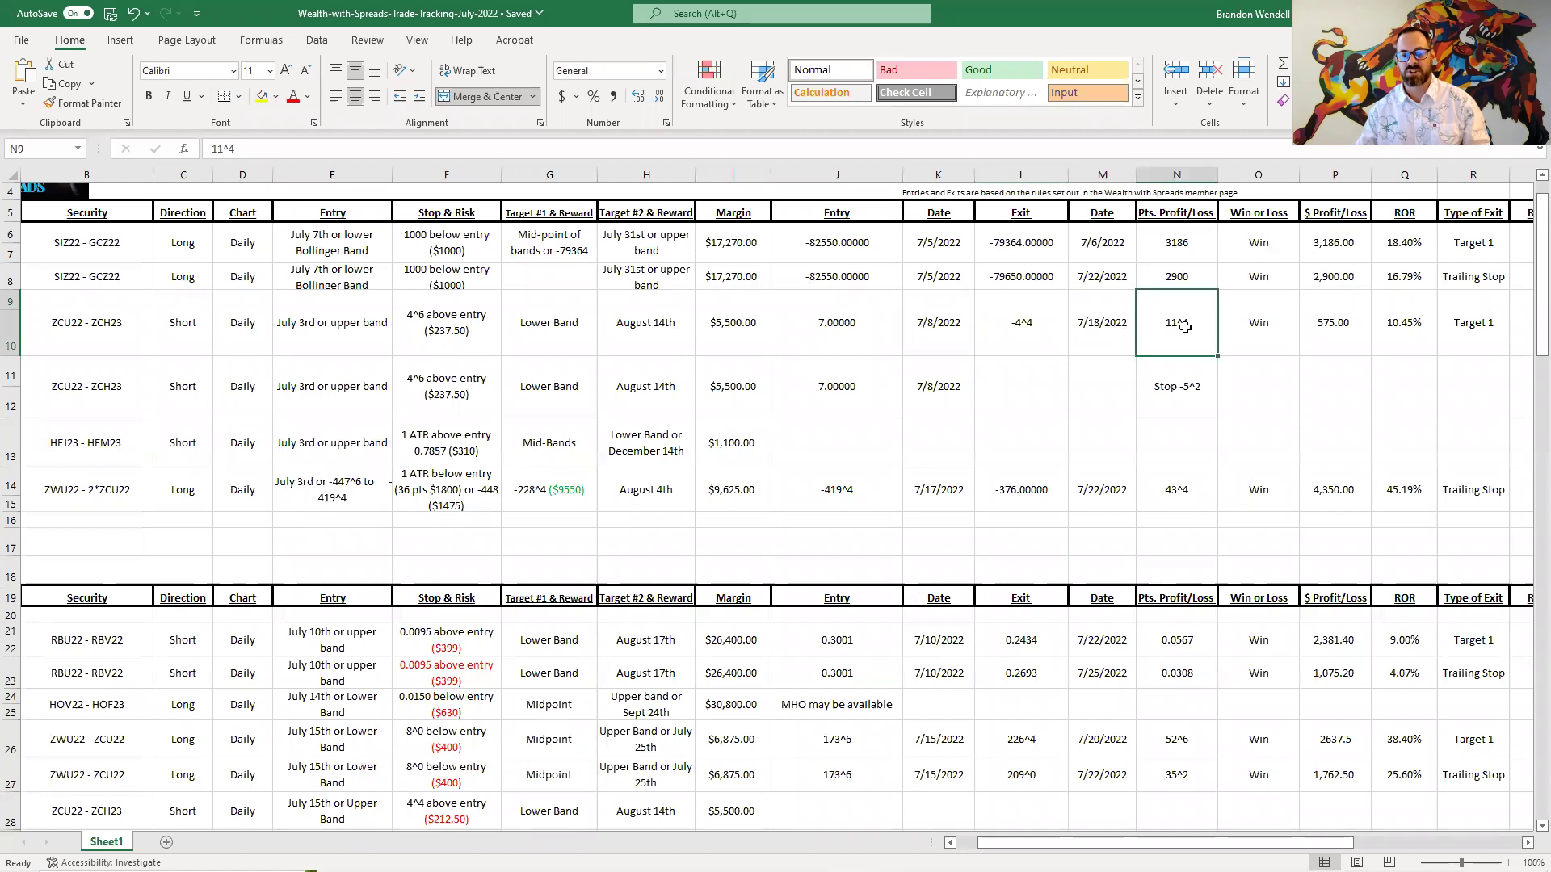
click(1176, 399)
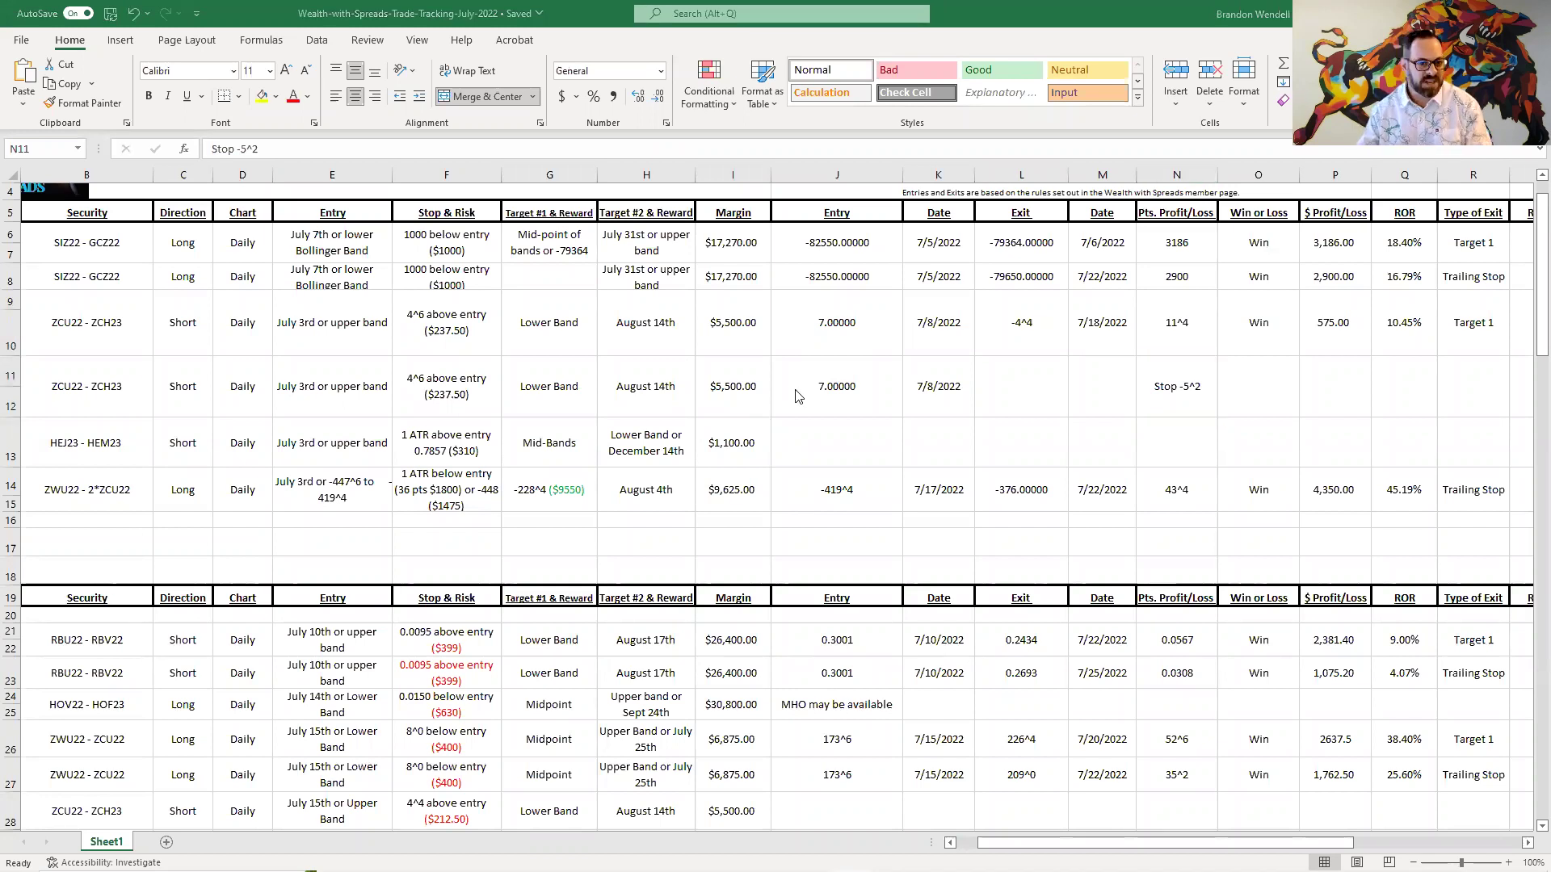
- Switch to Omega Chartz, move the spread chart's vertical line to 07/08/22 and draw a horizontal ray from that bar at 7^0
key(alt+Tab)
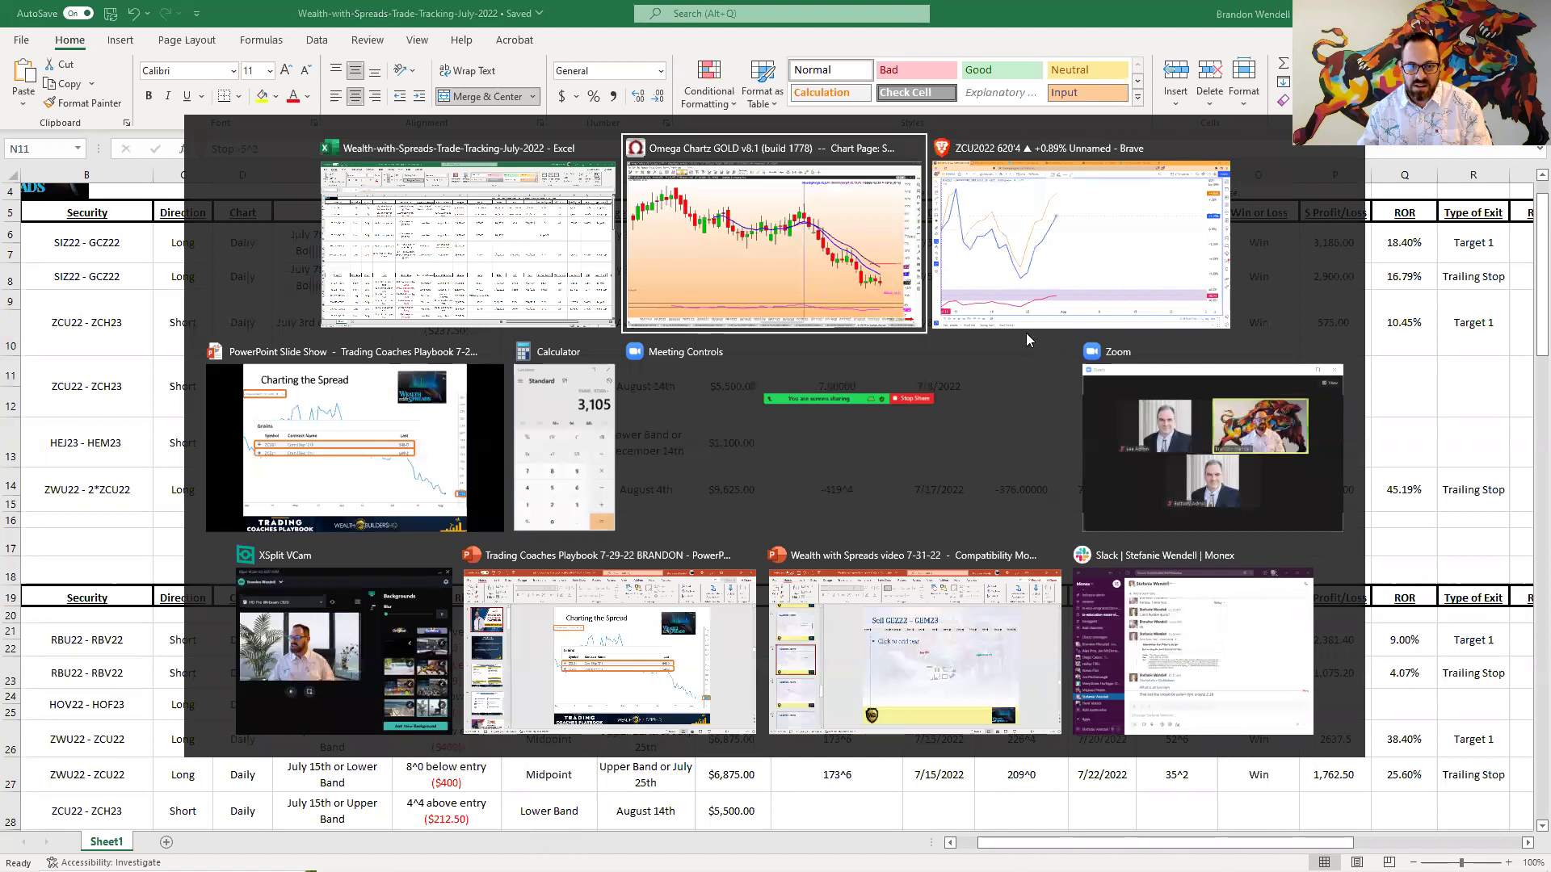
key(Escape)
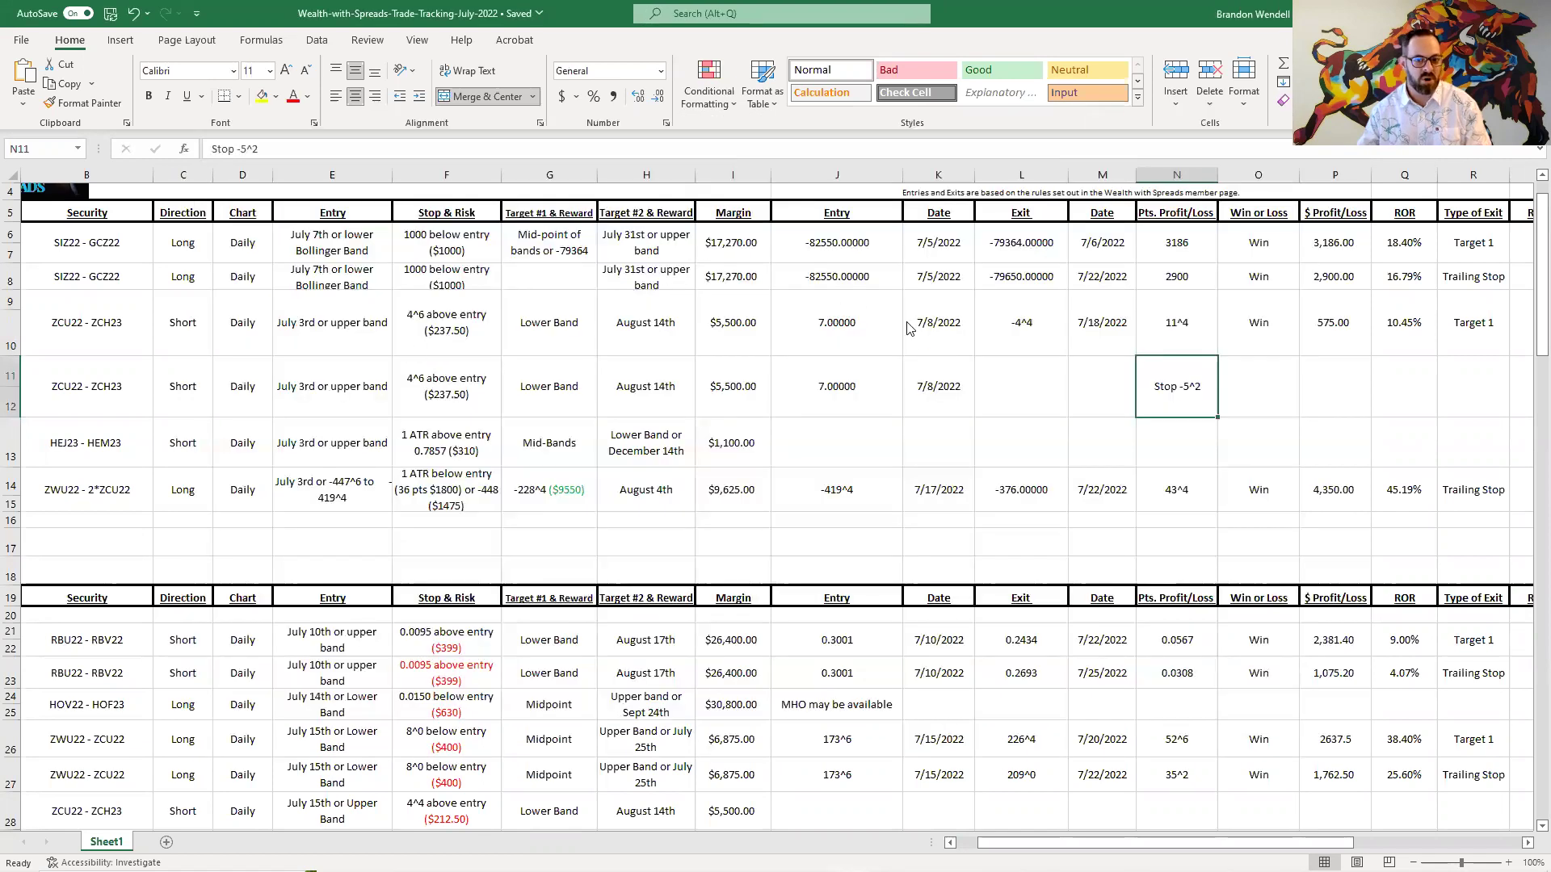
key(alt+Tab)
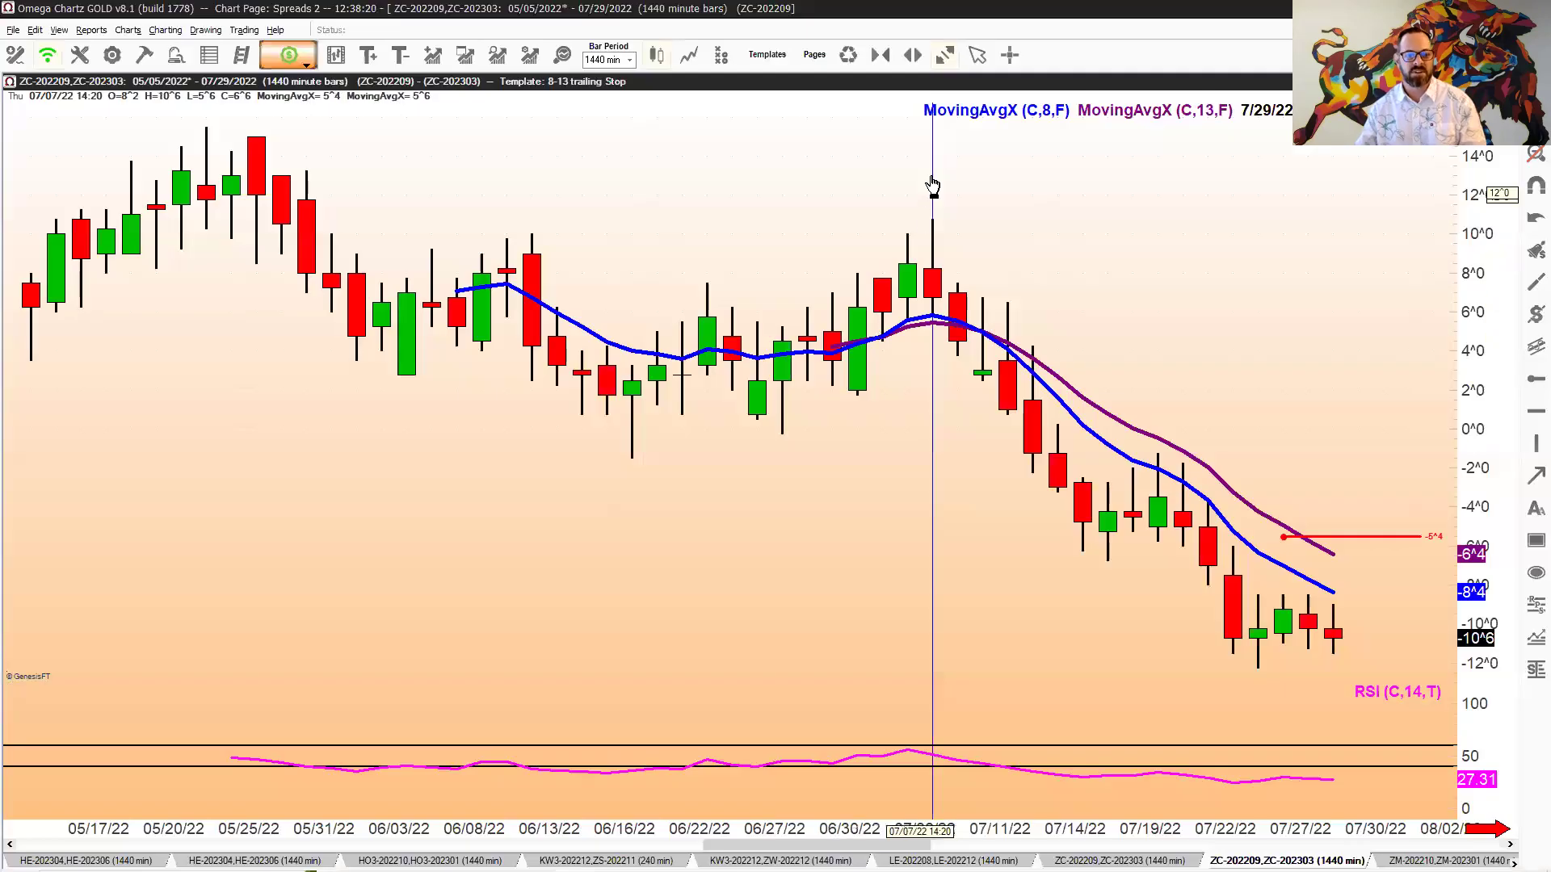
click(958, 192)
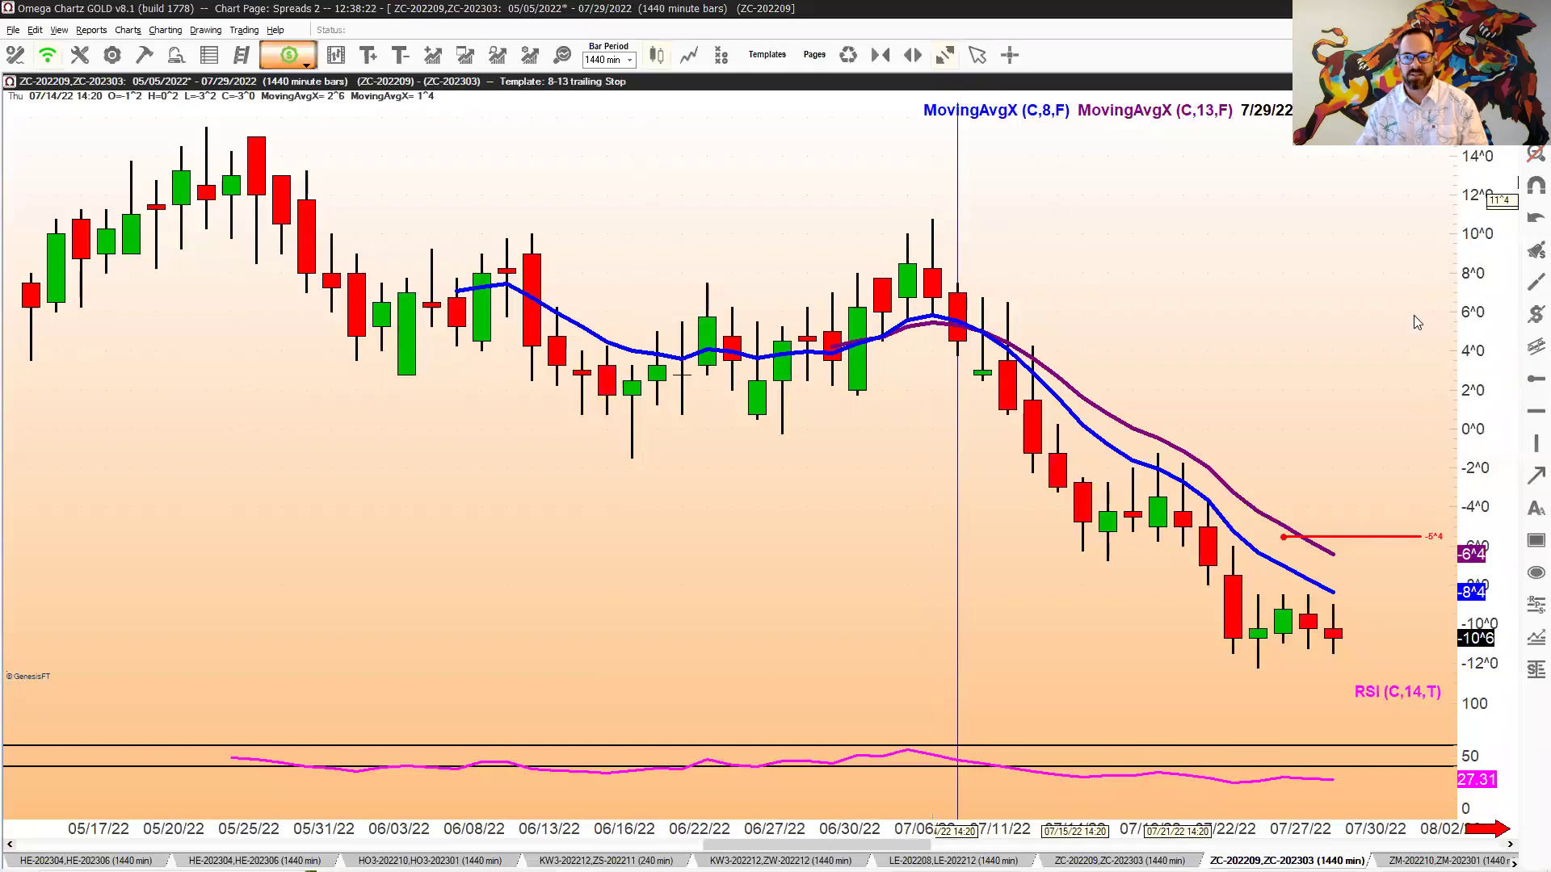
click(1536, 378)
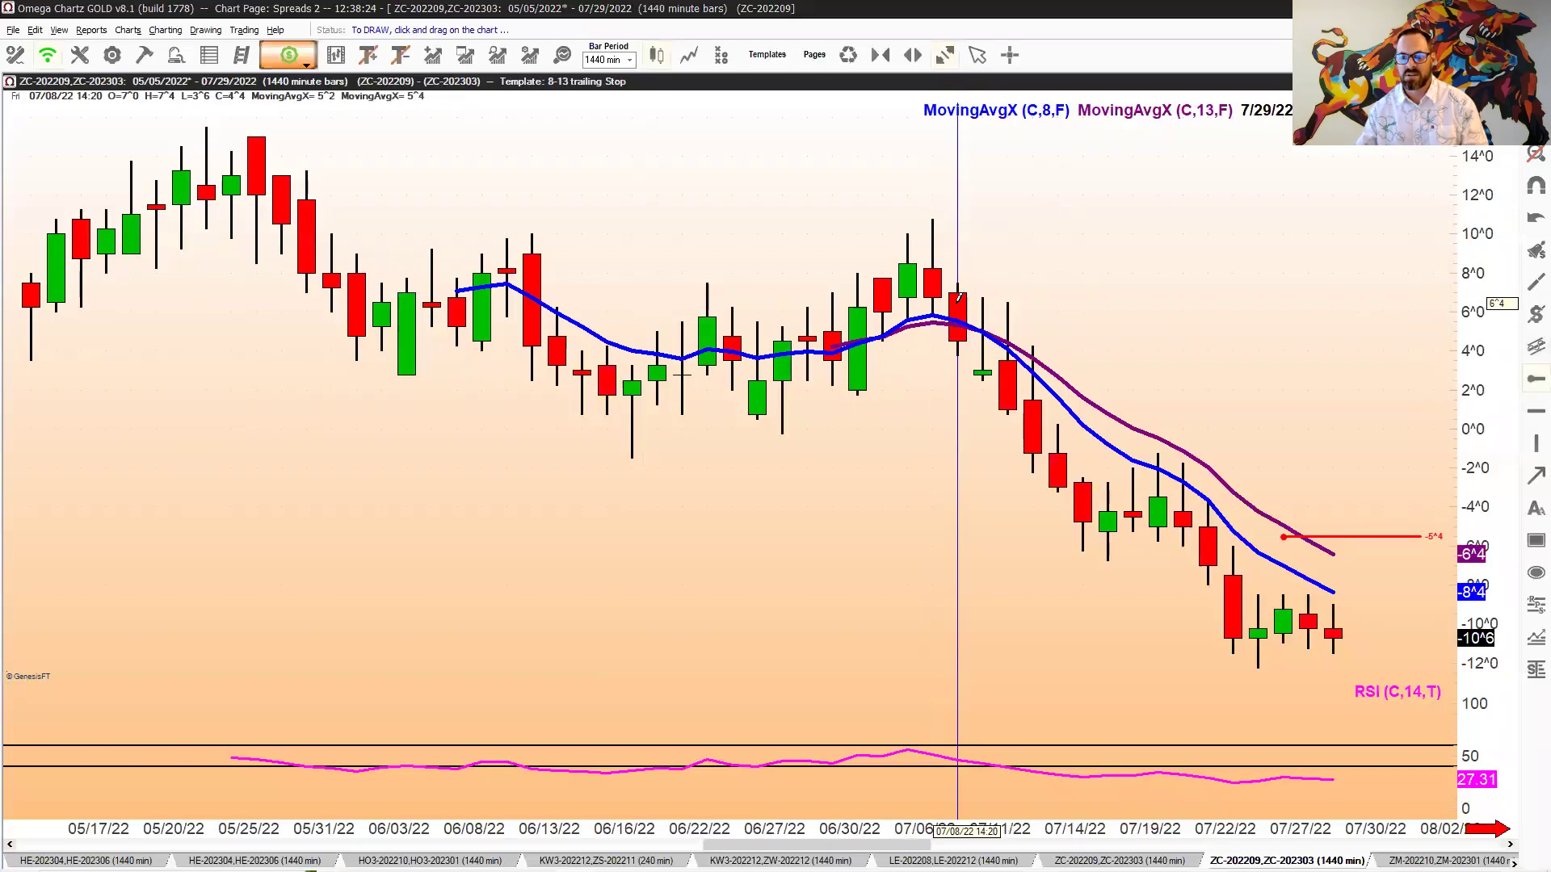
click(951, 288)
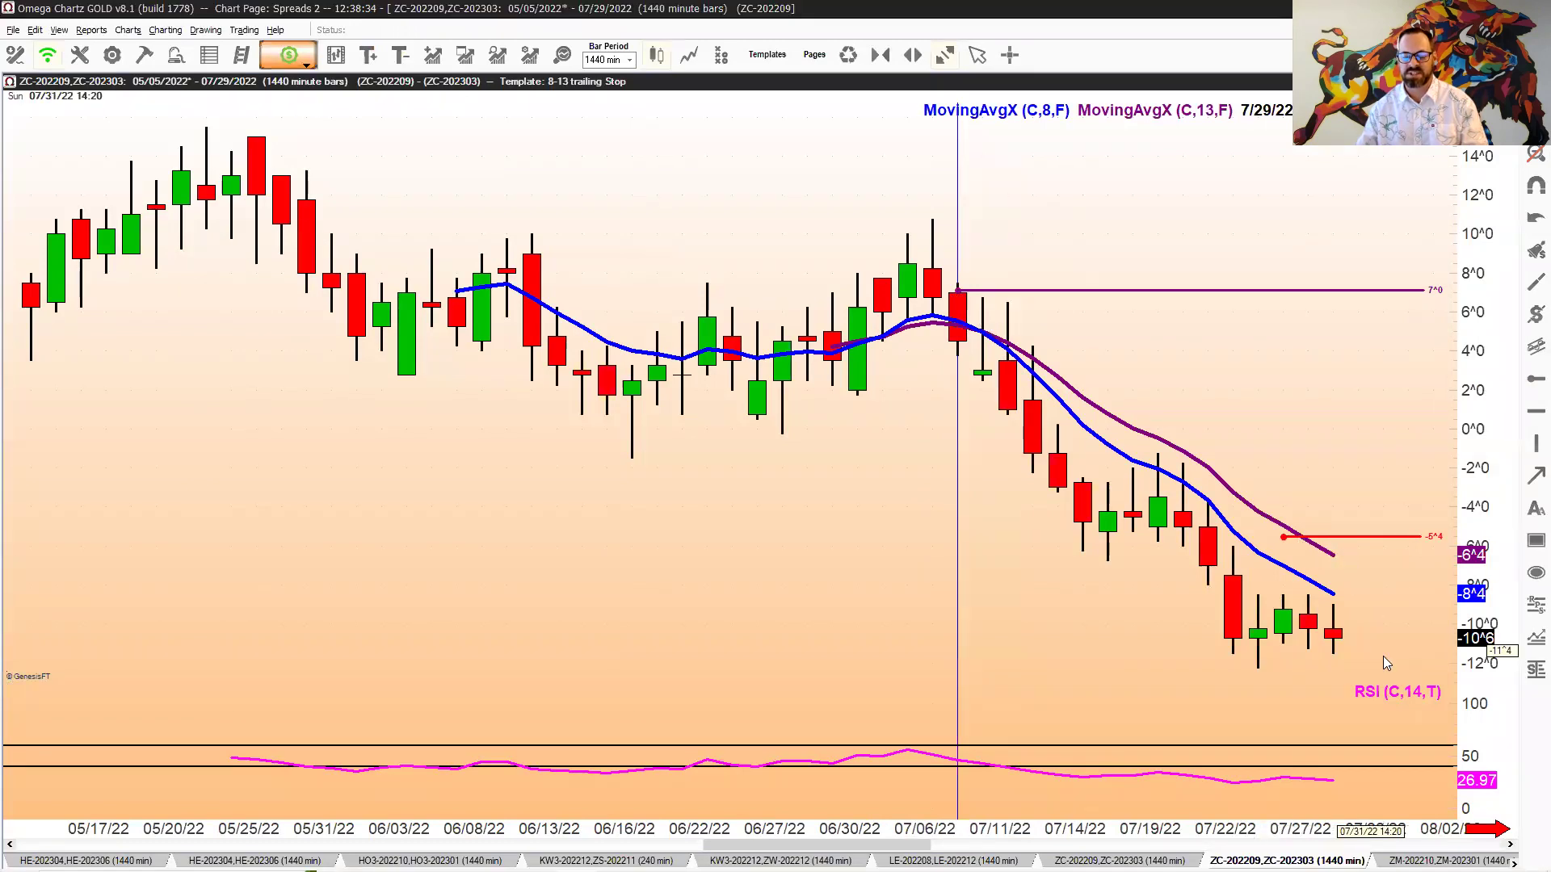
- Extend the spread chart's price scale to show lower prices and switch back to the July 2022 tracking workbook in Excel
drag(1470, 526, 1355, 556)
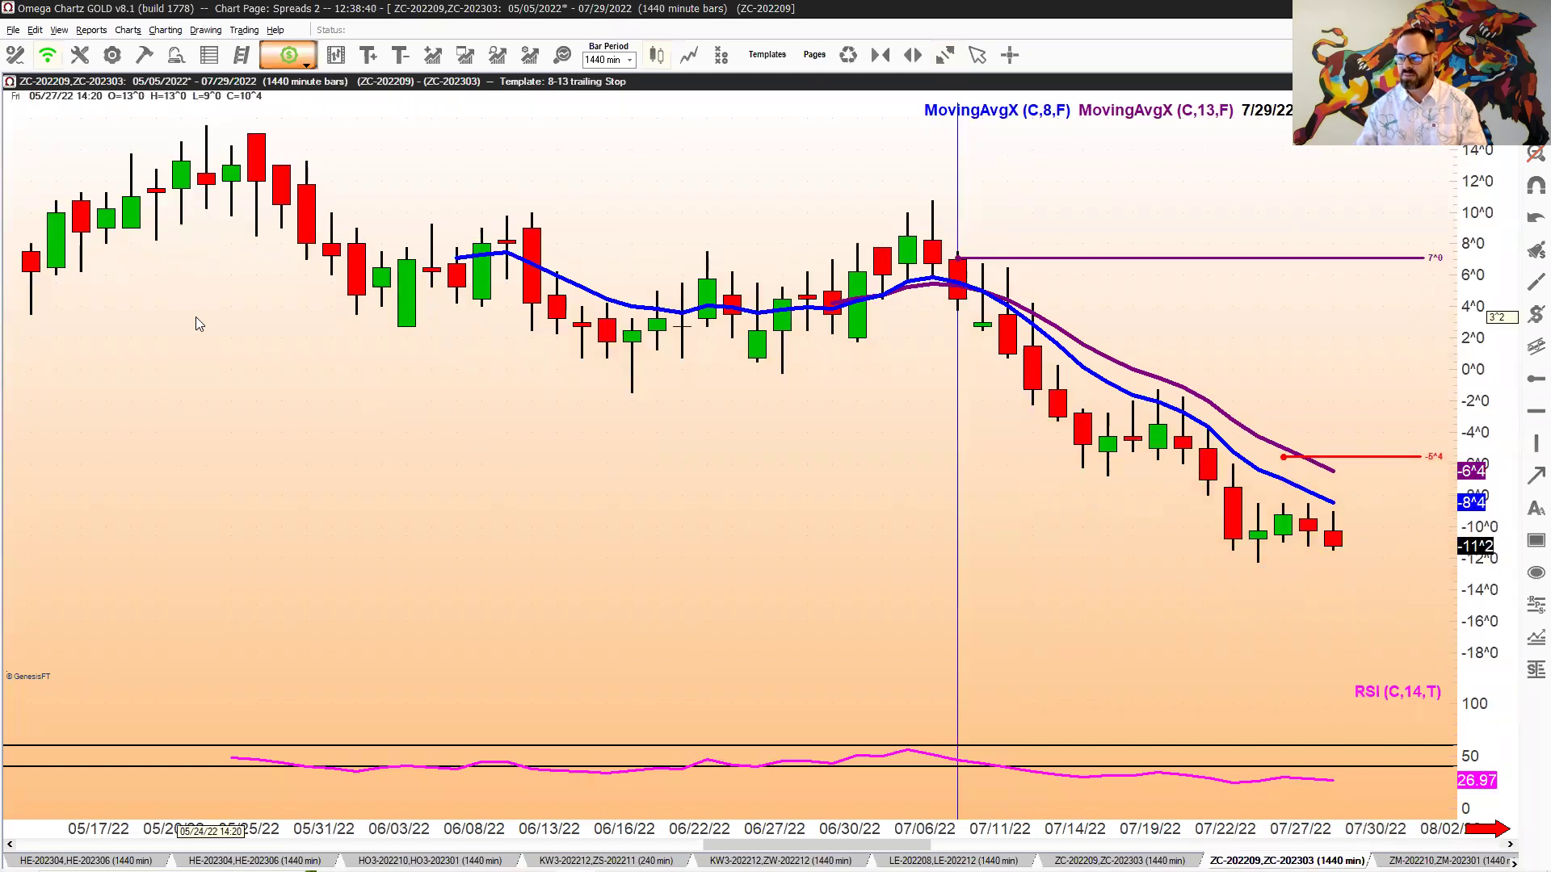
key(alt+Tab)
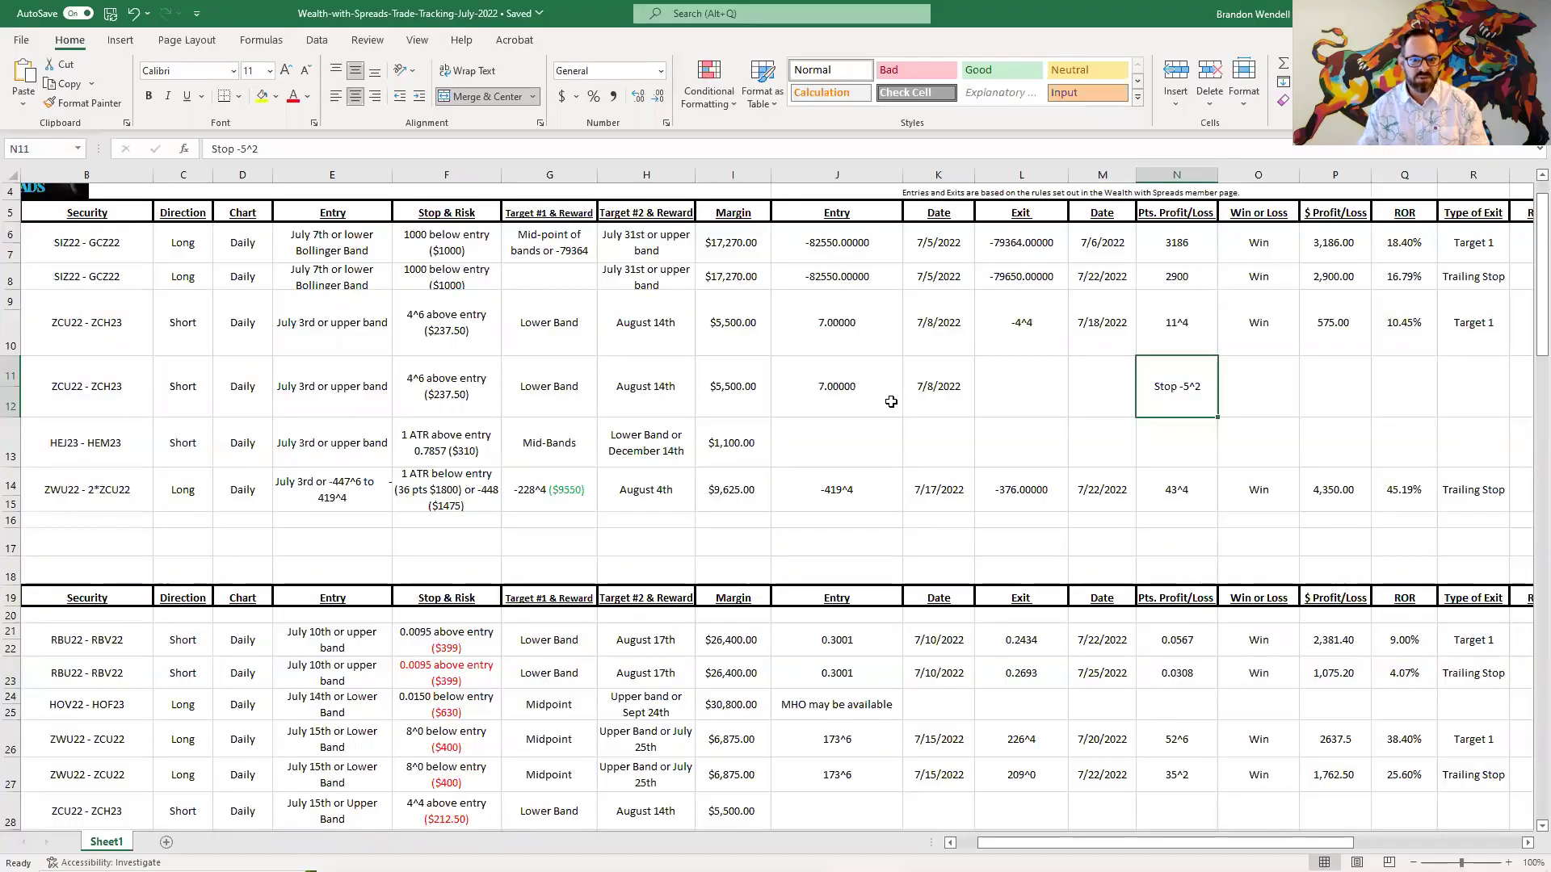
- Select the August 14th target of the open ZCU22 - ZCH23 trade and switch to the Charting the Spread slide
click(635, 387)
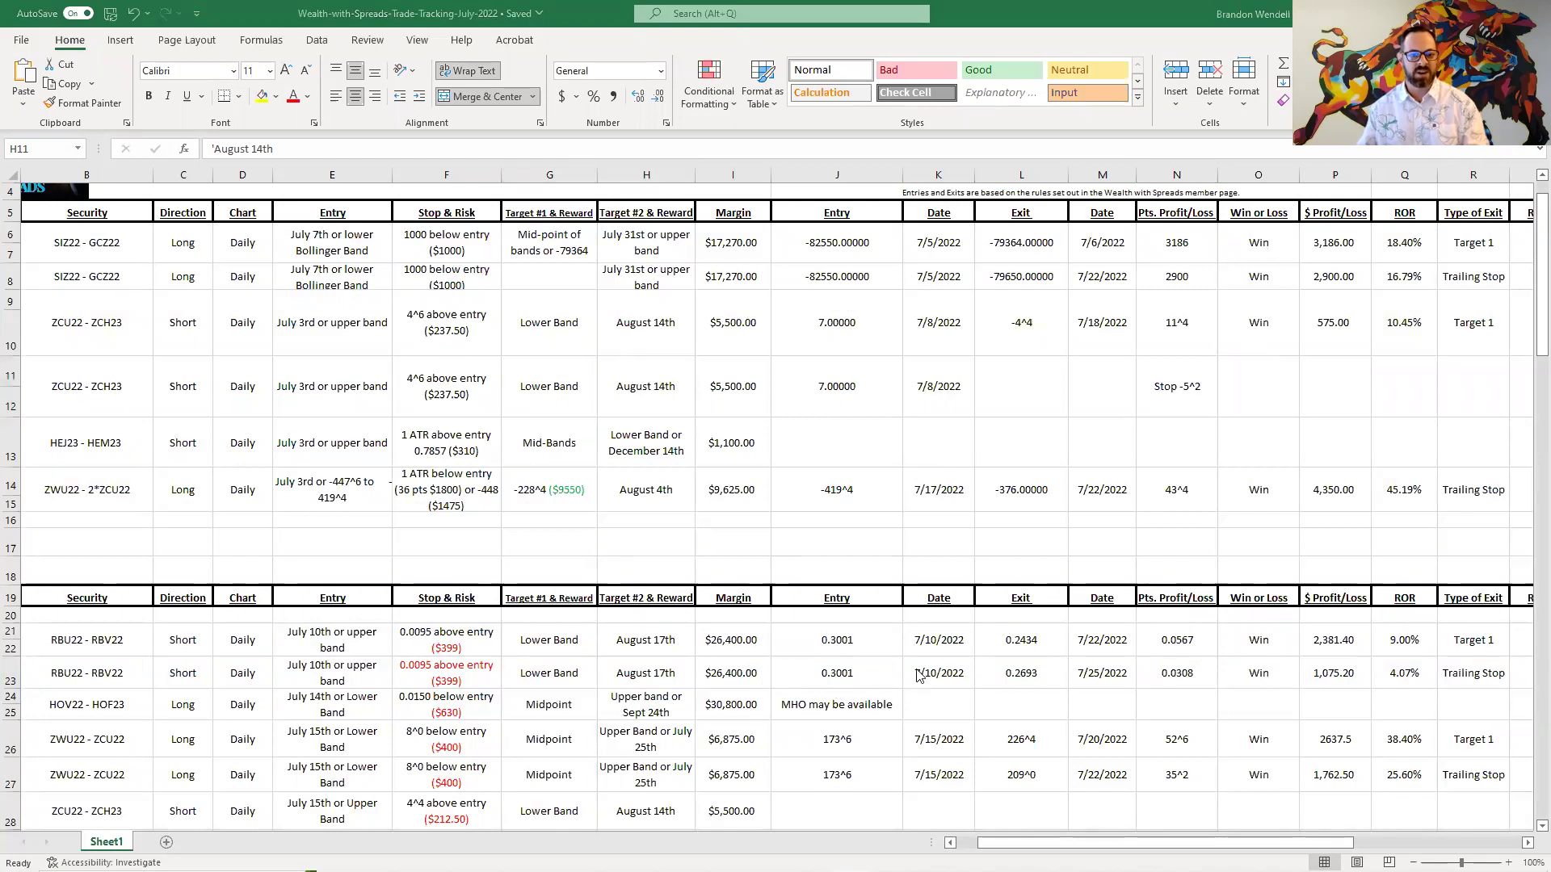
key(alt+Tab)
key(alt+Tab)
key(alt+Tab)
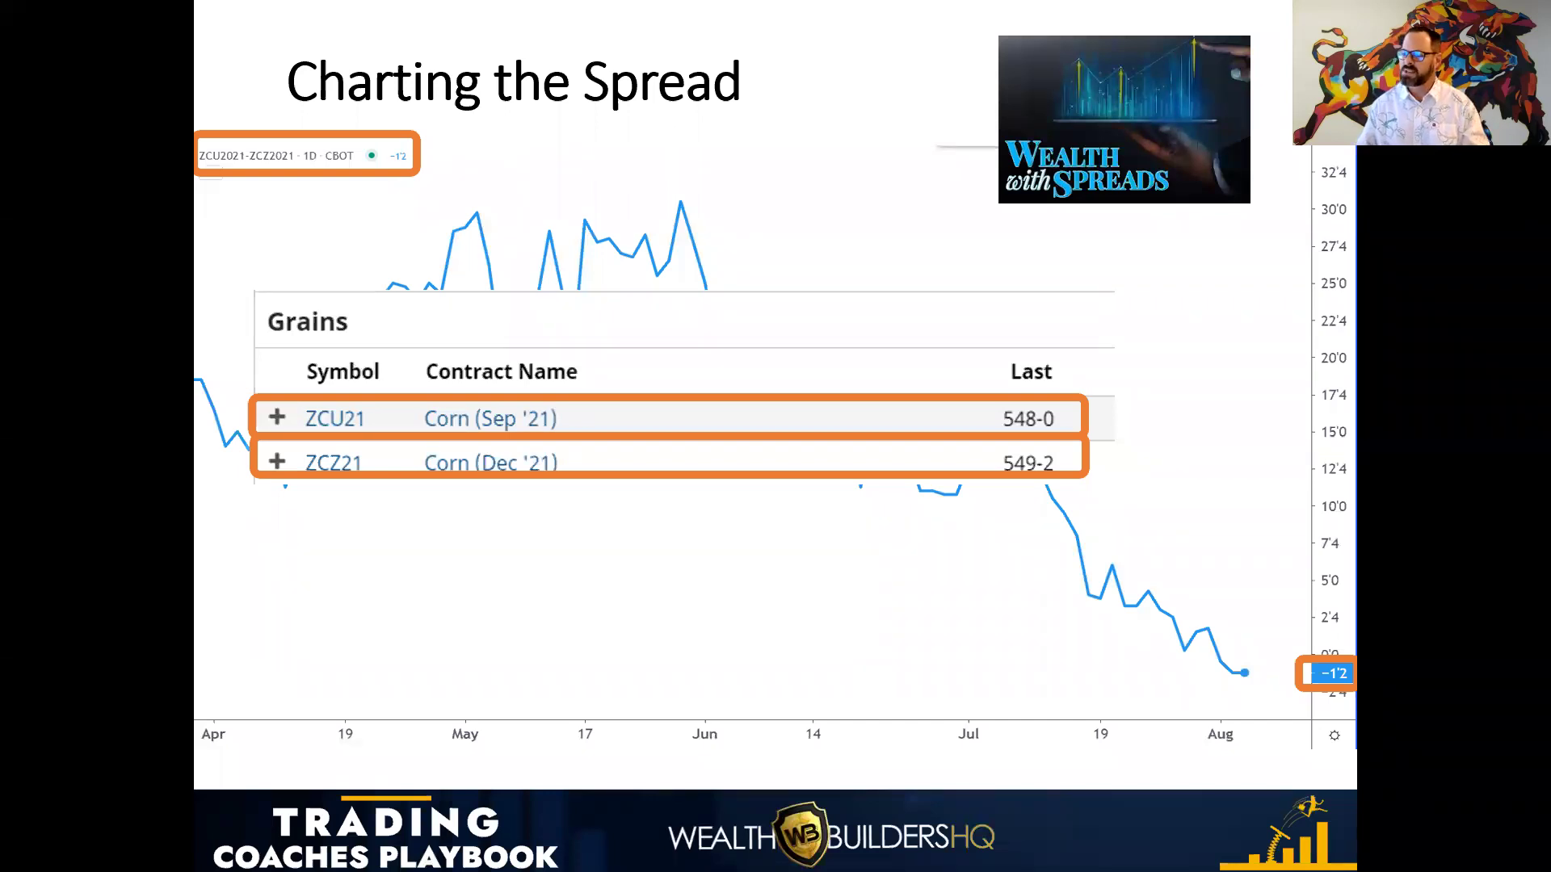
- Switch to the Brave browser, go to the Barchart page and open the general Futures Contract Specifications
key(alt+Tab)
key(alt+Tab)
key(alt+Tab)
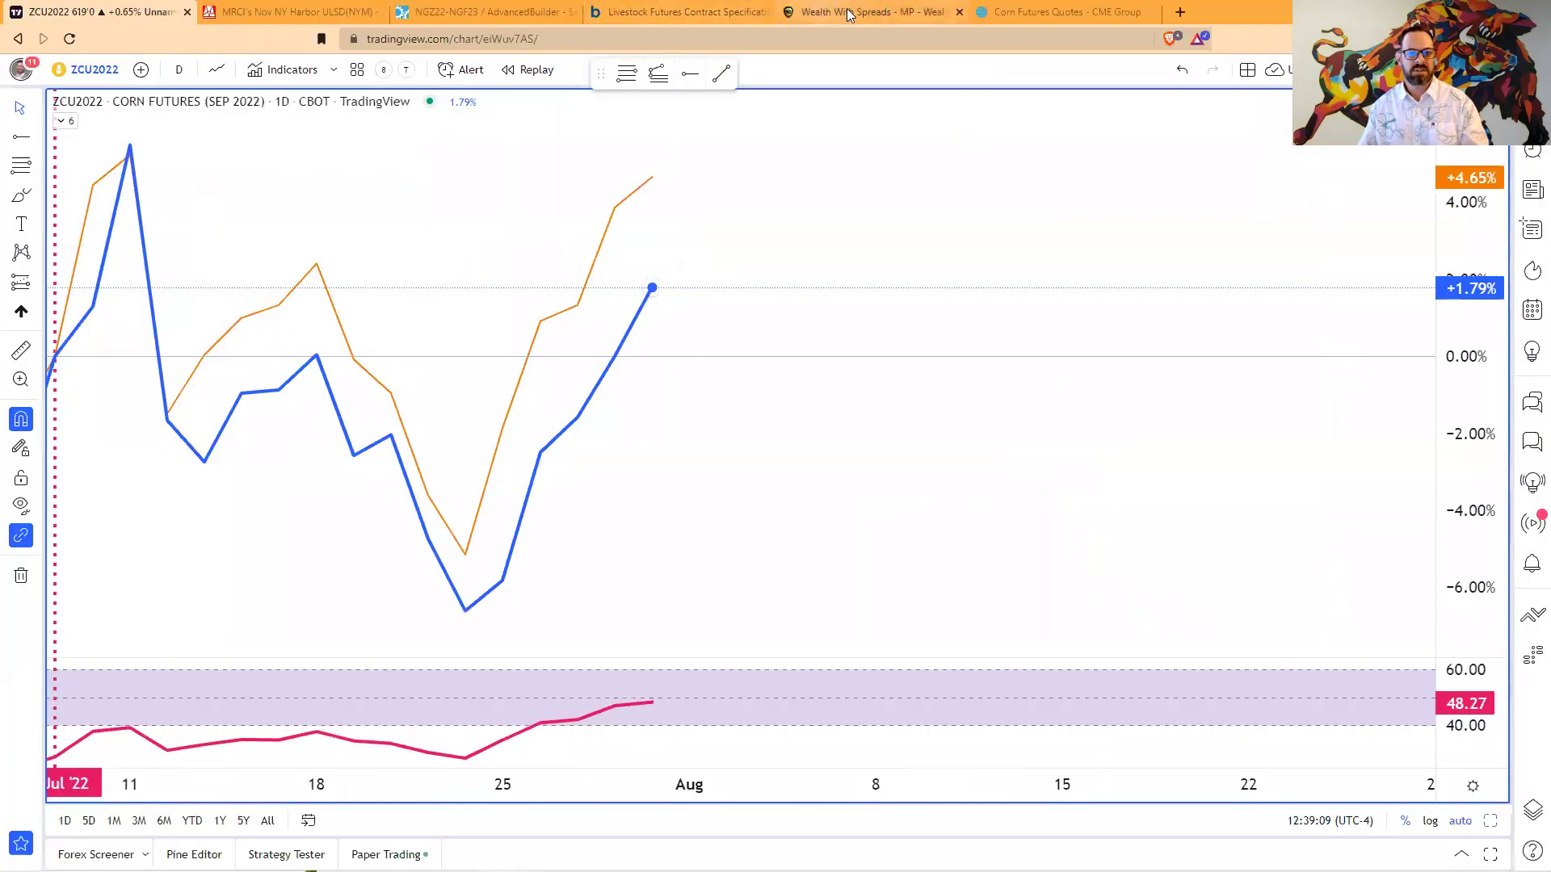
click(987, 18)
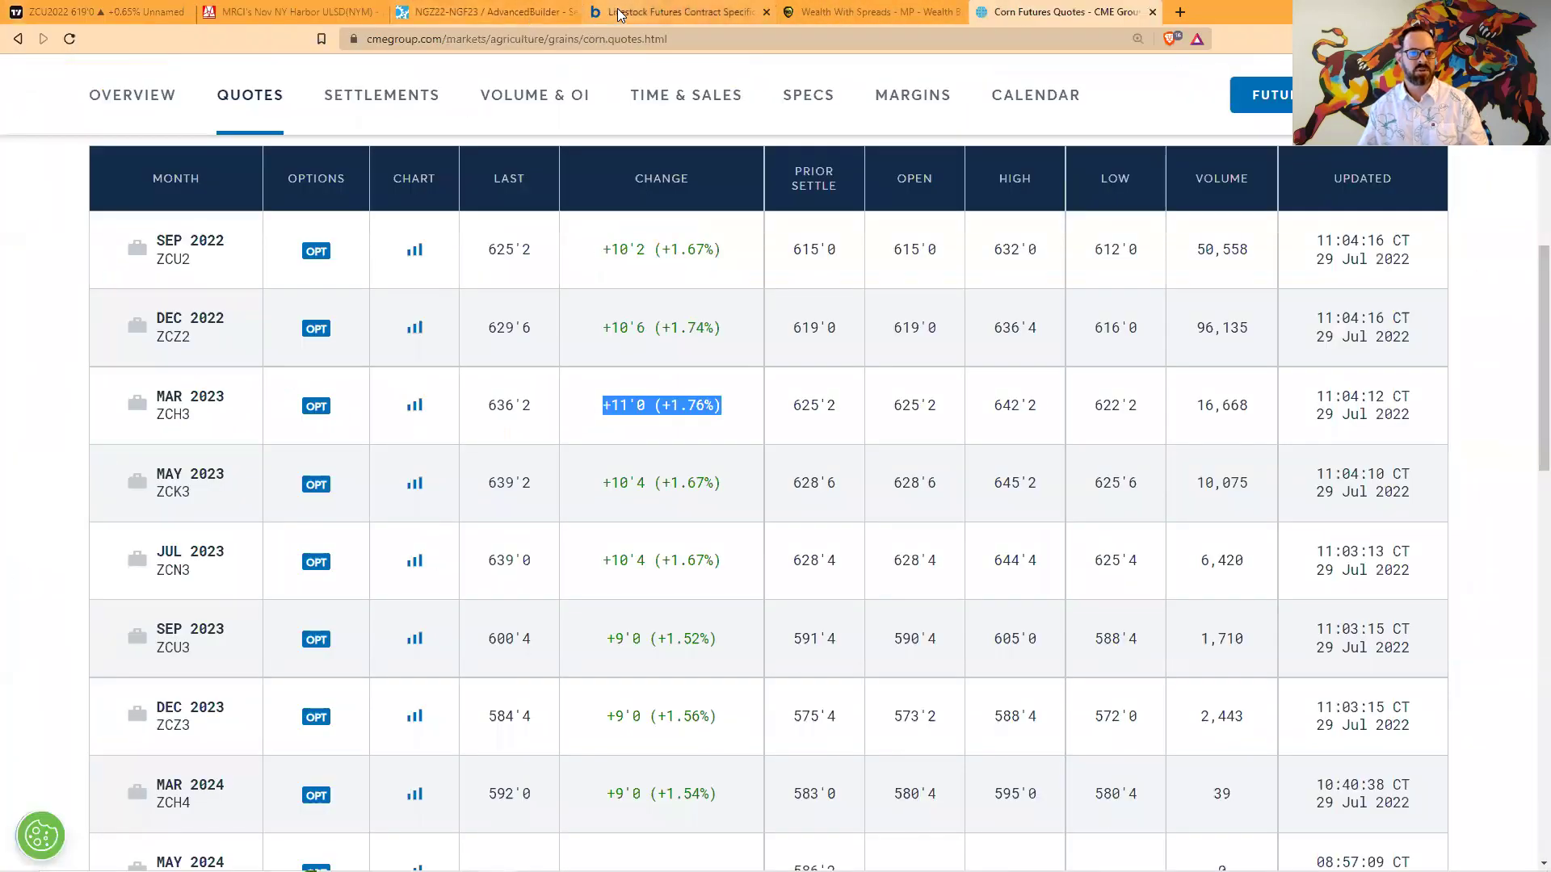
key(ctrl+shift+Tab)
key(ctrl+shift+Tab)
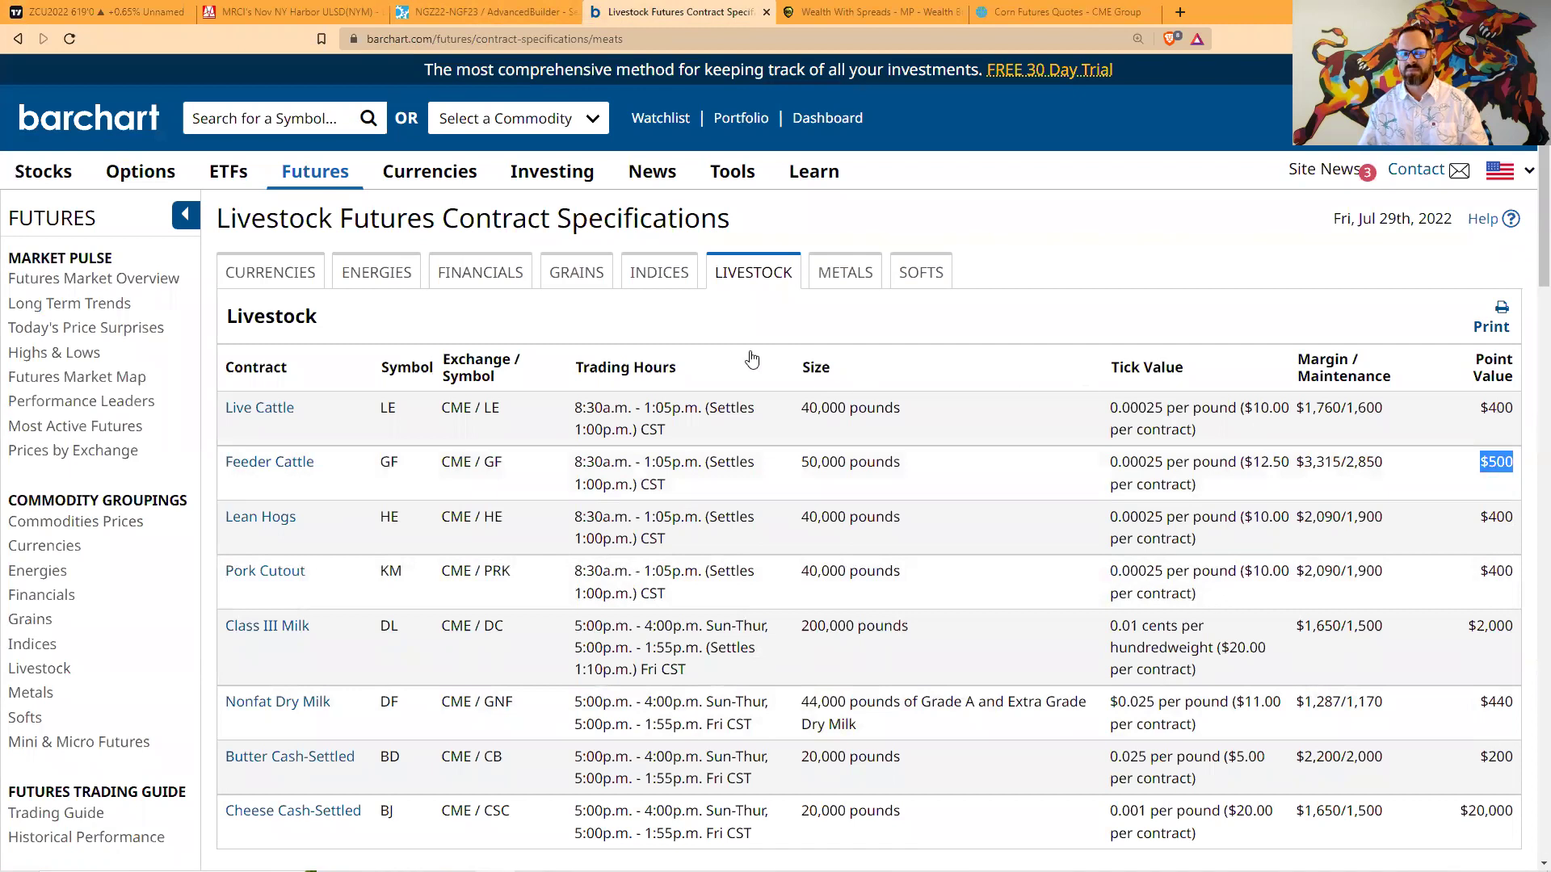
click(312, 179)
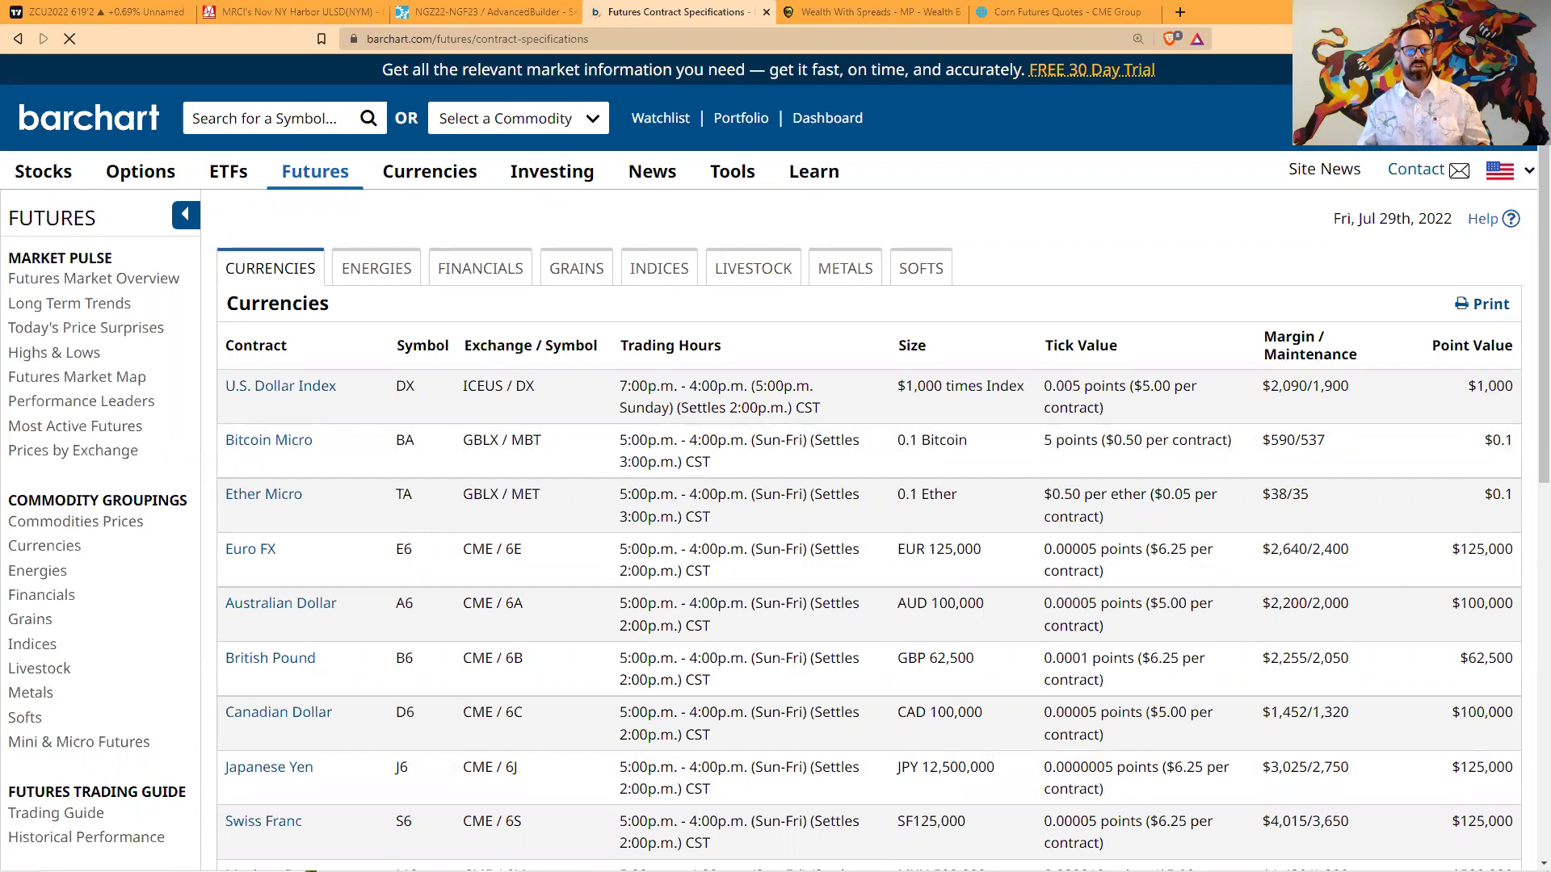
- Switch to the PowerPoint slide show and reveal the directional and spread margins for NQ Futures on the Why Should I Trade Spreads? slide
key(alt+Tab)
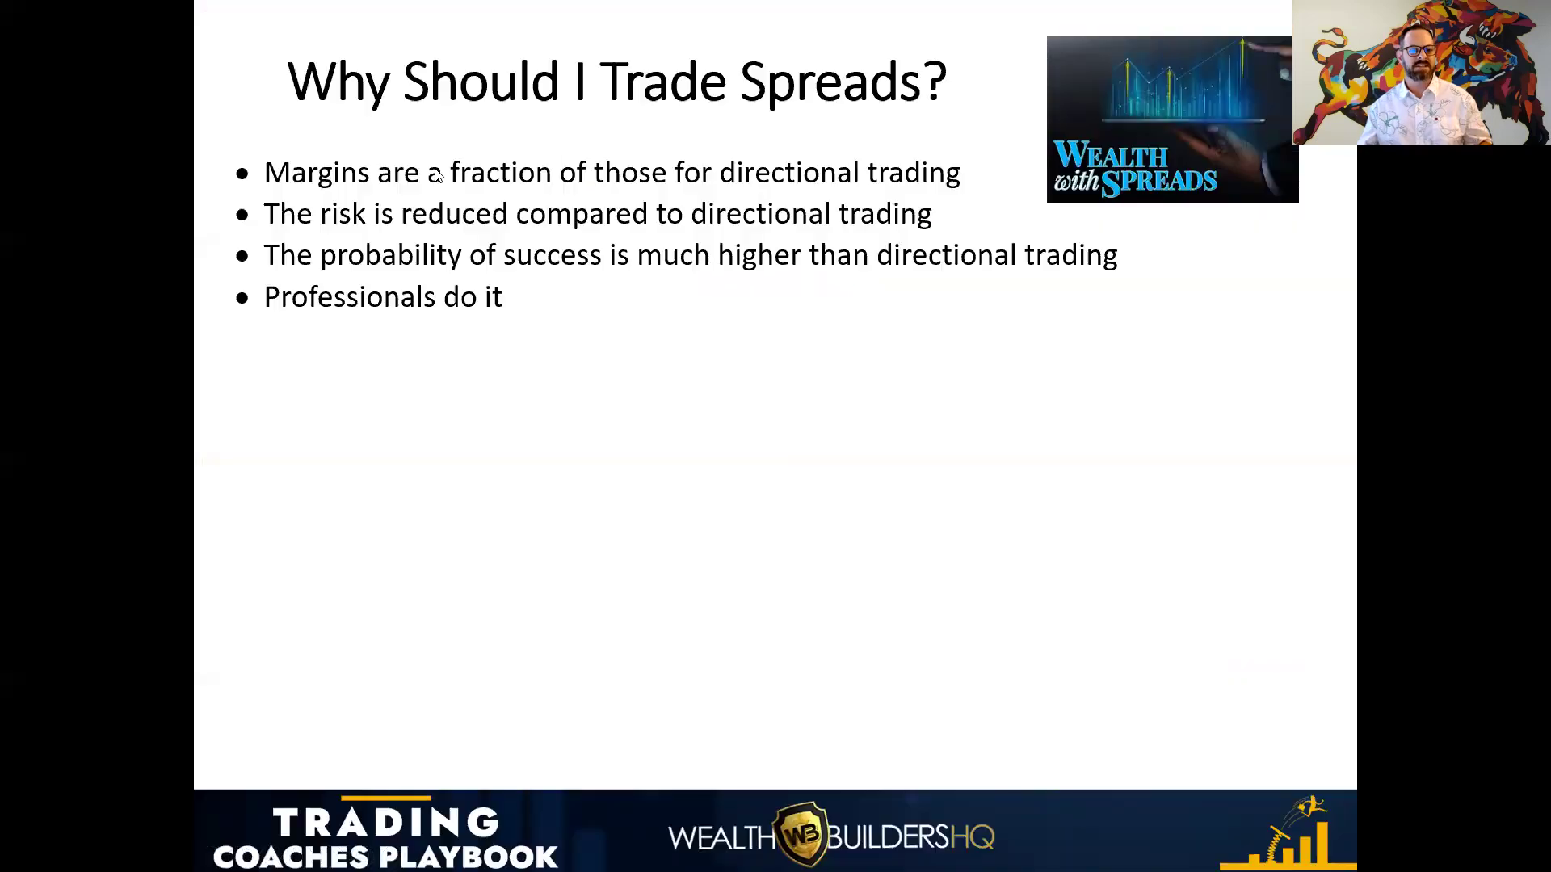
click(527, 206)
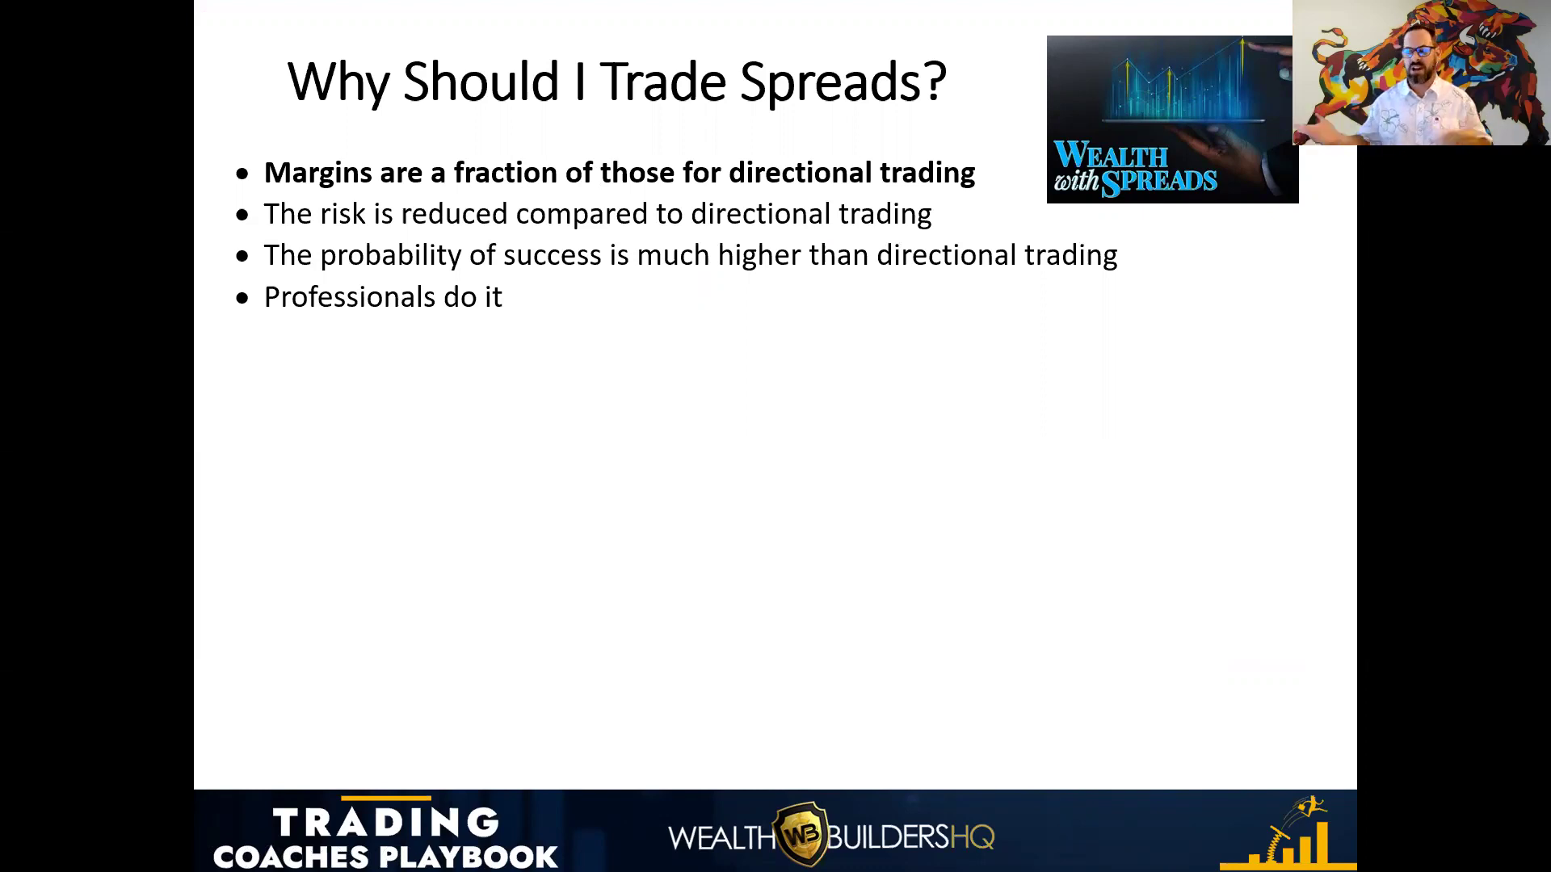
click(885, 127)
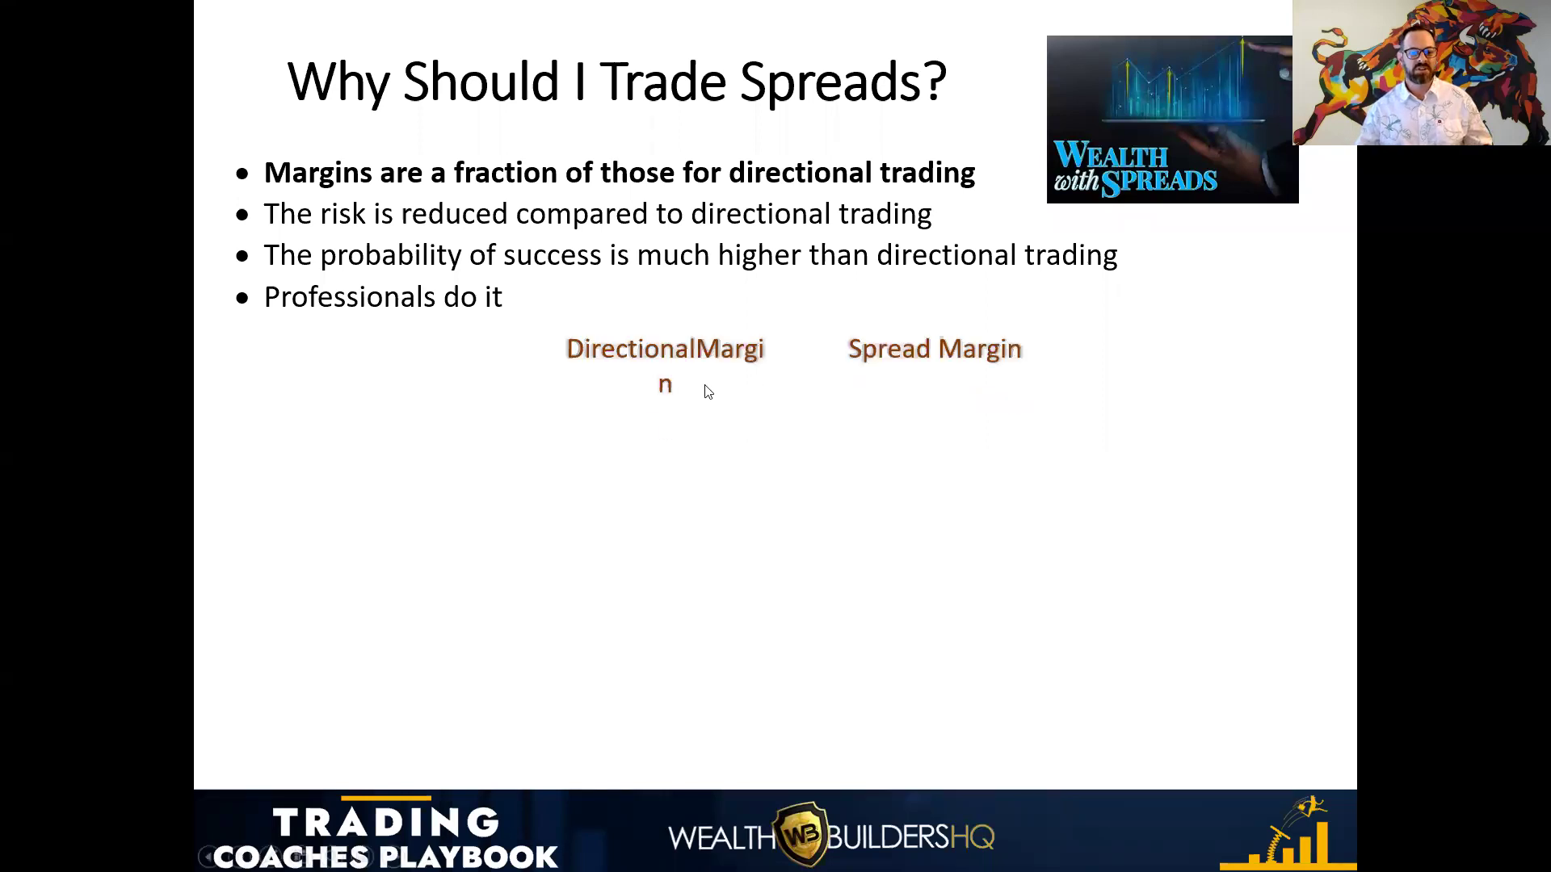
click(693, 432)
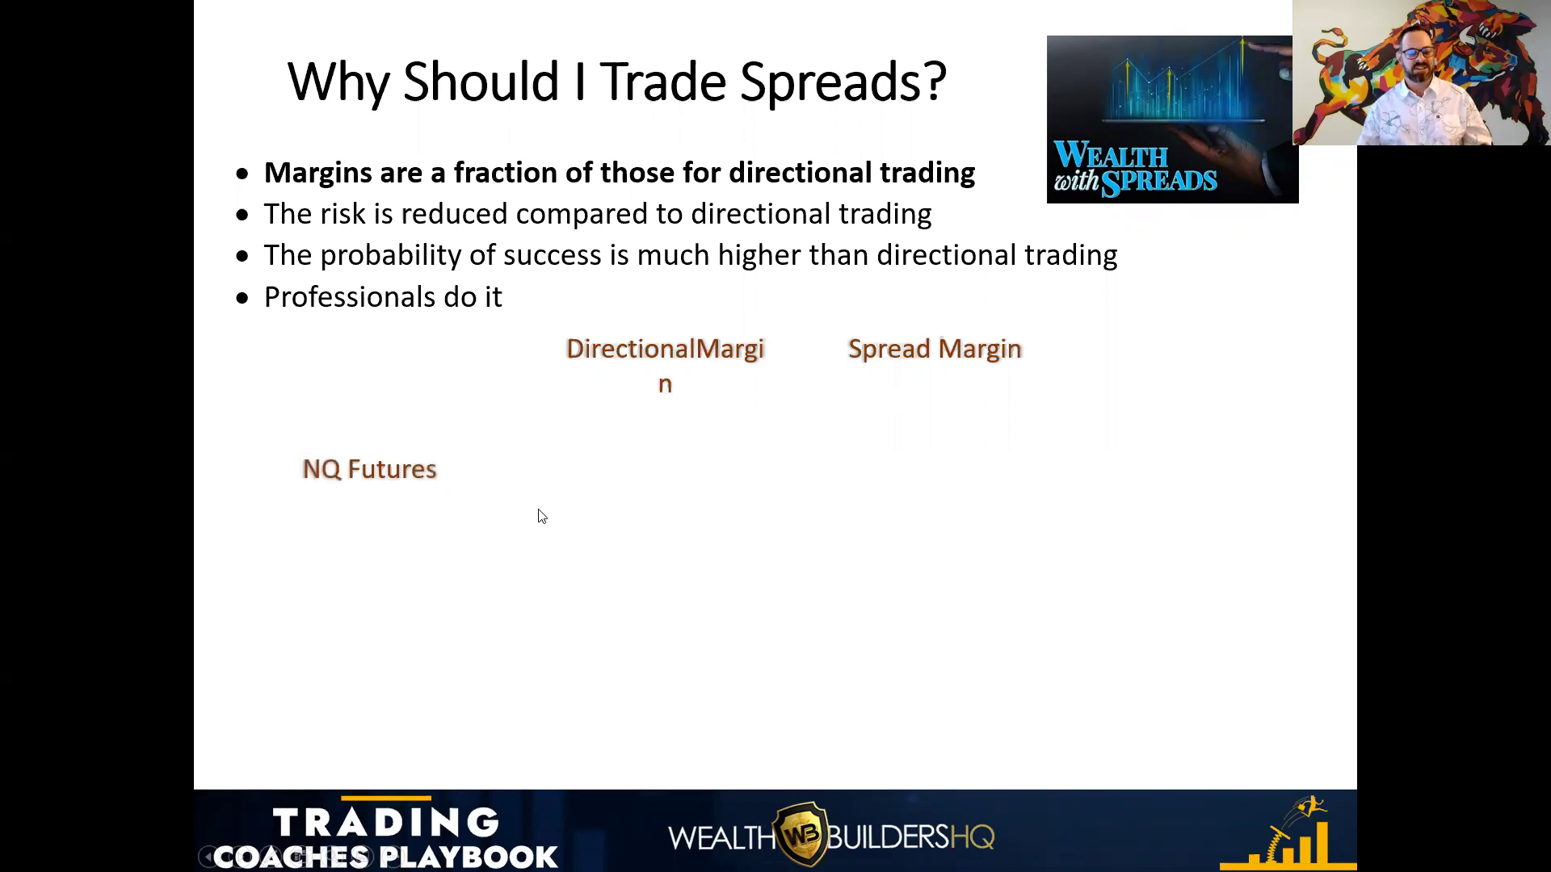
click(661, 491)
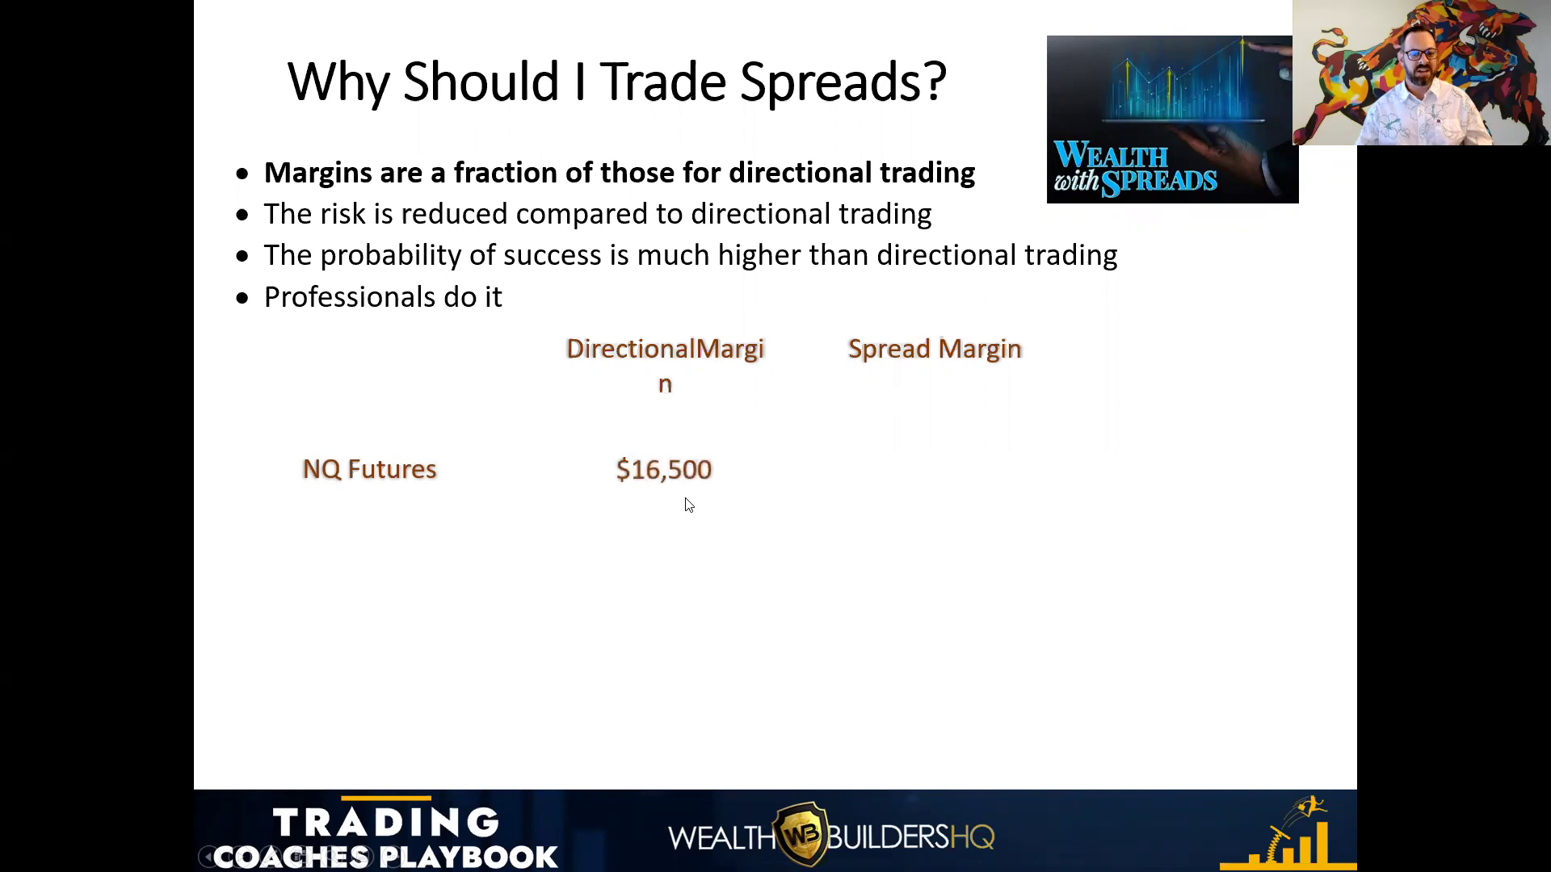
click(744, 497)
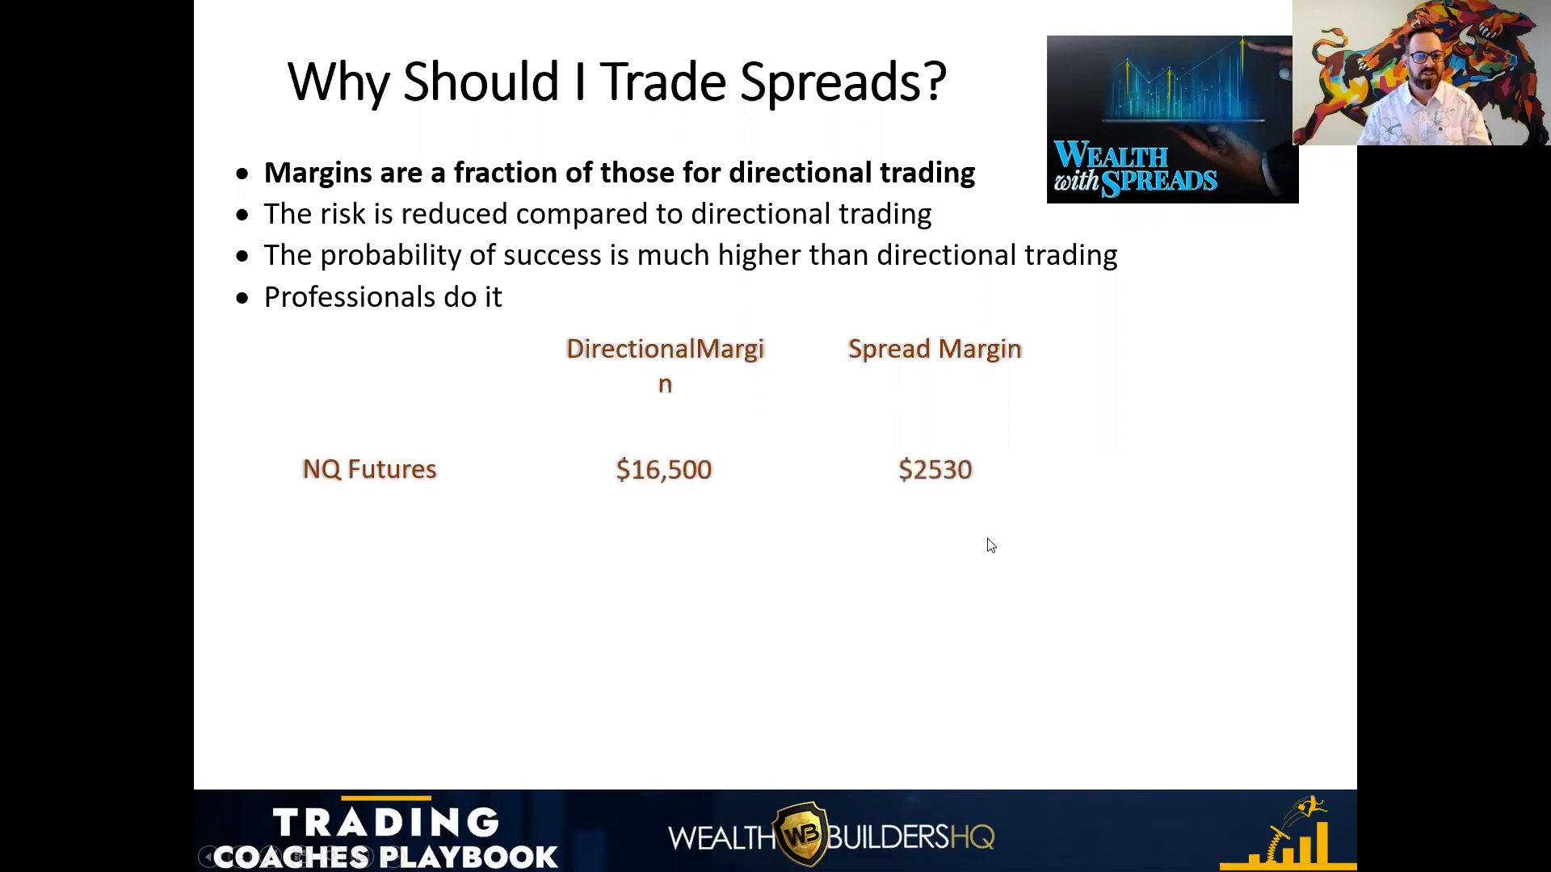
- Switch to Barchart, open the Indices contract specifications and highlight the initial margin of the Nasdaq 100 E-Mini
key(alt+Tab)
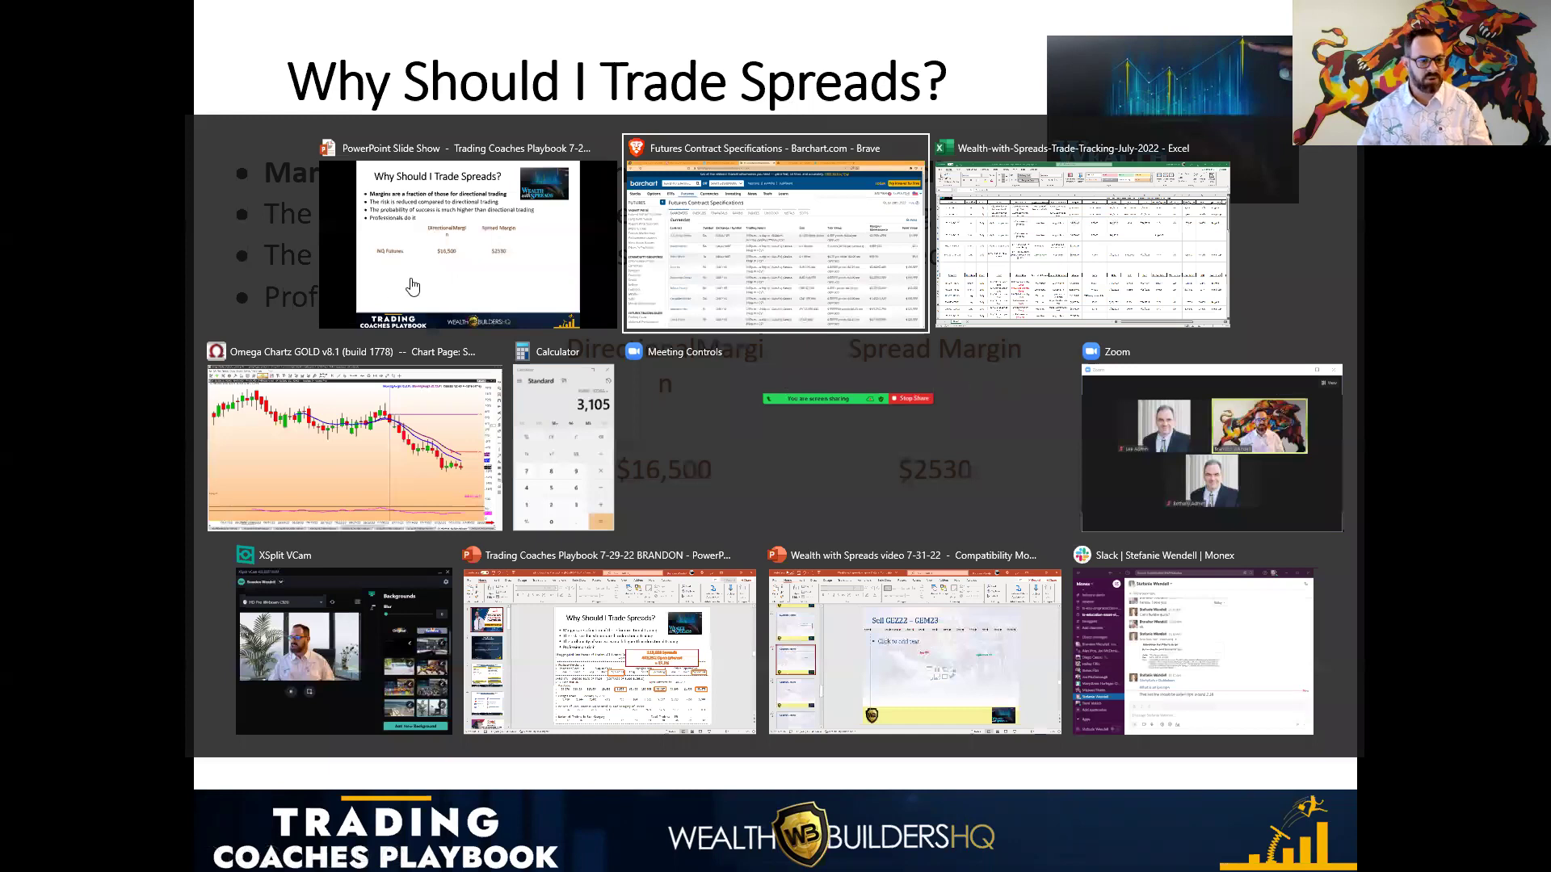
click(717, 284)
click(658, 277)
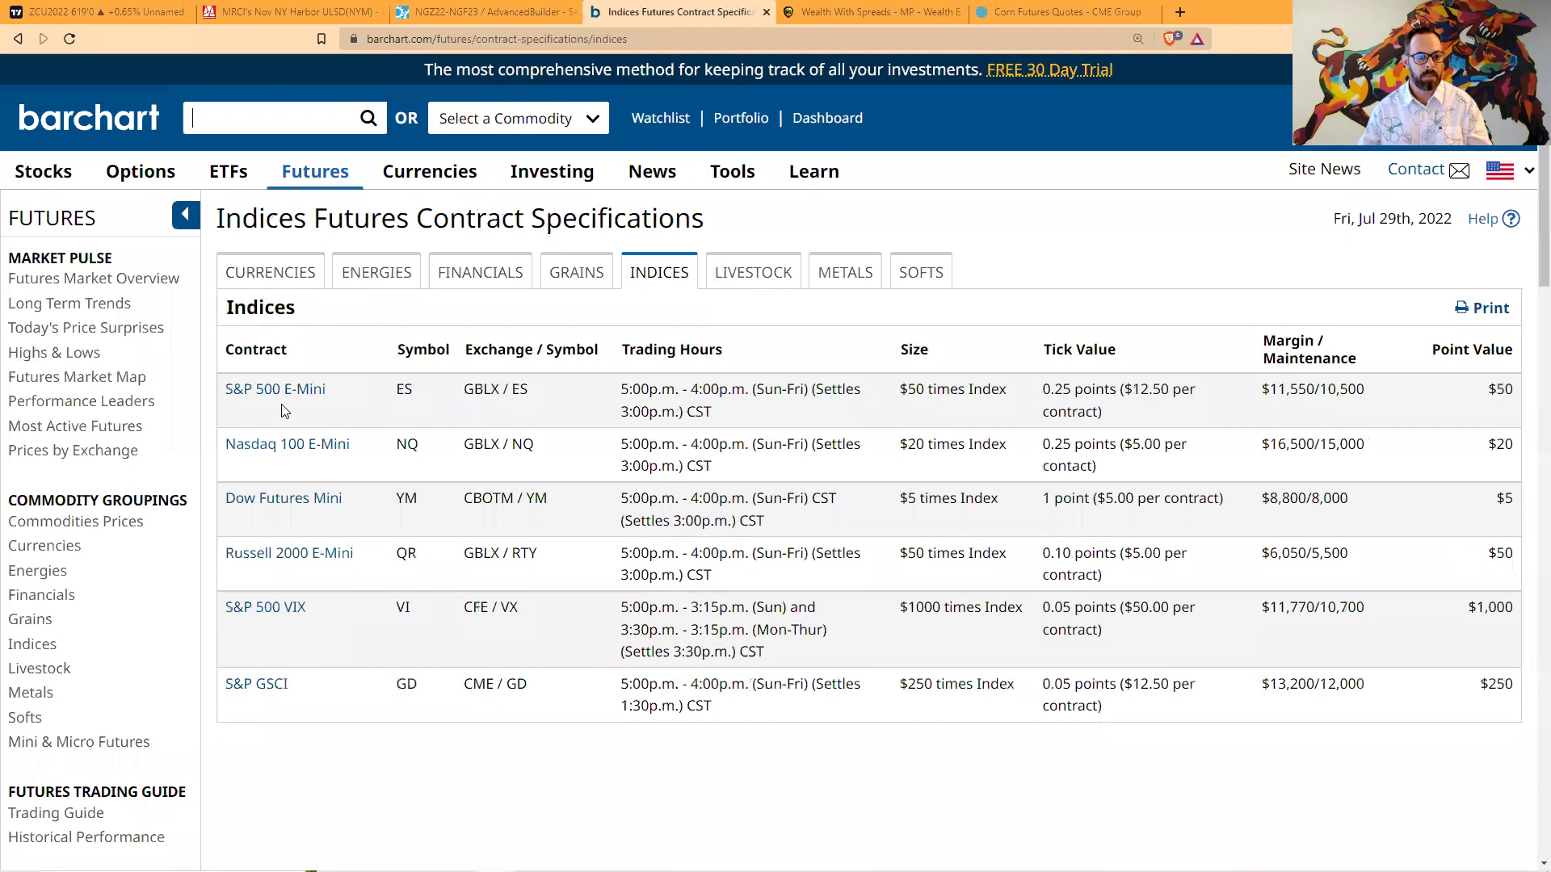
mouse_move(1257, 455)
mouse_down()
mouse_move(1319, 447)
mouse_move(1272, 464)
mouse_up()
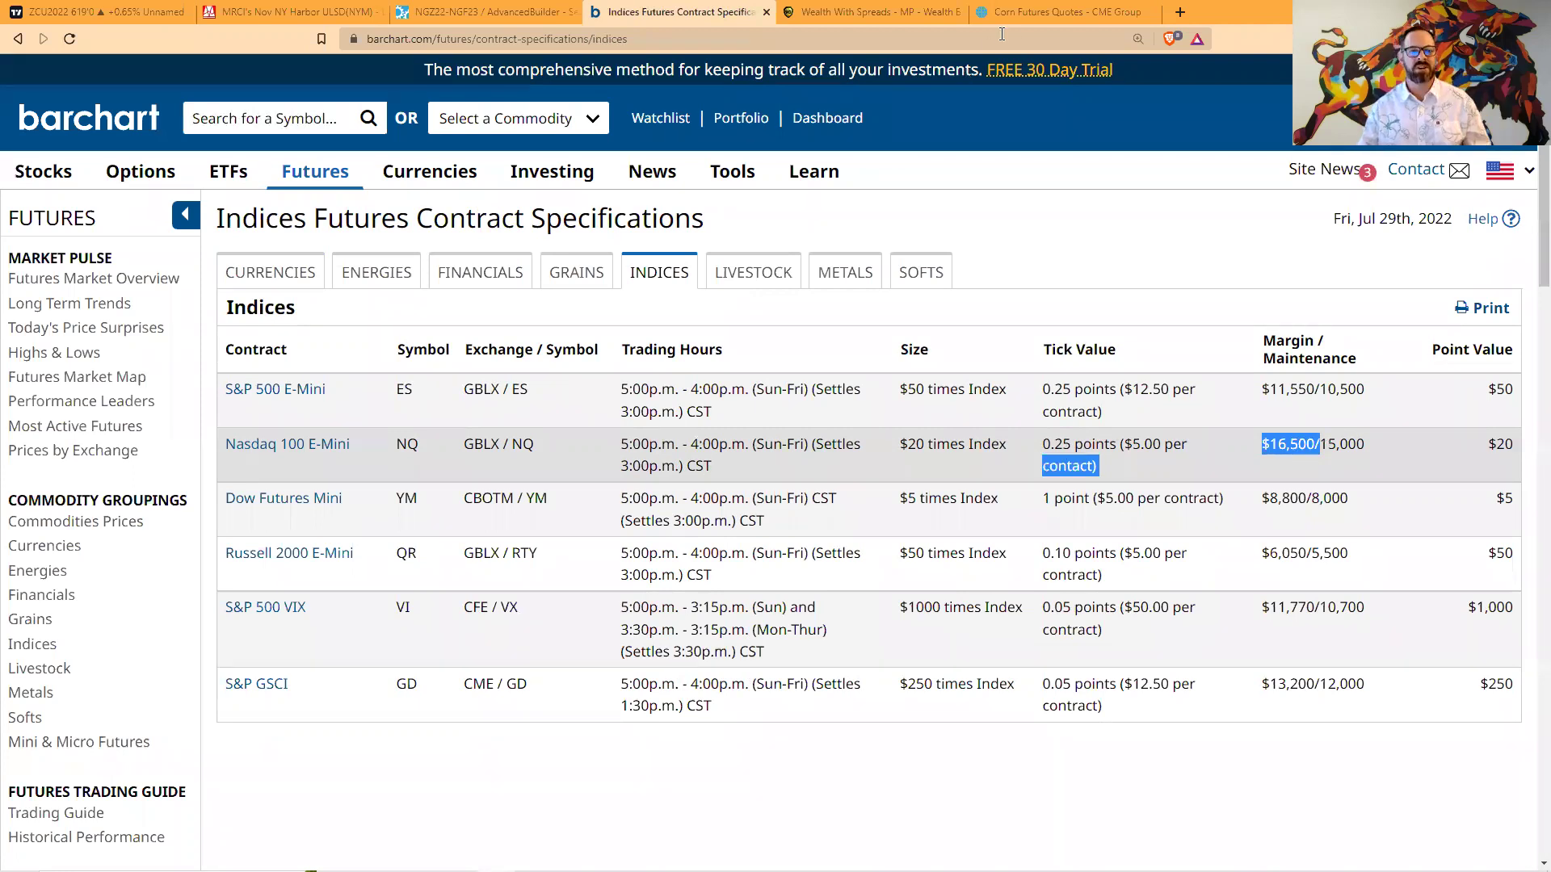
- Go to the CME Group corn page and open its Intras margins
click(1058, 11)
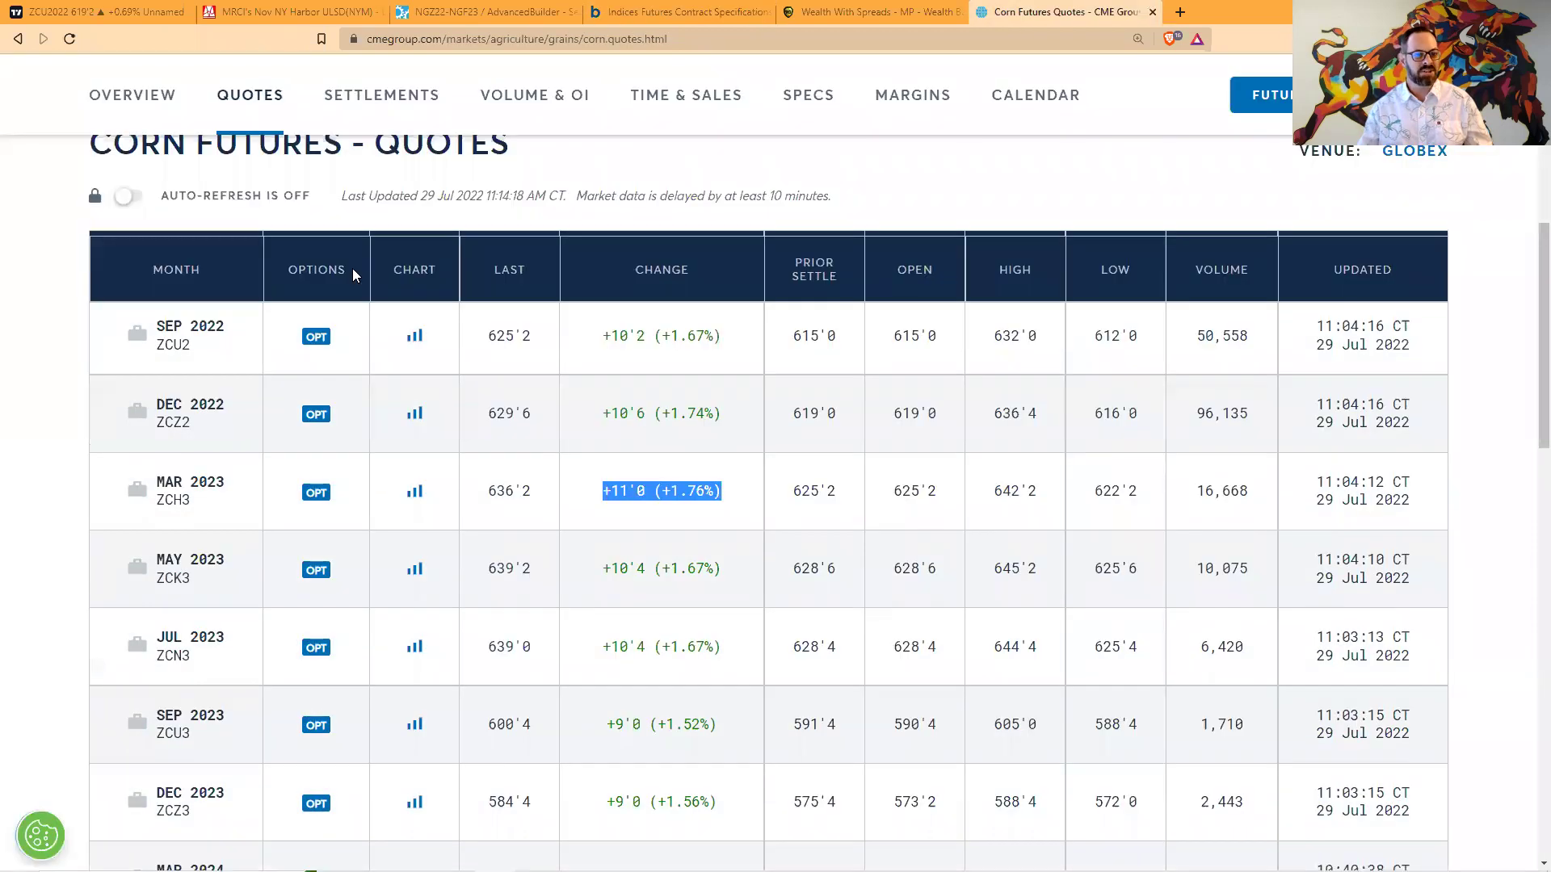
scroll(633, 627, up, 5)
click(907, 583)
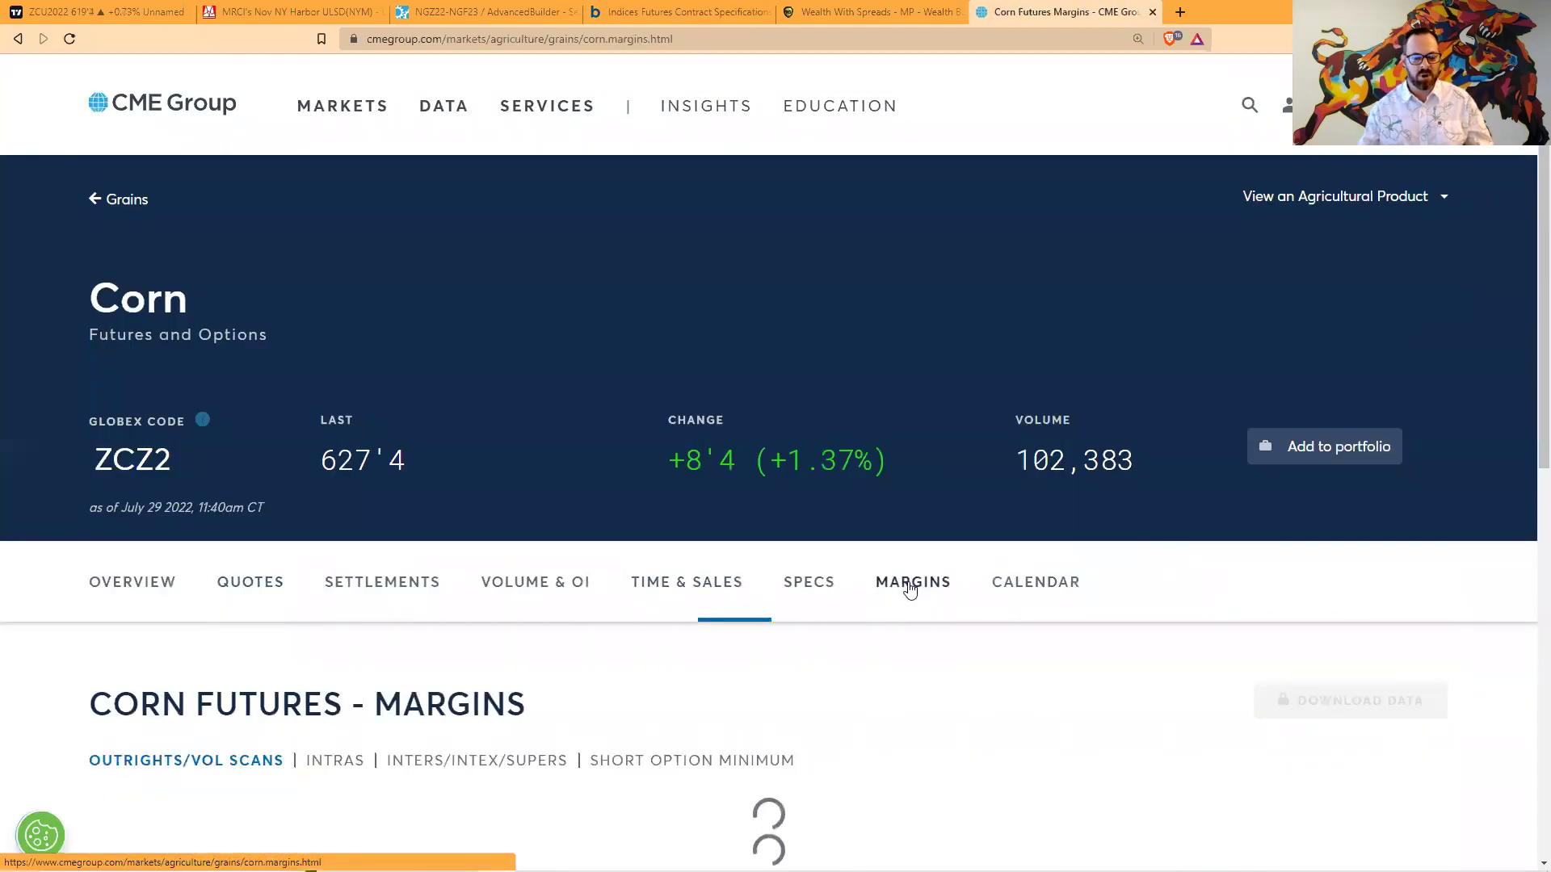
scroll(727, 602, down, 1)
scroll(617, 602, down, 2)
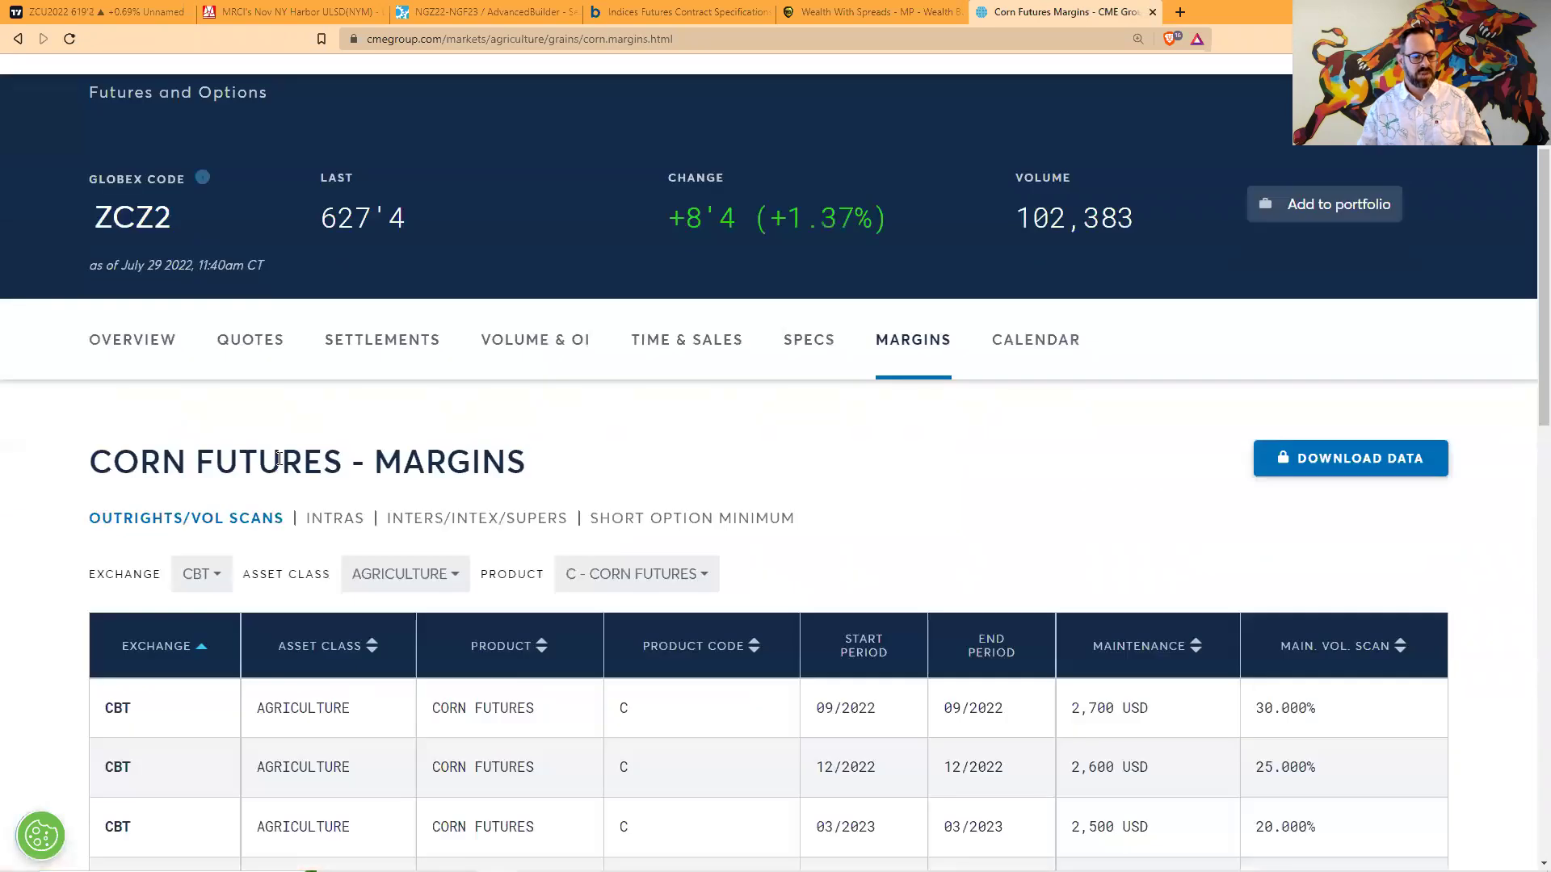
click(331, 519)
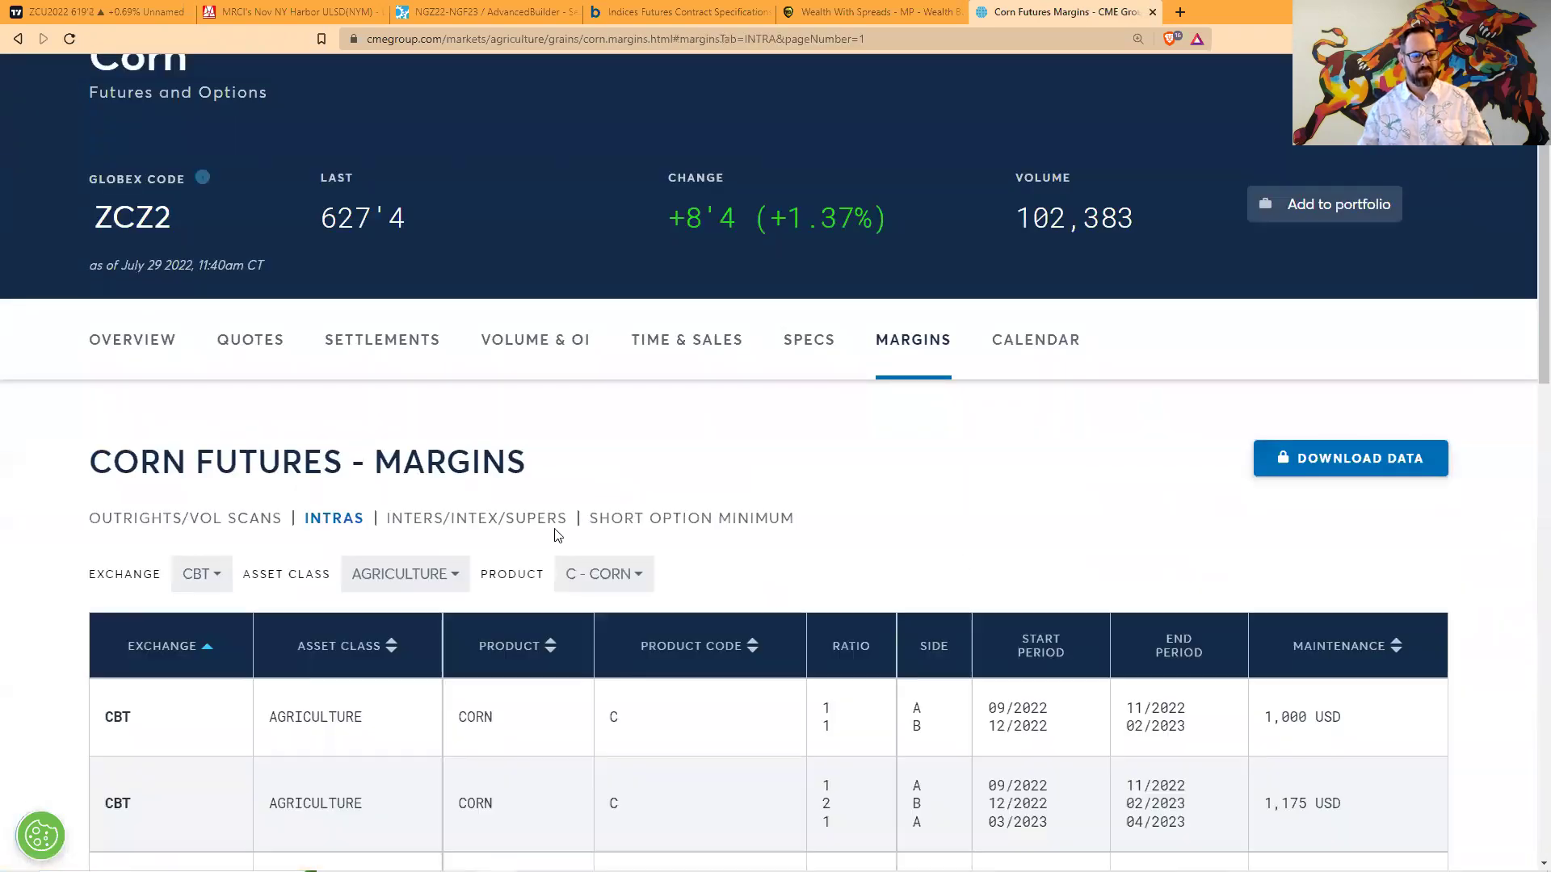
- Filter the Intras margins to exchange CME, asset class Equity Index and product NQ - E-mini Nasdaq-100 Futures
click(202, 573)
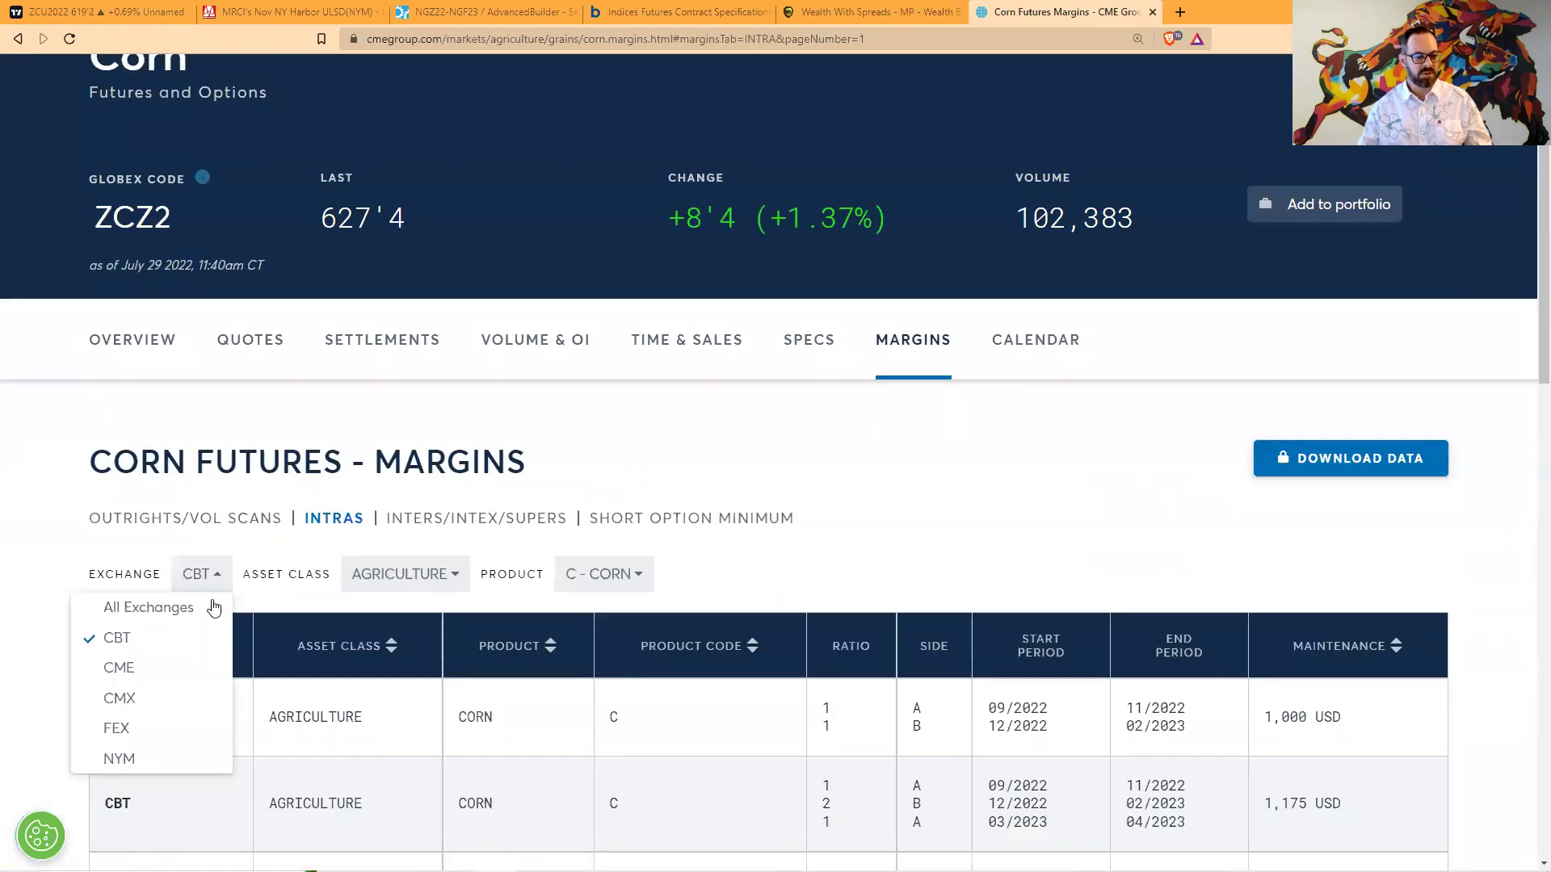
click(121, 668)
click(437, 582)
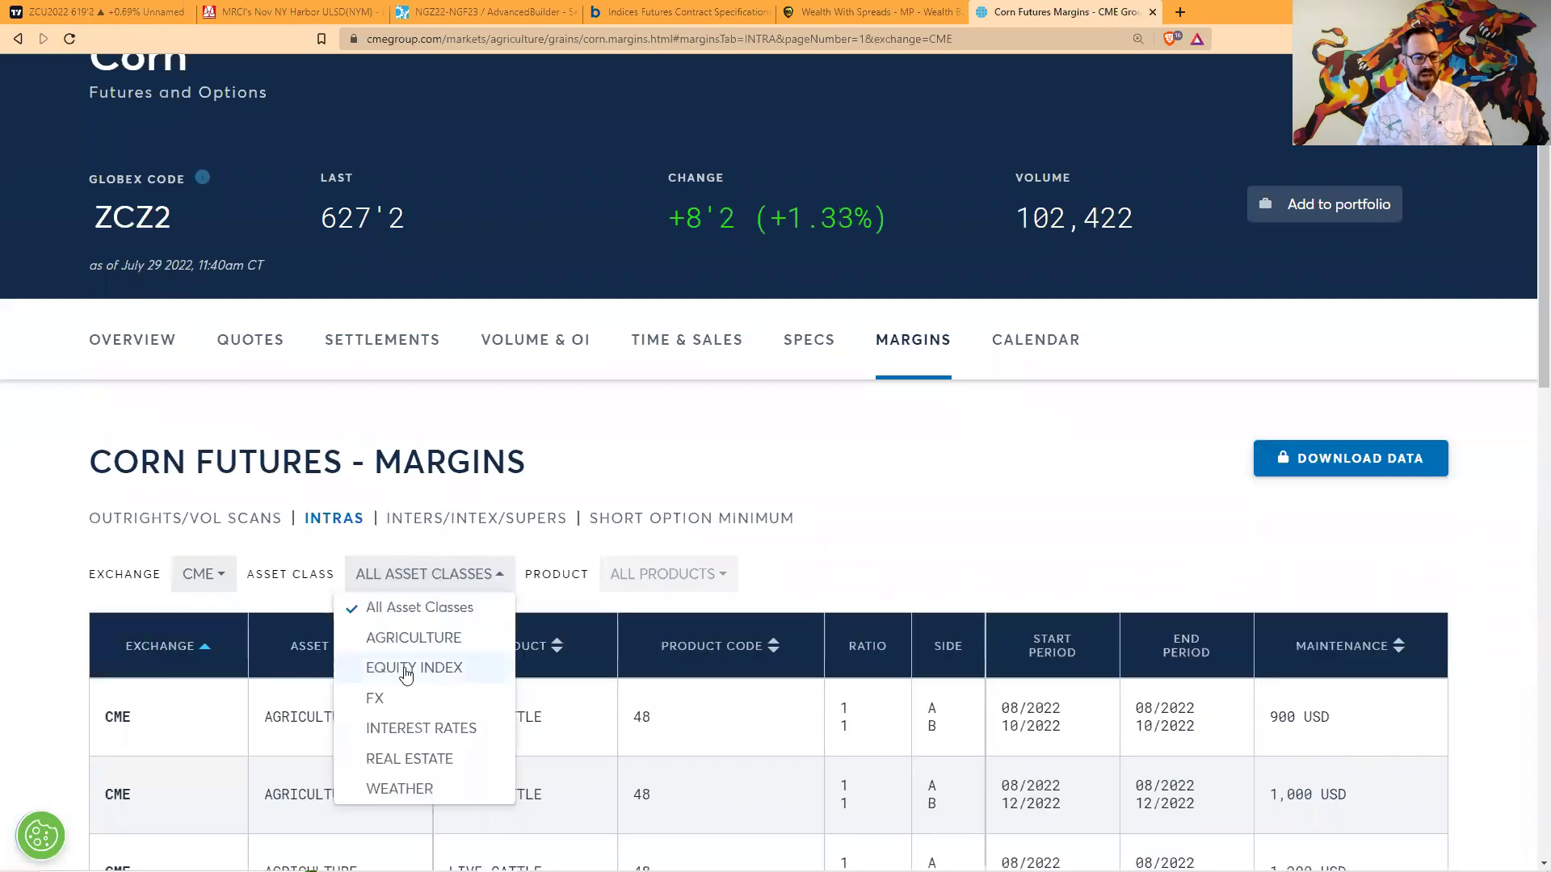
click(410, 674)
scroll(614, 404, down, 3)
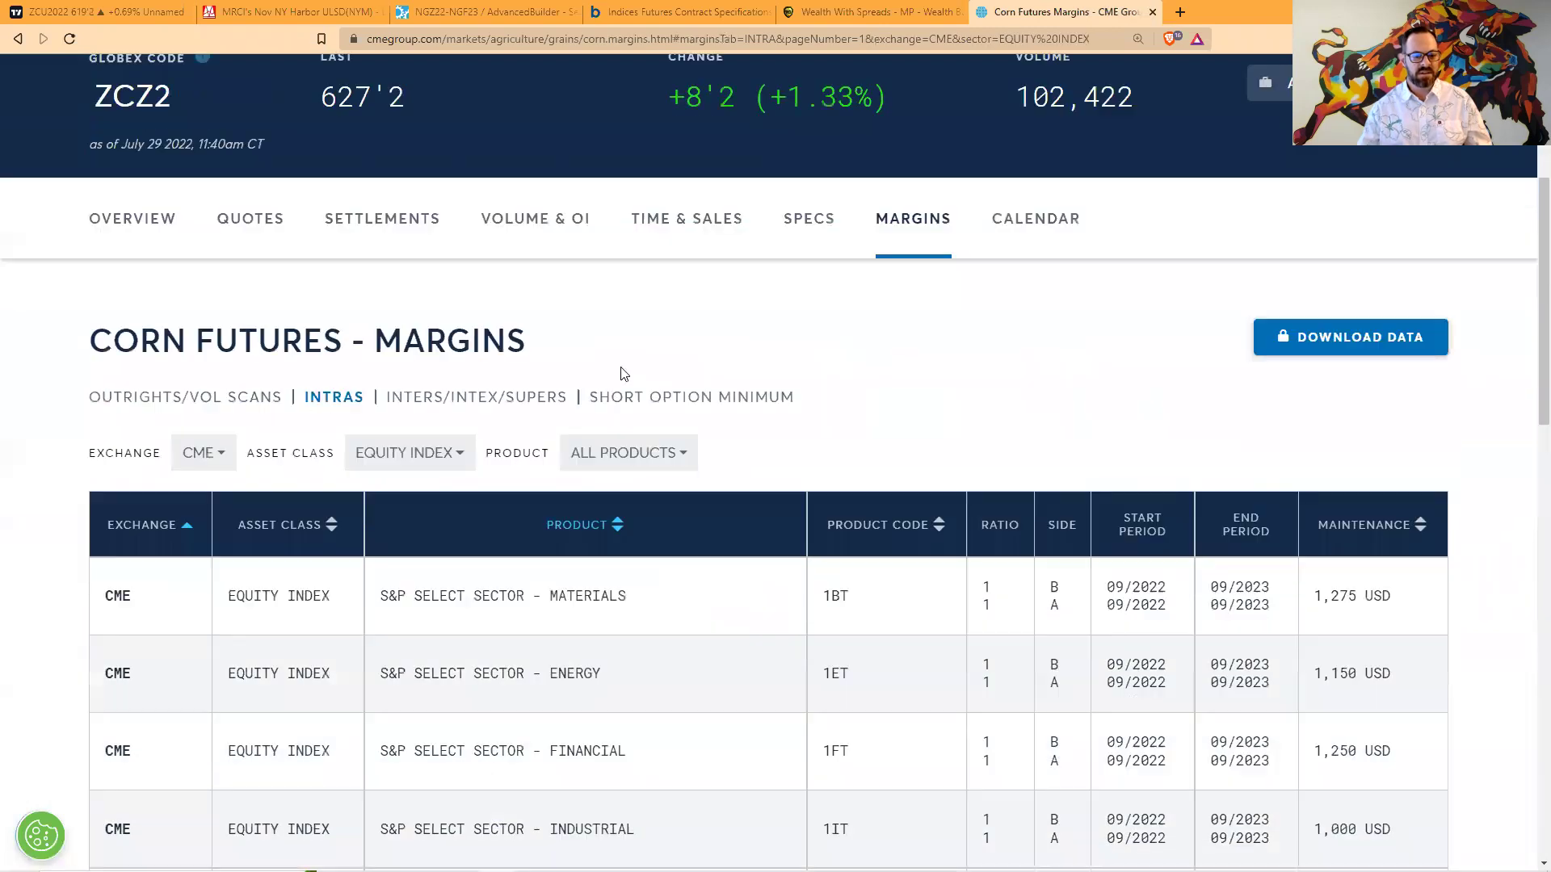
click(627, 338)
scroll(105, 533, down, 15)
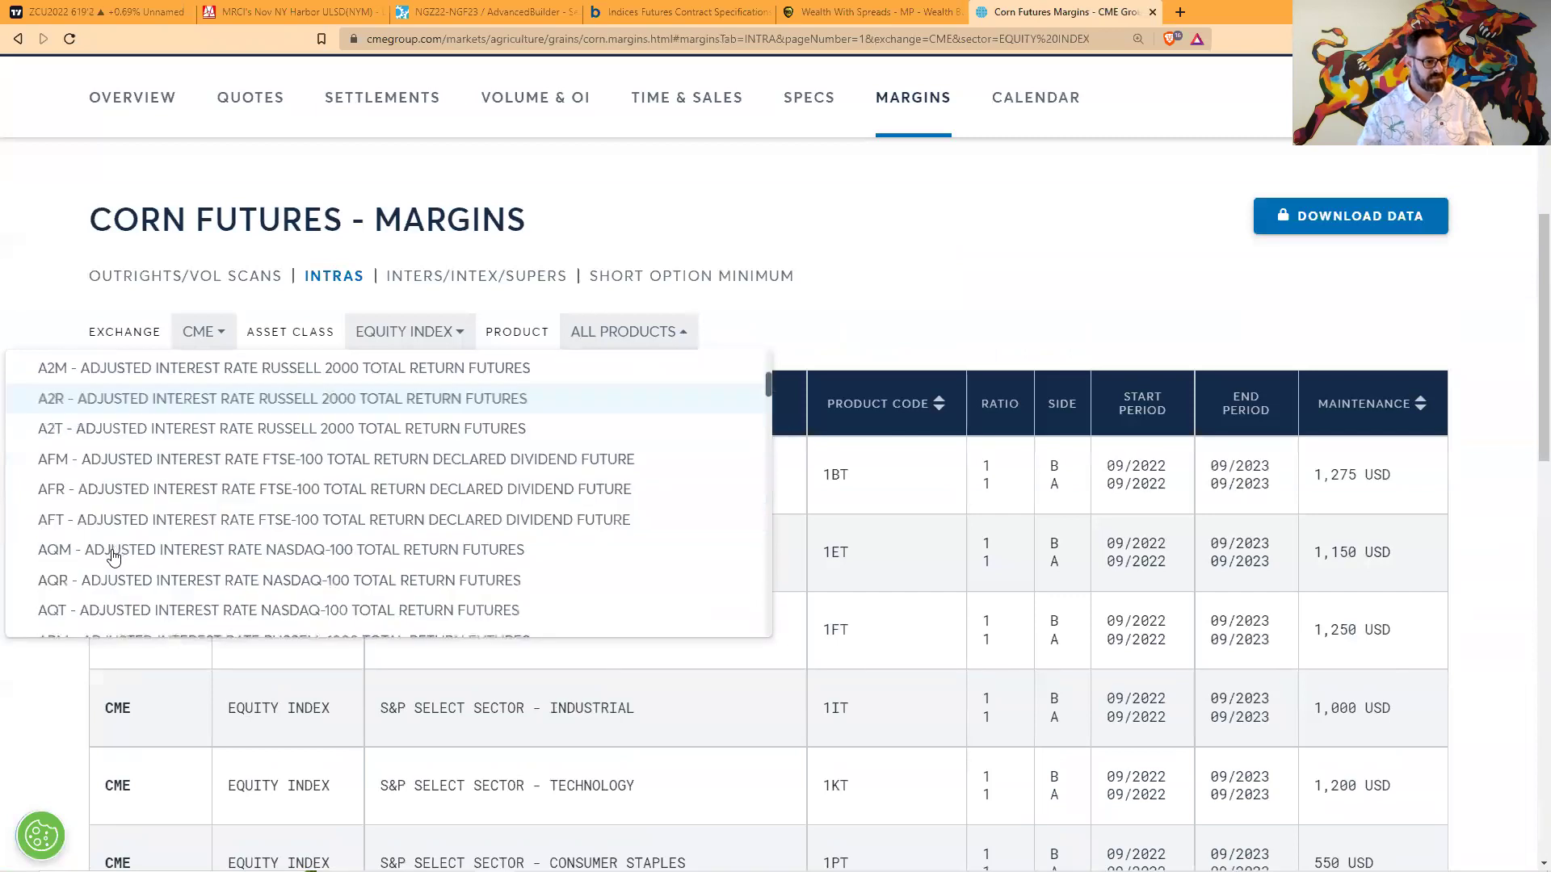
scroll(114, 570, down, 5)
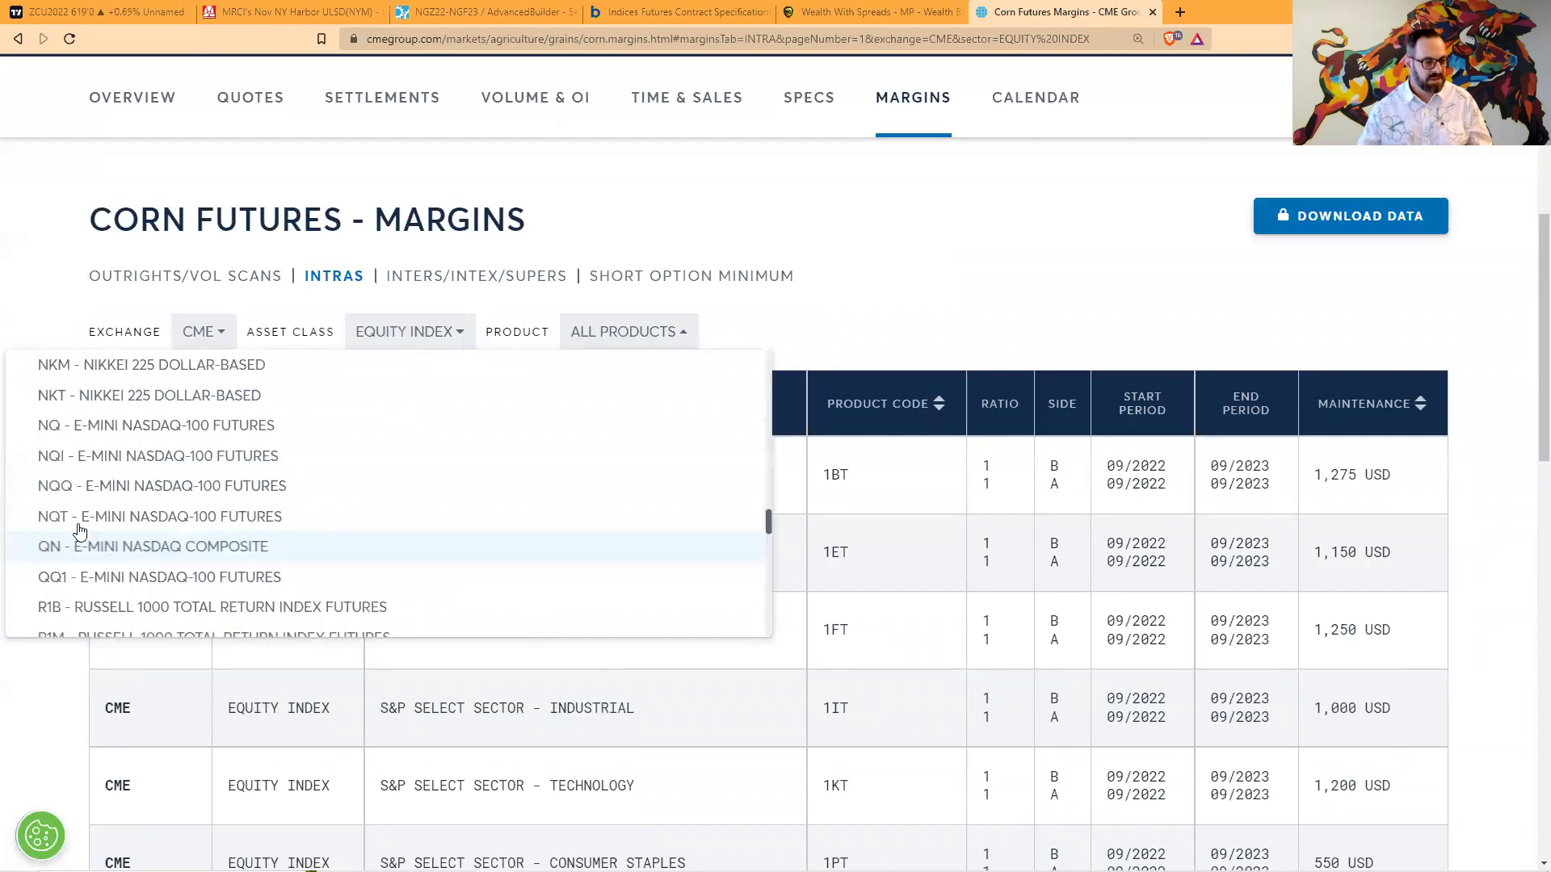
click(72, 428)
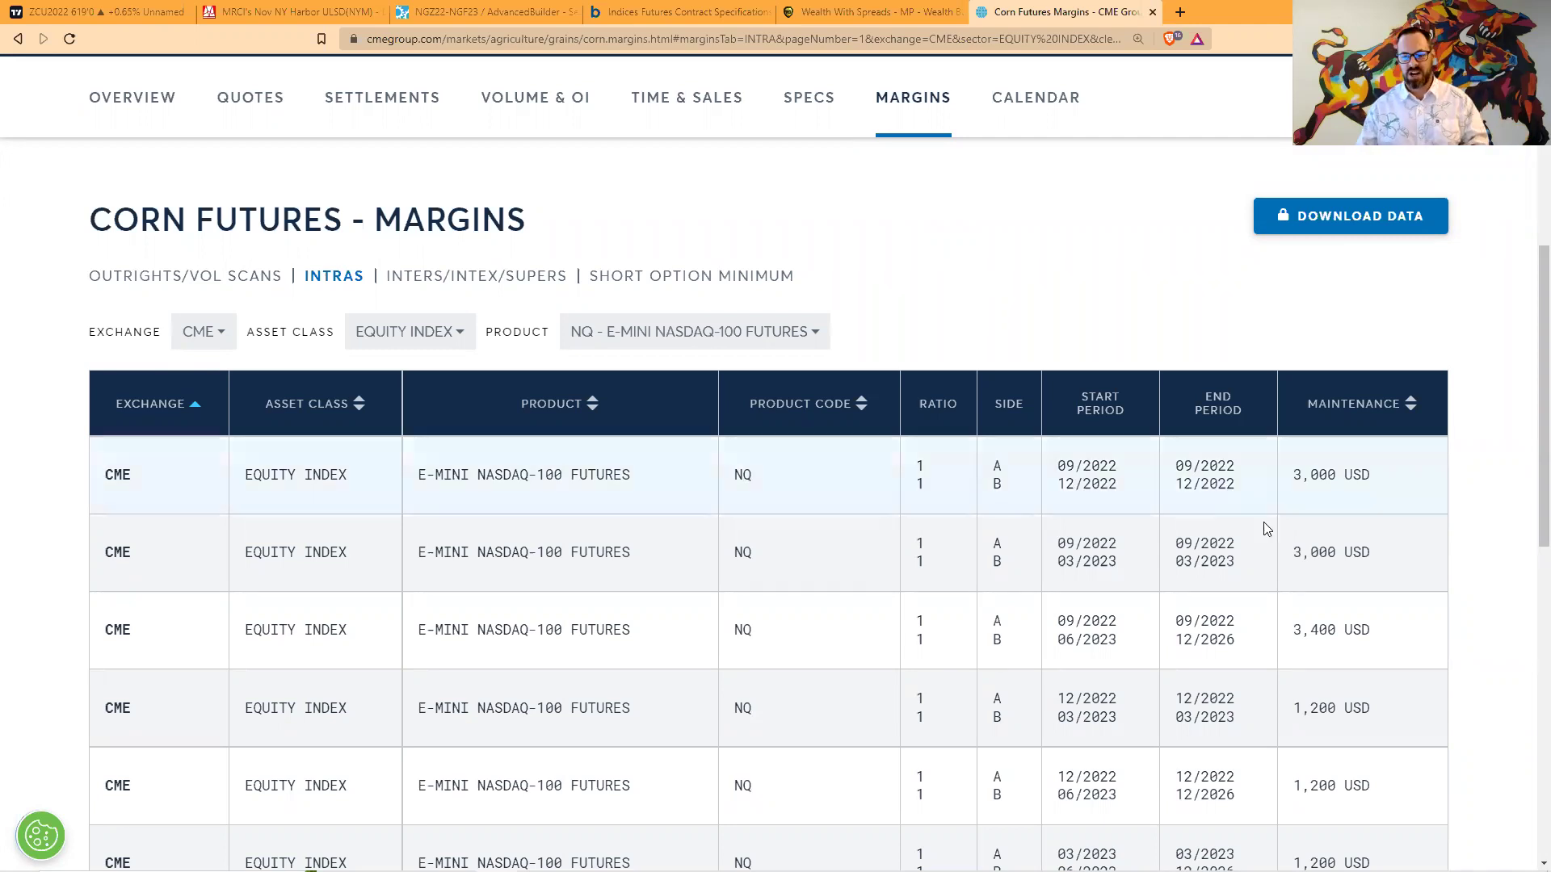
- Examine the 09/2022 - 03/2023 NQ spread's maintenance margin, ratio, sides and periods, then return to the PowerPoint slide to compare the spread margin
drag(1291, 554, 1399, 575)
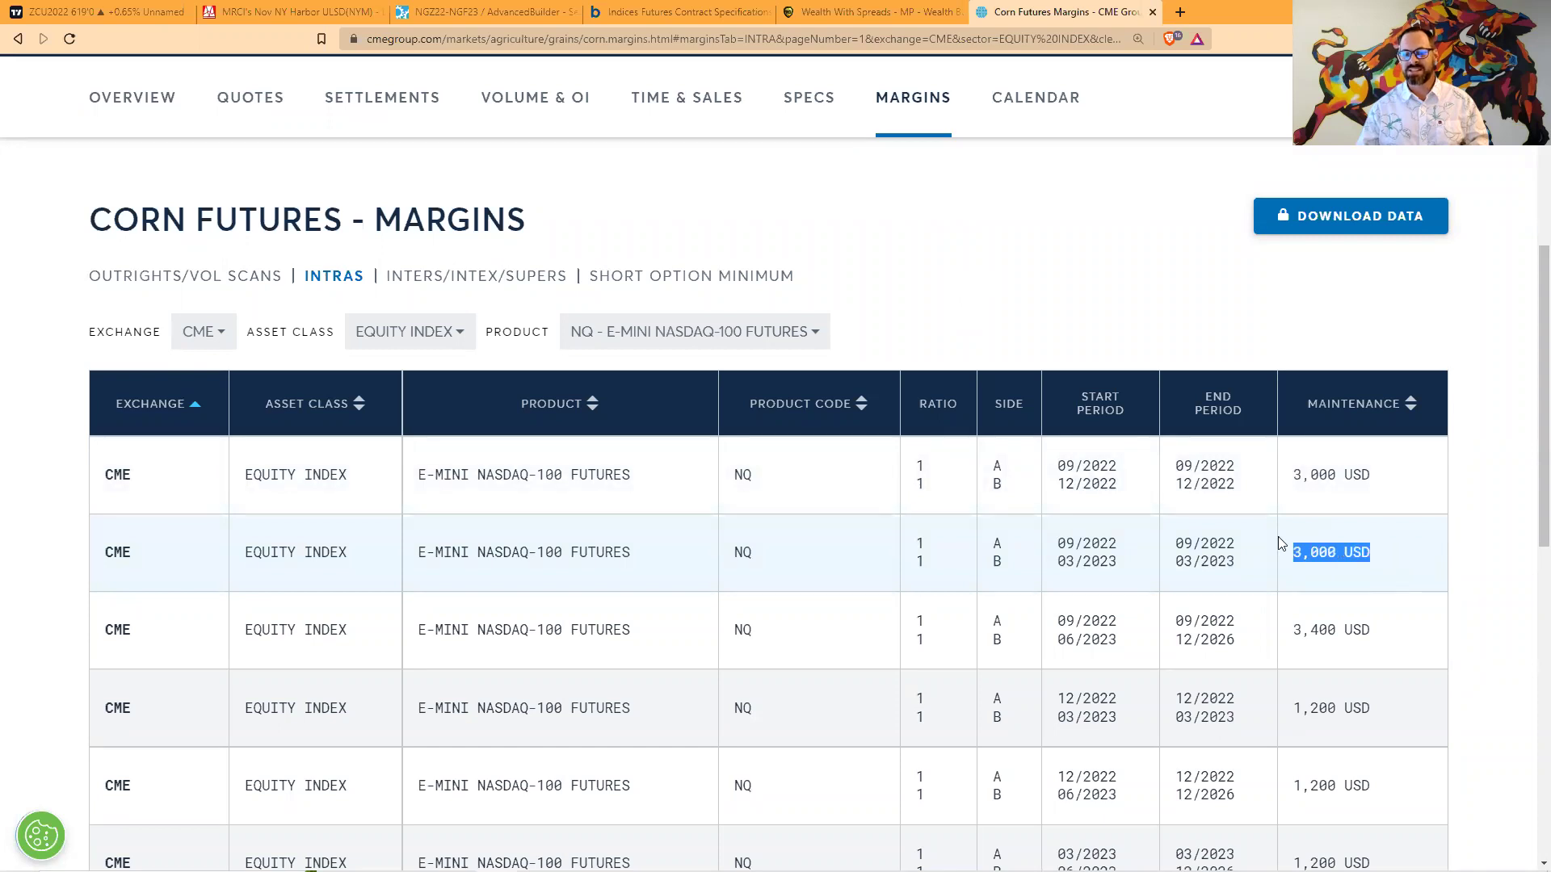
drag(727, 552, 1020, 576)
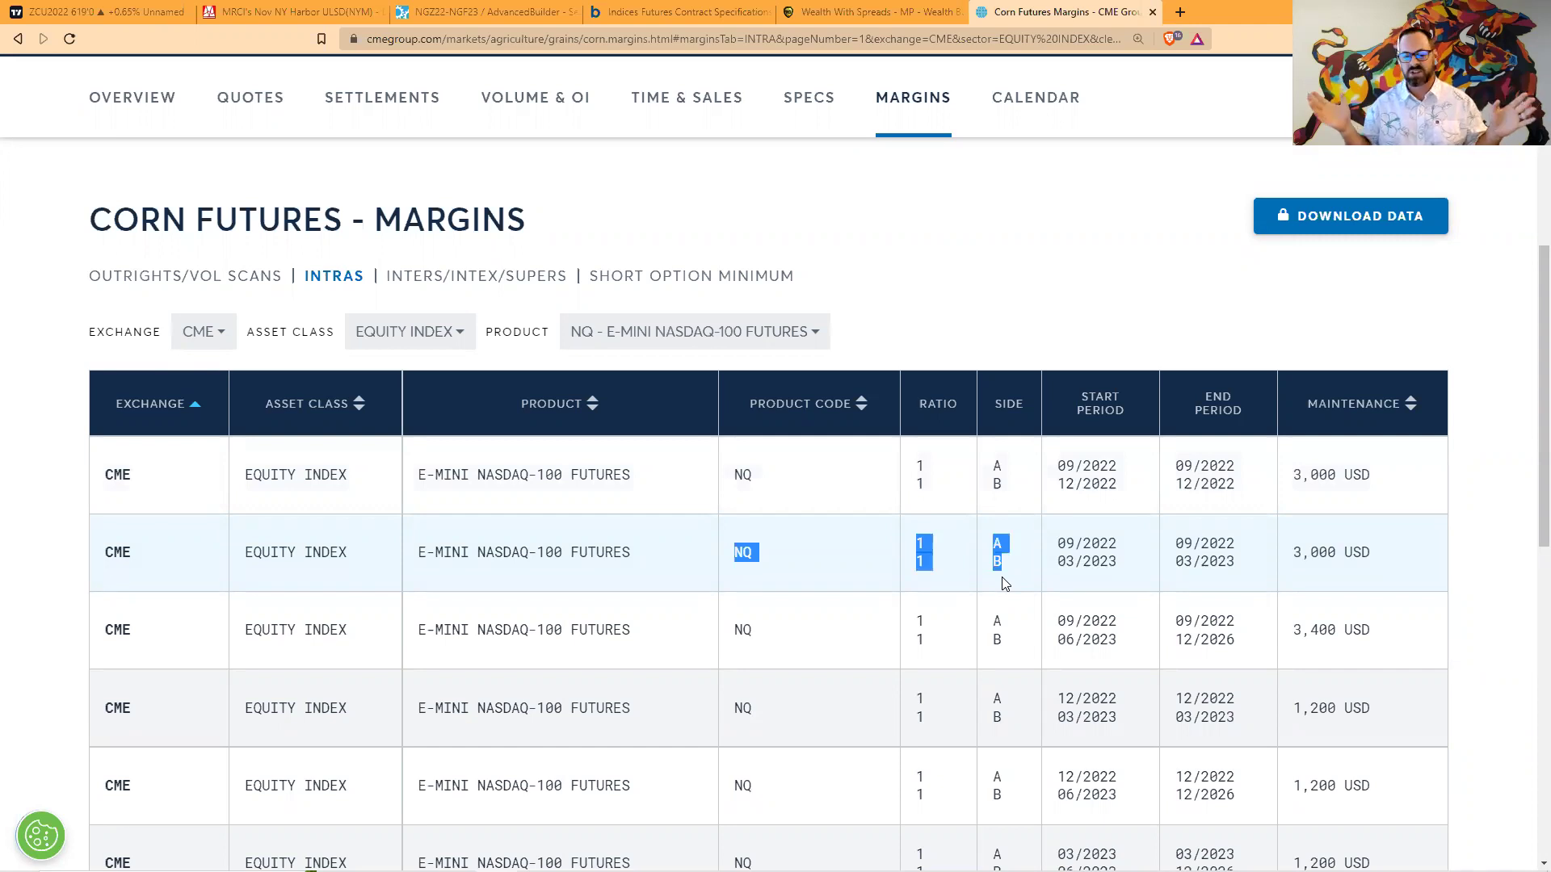
drag(1061, 540, 1239, 581)
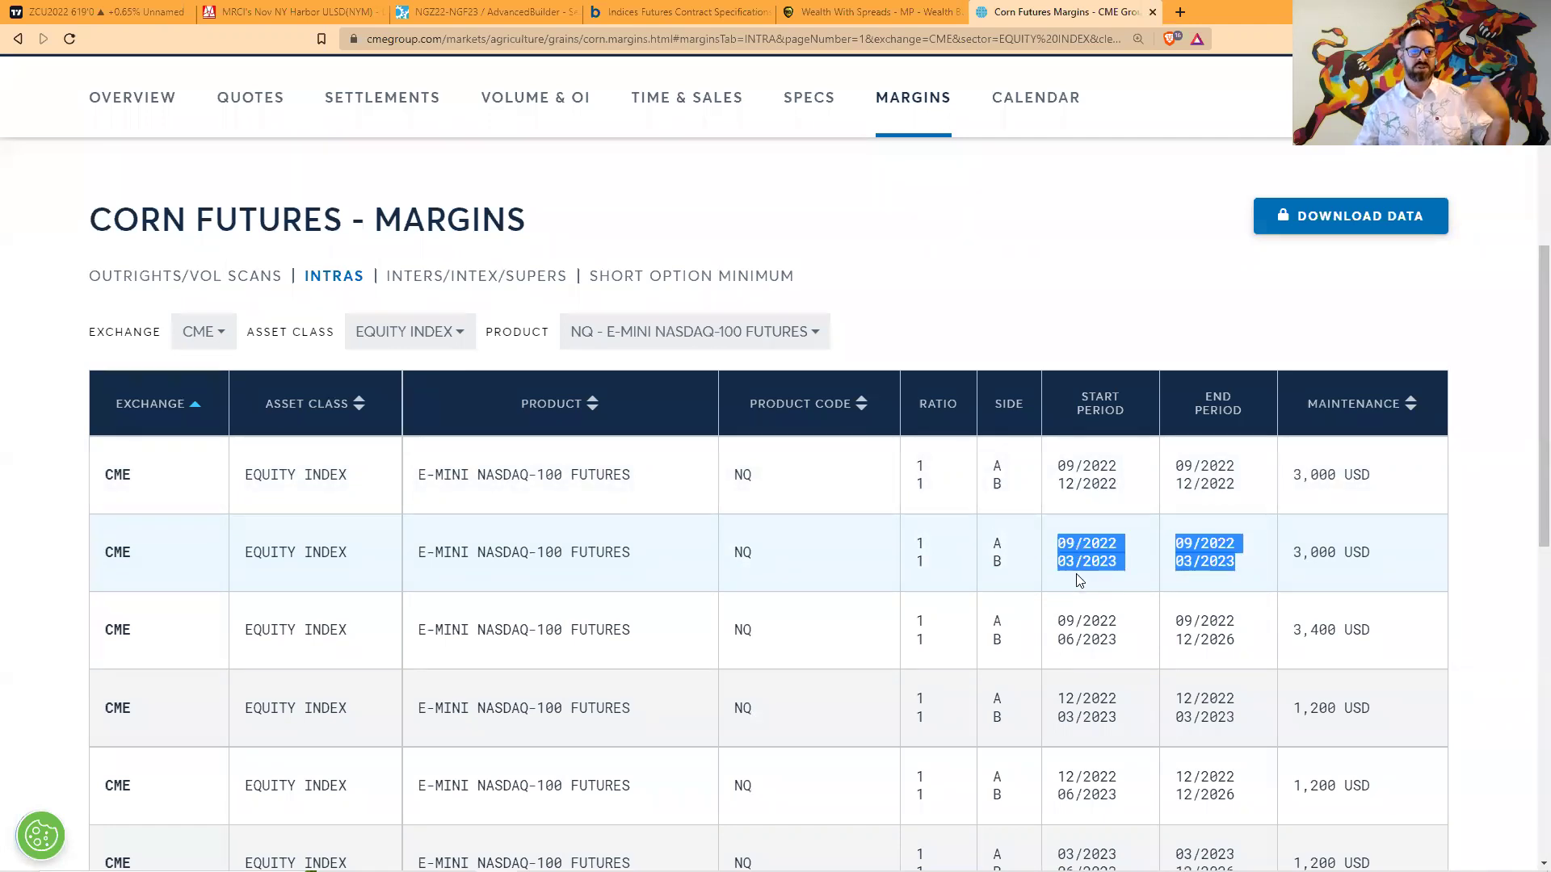
drag(1291, 557, 1393, 559)
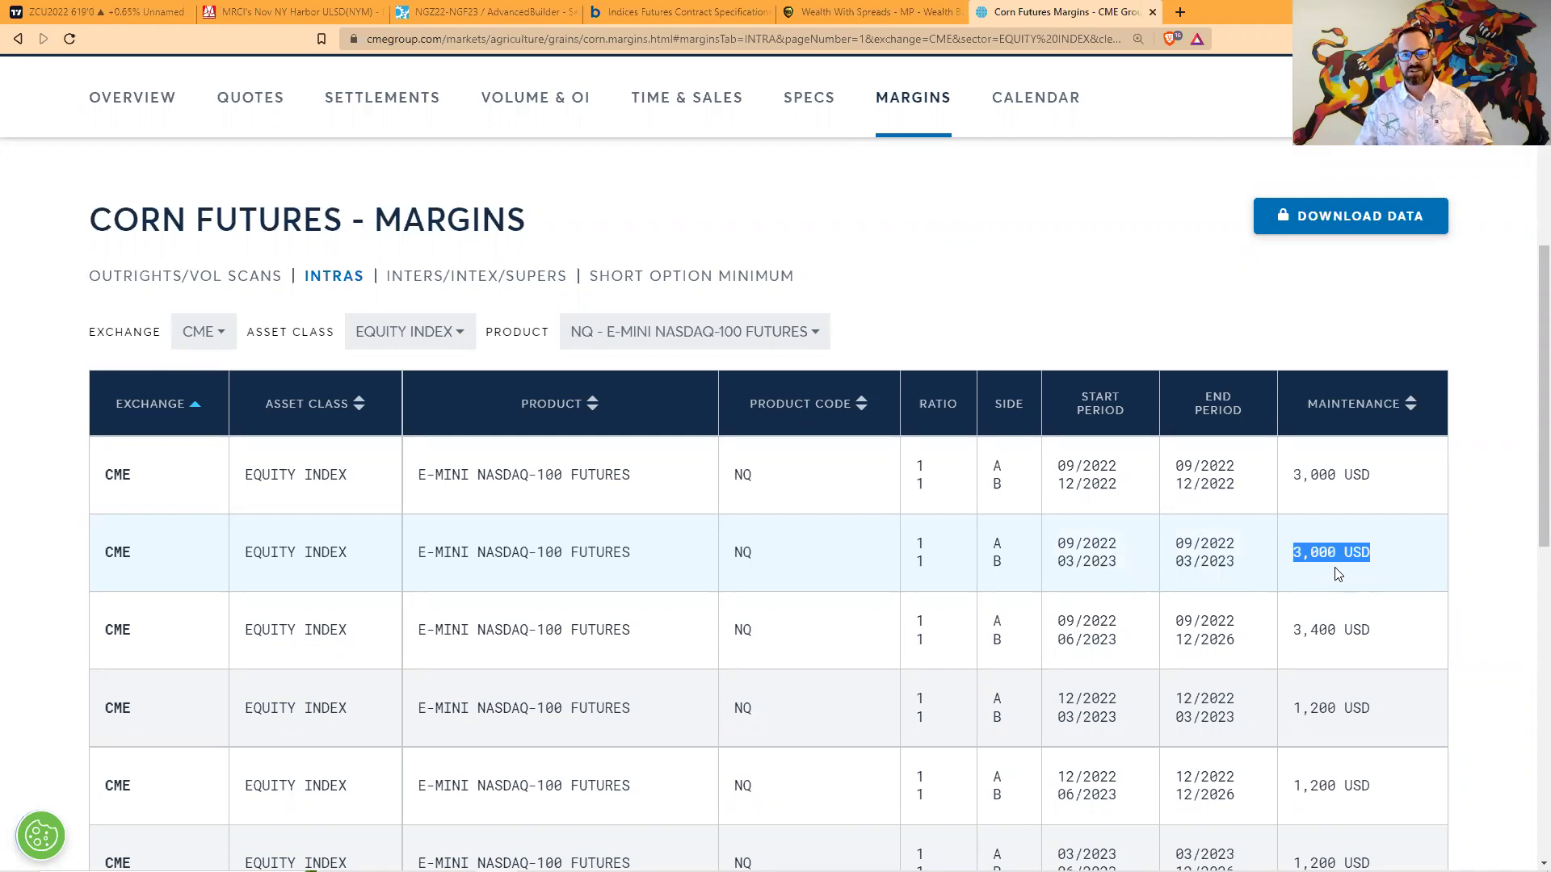
key(alt+Tab)
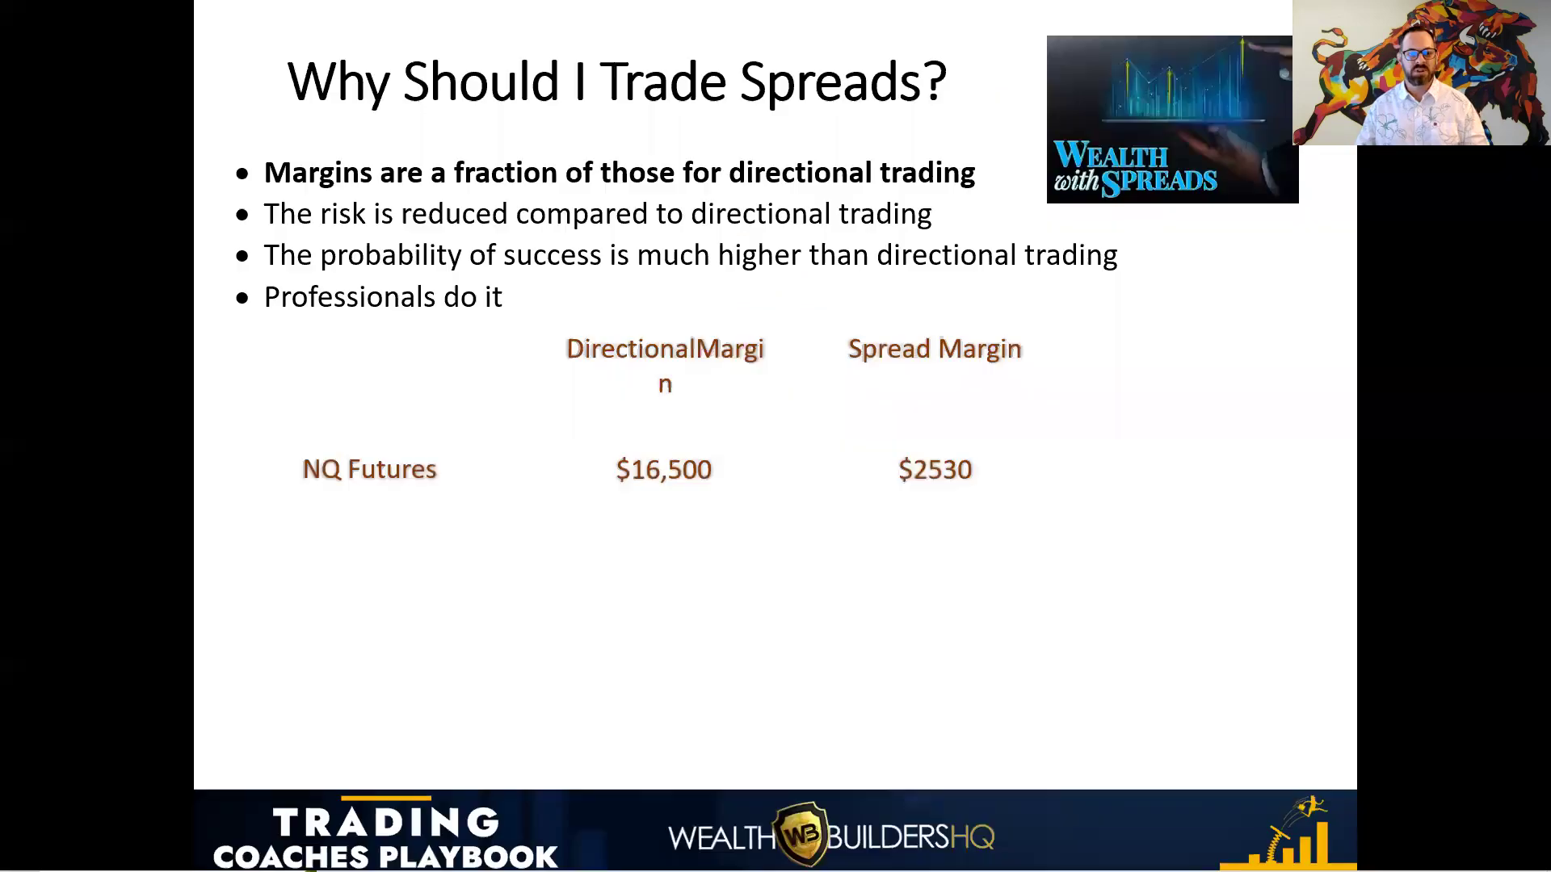
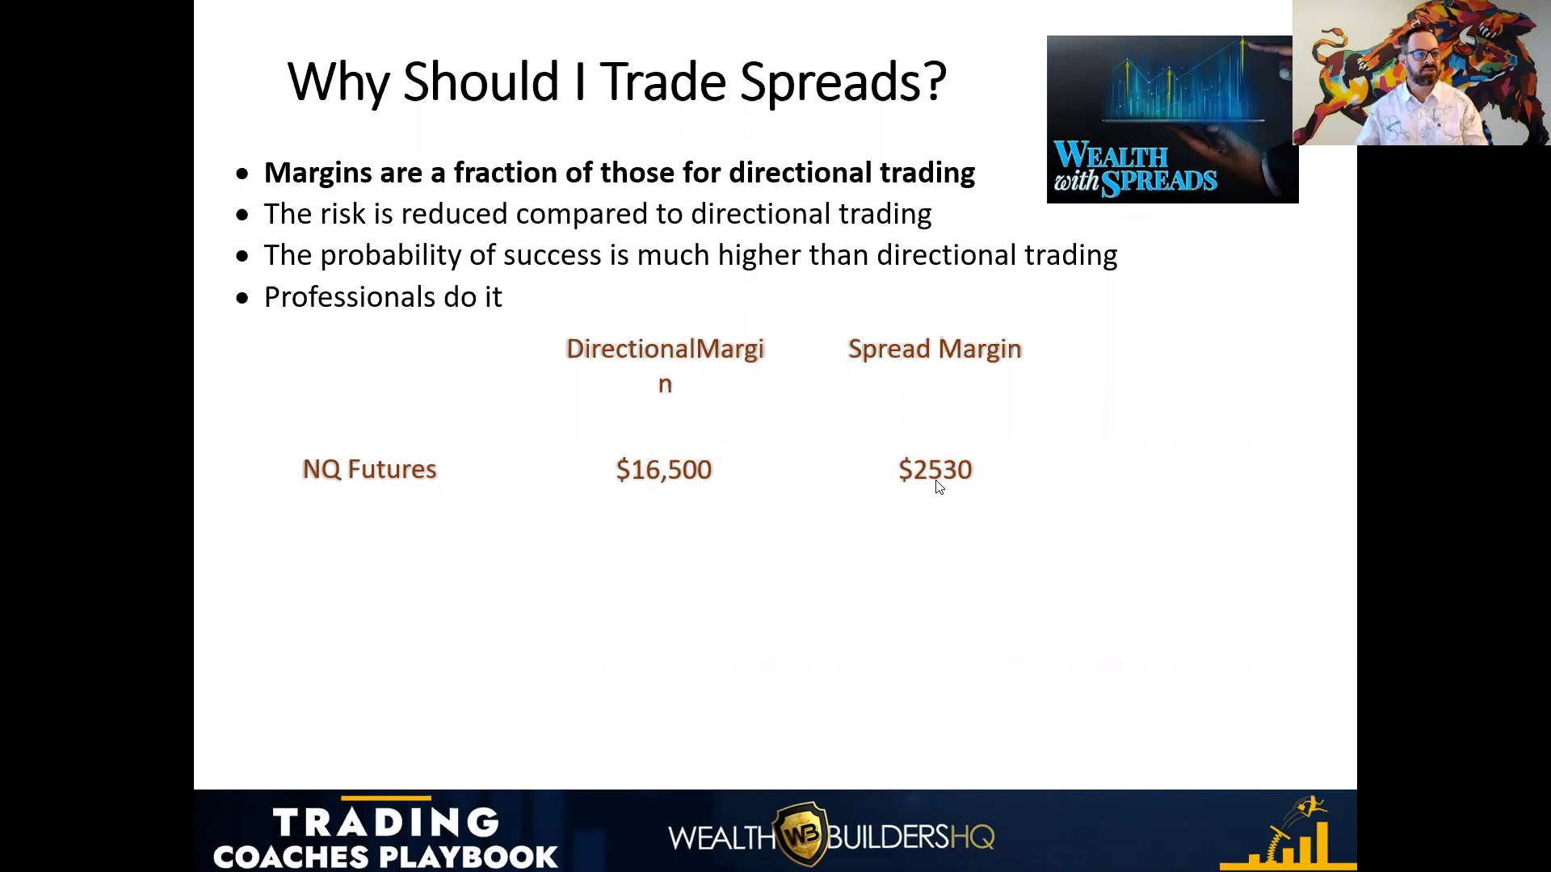
- Switch to the TradingView chart in the browser and change its main symbol to NQU2022
key(alt+Tab)
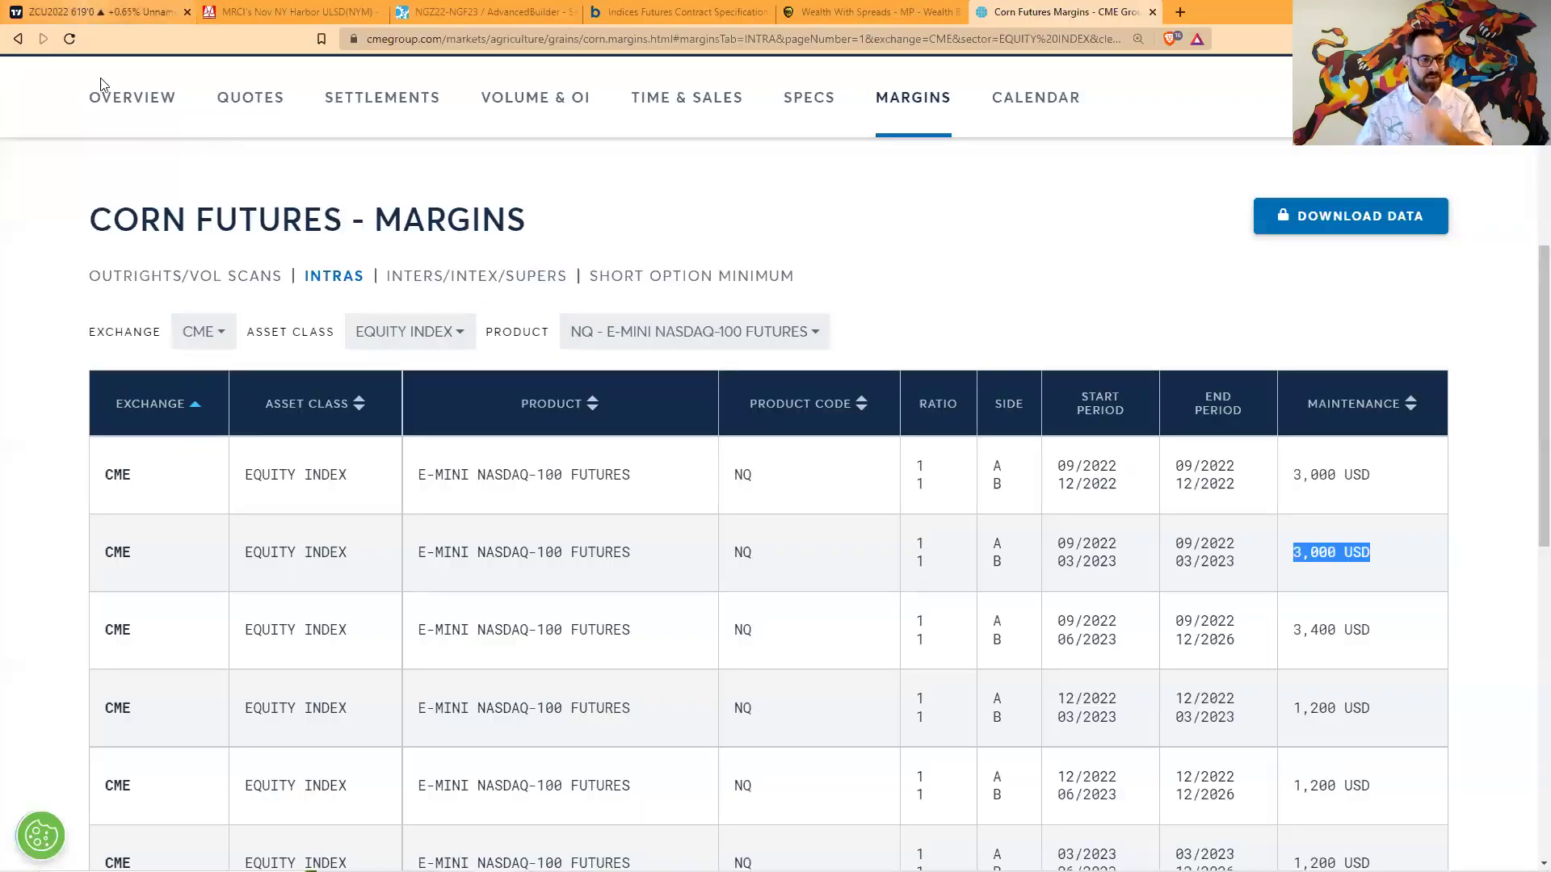
key(ctrl+1)
text(N)
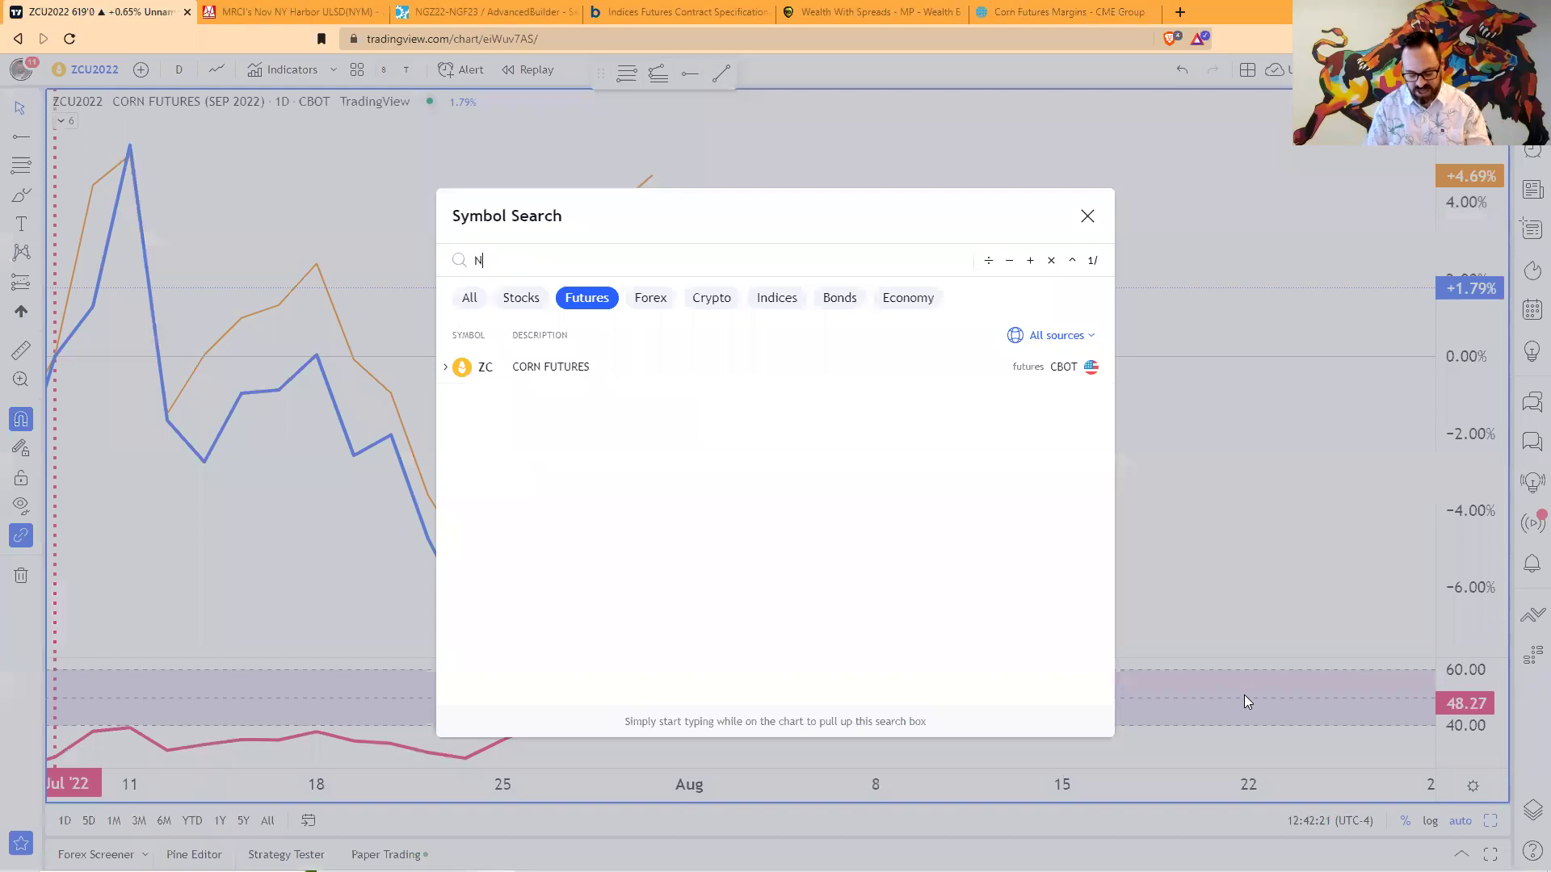
text(QU2022)
key(Return)
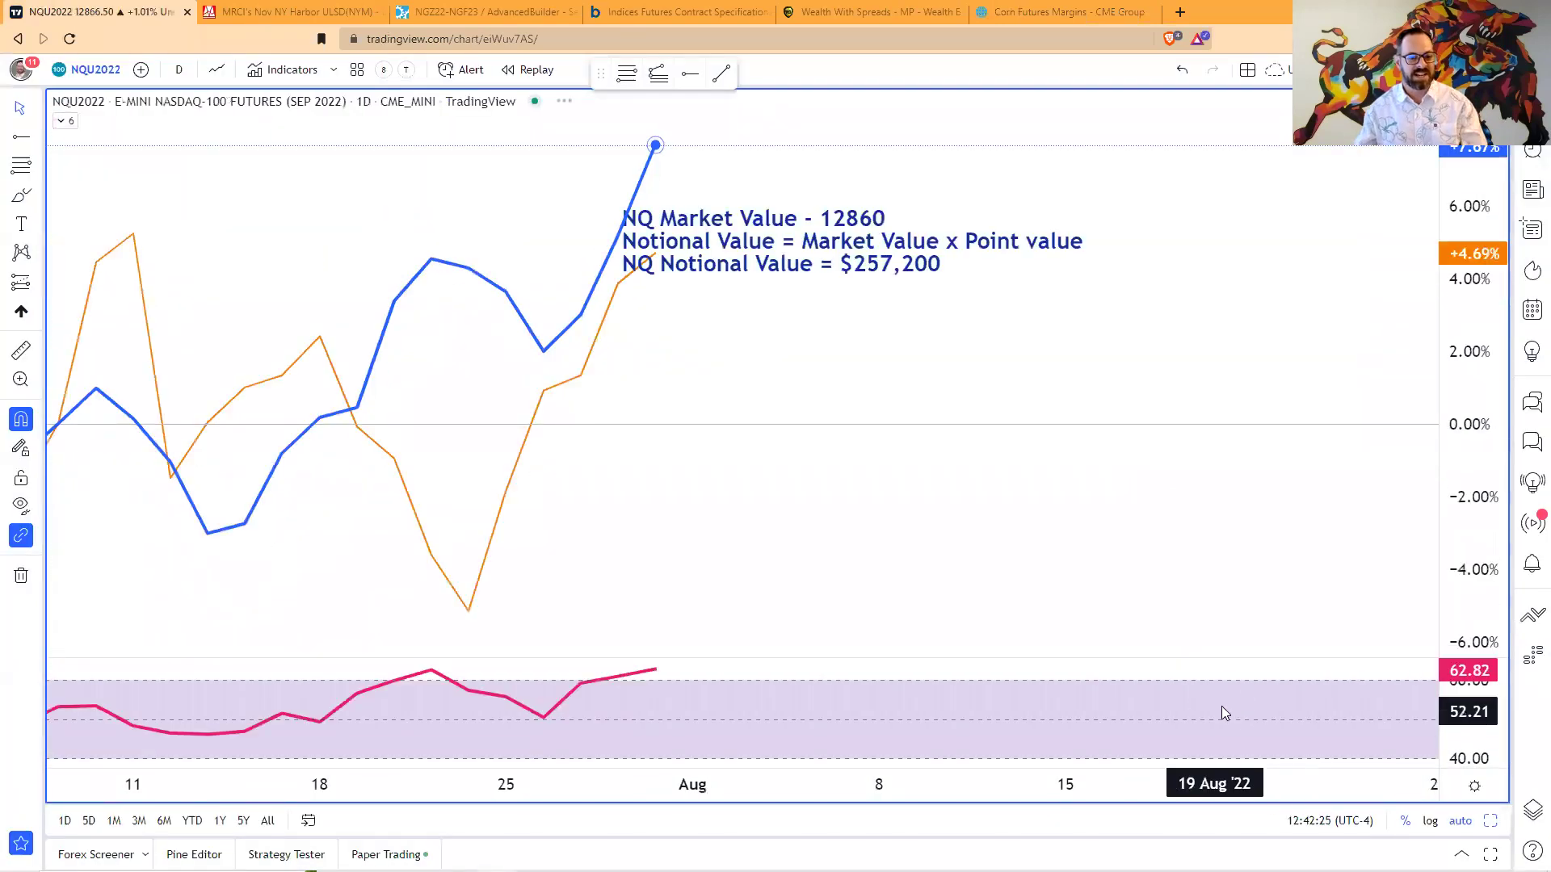
- Remove the ZCH2023 comparison line from the NQU2022 chart and bring the earlier July prices into view
right_click(564, 390)
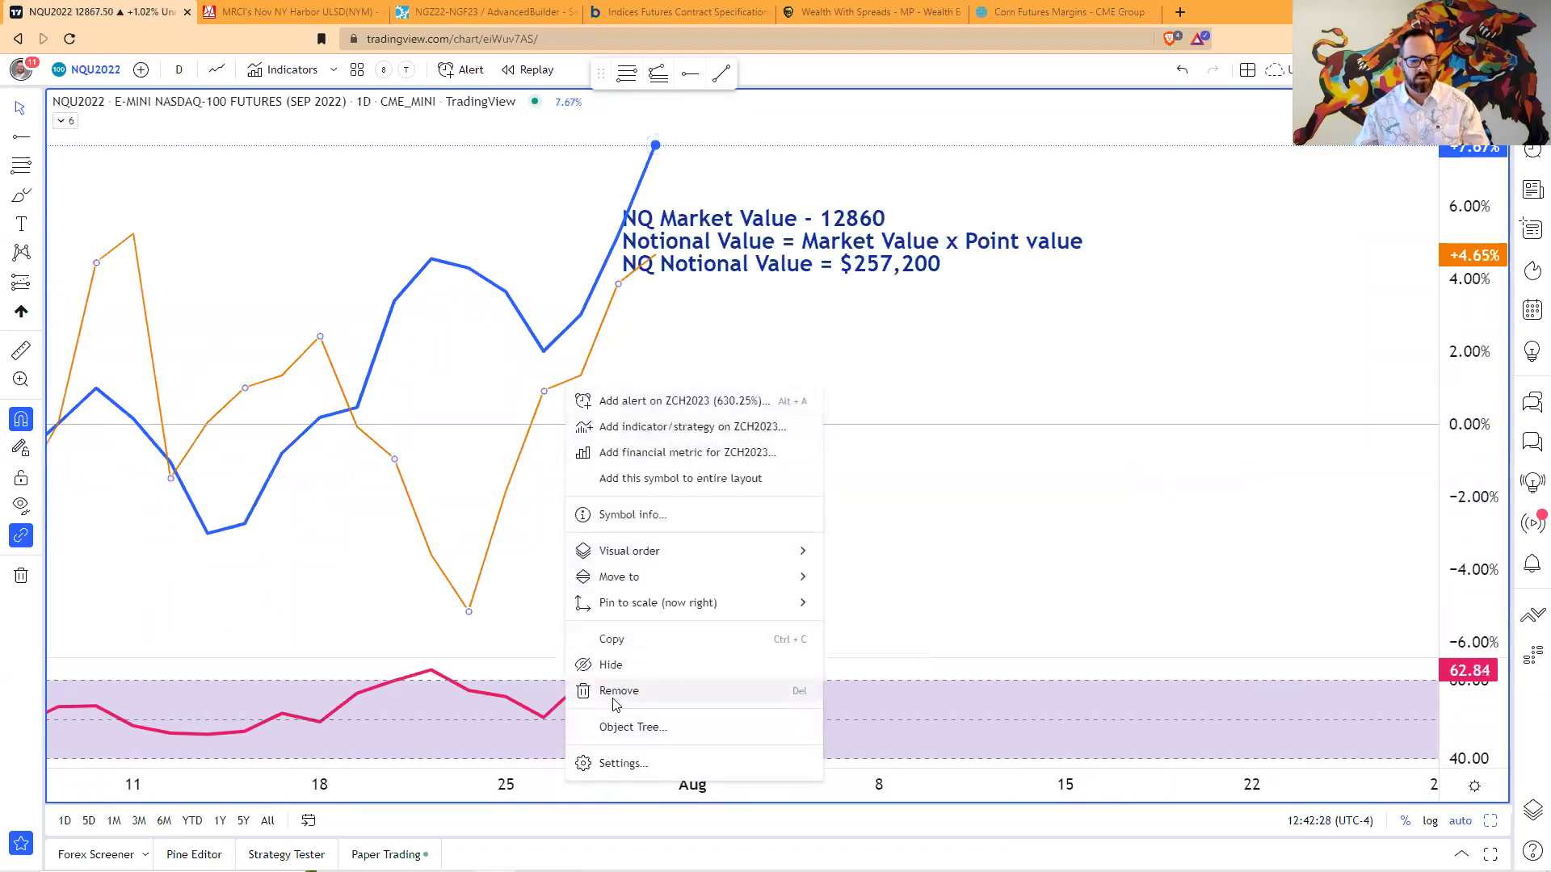
key(Delete)
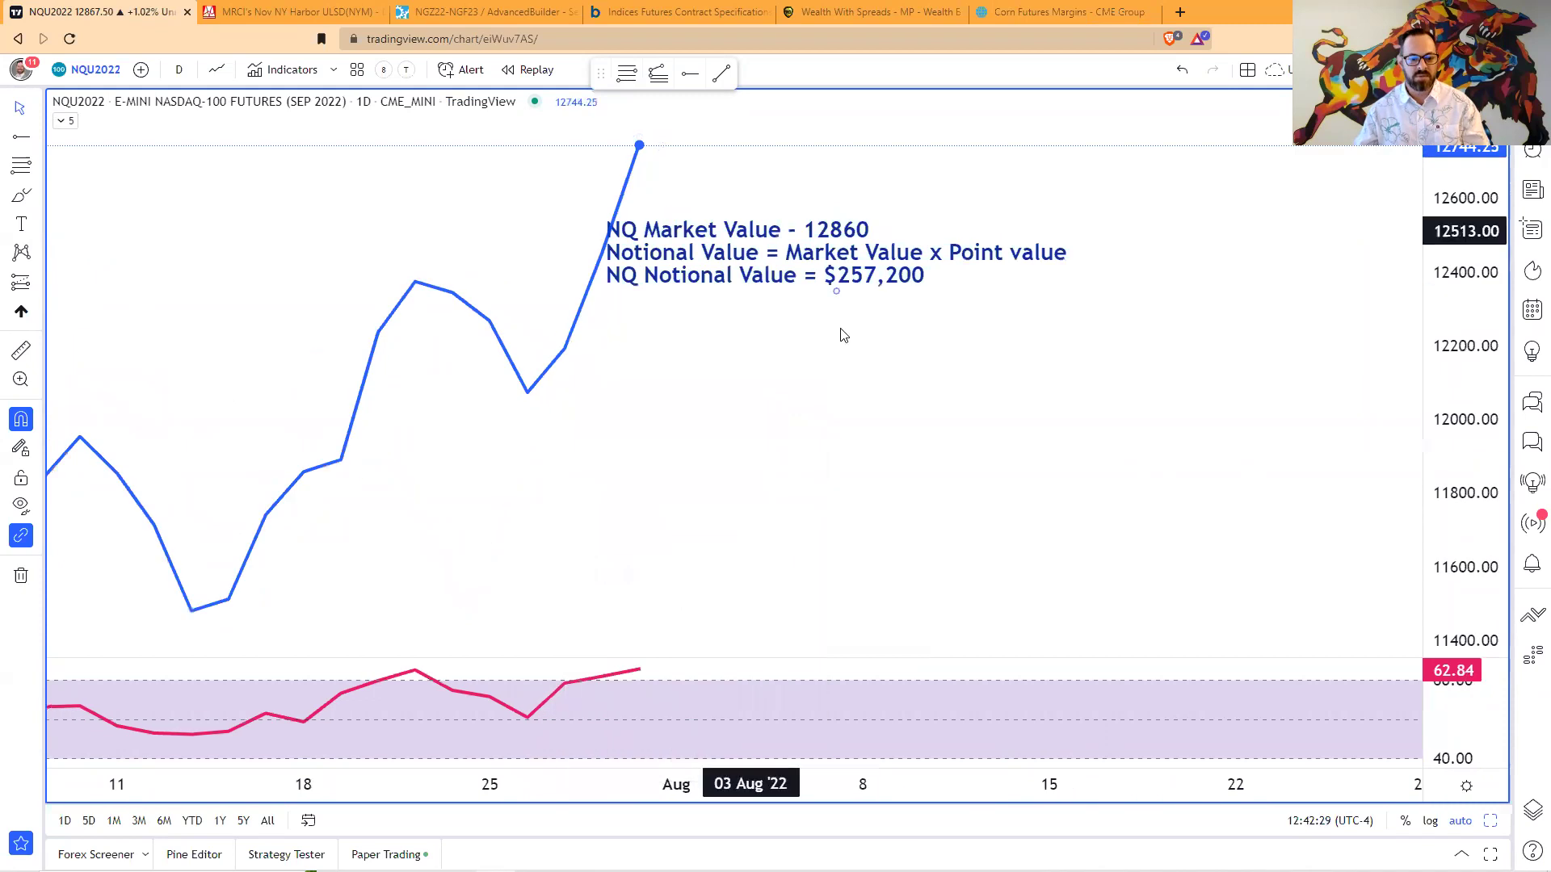
scroll(884, 559, left, 10)
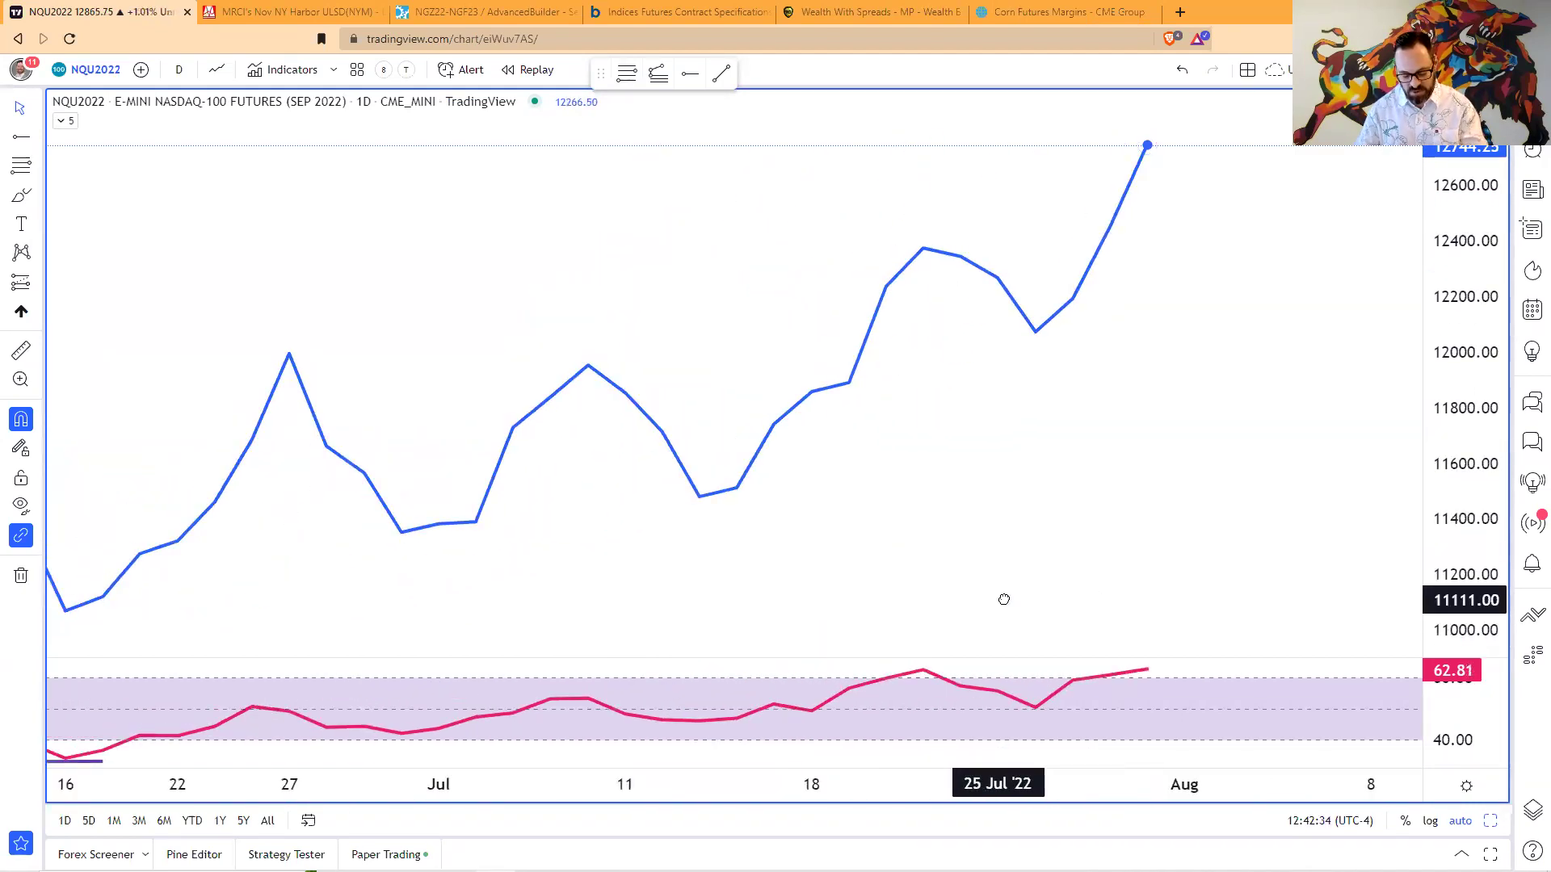
- Set the NQU2022 chart interval to 5 minutes and show the 29 Jul '22 session from 09:30
text(5m)
key(Return)
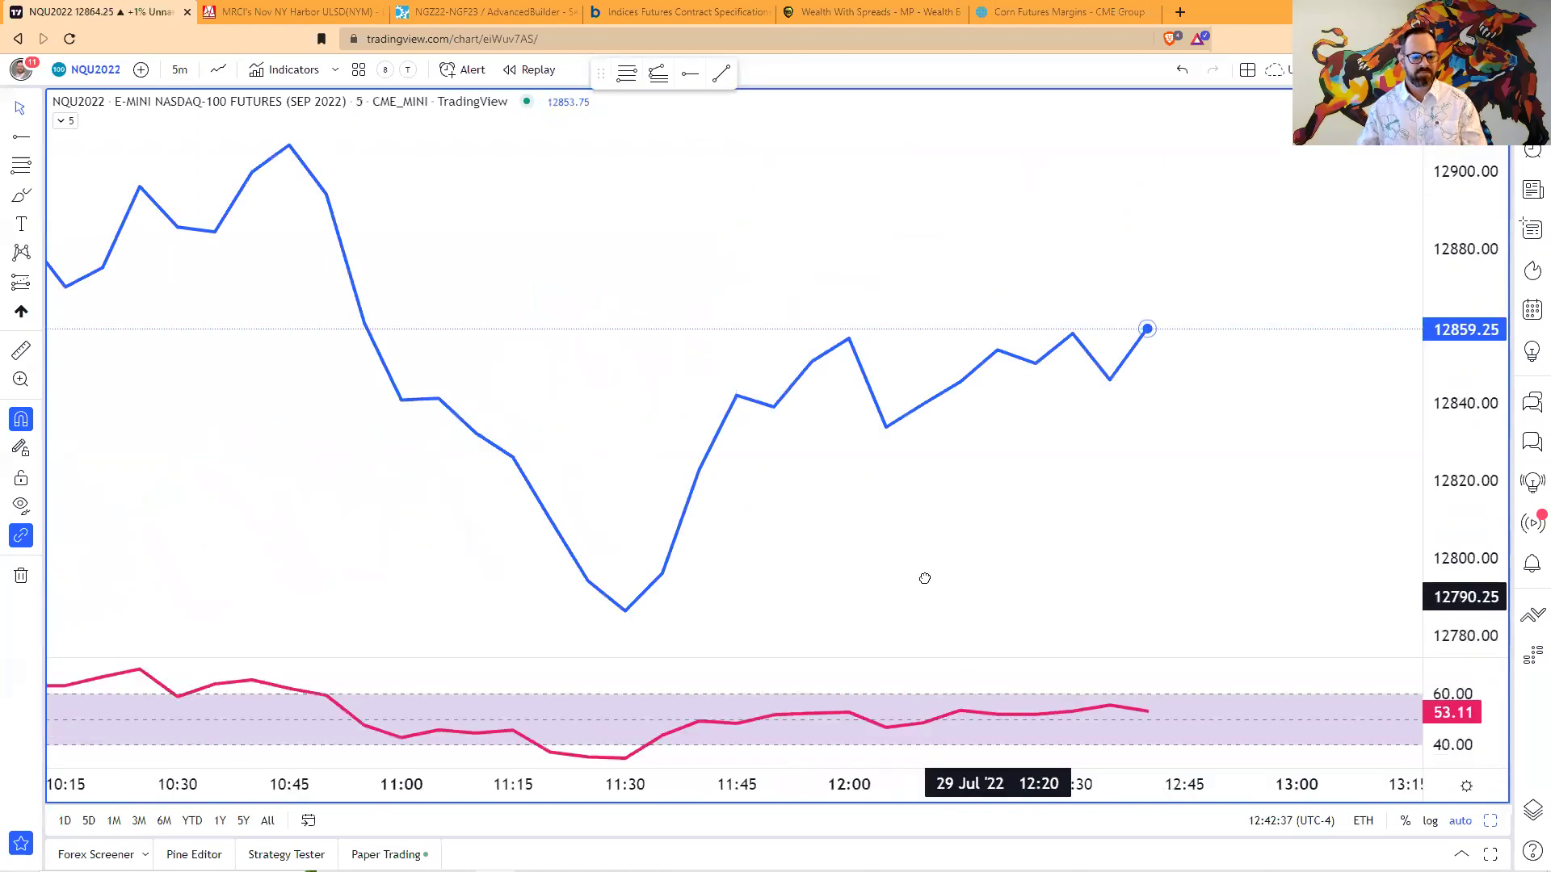
scroll(242, 444, down, 2)
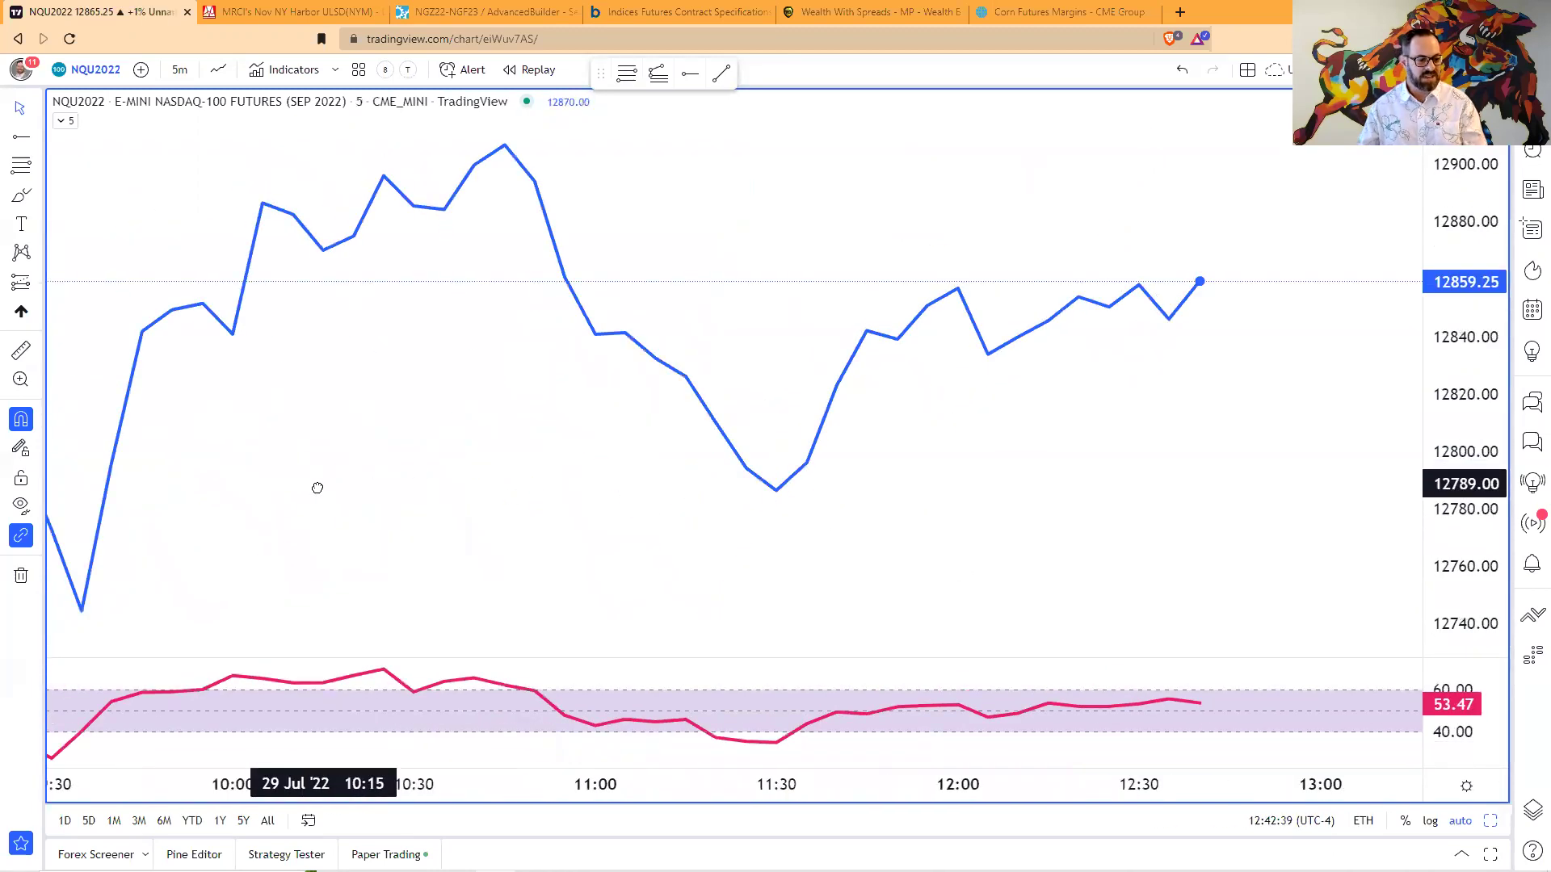
scroll(318, 488, down, 1)
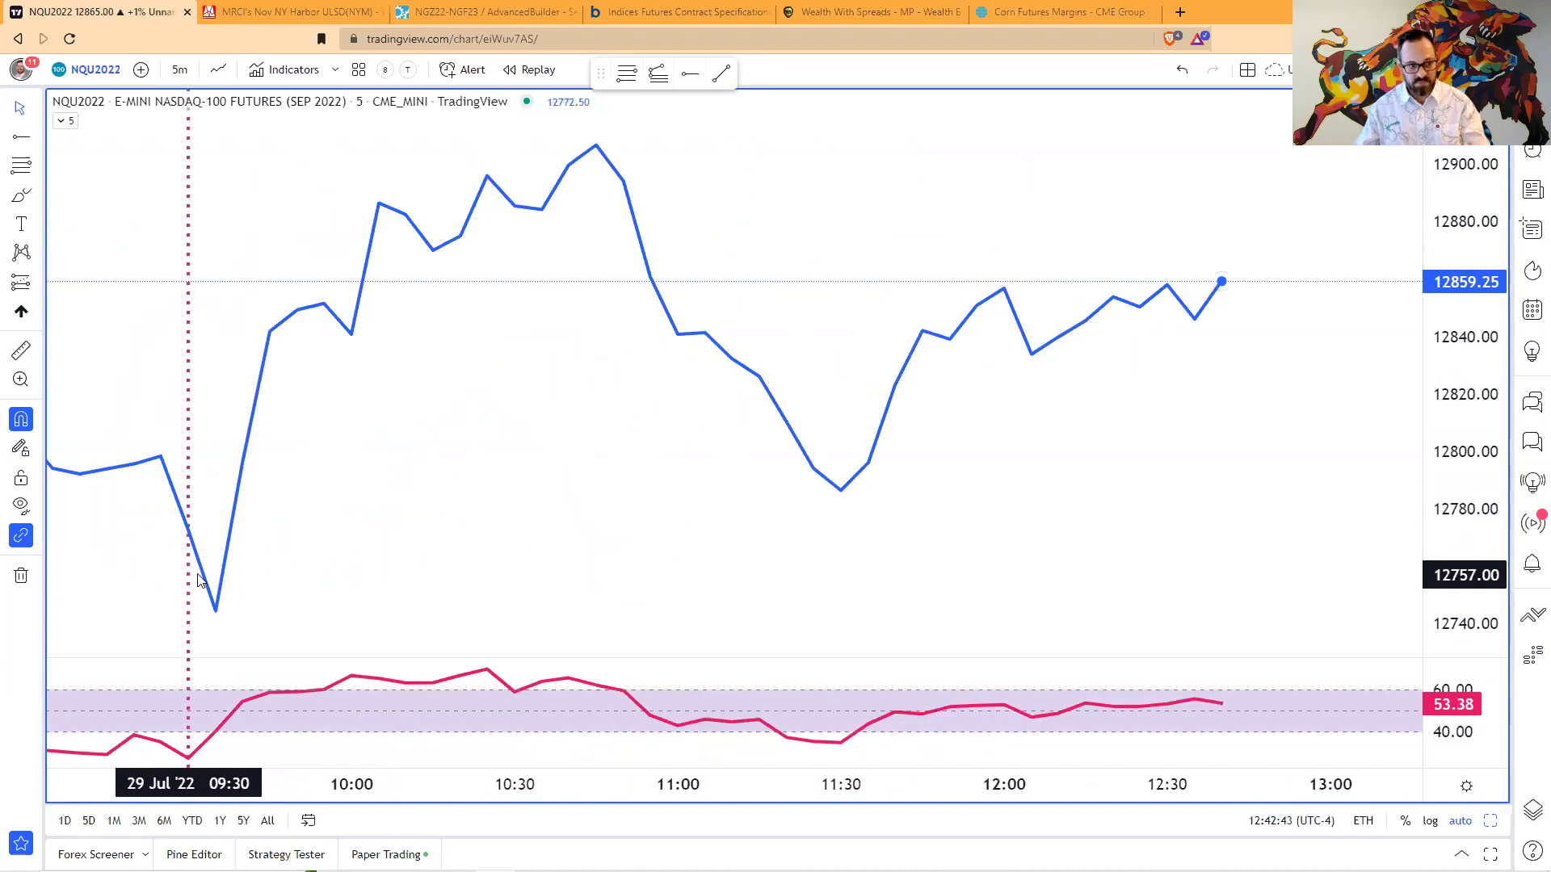
drag(589, 502, 451, 475)
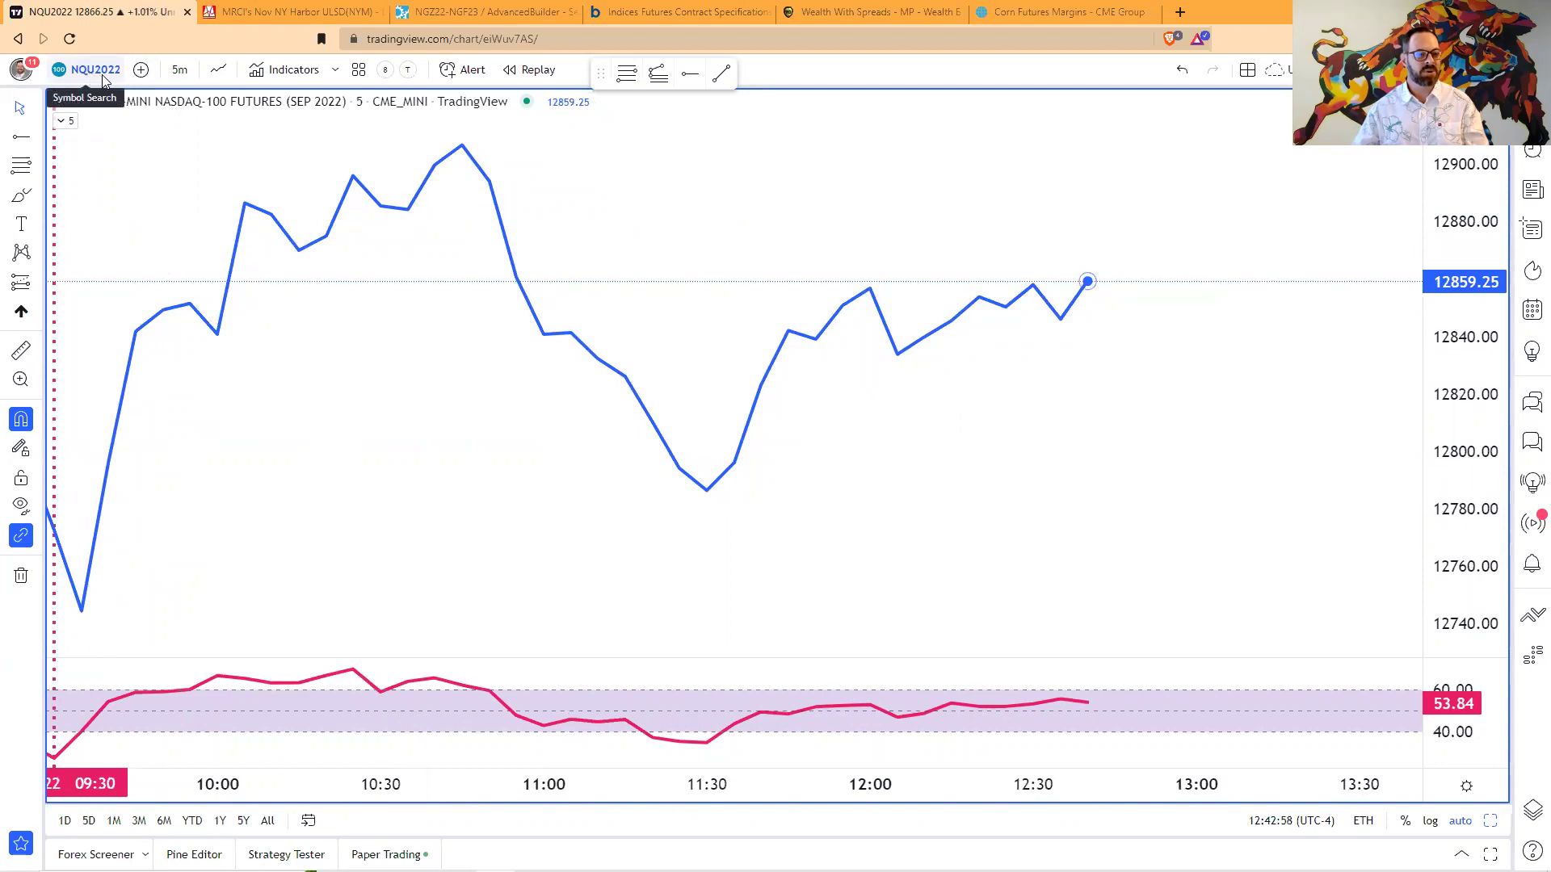
- Add NQH2023 to the NQU2022 chart as a comparison symbol
click(141, 69)
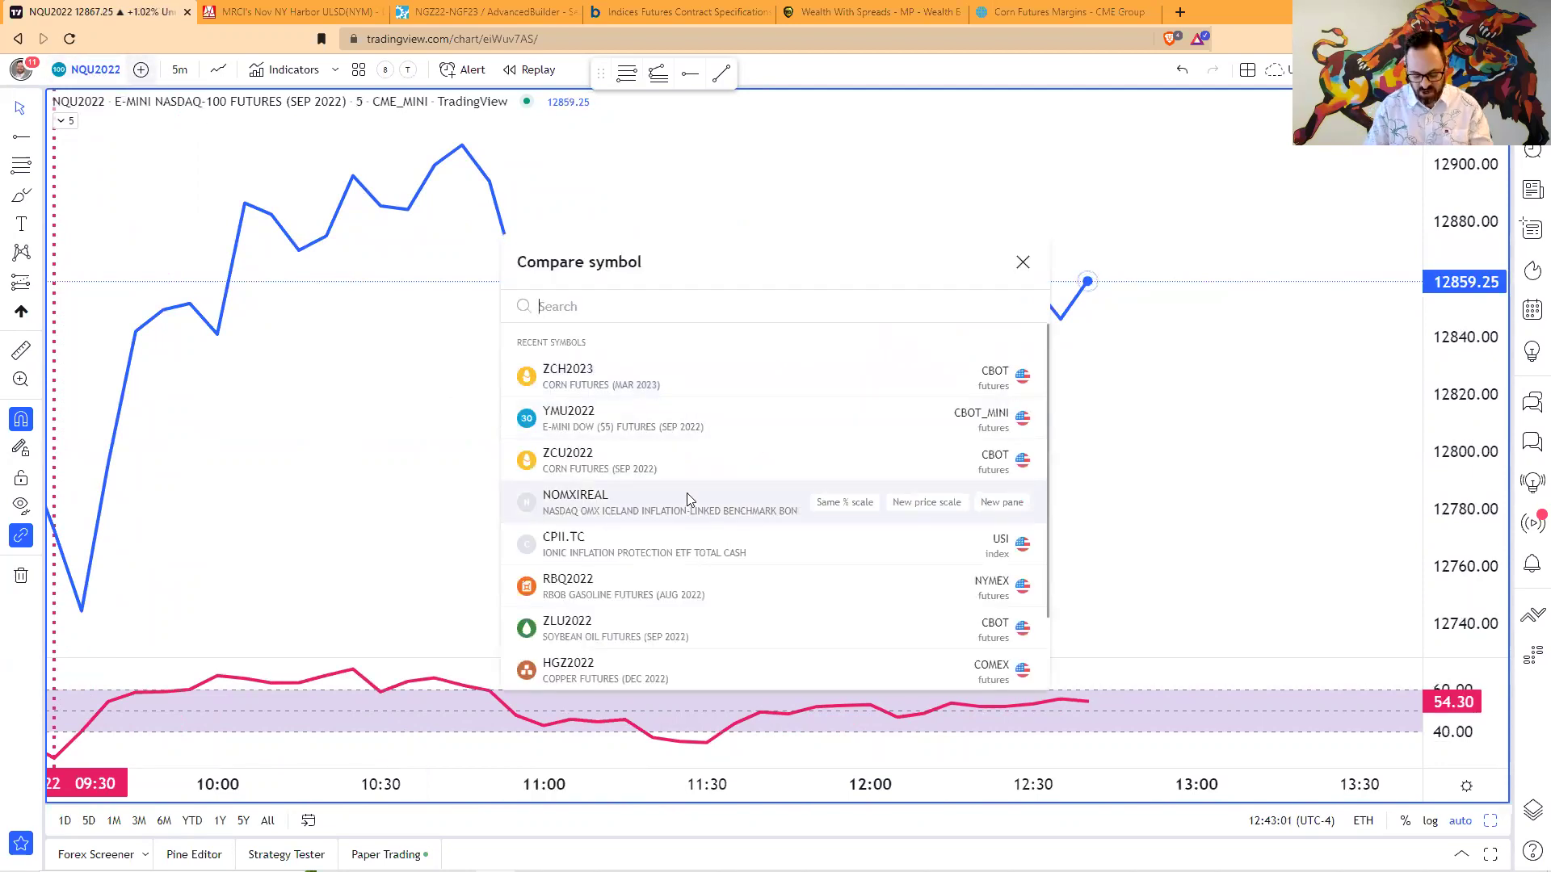
text(NQH2023)
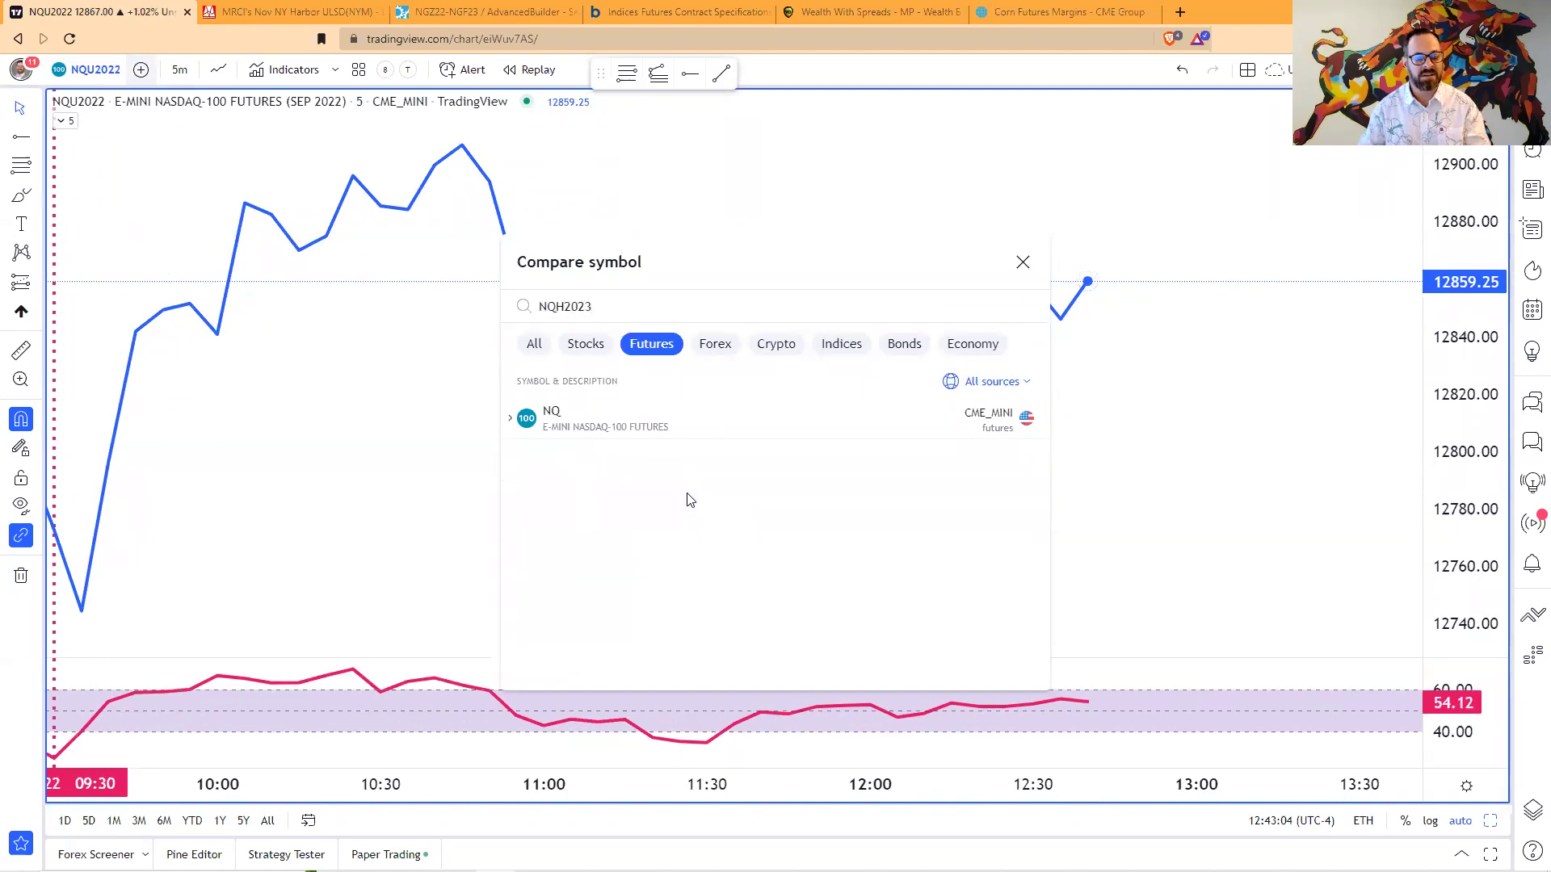
key(Return)
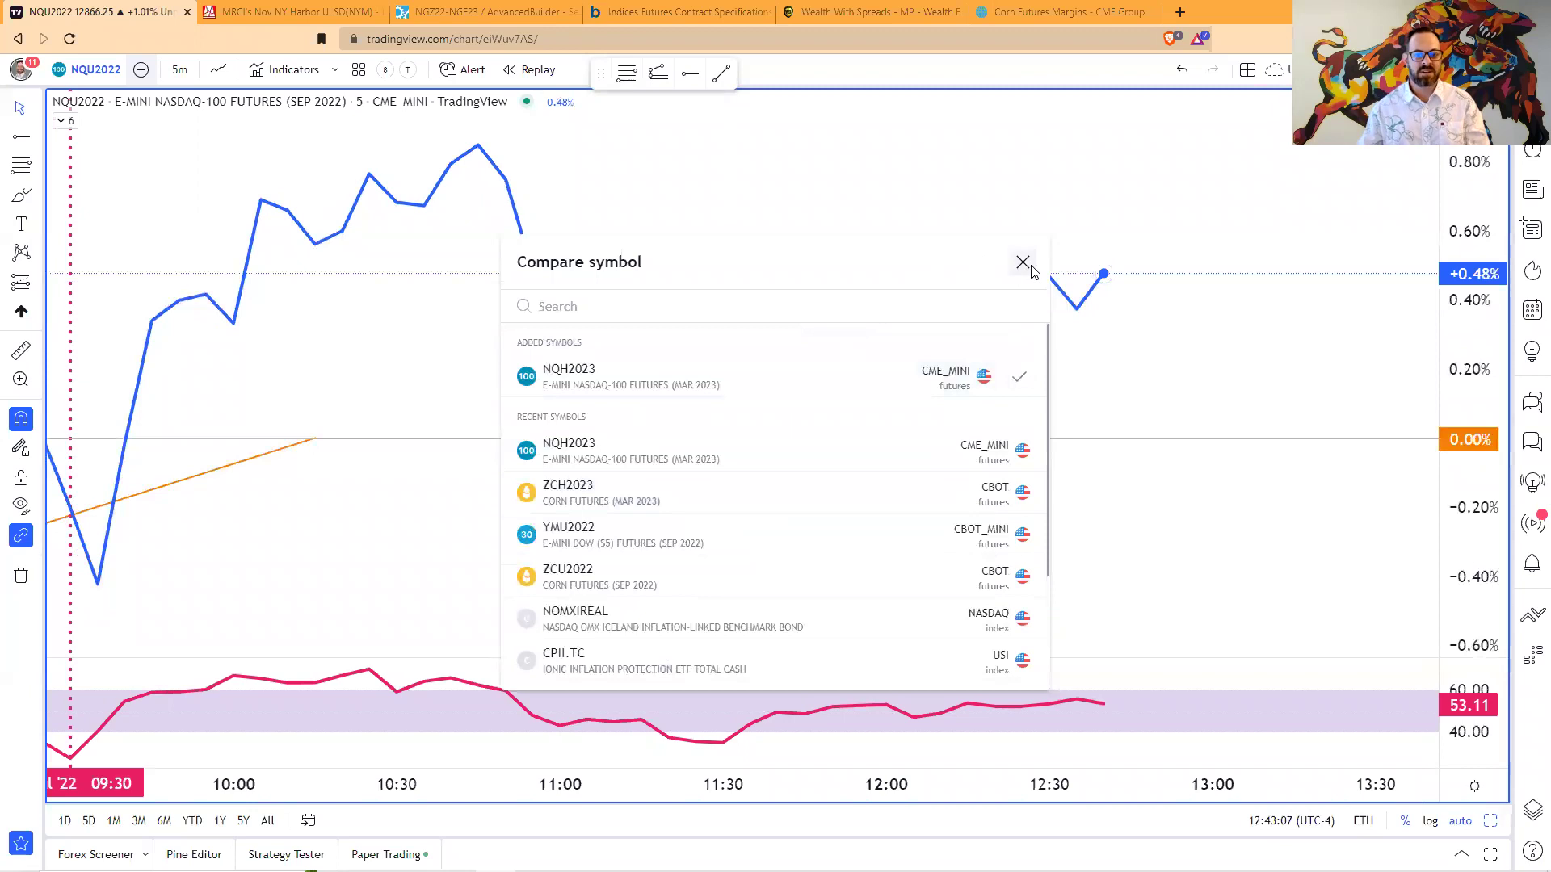
click(1023, 263)
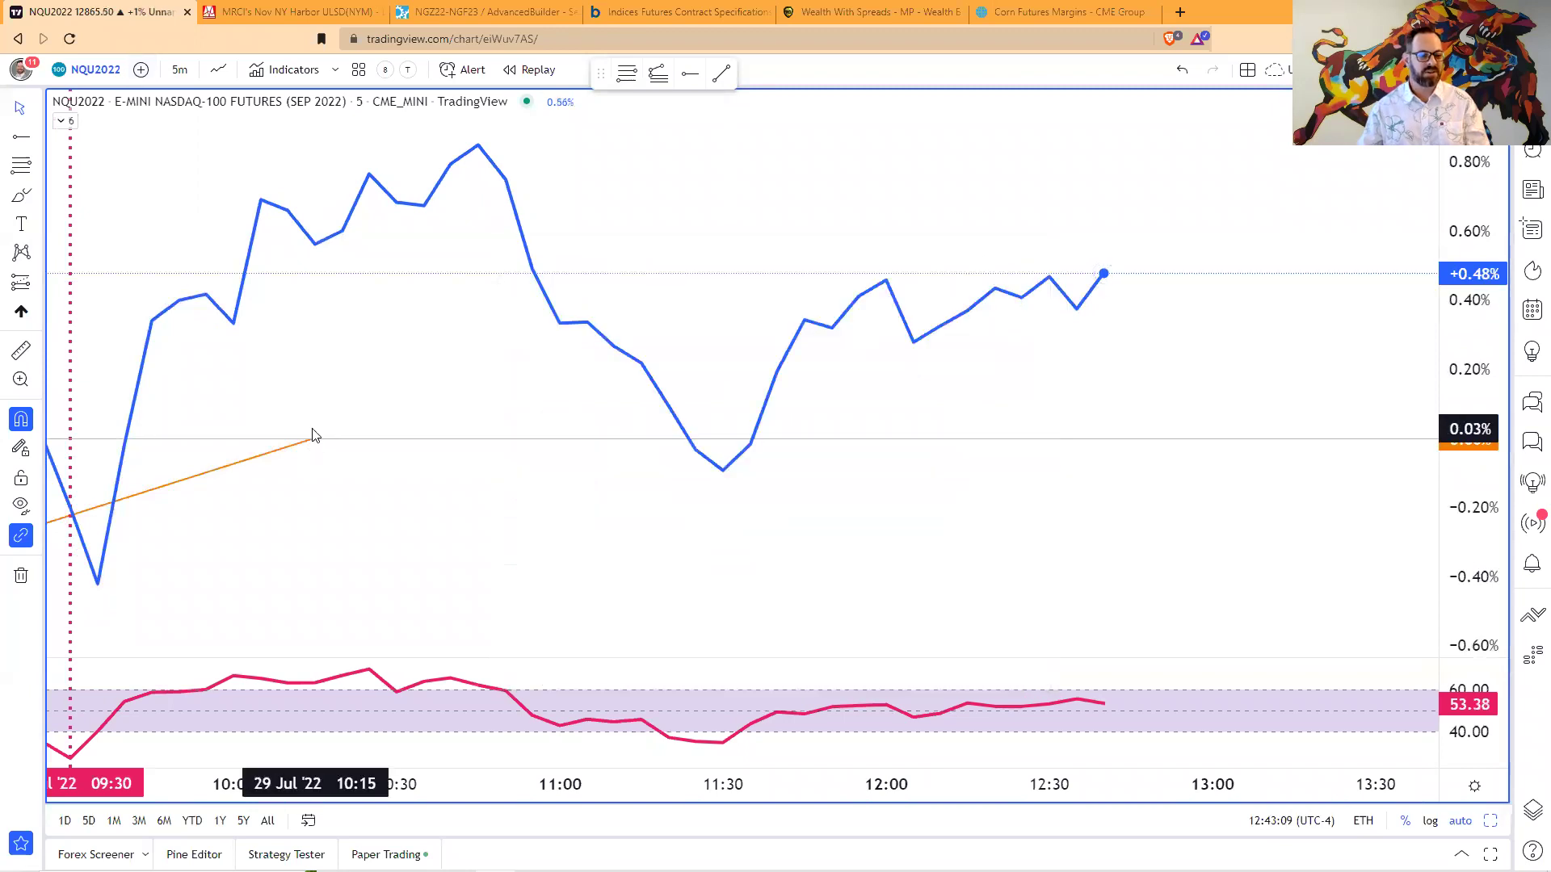
- Change the comparison line's symbol from NQH2023 to NQZ2022 and apply it to examine both contracts from the 09:30 open
right_click(219, 477)
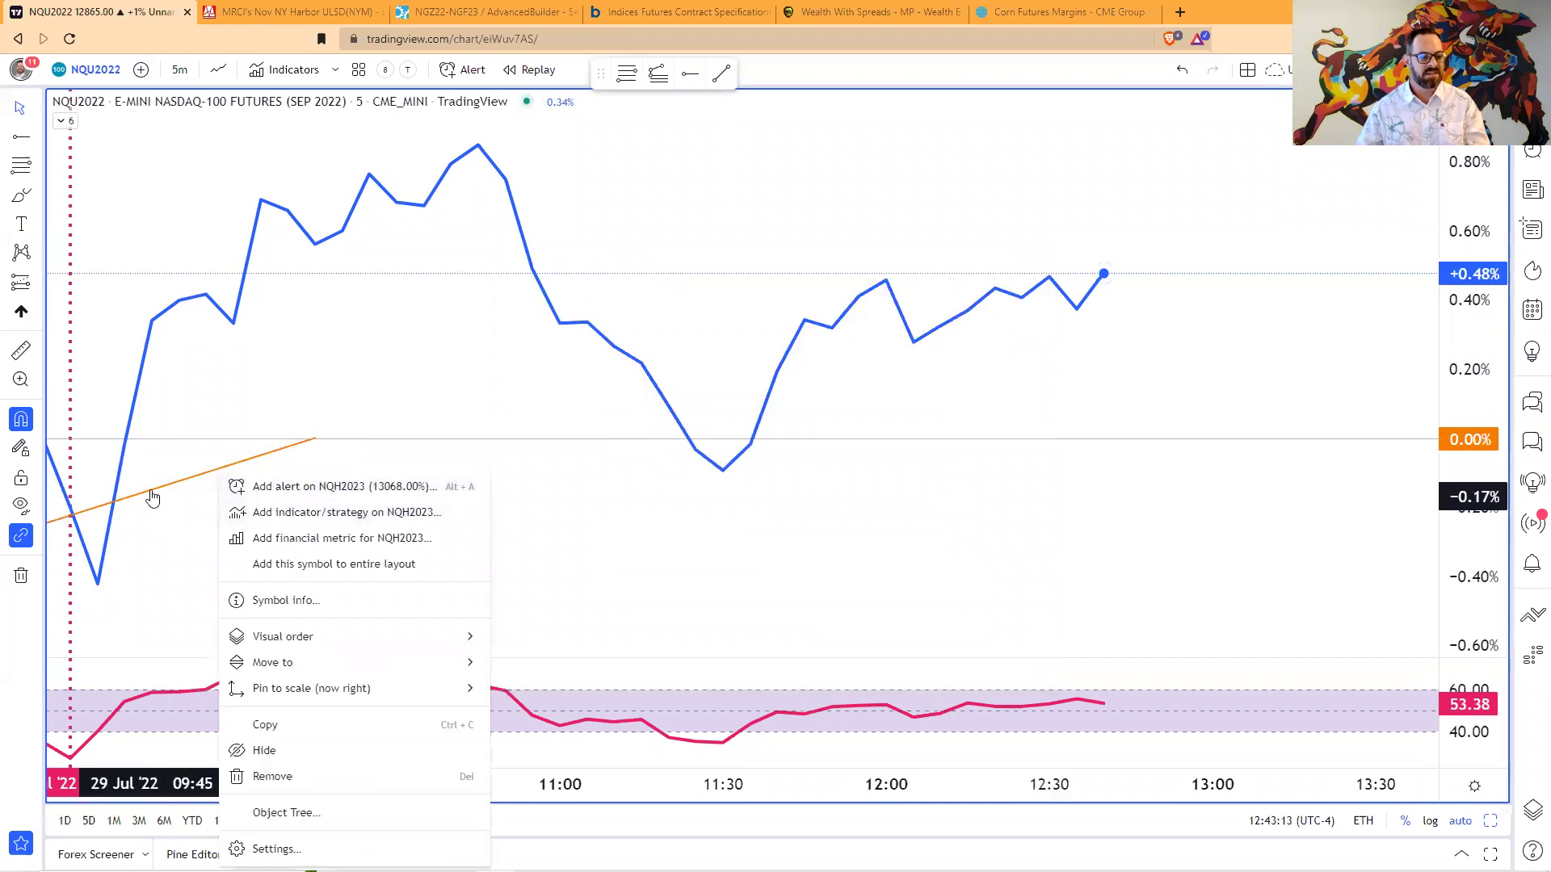
click(152, 495)
double_click(215, 470)
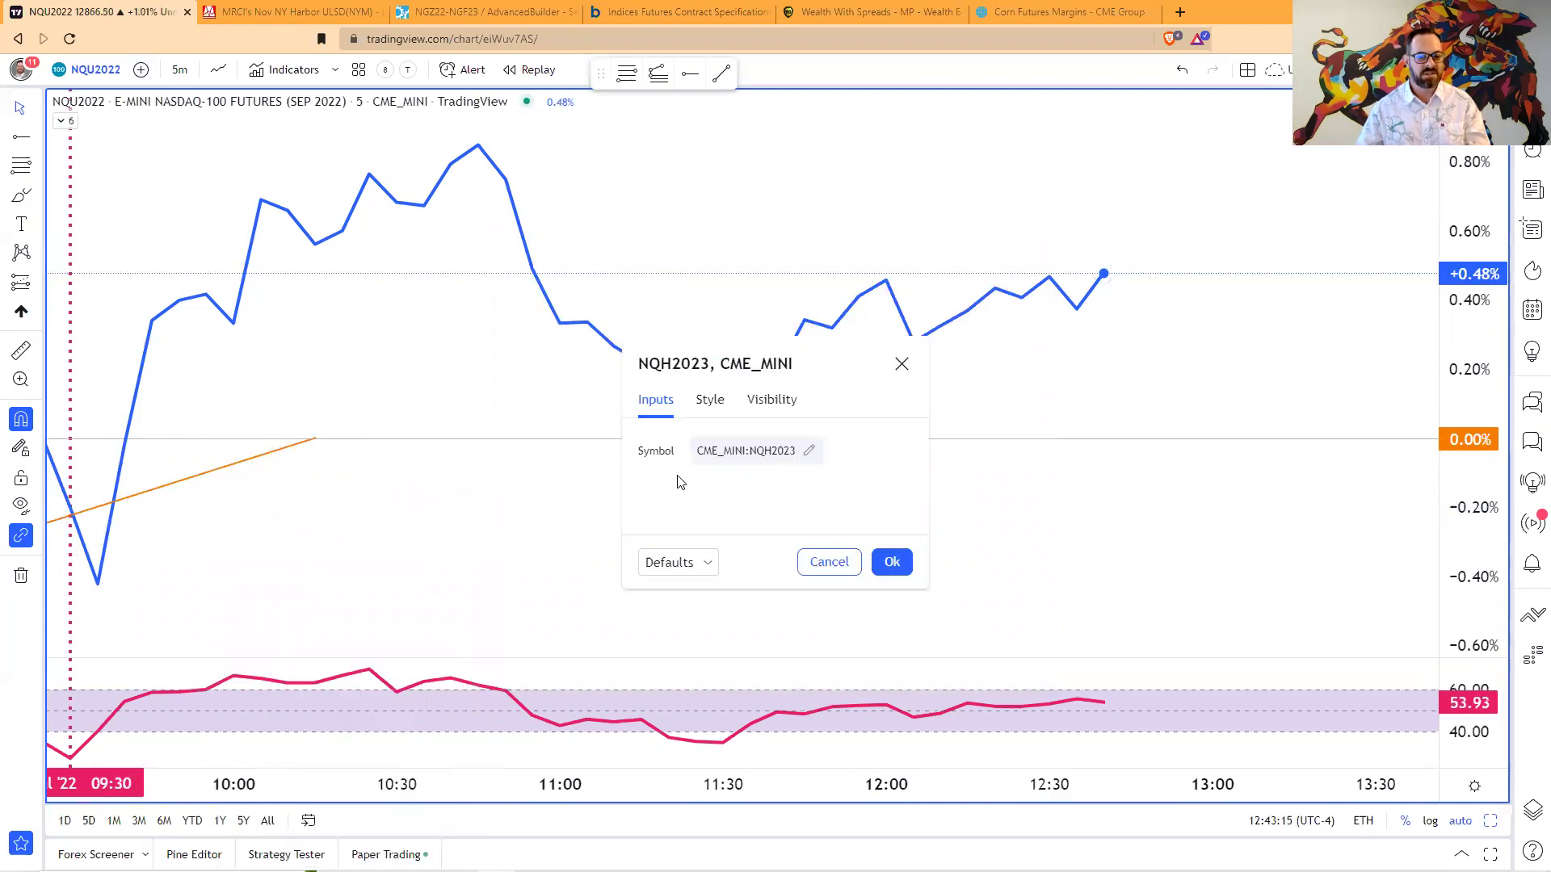
click(811, 451)
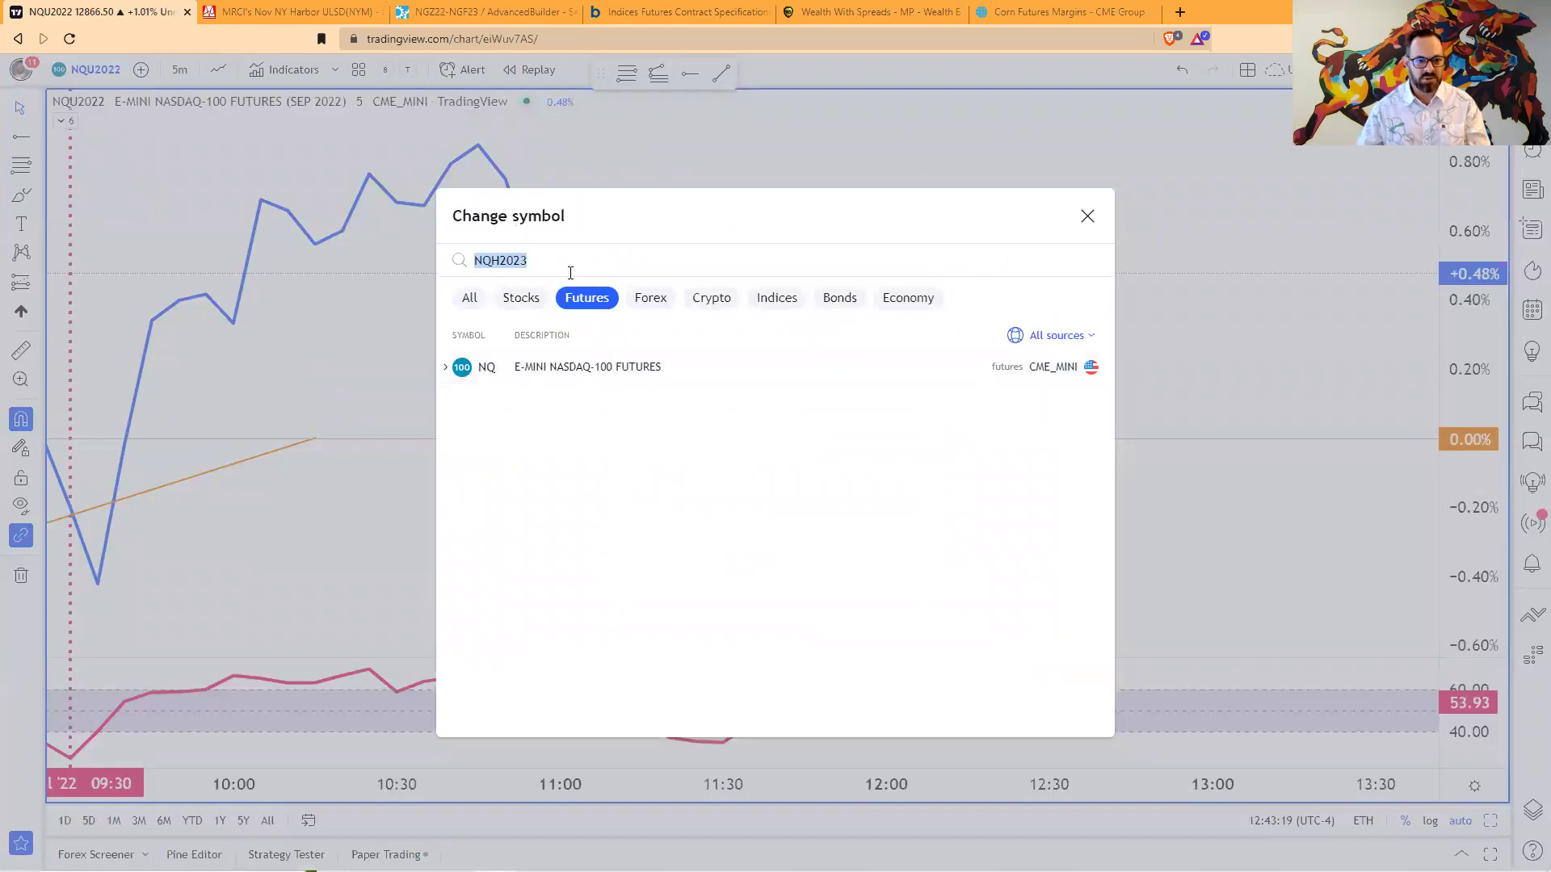
key(BackSpace)
text(NQZ2022)
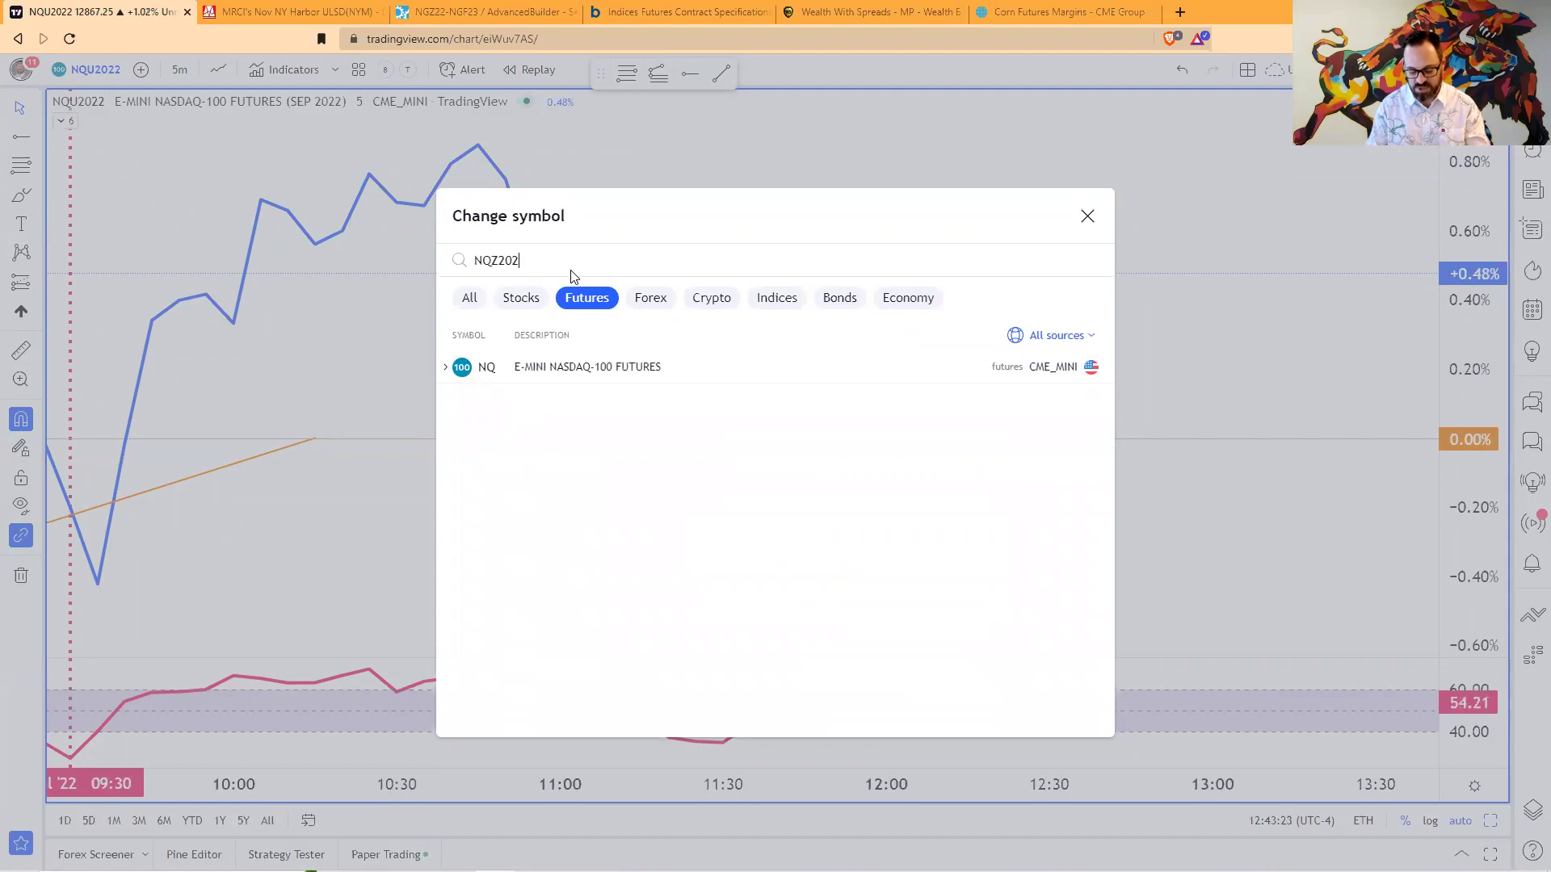
key(Return)
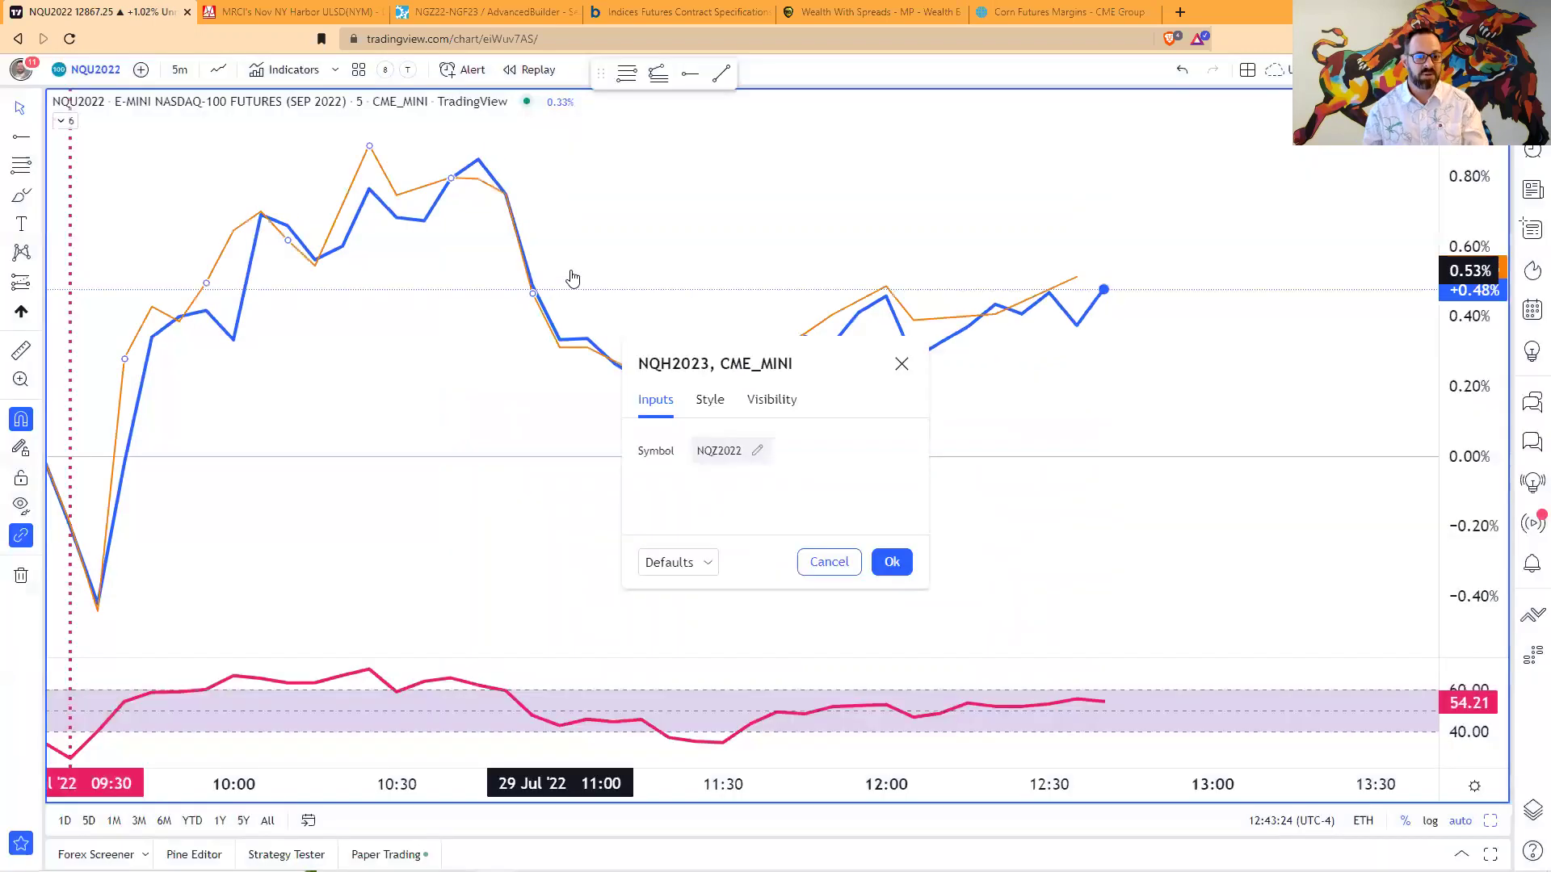
click(892, 561)
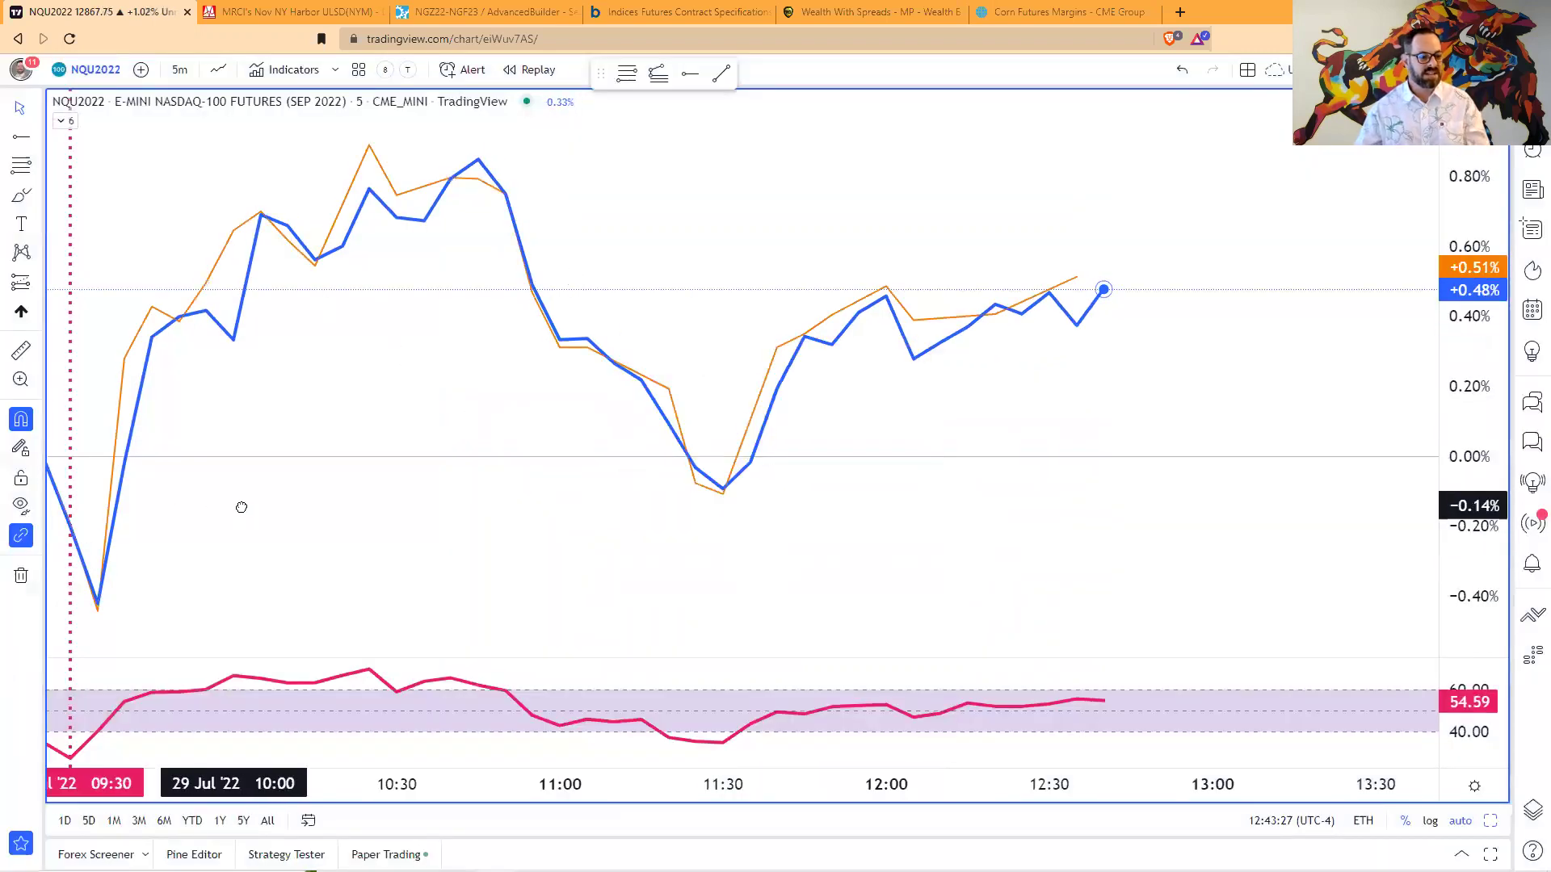
drag(242, 510, 218, 512)
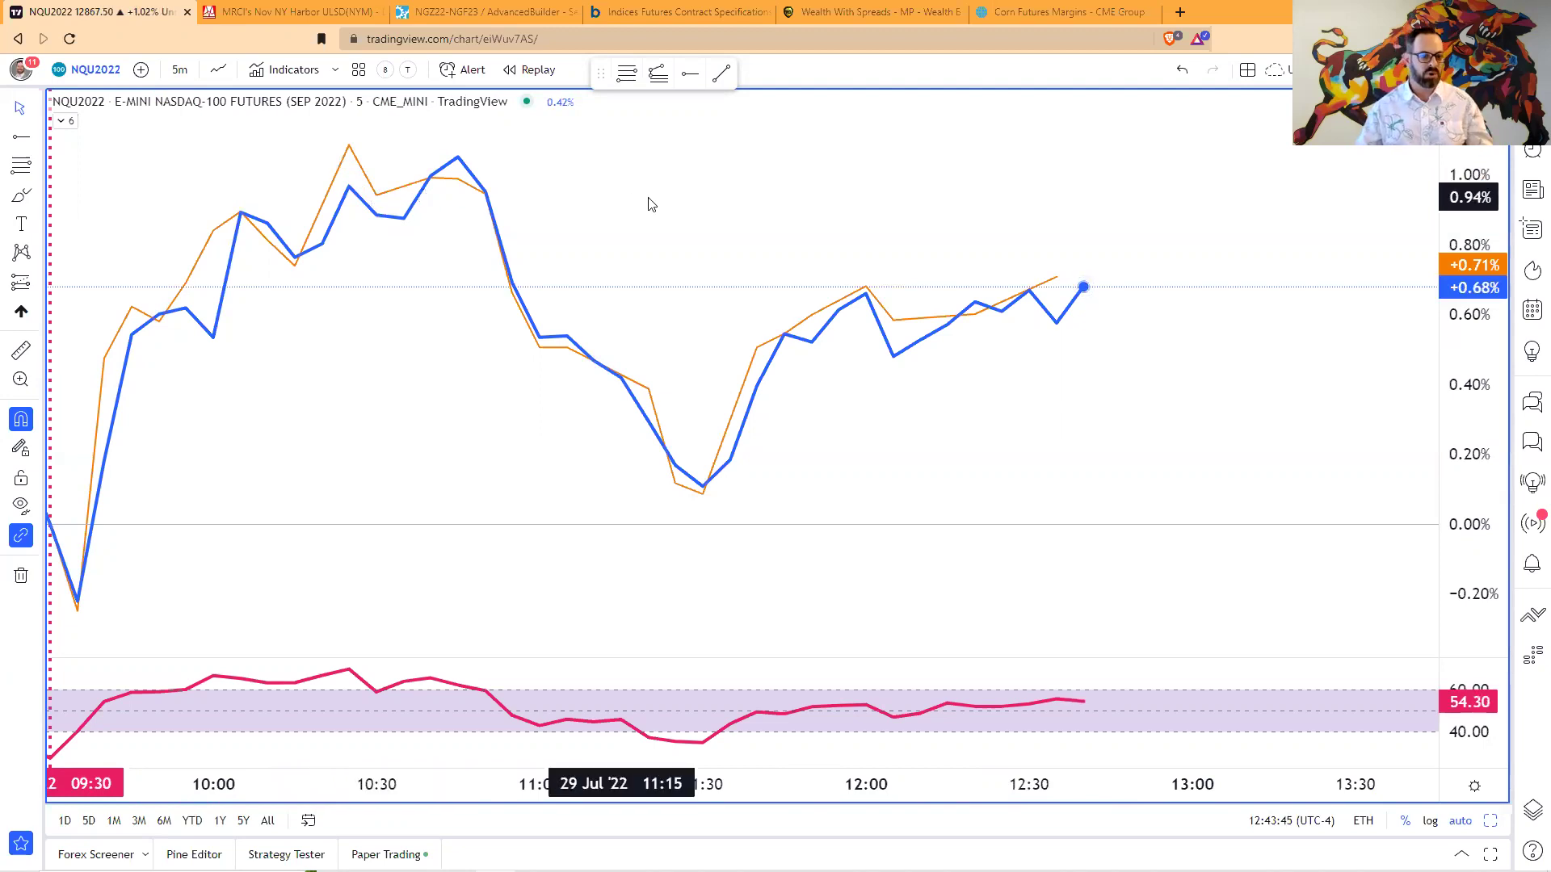
- Set the chart interval to 1D and compare the NQU2022 and NQZ2022 lines back through early 2022
text(1D)
key(Return)
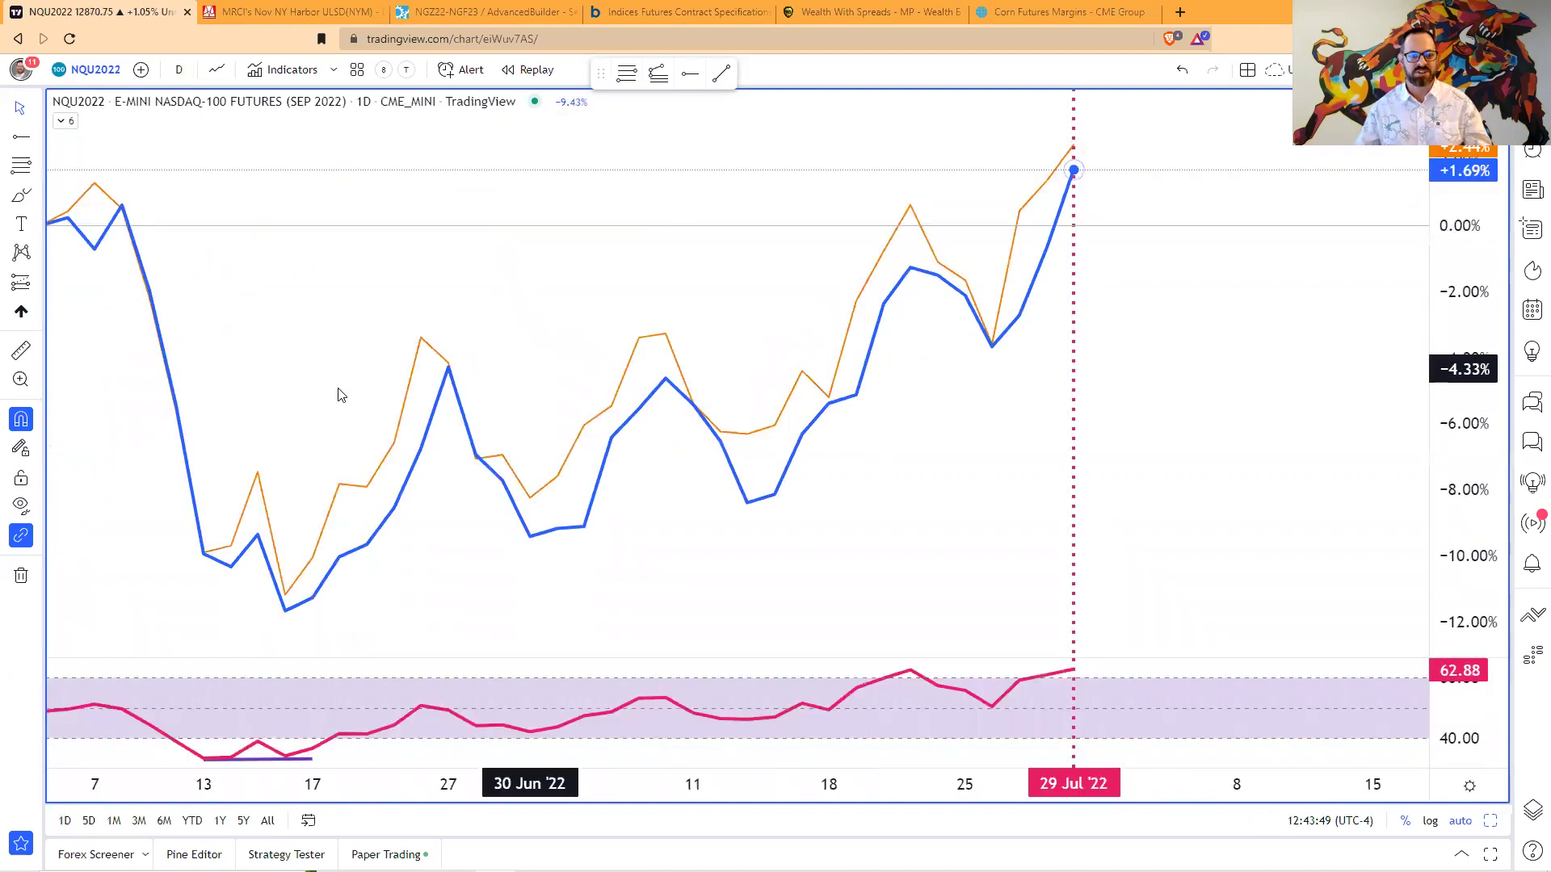
drag(313, 376, 301, 374)
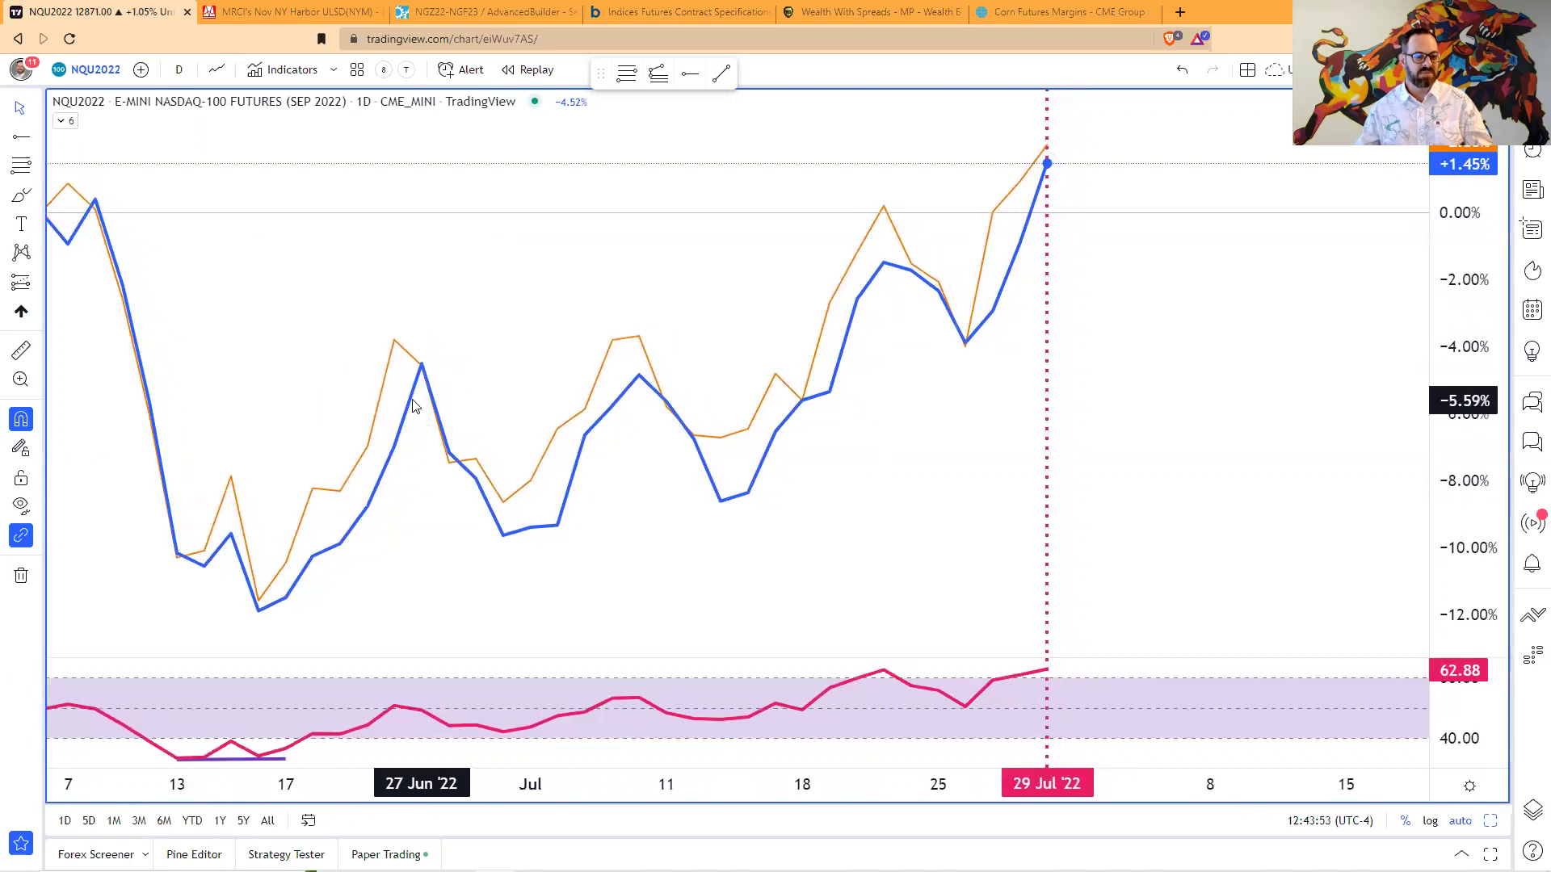
scroll(414, 406, down, 5)
drag(529, 409, 1129, 652)
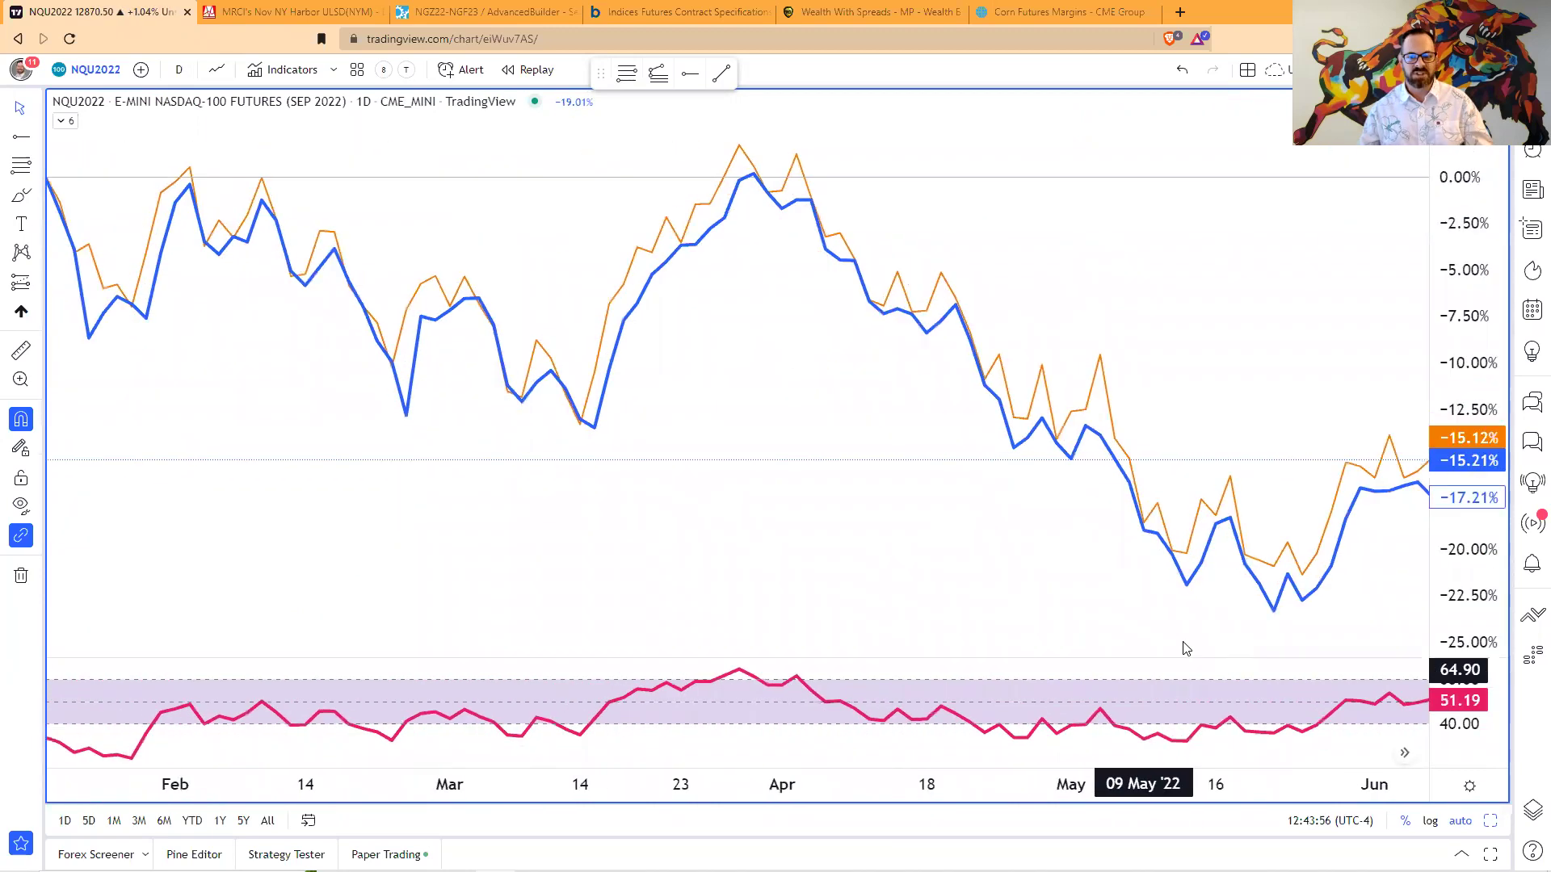
scroll(935, 616, down, 3)
scroll(893, 596, right, 5)
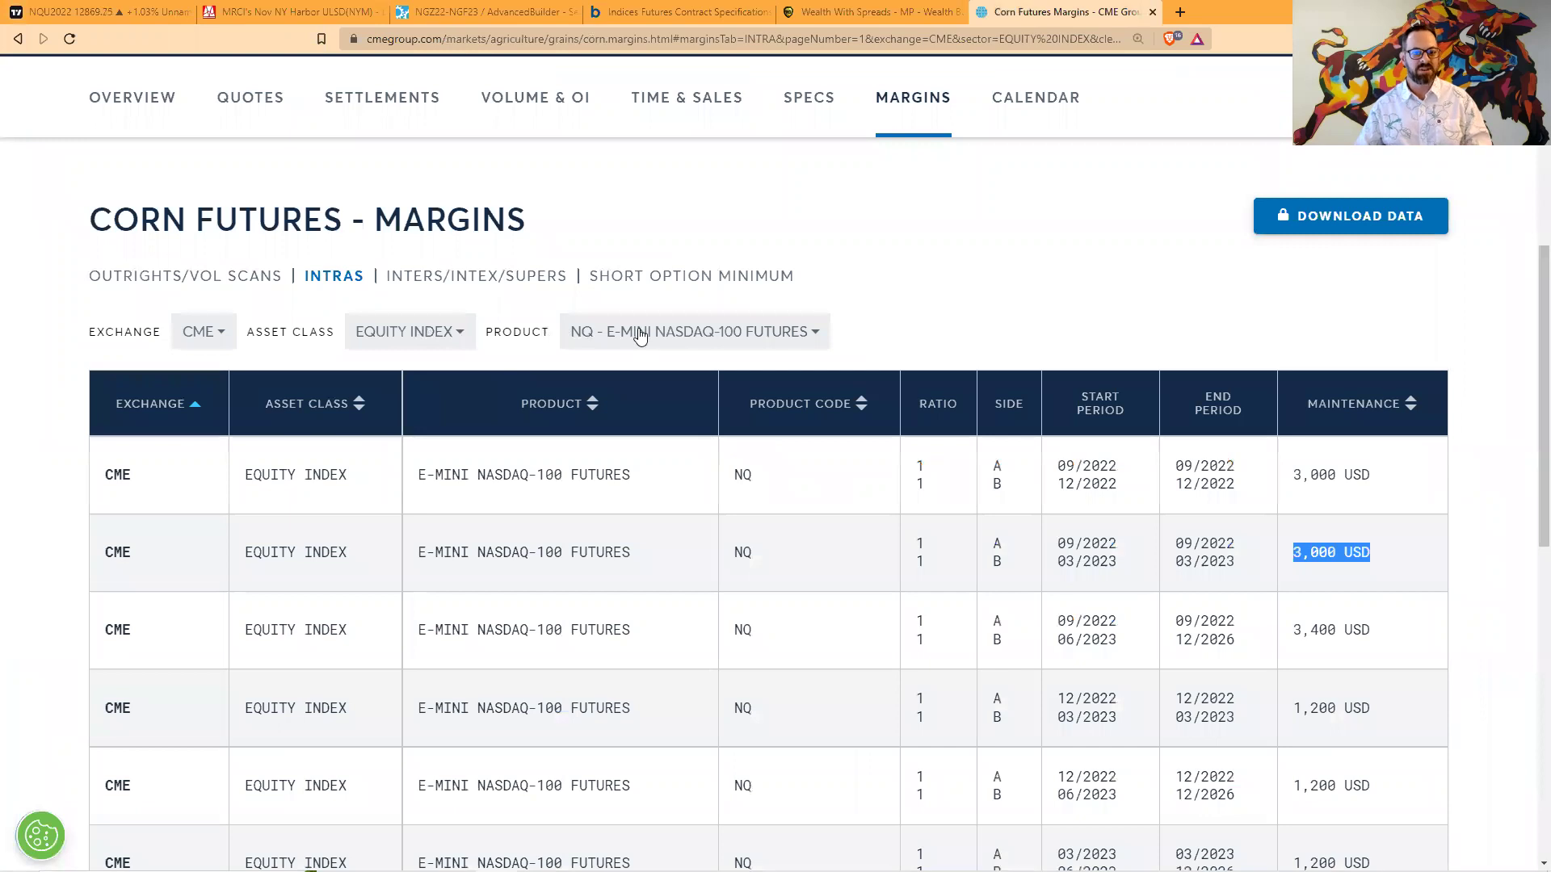
- On the CME Group margins page, filter the Intras to MNQ - E-mini Nasdaq-100 Futures and check the 09/2022 - 12/2022 spread's maintenance margin
click(639, 333)
scroll(208, 519, down, 3)
scroll(208, 519, down, 15)
scroll(202, 517, up, 5)
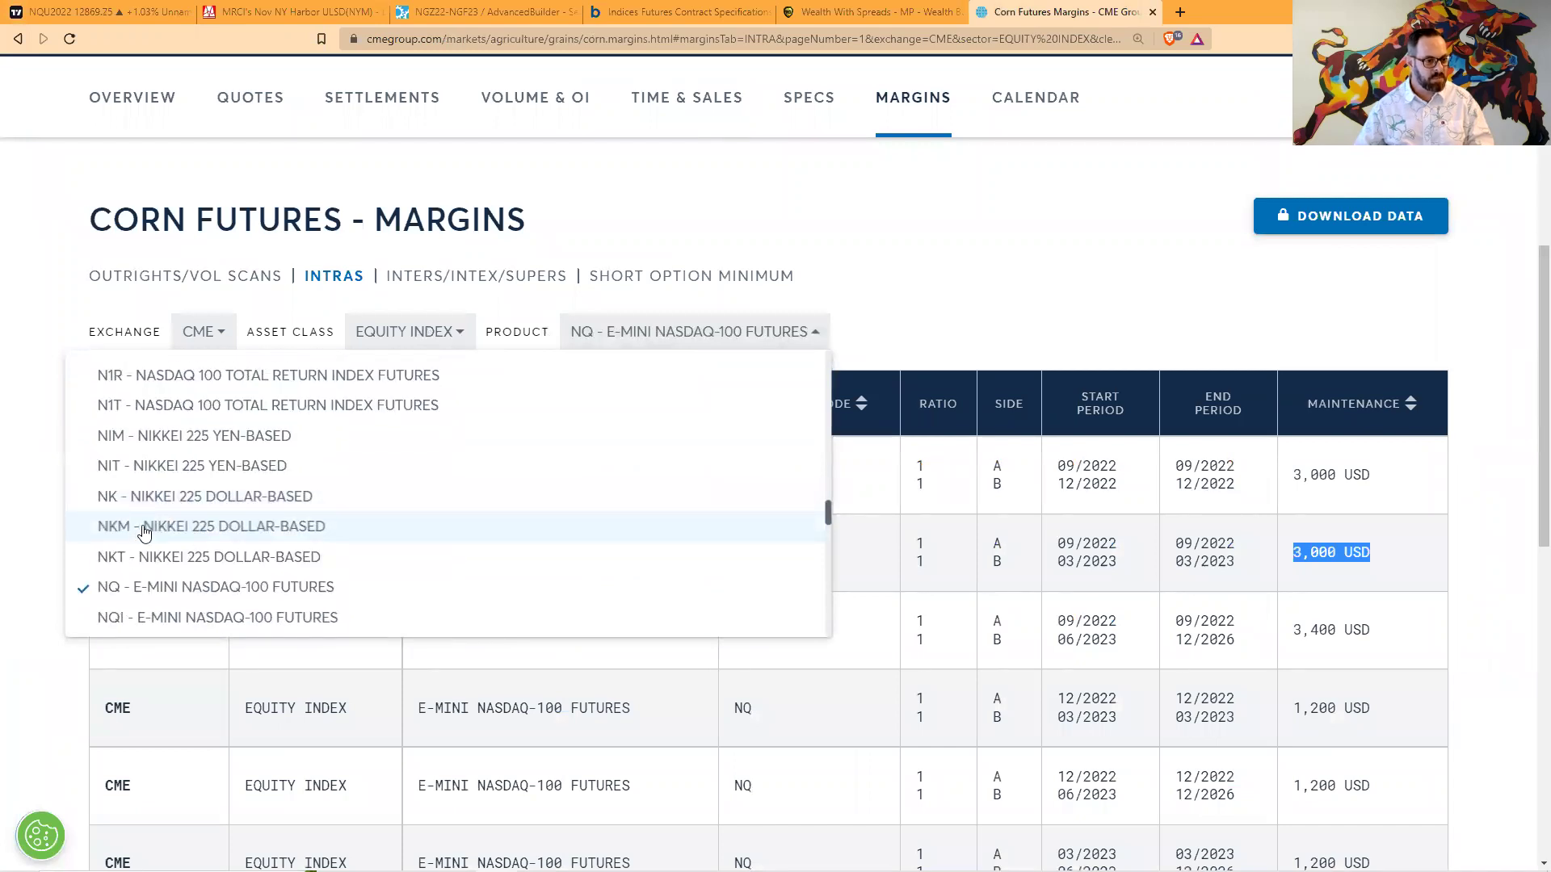
scroll(127, 485, up, 3)
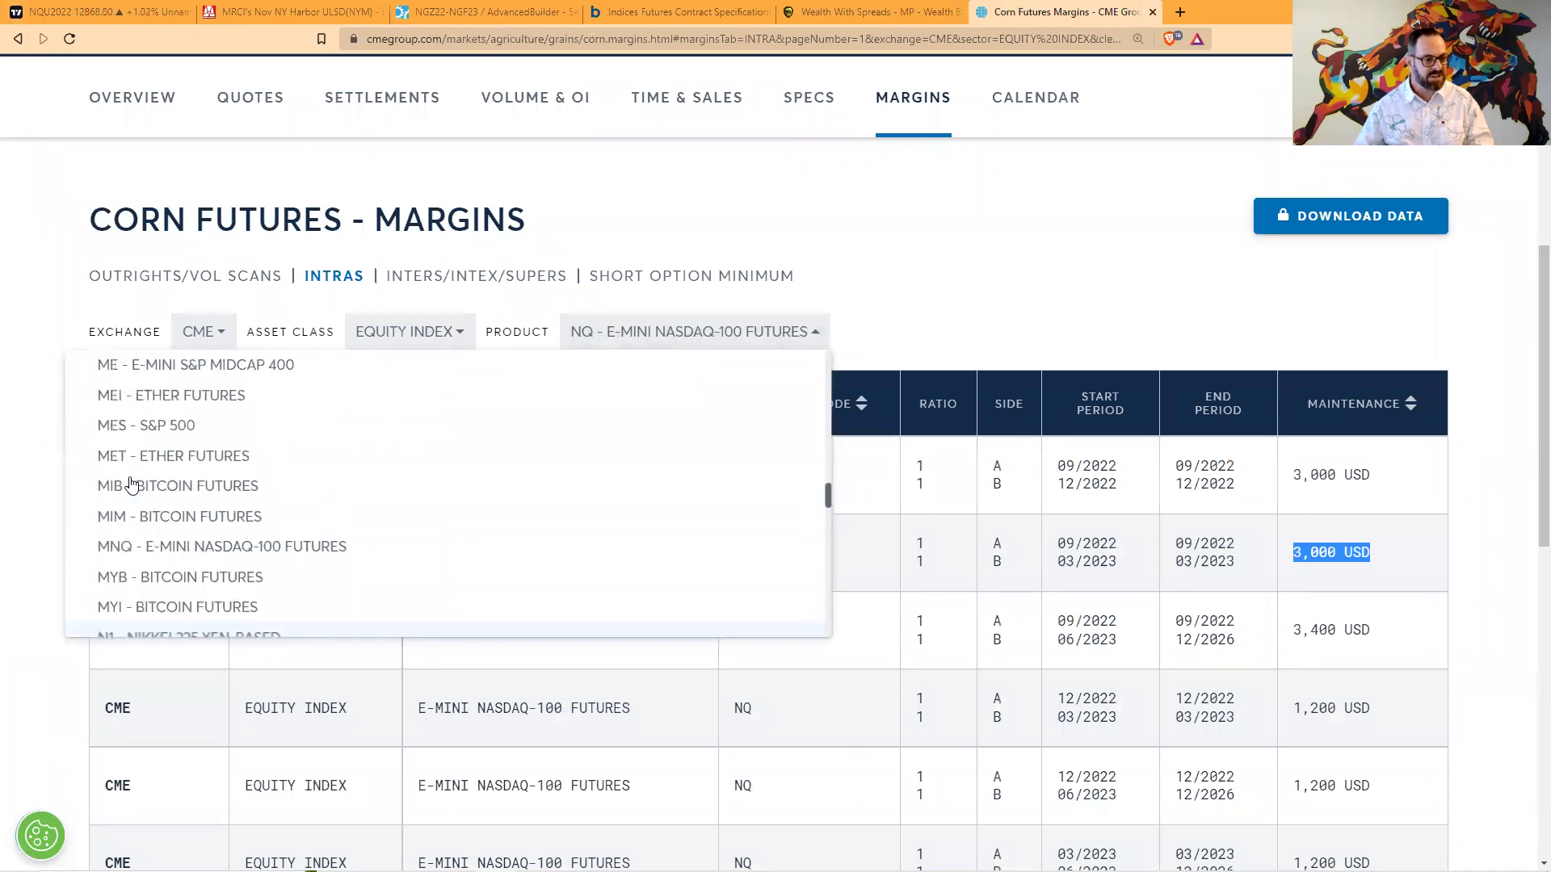
click(184, 557)
click(186, 557)
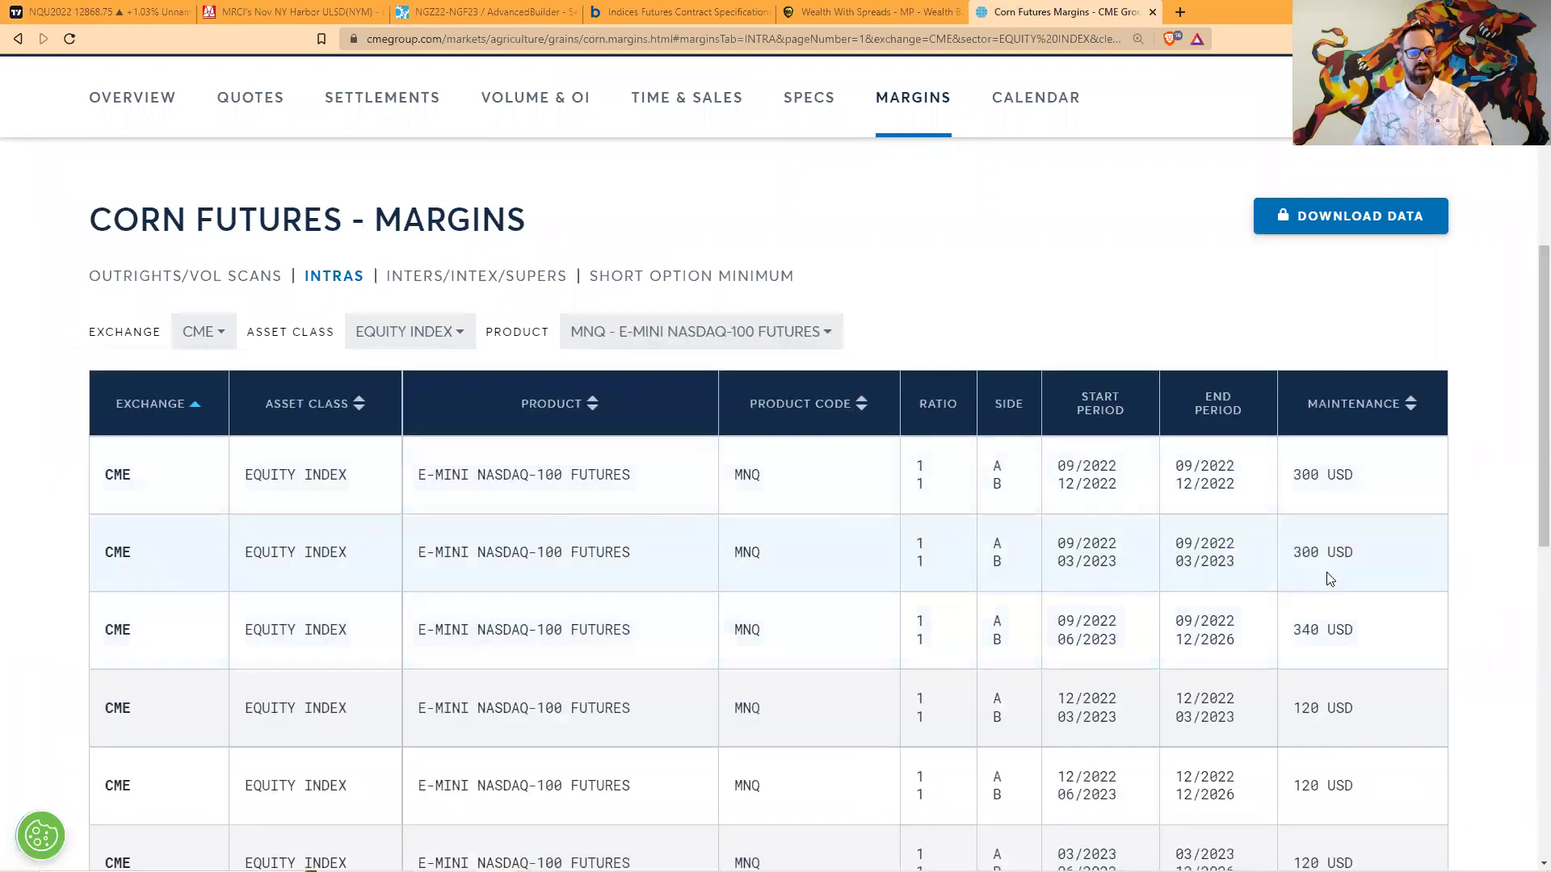
drag(1355, 483, 1278, 480)
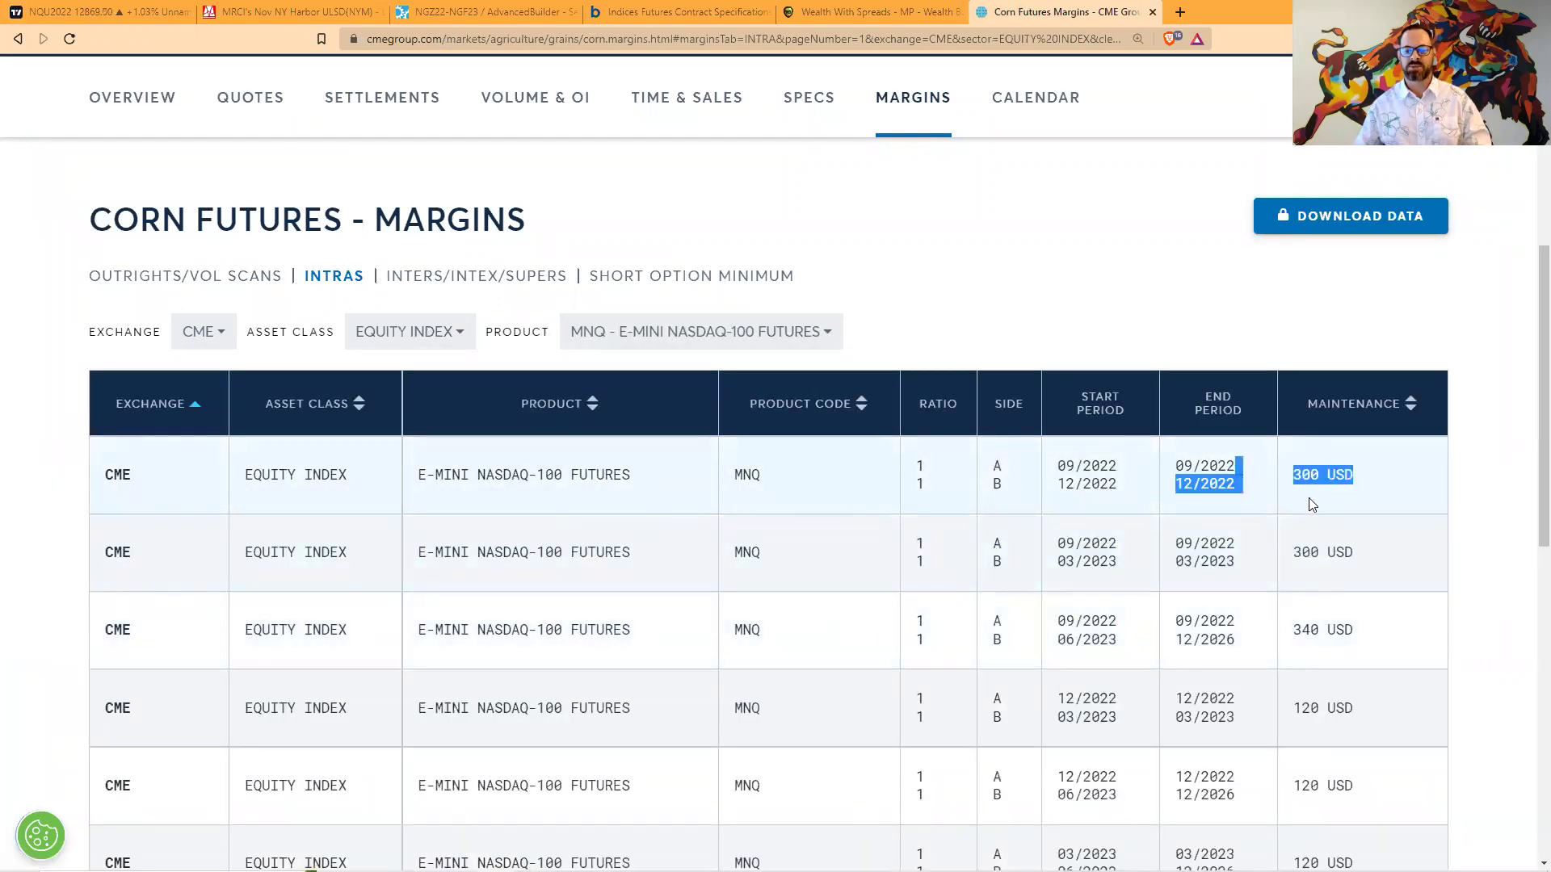
click(1073, 238)
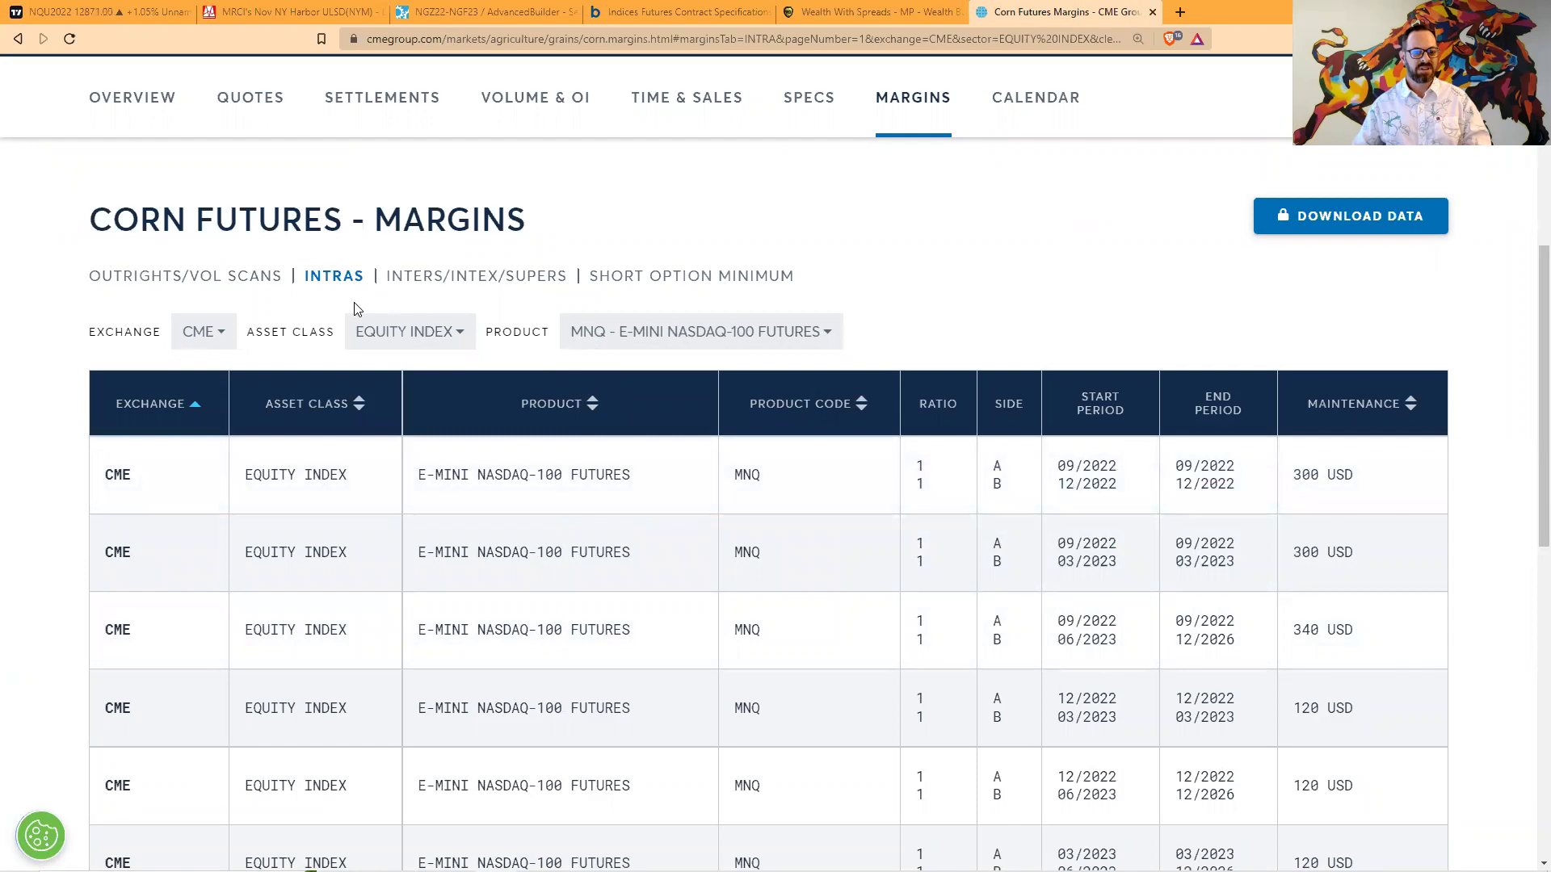
- Show the Outrights/Vol Scans margins filtered to product MNQ - Micro E-mini Nasdaq 100 Future
click(249, 277)
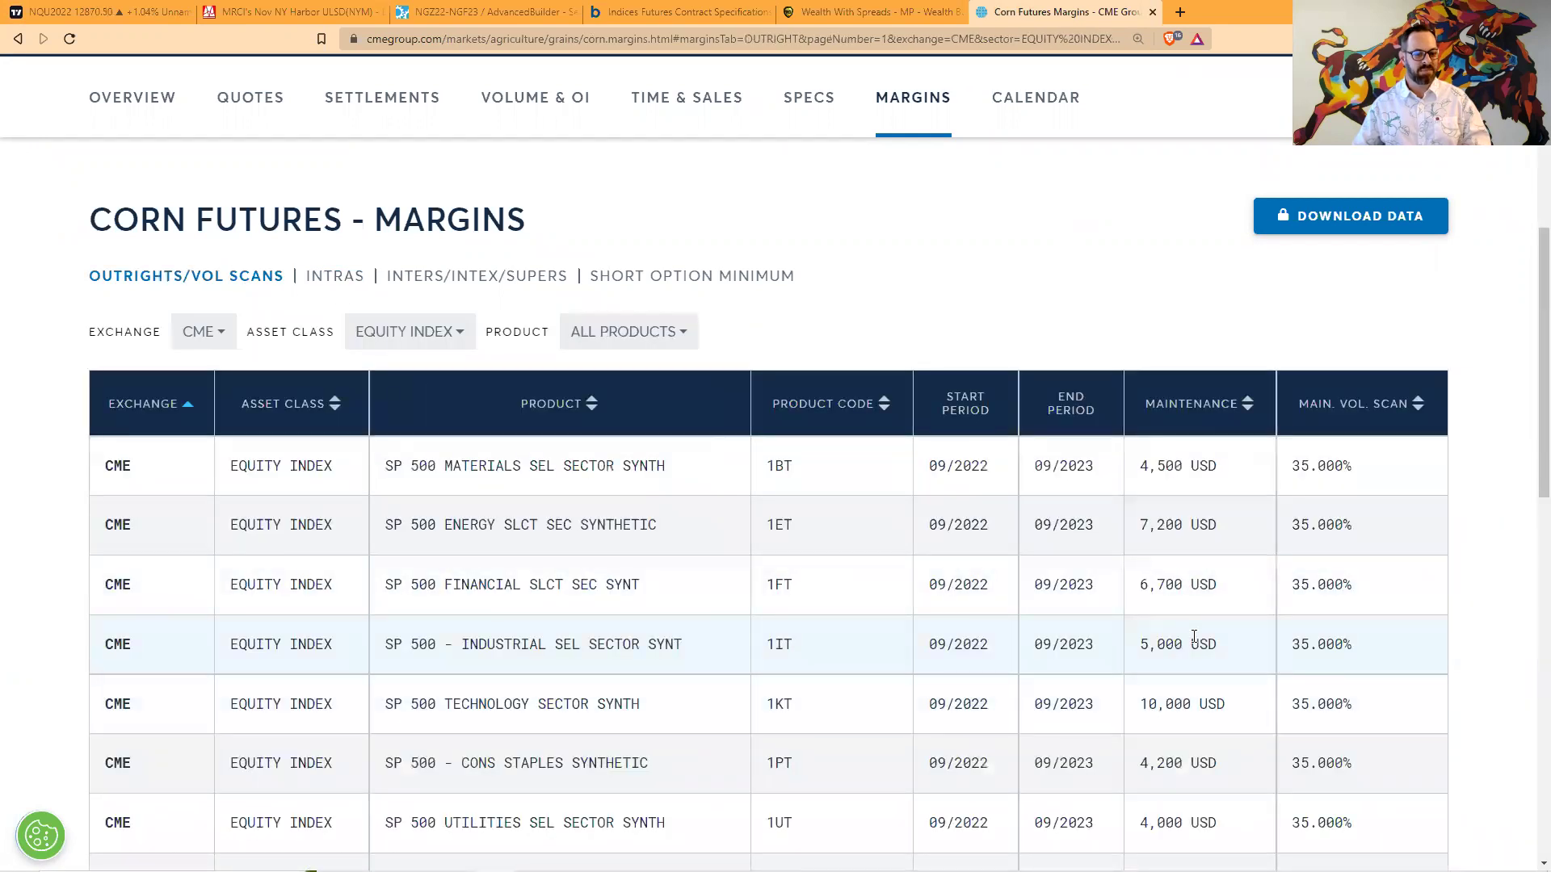
click(614, 331)
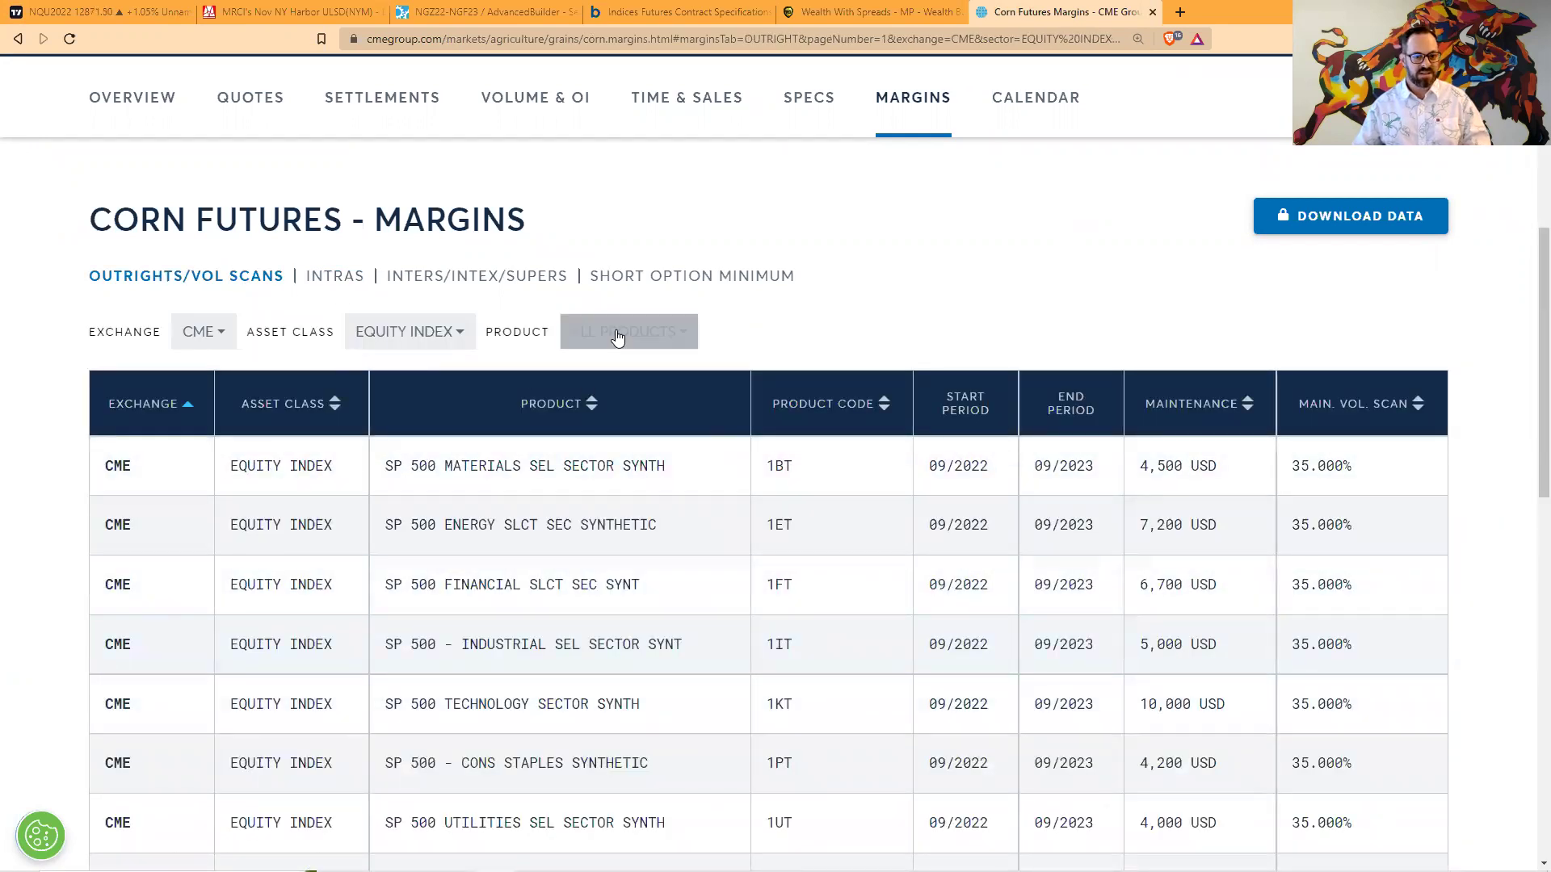
scroll(424, 484, down, 15)
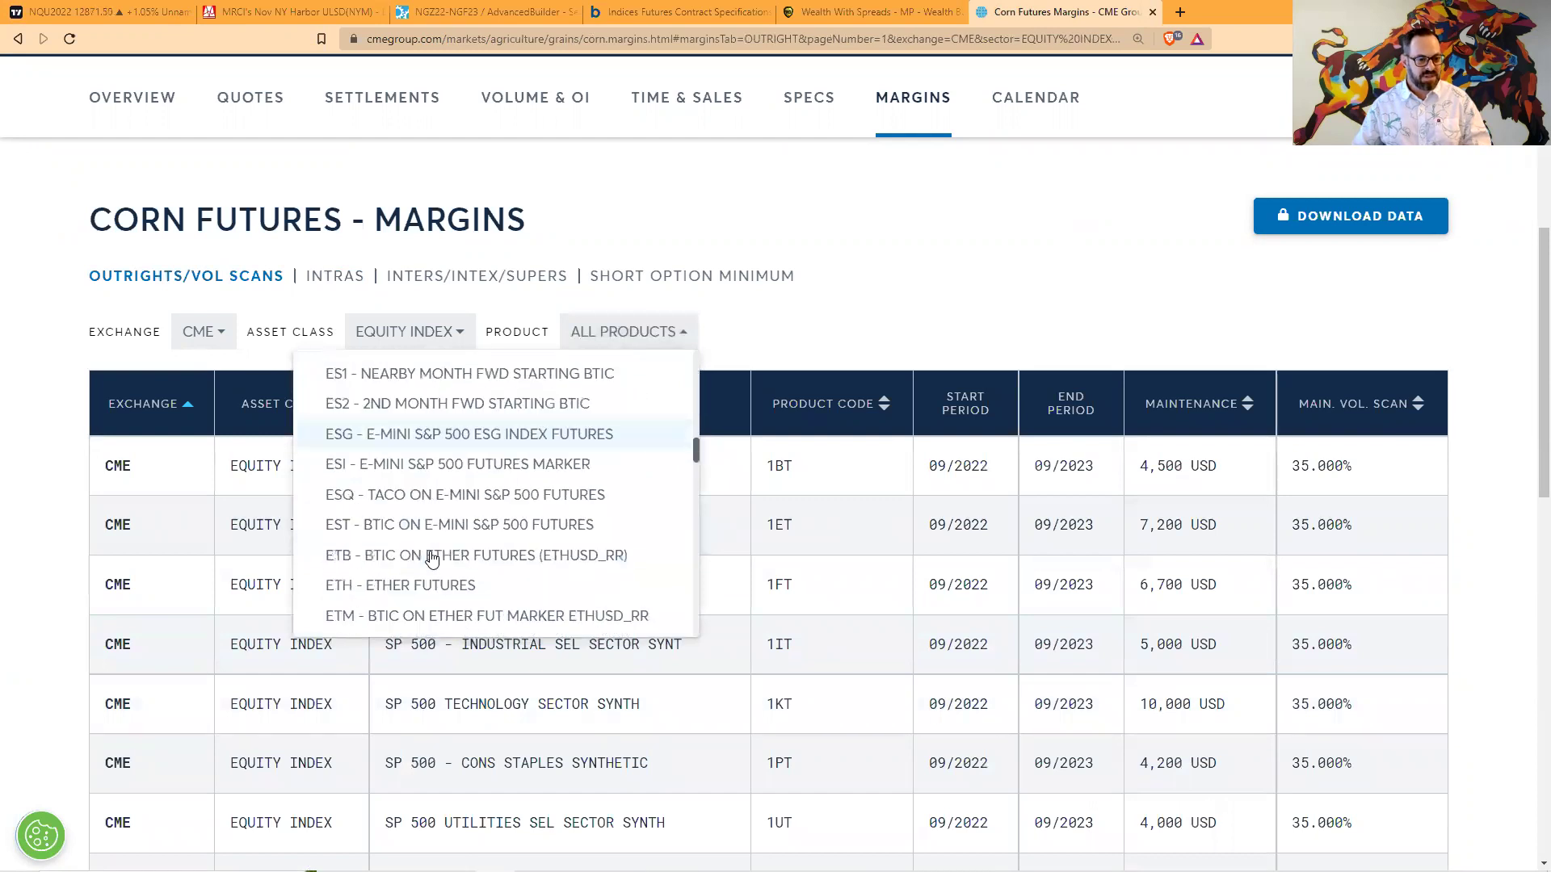
scroll(427, 558, down, 4)
scroll(408, 509, up, 2)
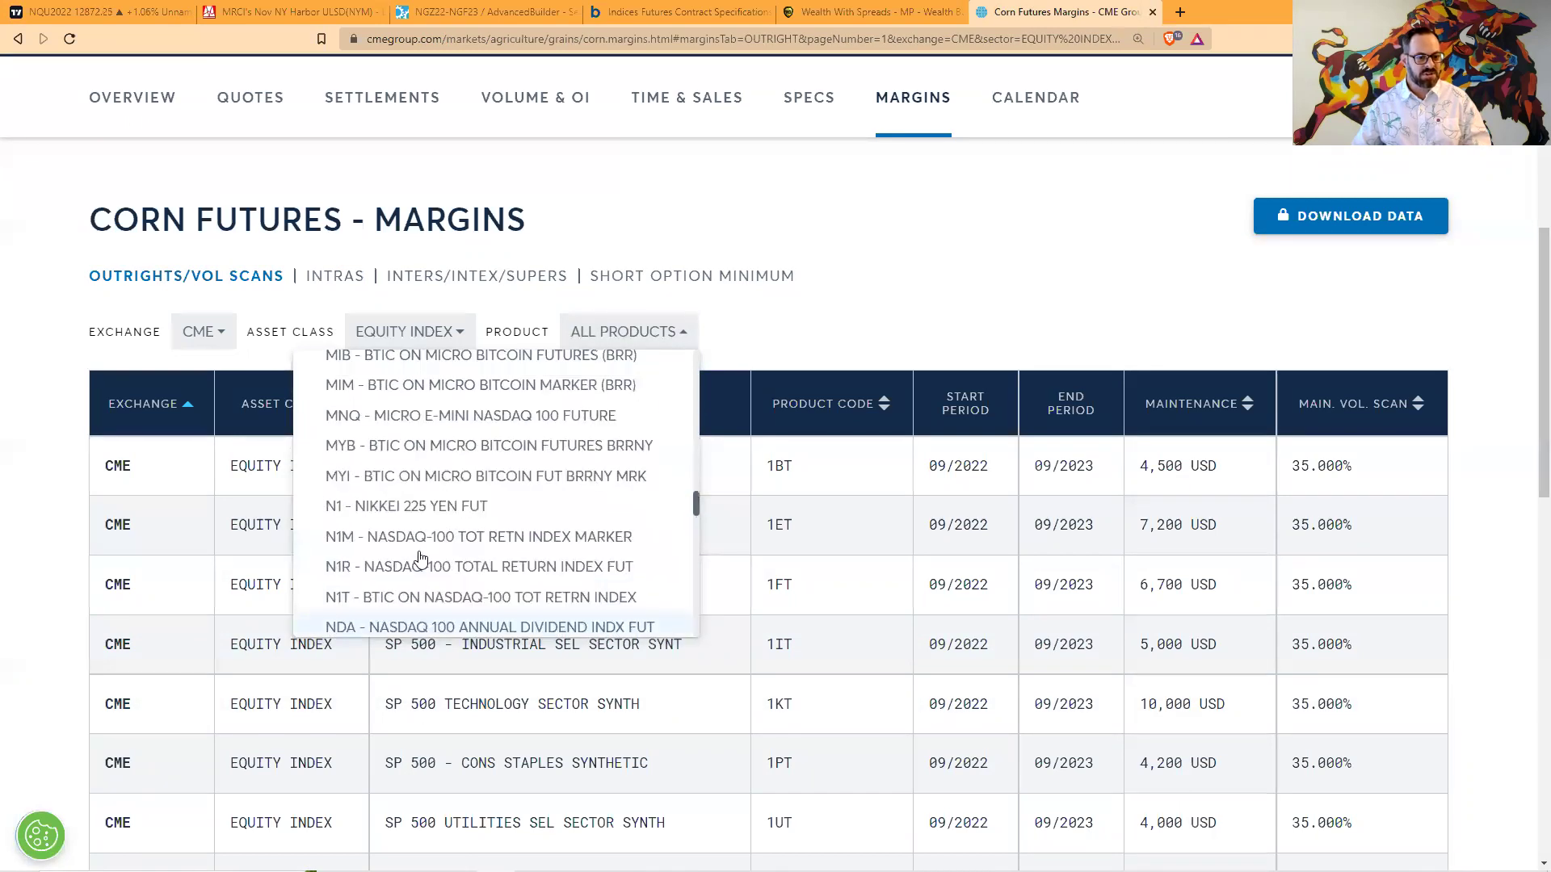
click(404, 498)
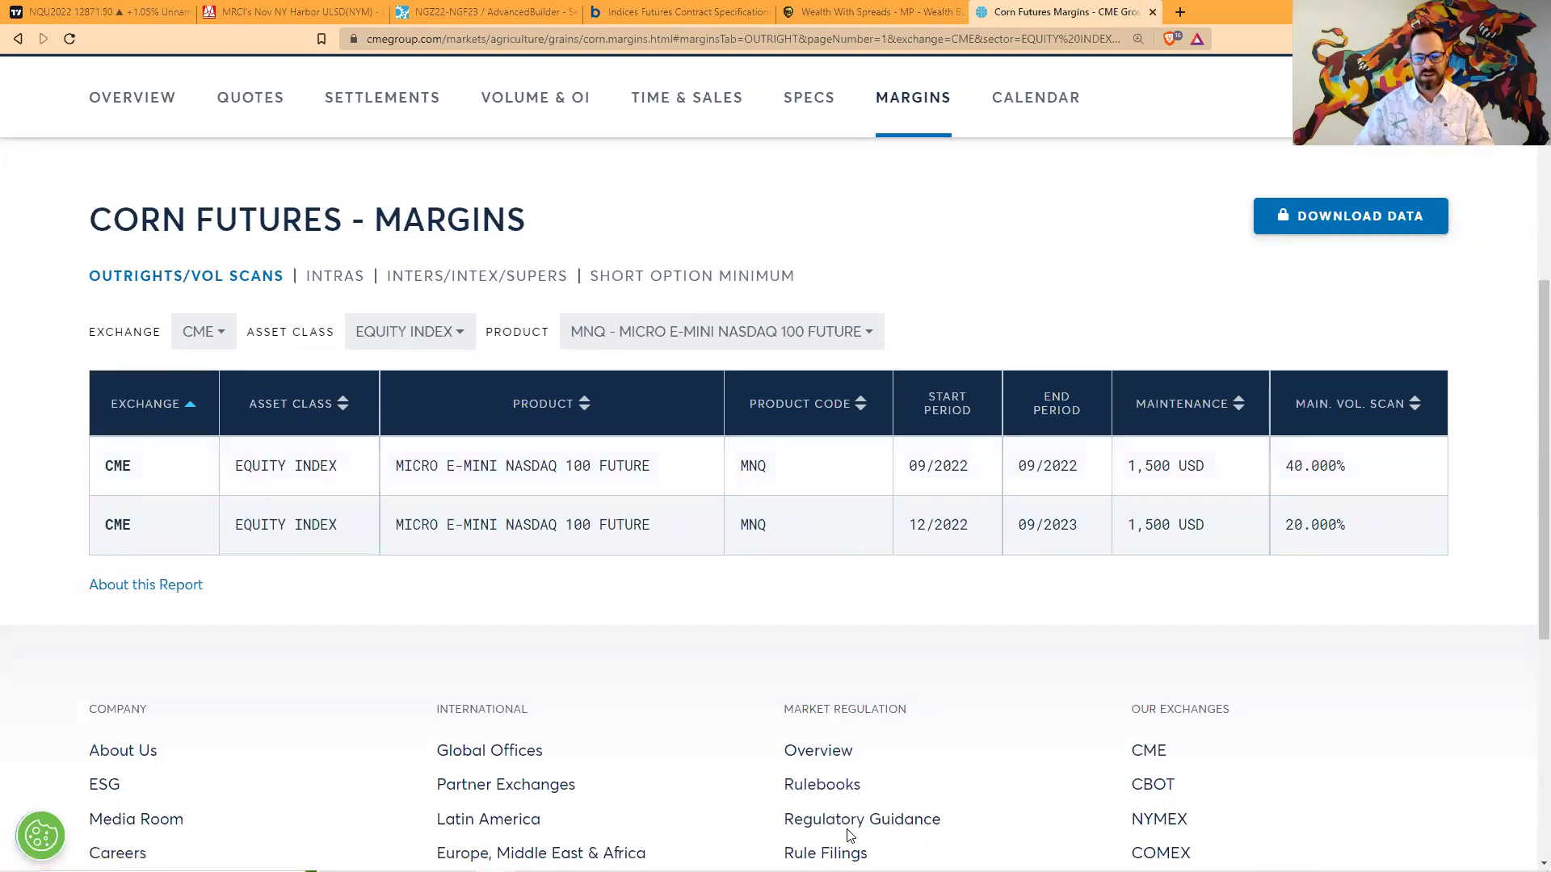
- Switch to Calculator and multiply the outright MNQ maintenance margin of 1500 by 1.1
mouse_move(929, 861)
click(811, 856)
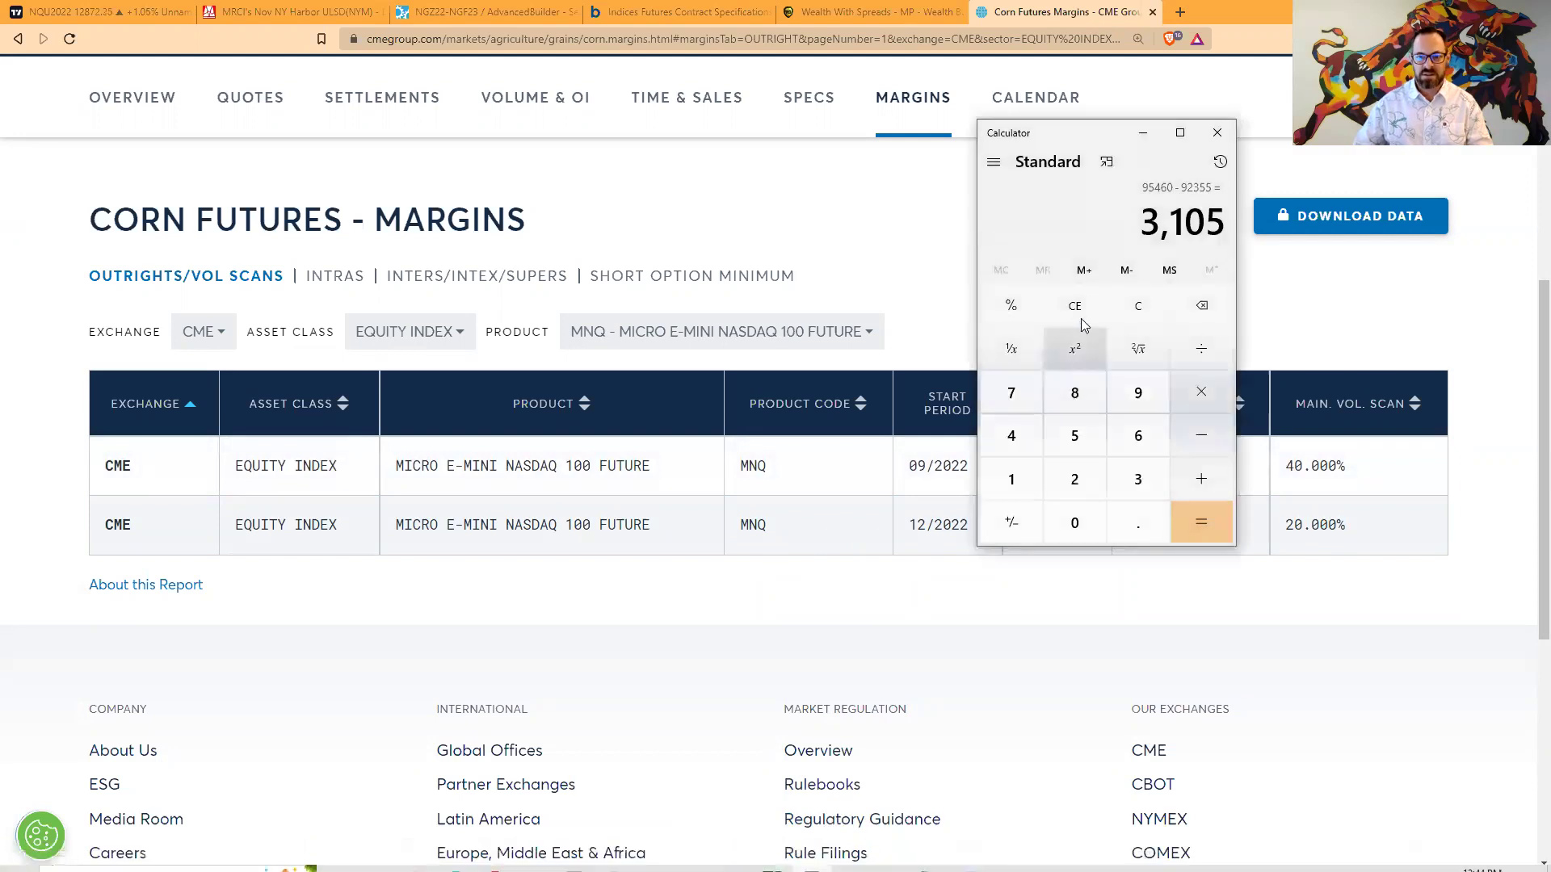
click(1082, 314)
text(1500*1.1)
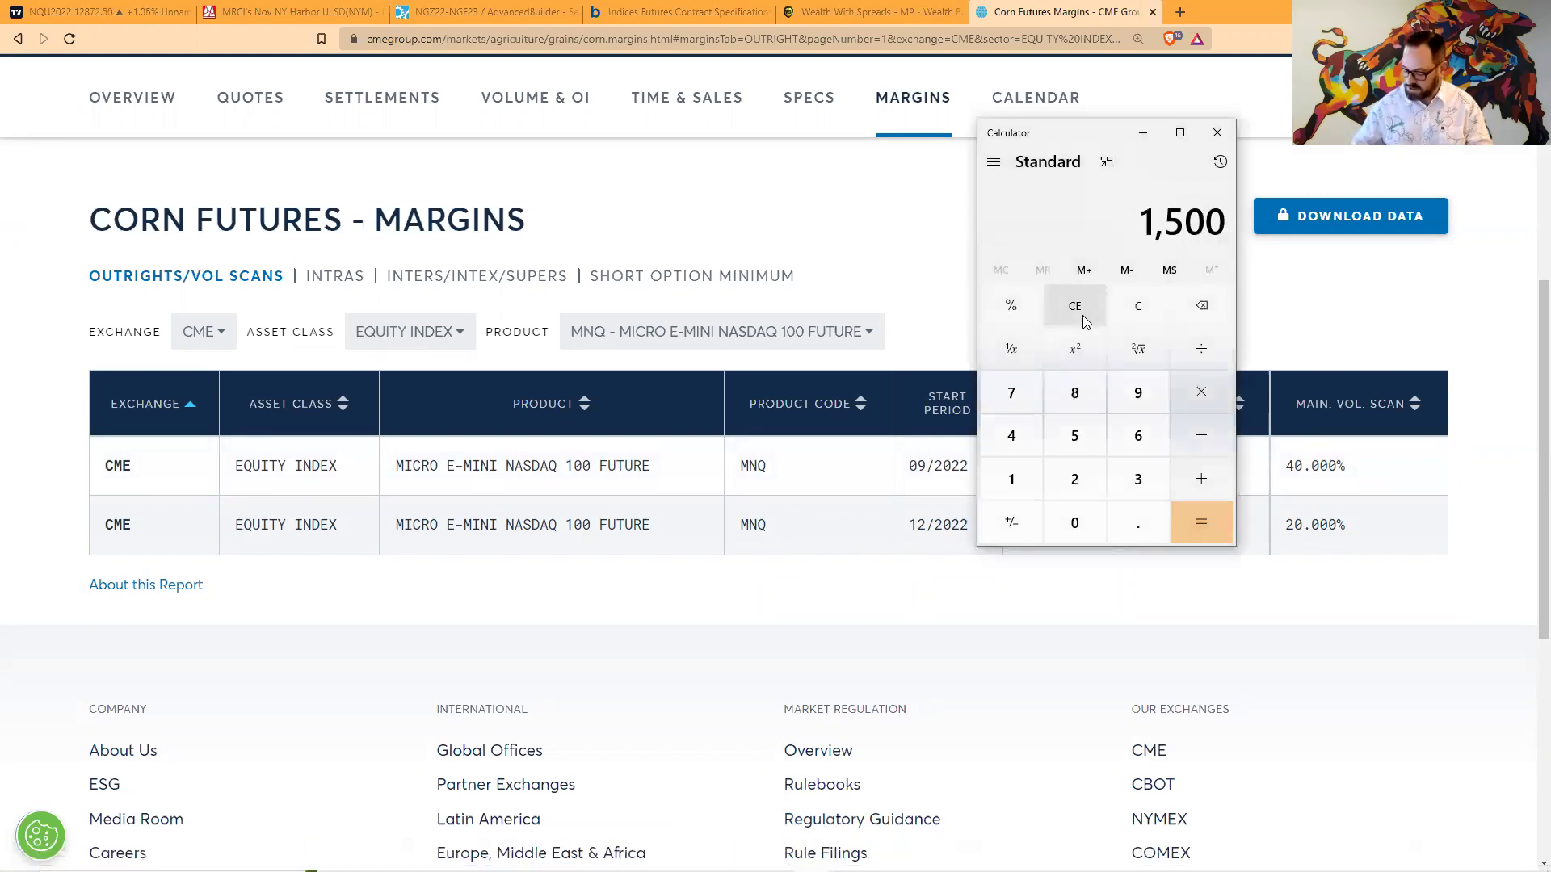
key(Return)
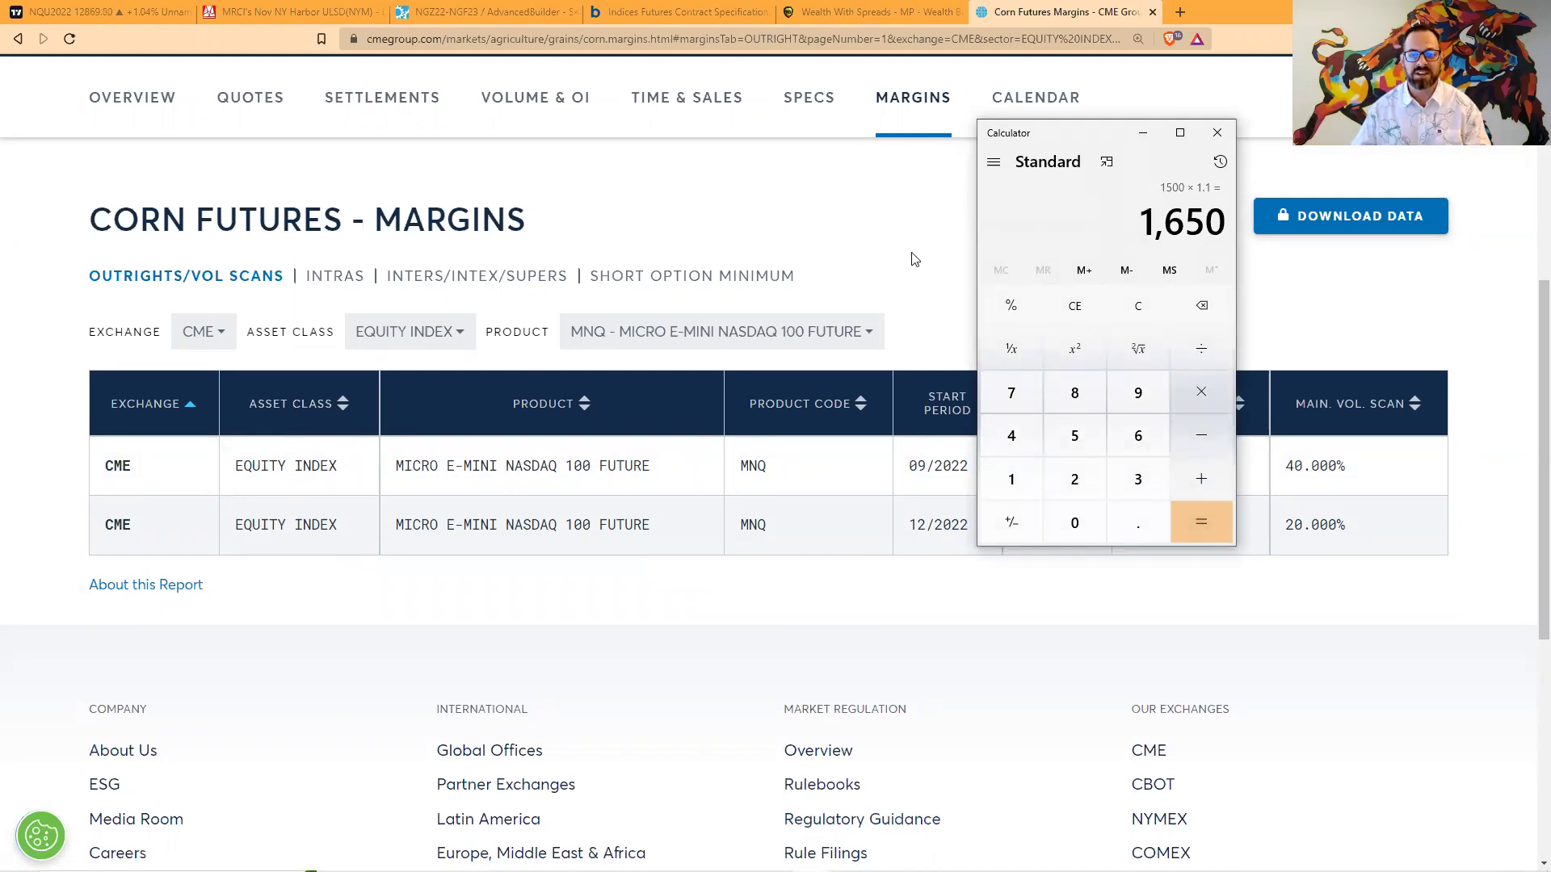
- Switch to Omega Chartz and open a new maximized chart for the NQ-202209 contract
click(883, 249)
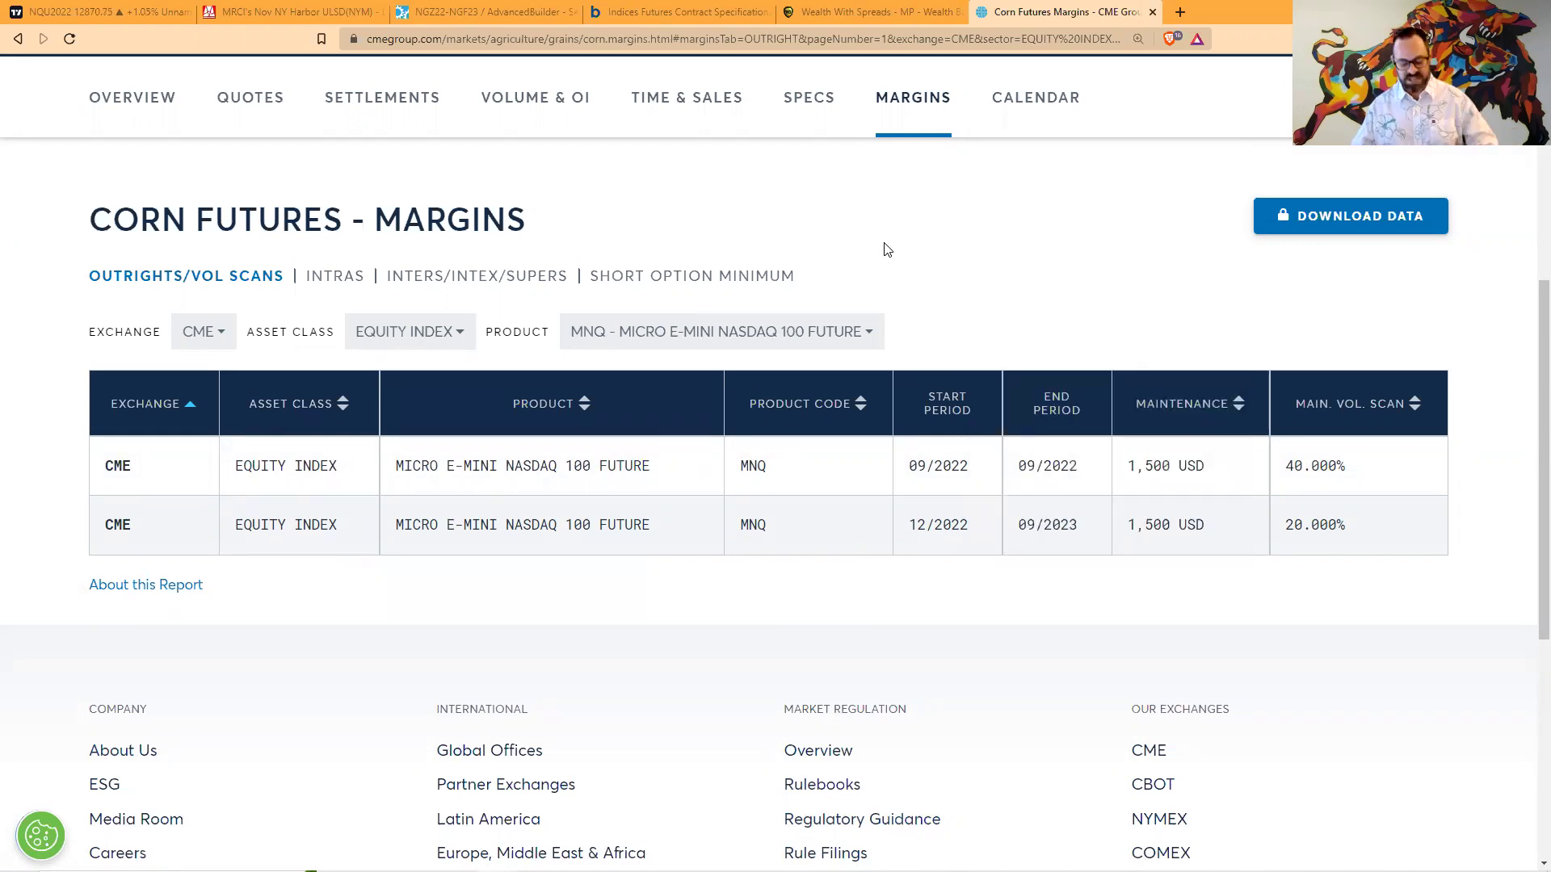
key(alt+Tab)
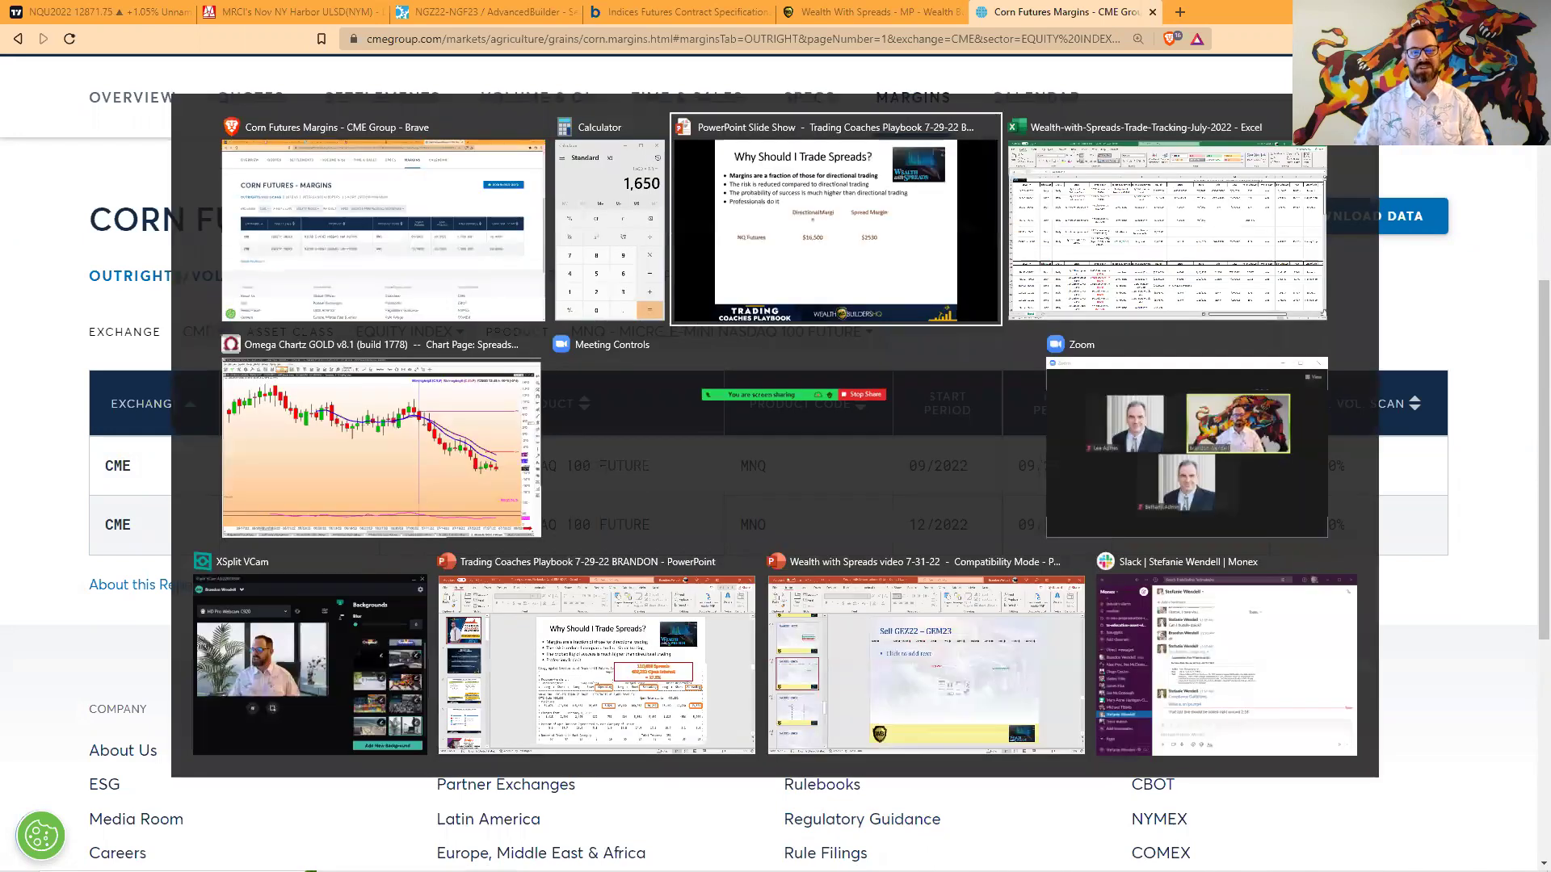
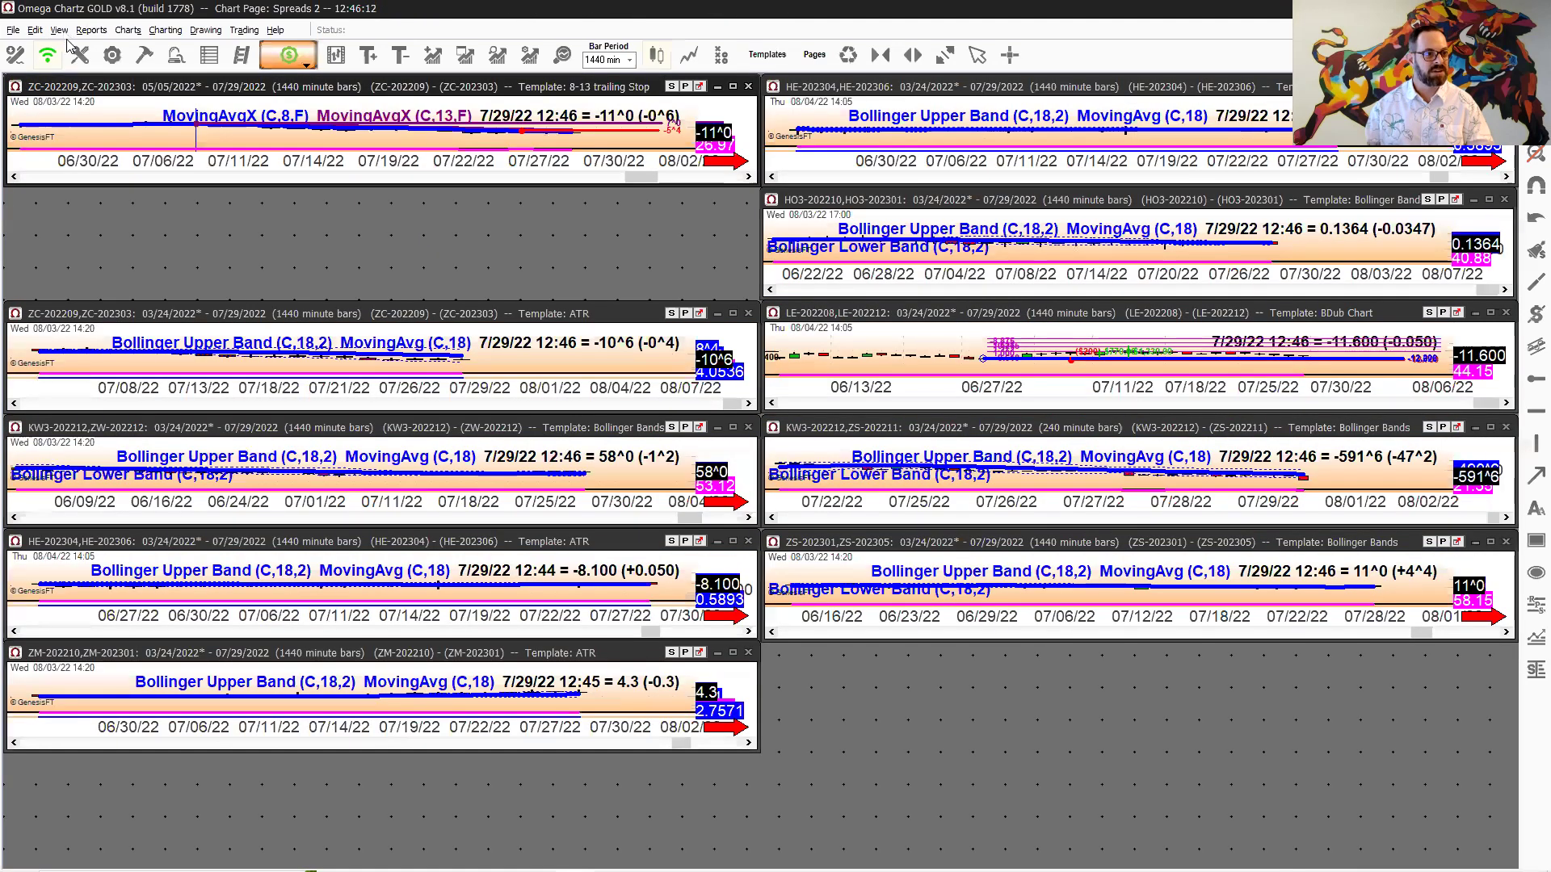
click(130, 30)
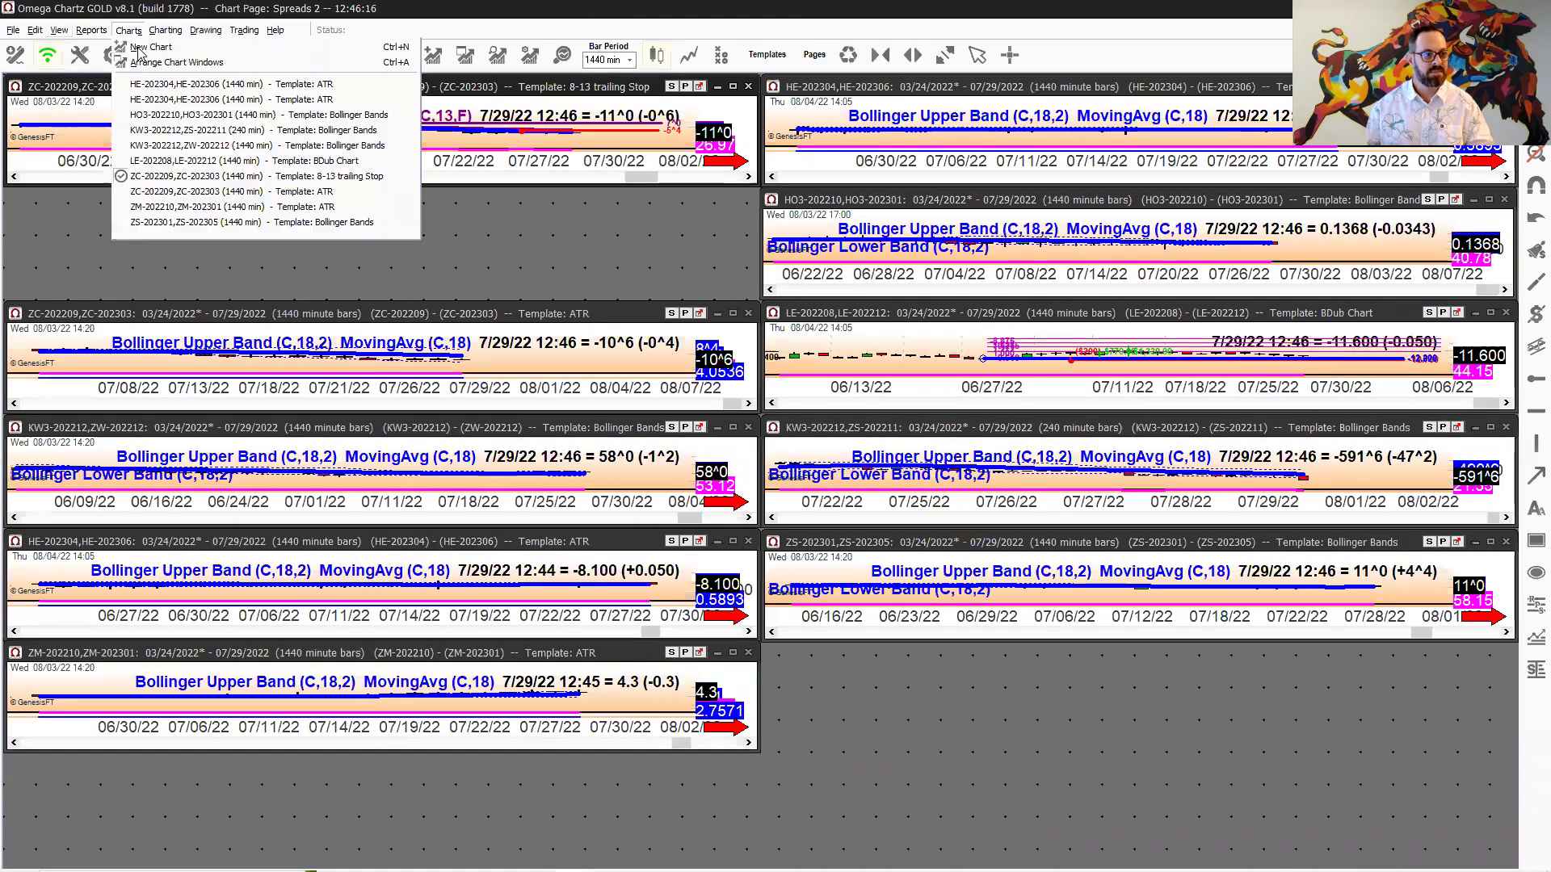
click(429, 211)
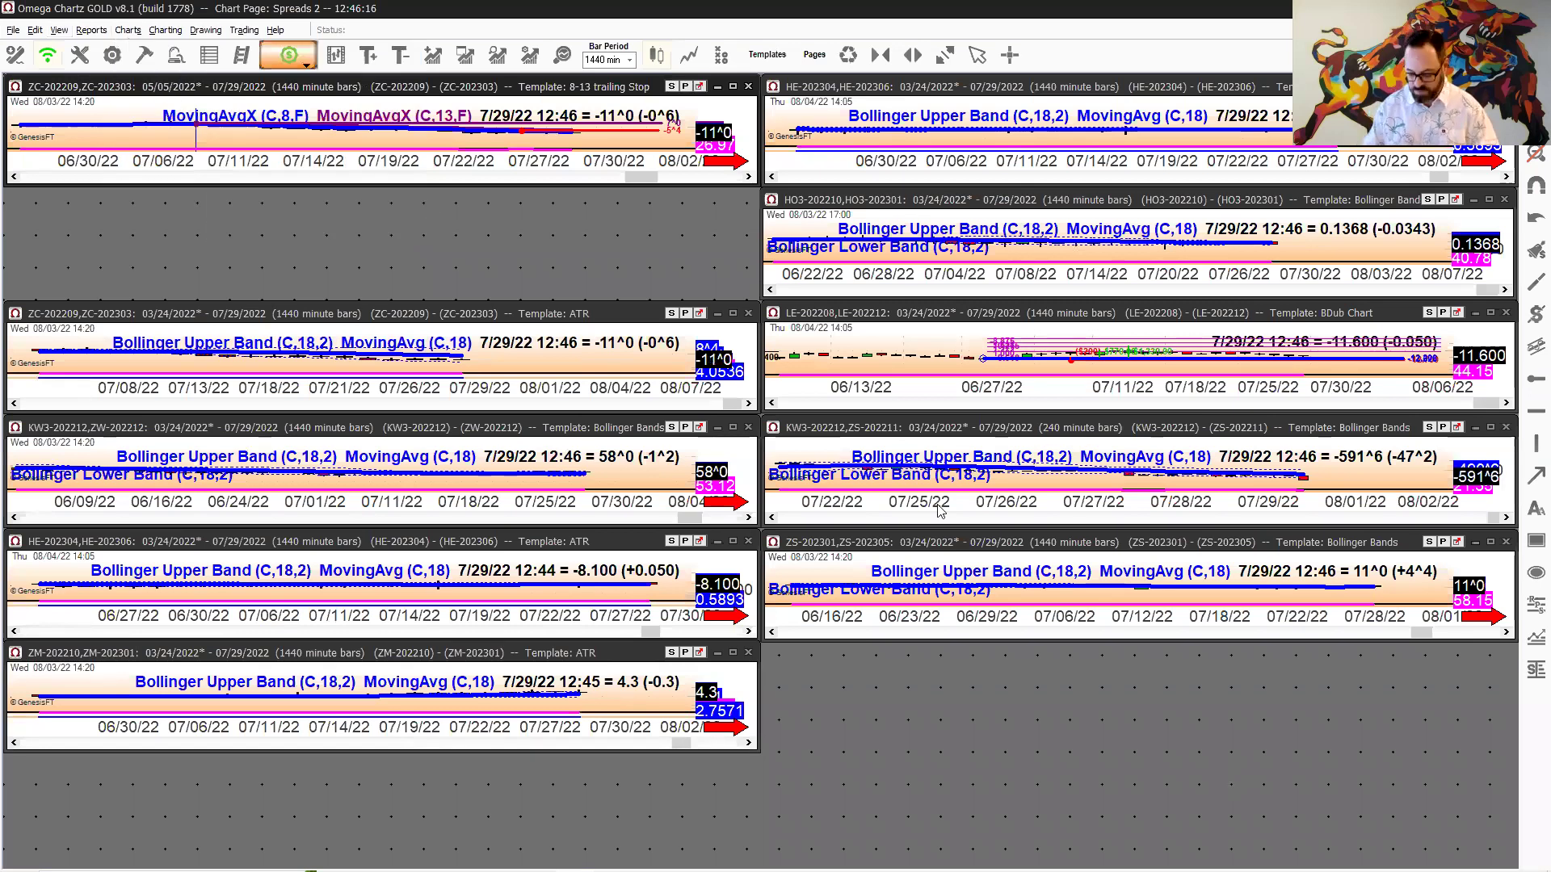
text(nq-2022)
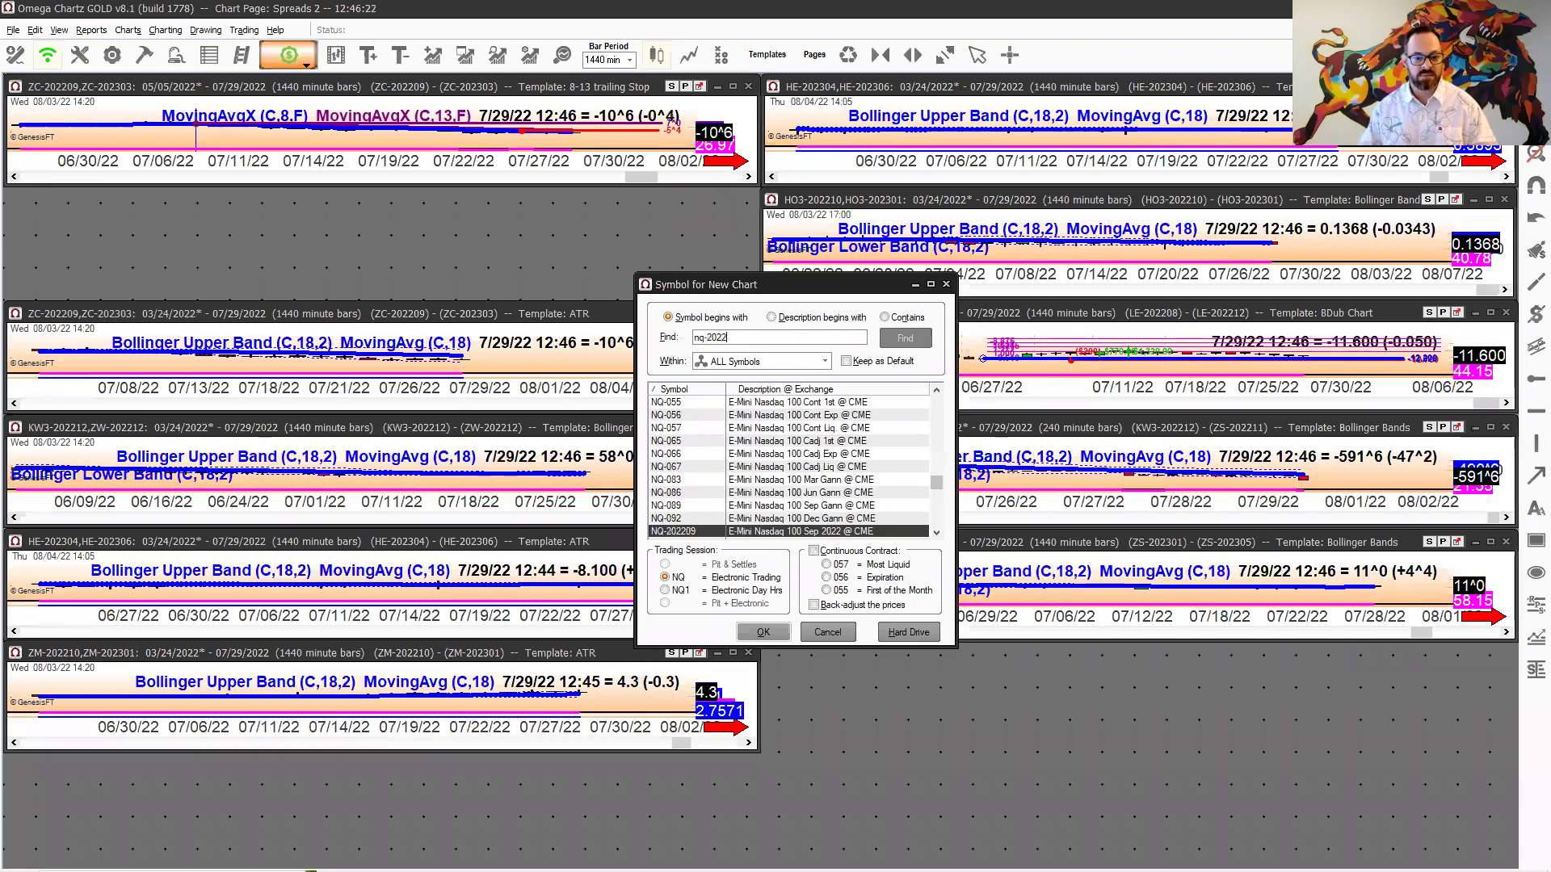
key(Return)
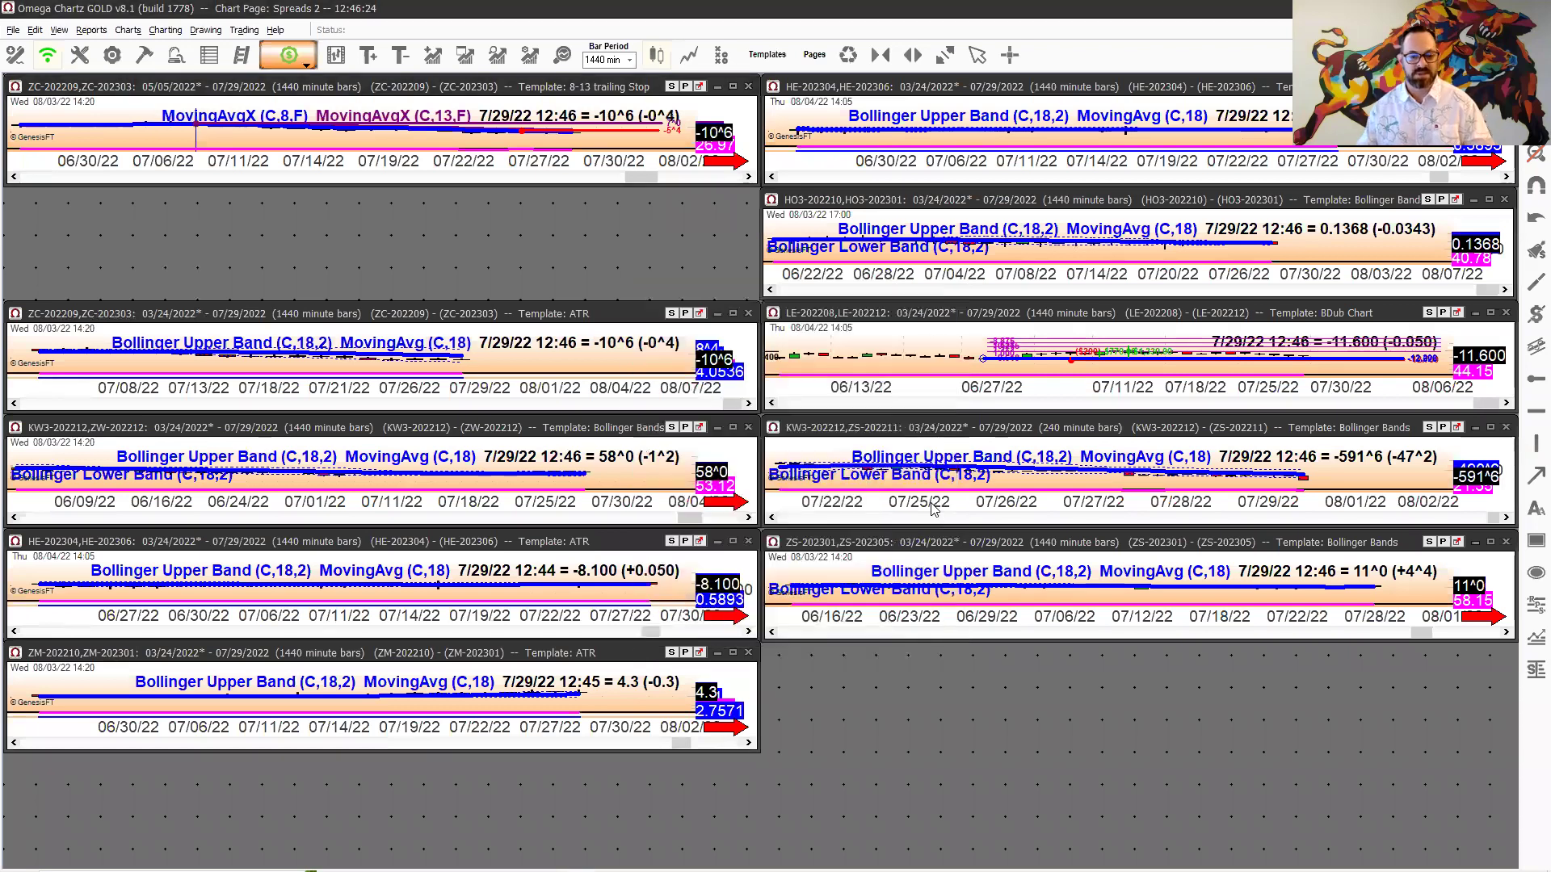
click(746, 544)
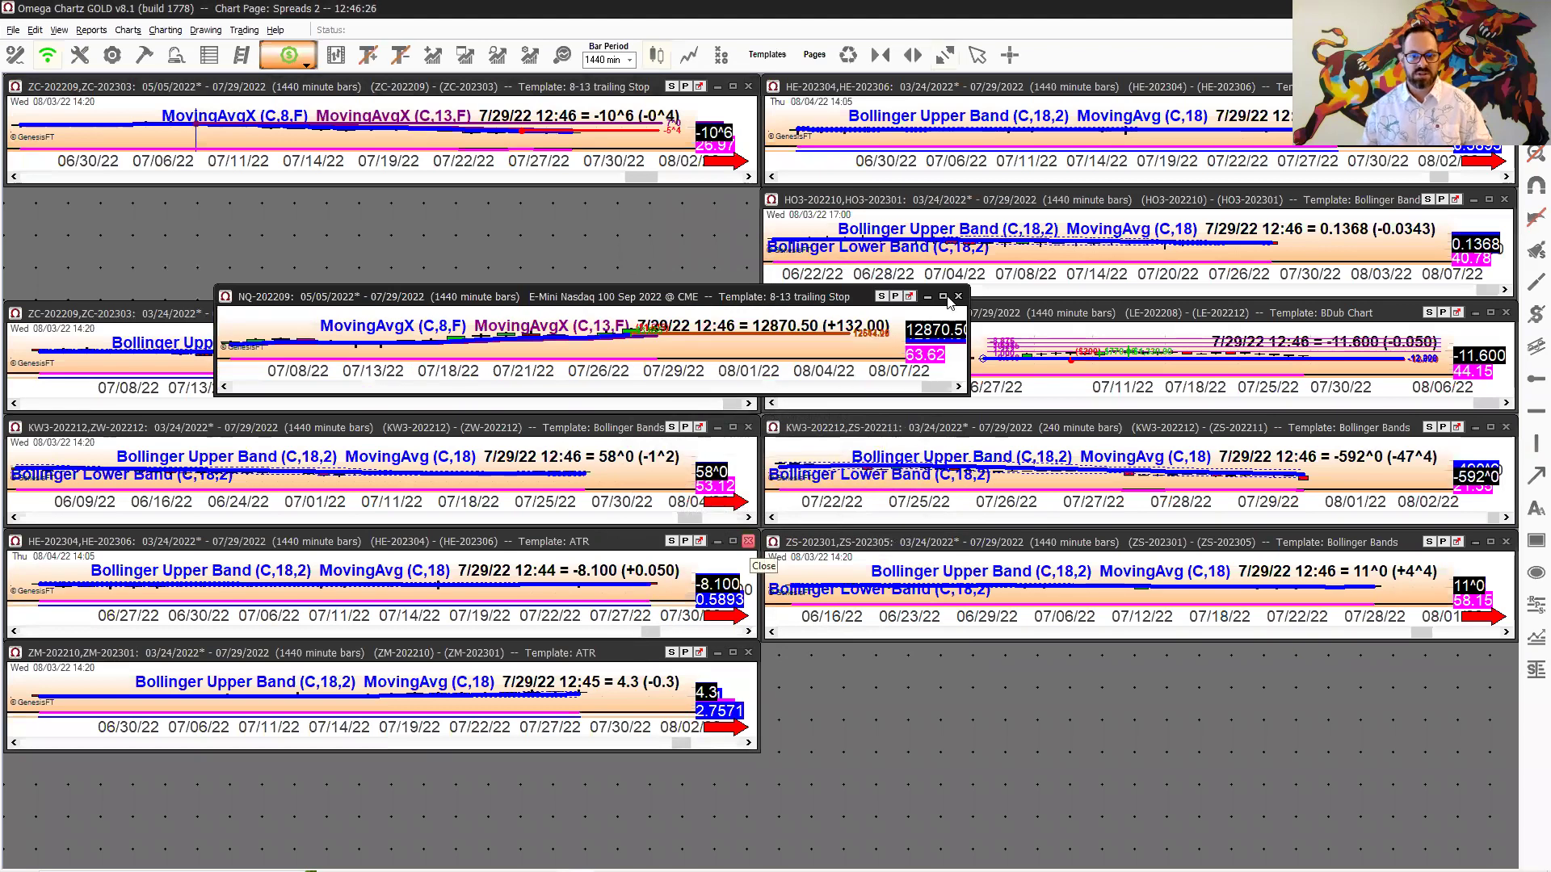
click(942, 296)
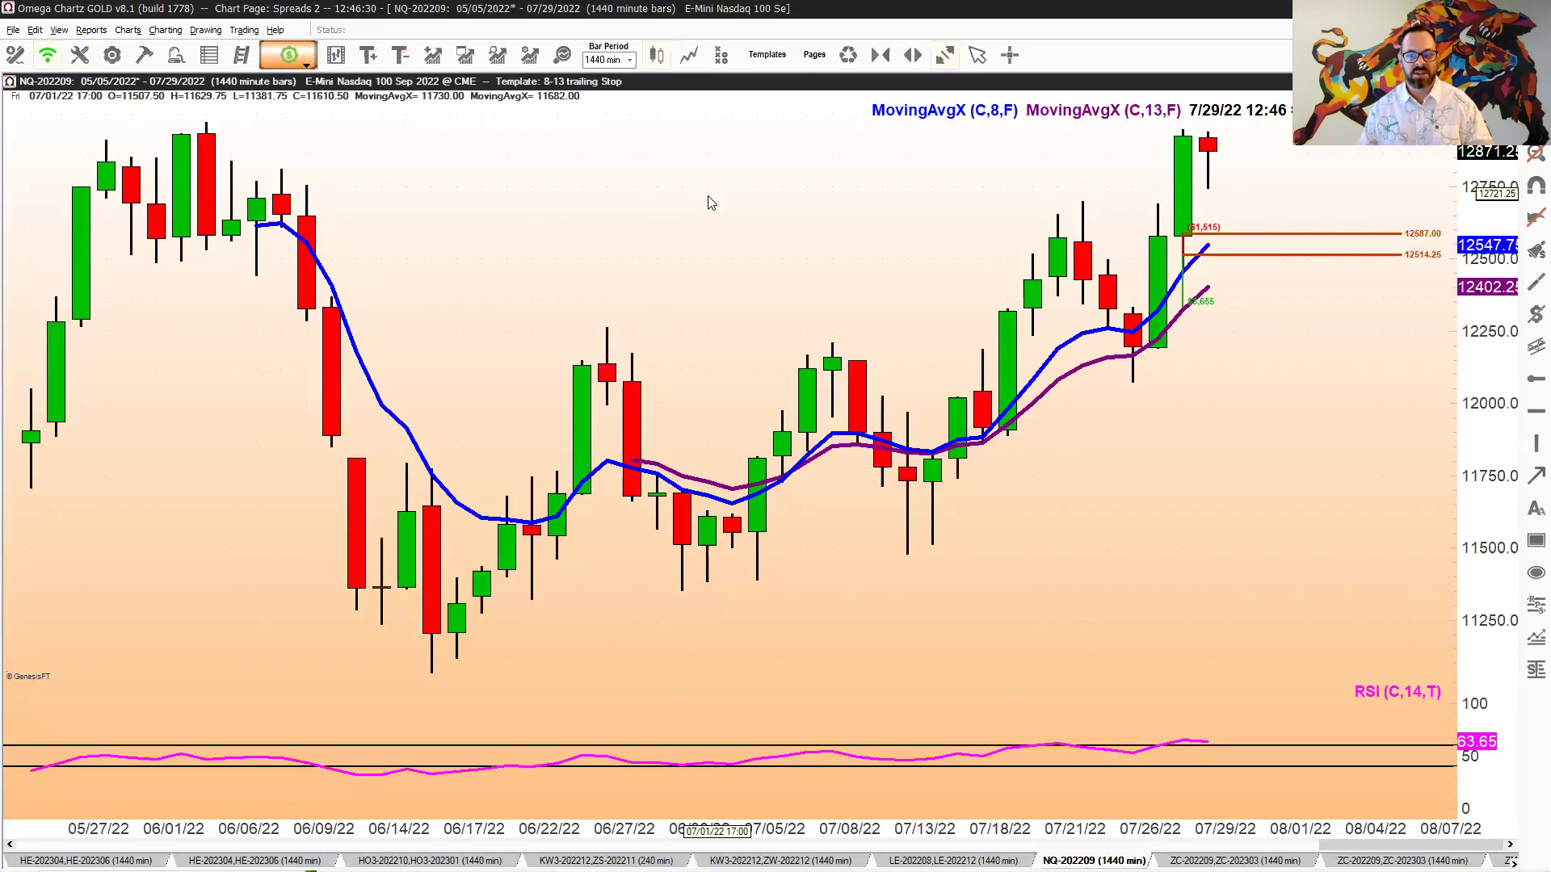
- Delete the existing drawn annotations from the NQ-202209 chart
right_click(563, 253)
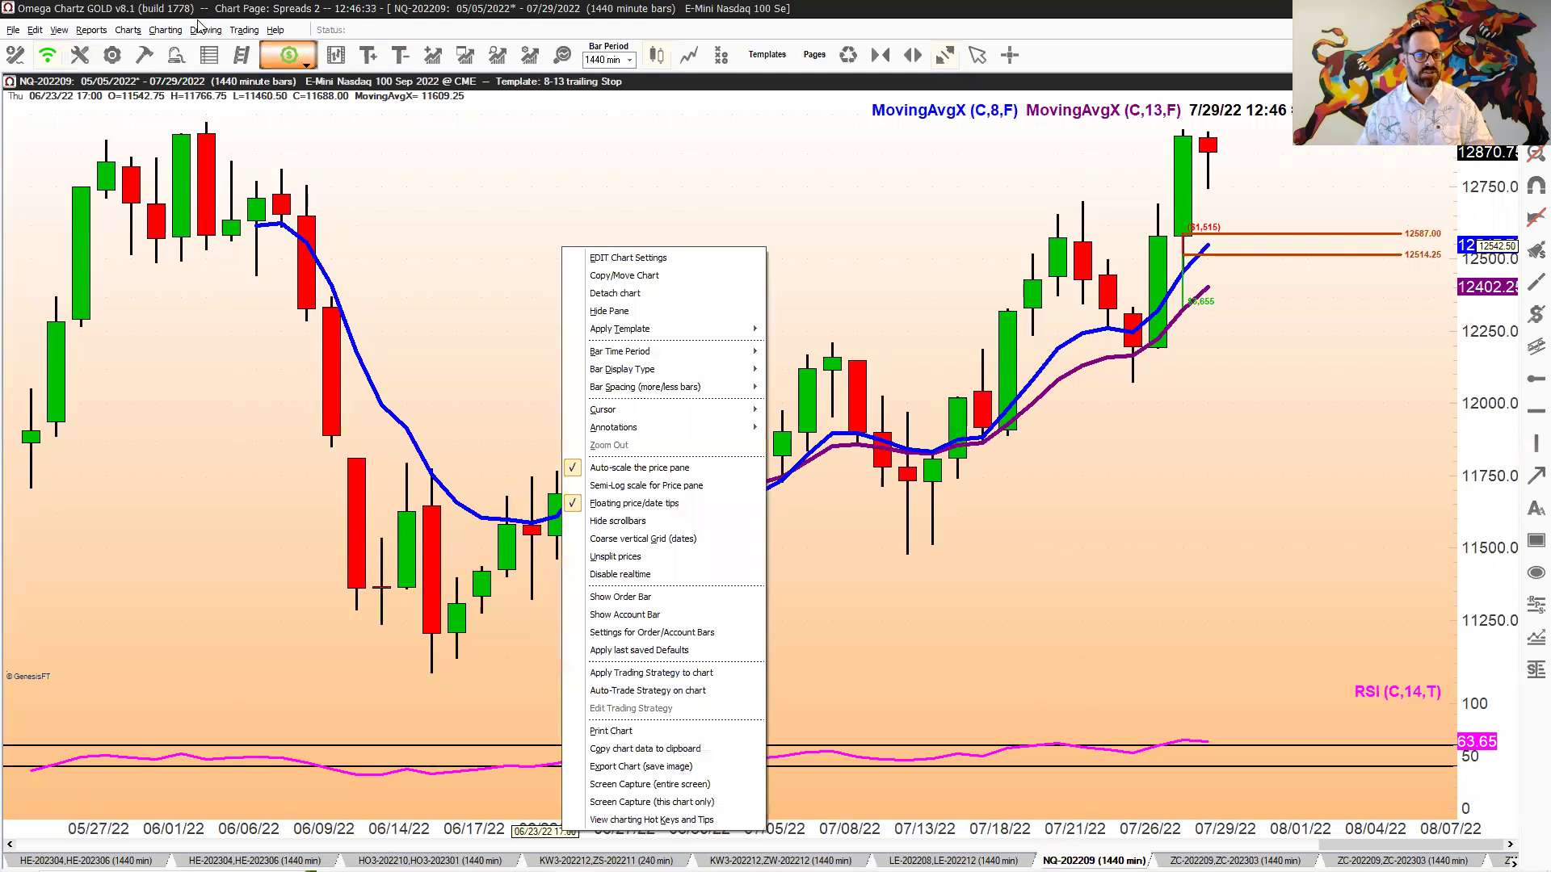
click(206, 30)
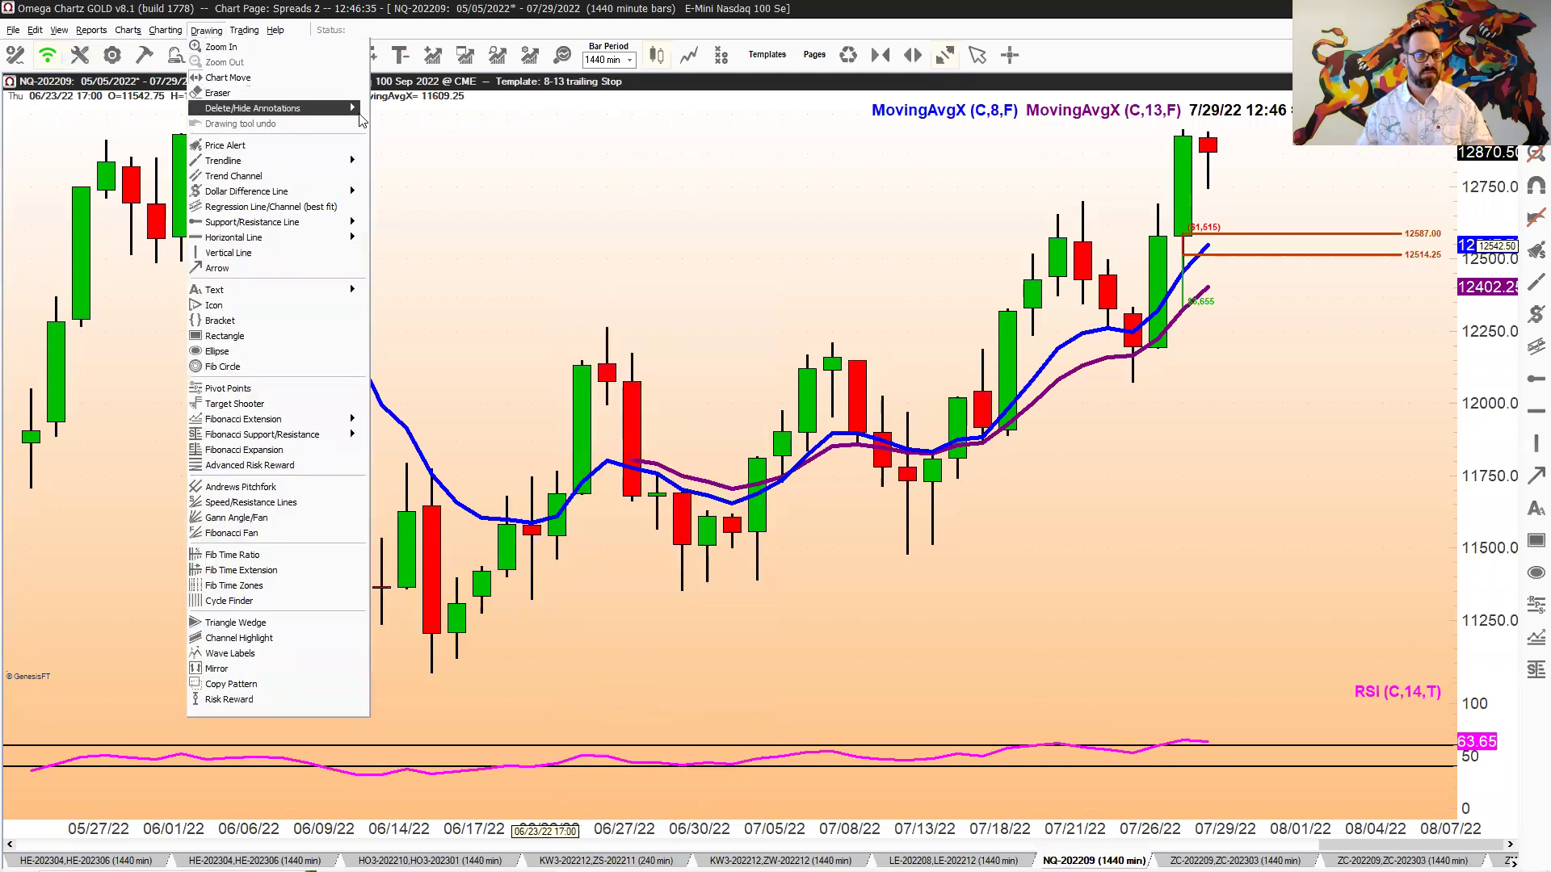
mouse_move(351, 110)
click(430, 126)
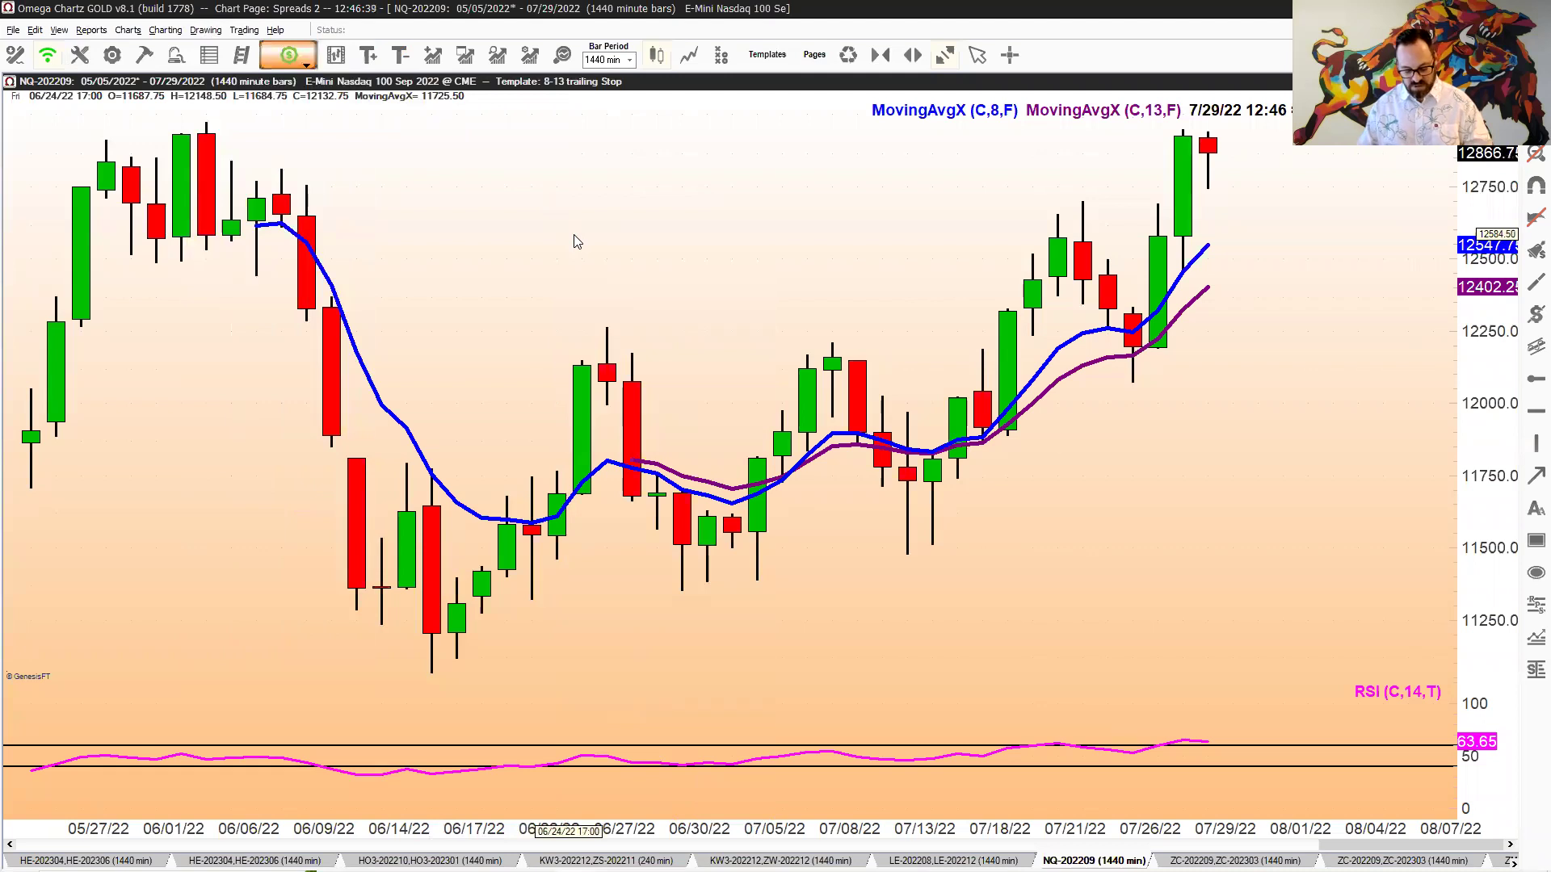
- Apply the BDub Chart template without saving 8-13 trailing Stop, and set the NQ-202209 chart to daily bars
key(d)
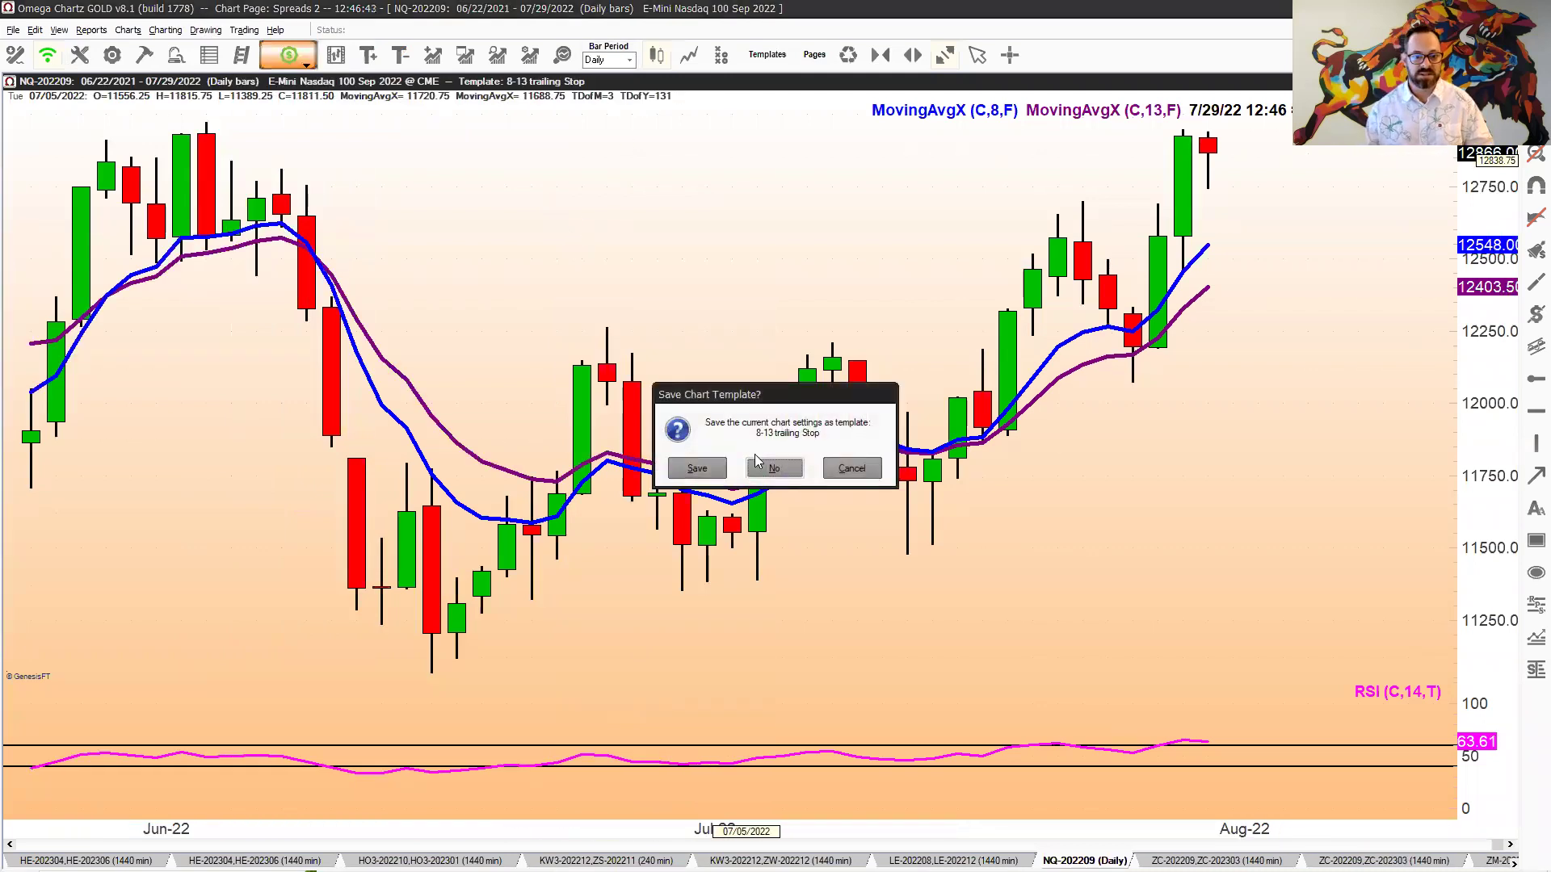
click(773, 471)
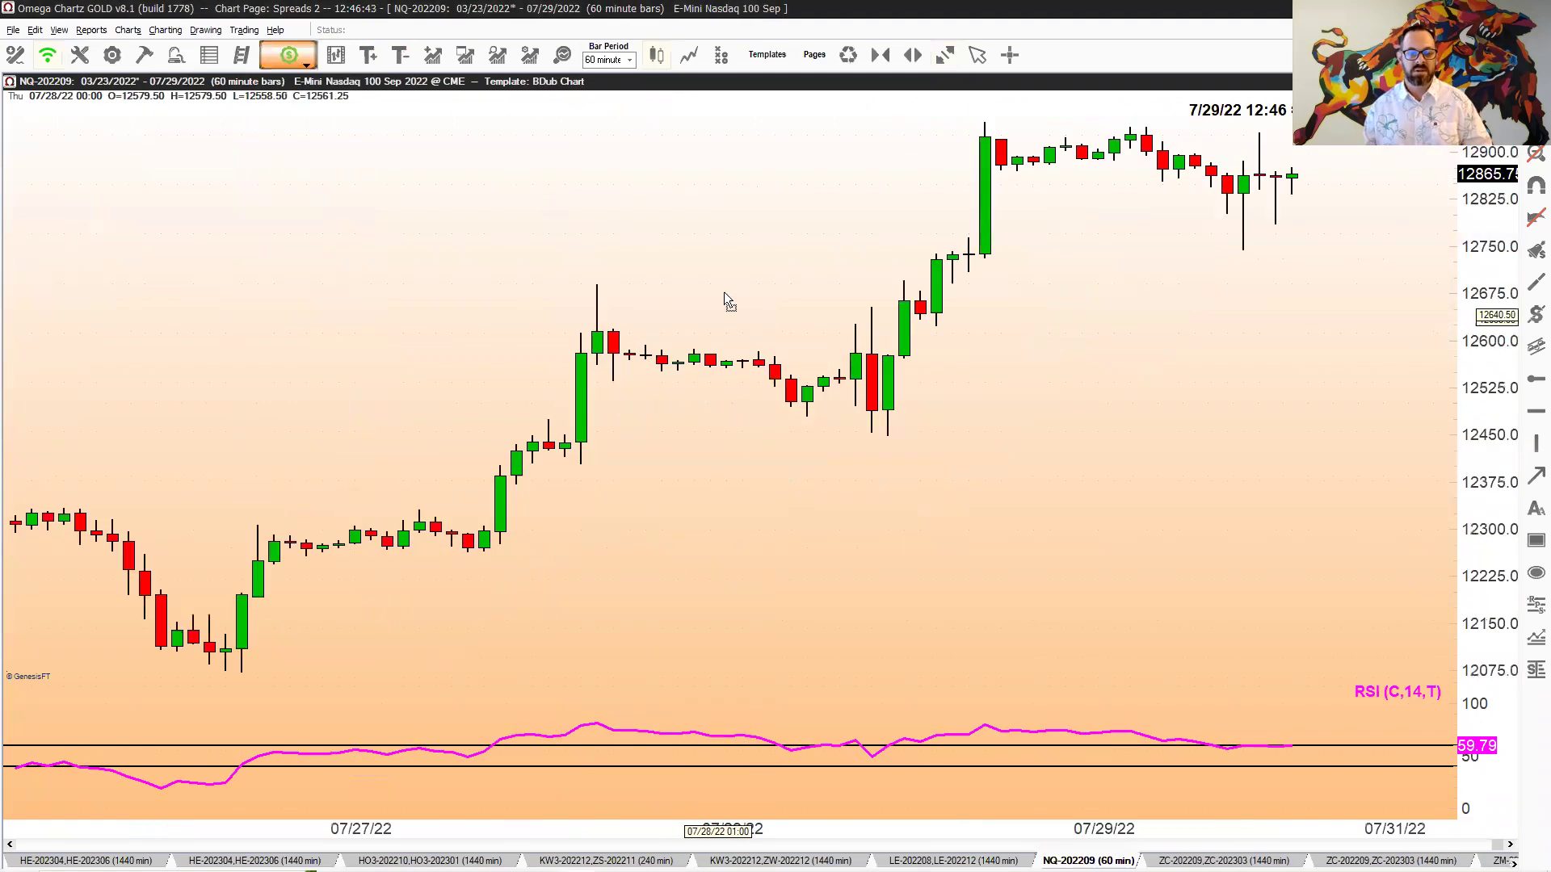
key(d)
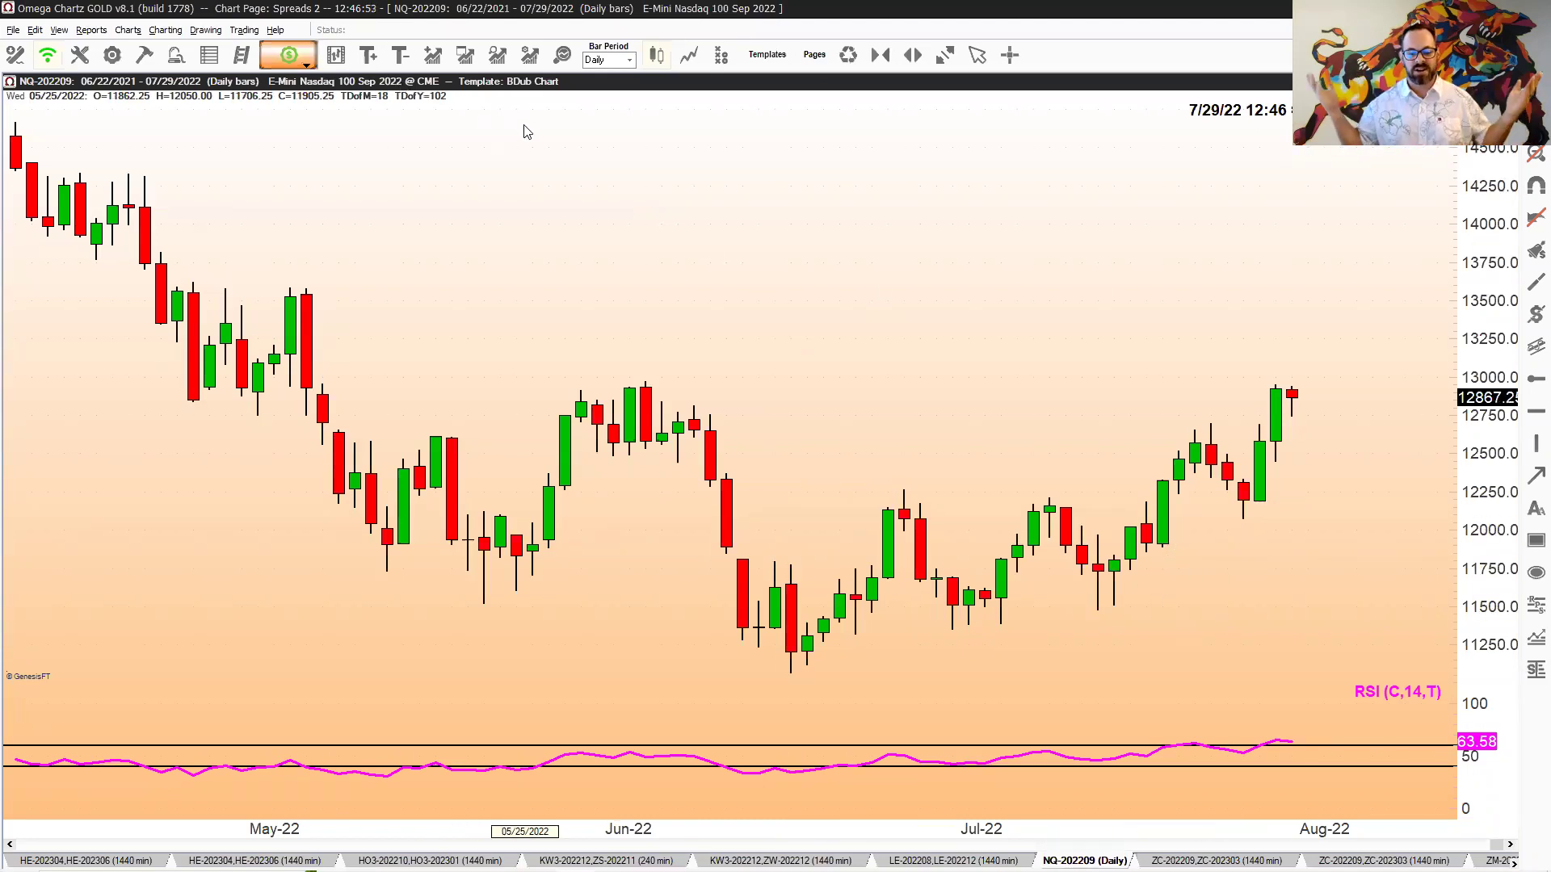
- Mark the mid-June low with a vertical line and draw a support zone from 11610.25 to 11356.75 starting at the late-June lows
click(791, 667)
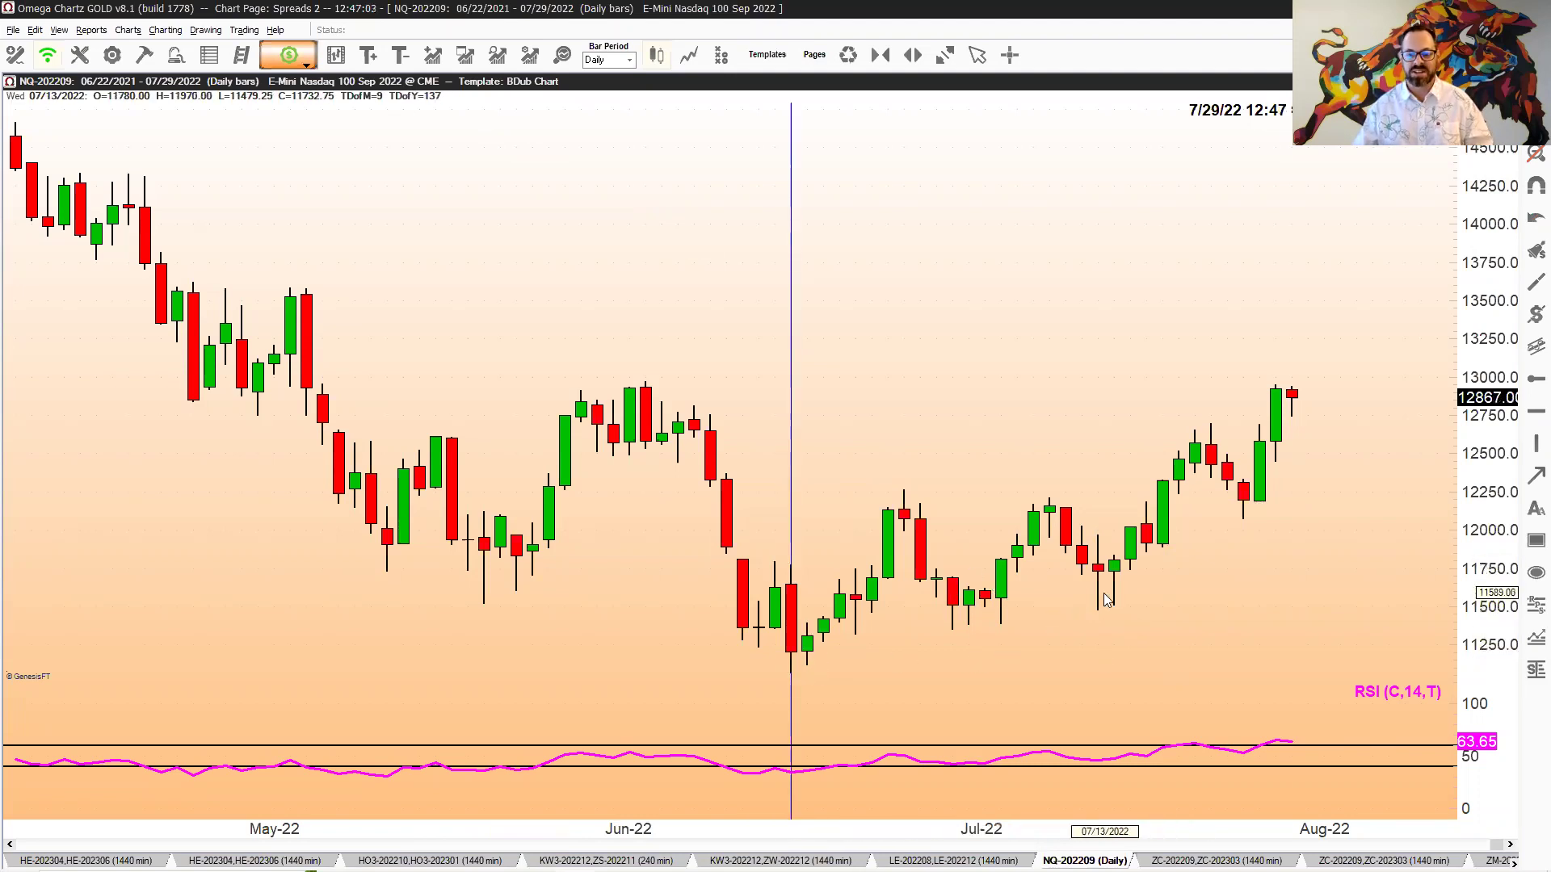
click(1537, 669)
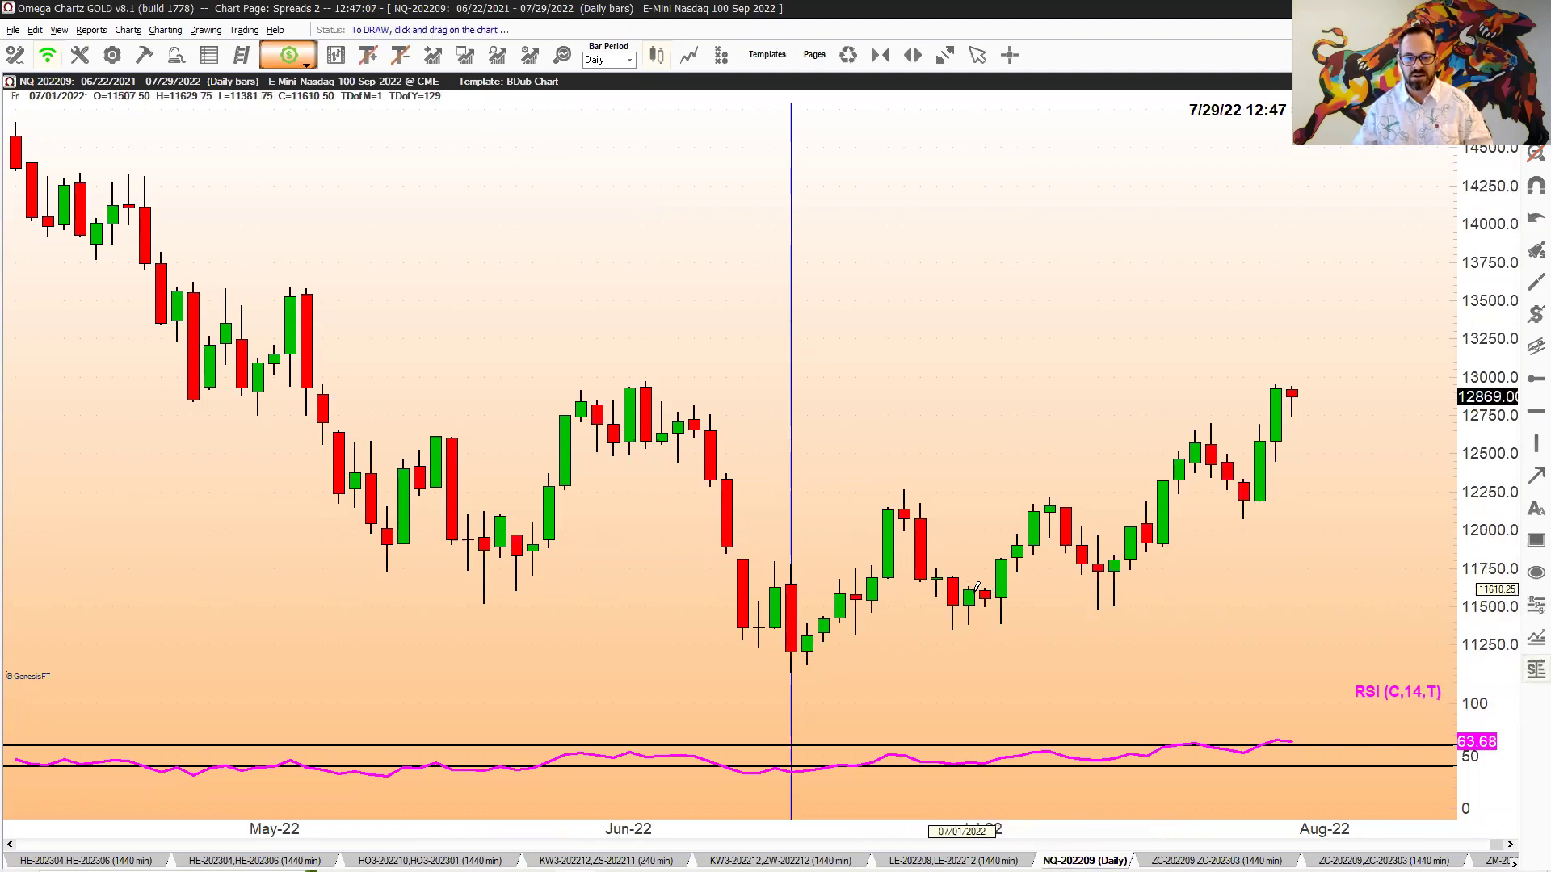
drag(973, 590, 956, 625)
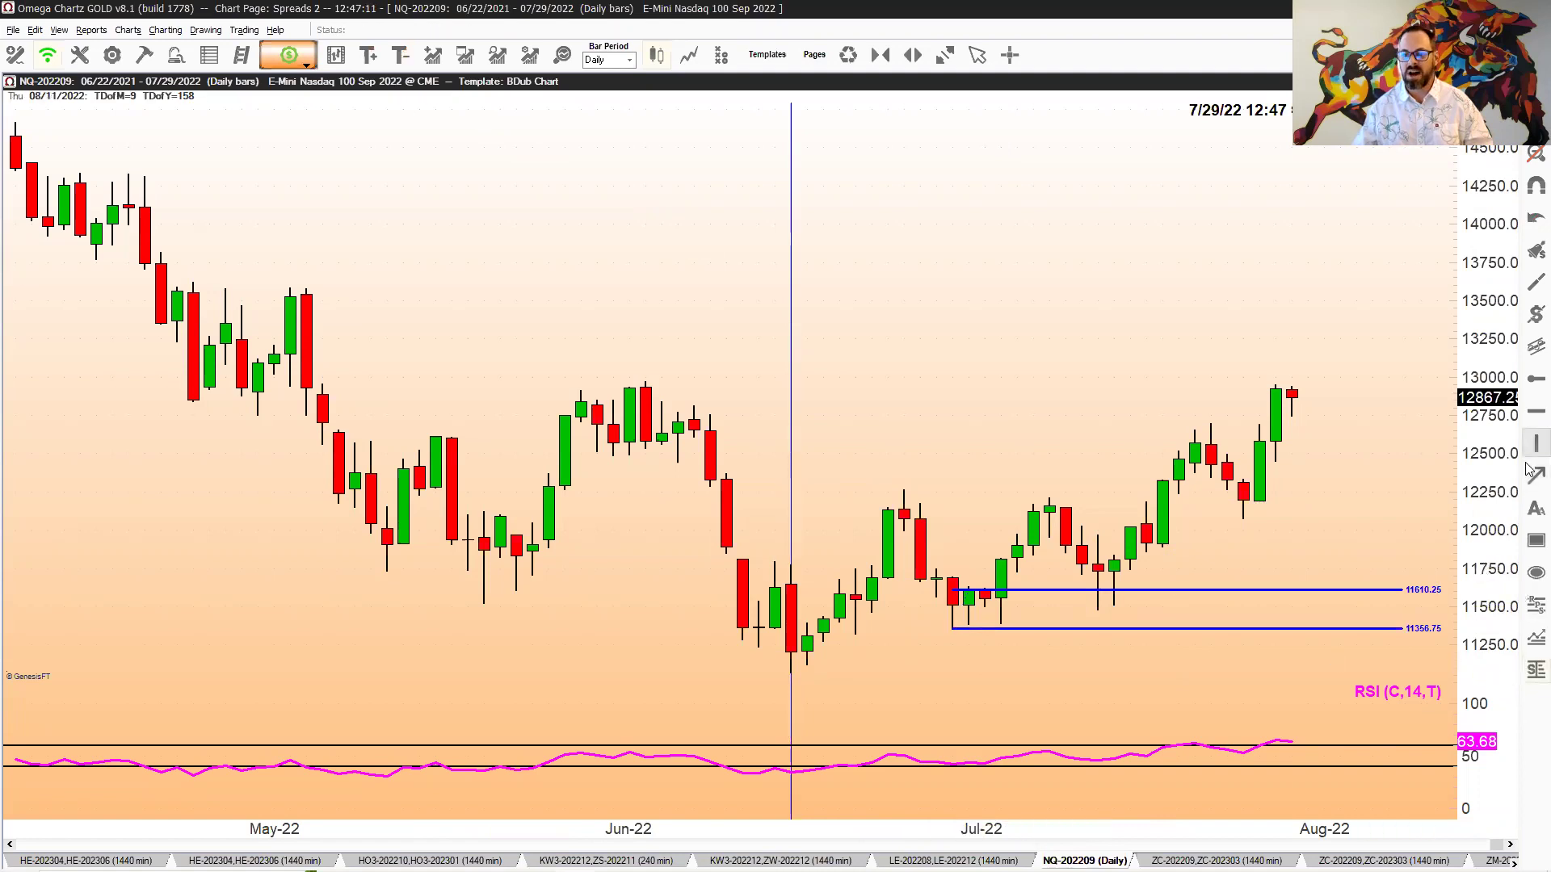
- Draw an up arrow to the zone's upper line at the 07/13/2022 bar and add a horizontal line at 11320.00 below the zone
drag(1098, 624, 1098, 591)
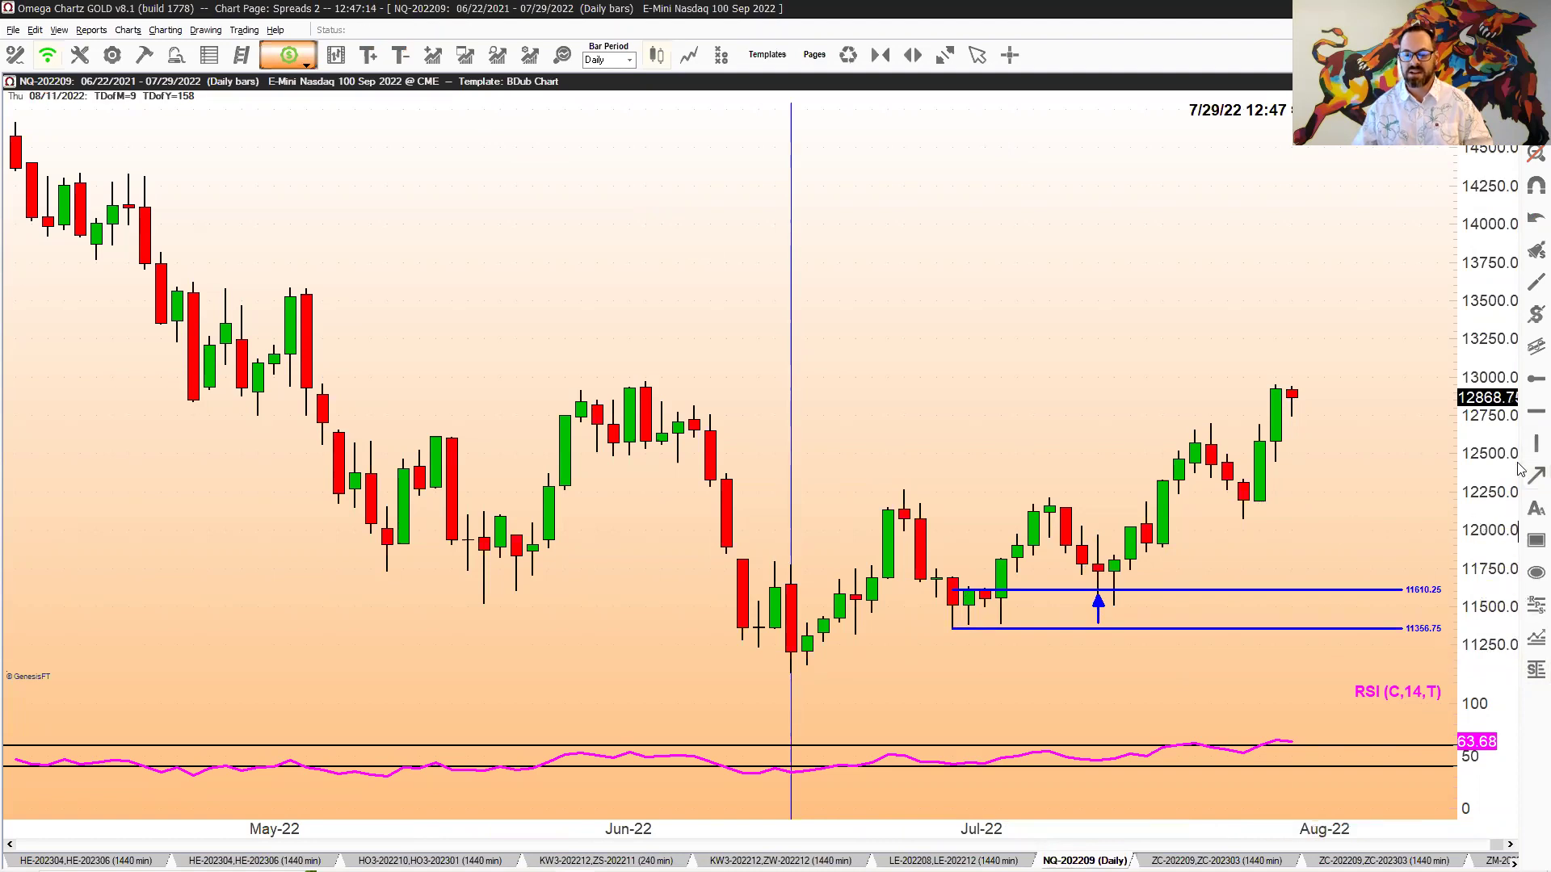
click(1528, 384)
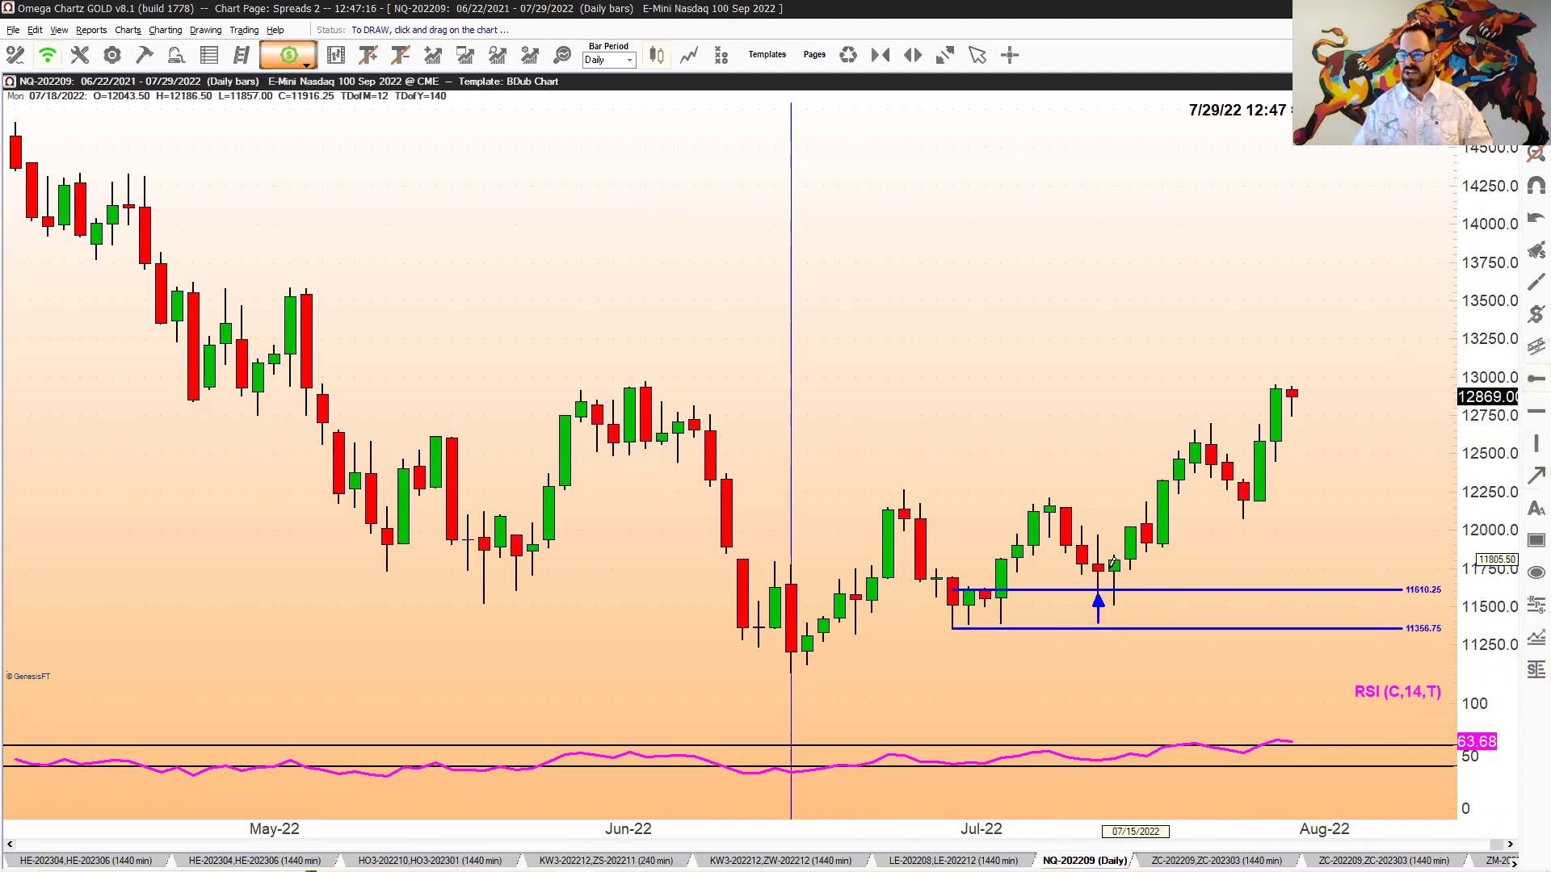
click(1083, 634)
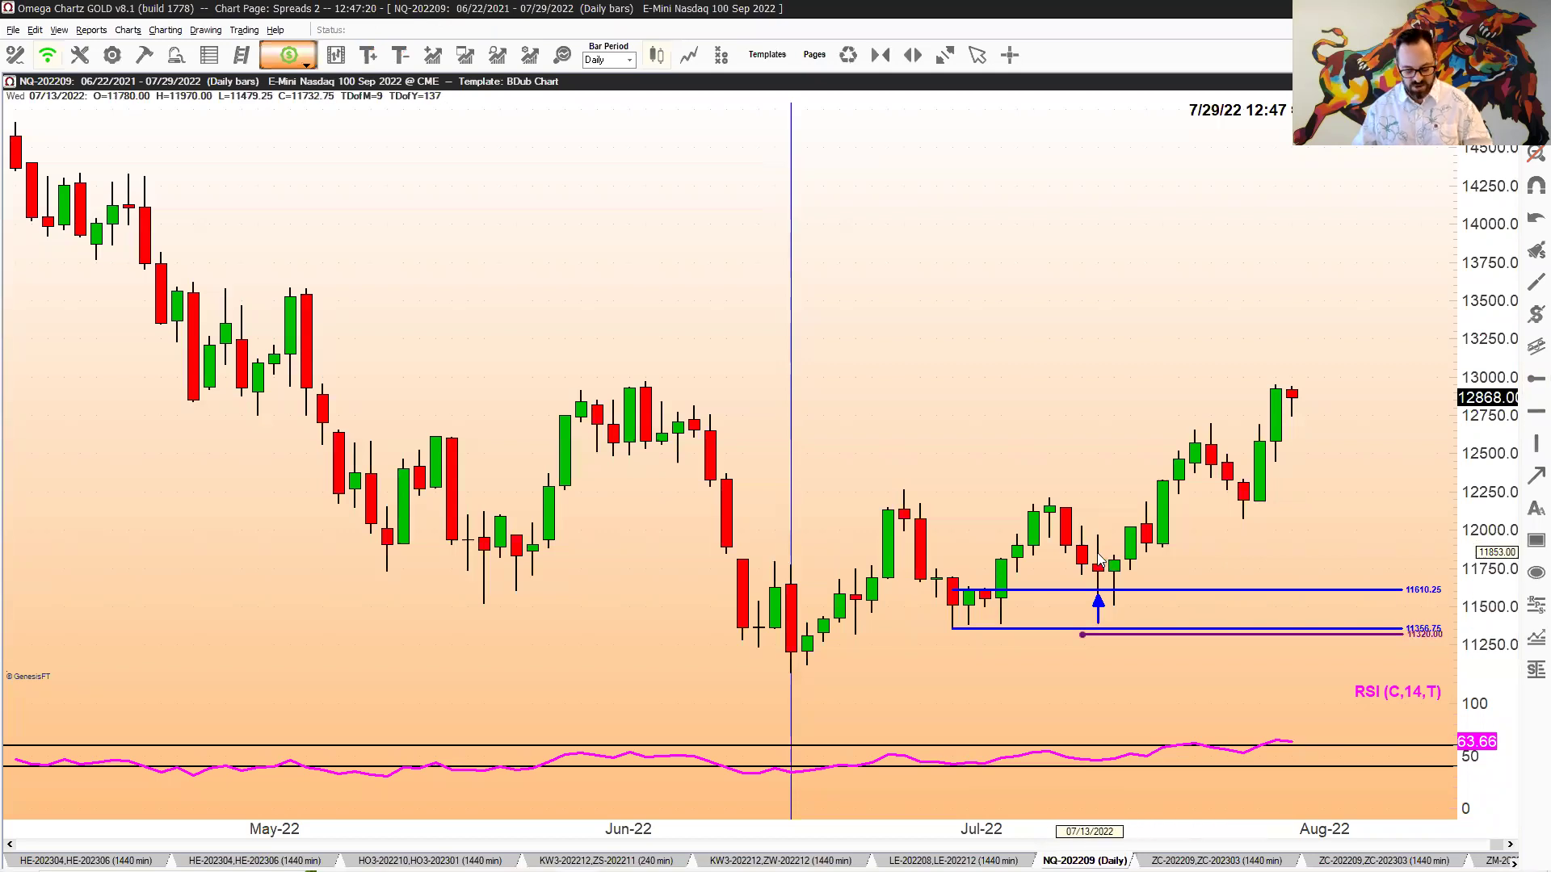
- Add a vertical line on the 07/13/2022 bar and delete the mid-June vertical line
click(1098, 558)
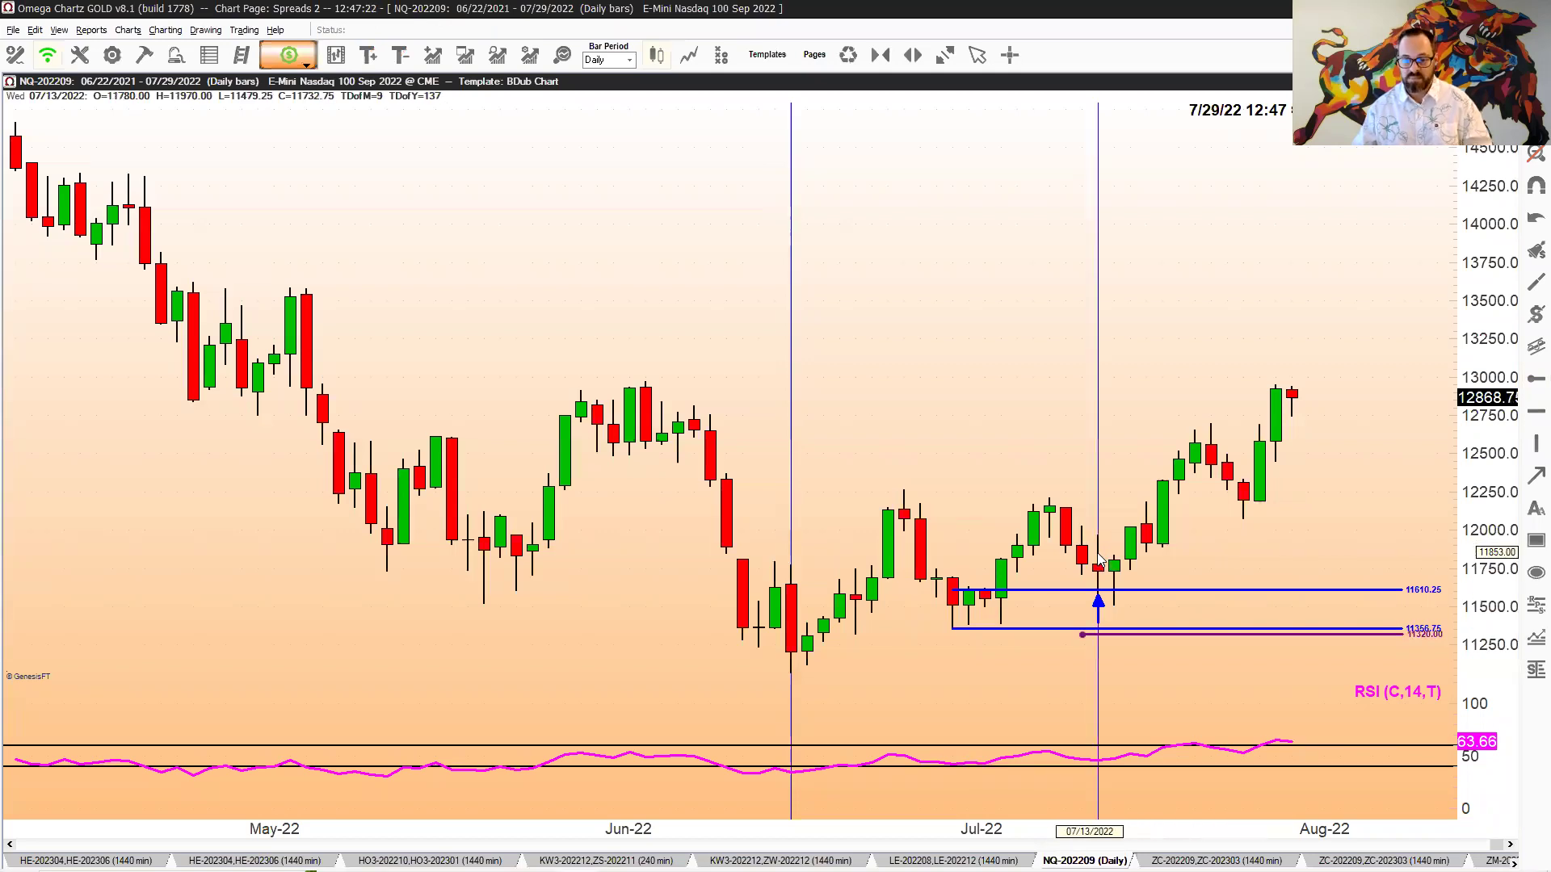
right_click(792, 365)
click(830, 389)
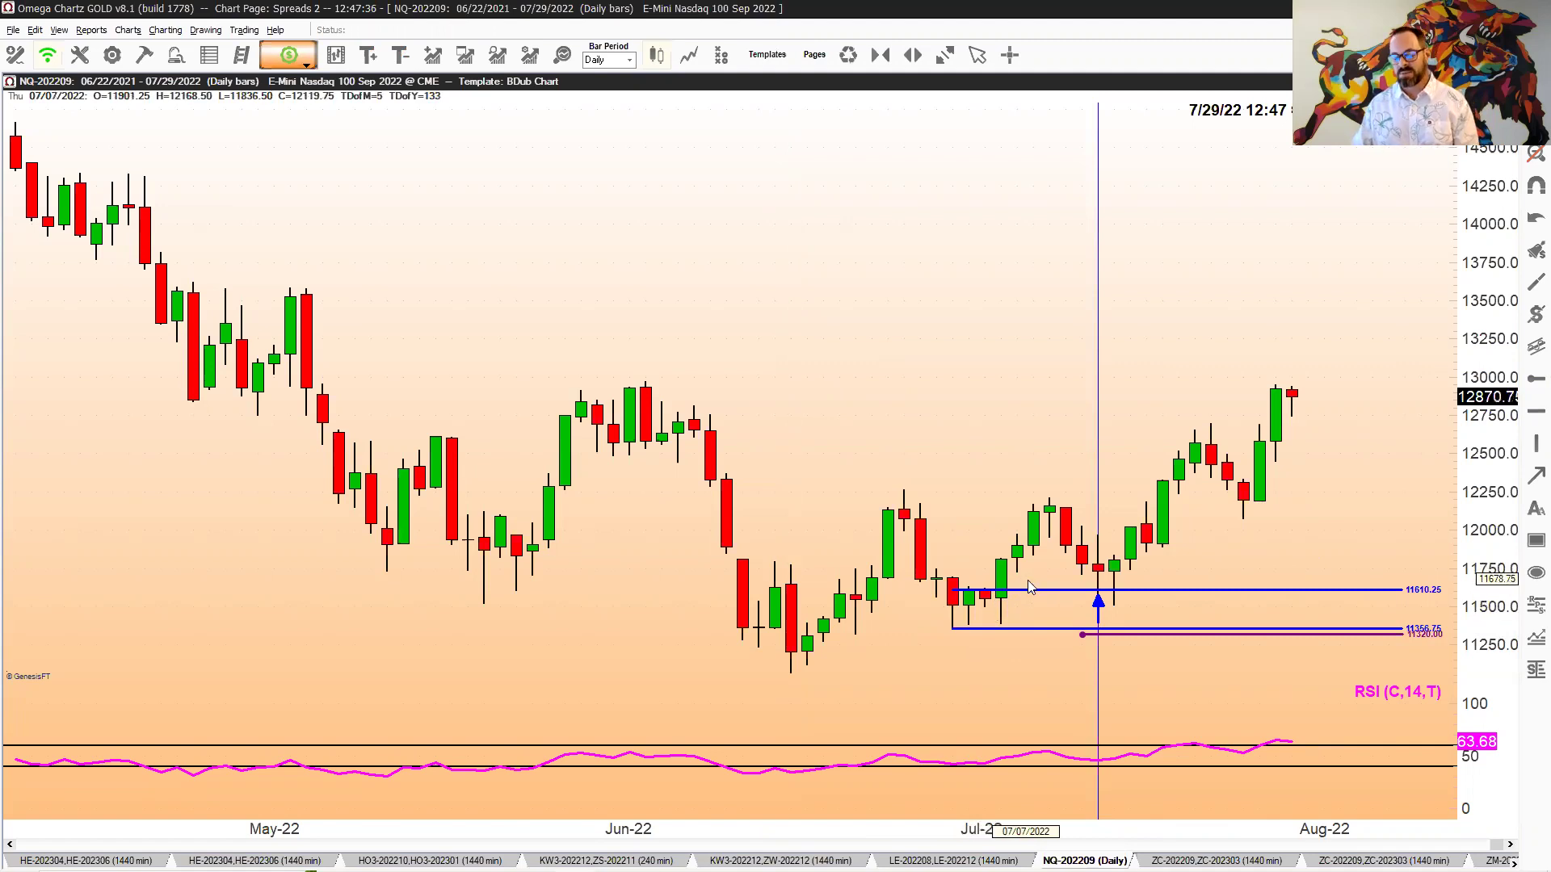
- Switch to the Wealth With Spreads page in the browser and highlight the Trading Routine and Finding Zones educational video
key(alt+Tab)
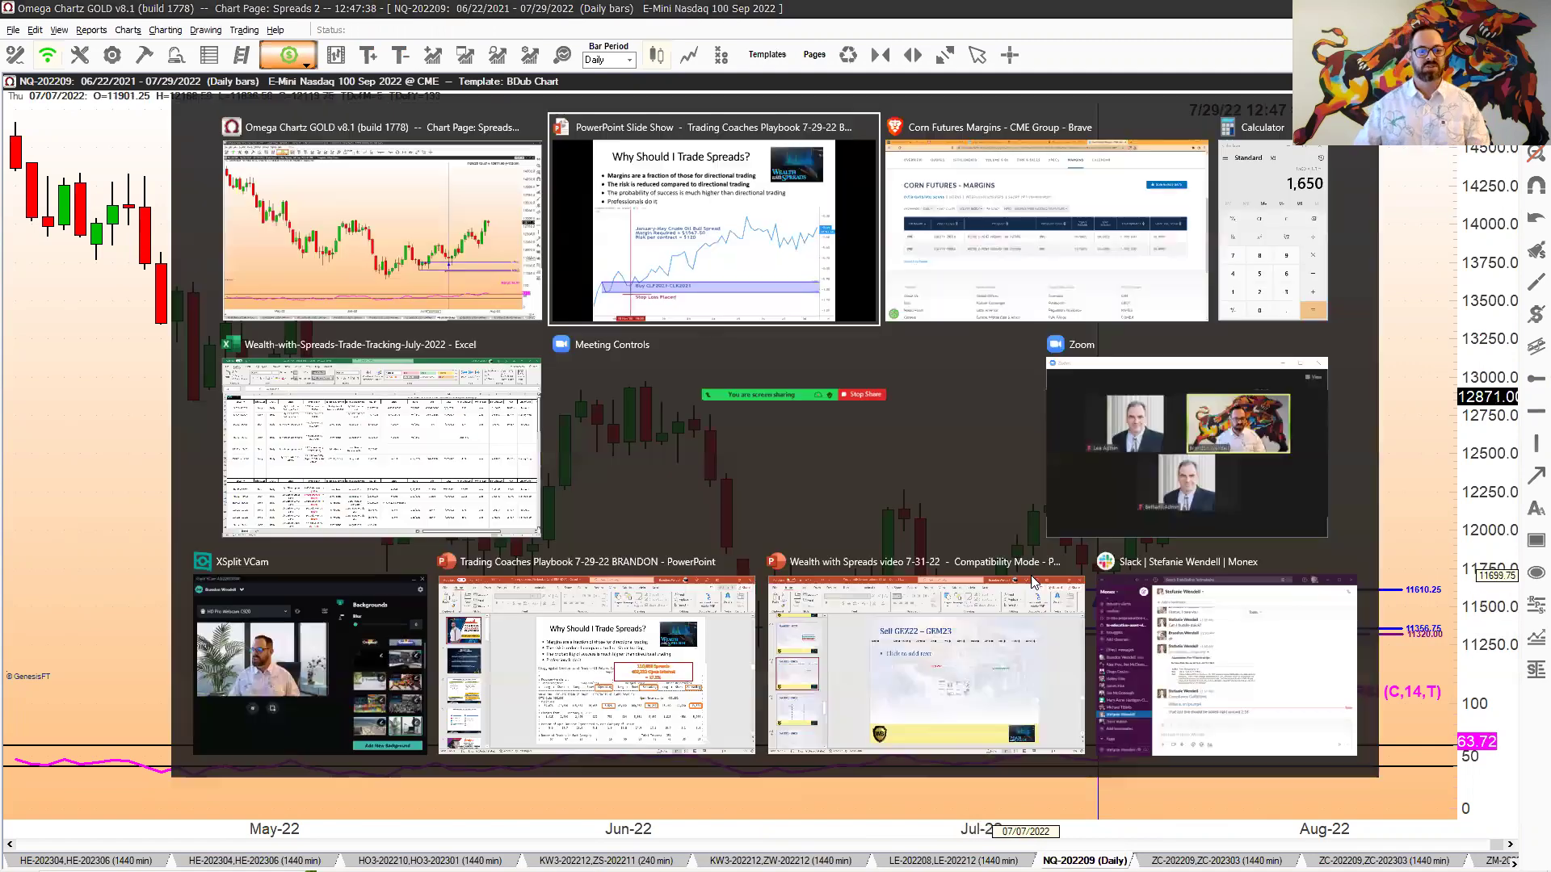
key(alt+Tab)
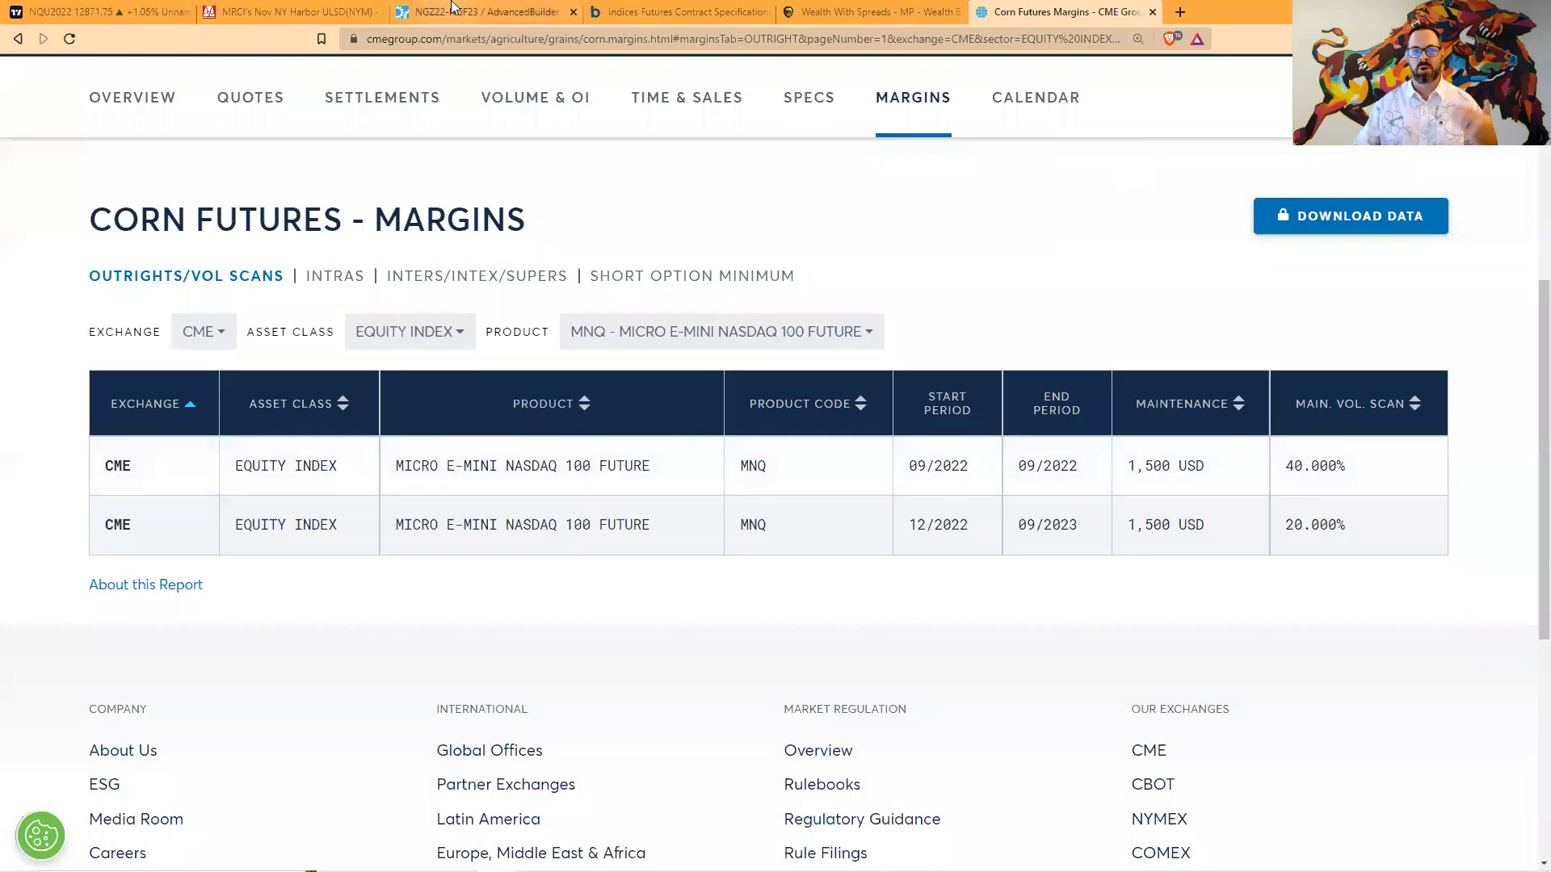
click(882, 9)
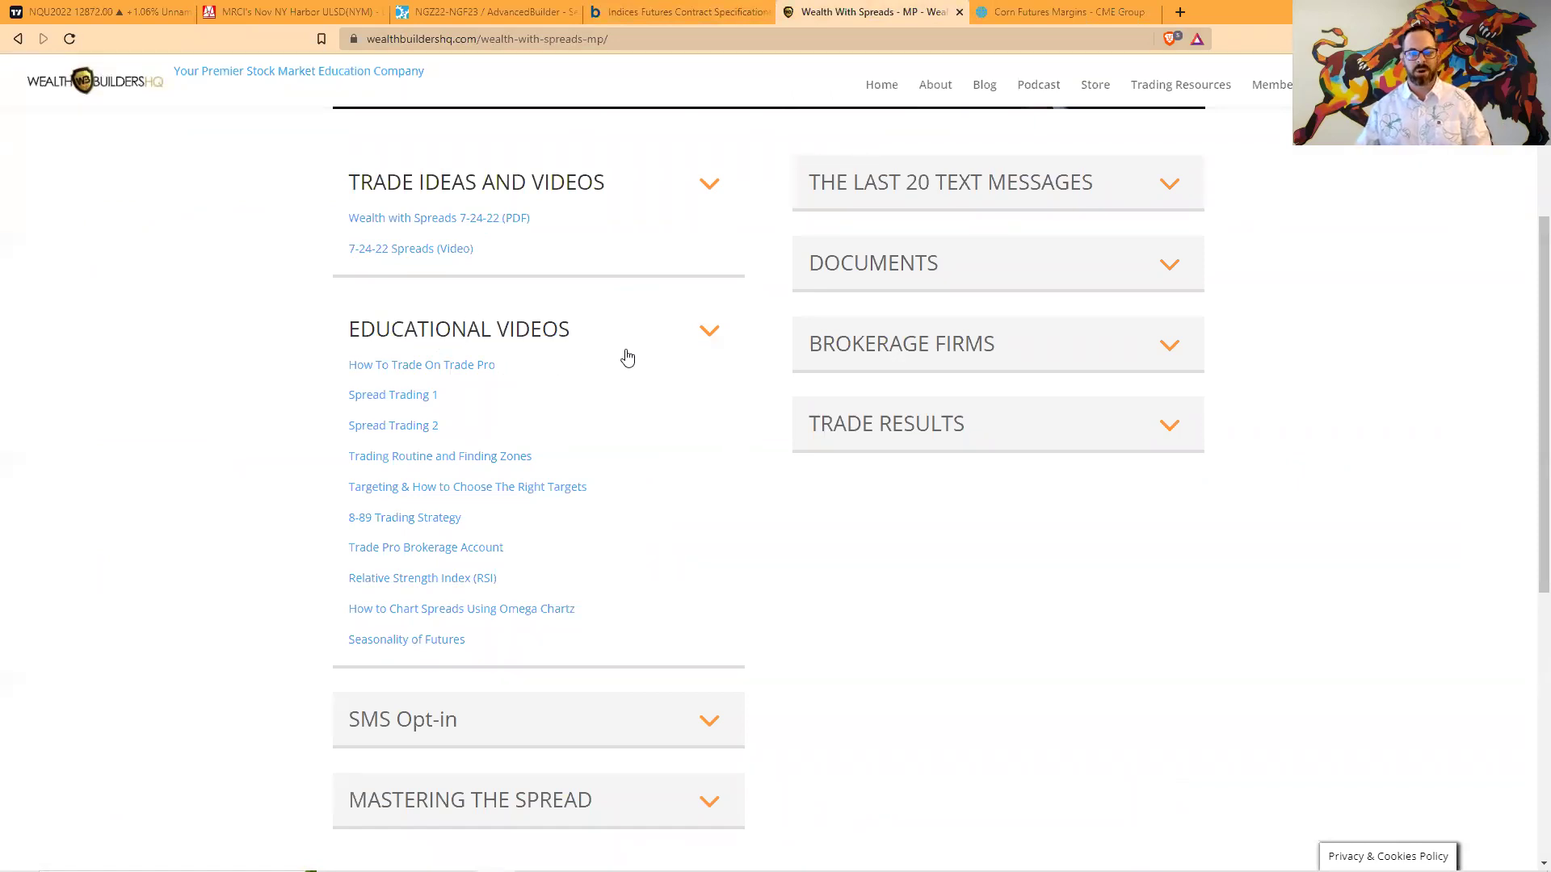
scroll(642, 356, up, 3)
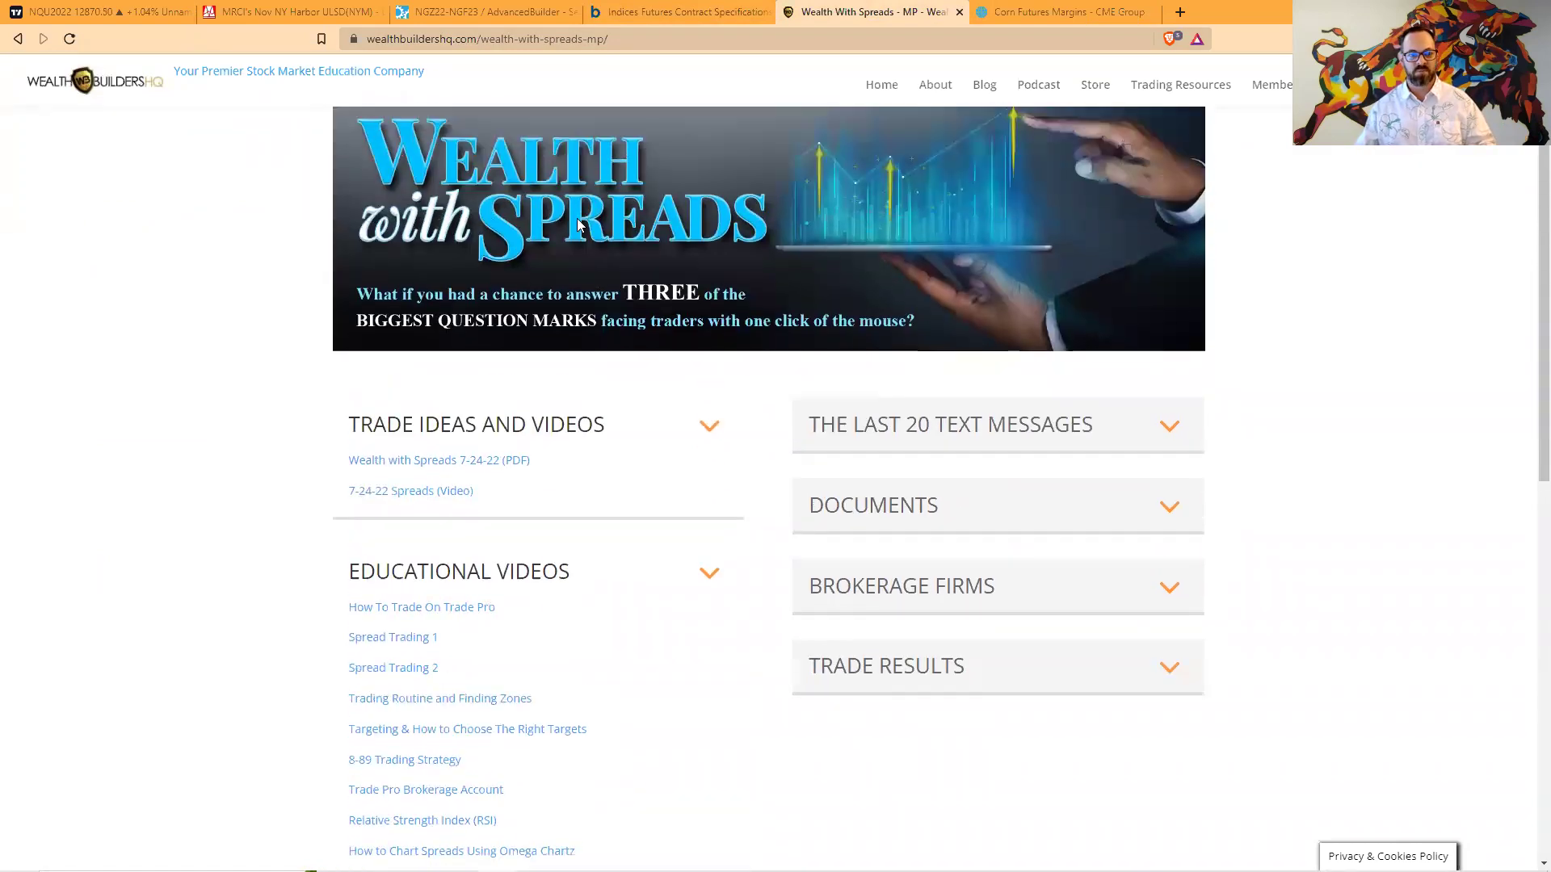
scroll(571, 568, down, 3)
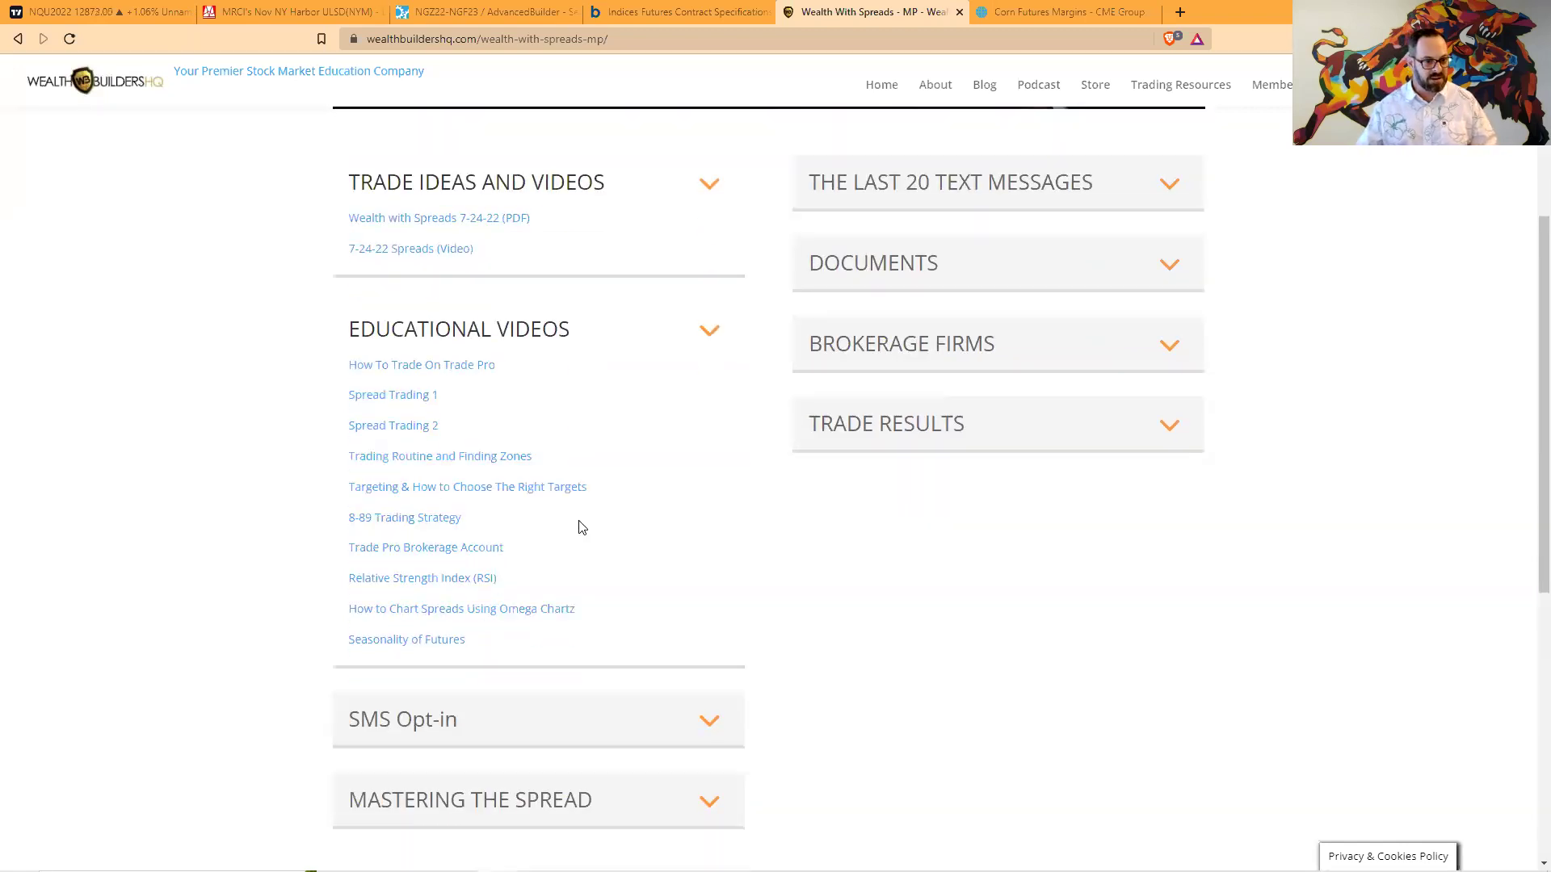
drag(555, 457, 352, 470)
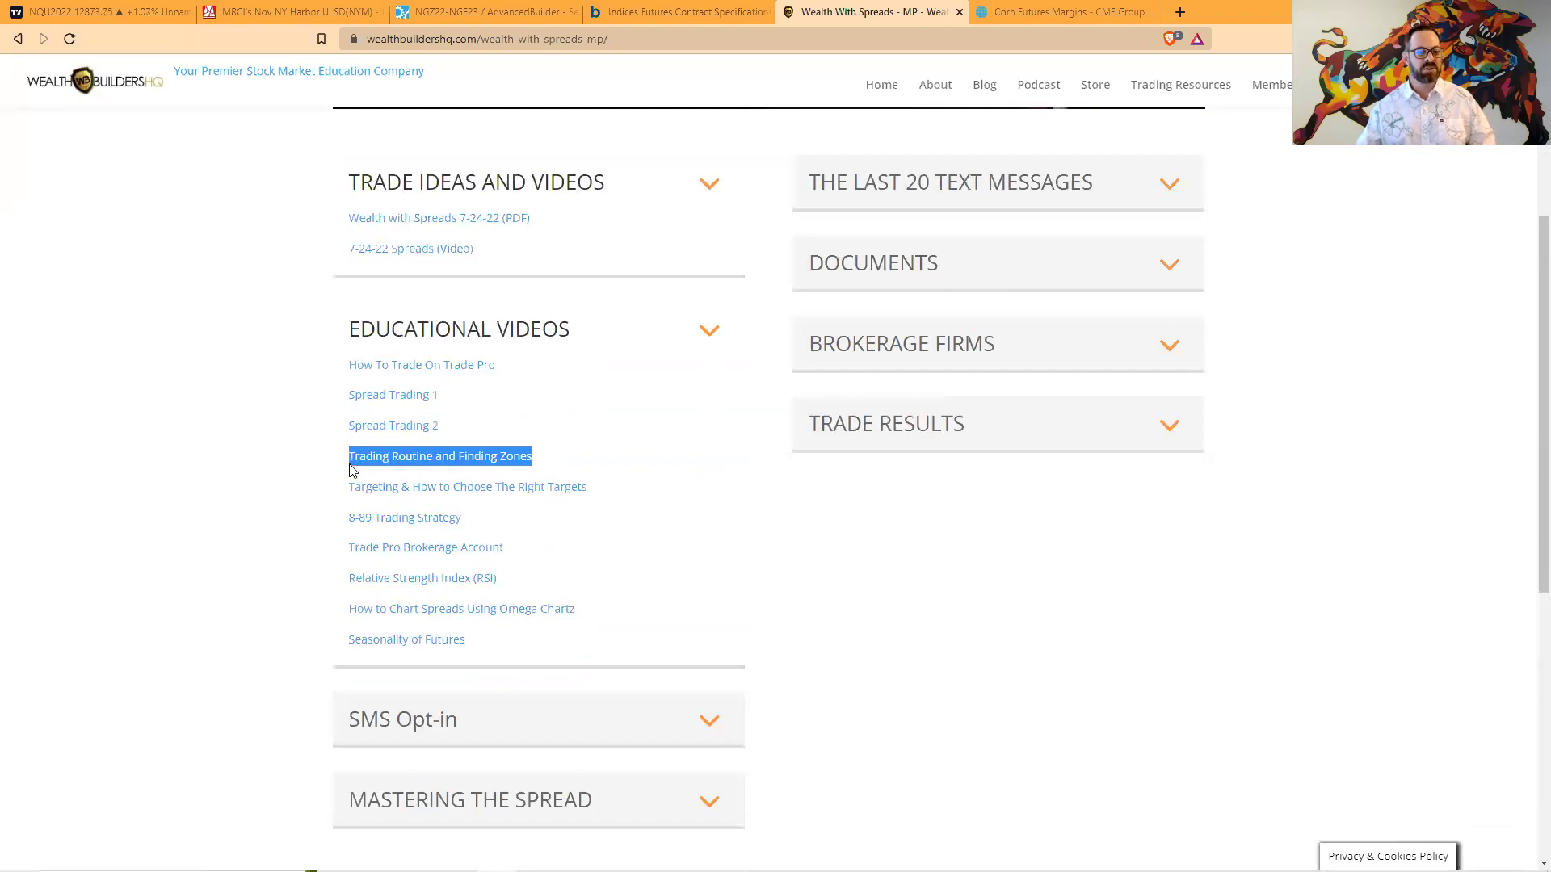
click(1171, 686)
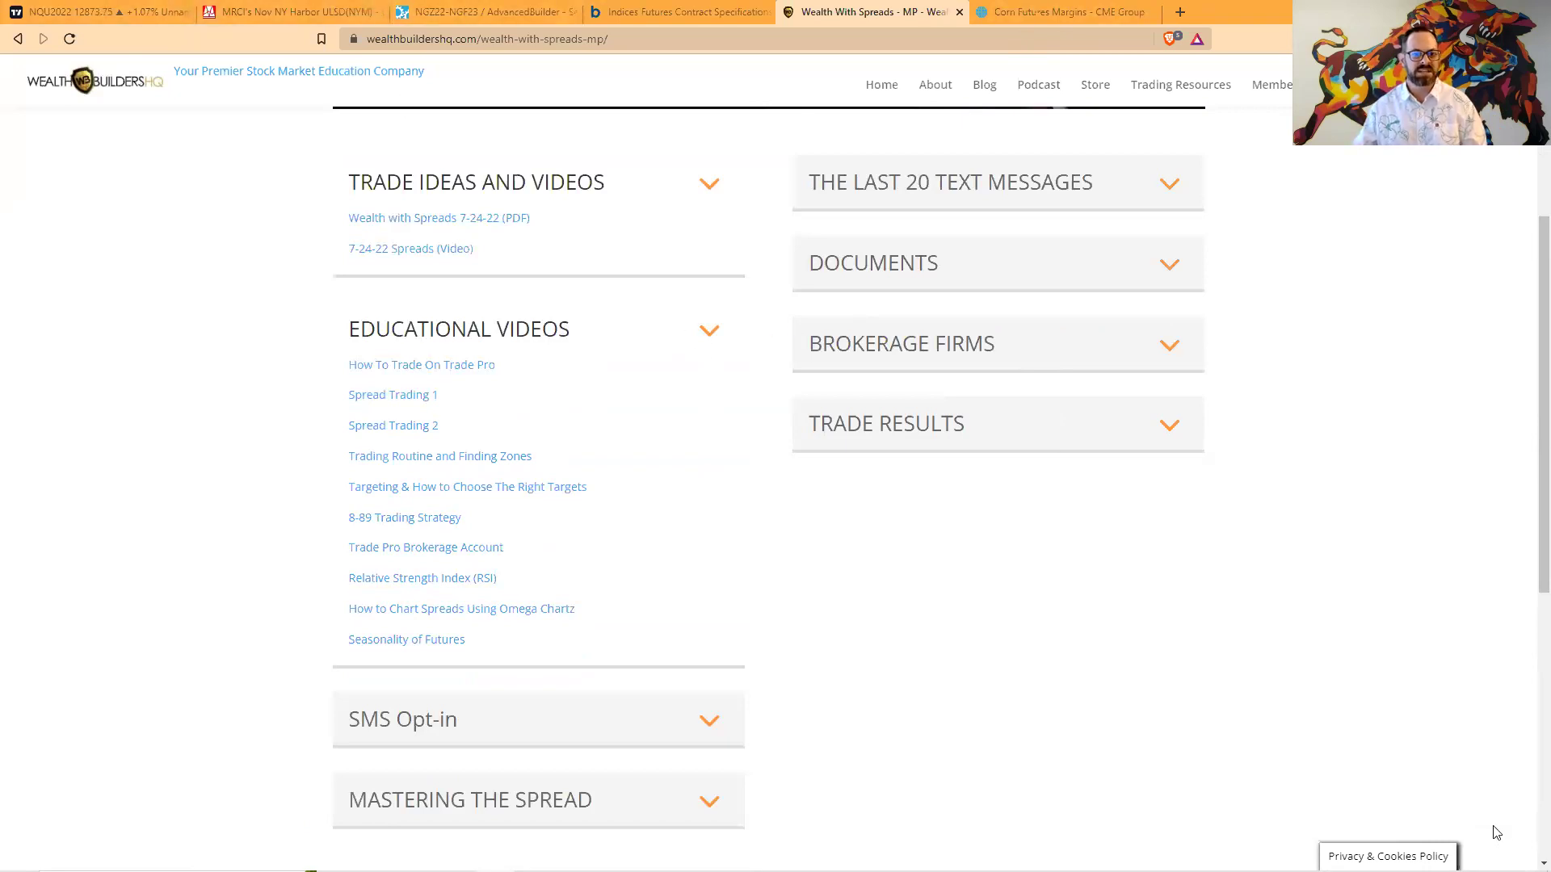
- Return to the NQ daily chart in Omega Chartz and calculate 11610.25 minus 11320 in Calculator for the stop distance
key(alt+Tab)
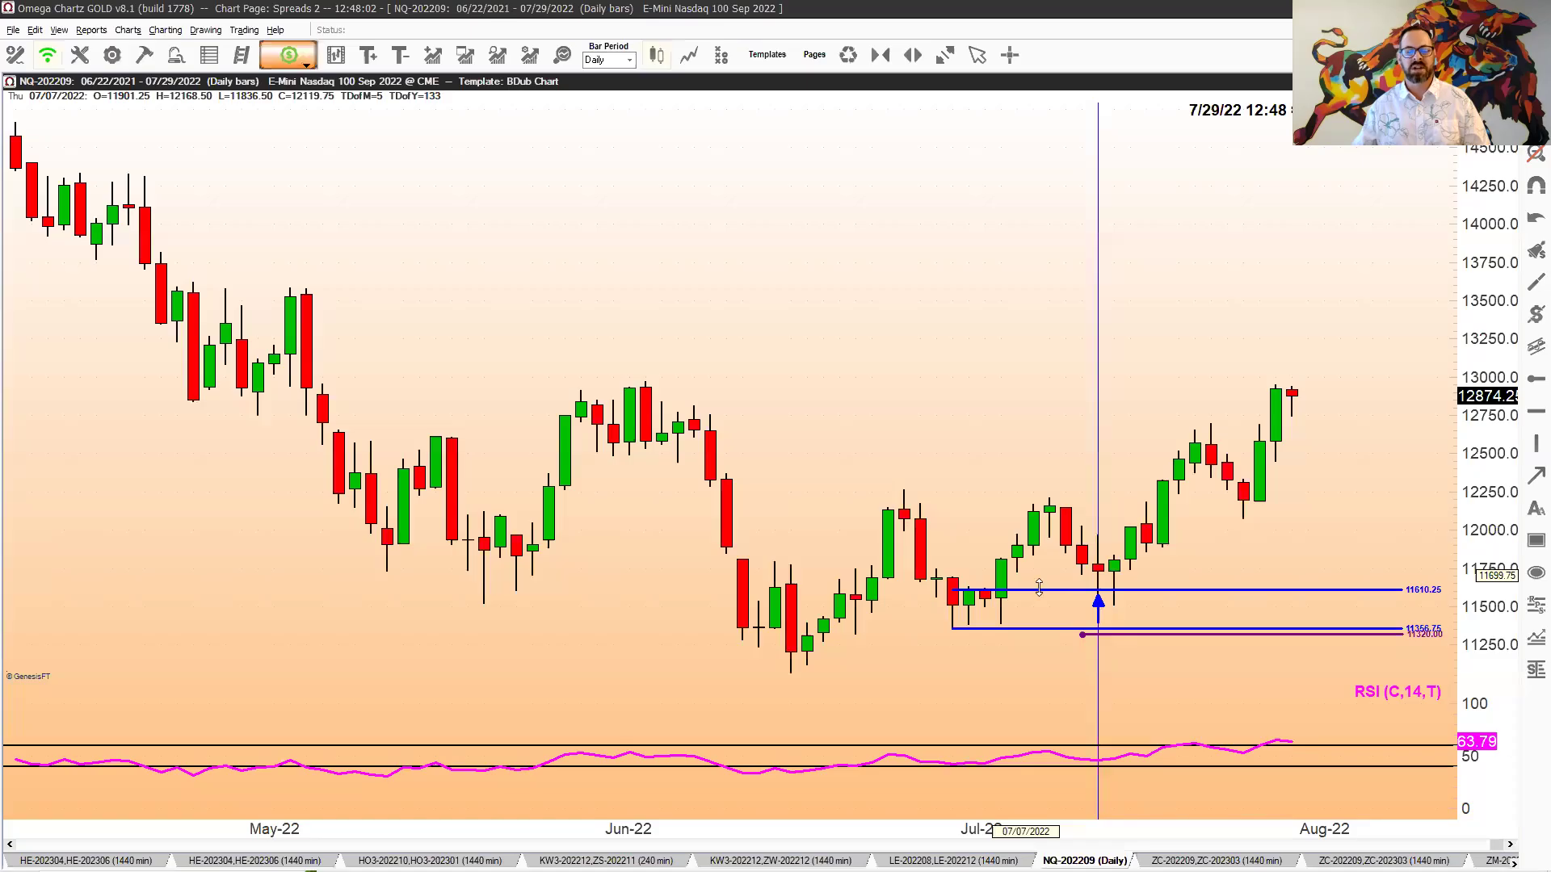
click(1099, 602)
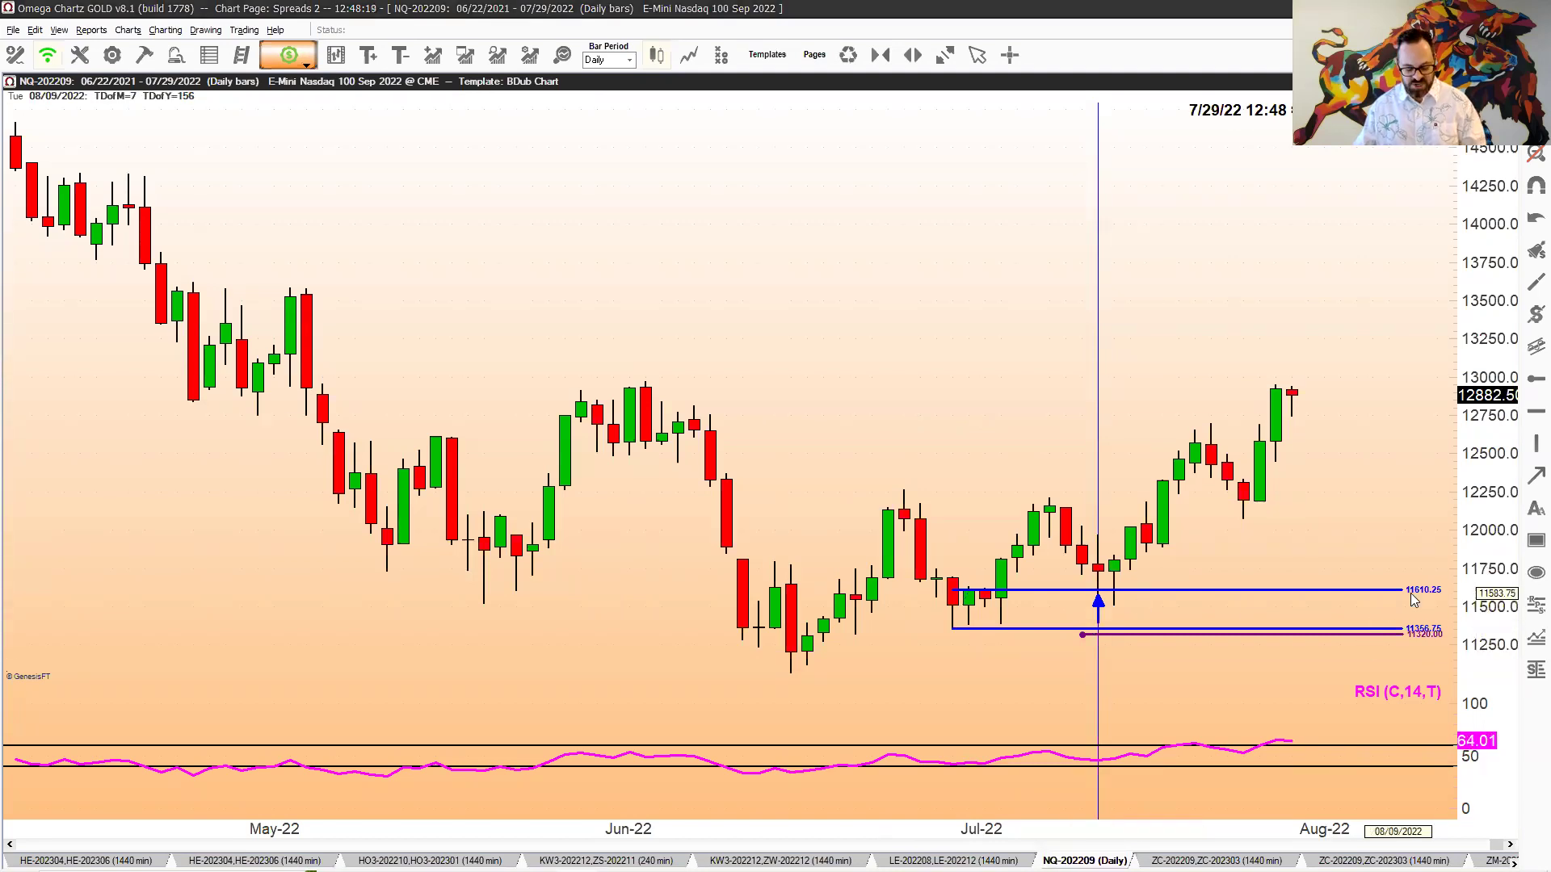
key(alt+Tab)
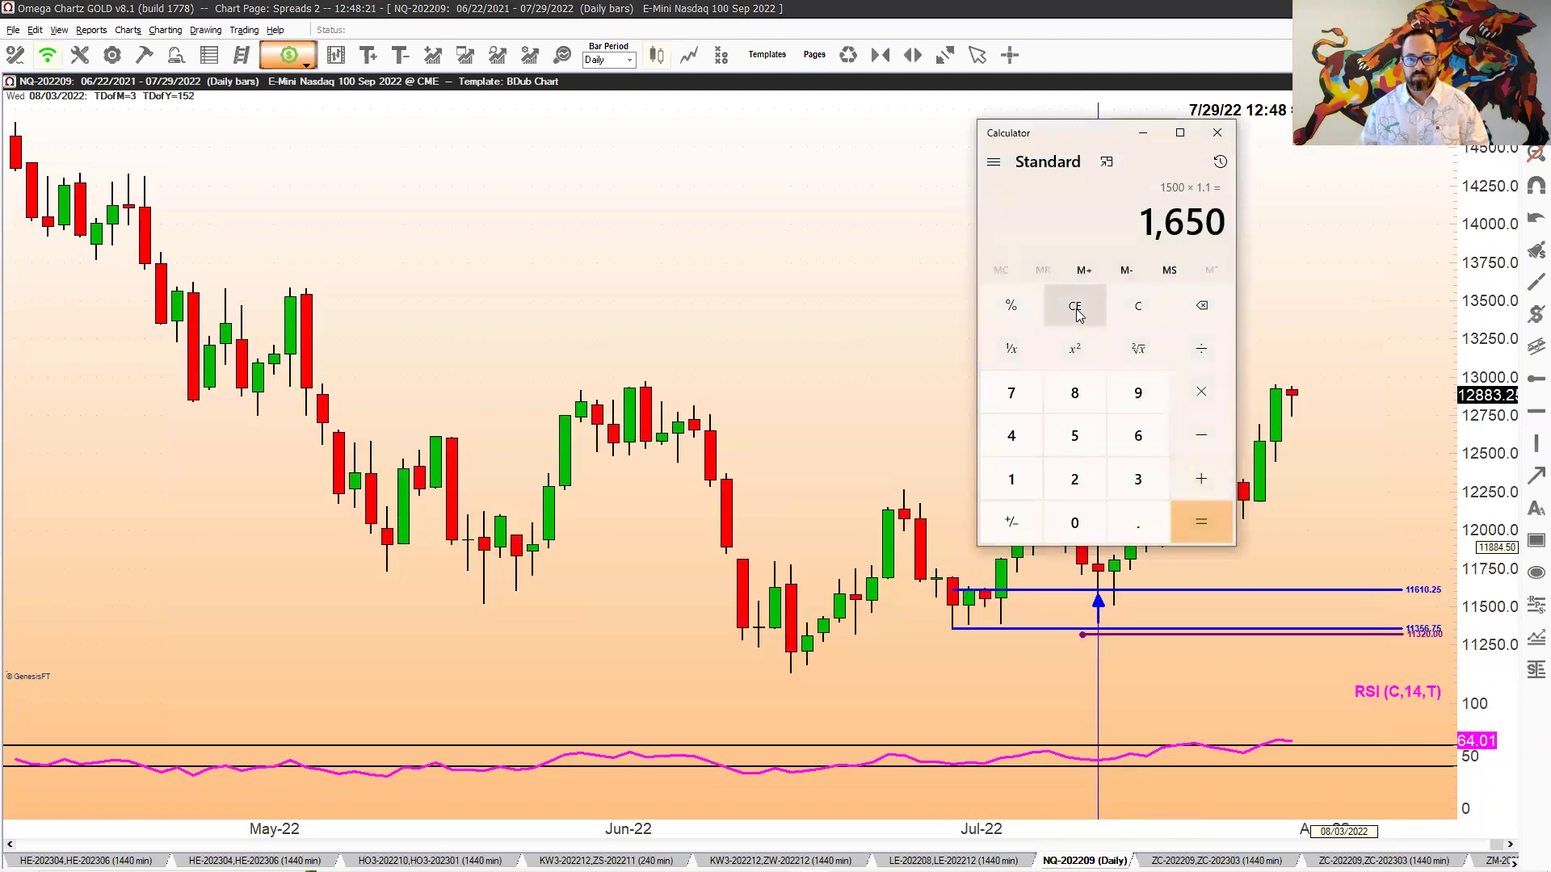
click(1075, 309)
text(11,610)
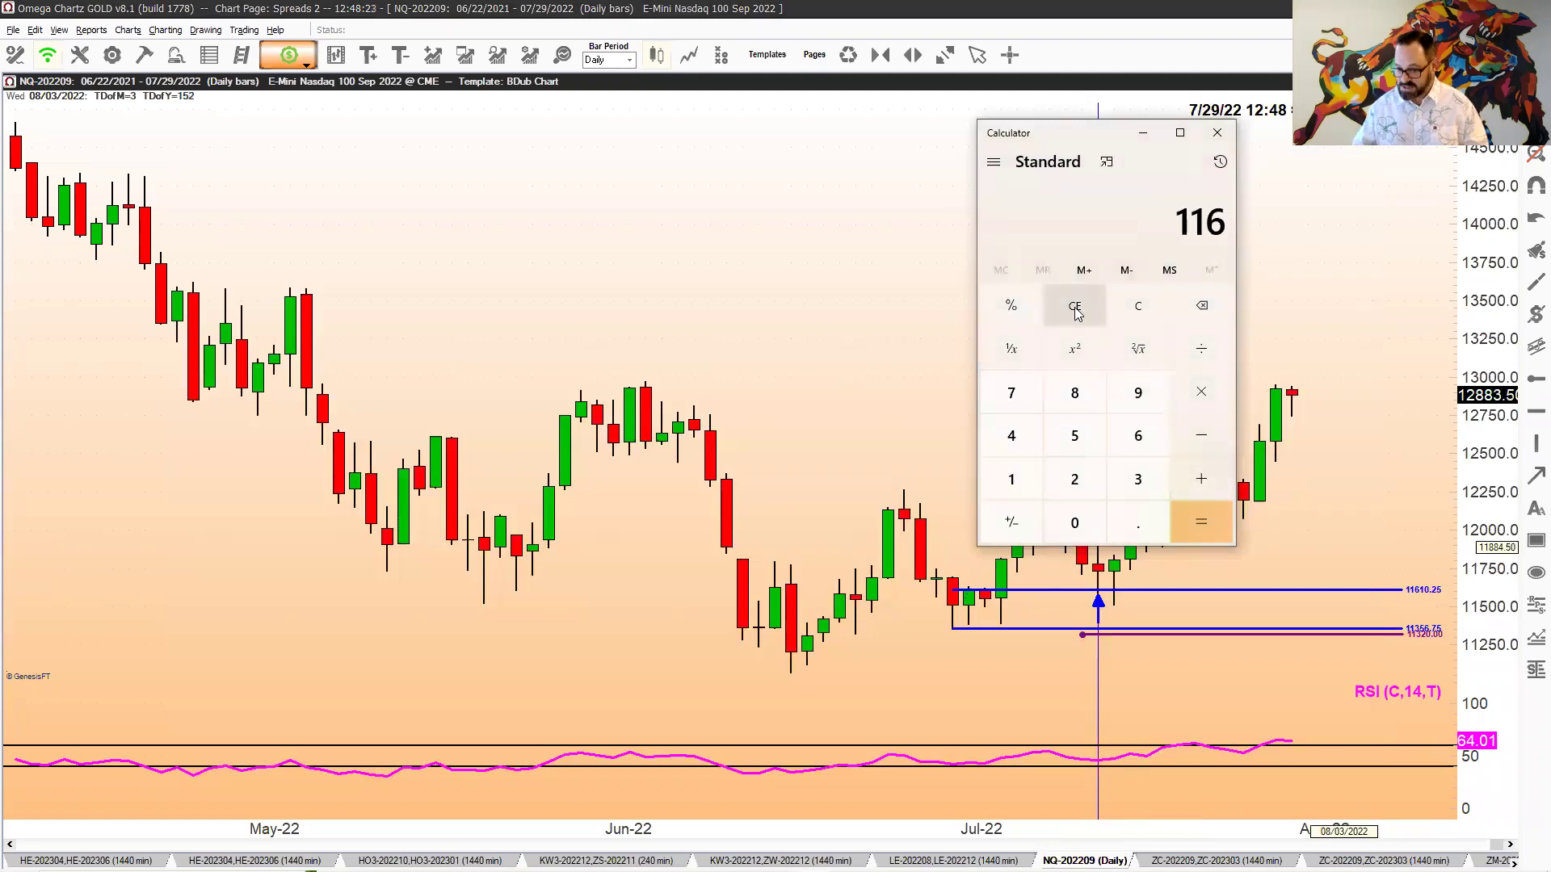
text(.25)
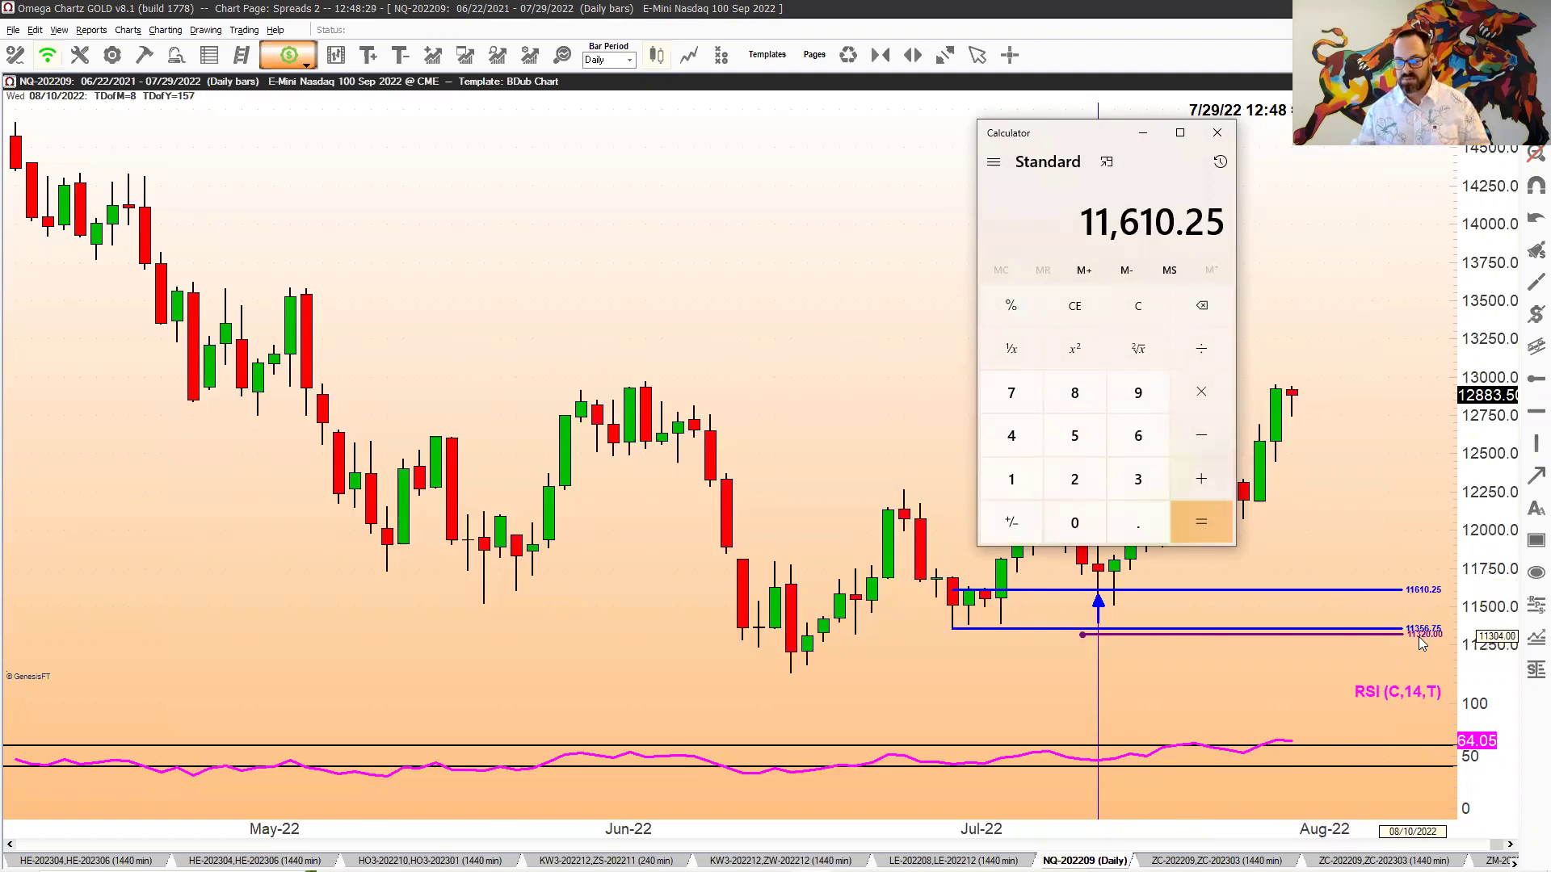
key(minus)
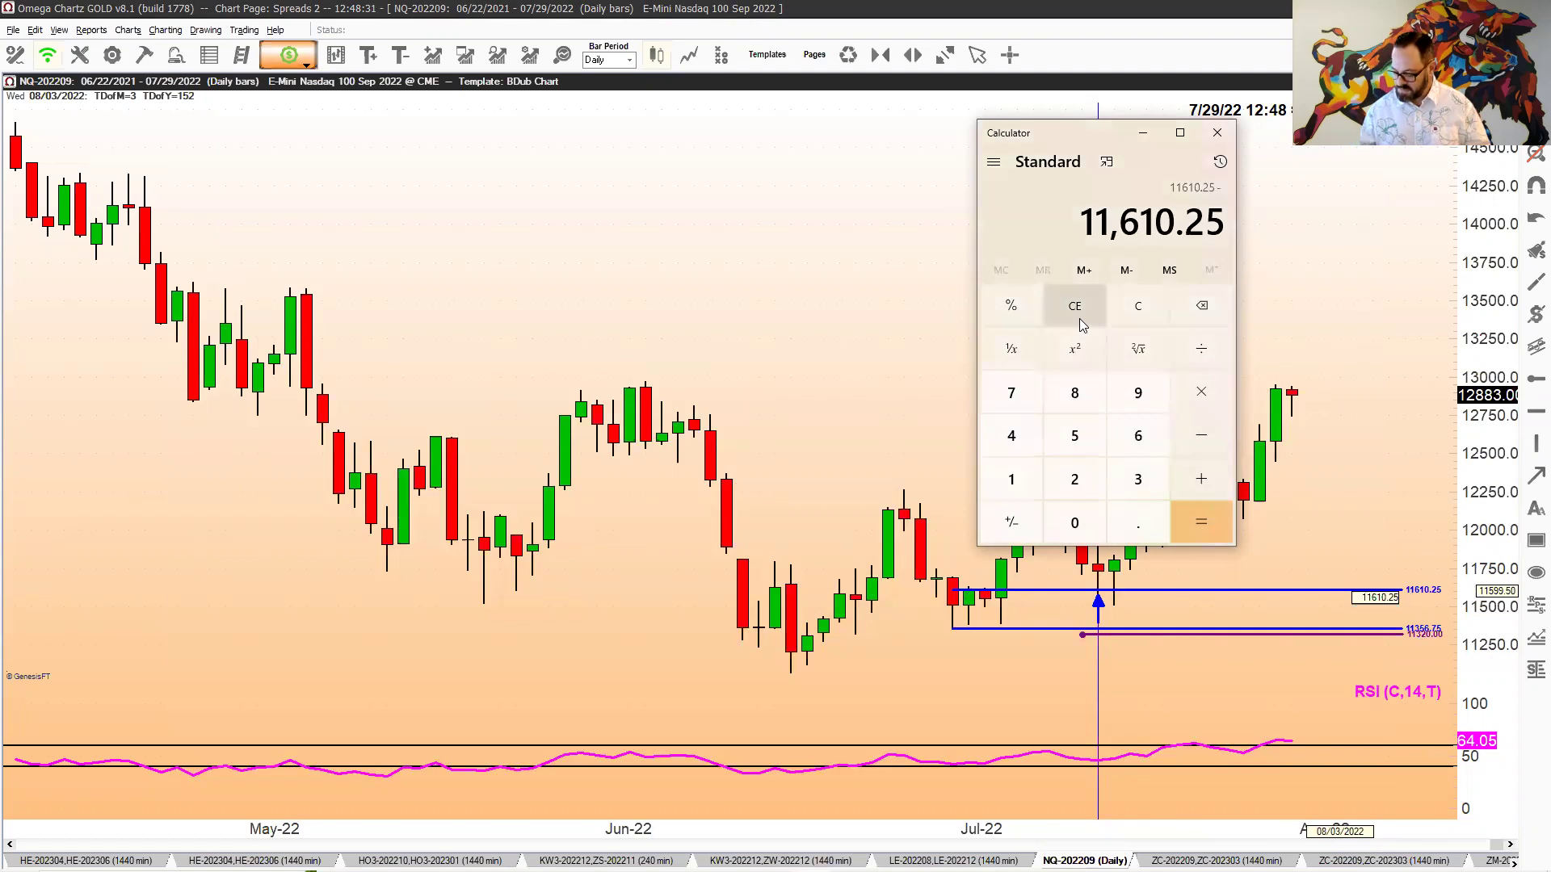
text(11320)
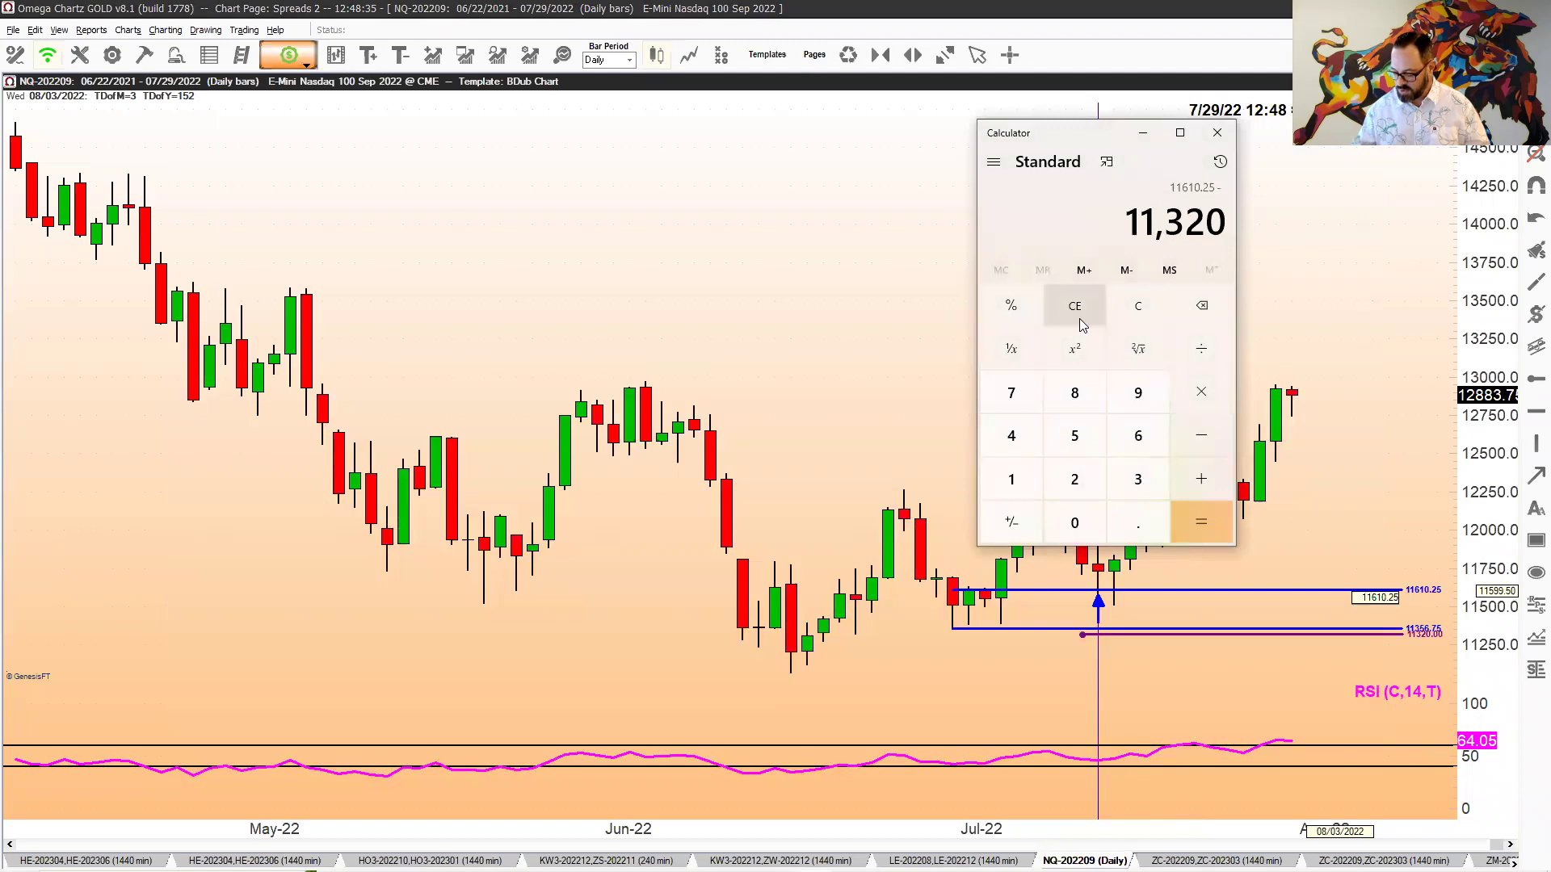
key(Return)
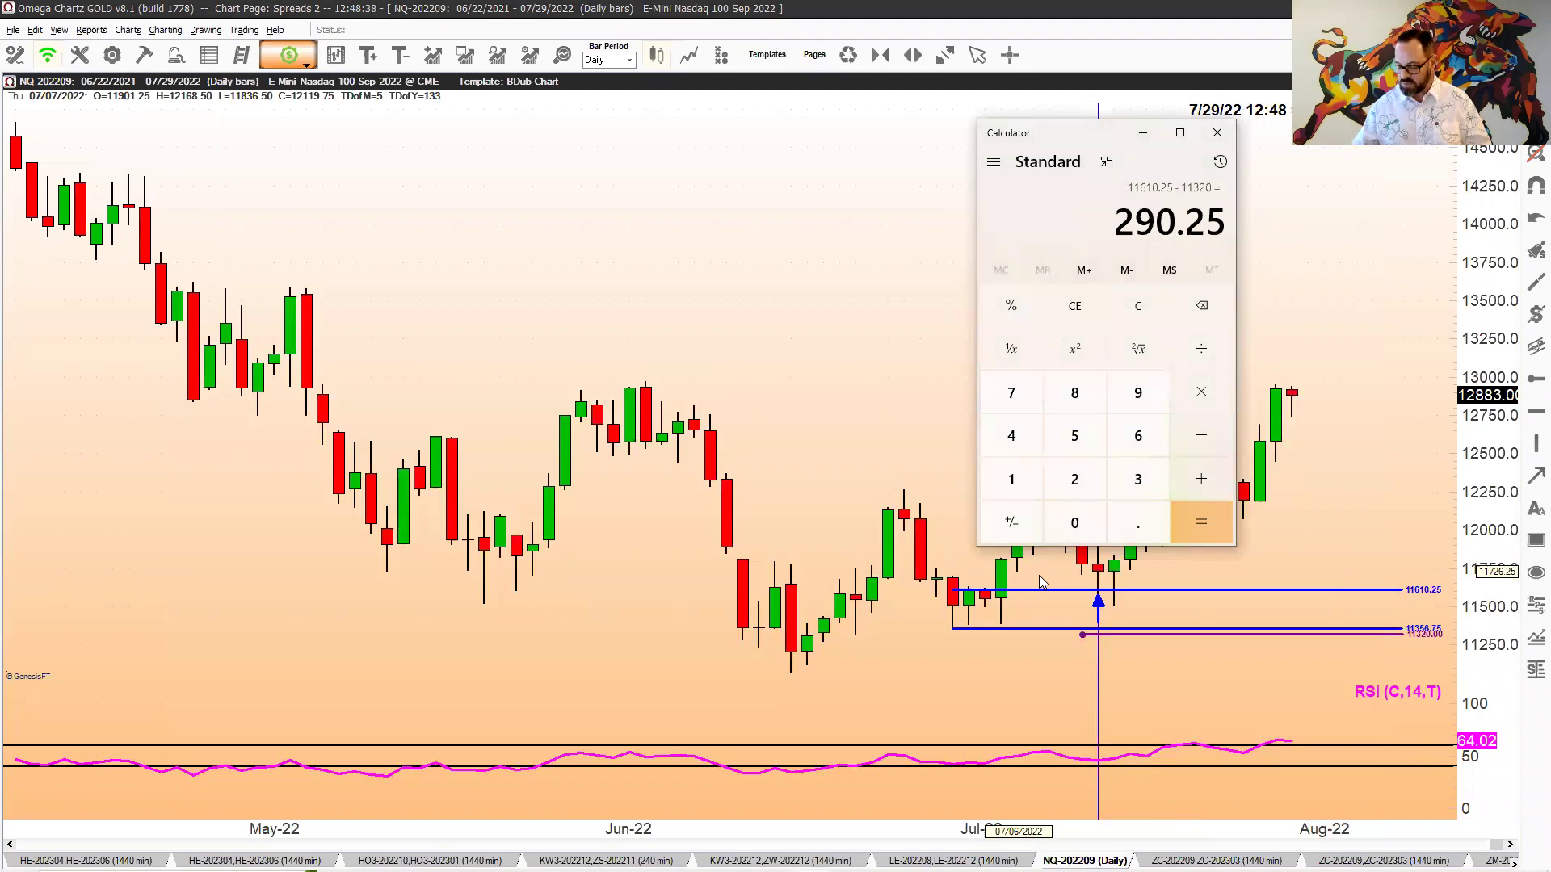
- Multiply the stop distance by 20 to get the dollar risk and move Calculator clear of the July price bars
text(*2)
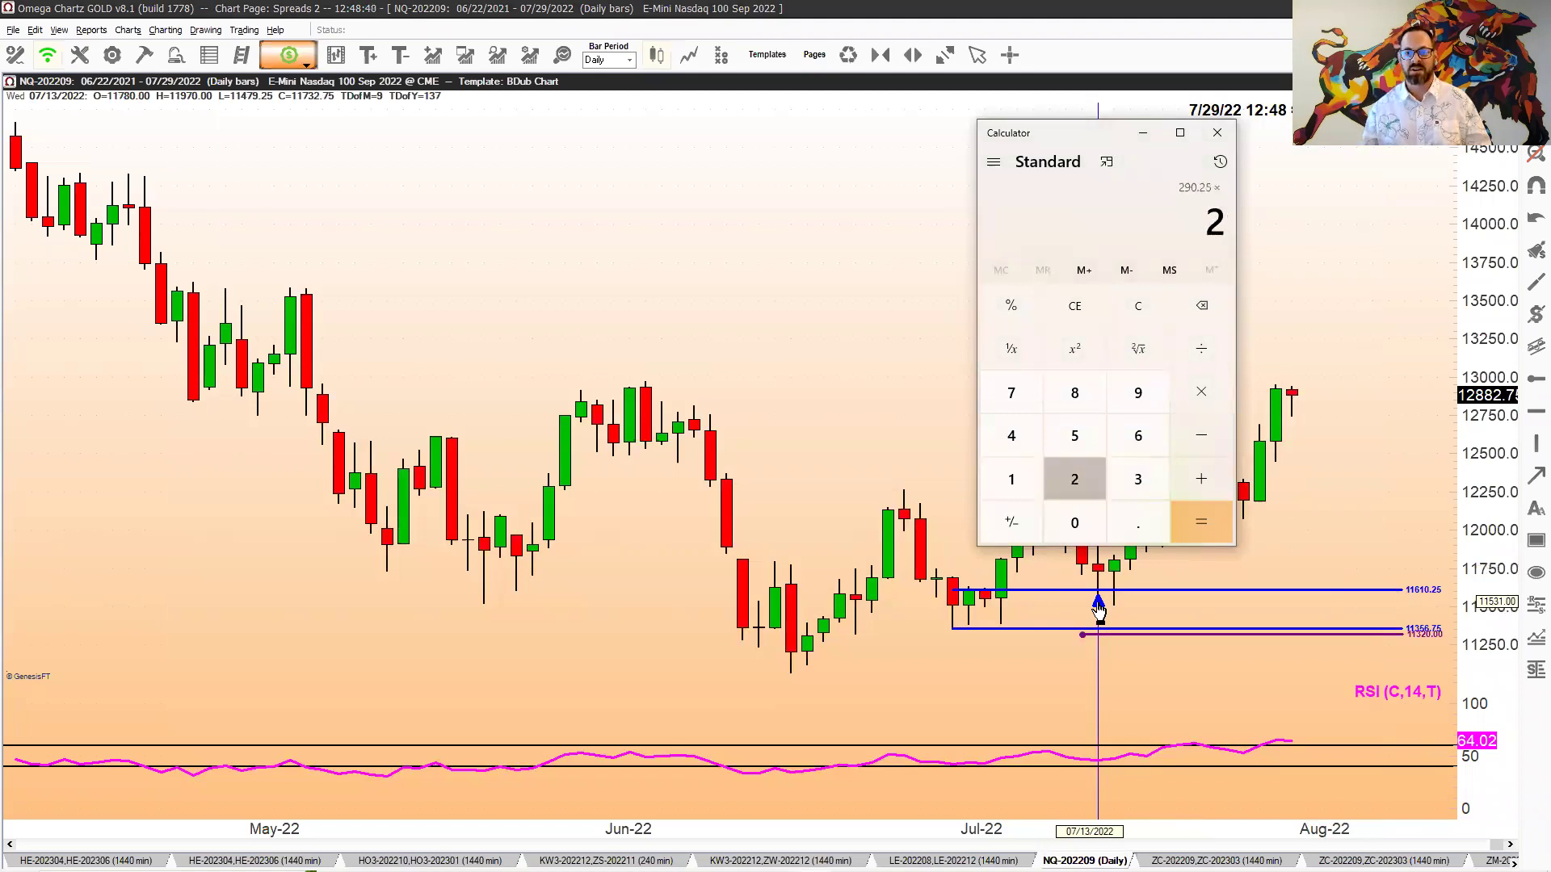
text(0)
key(Return)
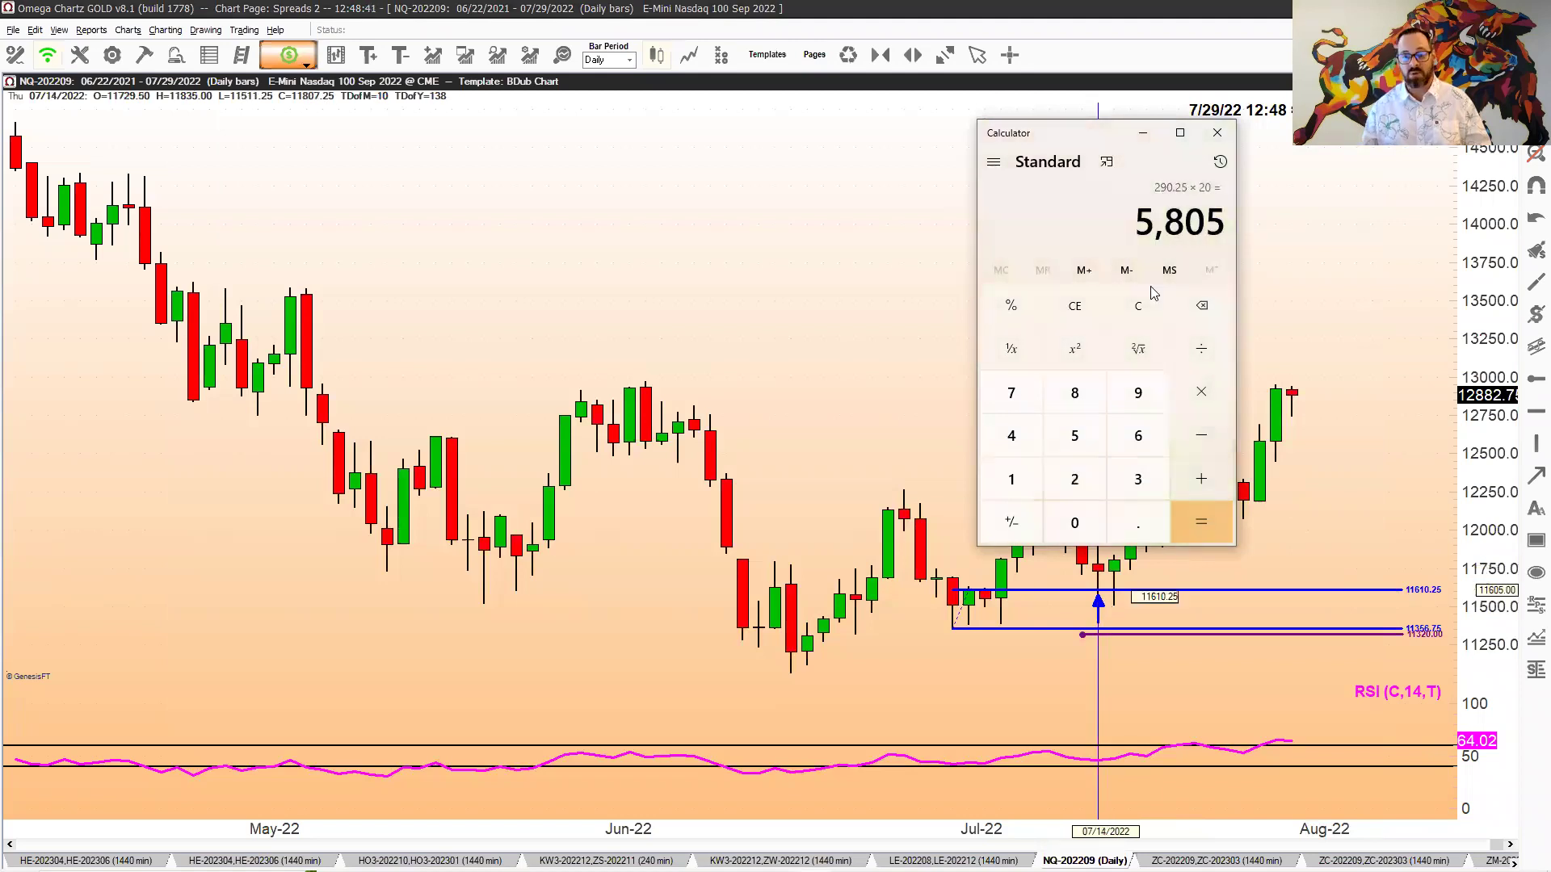
drag(1050, 133, 646, 143)
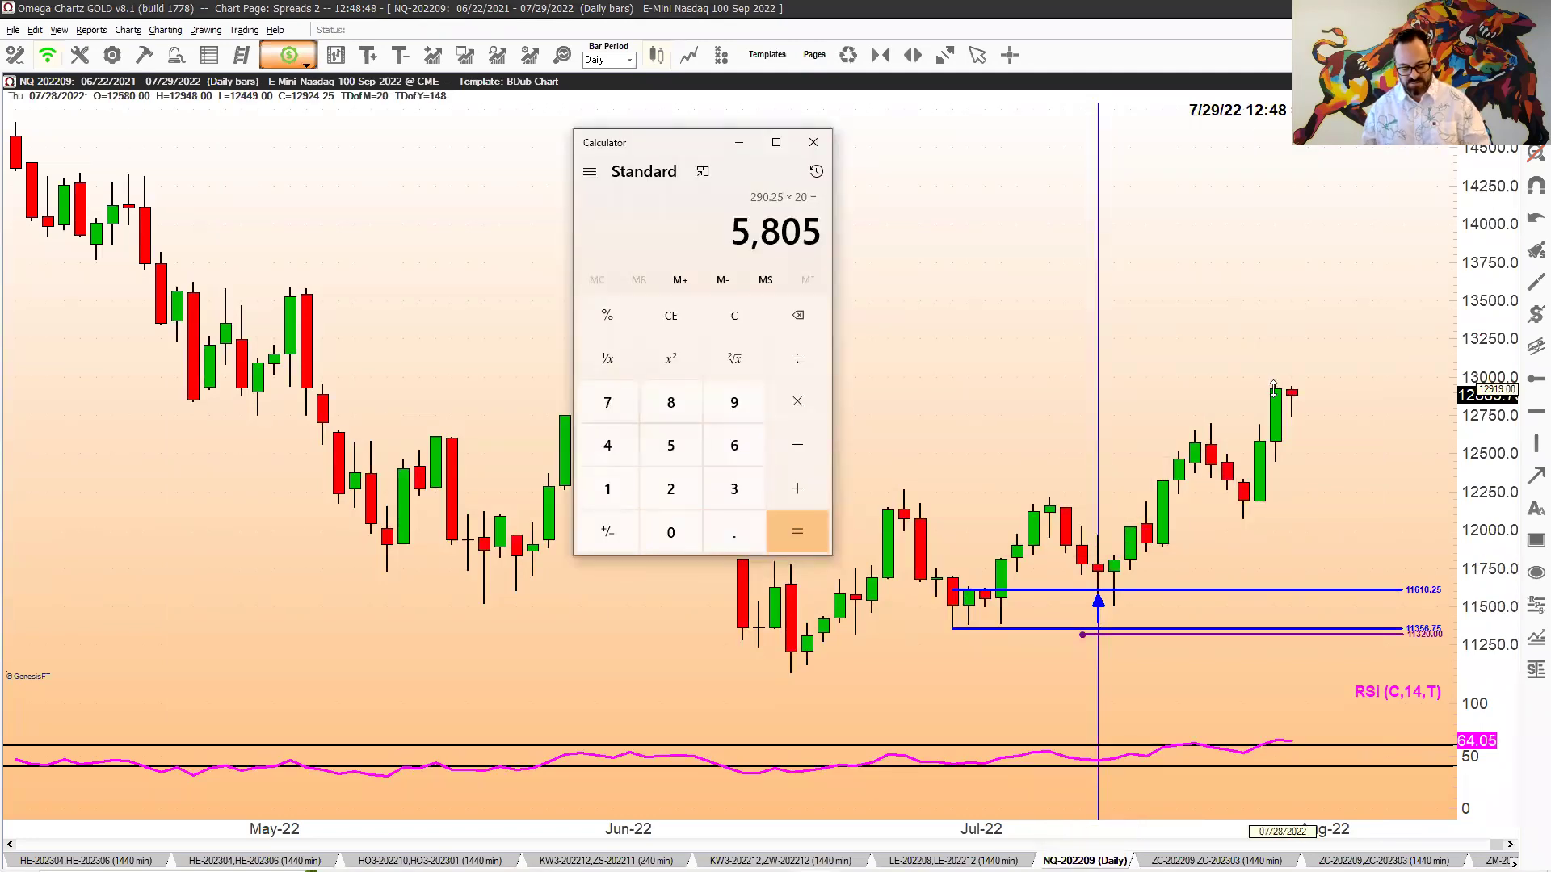
- Draw a horizontal line at about 12919 on the 07/28/2022 bar and add the text "12924 Exit" just above it
click(1274, 389)
click(1275, 391)
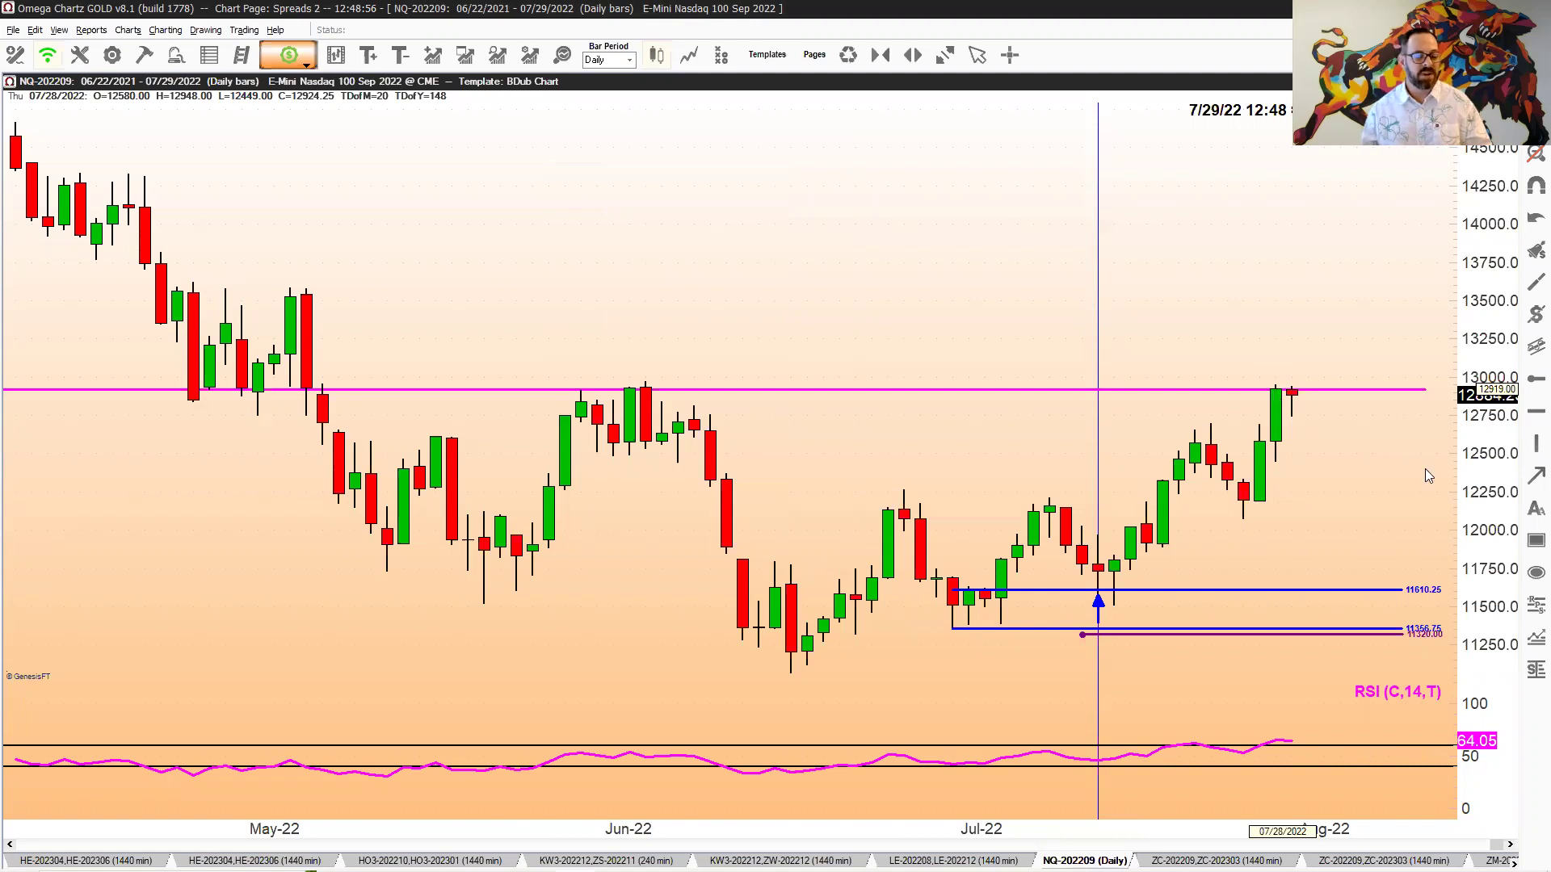
click(1529, 507)
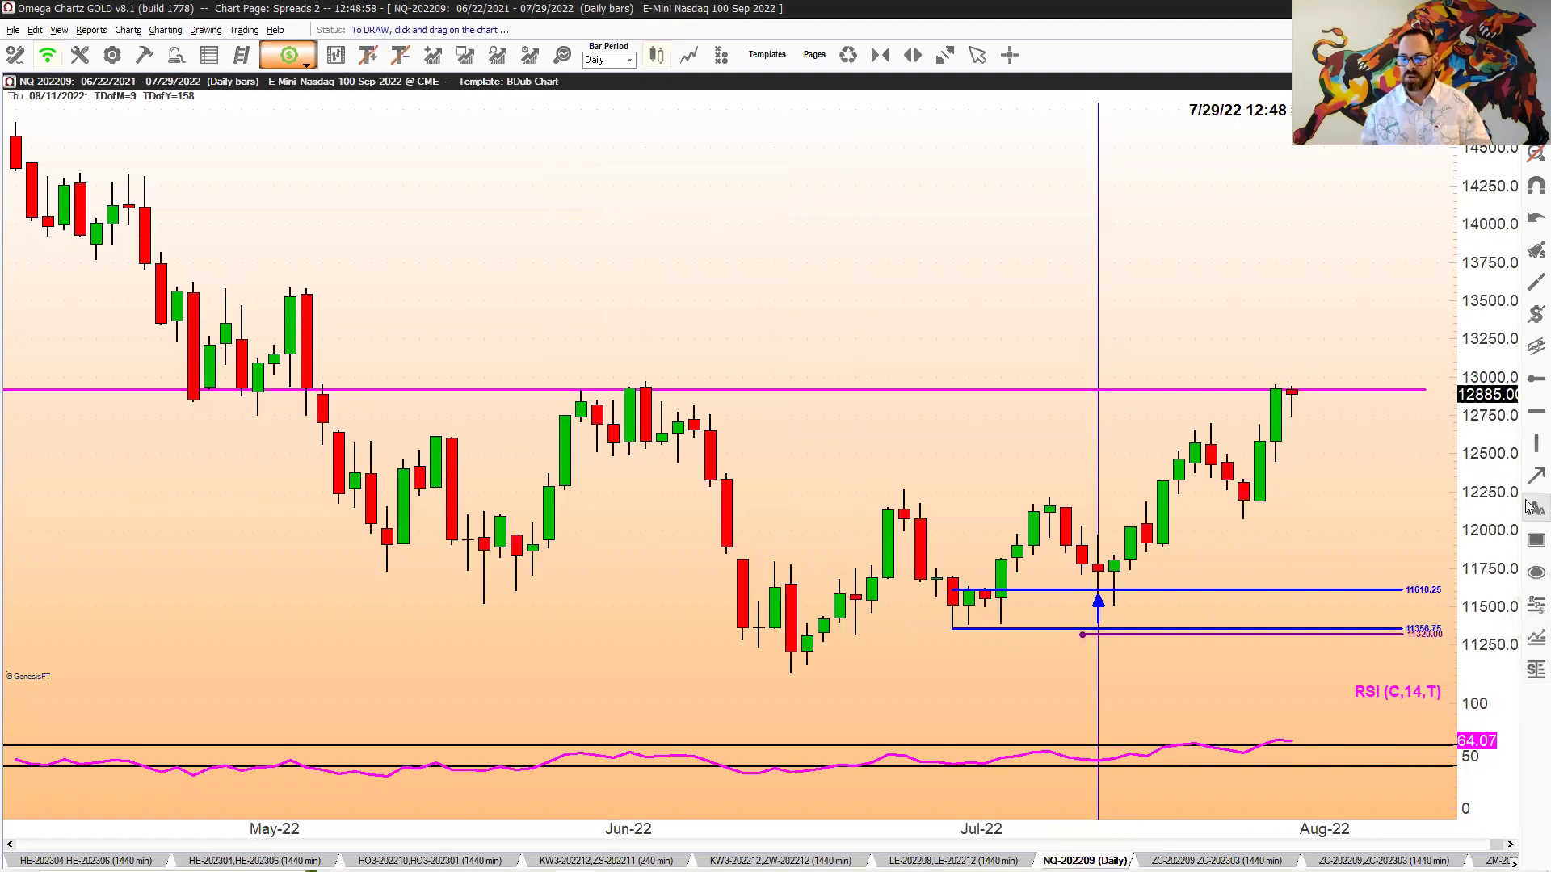
click(1237, 353)
text(12924 Exit)
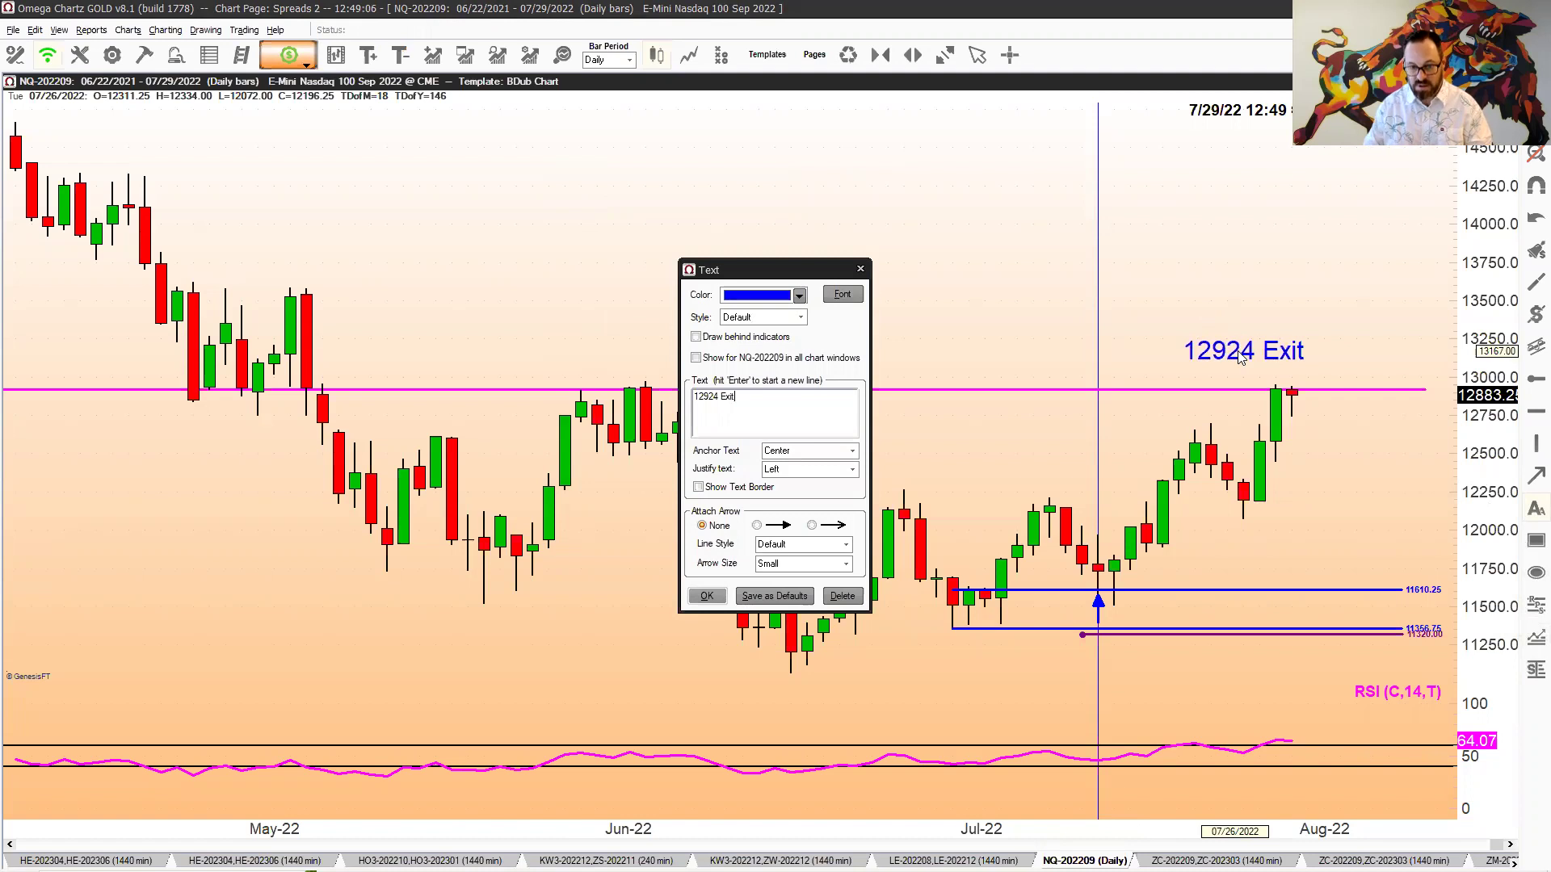
click(1082, 436)
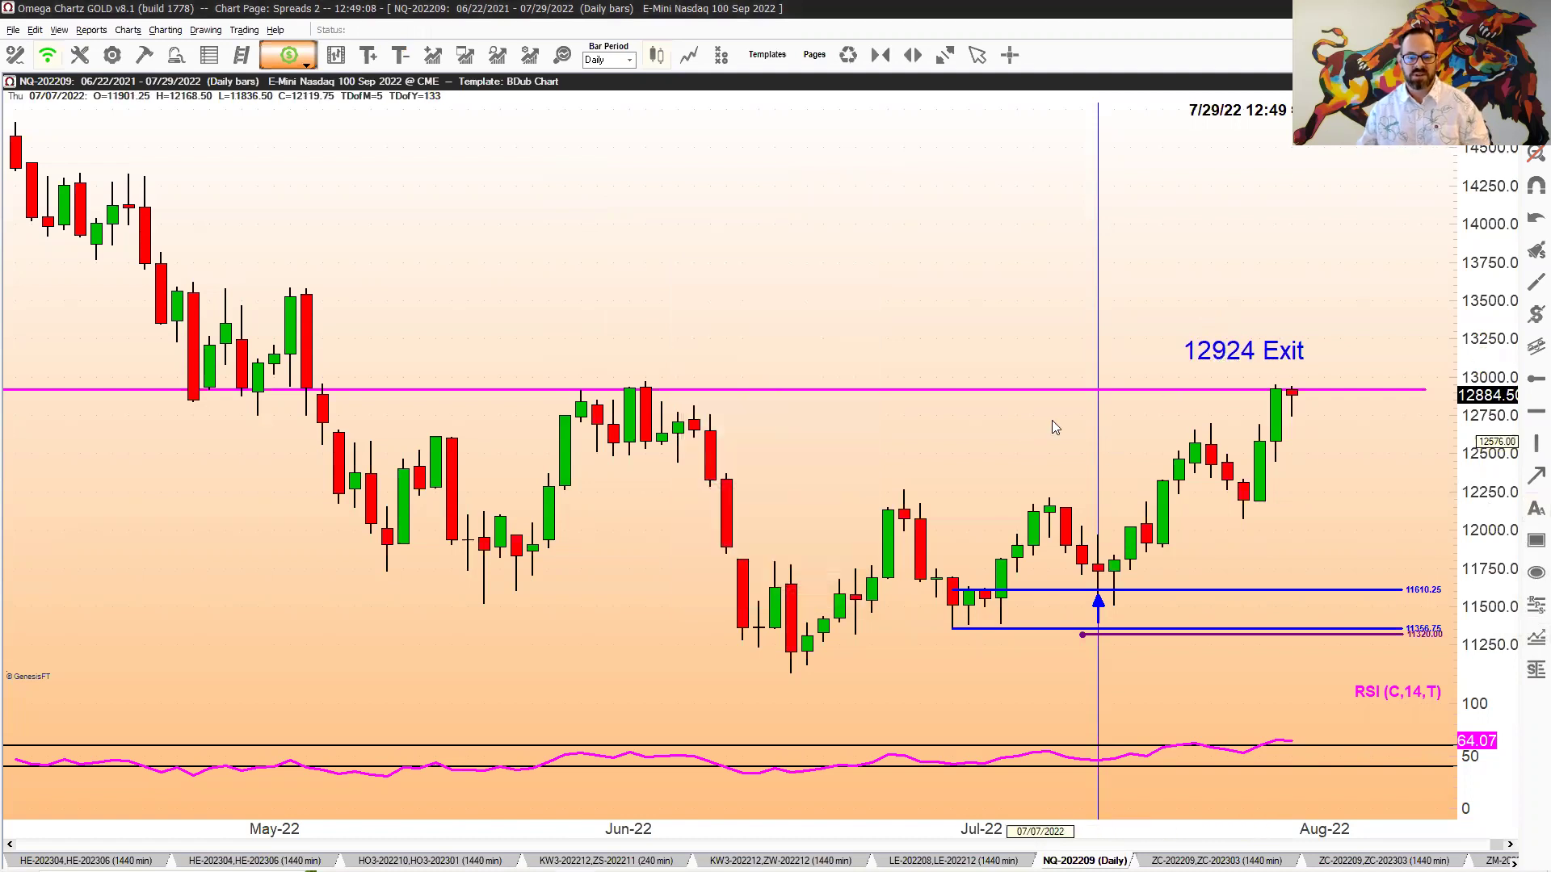
- Calculate the trade's profit in Calculator by subtracting 11610.25 from 12924 and multiplying the difference by 20
key(alt+Tab)
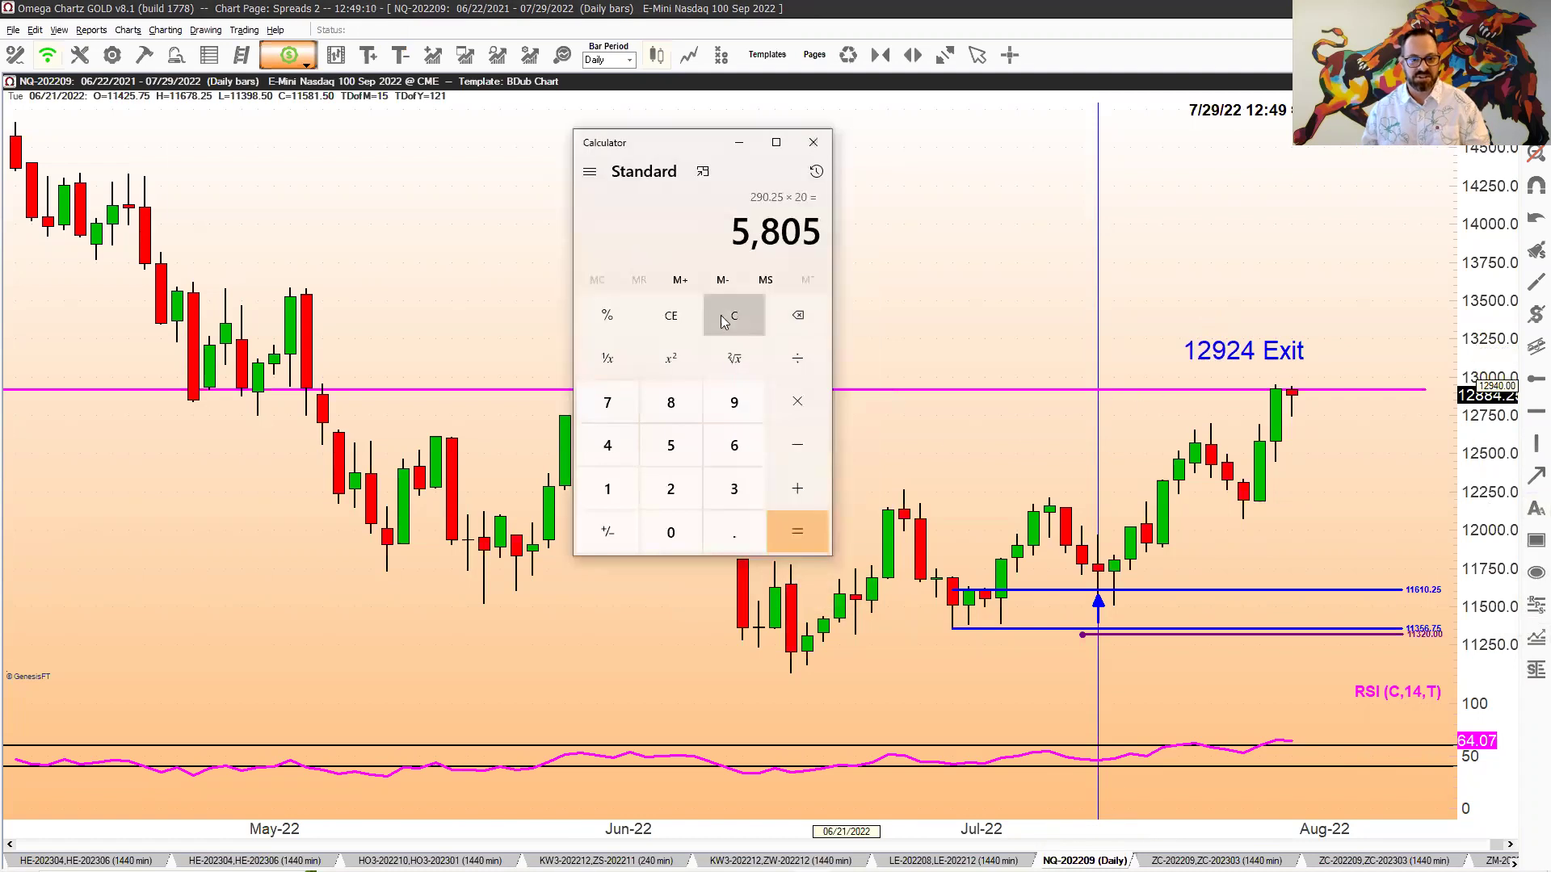
click(664, 317)
text(12)
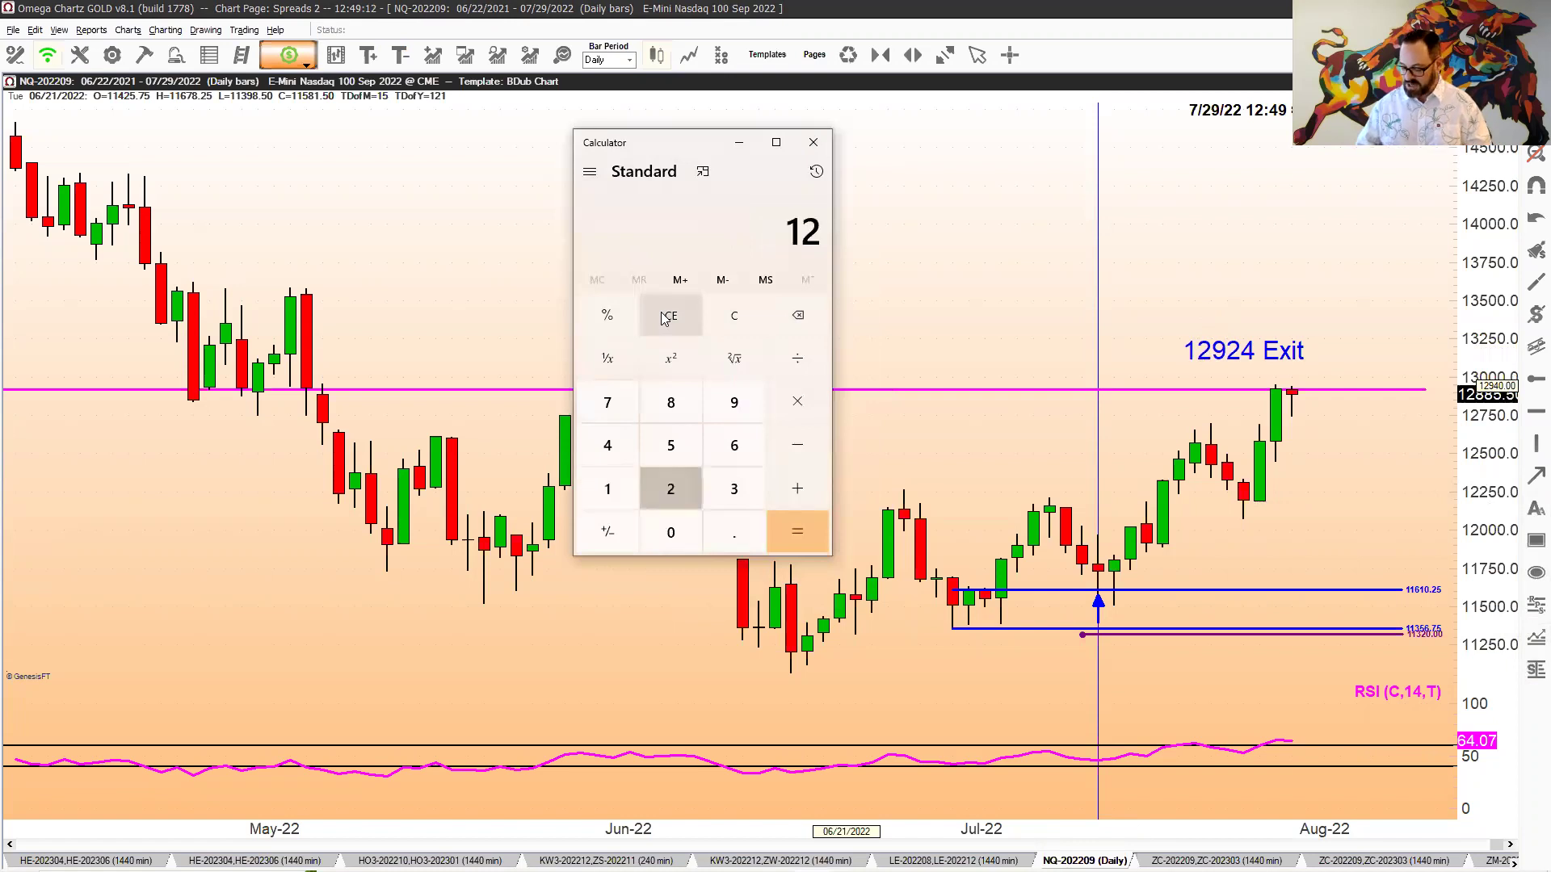
text(924)
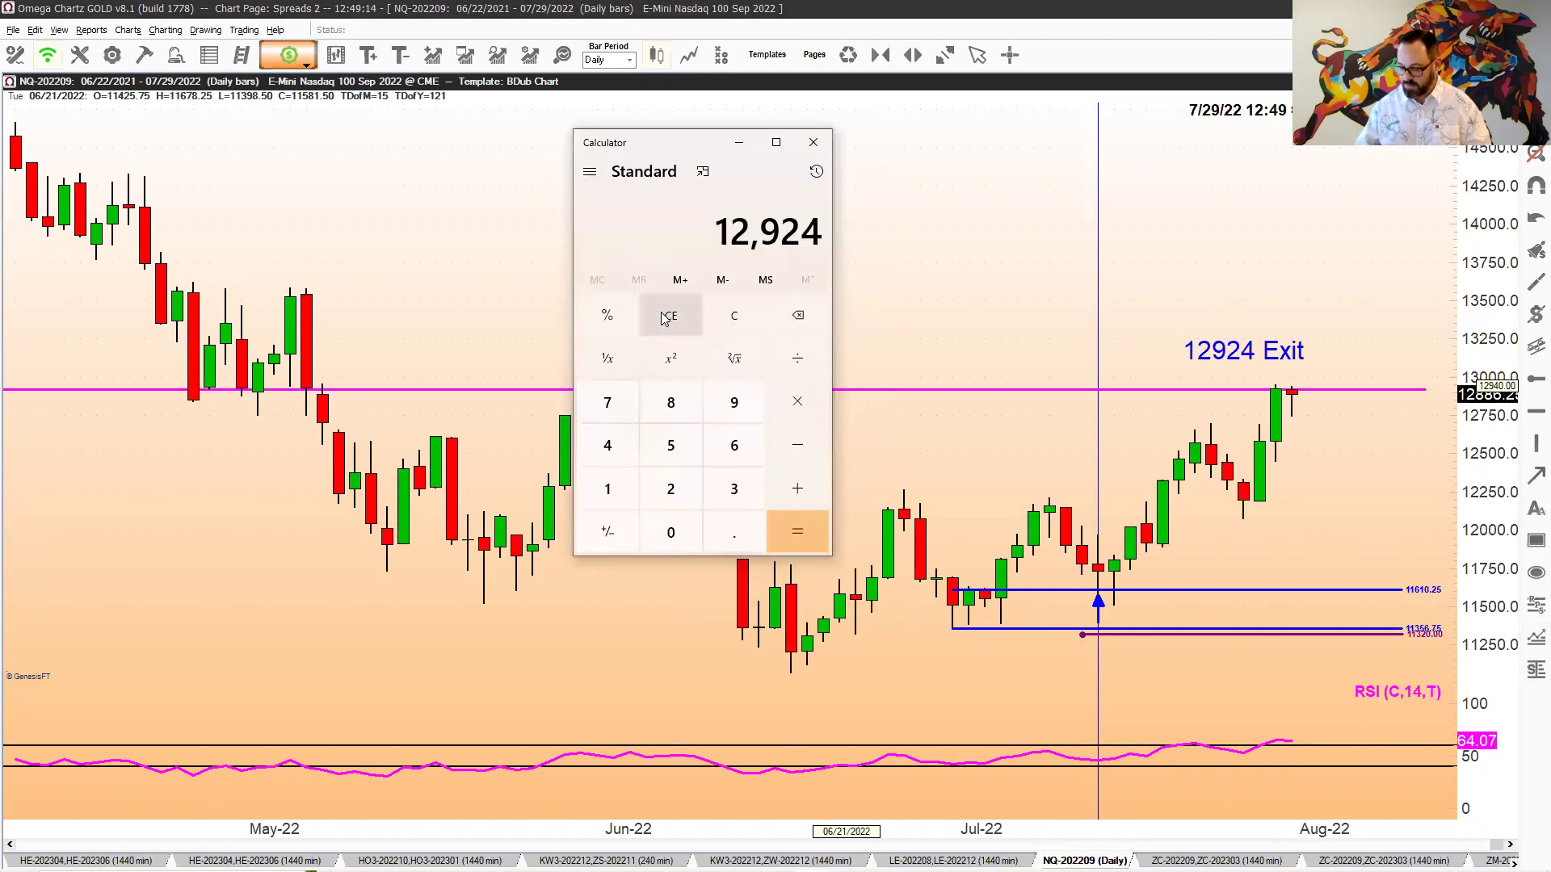
text( - 1)
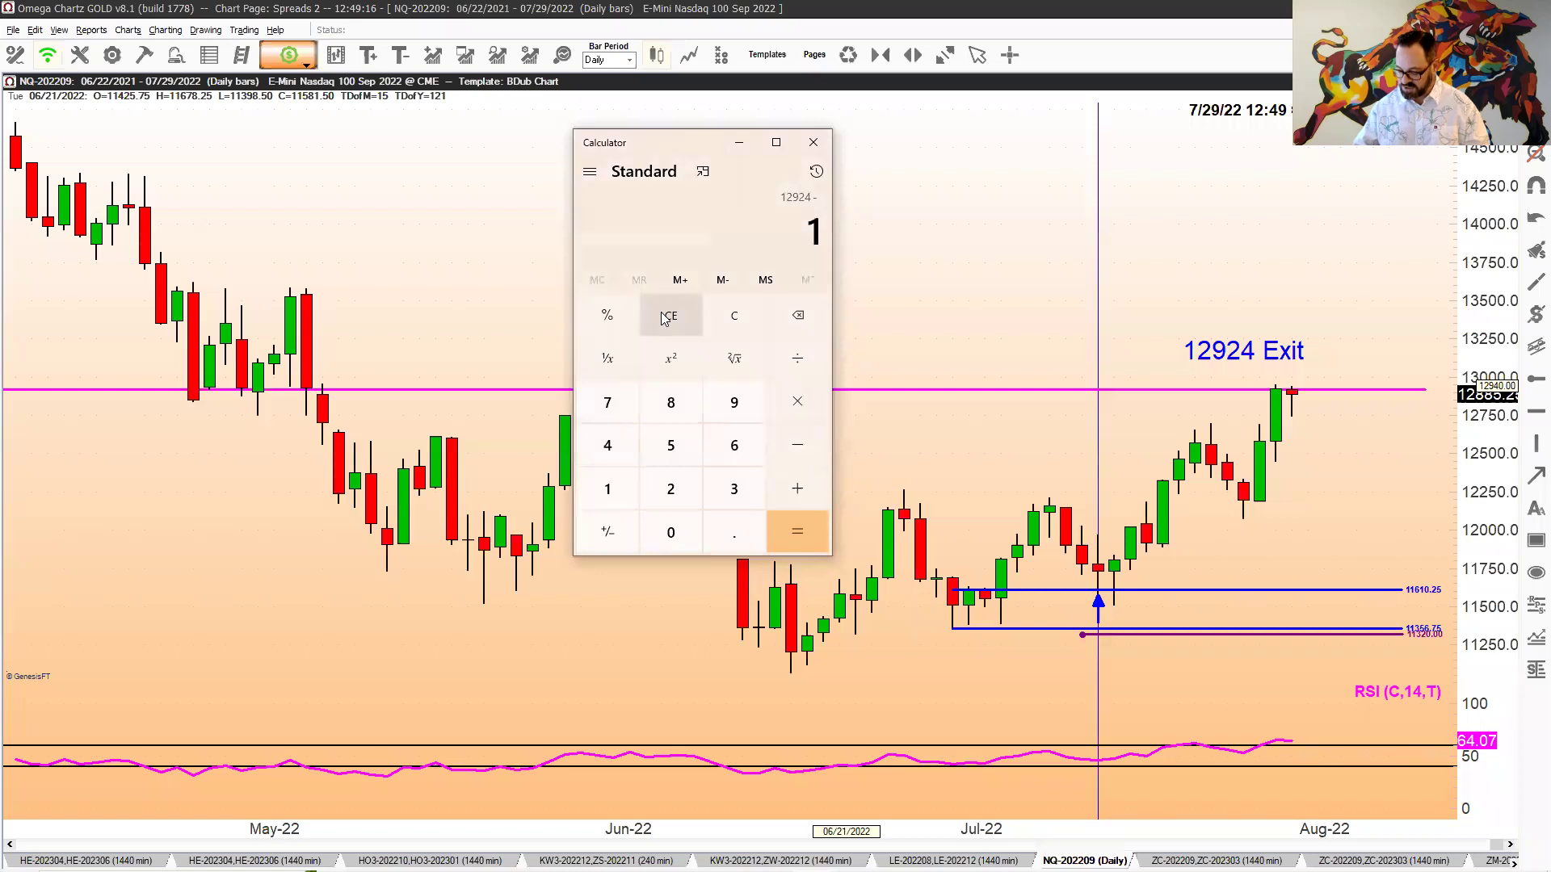
text(1,610.25)
key(Return)
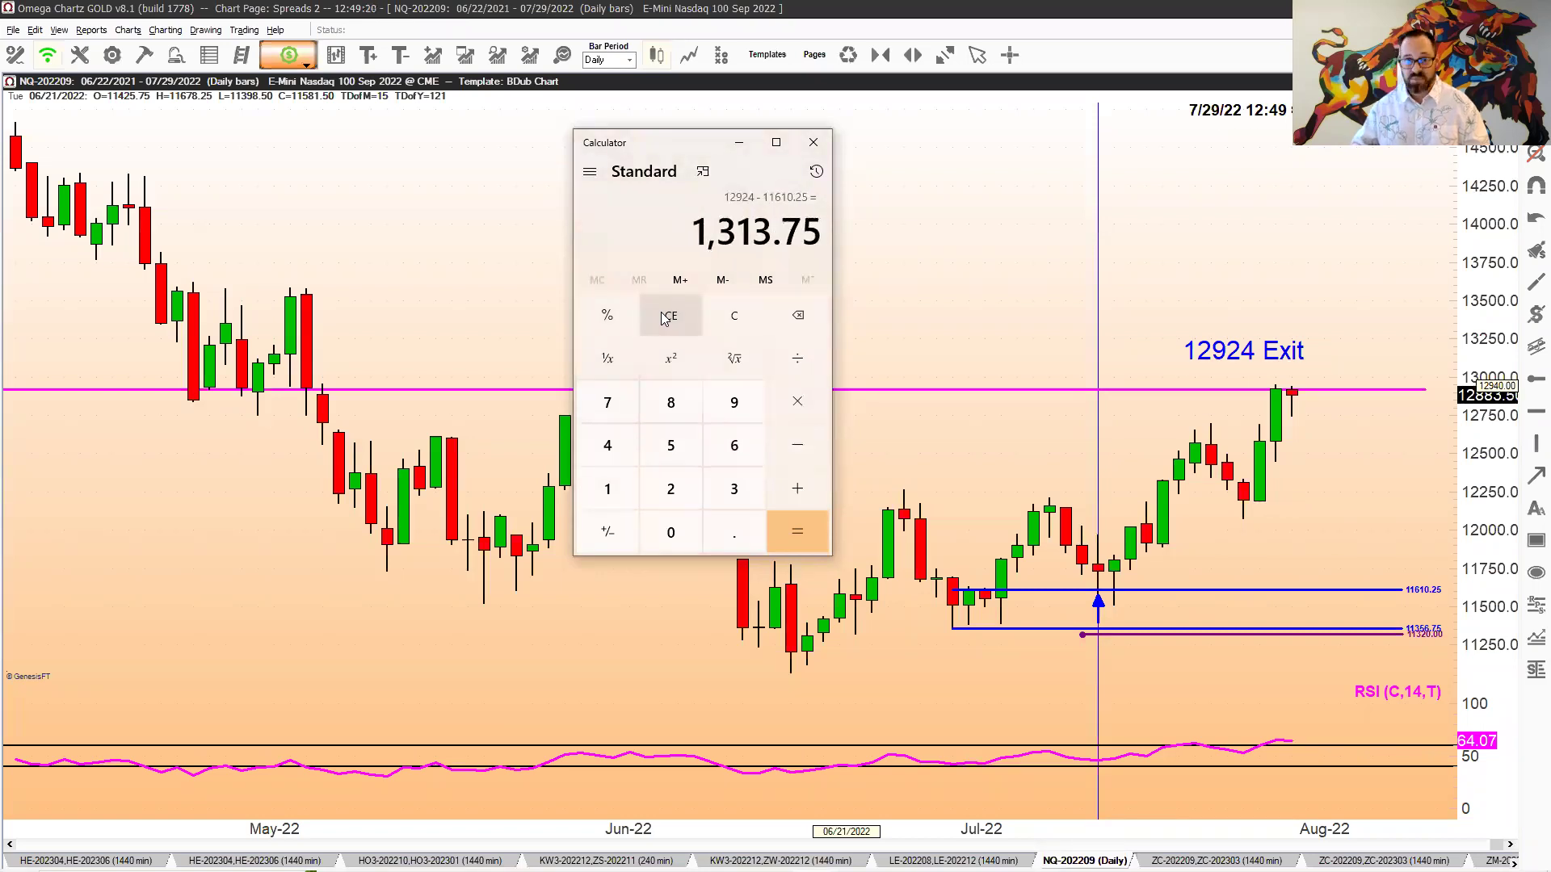
text(*20)
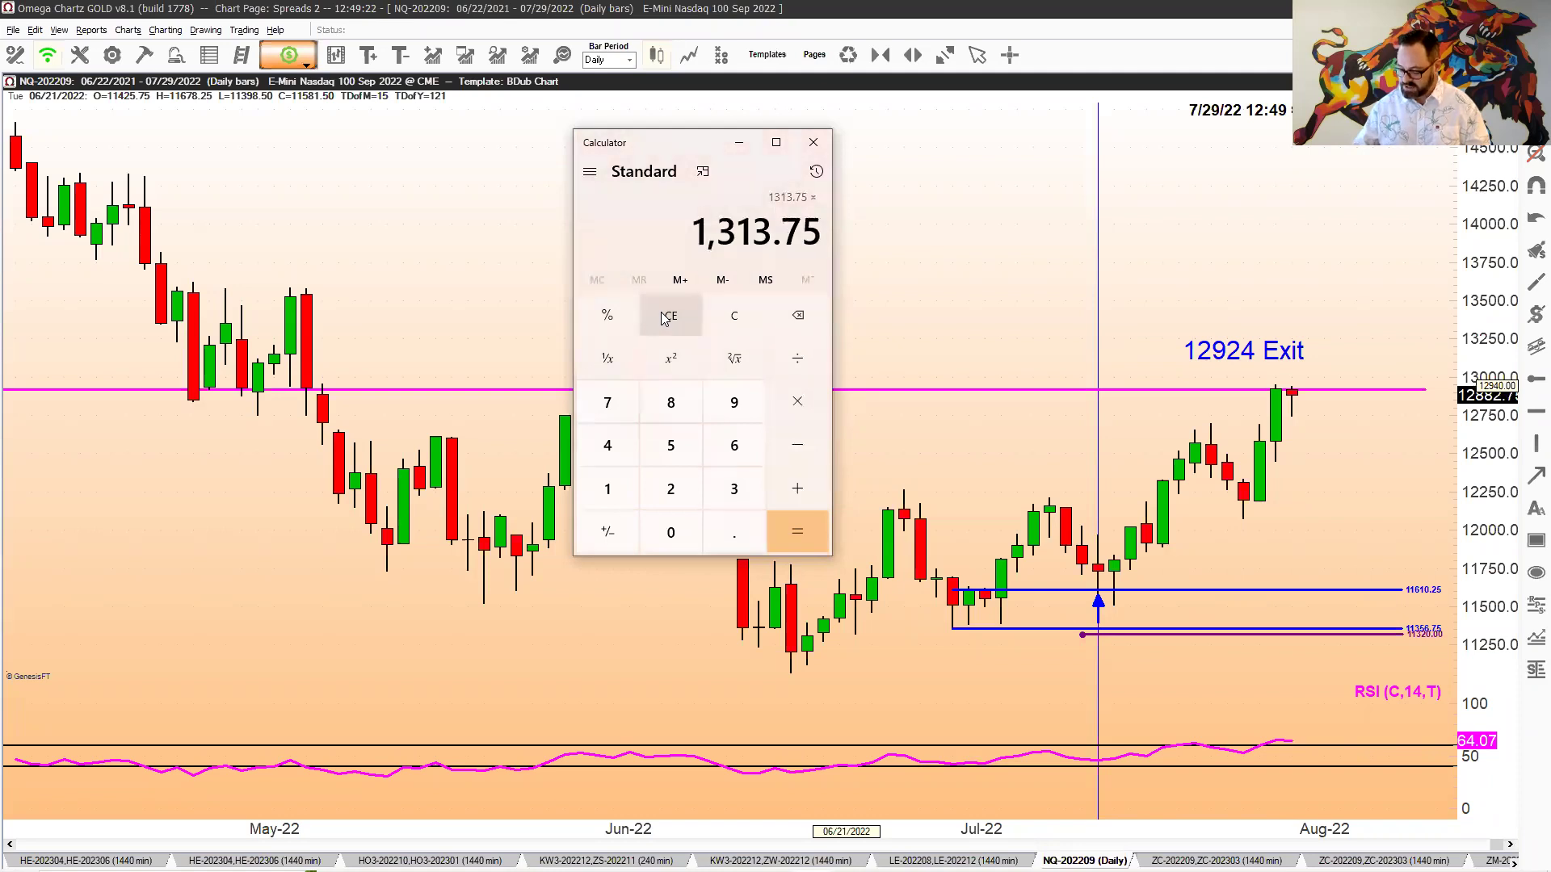
key(Return)
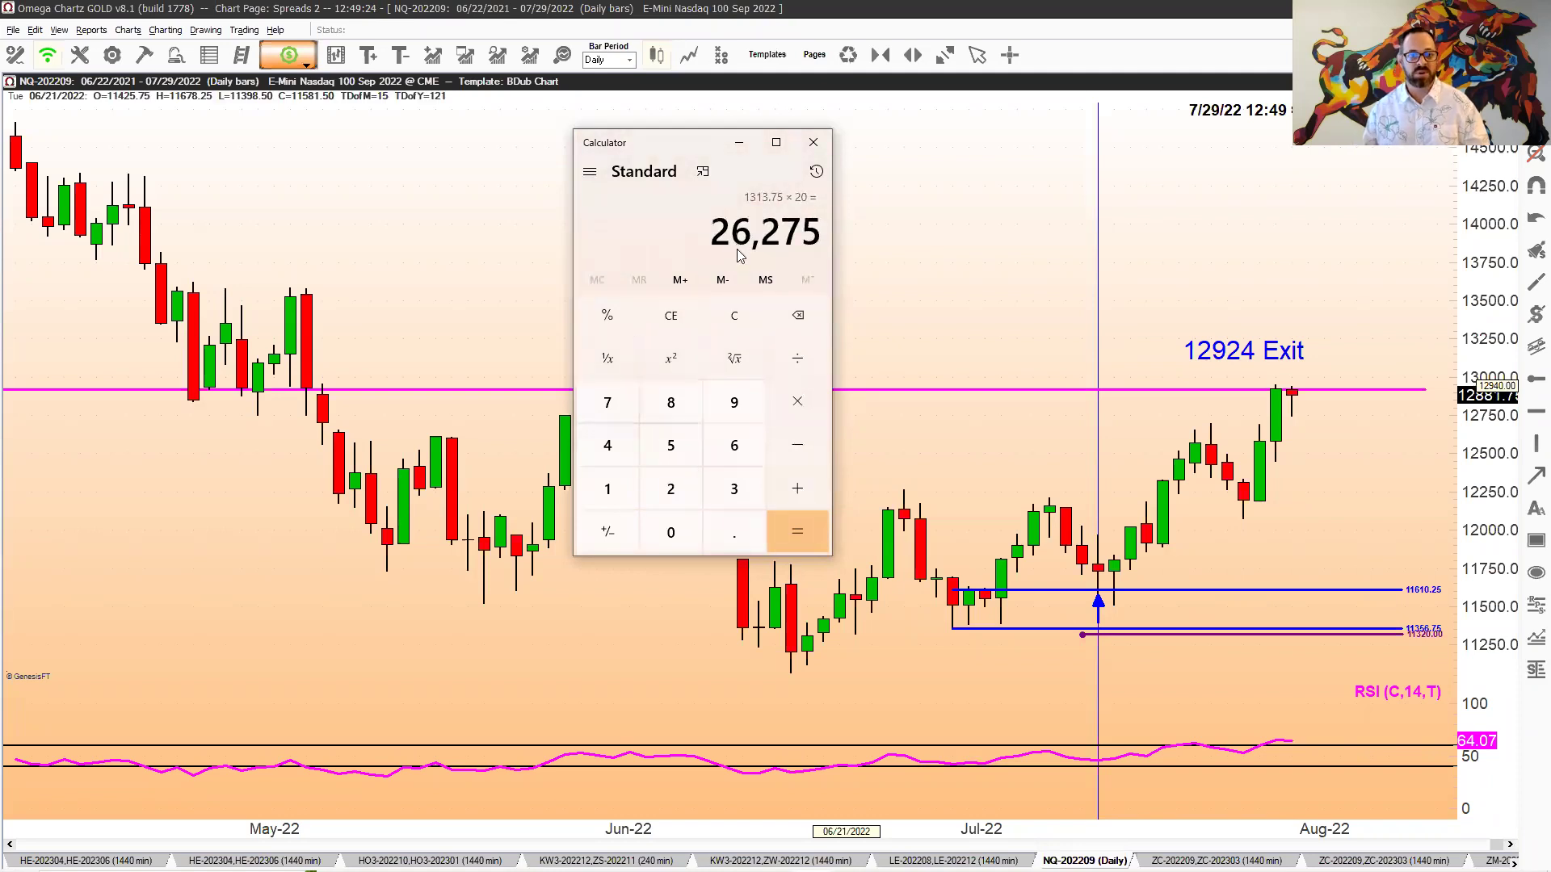
- Copy the "12924 Exit" label to just above the 11610.25 zone line and change the copy's text to "$26275 Profit"
click(1242, 357)
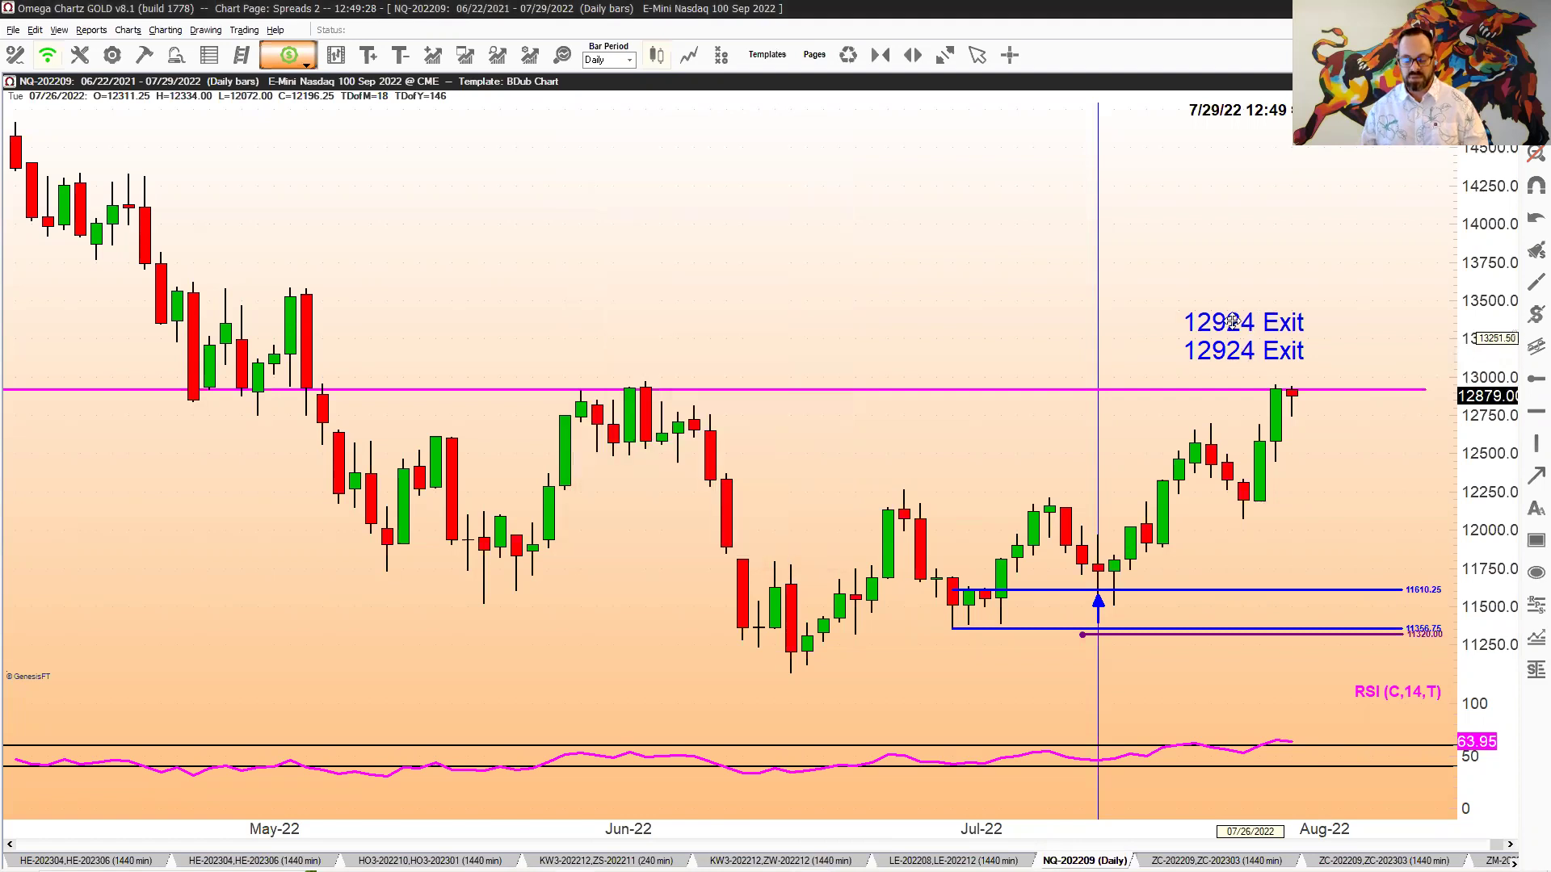
drag(1243, 358, 1282, 567)
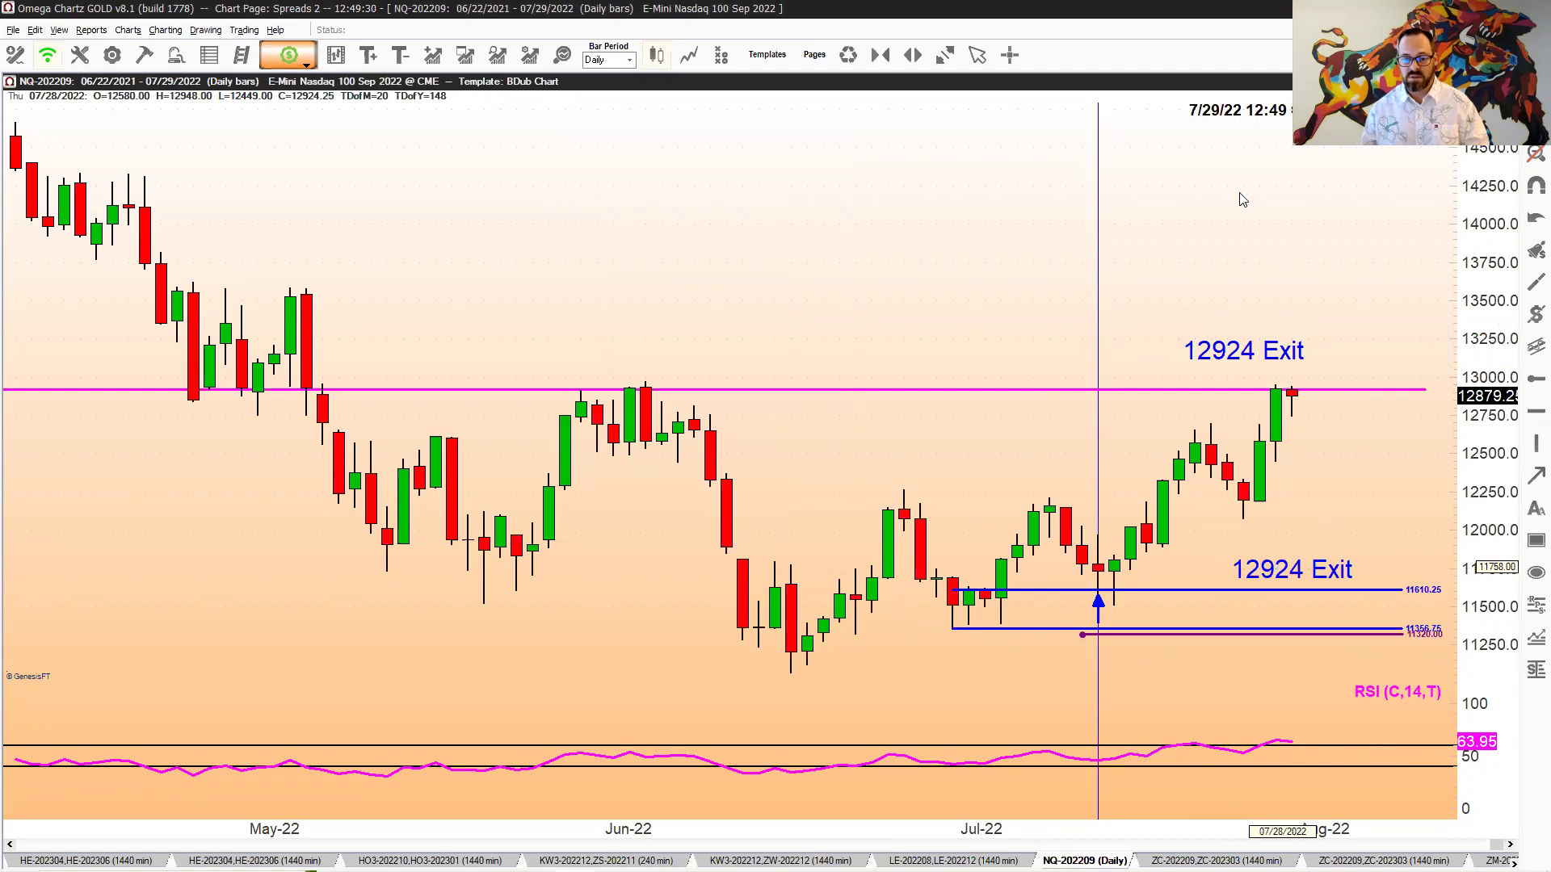
click(1166, 159)
key(Delete)
key(Delete)
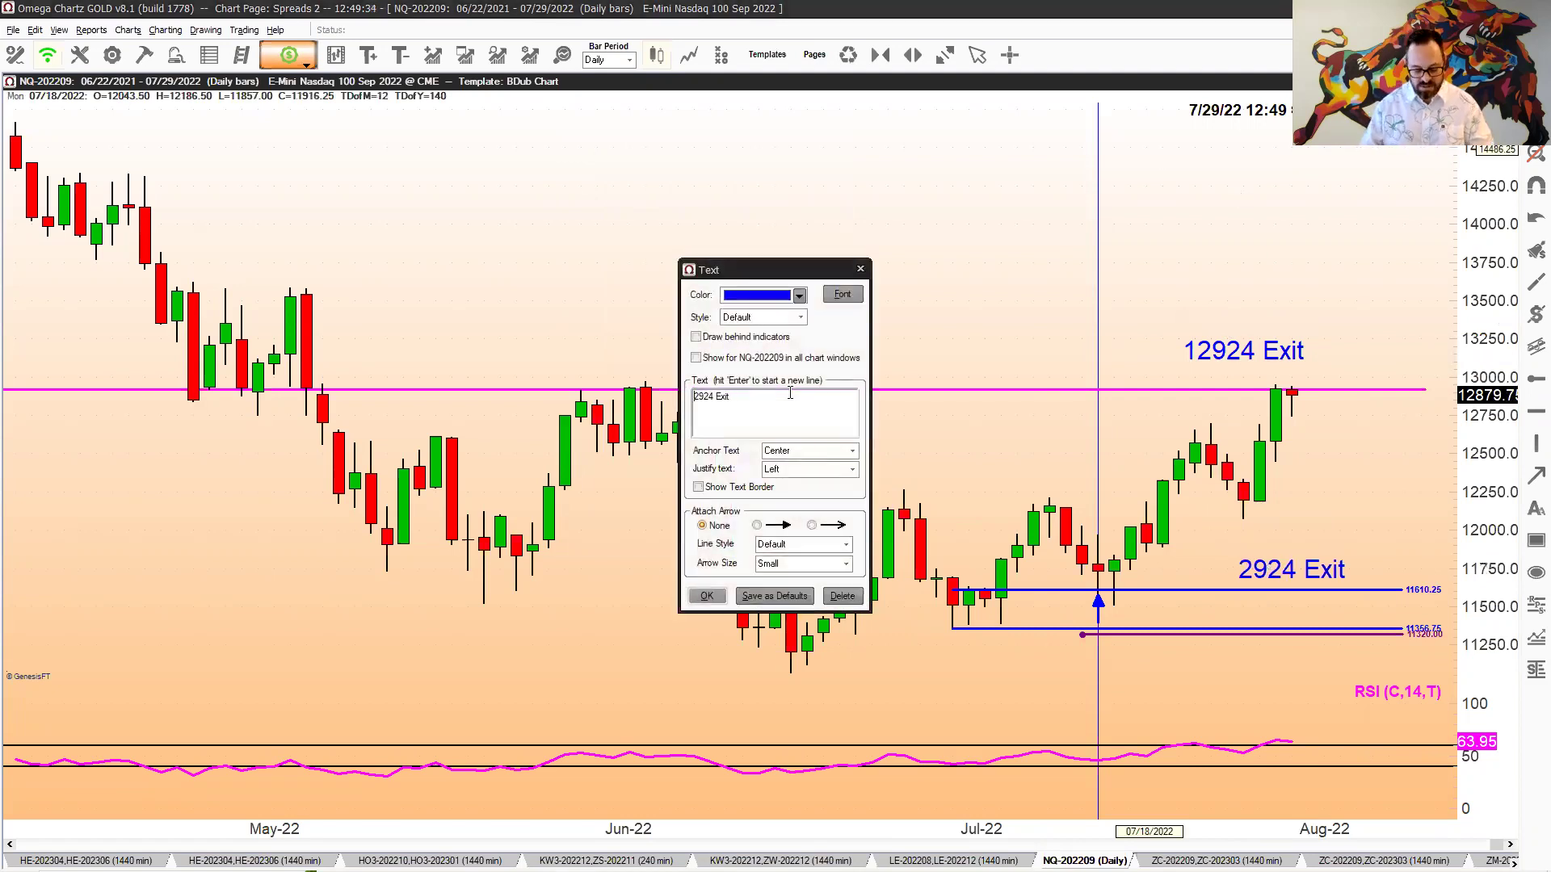
key(alt+Tab)
click(844, 410)
text(26275 Profit)
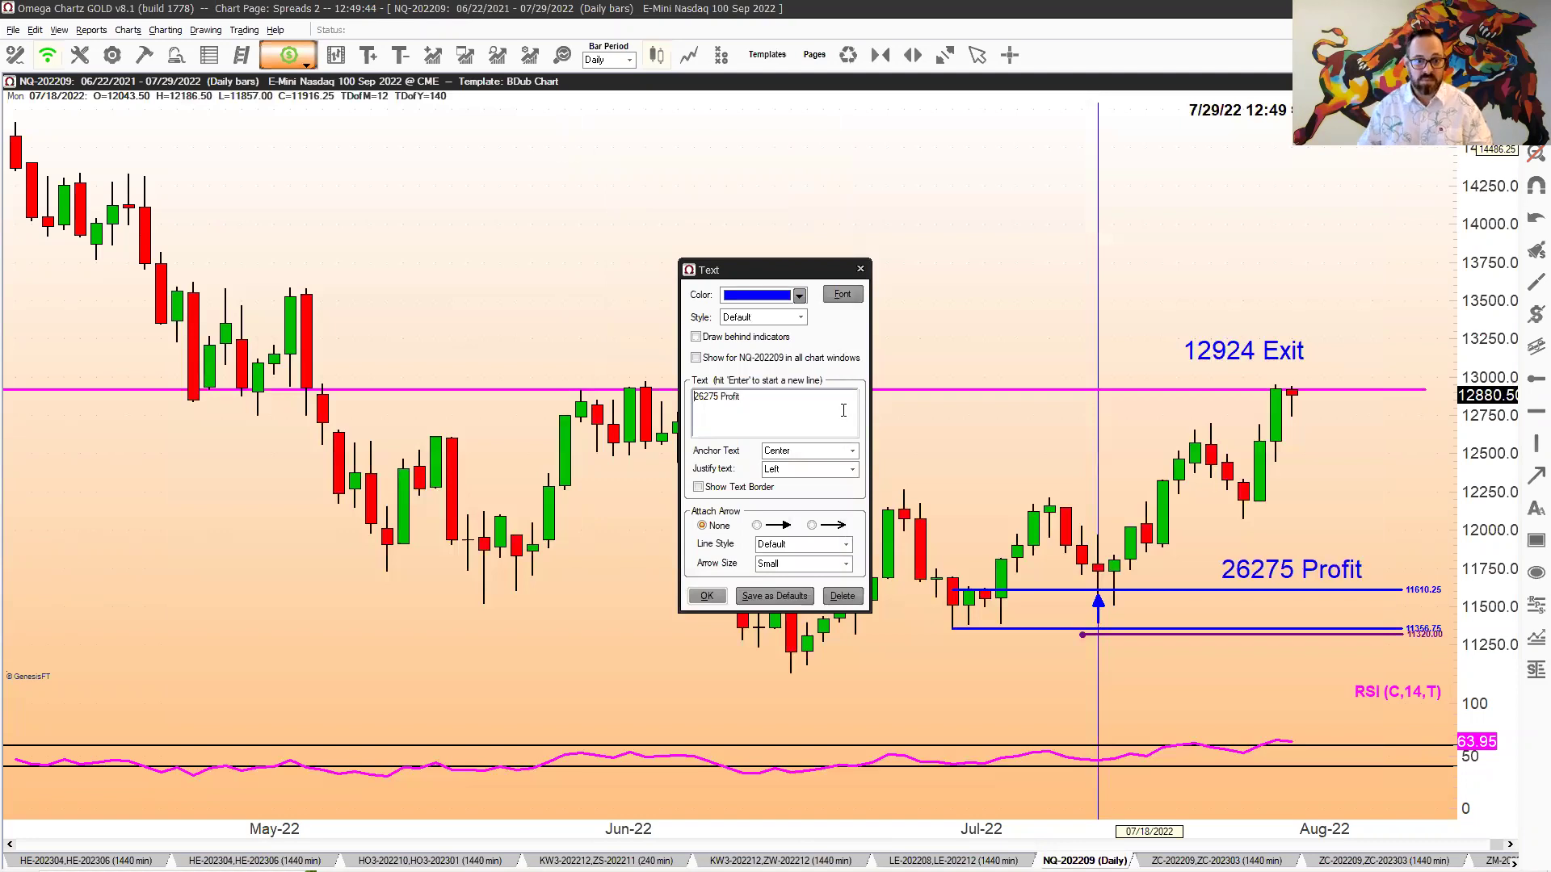
key(Home)
text($)
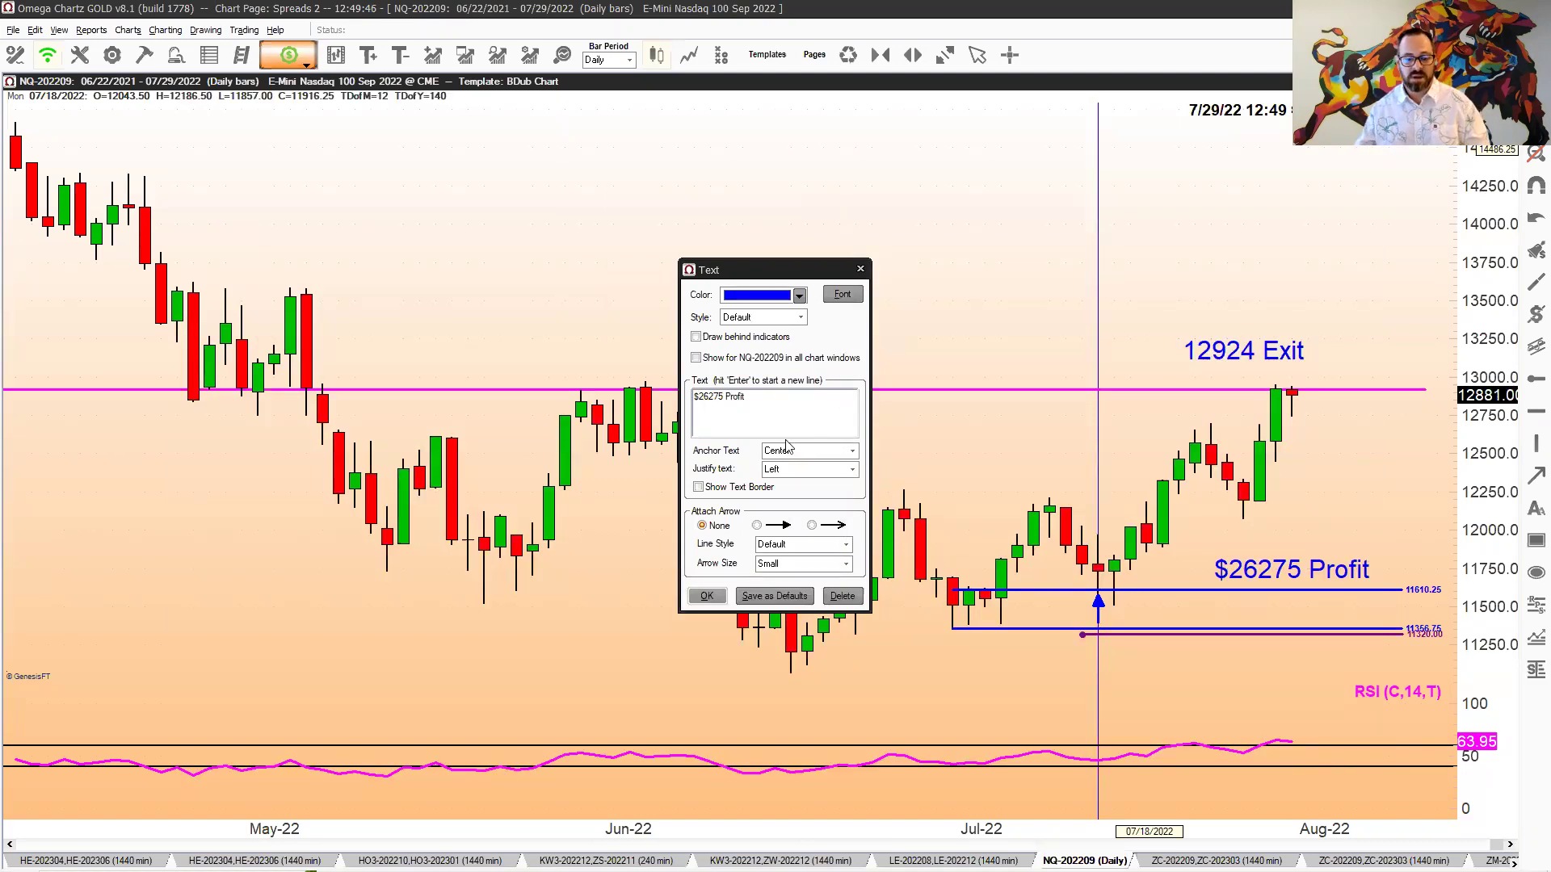
click(706, 596)
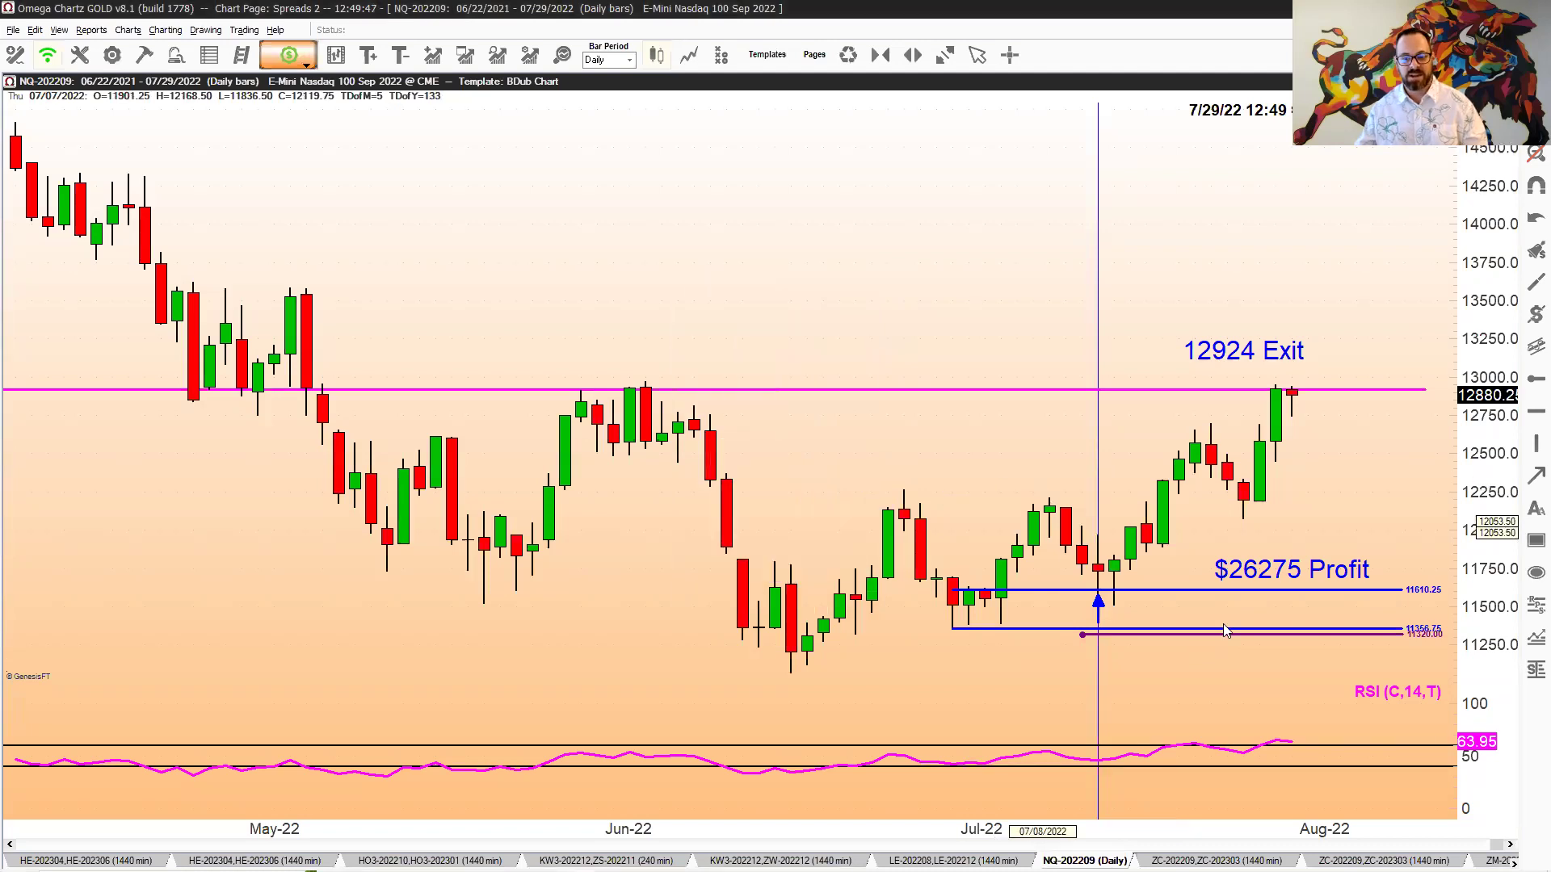
- Copy the "$26275 Profit" label to just below the 11320 stop line and calculate 11610.25 minus 11320, multiplied by 20, in Calculator
drag(1240, 575, 1143, 656)
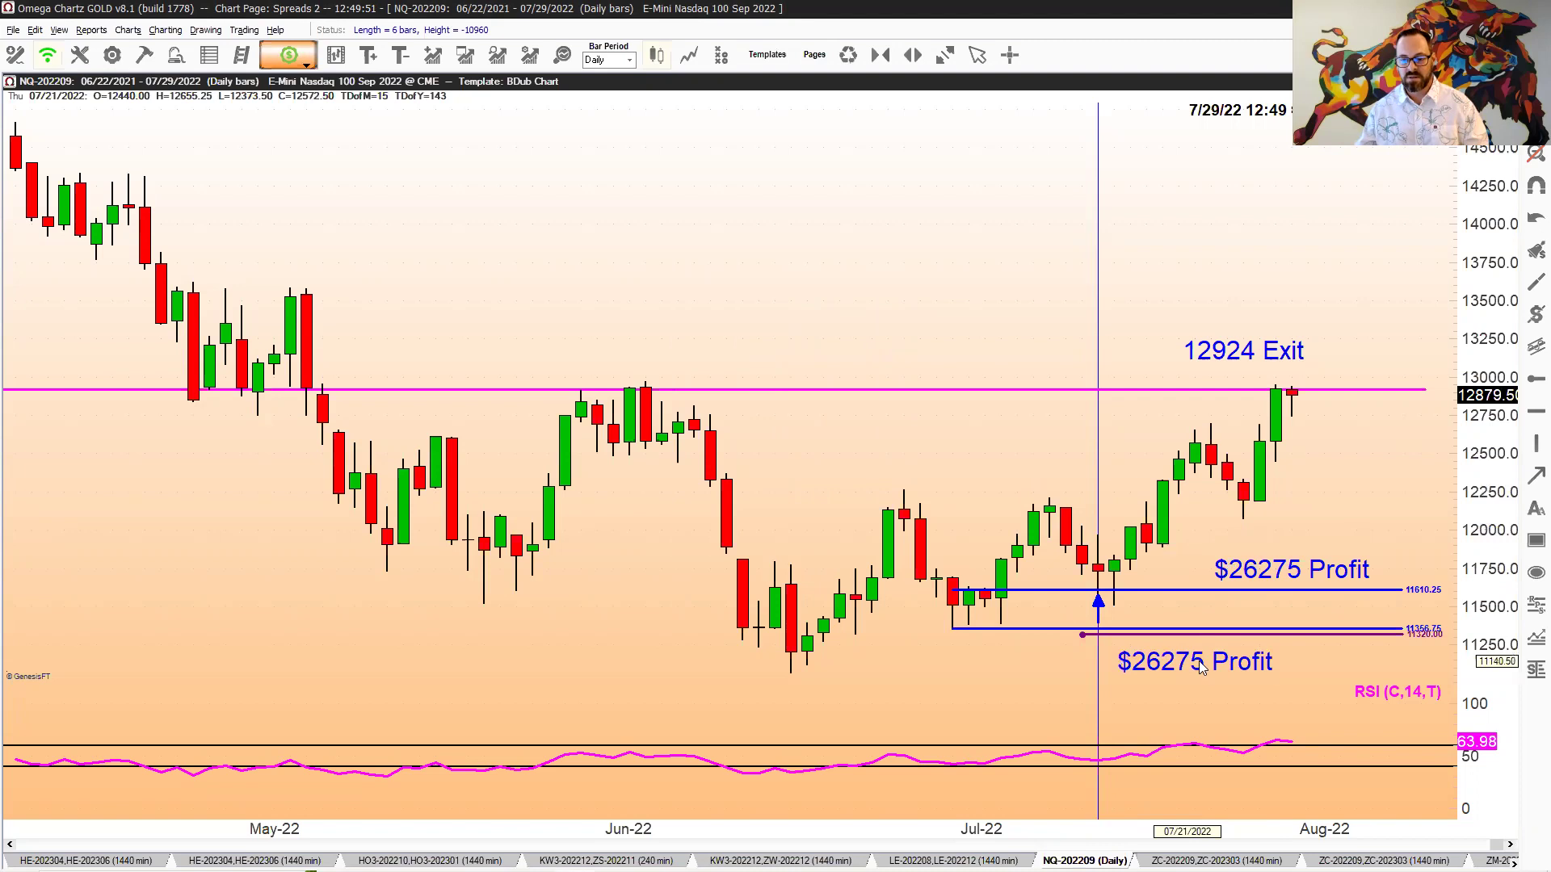
key(alt+Tab)
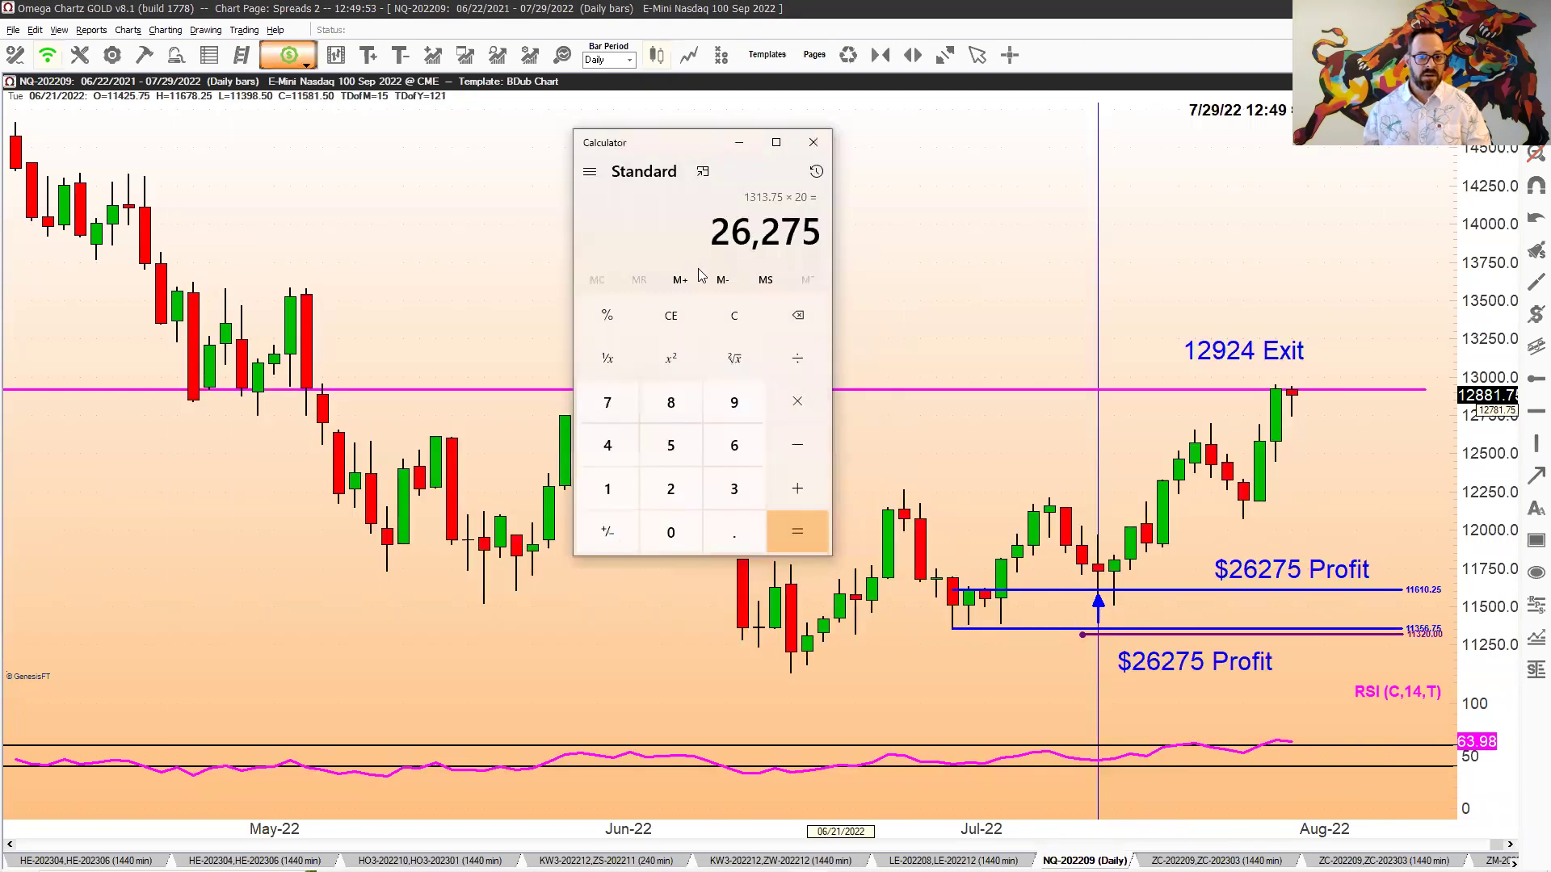
click(735, 320)
text(116)
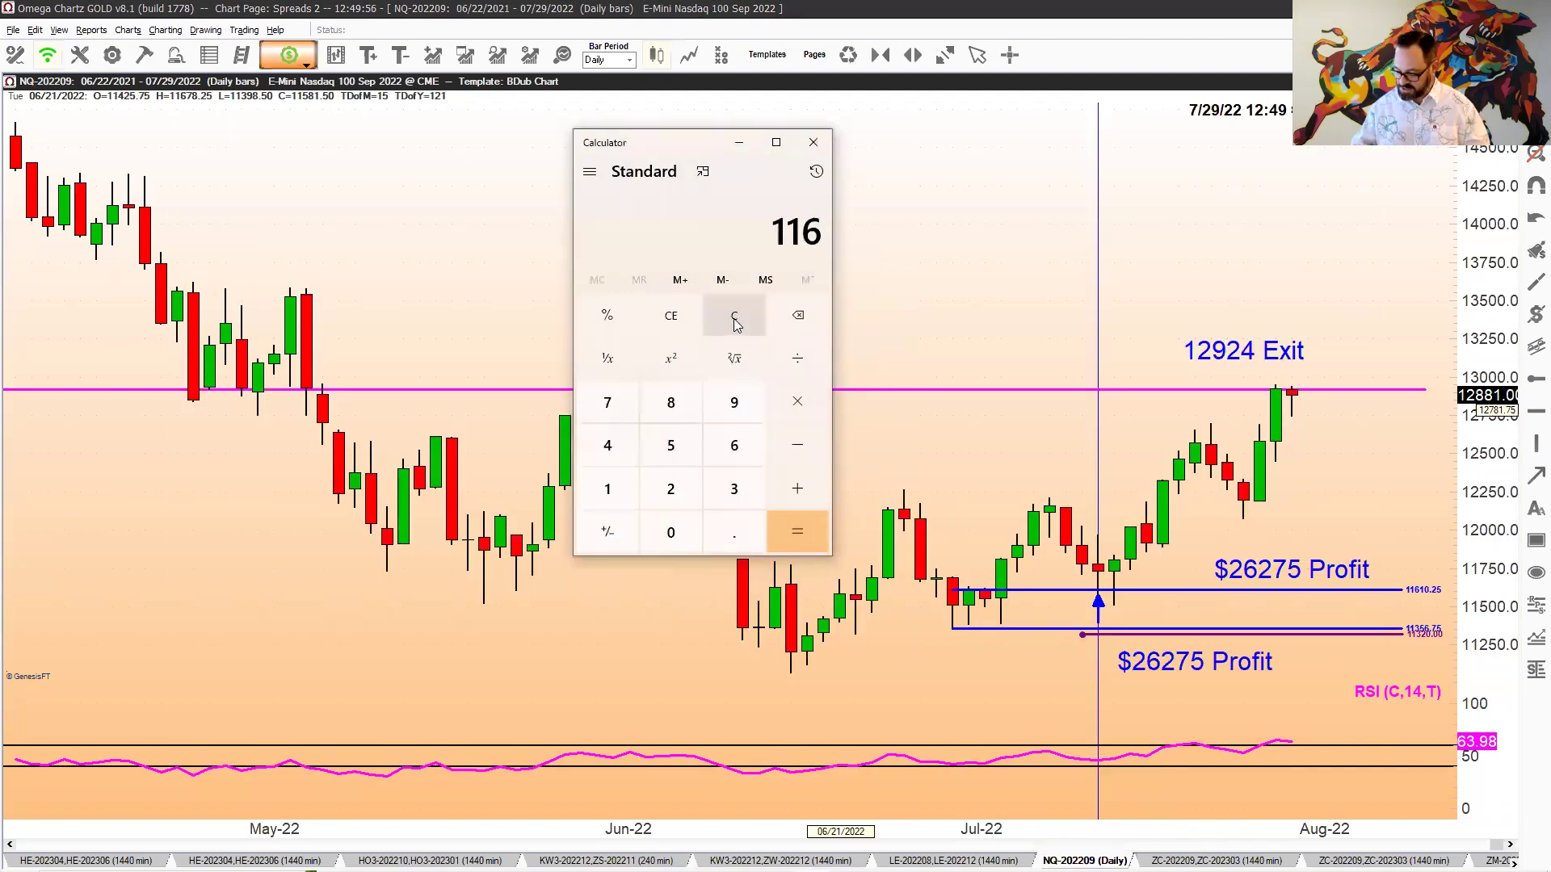
text(10.25)
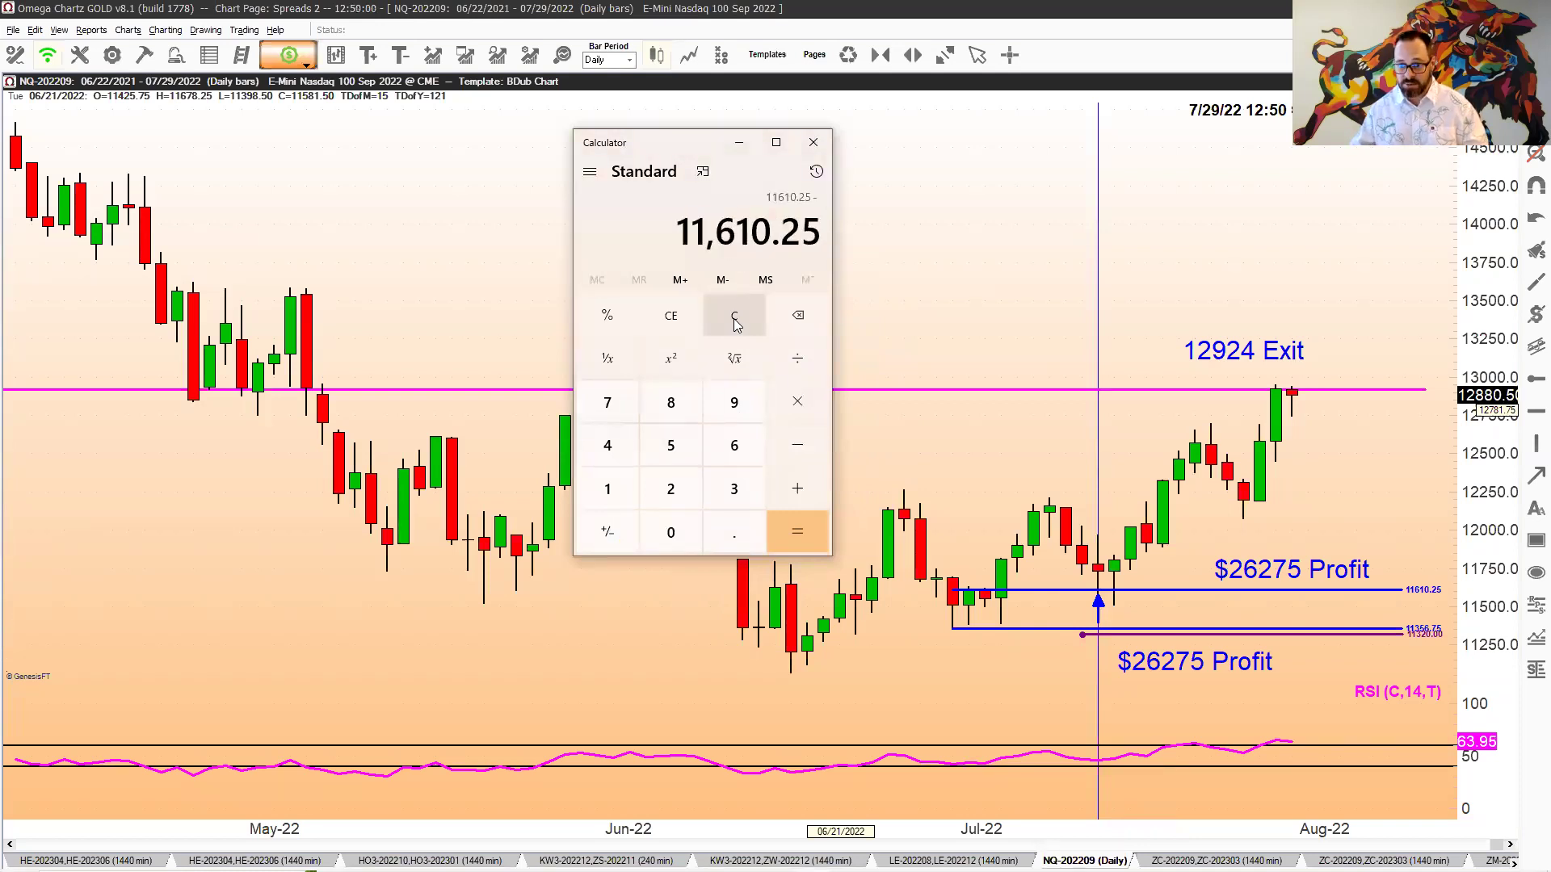
text(11)
text(320)
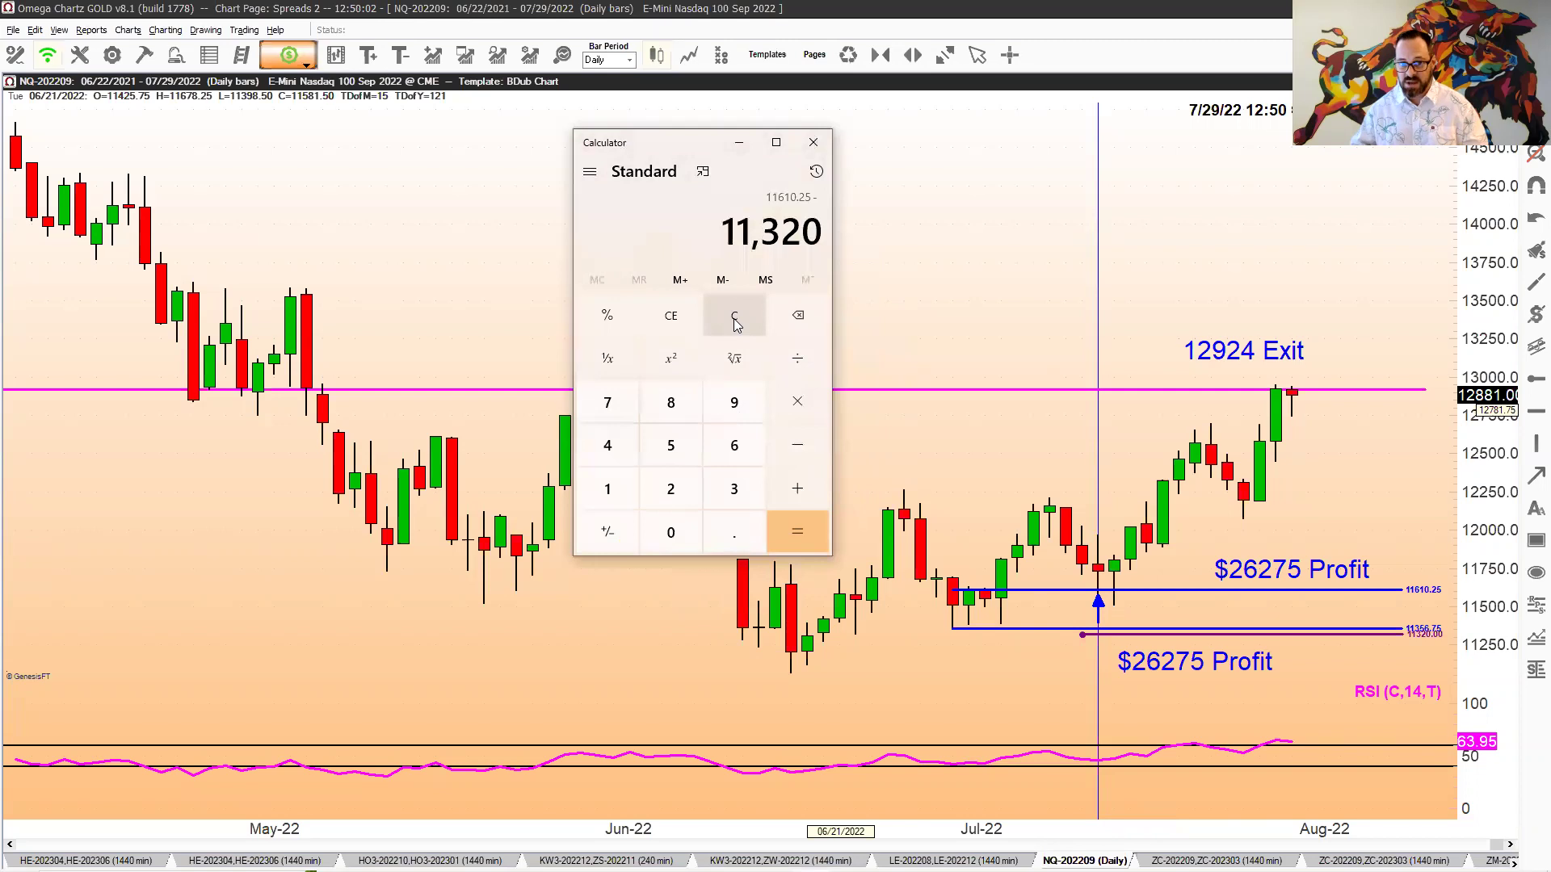
key(Return)
text(*20)
key(Return)
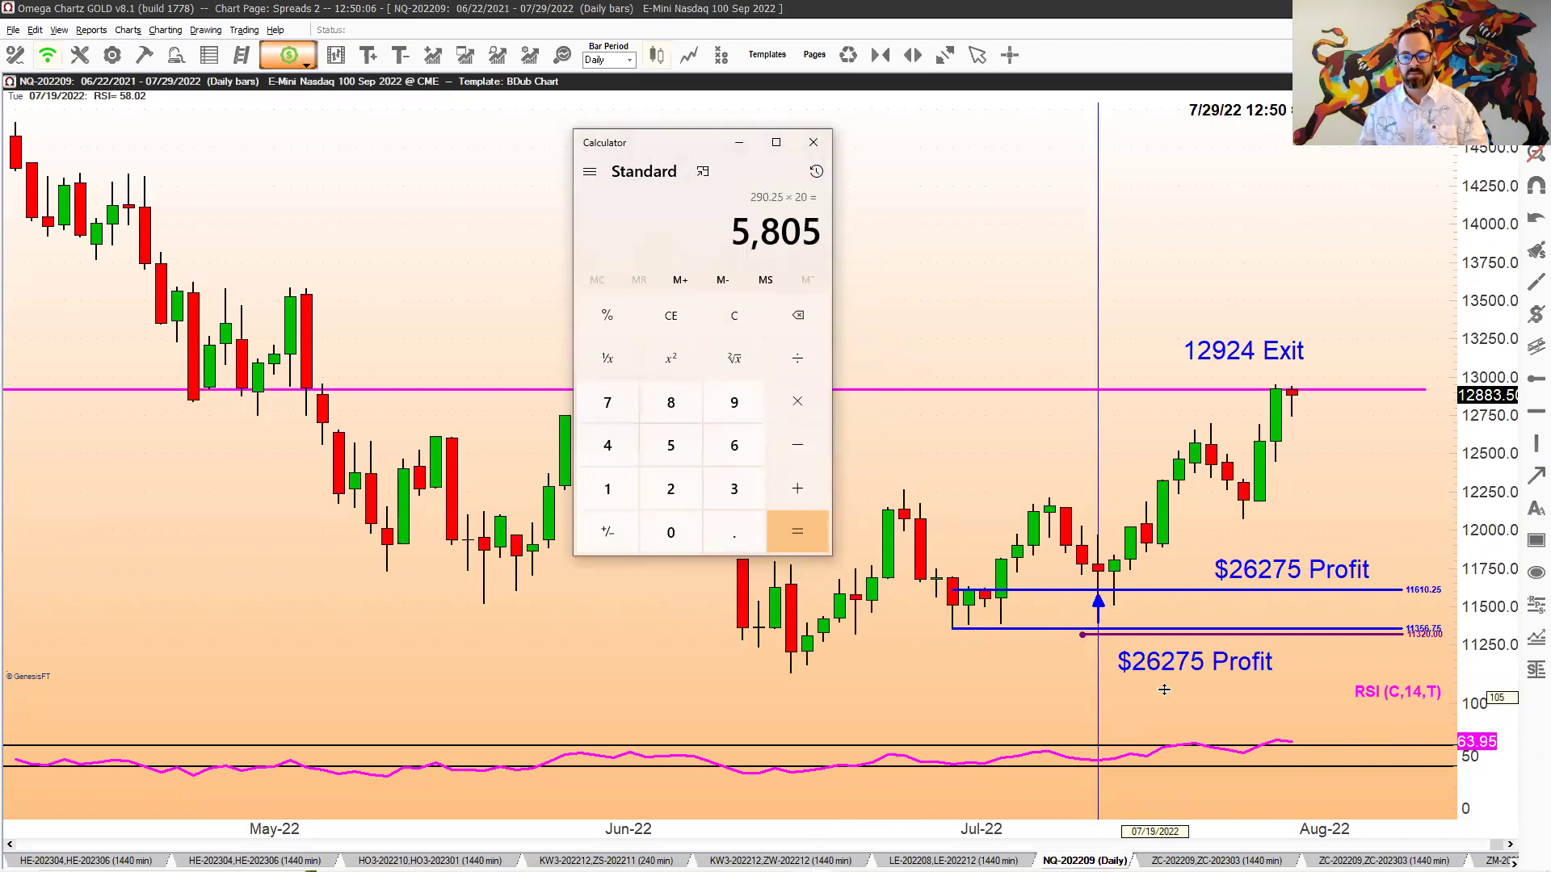
- Change the text of the label copy below the stop line to "$5805 Risk"
click(1161, 665)
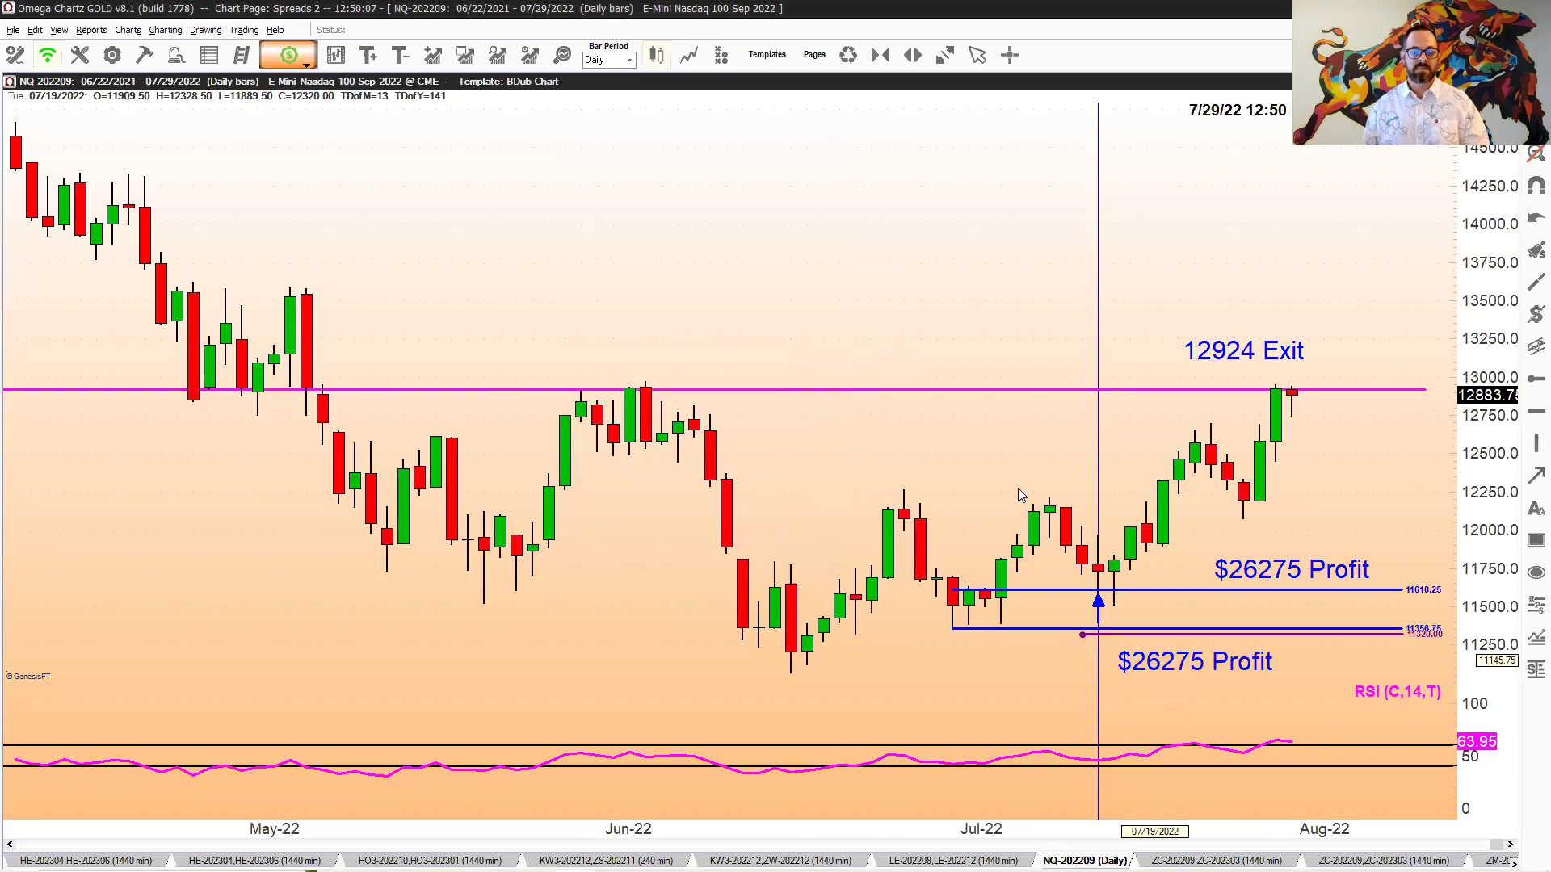
click(817, 366)
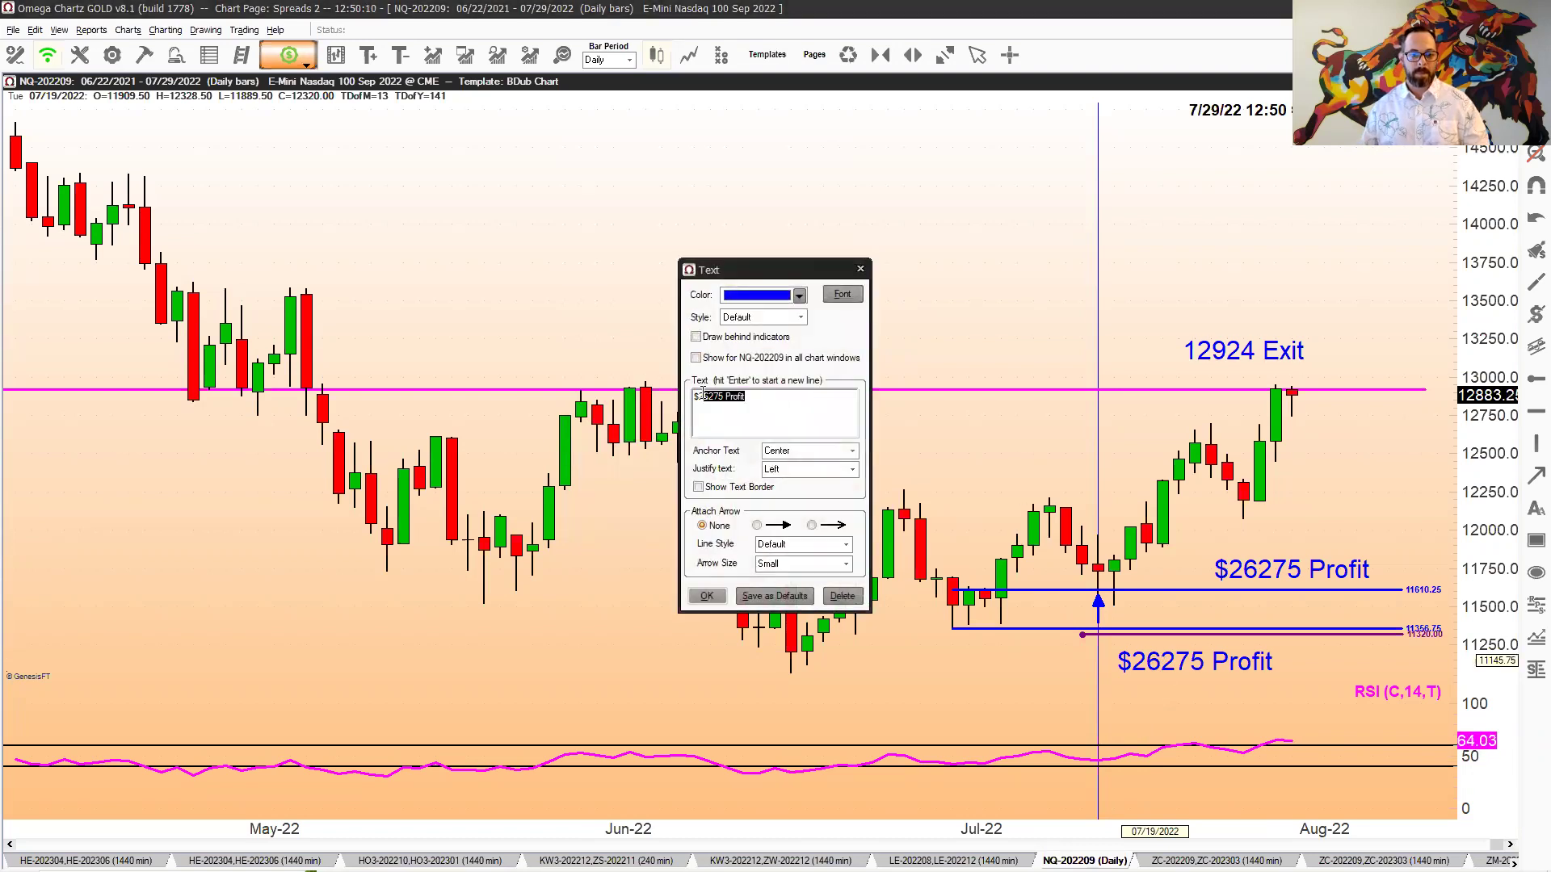
key(BackSpace)
text(5805 Risk)
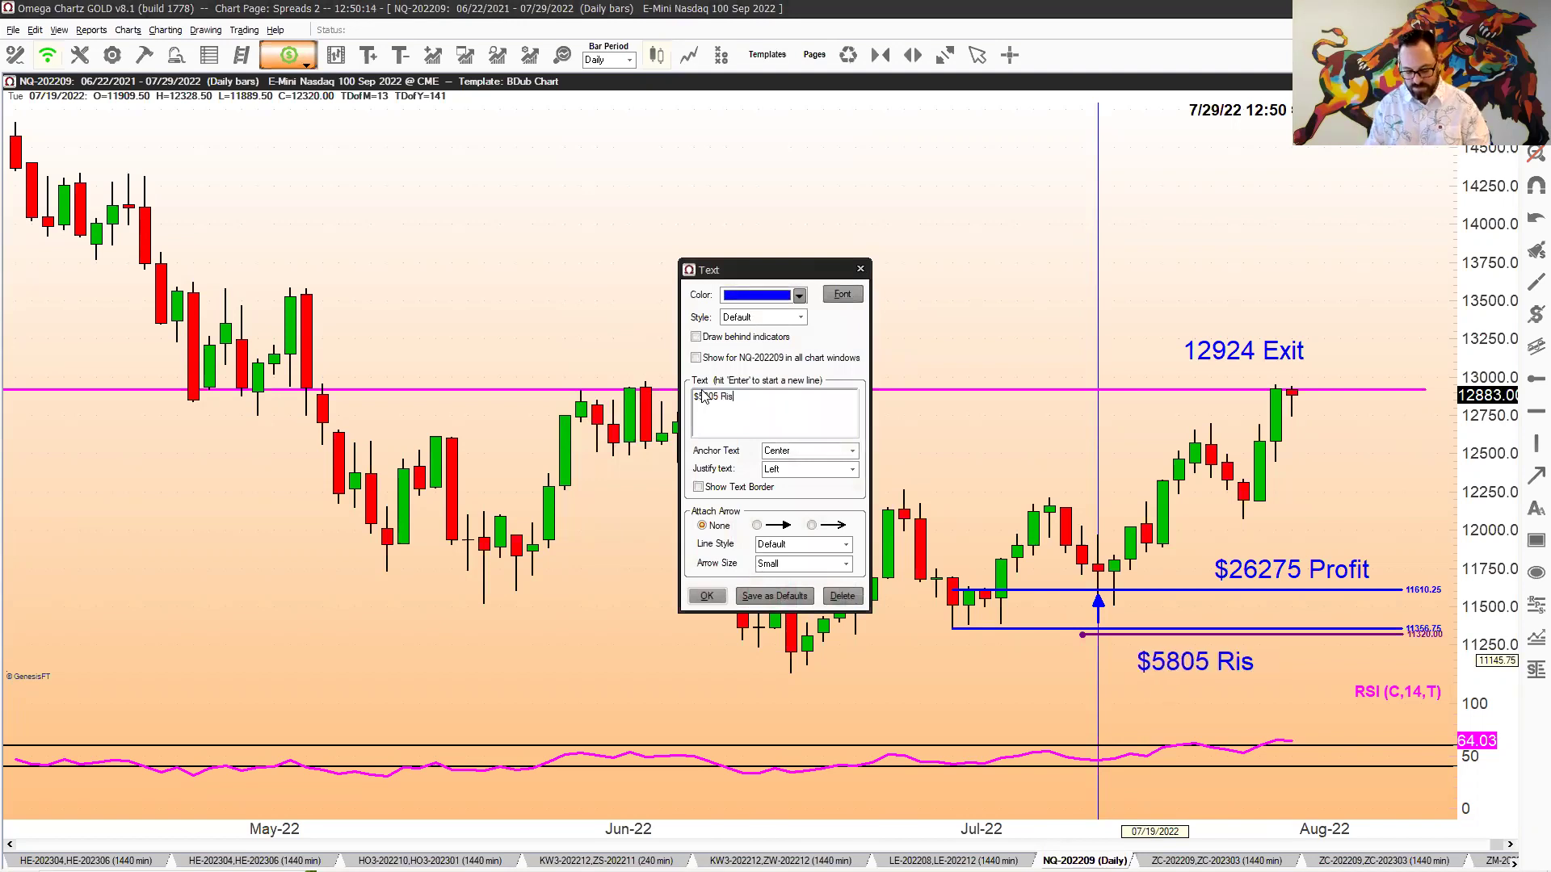
click(707, 597)
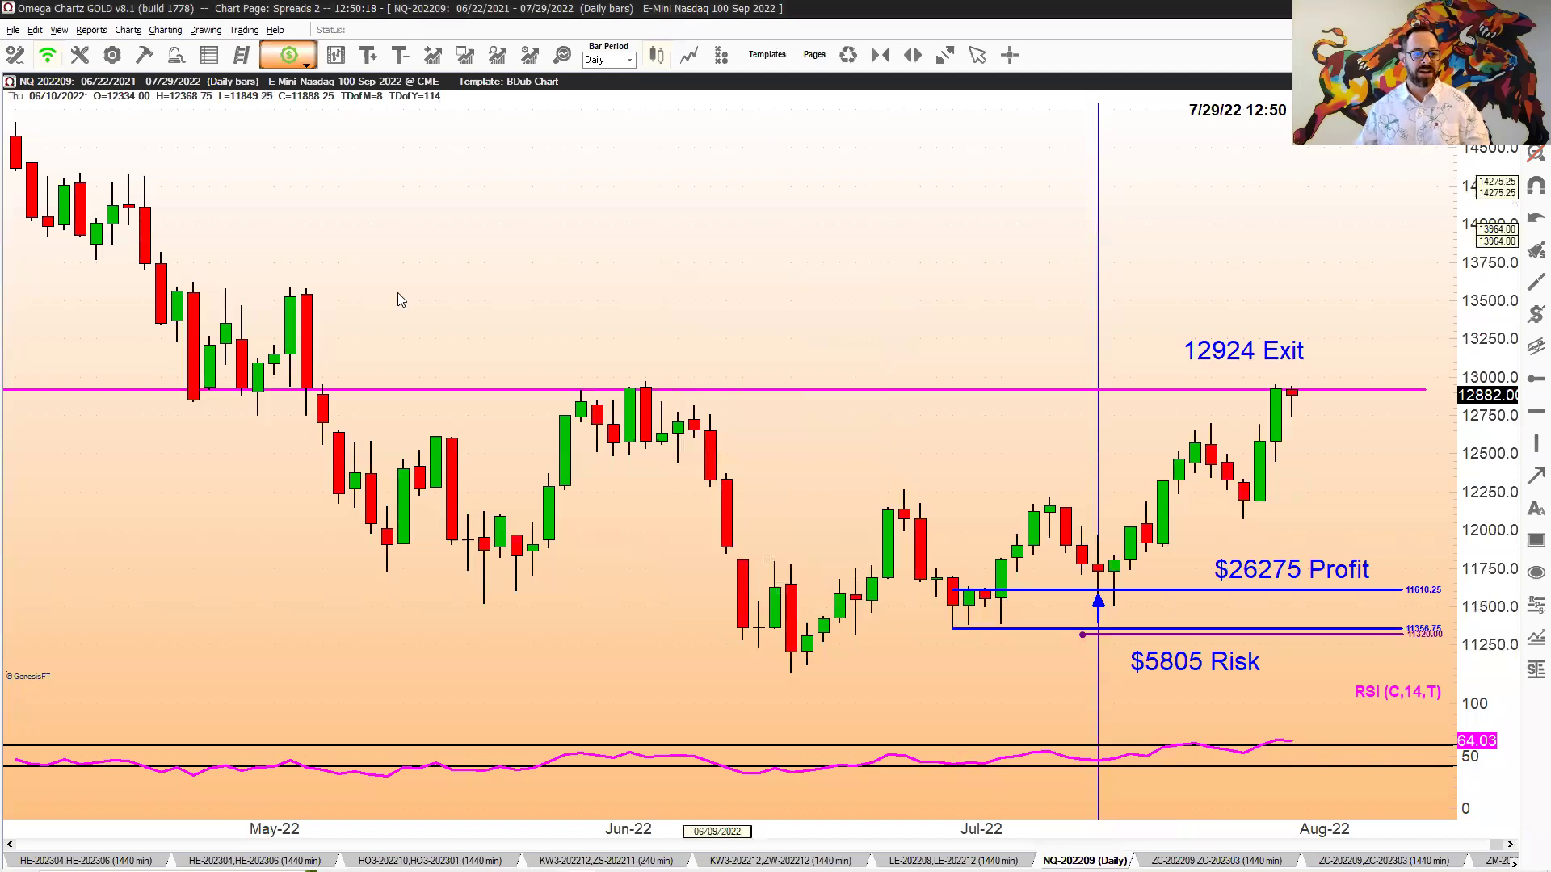
- Copy the "12924 Exit" label to the empty area above the June price bars and change its text to "Overnight Margin $16,500"
drag(1222, 350, 738, 277)
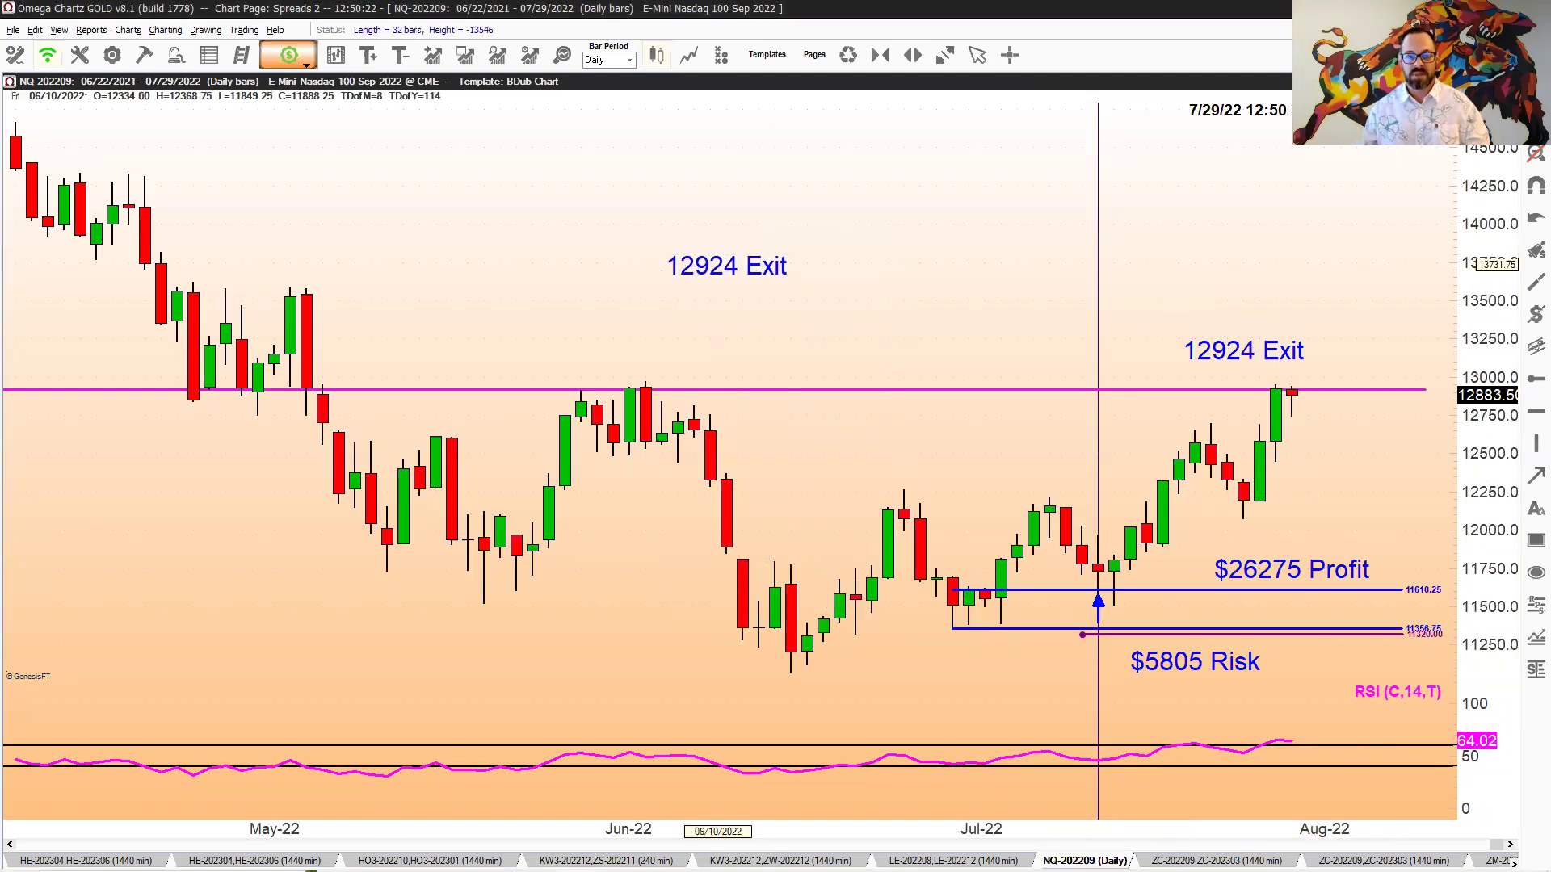
double_click(743, 270)
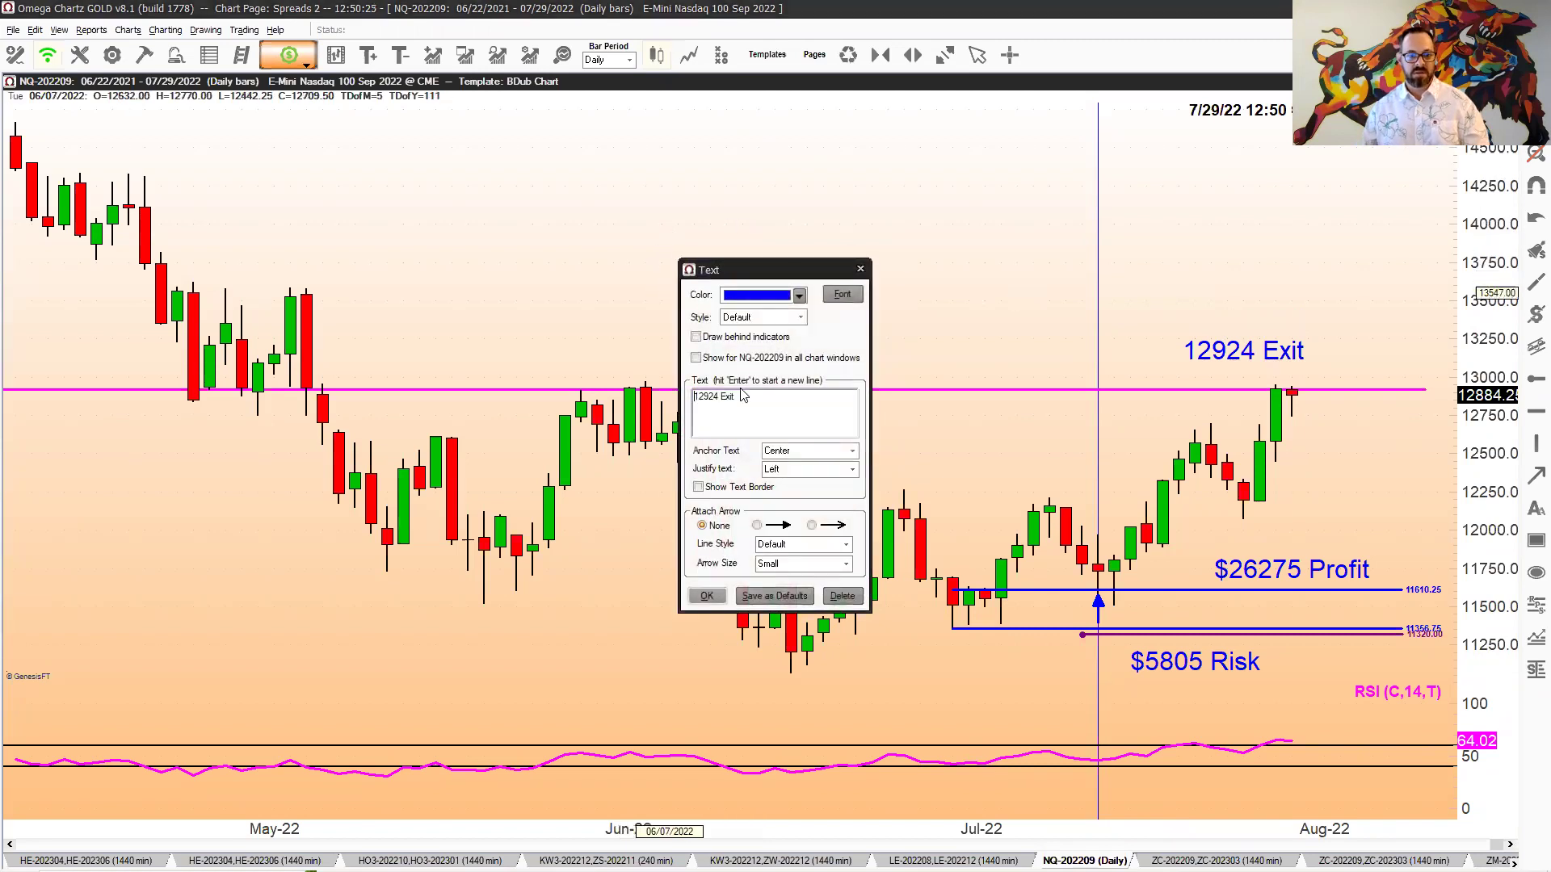
key(BackSpace)
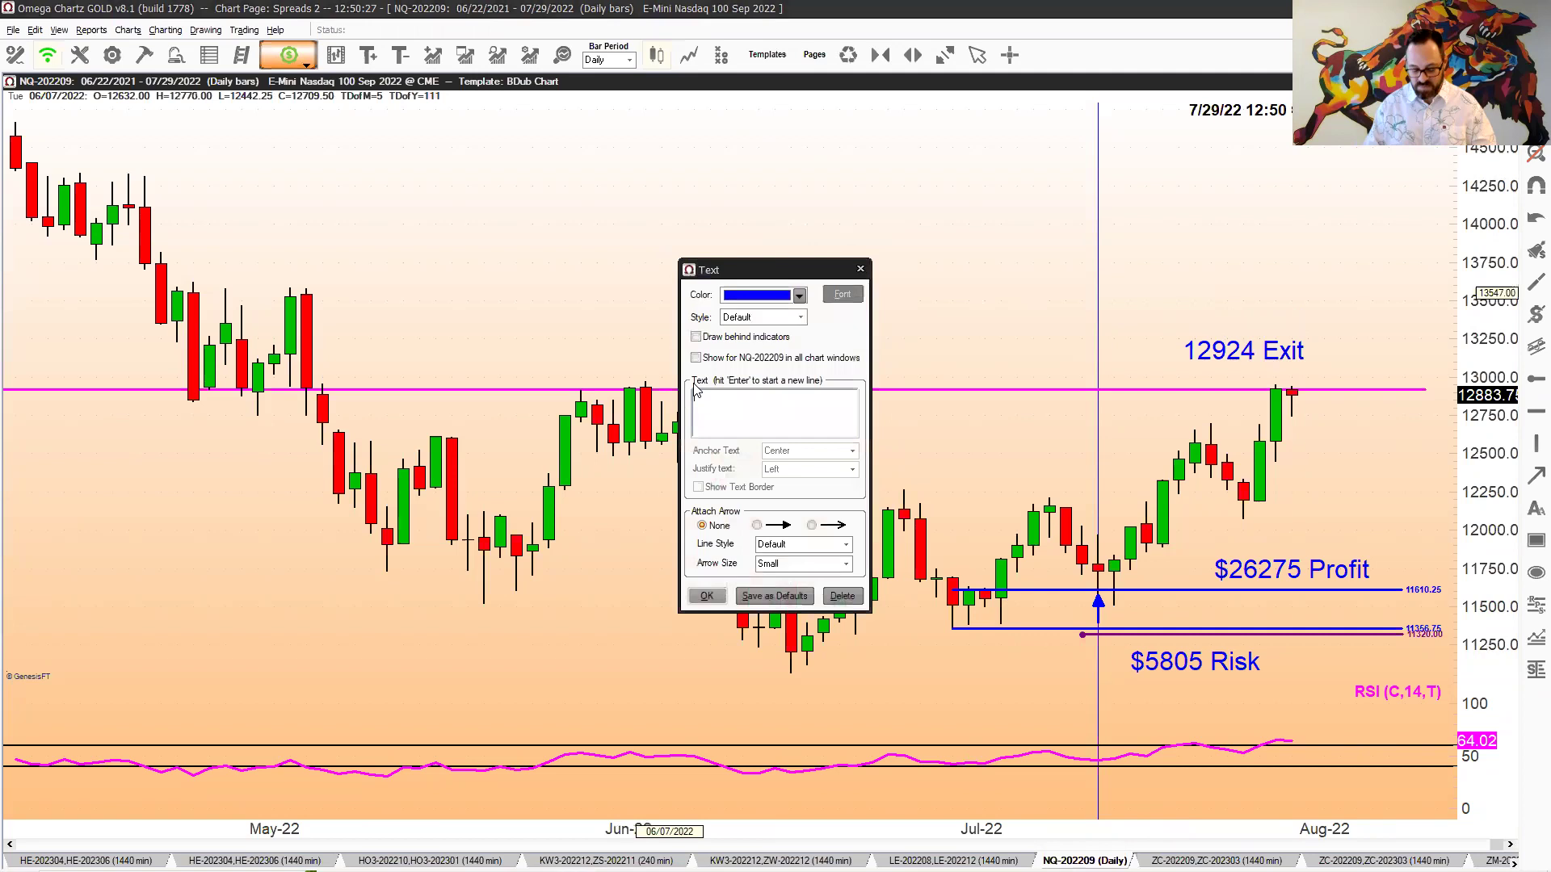
text(1)
text(vernight Margin)
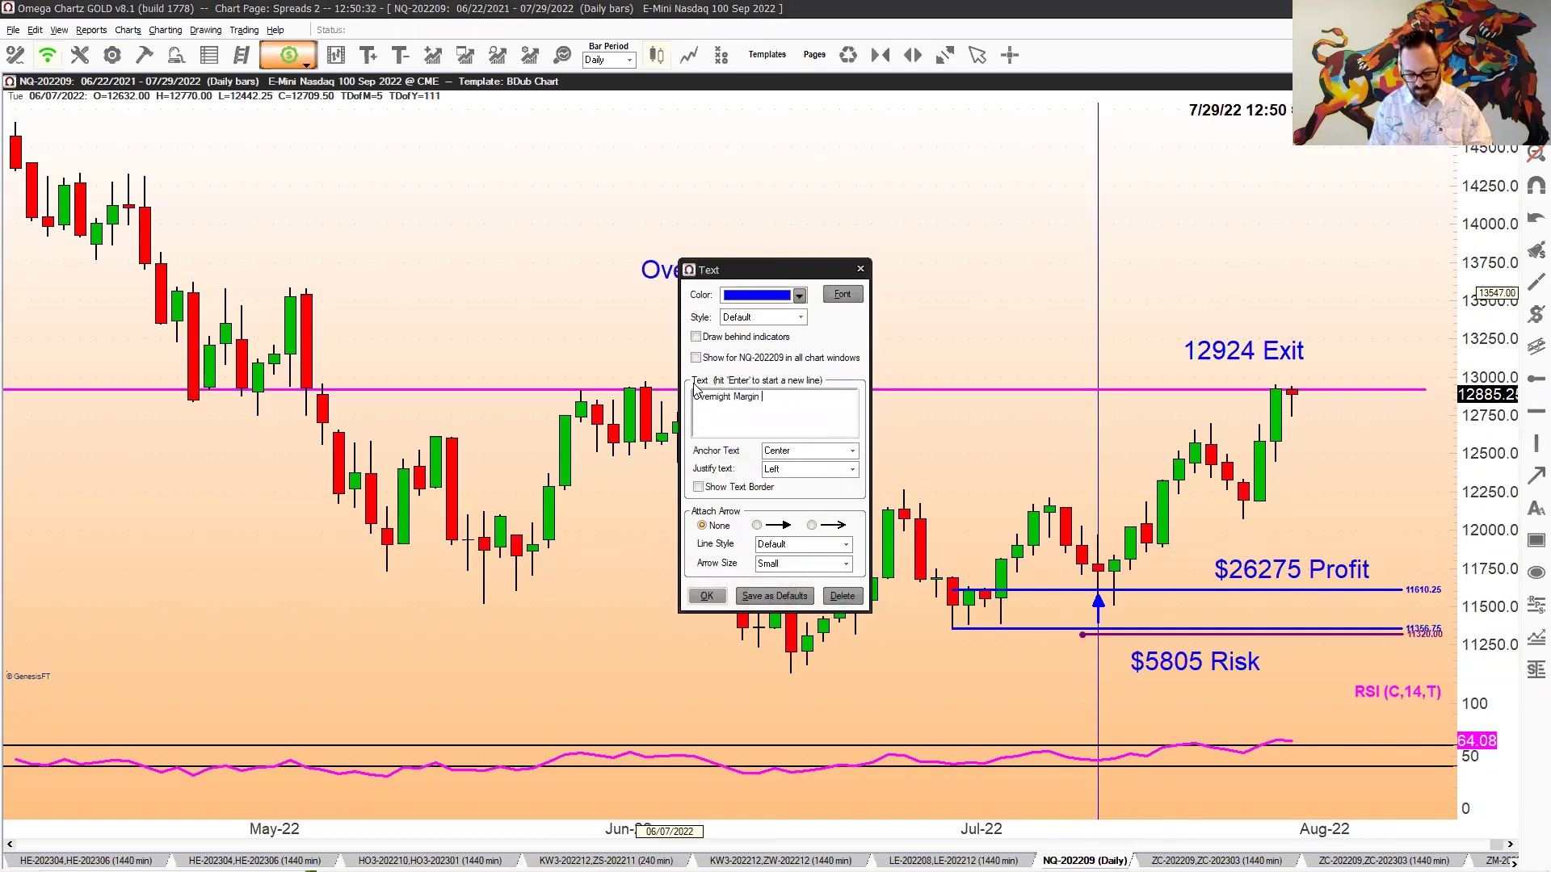
text( $16,500)
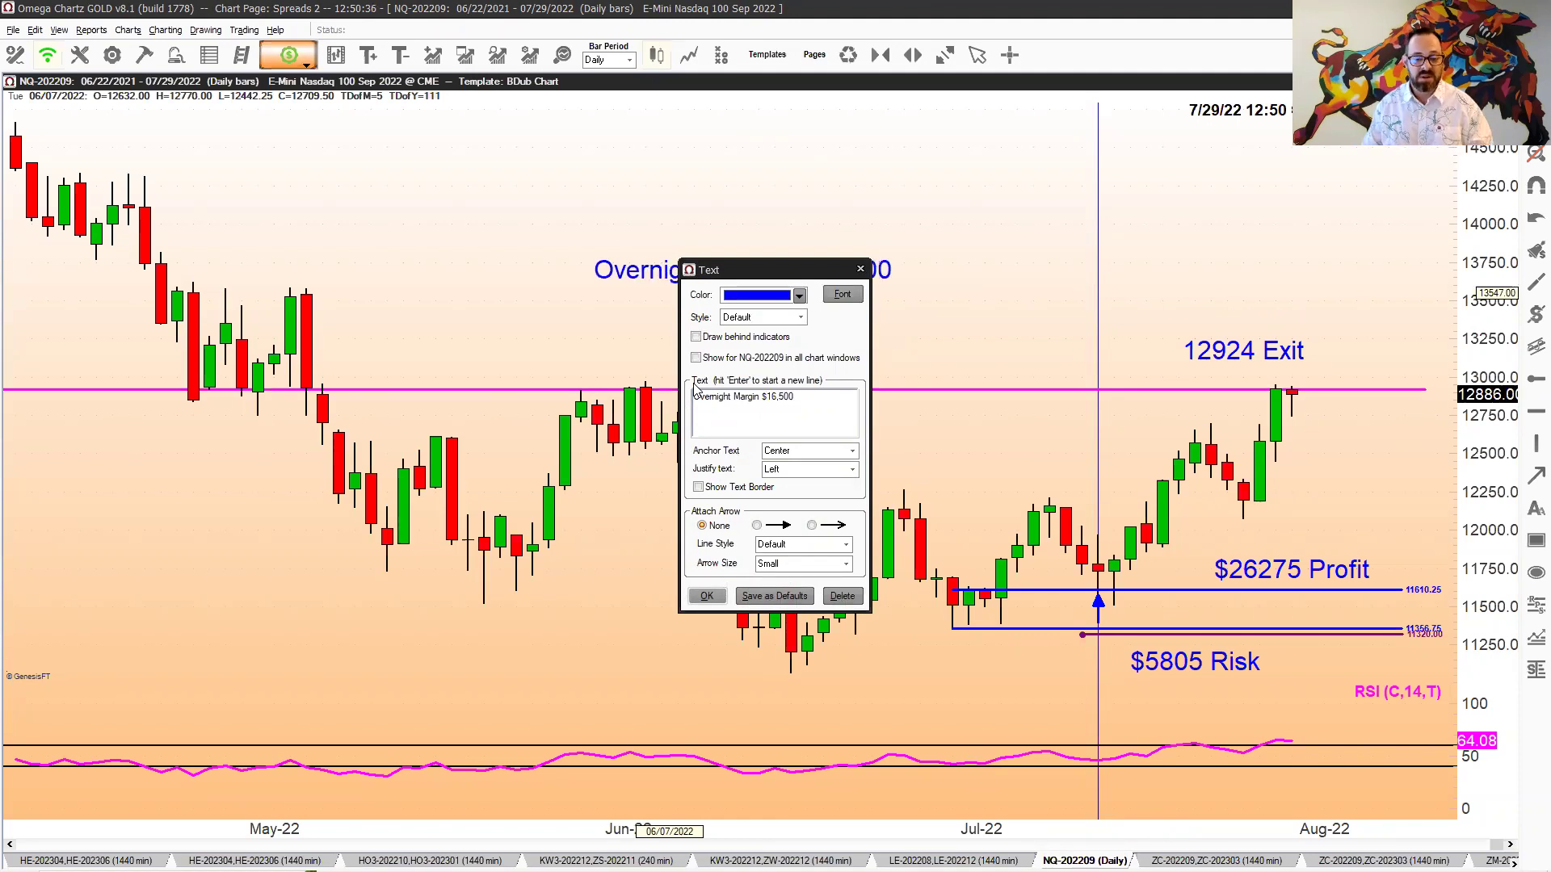
key(Return)
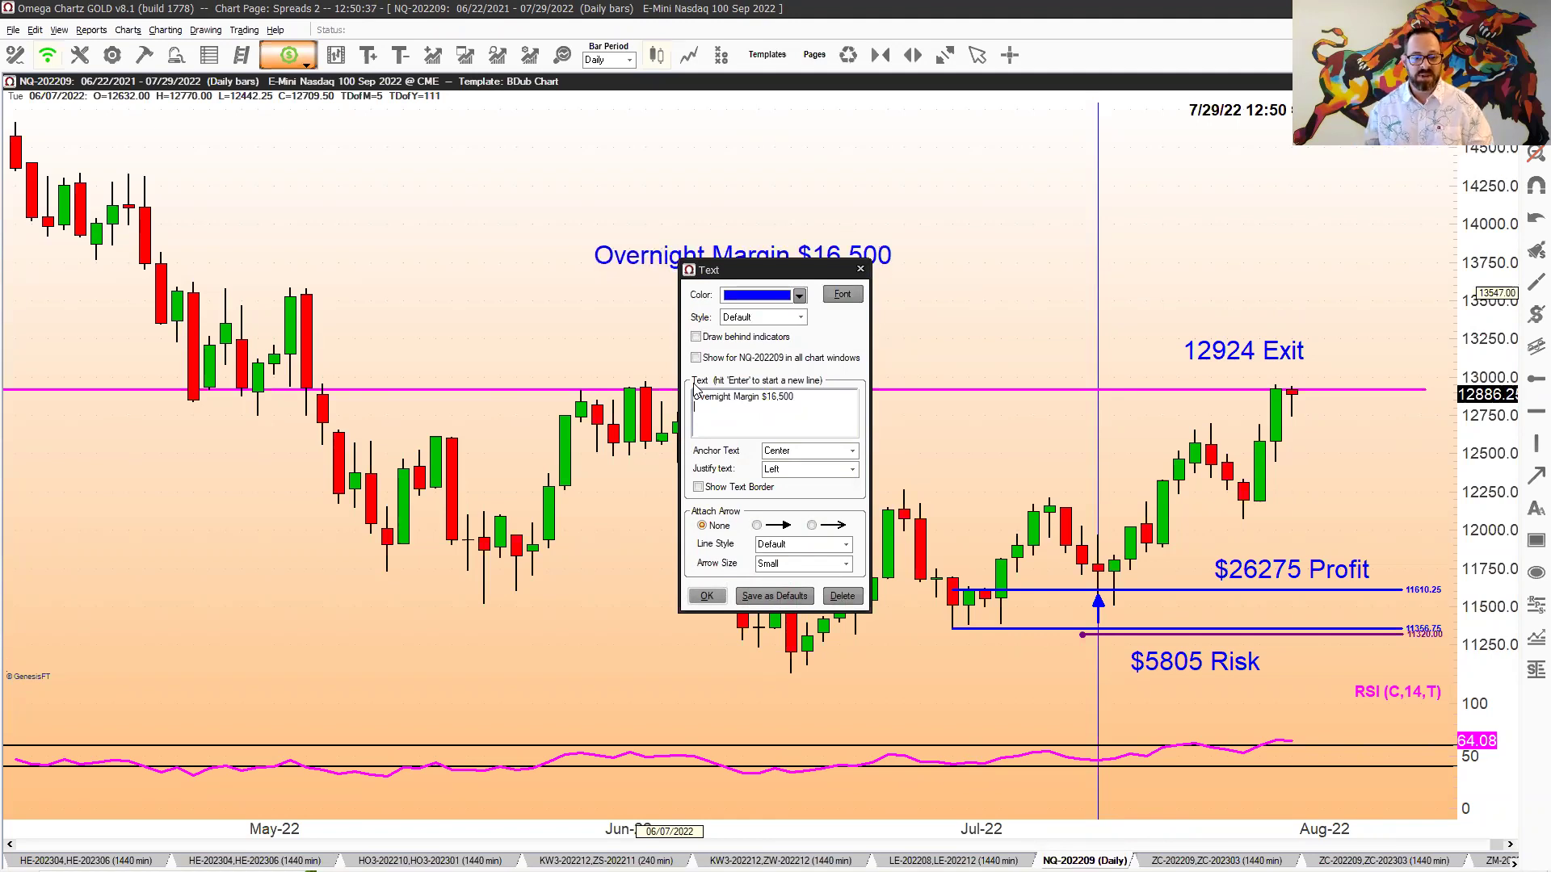
- Divide the 26275 profit by the 16500 margin in Calculator to get the rate of return
key(alt+Tab)
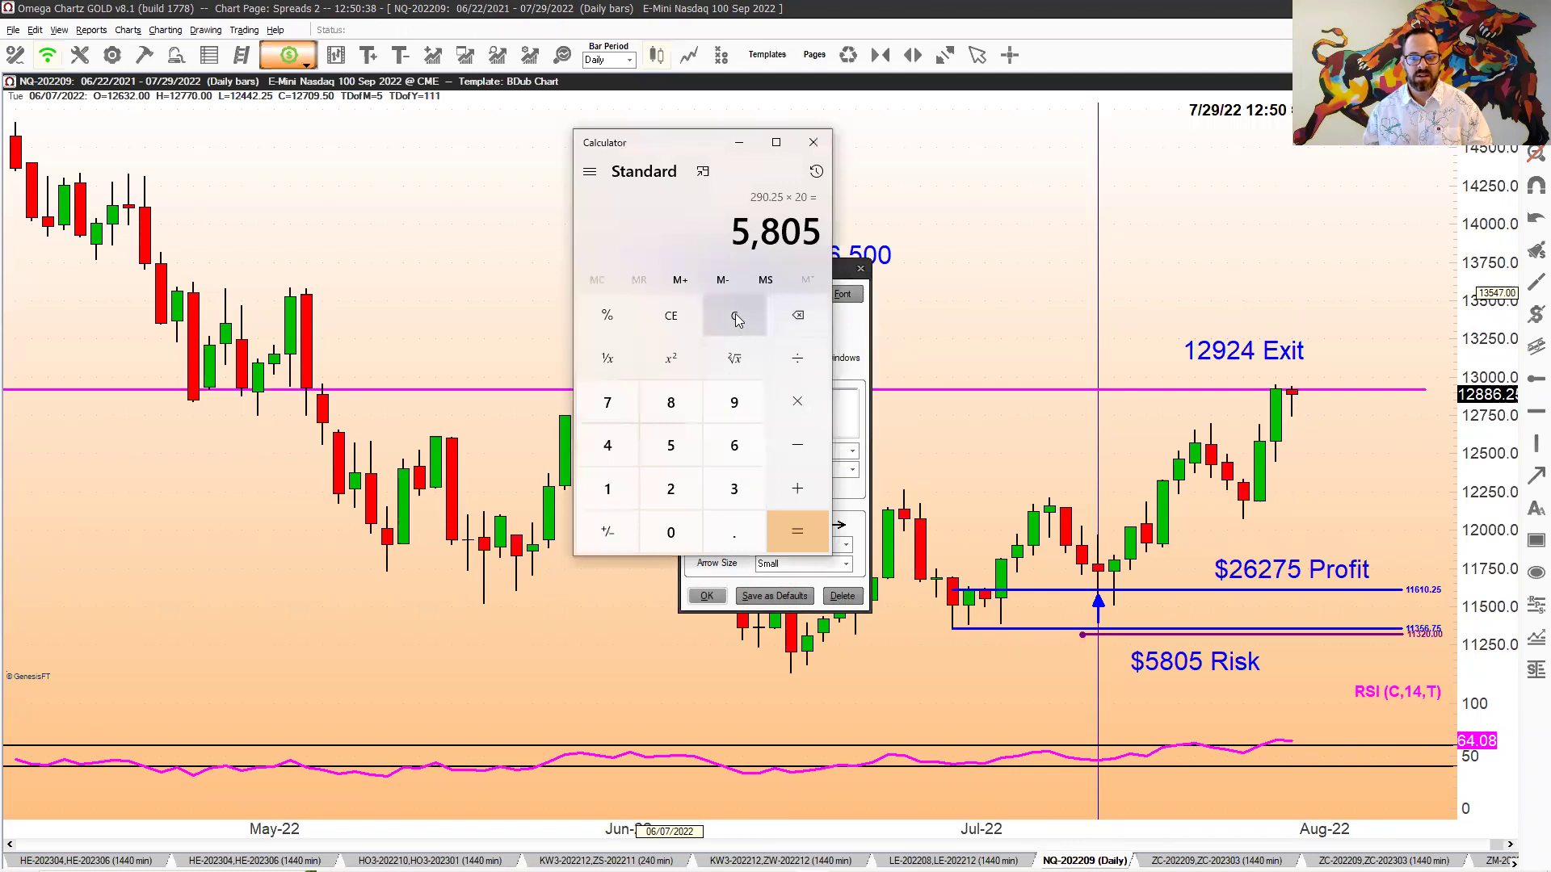
click(734, 316)
text(262)
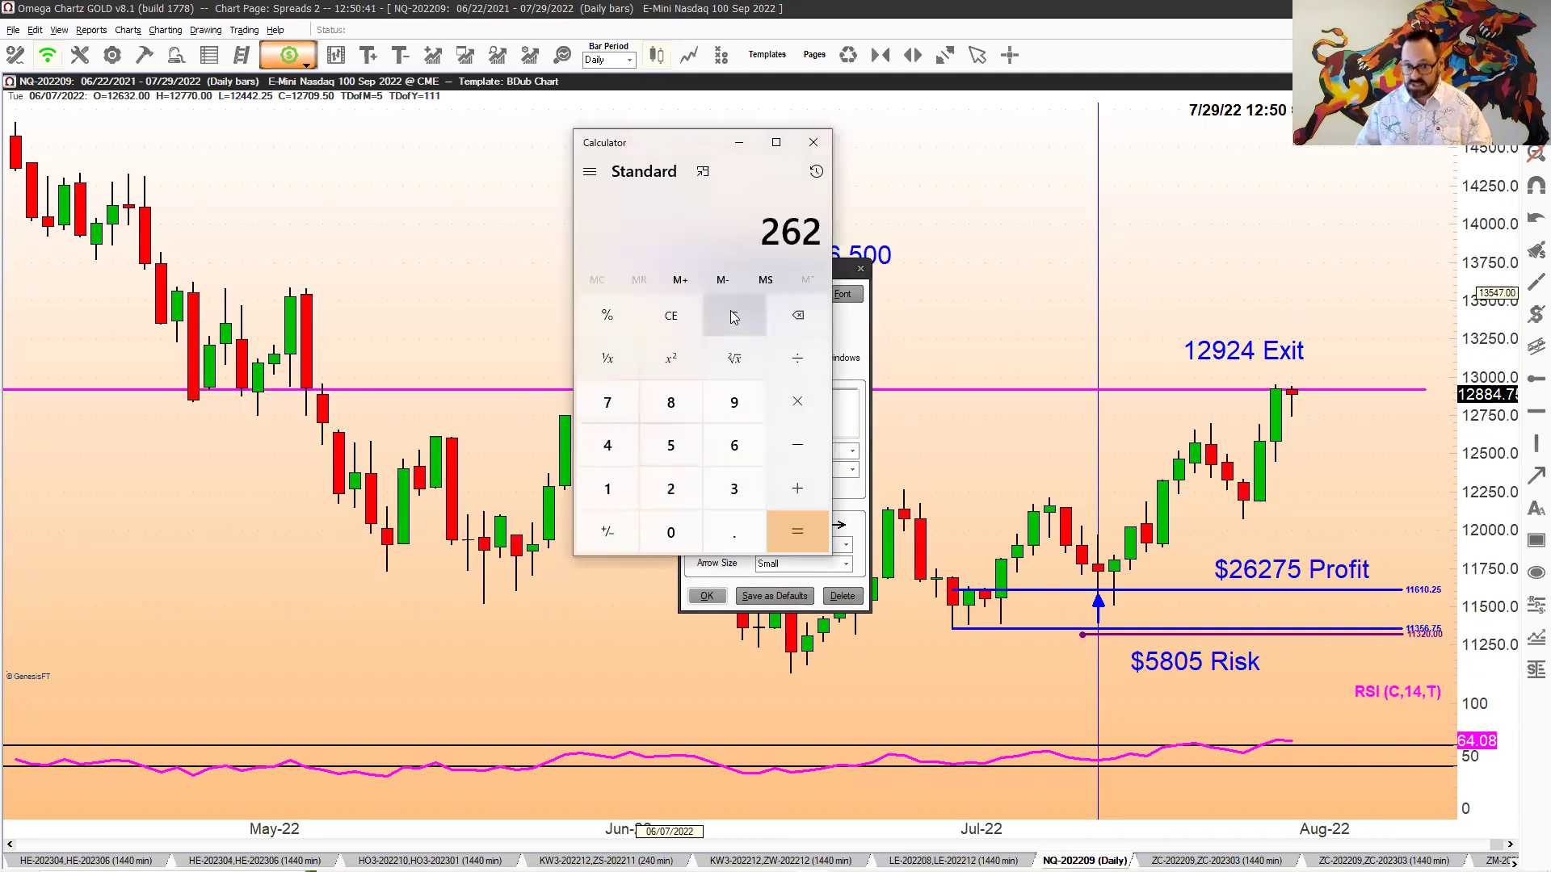
text(75/165)
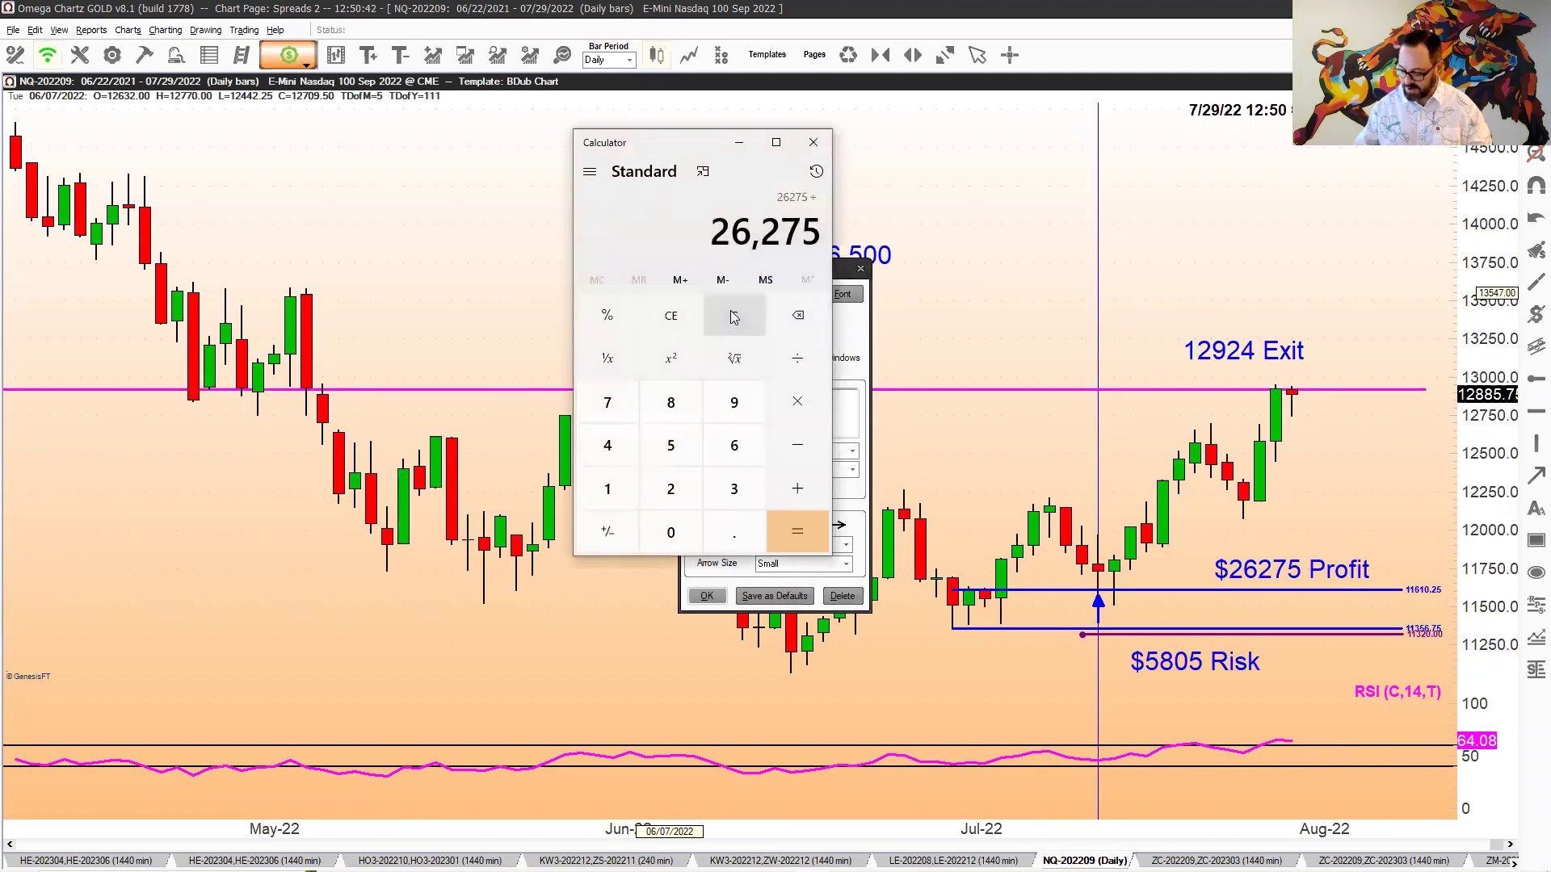
text(00)
key(Return)
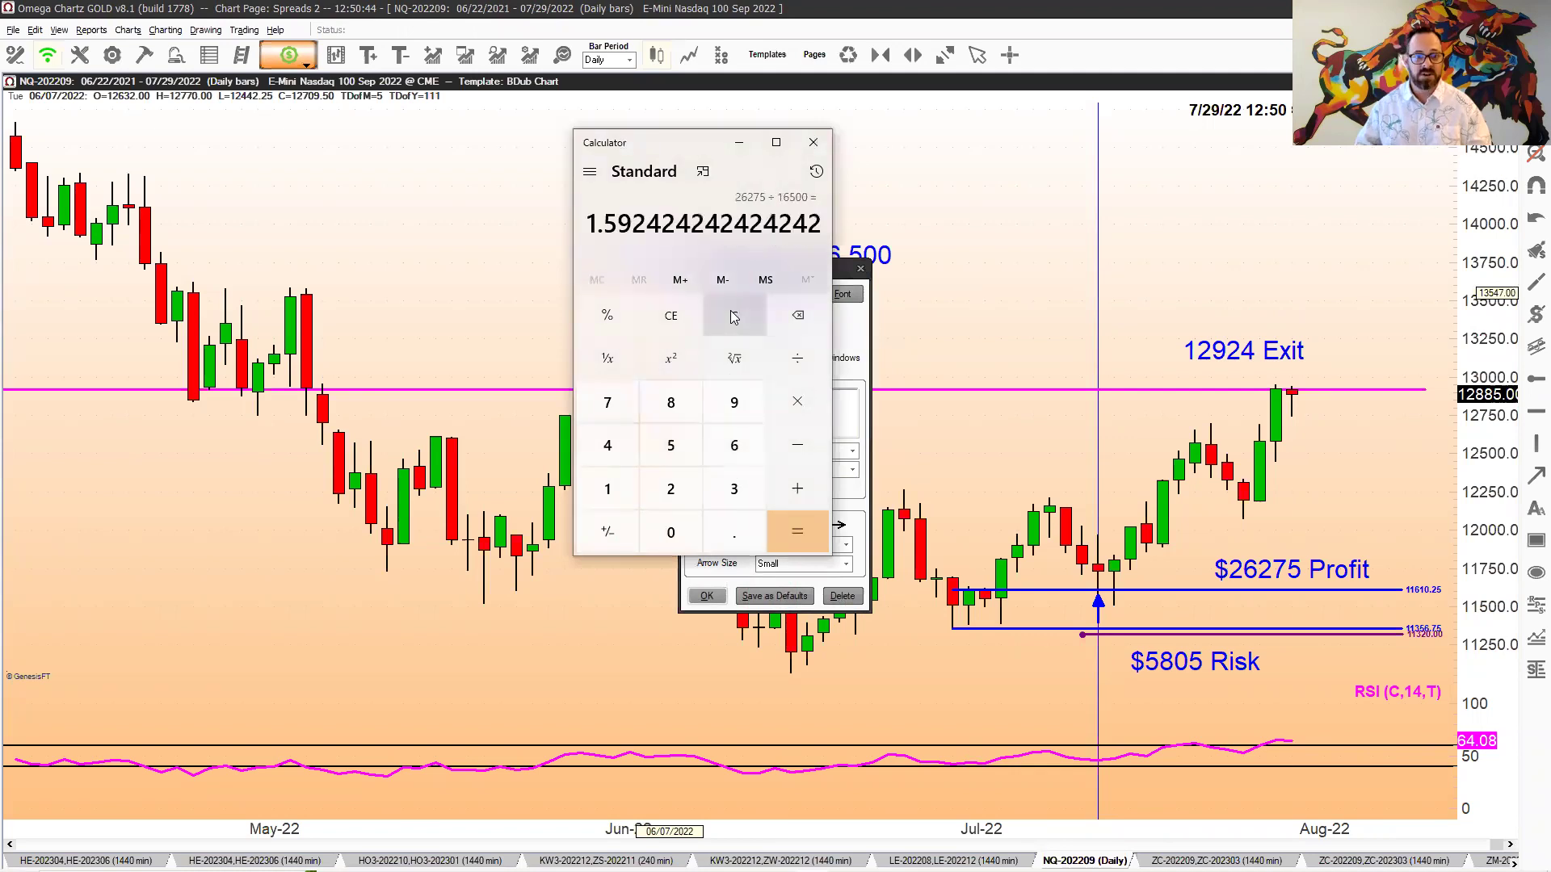
- Add "159% ROR" as a second line to the overnight margin label
click(862, 343)
key(Return)
text(159% ROR)
click(981, 401)
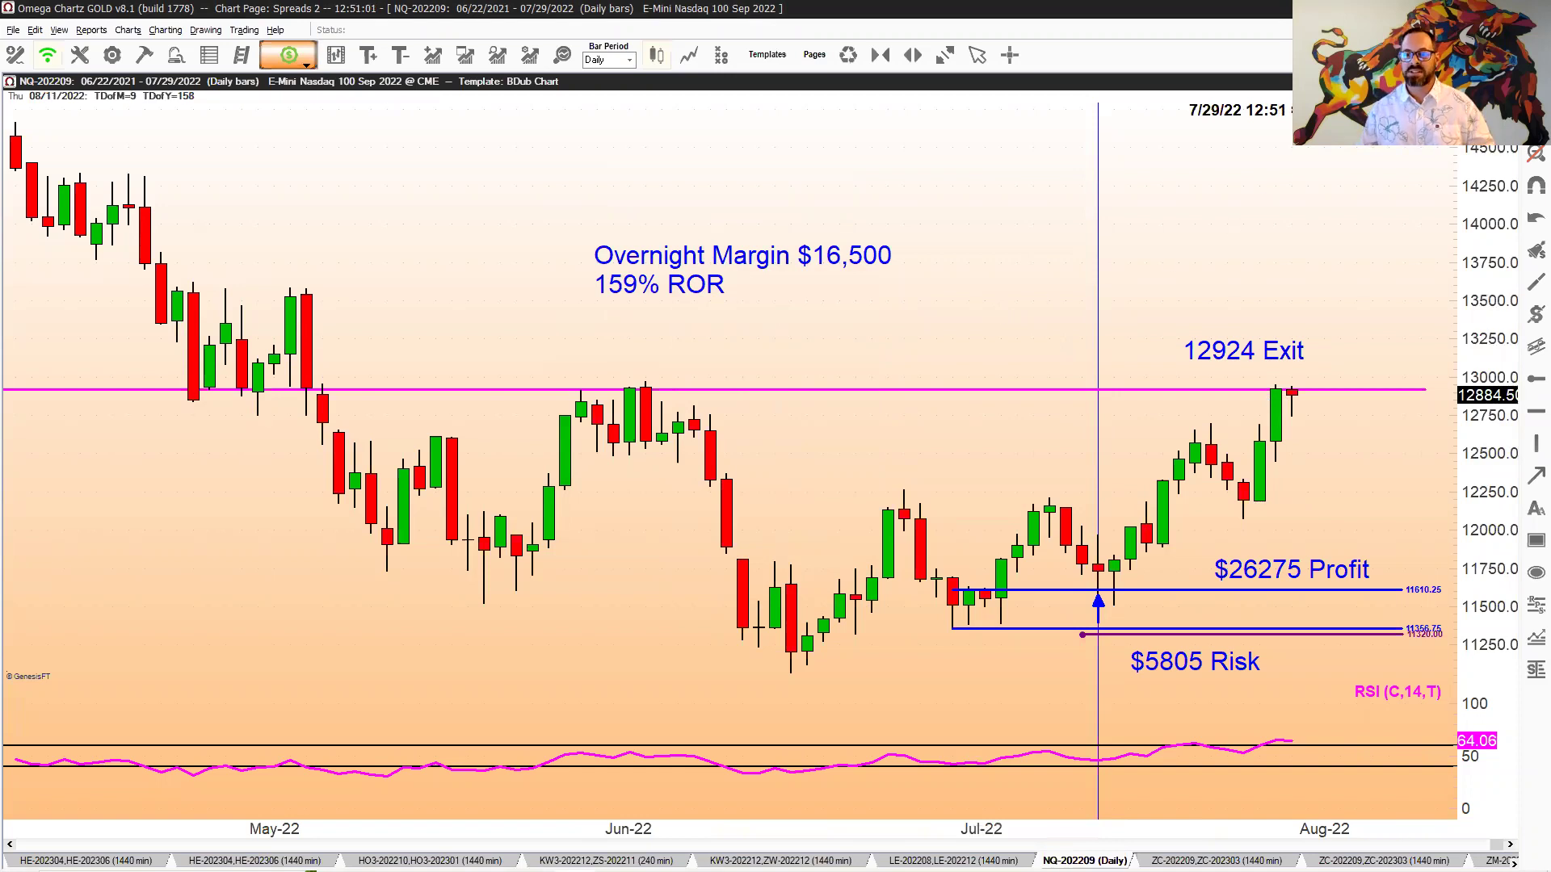
- Restore the maximized NQ-202209 chart to a window, place it beneath the ZC-202209,ZC-202303 chart and make it much taller
double_click(570, 81)
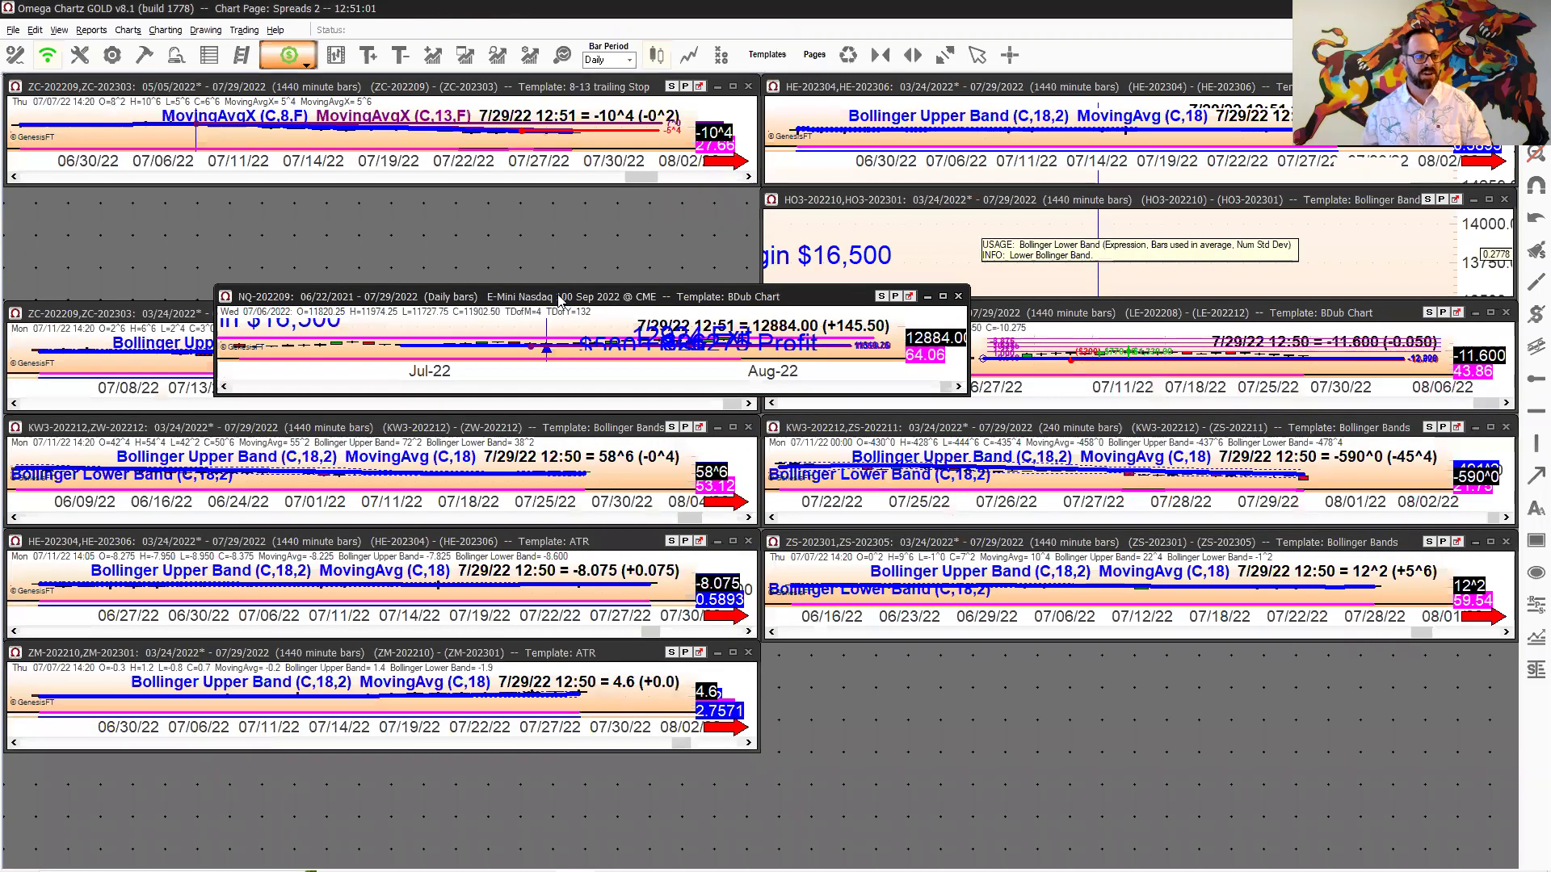
drag(559, 299, 351, 227)
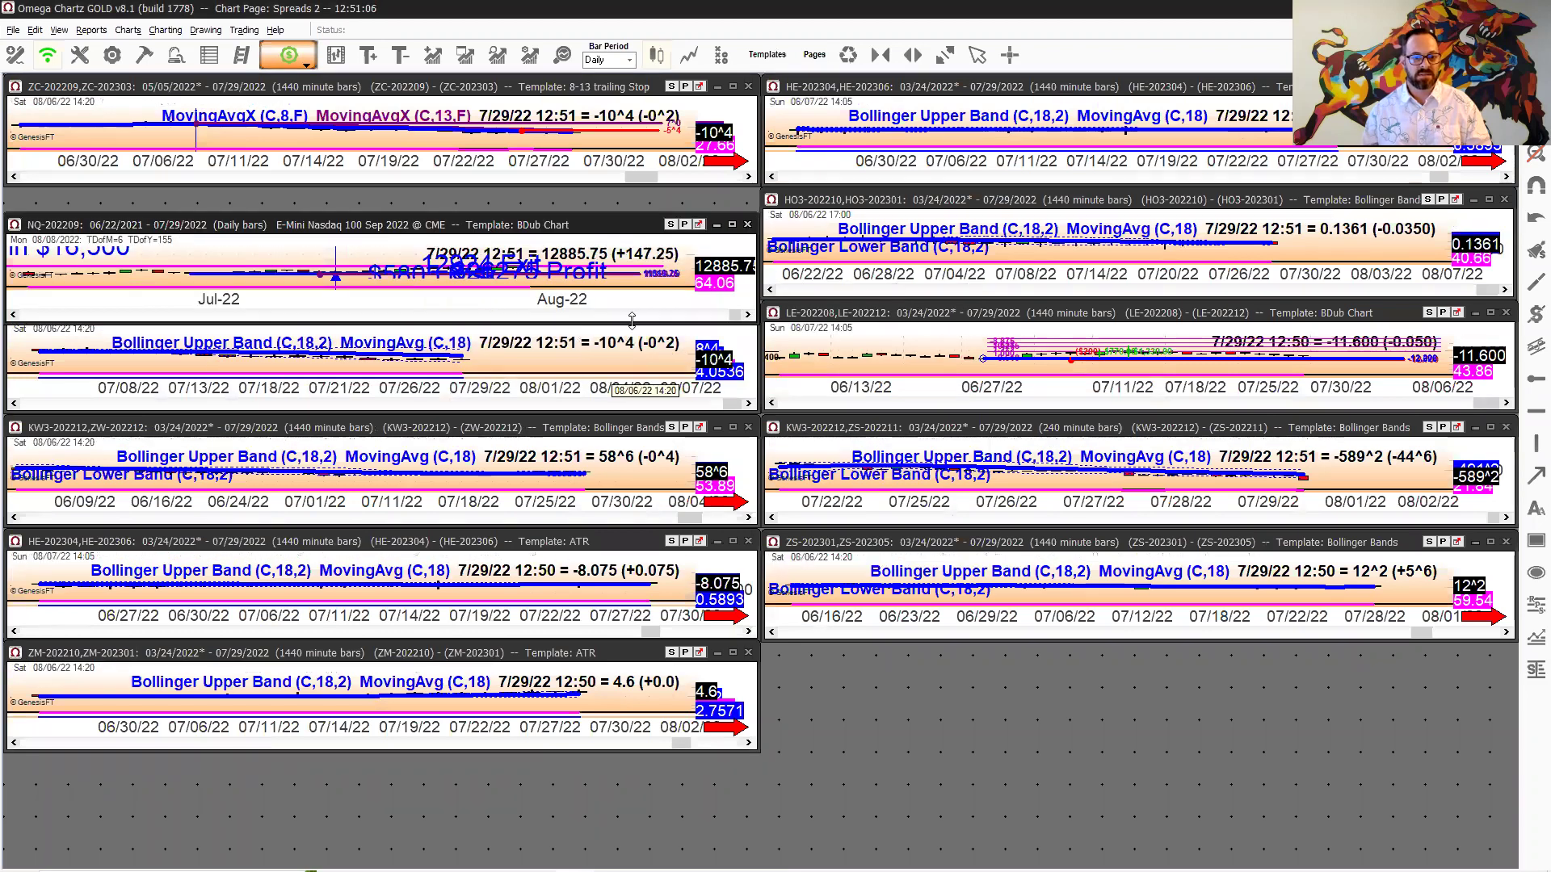
drag(435, 449, 434, 842)
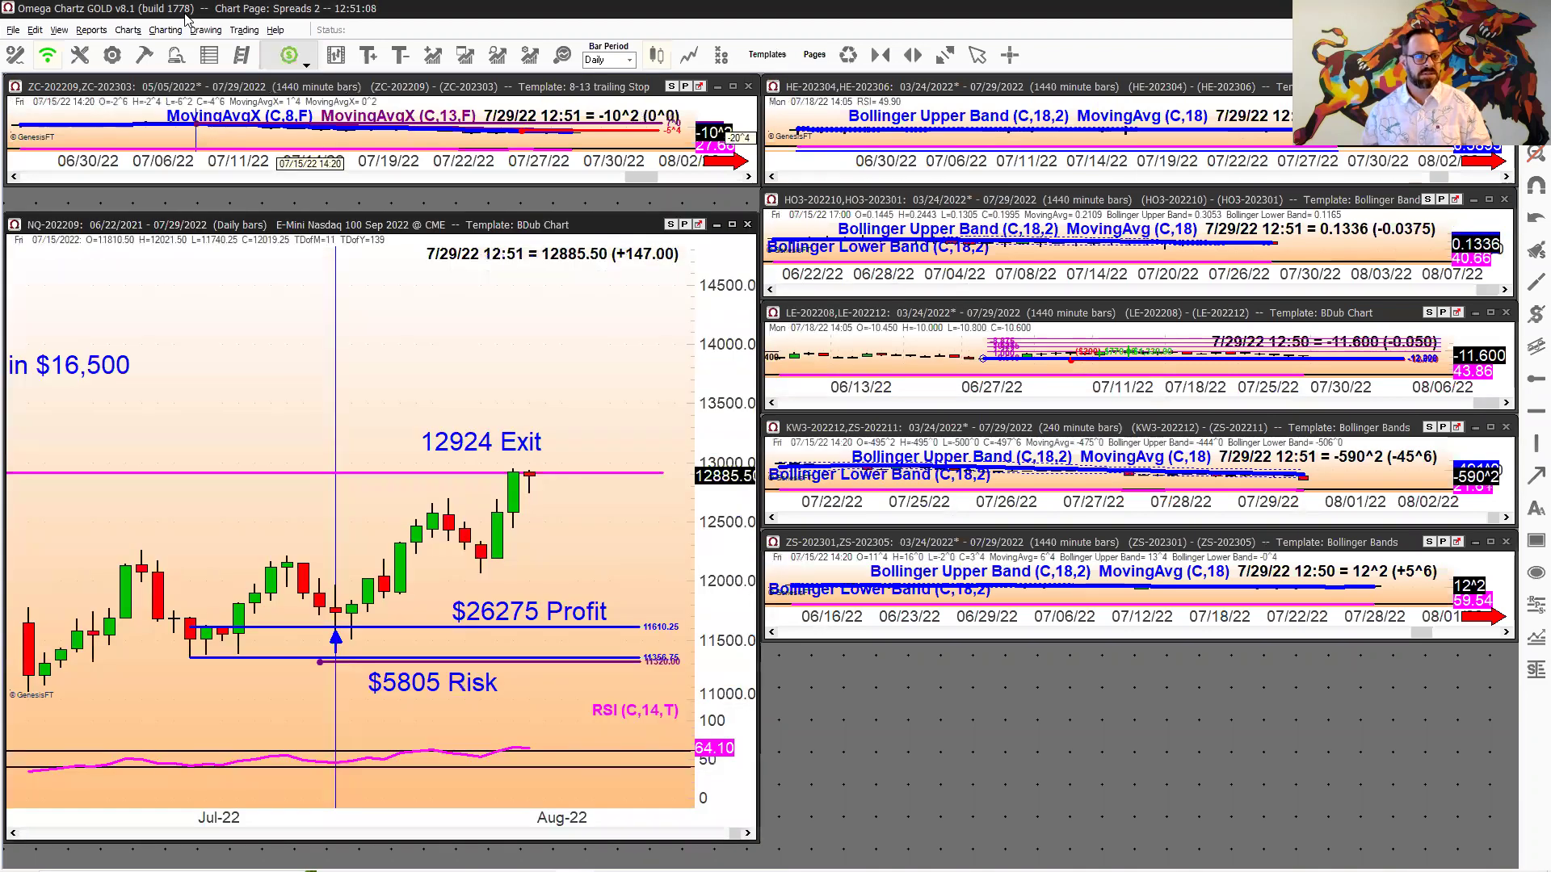
- Create a daily spread chart of NQ-202209 minus NQ-202212 with the active chart's settings and place it beside the NQ-202209 chart
click(127, 30)
click(169, 161)
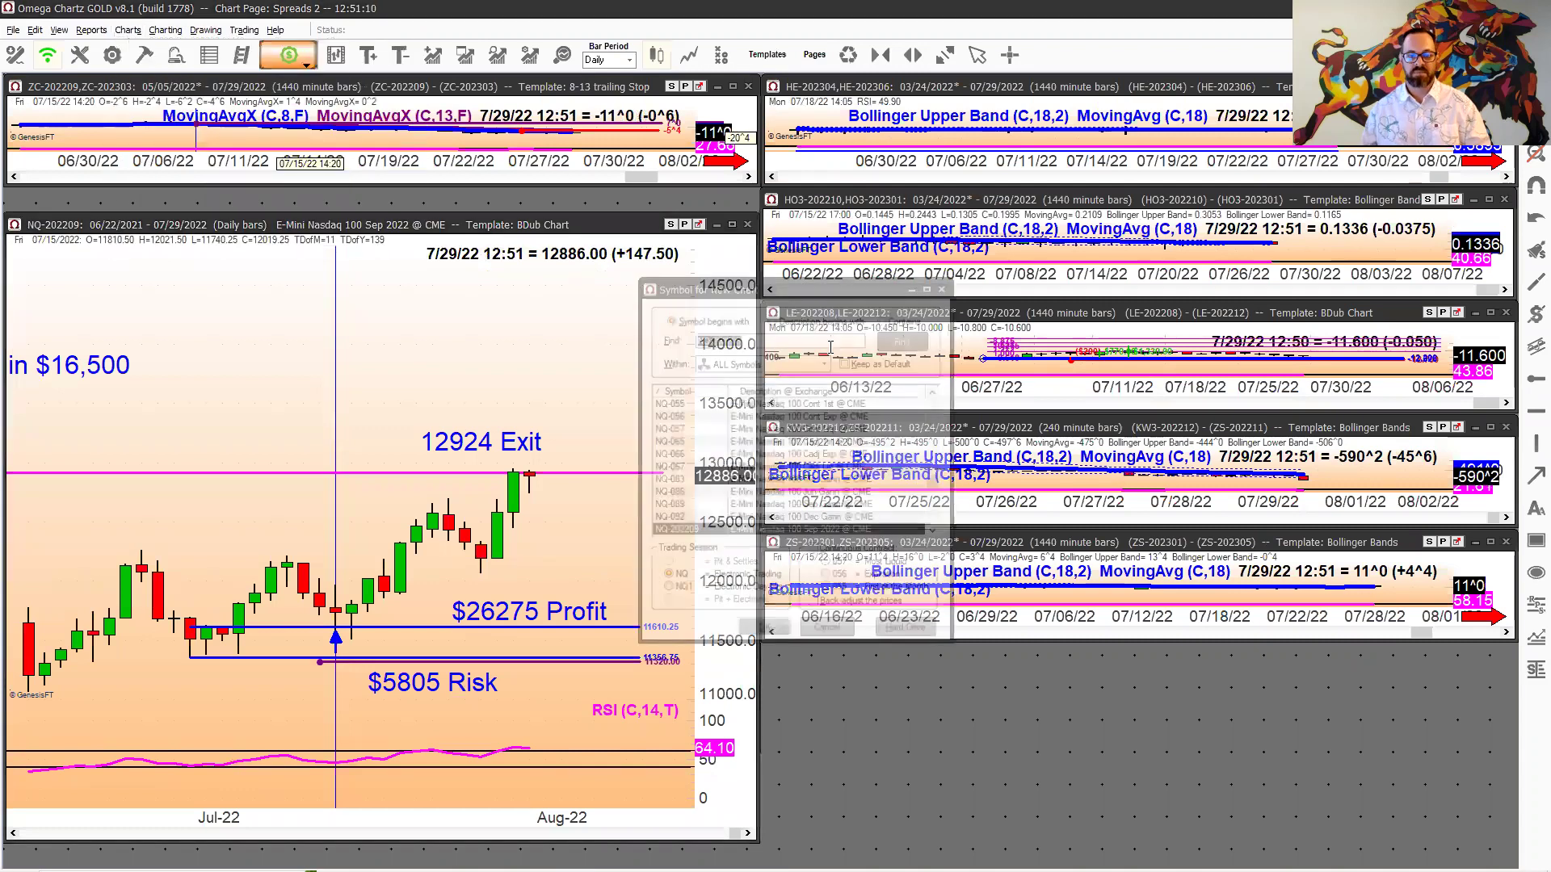
click(762, 633)
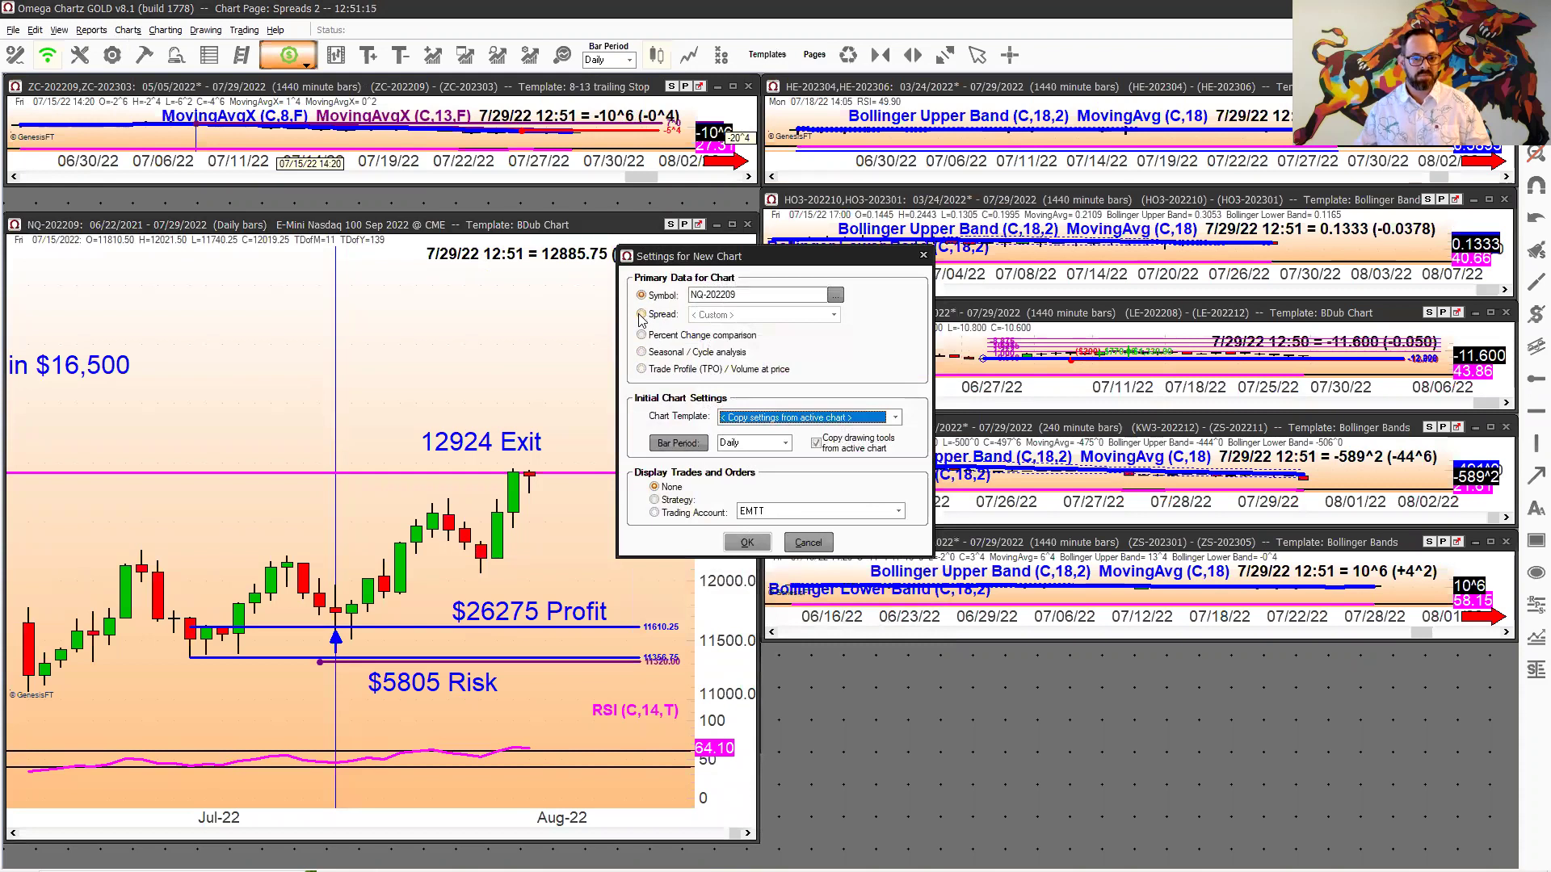
click(644, 315)
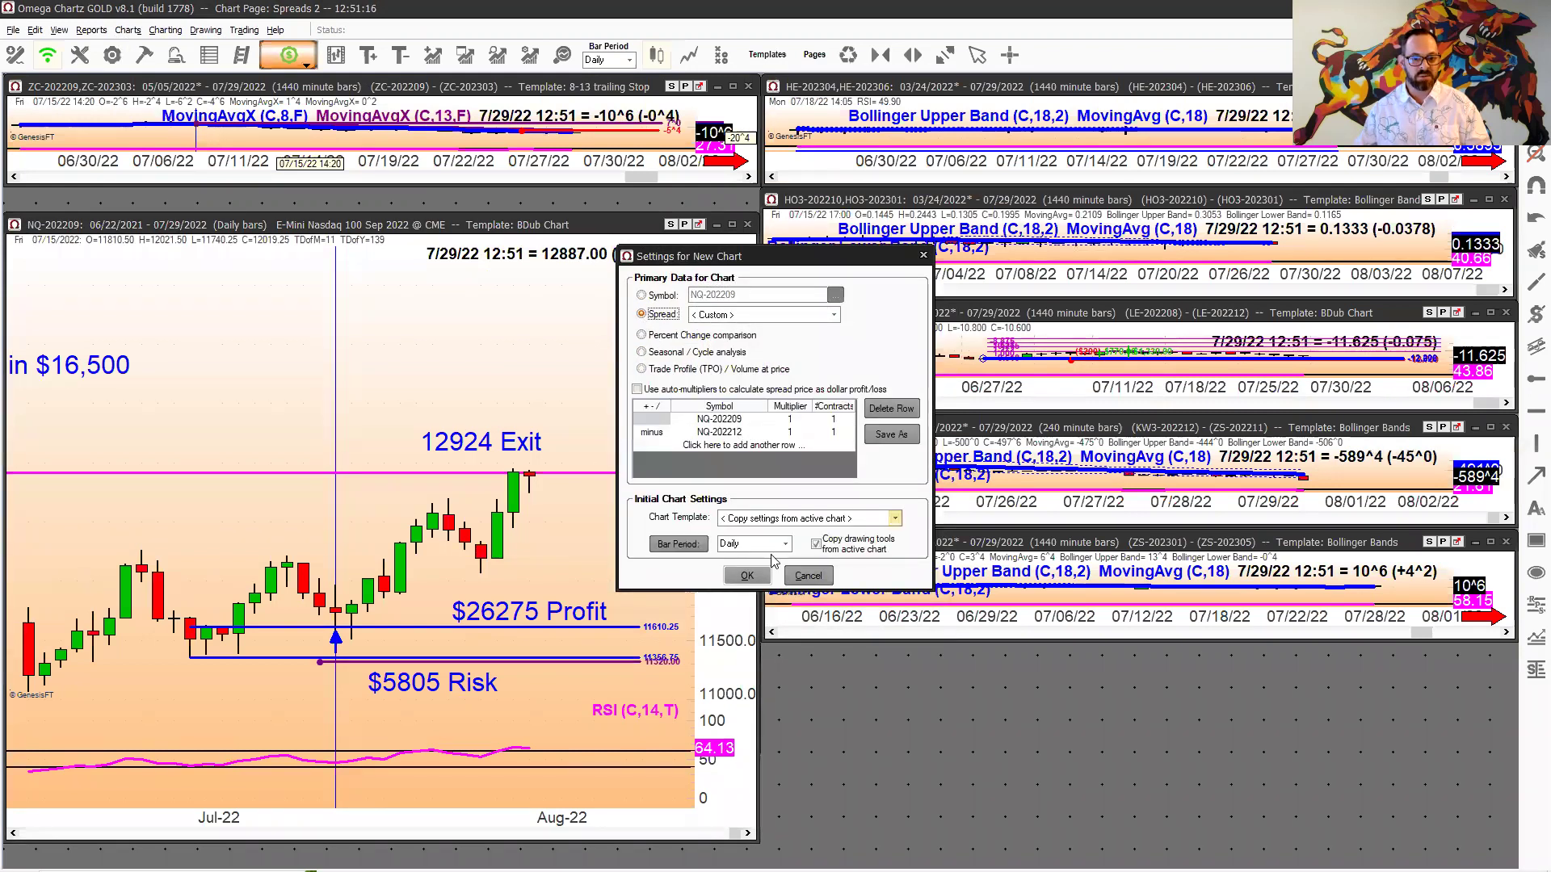
click(747, 575)
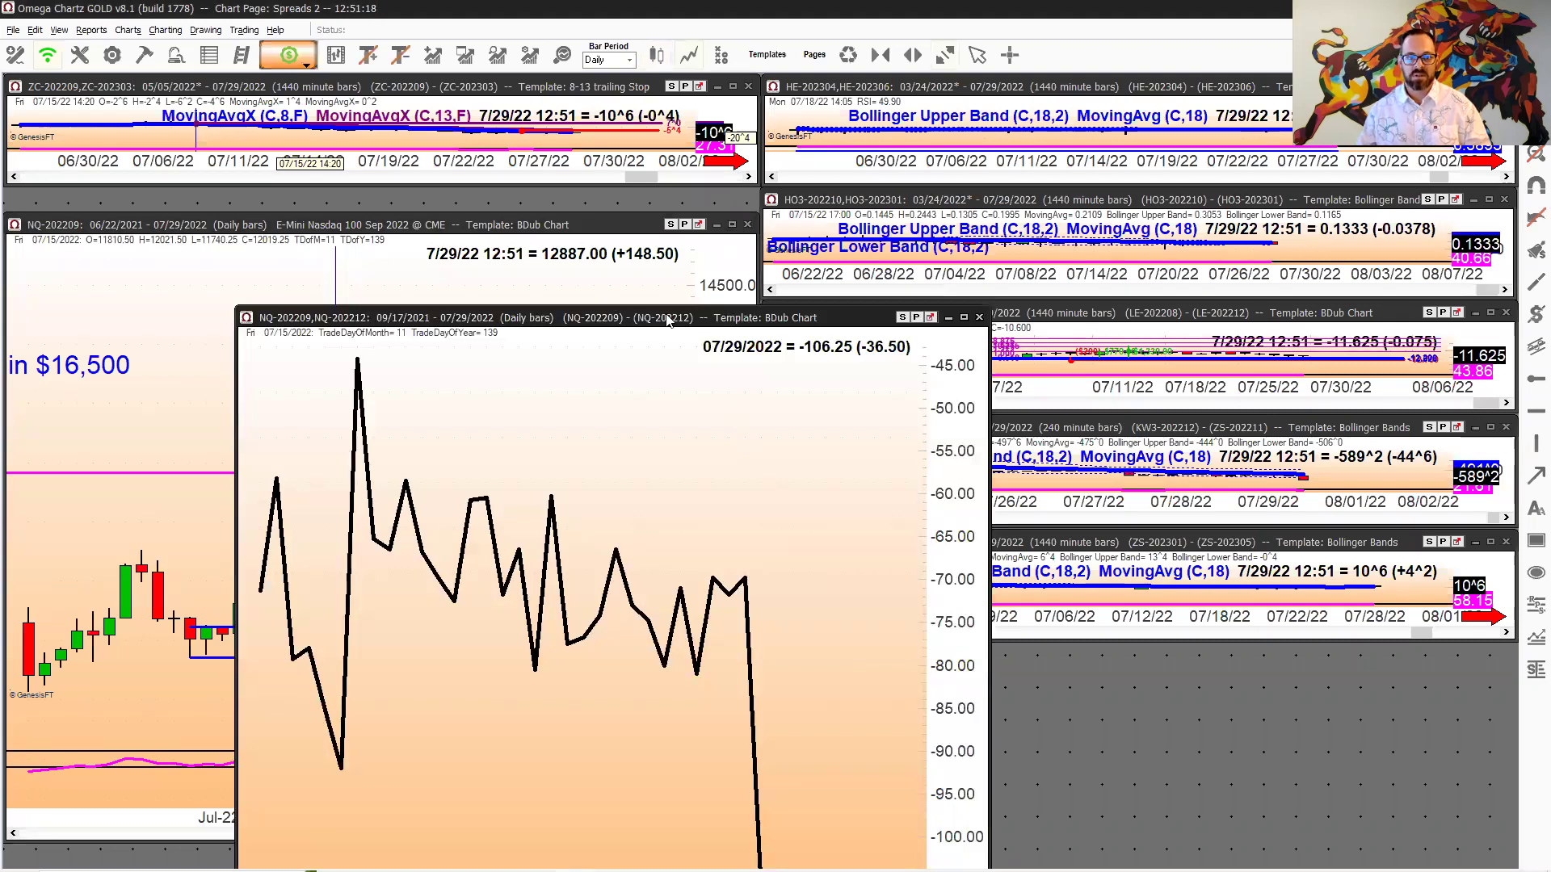
drag(667, 321, 1197, 232)
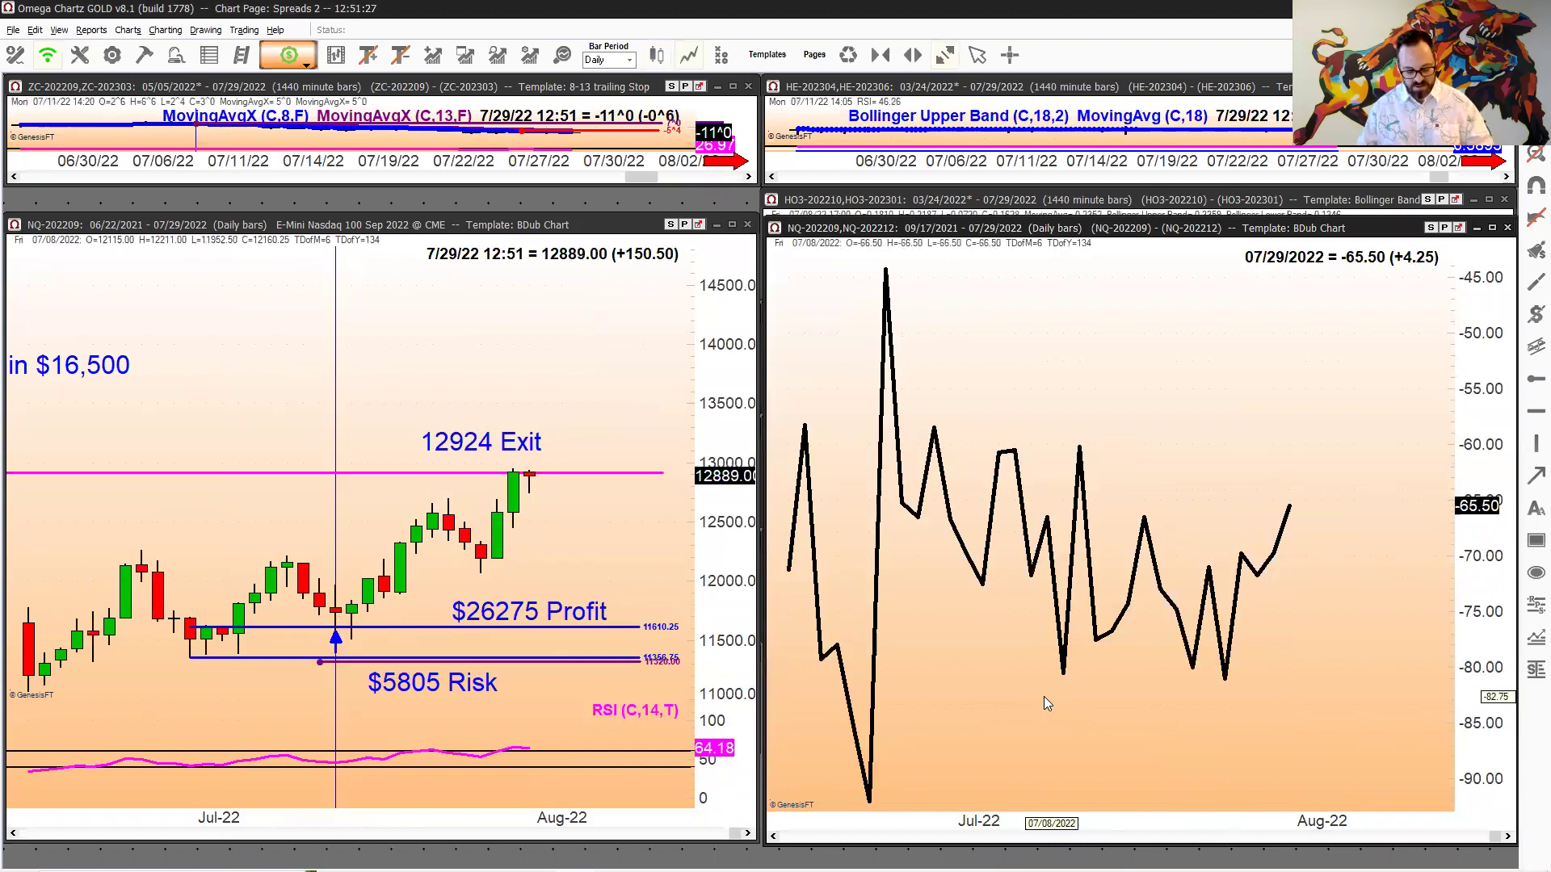
- On the spread chart, draw vertical lines at 07/13/2022 and 07/28/2022 and a horizontal line at about -69.75
click(1089, 706)
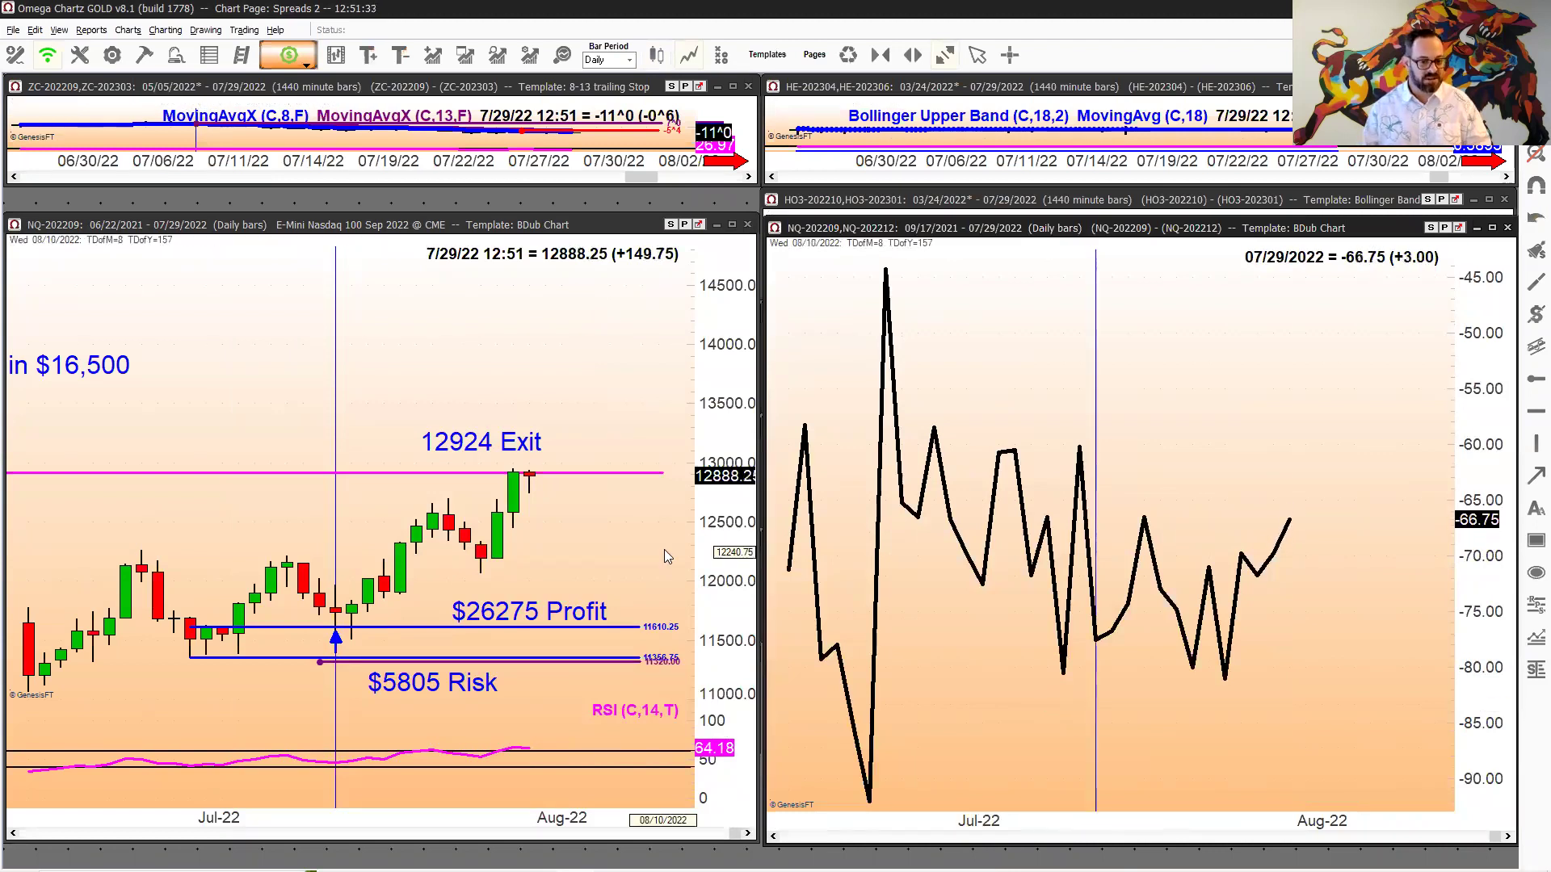
click(1274, 556)
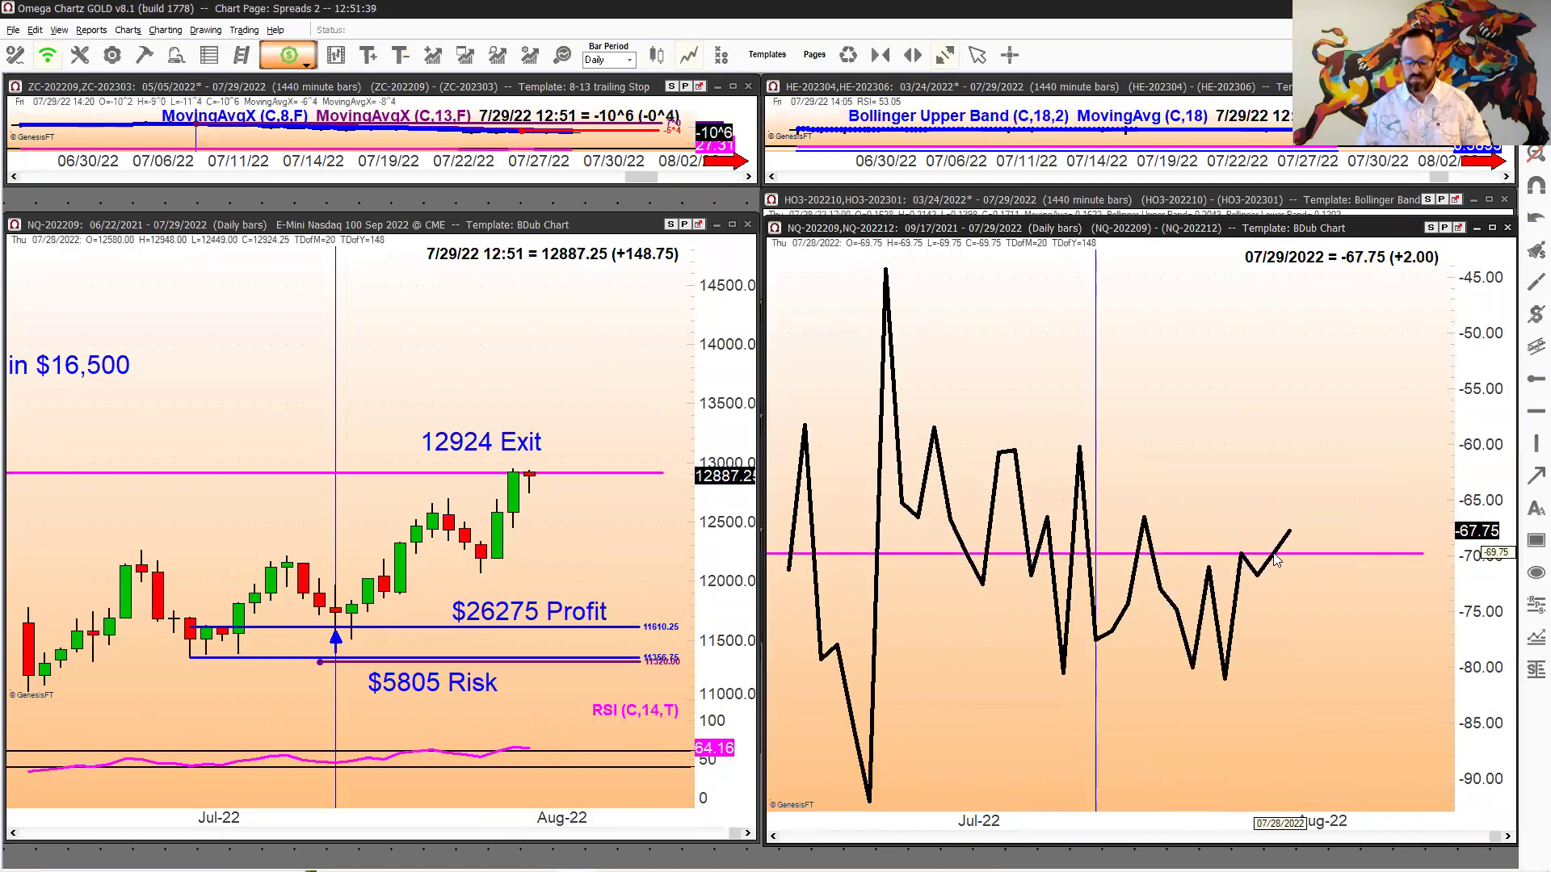
click(1275, 559)
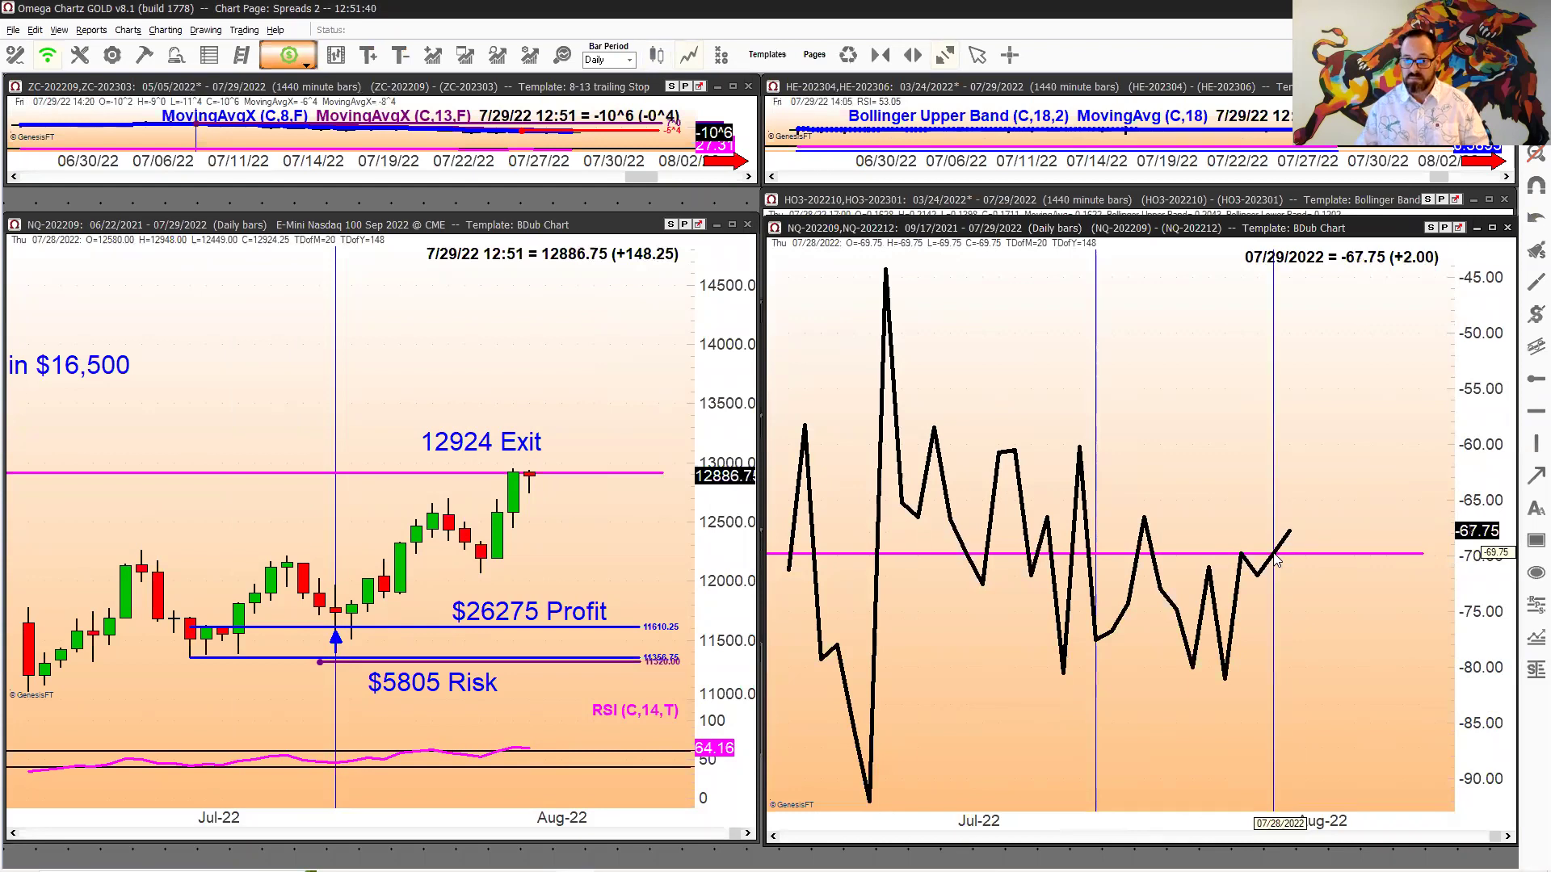
- Remove the -69.75 horizontal line from the spread chart and draw one at about -77.50 on the 07/13/2022 bar
right_click(1122, 565)
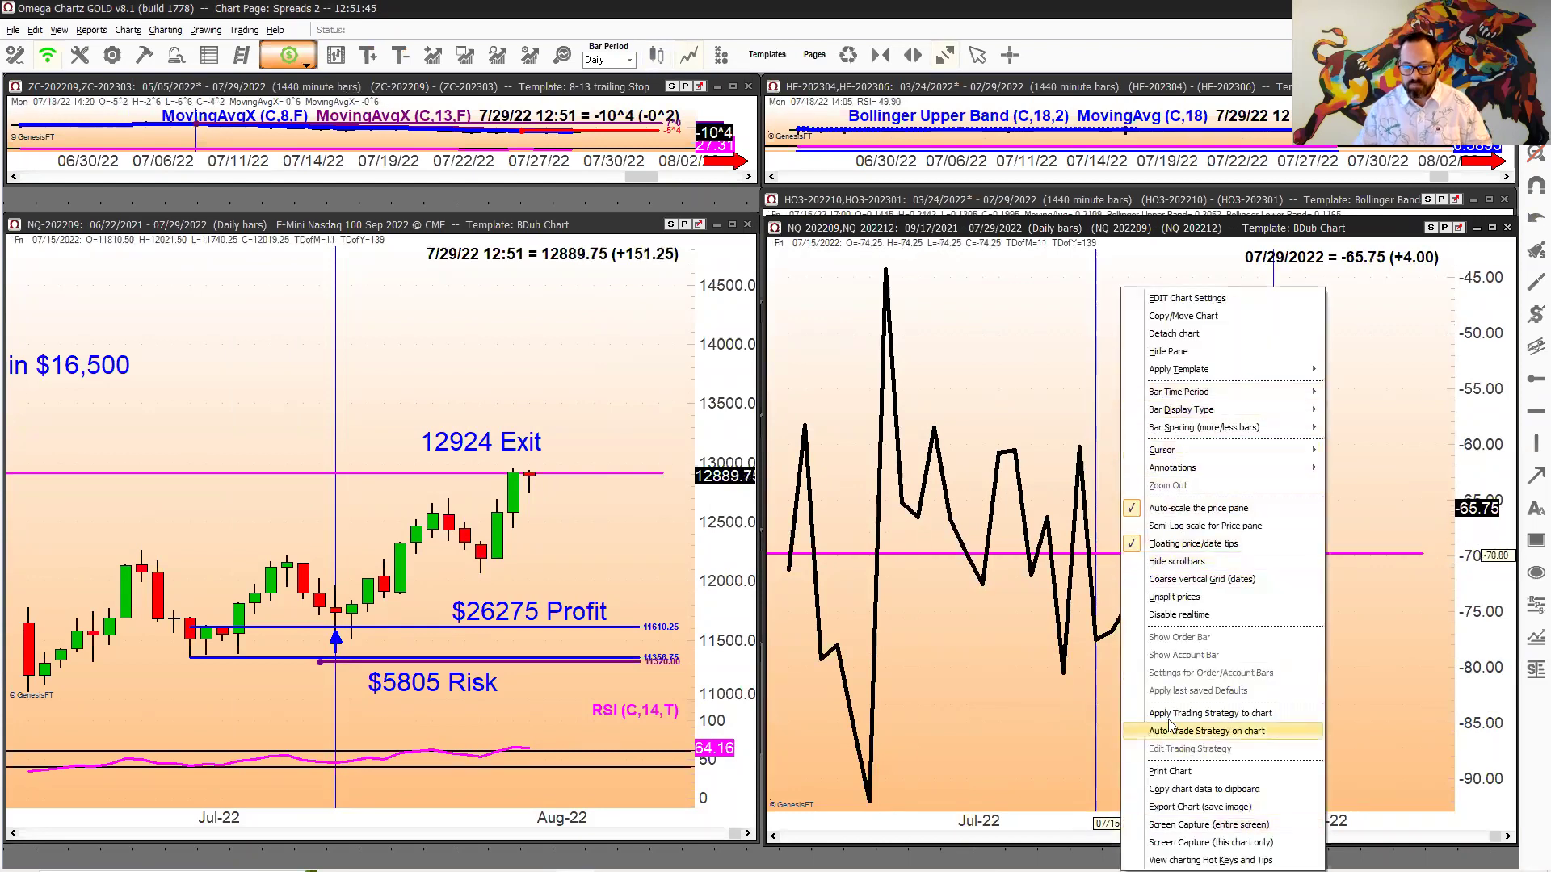
click(921, 562)
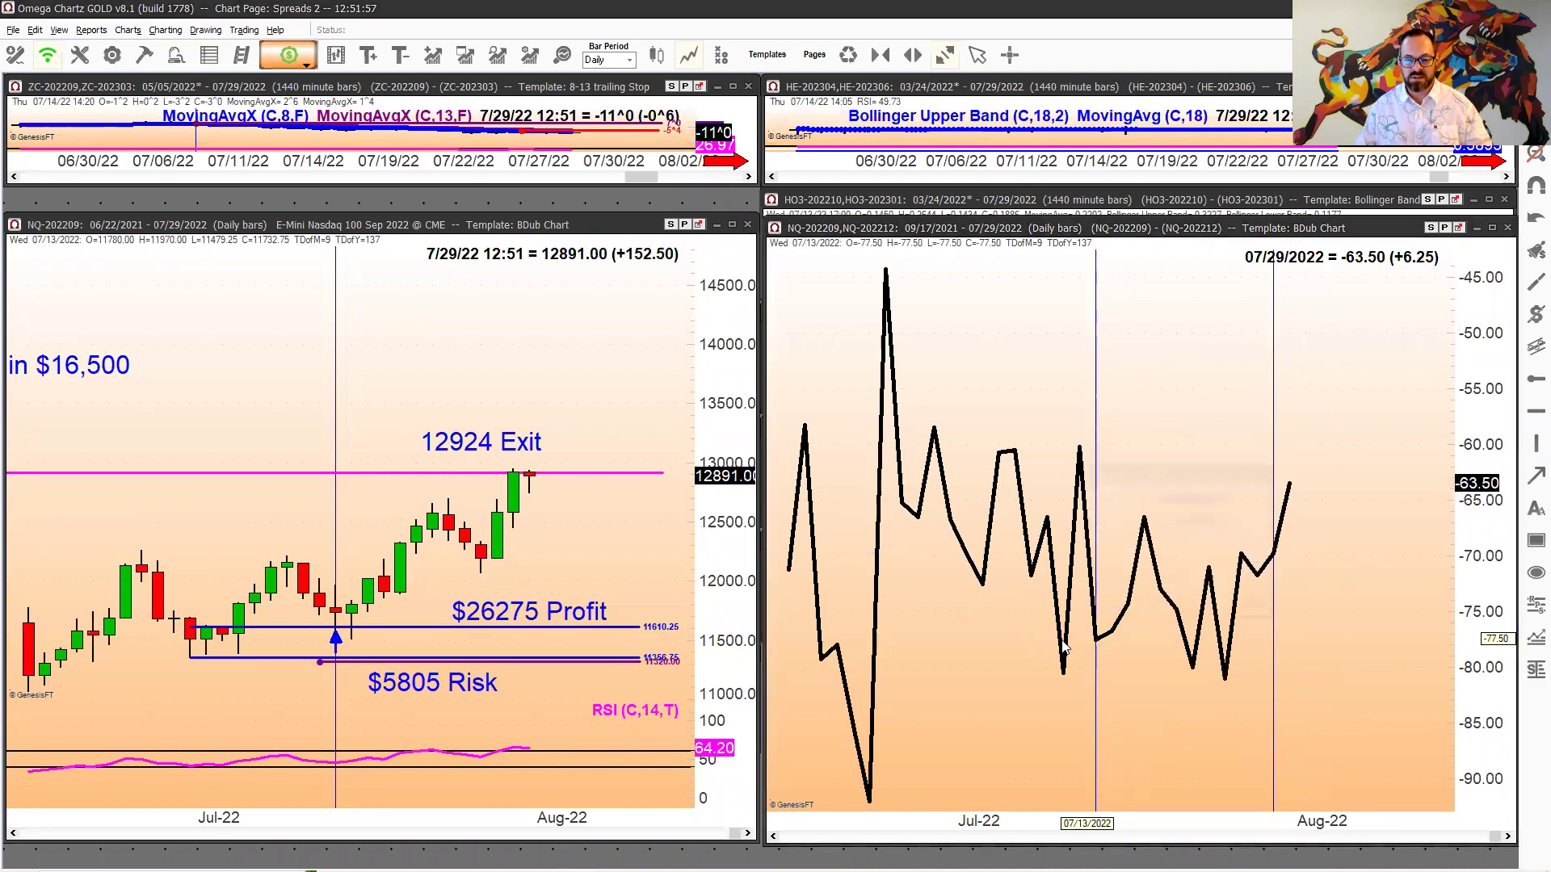
key(Return)
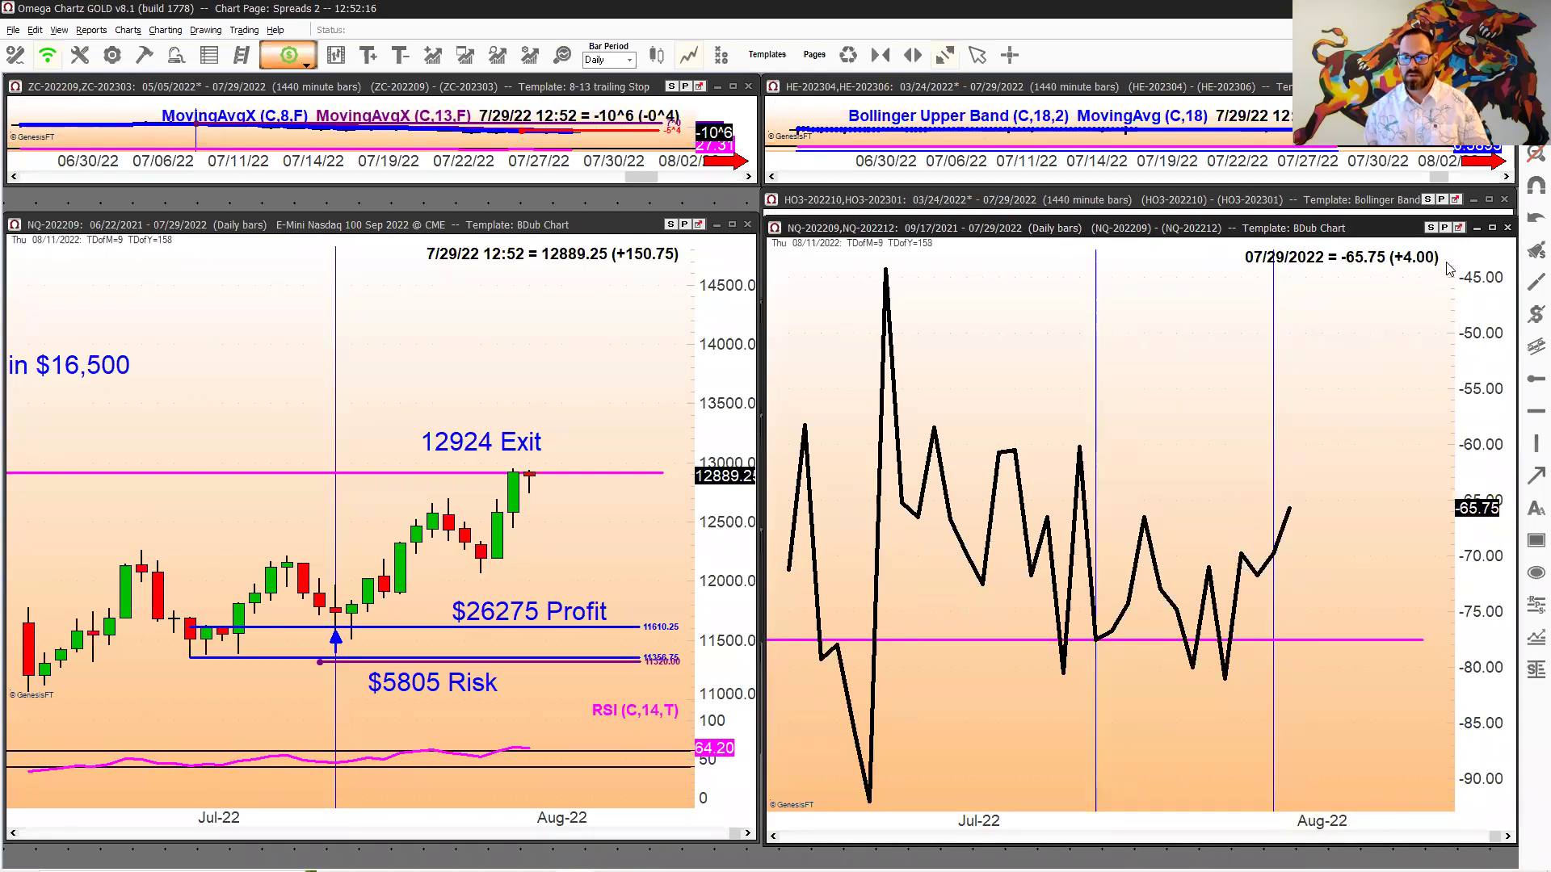
- Switch the NQ-202209,NQ-202212 spread chart to 1440 min candlesticks and return its display to a line
double_click(899, 336)
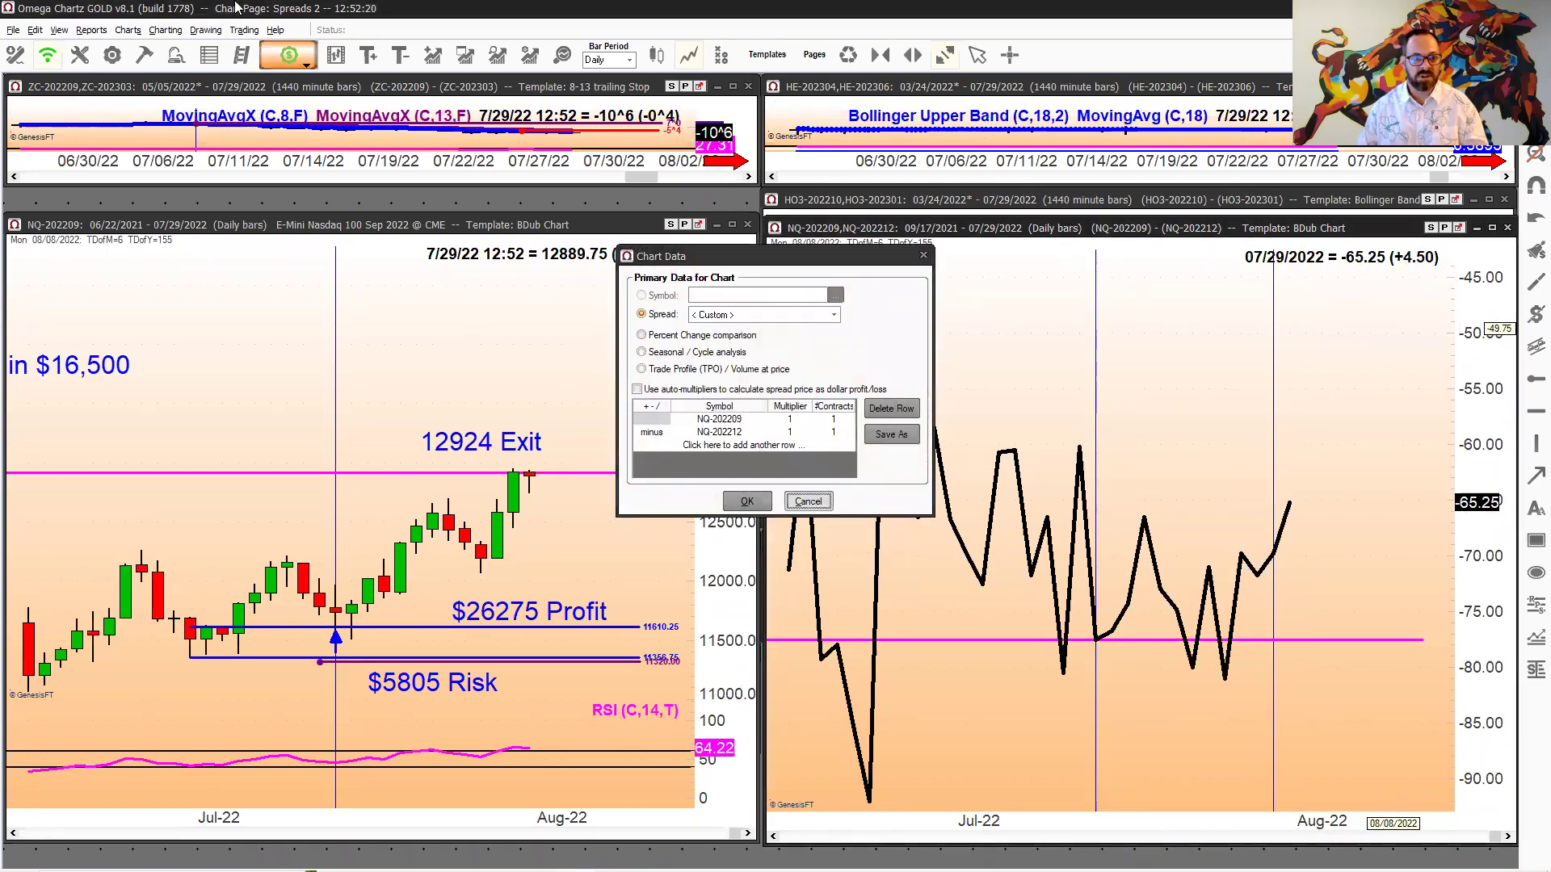
key(Escape)
click(656, 55)
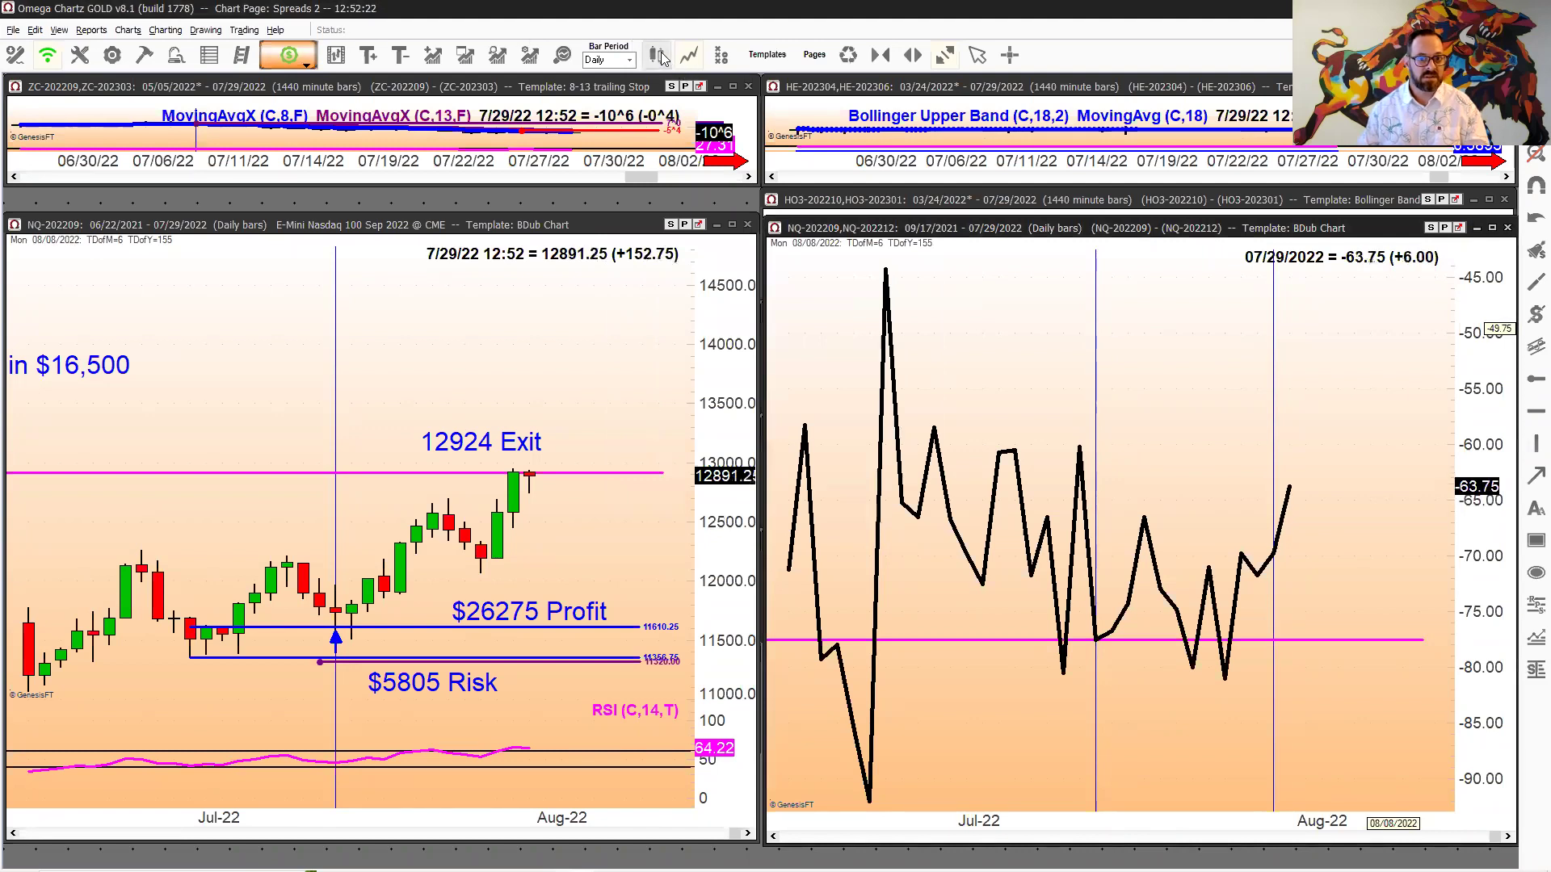
click(716, 466)
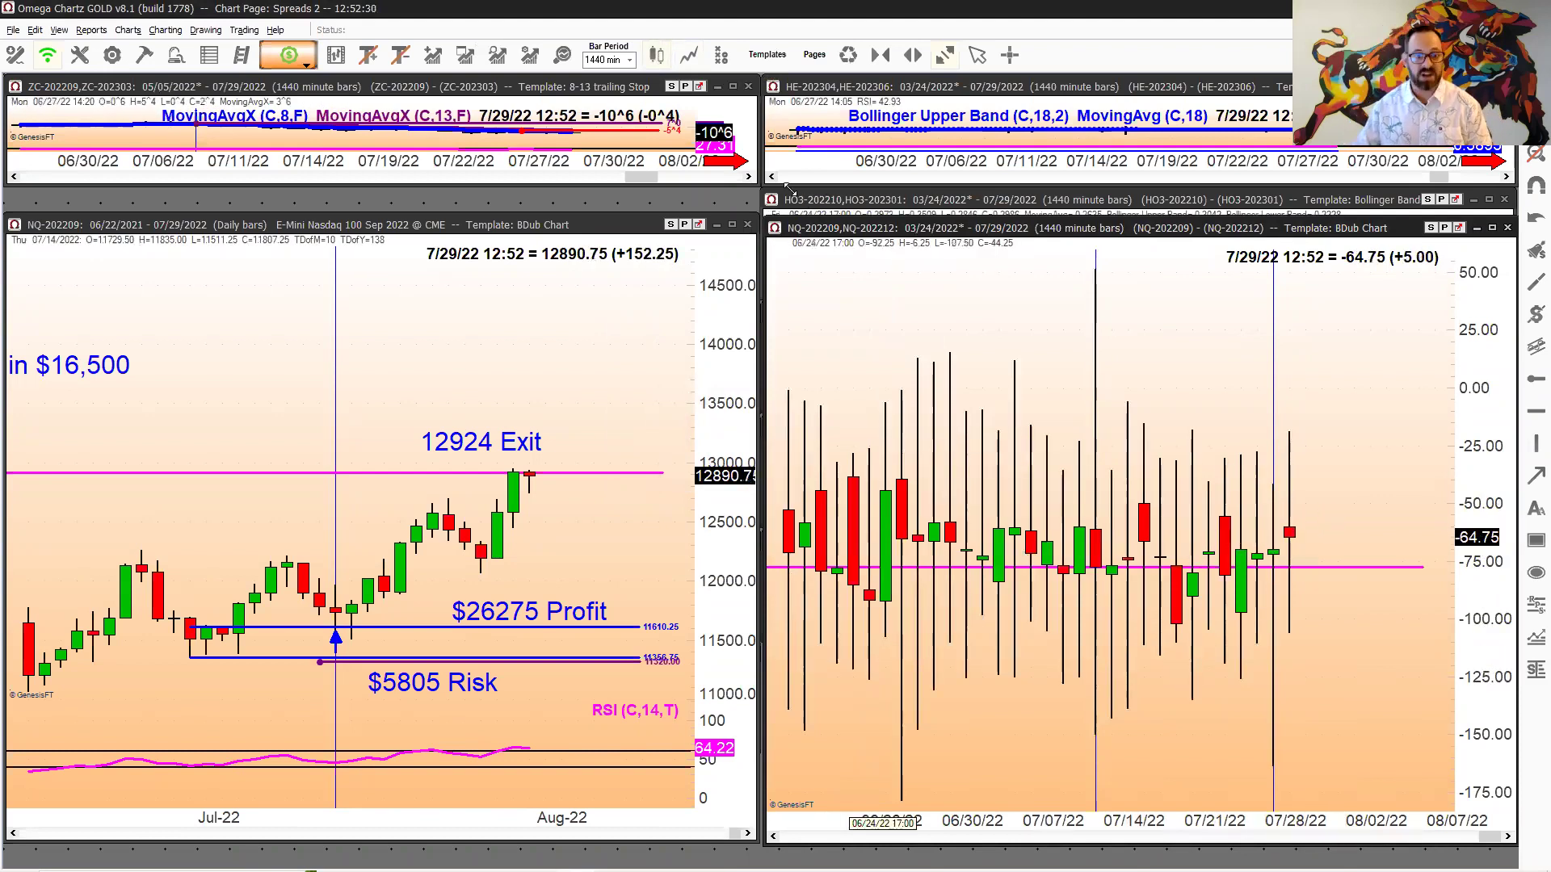
click(688, 54)
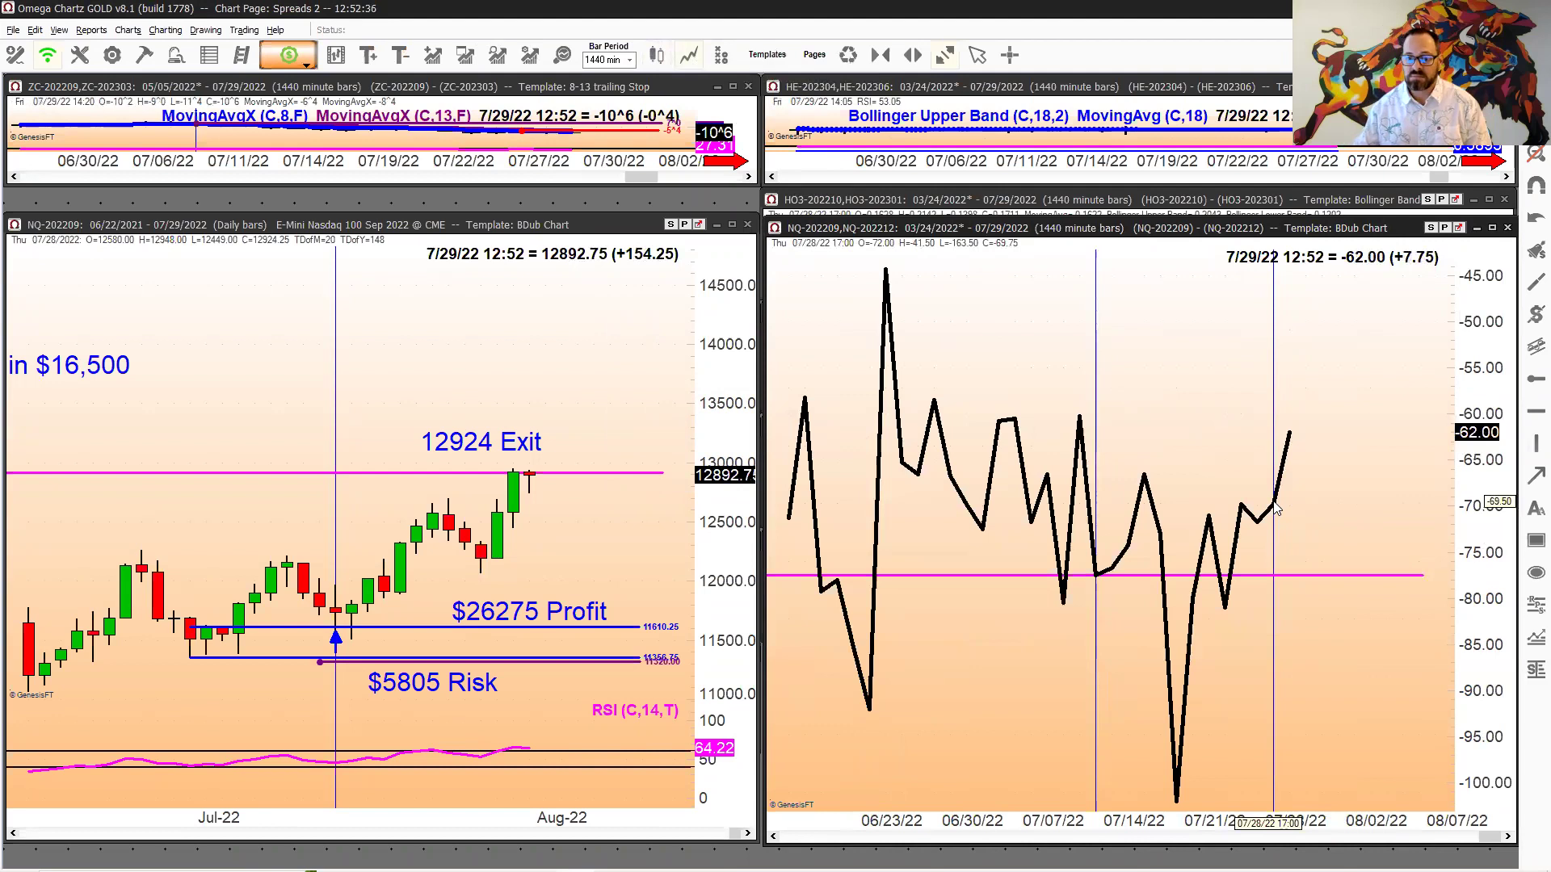
- Draw a second horizontal line on the spread chart at about -69.50, level with the 07/28/22 bar
double_click(1275, 507)
key(Escape)
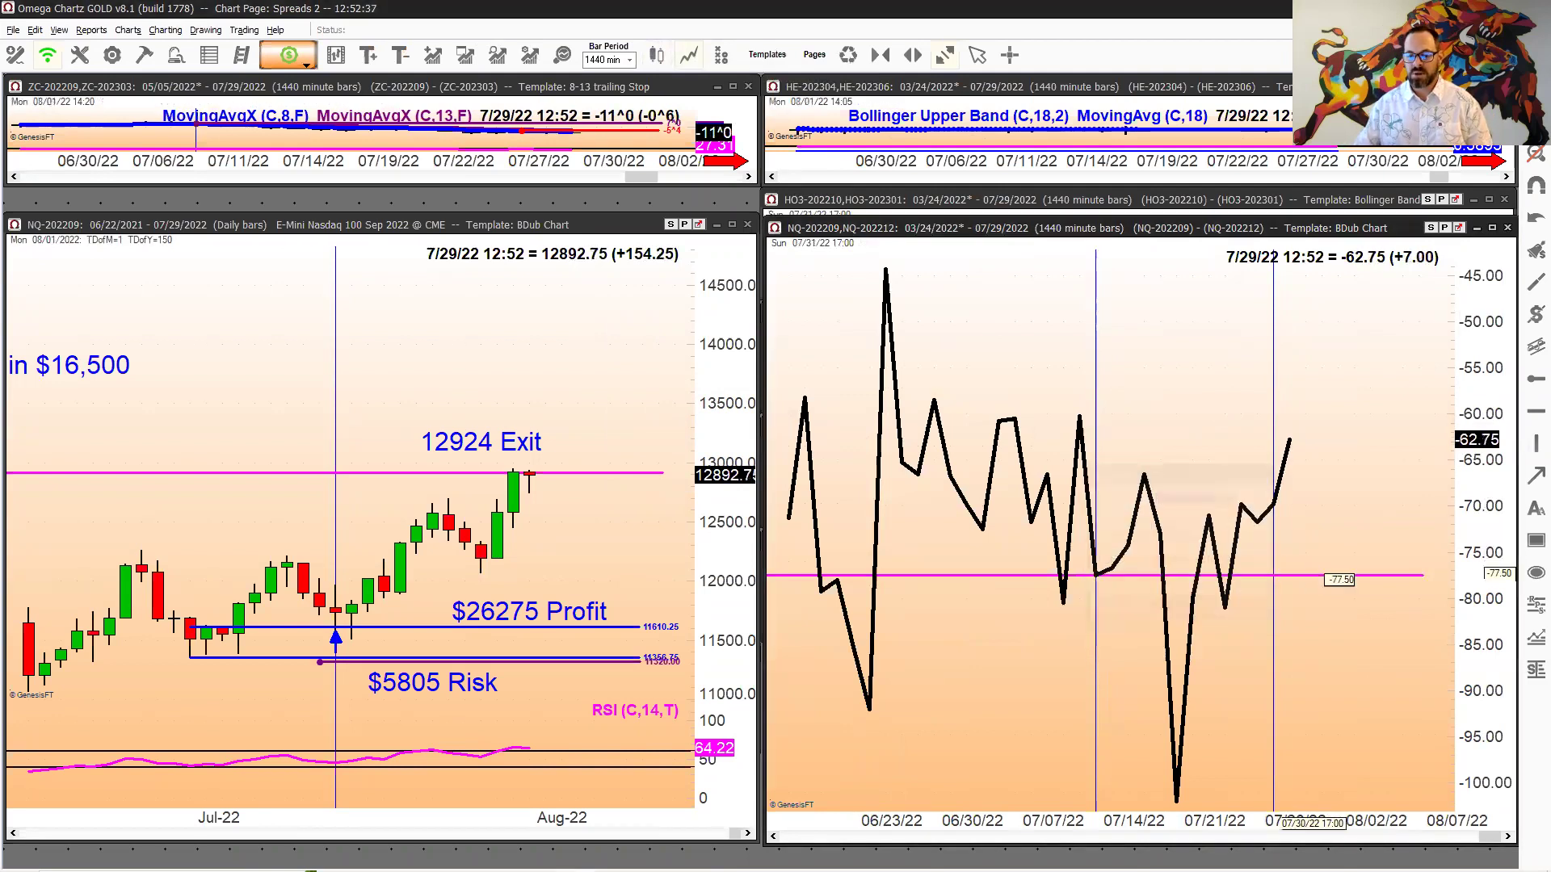
click(1296, 503)
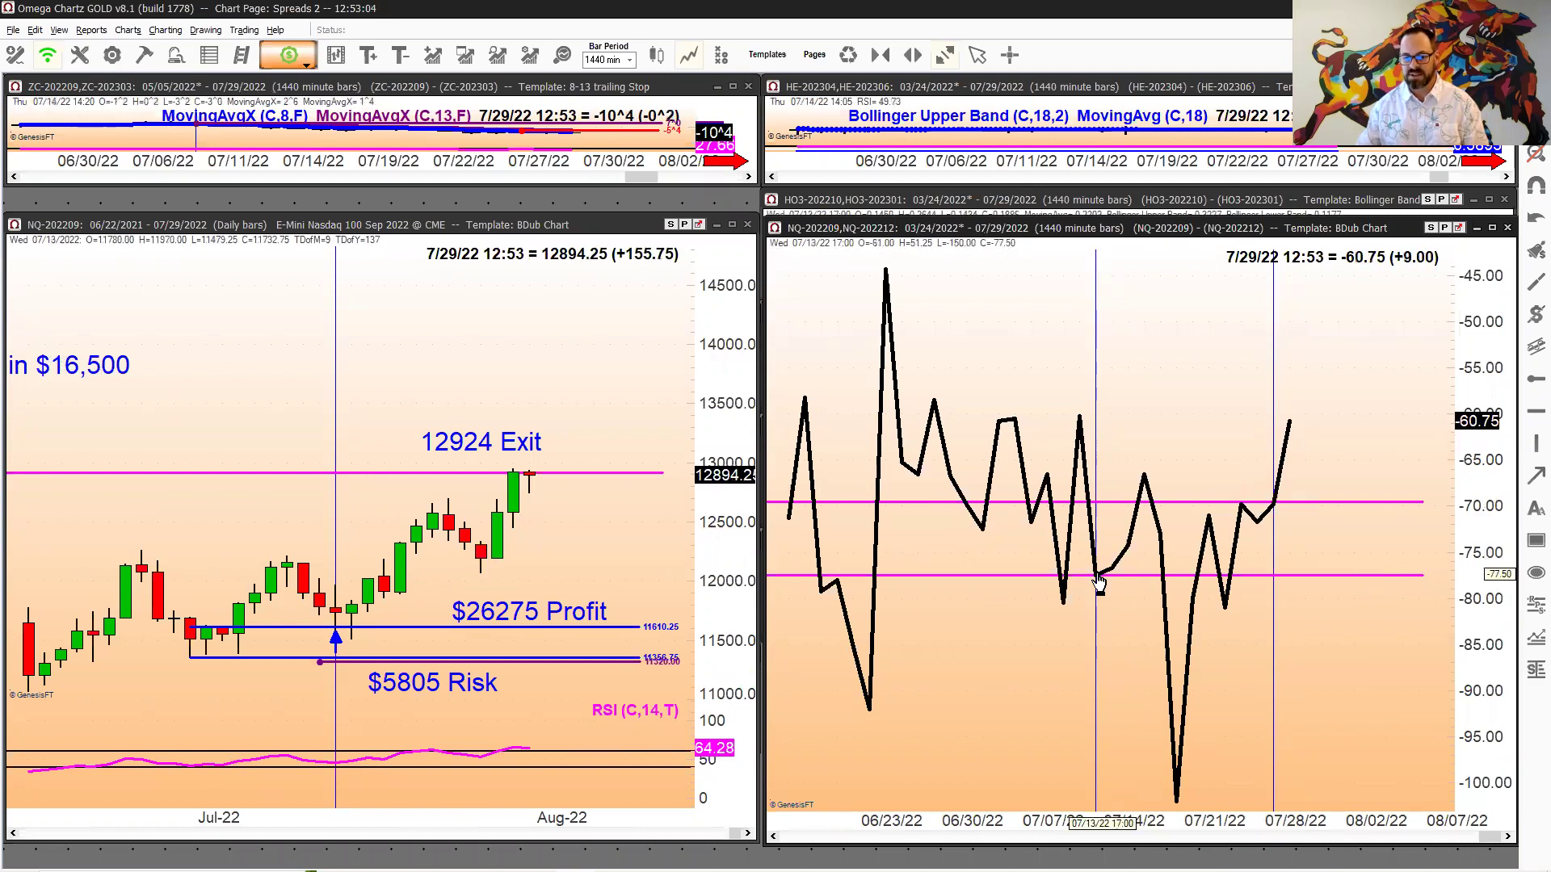
- Switch to Calculator, subtract 69.5 from 77.5 and multiply the point difference by 20
key(alt+Tab)
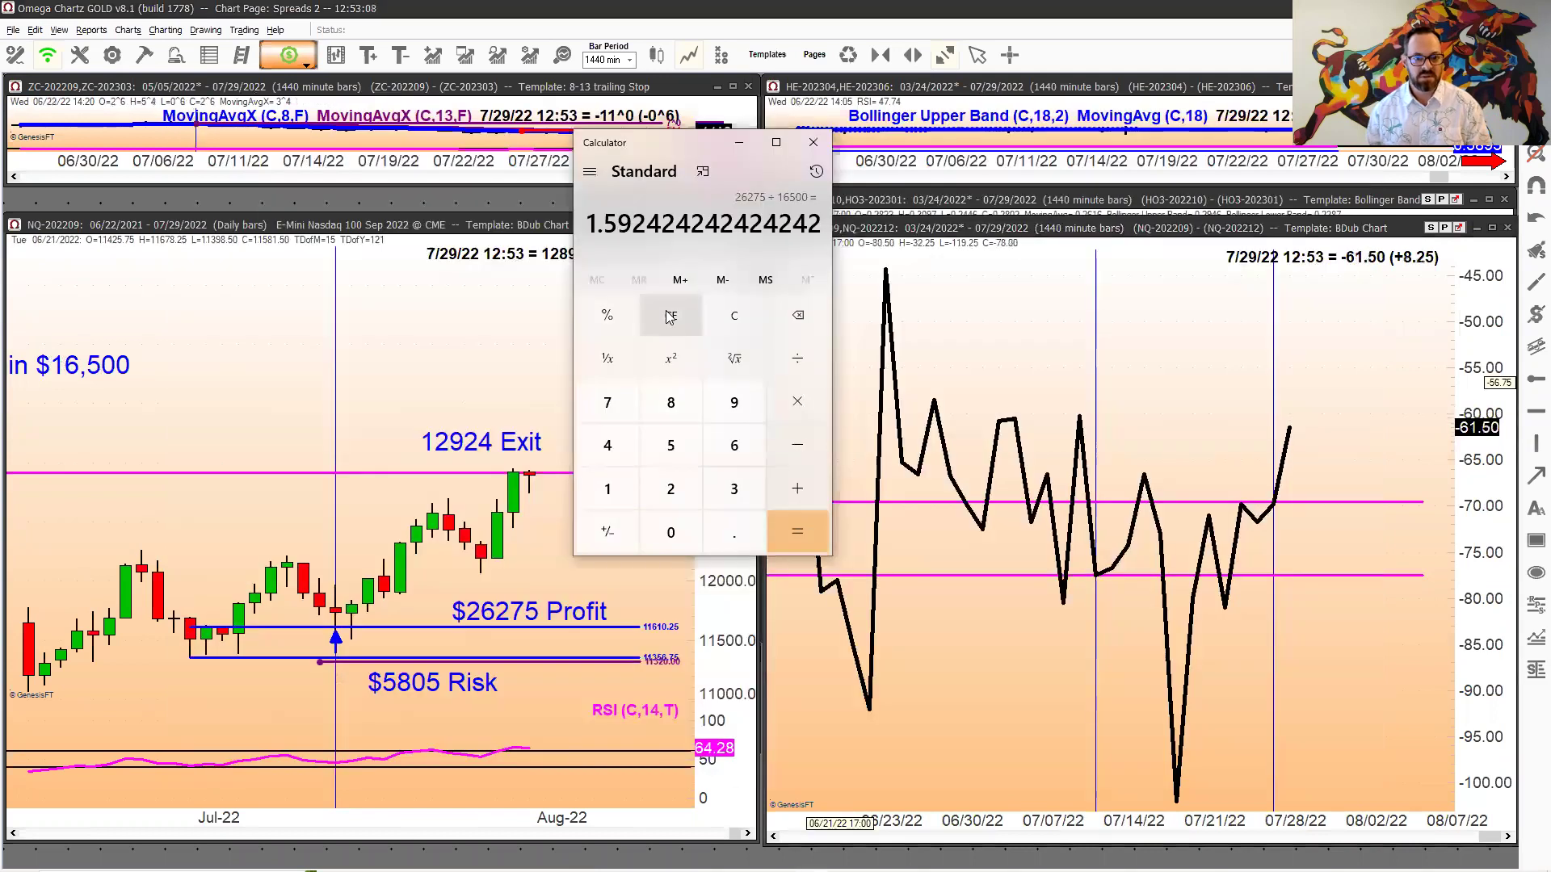
click(670, 317)
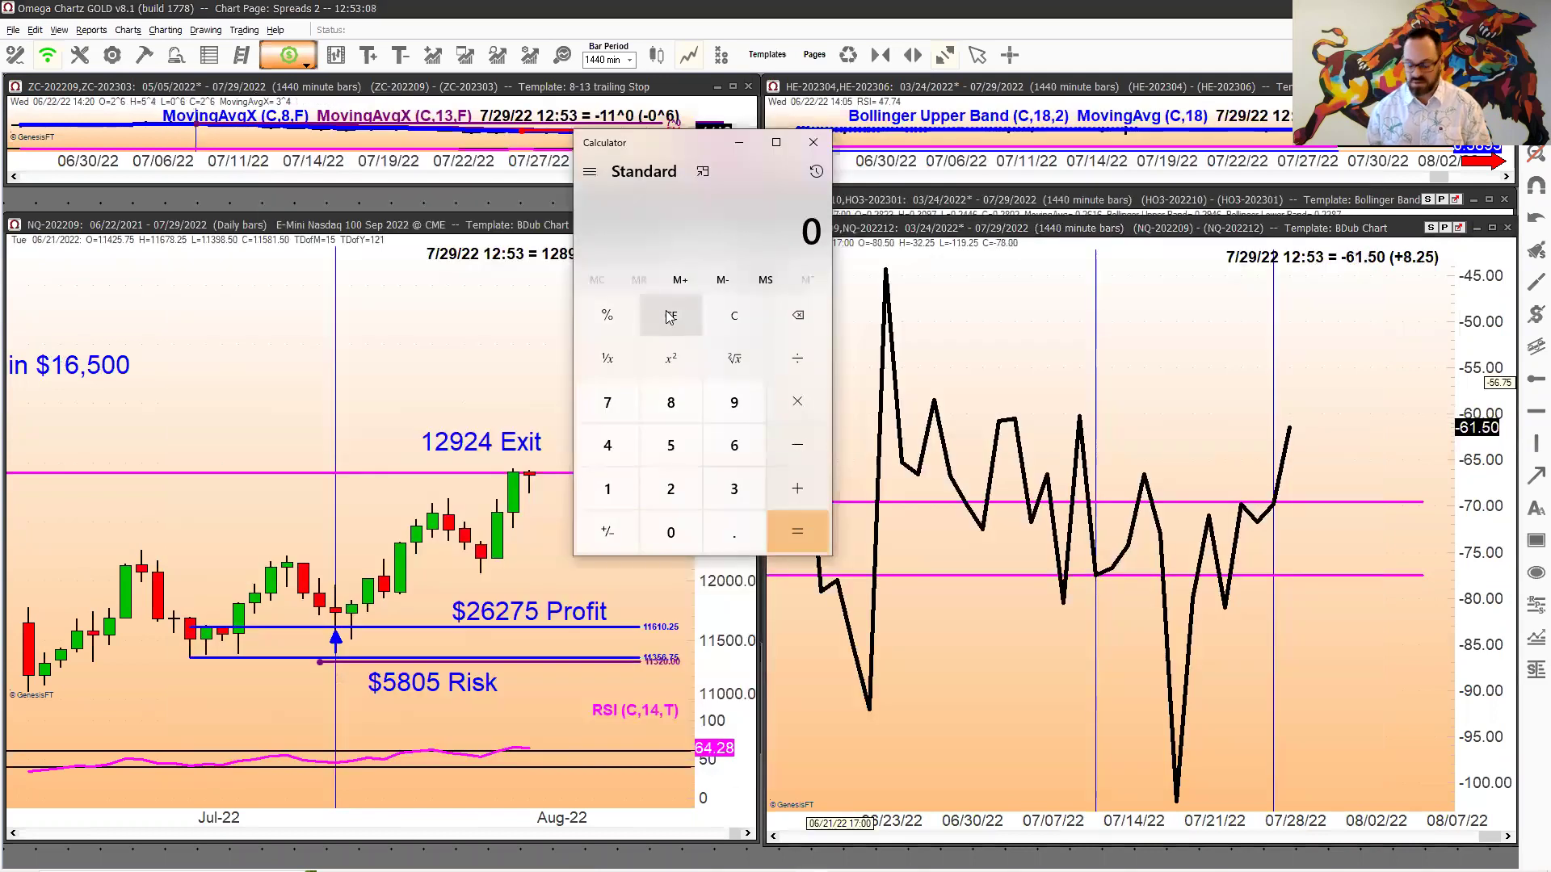
text(77.50)
key(BackSpace)
text(- 69.5)
key(Return)
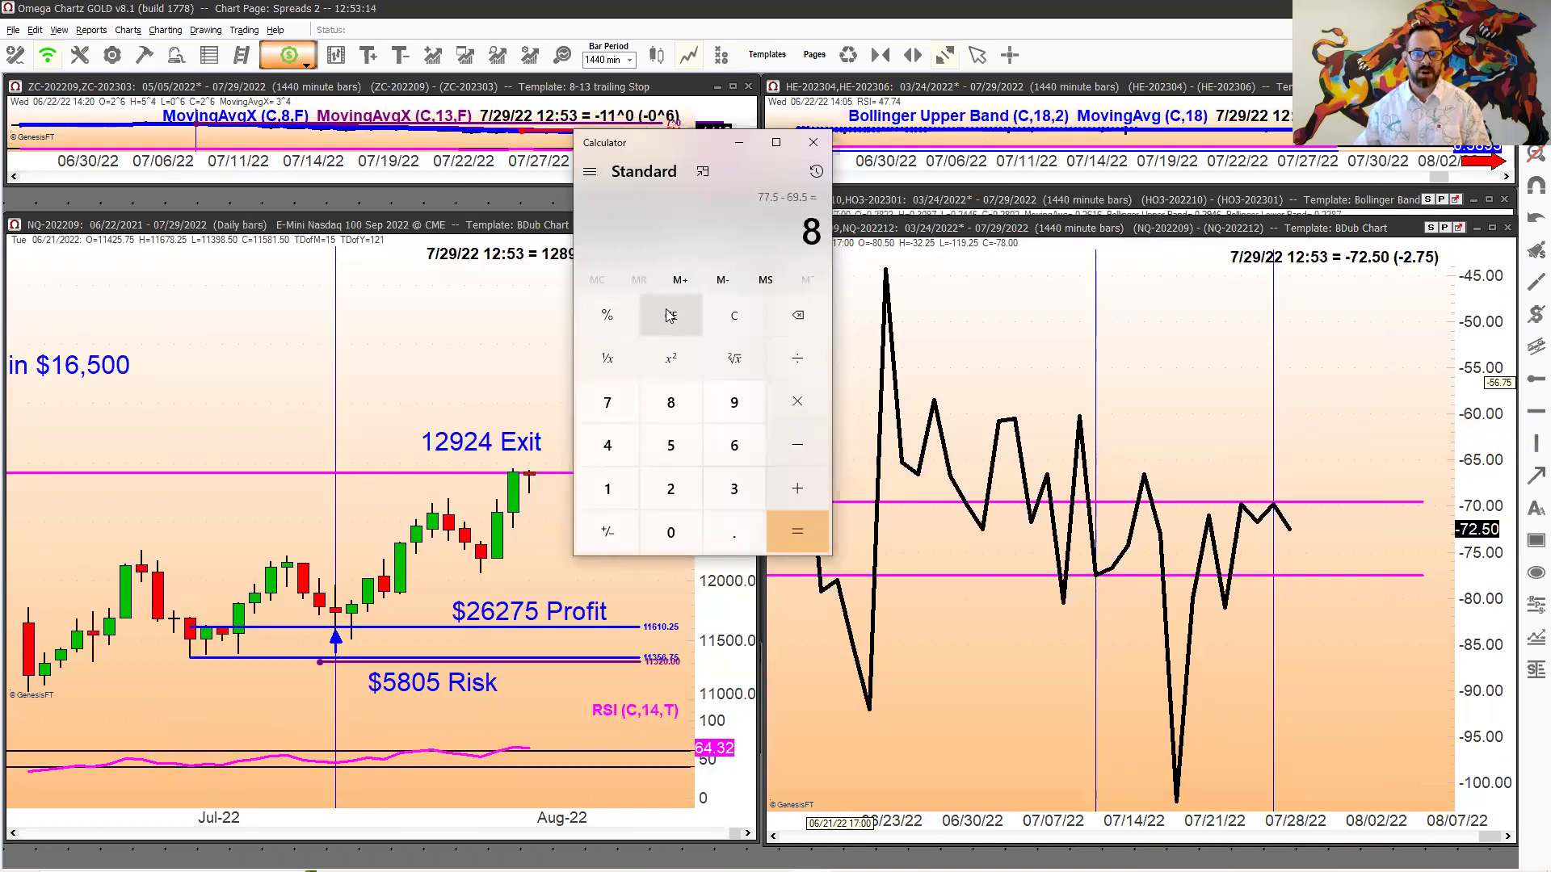
click(797, 401)
click(671, 533)
click(797, 531)
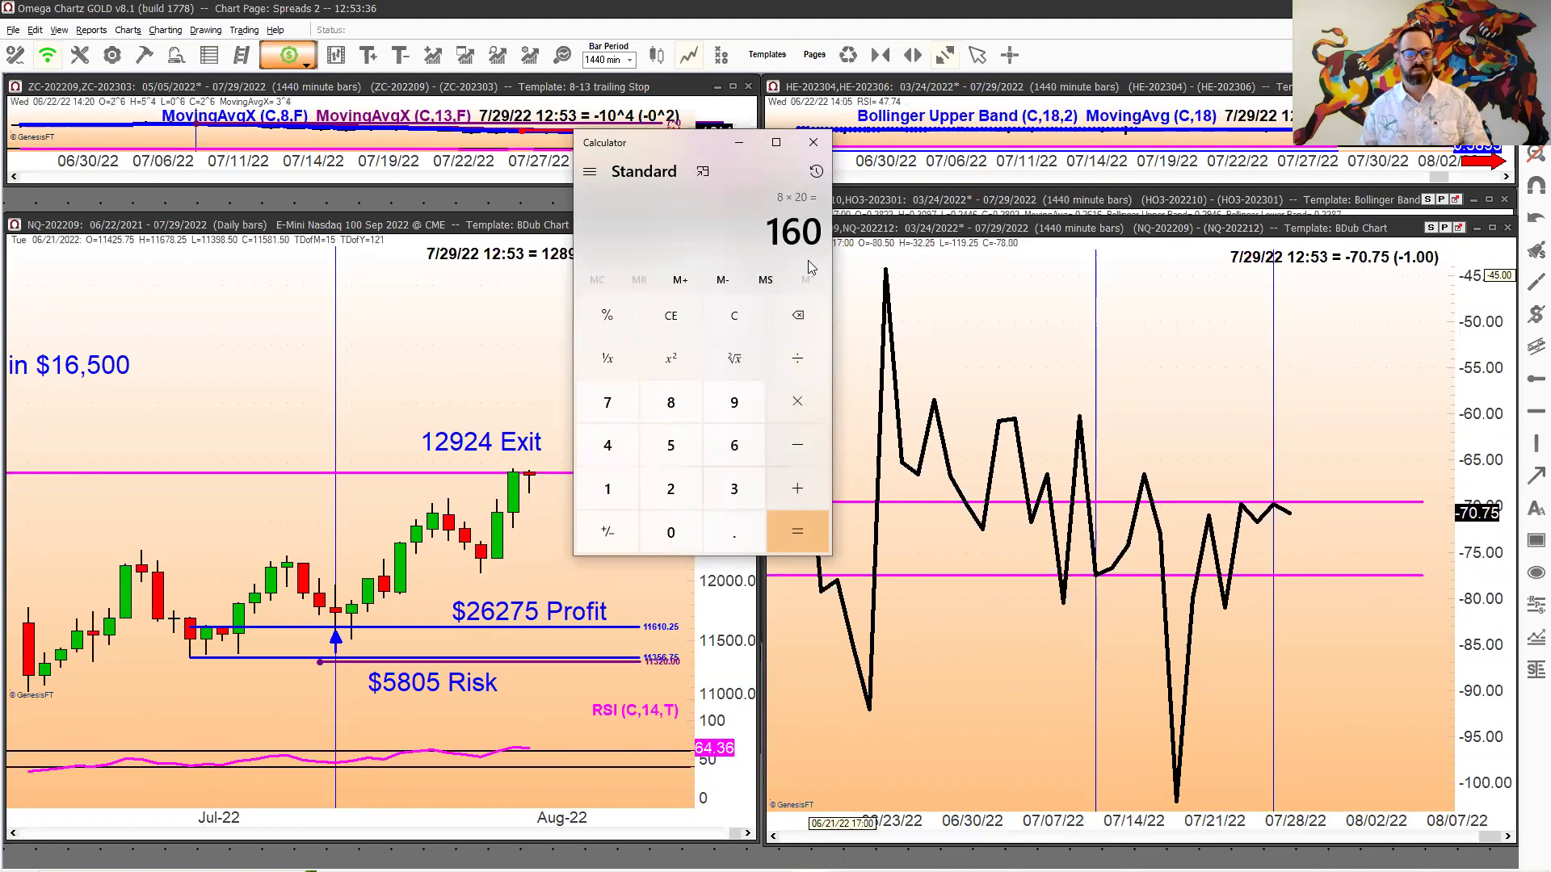
- Divide the spread's dollar profit by the 3300 margin and close Calculator
click(795, 360)
text(3300)
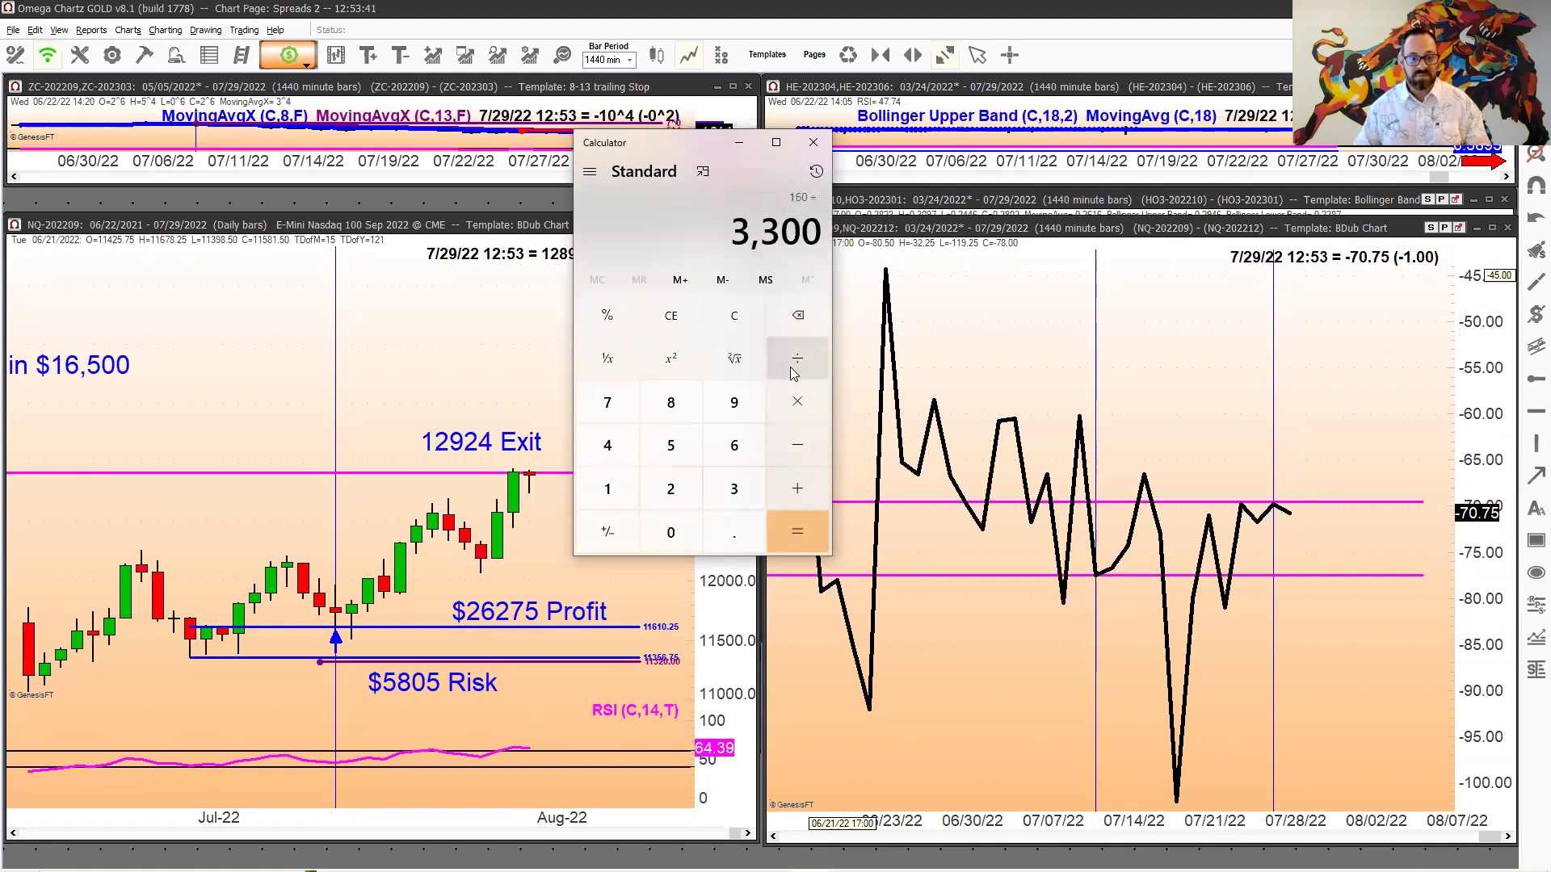
key(Return)
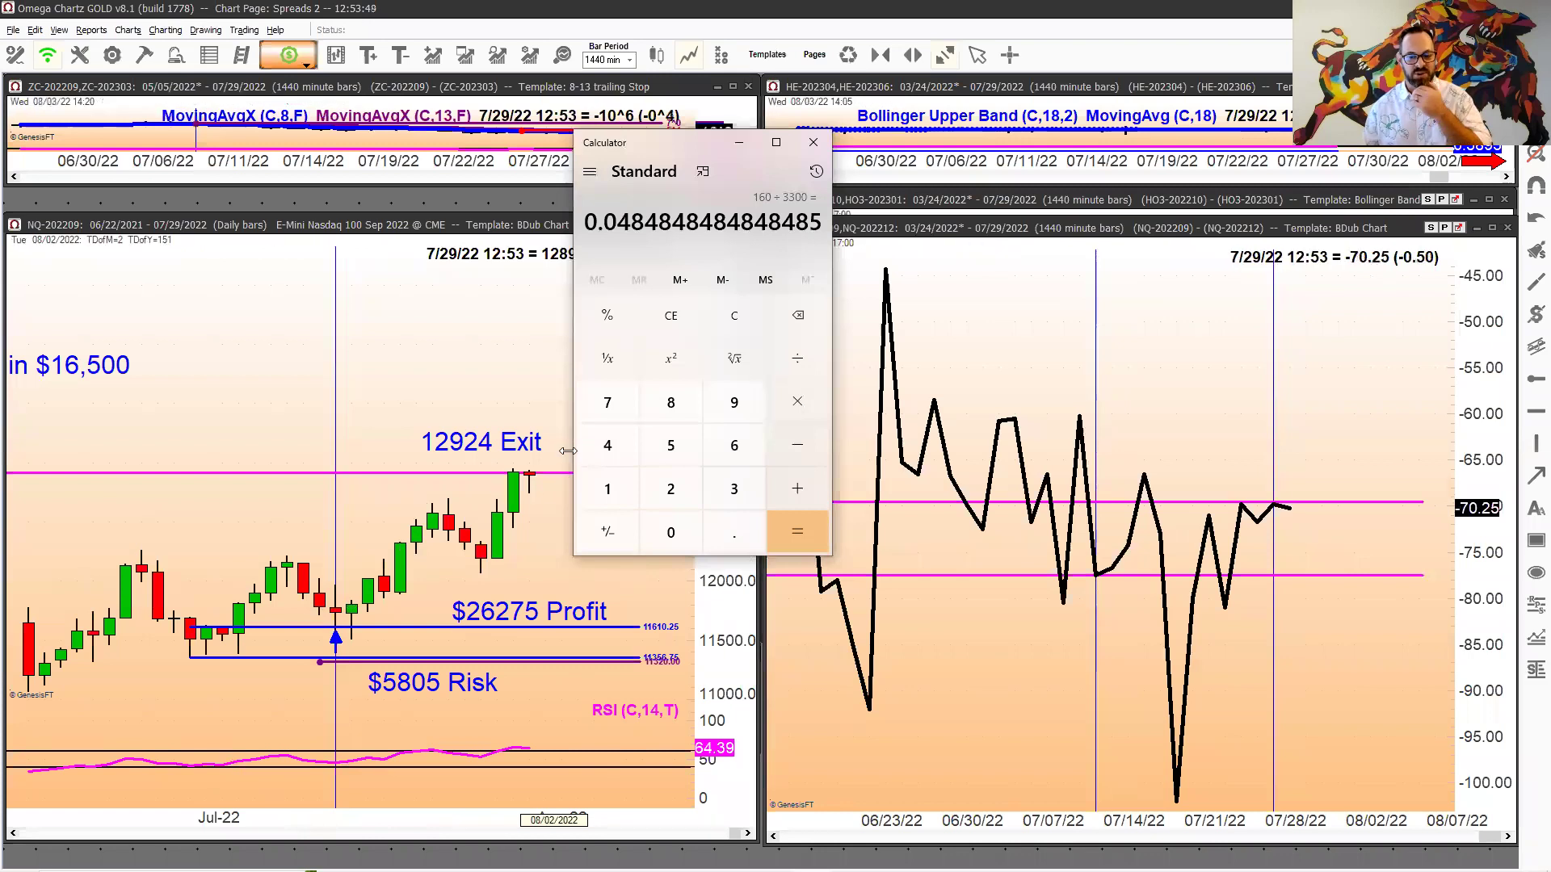
click(814, 143)
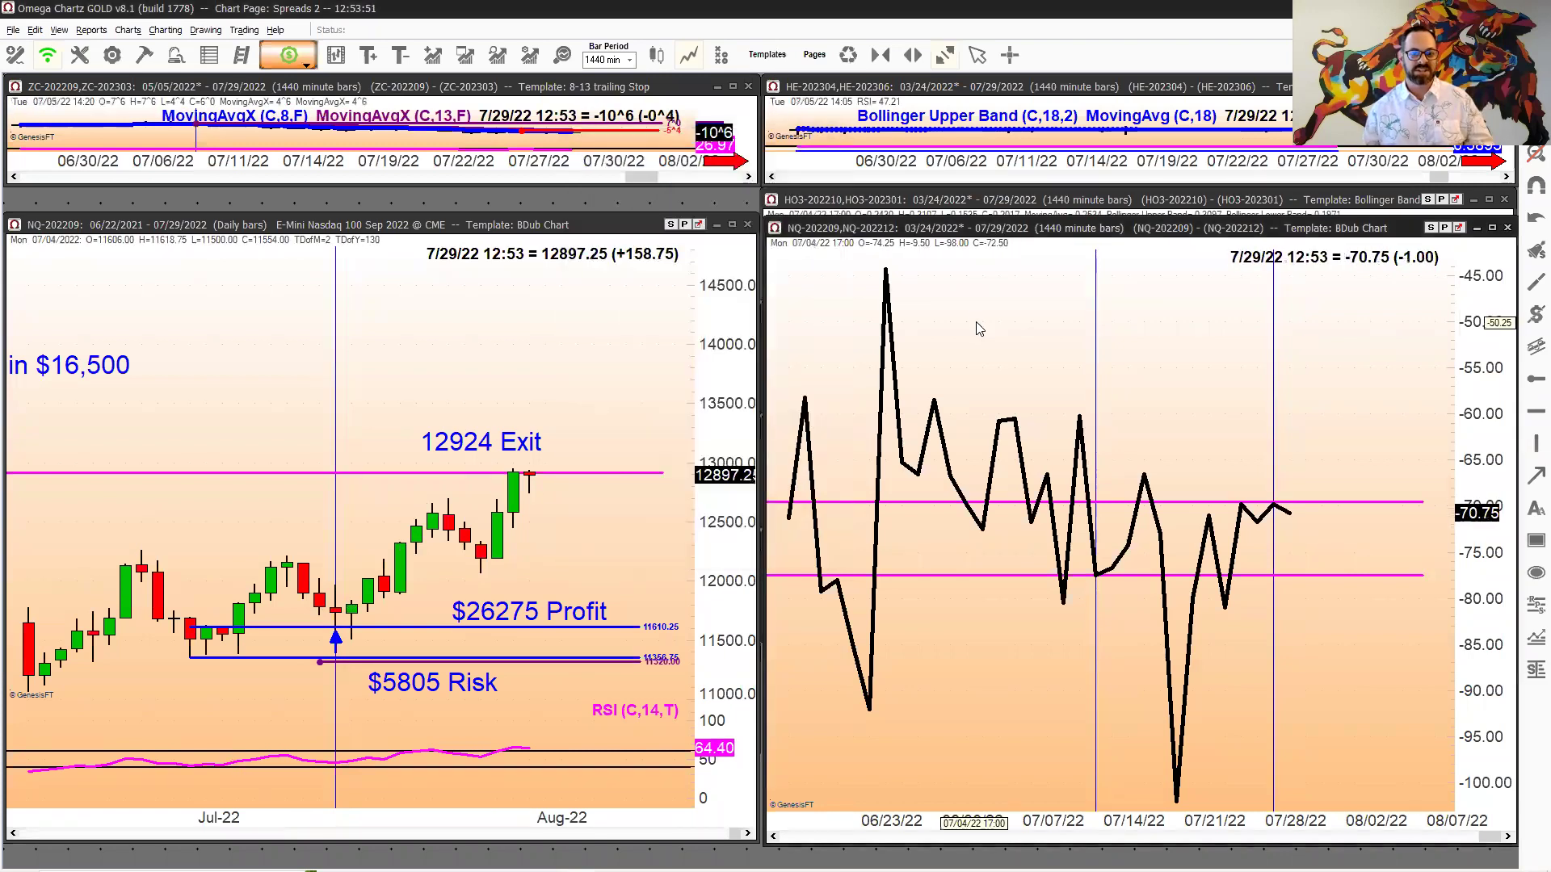
- Close the NQ-202209,NQ-202212 spread chart and the NQ-202209 chart, accepting the loss of their drawings
click(1507, 228)
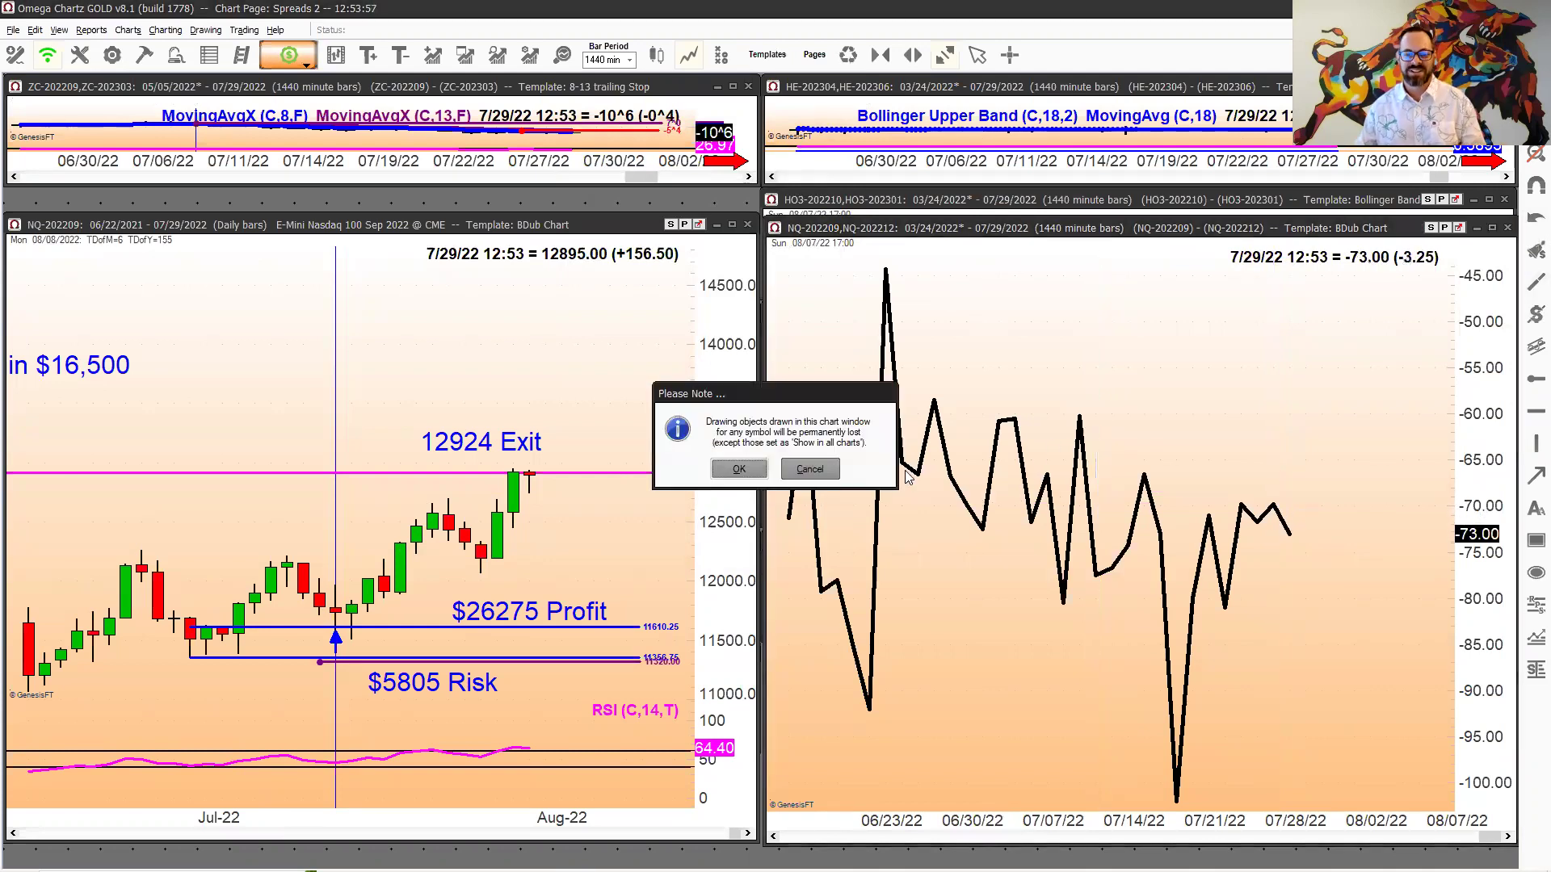
click(739, 468)
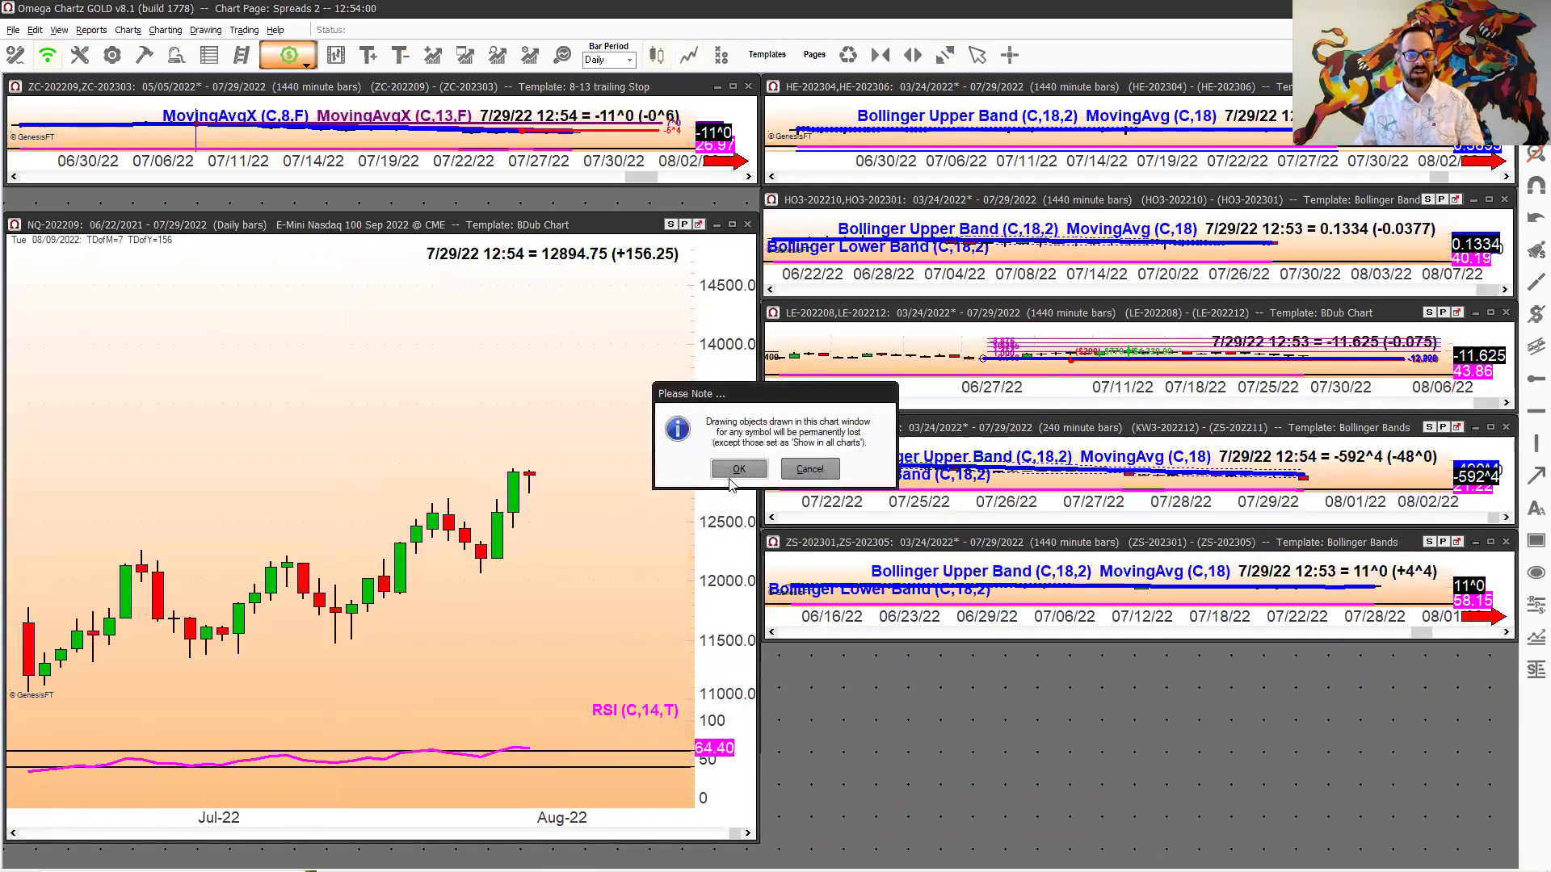
click(737, 475)
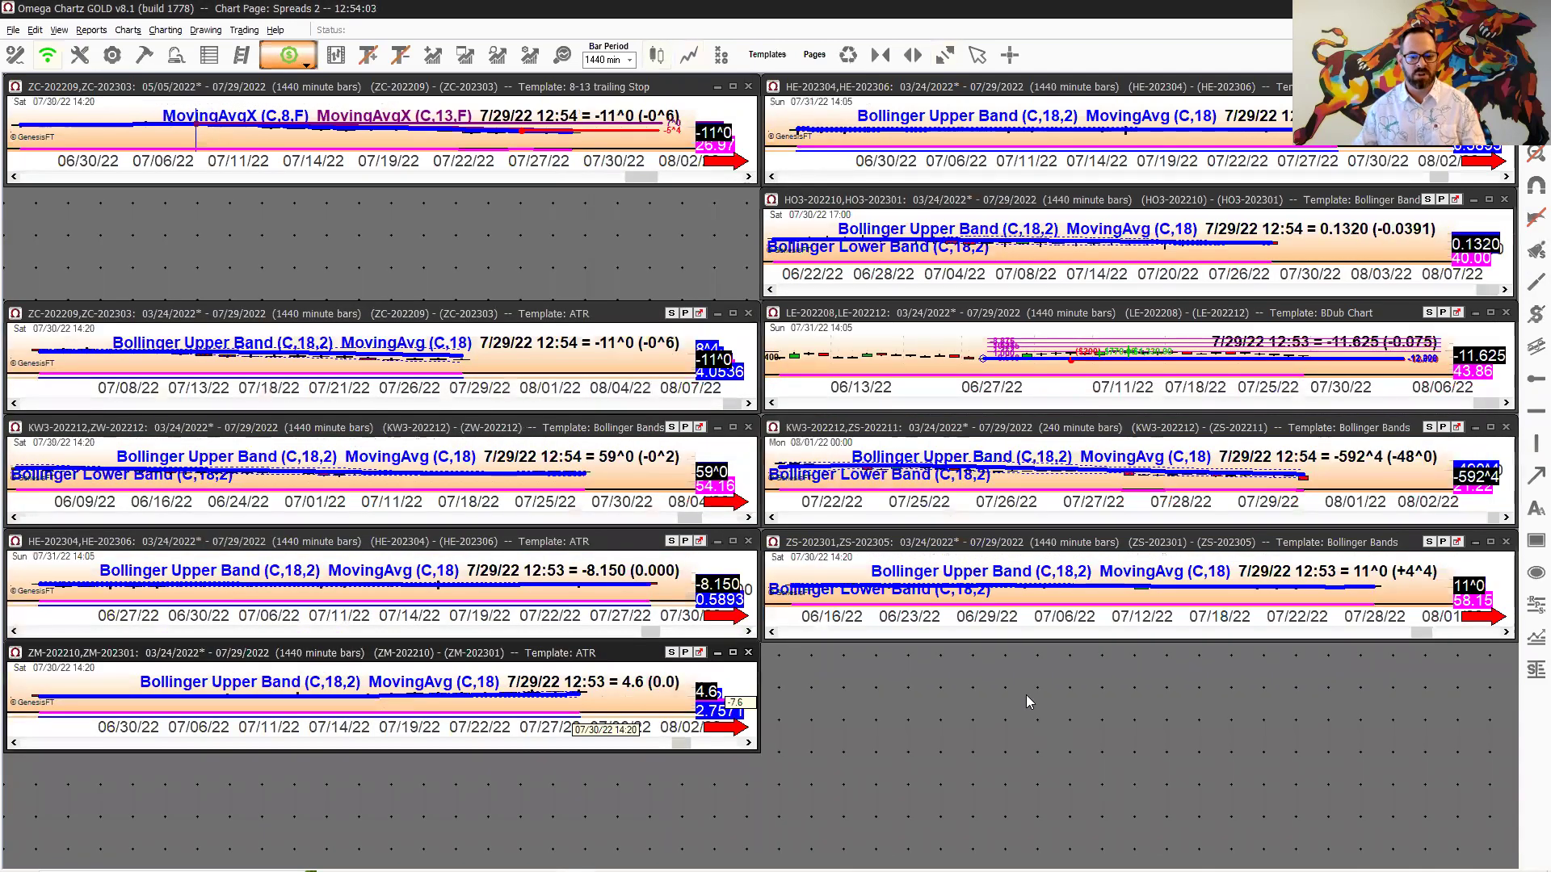
- Switch to the Wealth-with-Spreads-Trade-Tracking-July-2022 workbook in Excel and enlarge the view to 170% around the first SIZ22 - GCZ22 trade
key(alt+Tab)
key(alt+Tab)
key(alt+Tab)
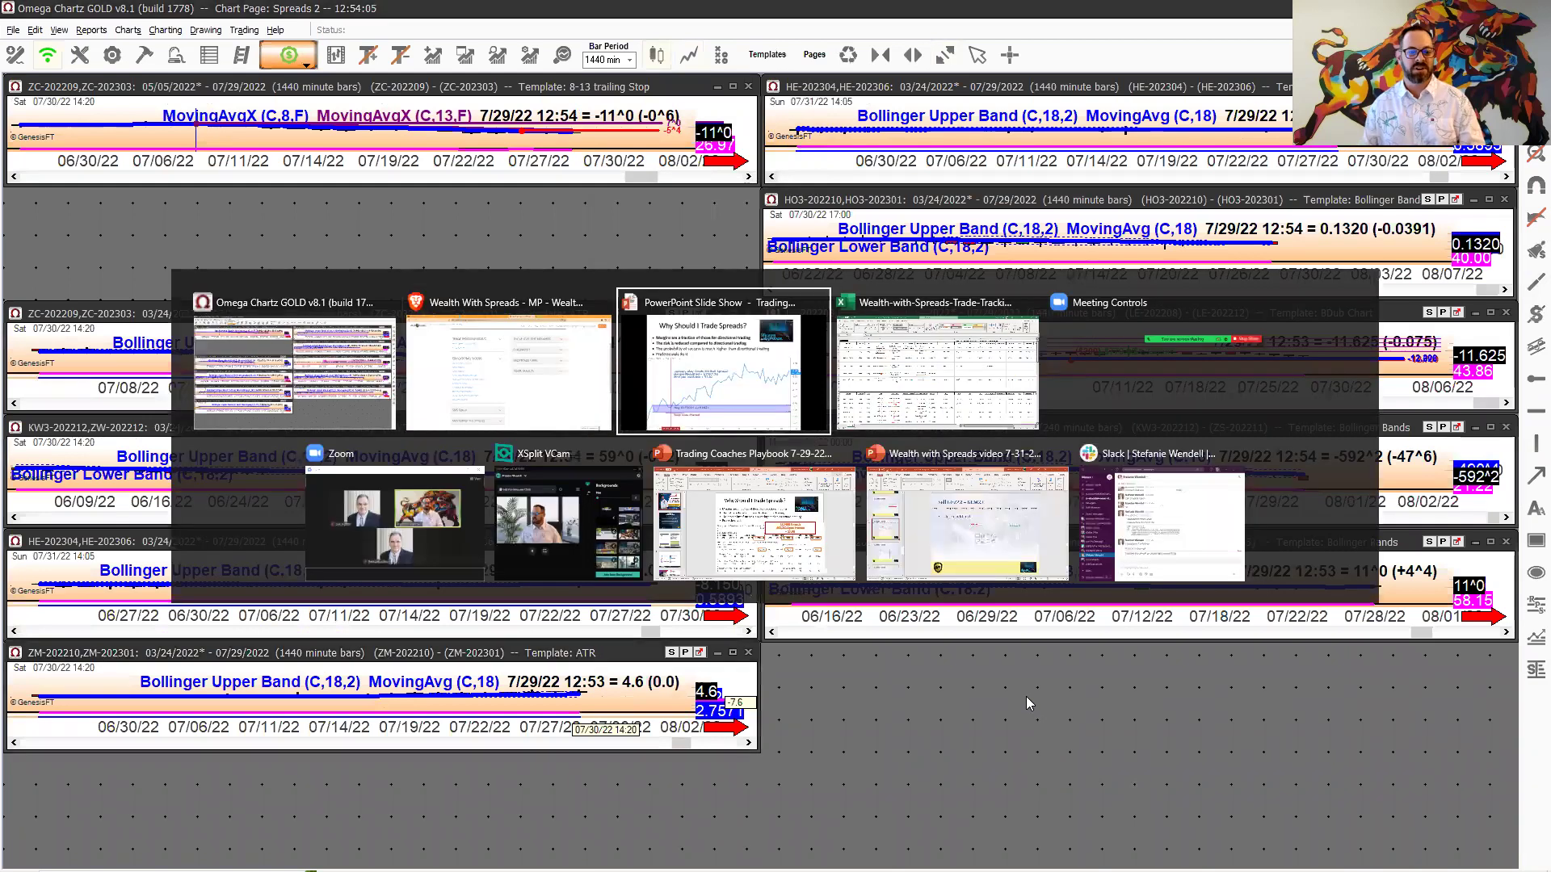
click(999, 375)
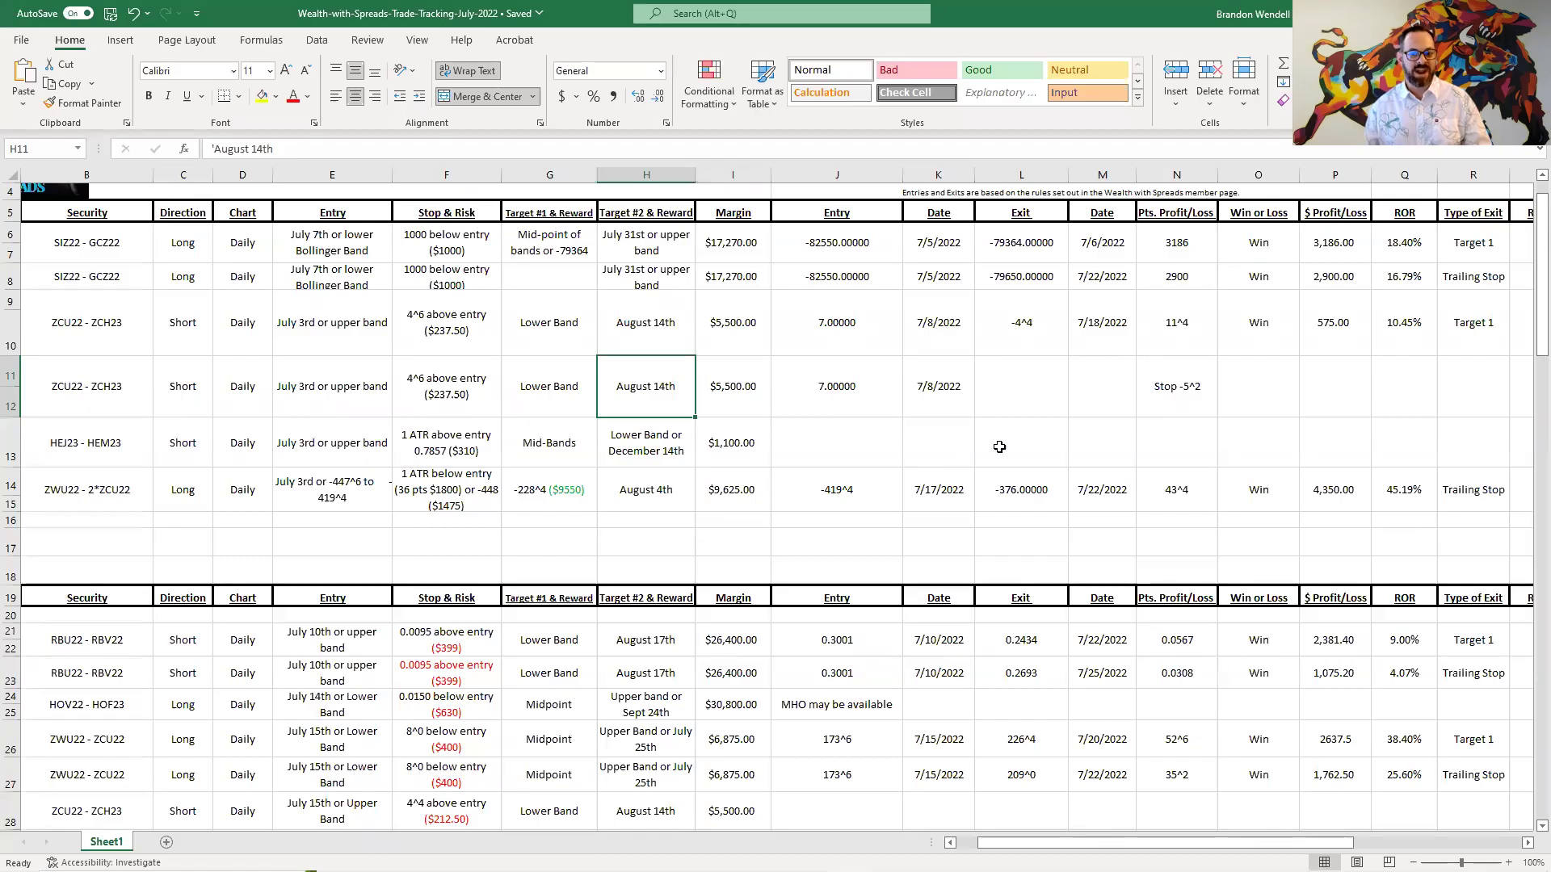
scroll(1001, 451, up, 1)
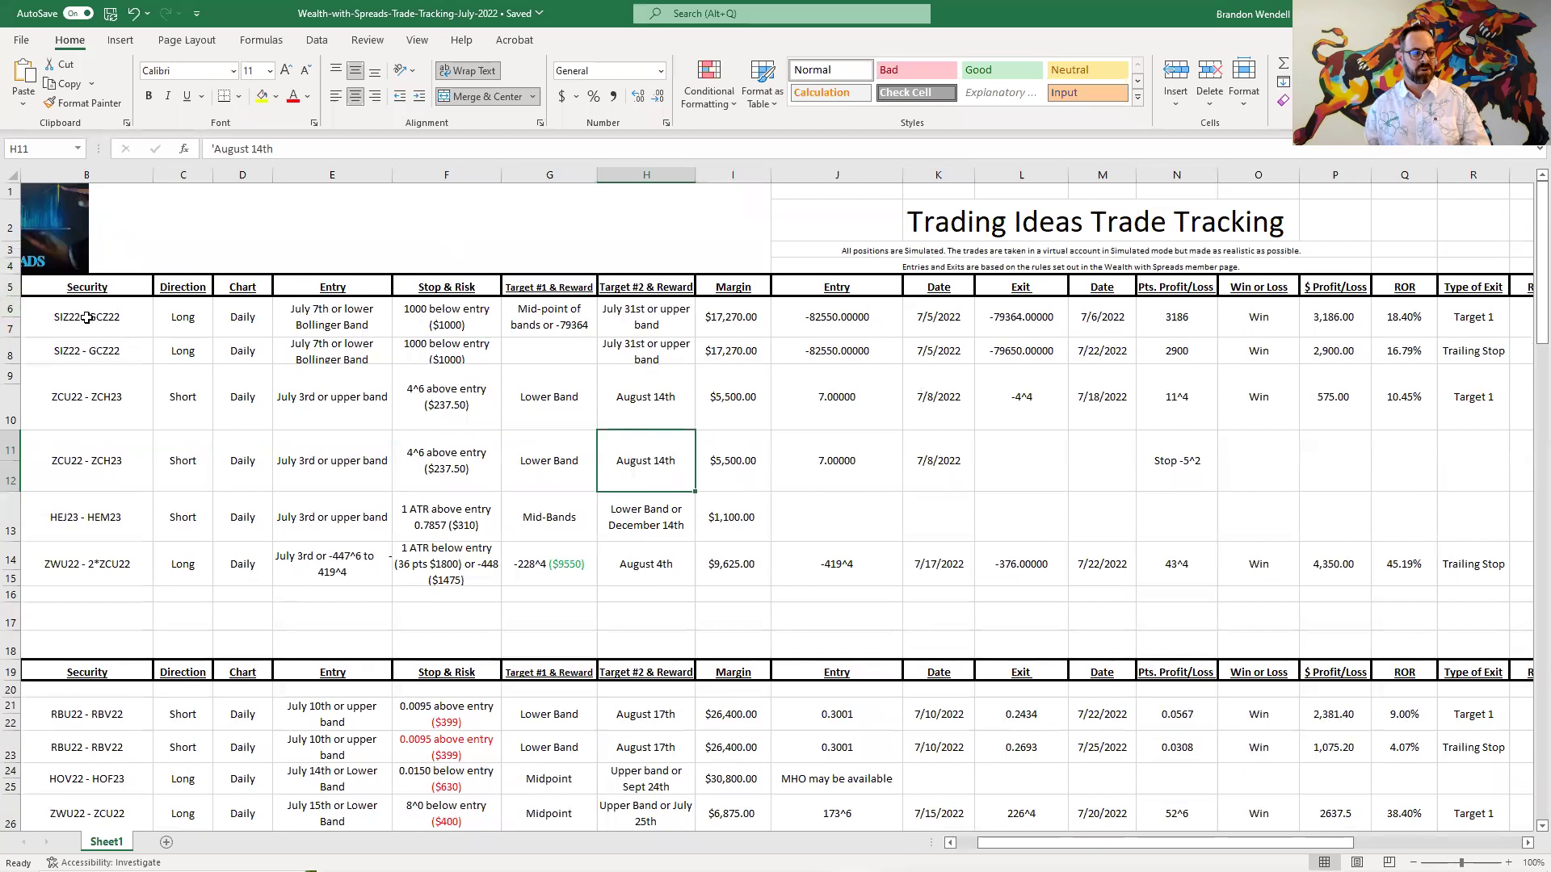
click(87, 318)
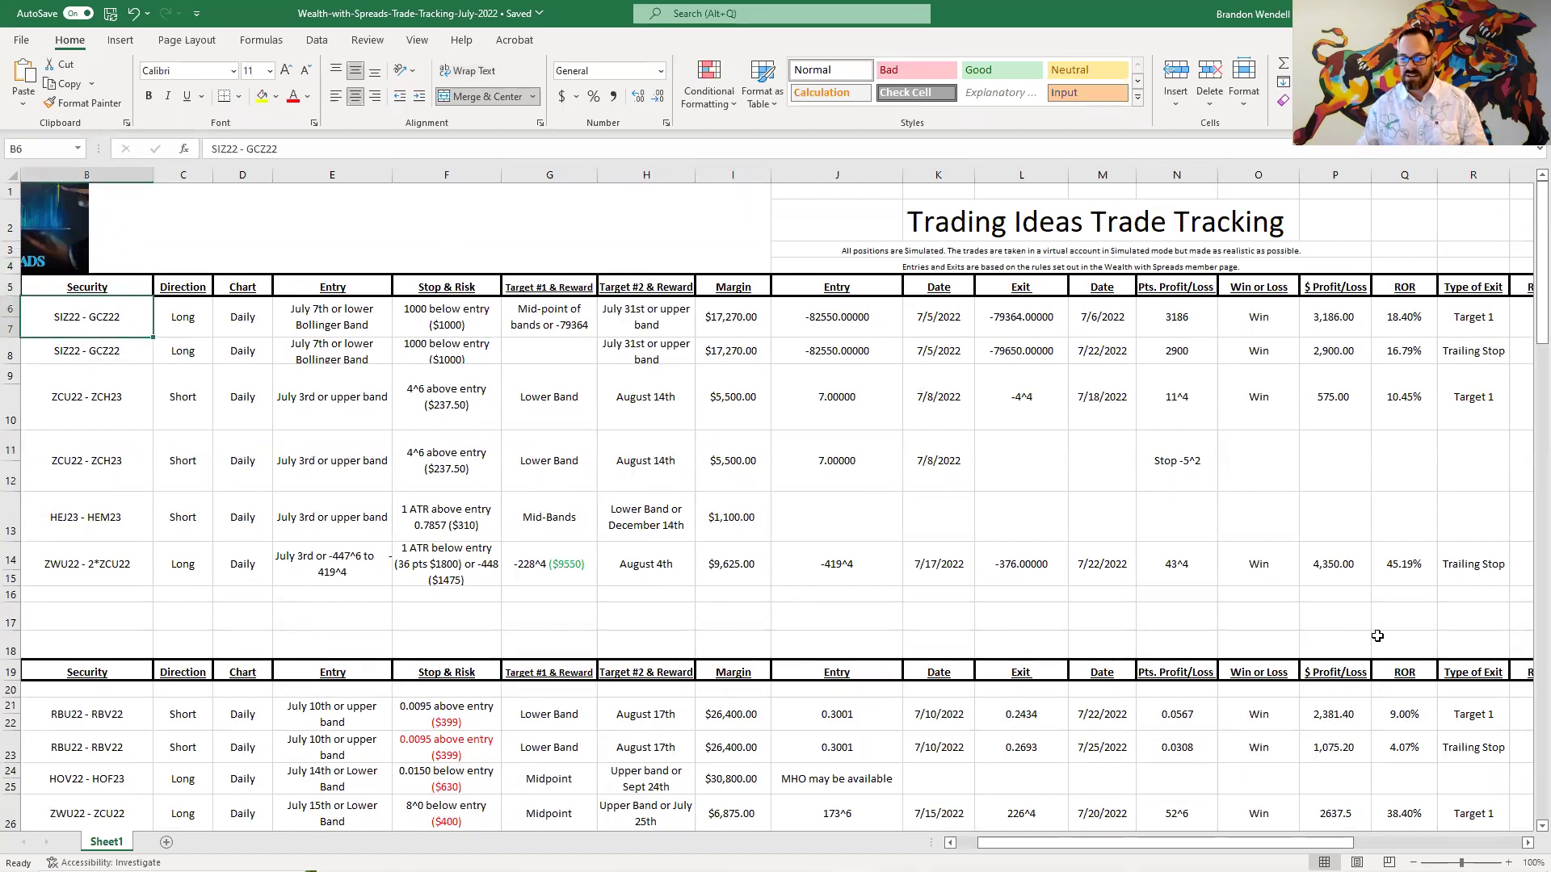
scroll(247, 305, up, 4)
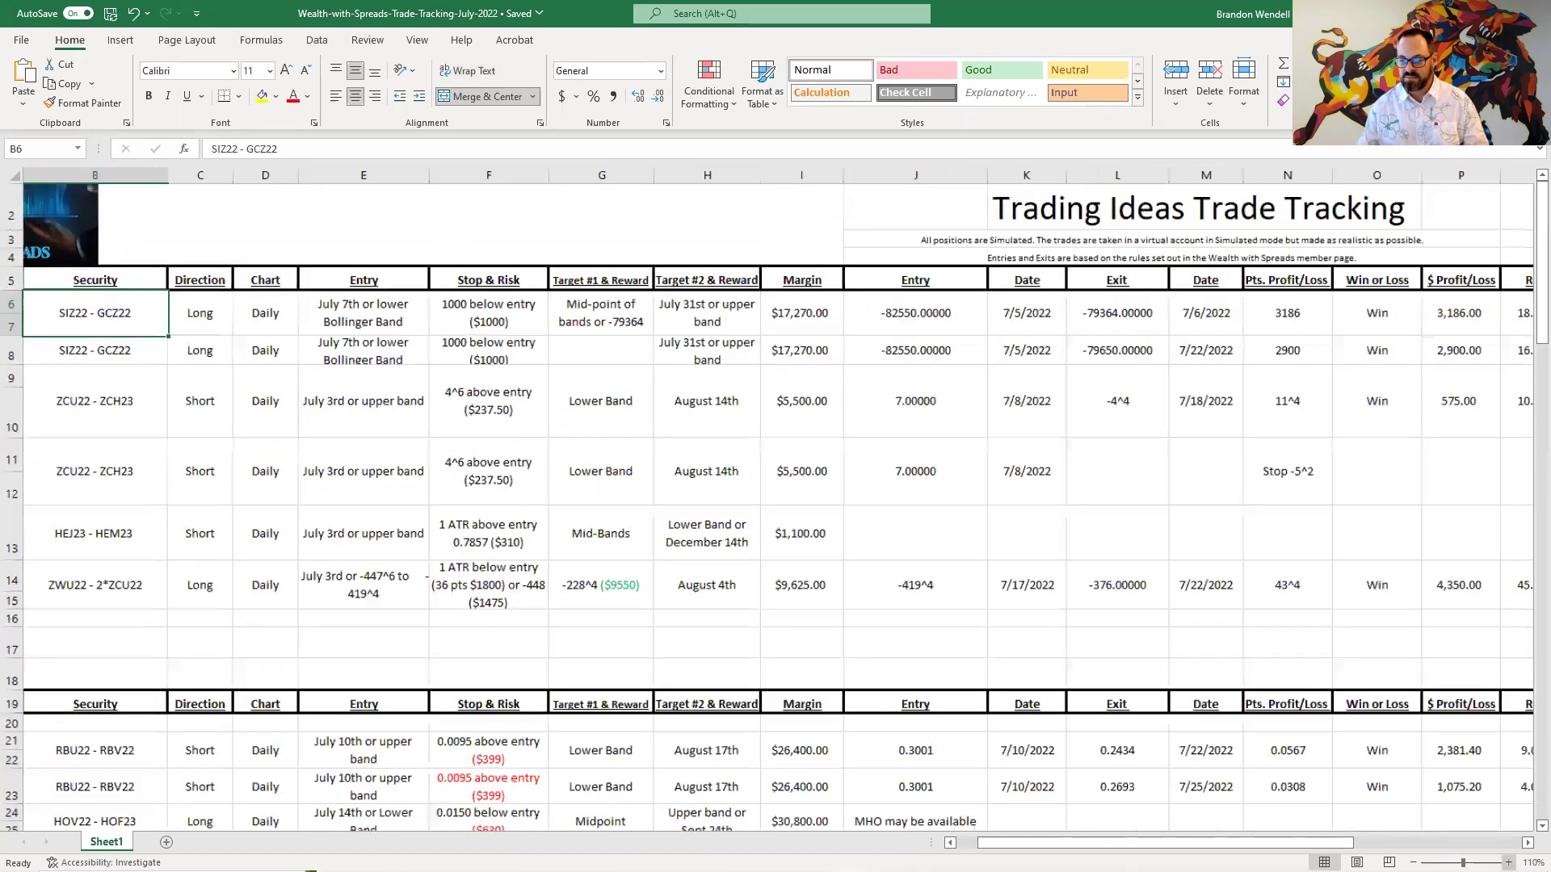
scroll(246, 304, up, 2)
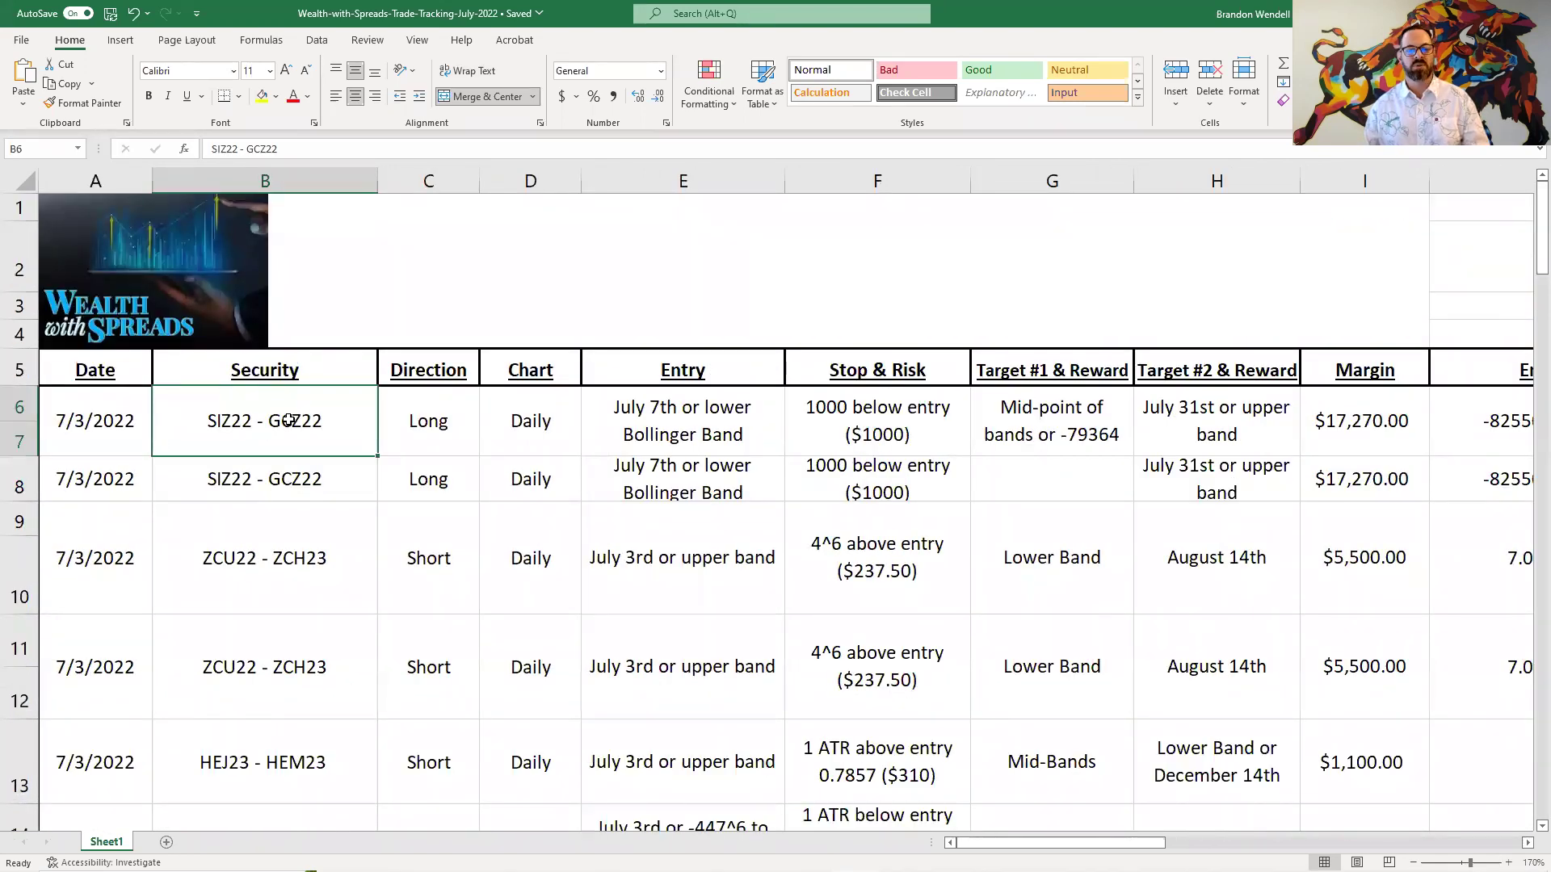
- Examine the margin, dollar profit, ROR and exit type of the two SIZ22 - GCZ22 trades
click(1357, 421)
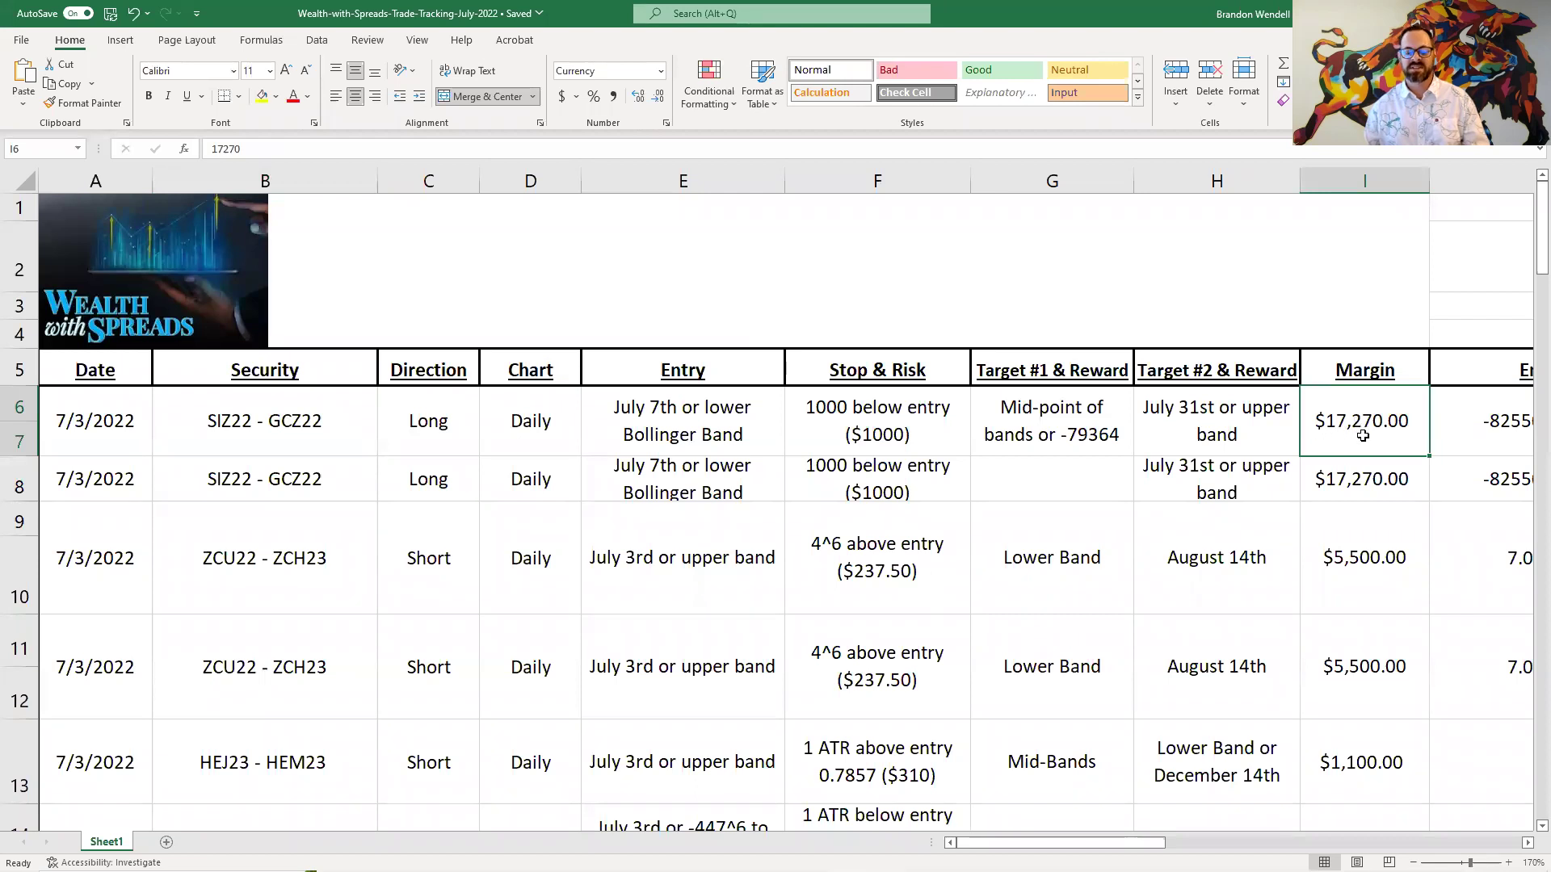
key(Right)
key(Right)
key(Right)
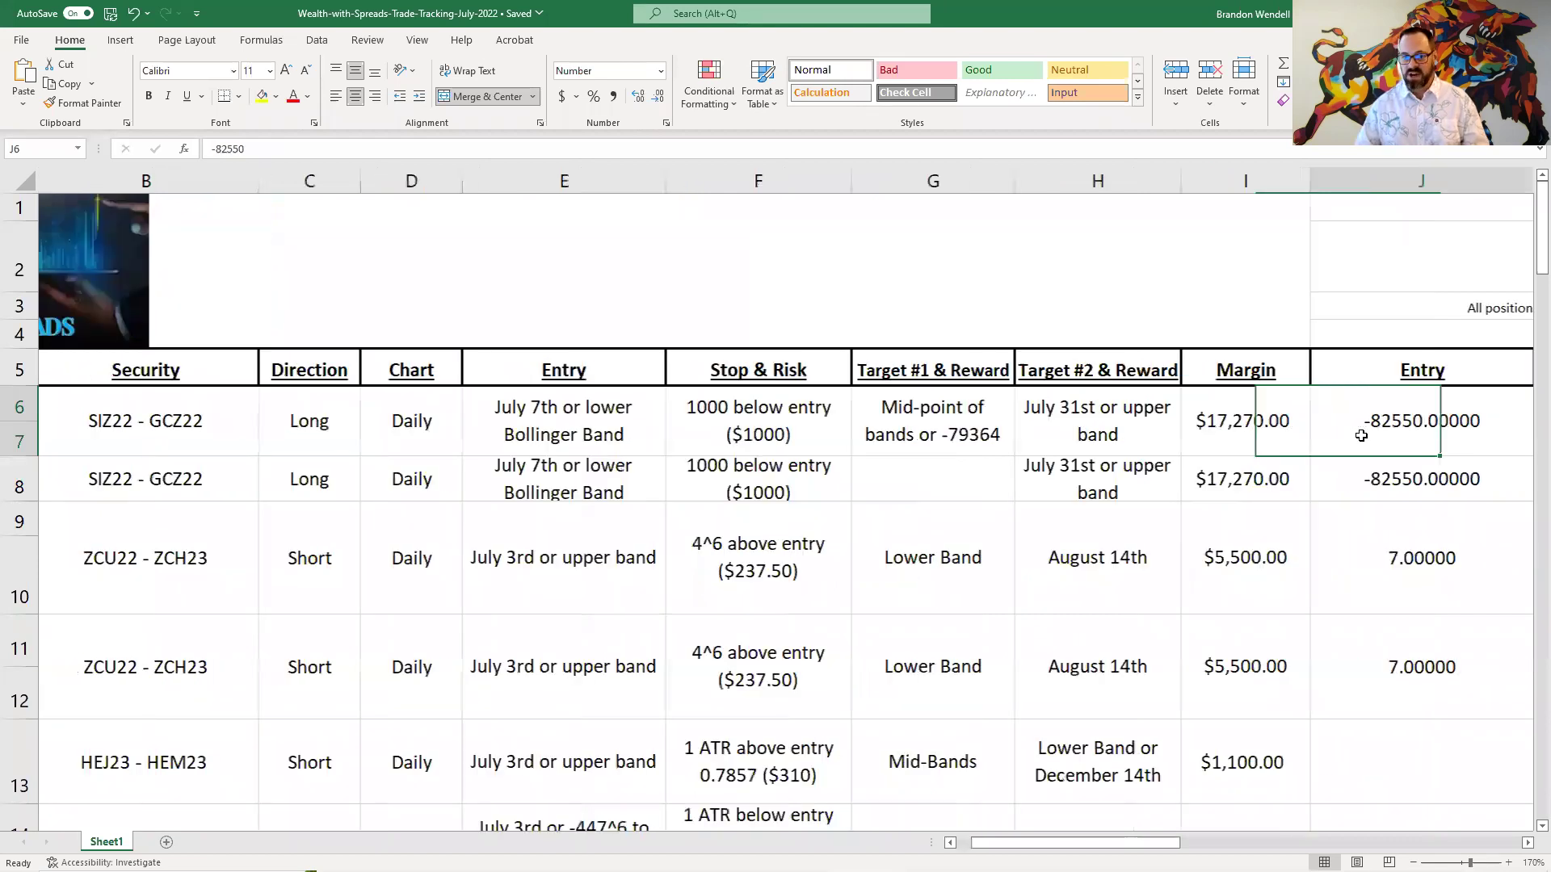
key(Right)
key(Right)
key(Right)
key(Right)
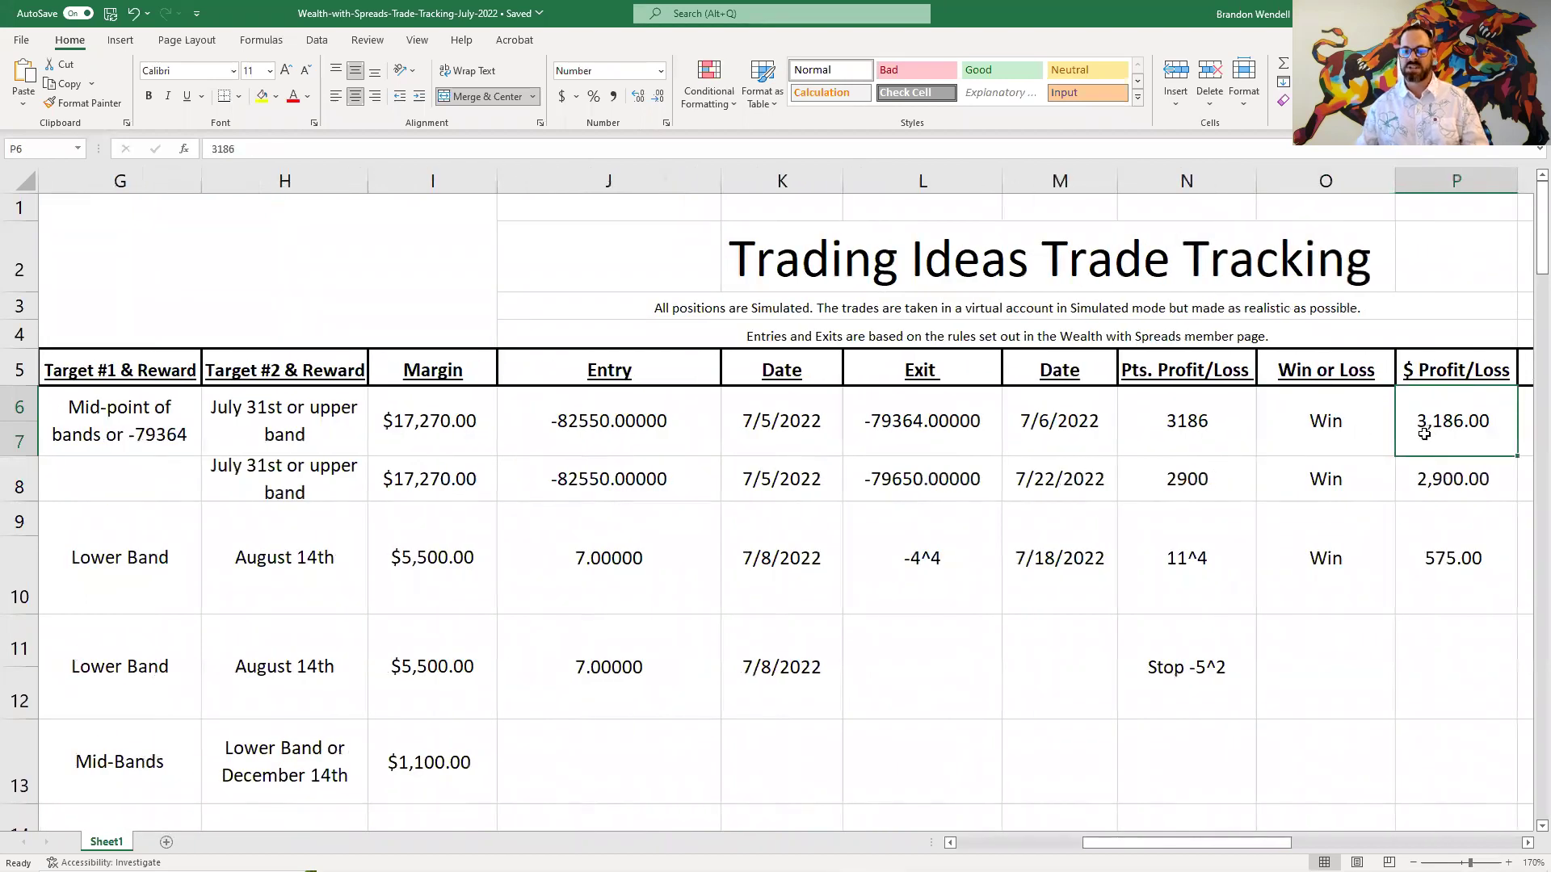
click(1447, 479)
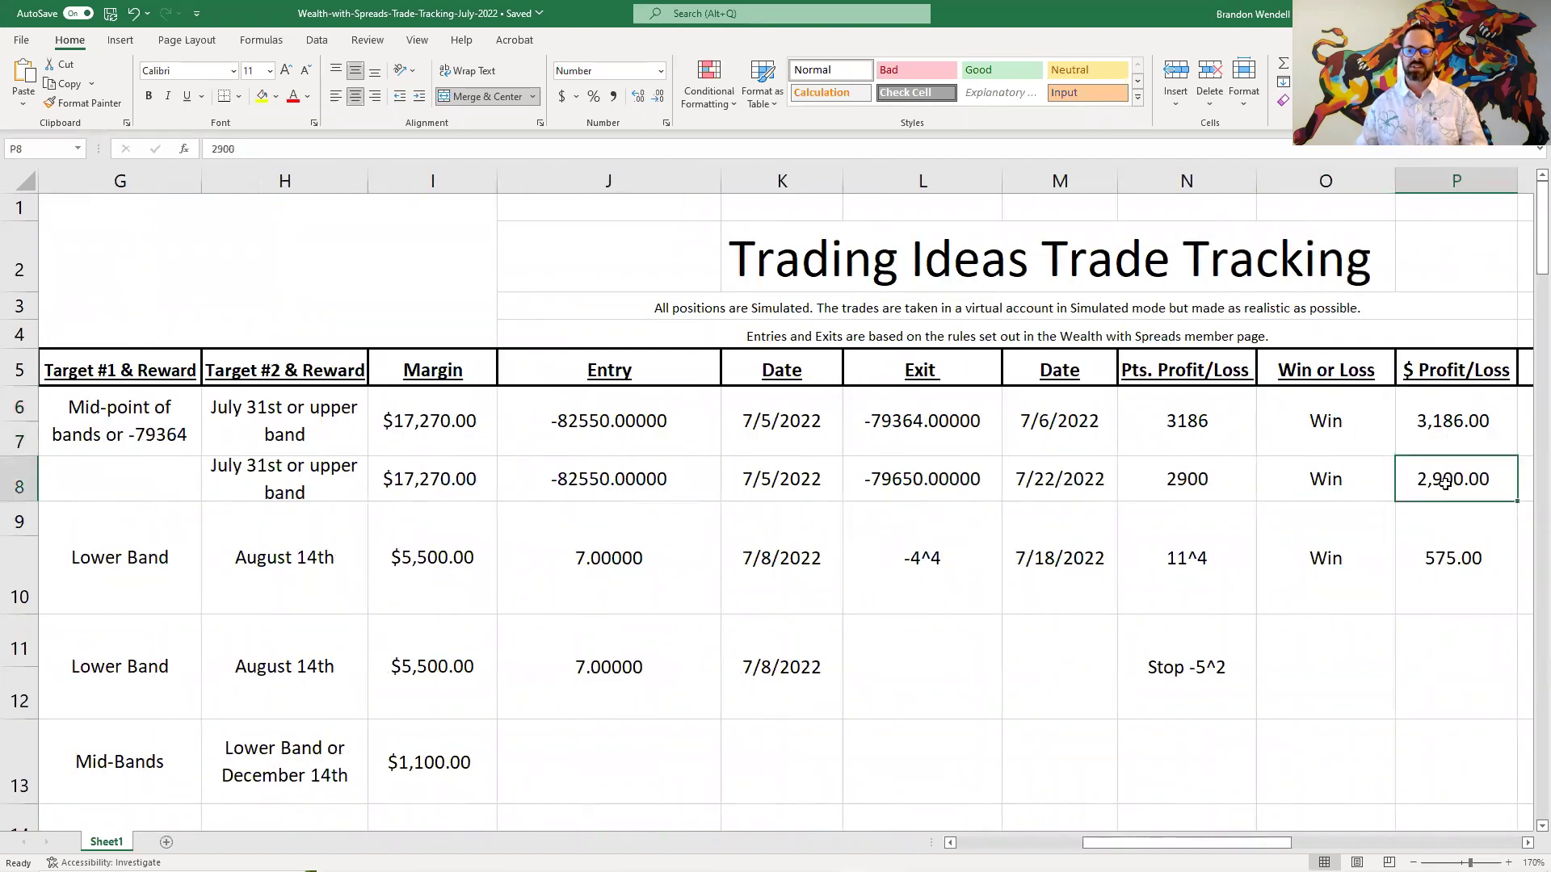
key(Right)
key(Right)
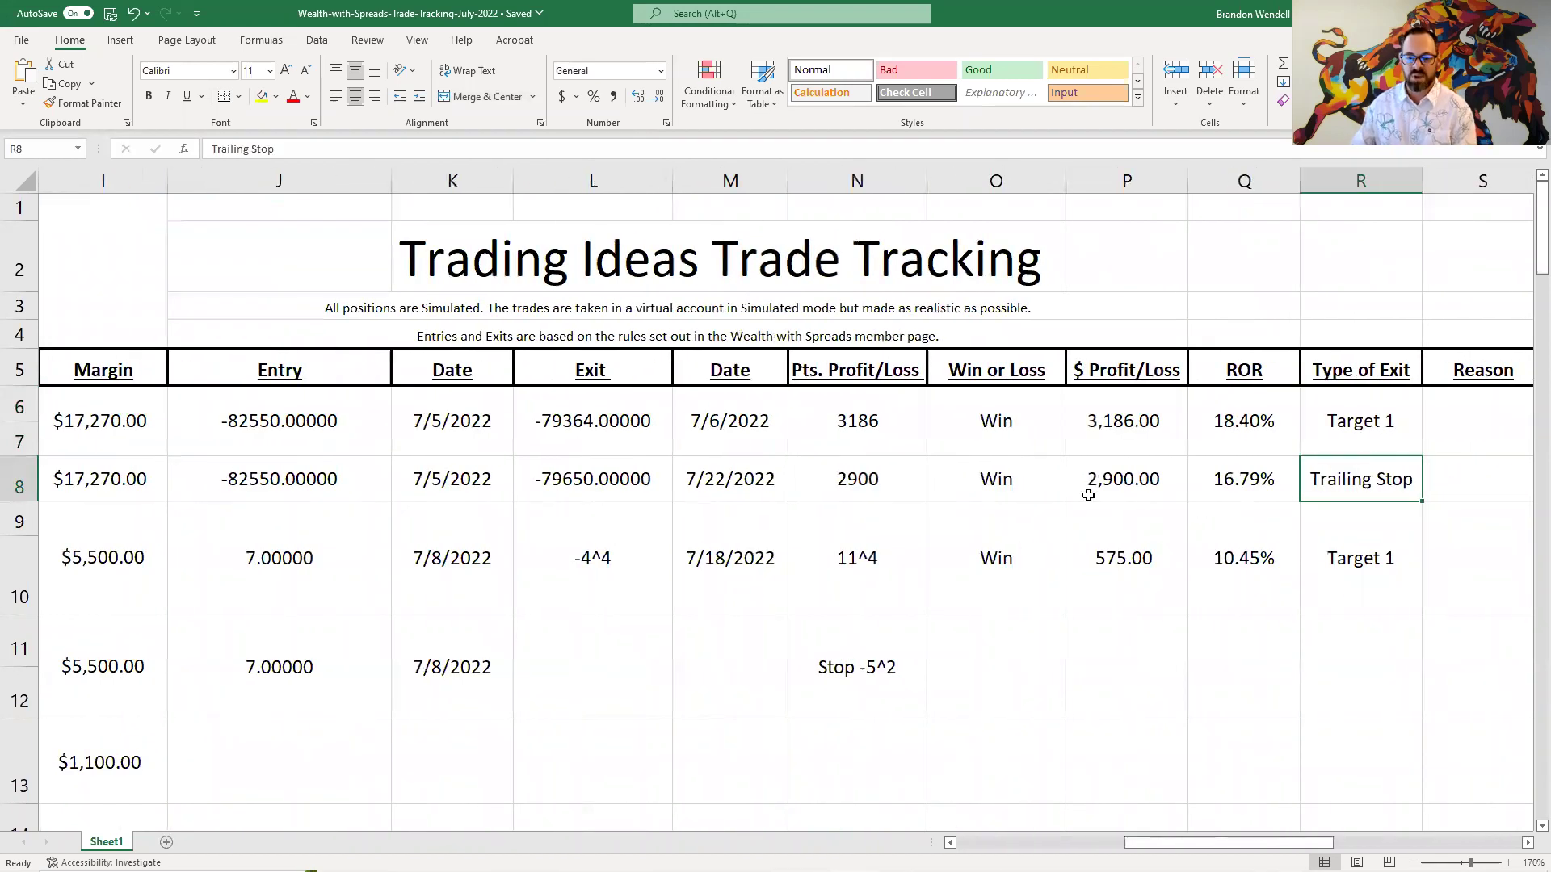
click(1097, 489)
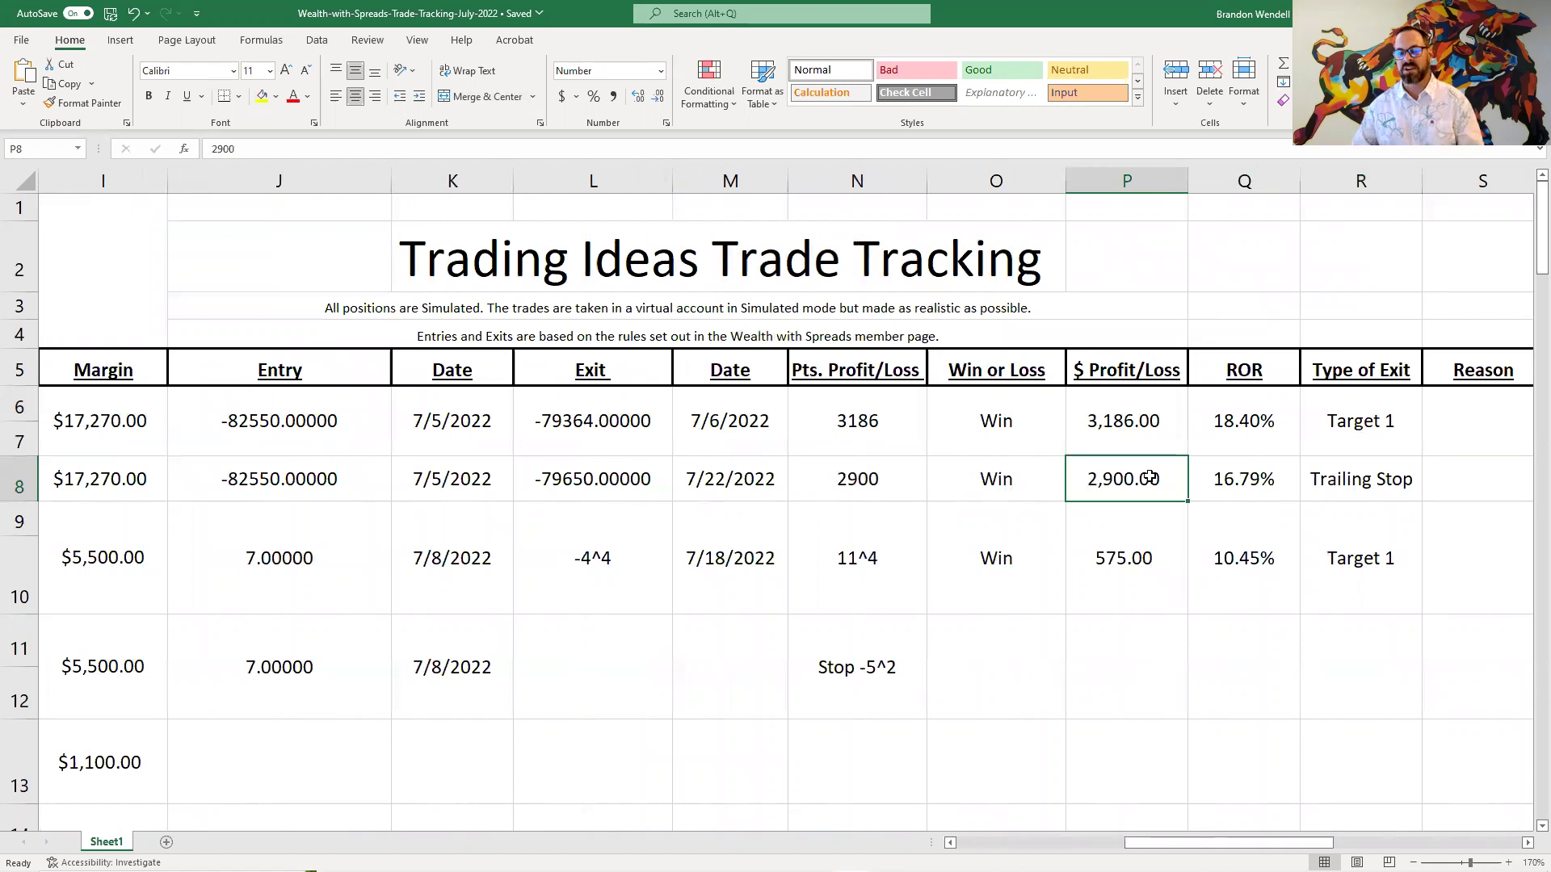
- Examine the first ZCU22 - ZCH23 trade from its security and margin through its dollar profit and ROR
key(Down)
key(Left)
key(Left)
key(Left)
key(Left)
key(Left)
key(Left)
key(Left)
key(Left)
key(Left)
key(Left)
key(Left)
key(Left)
key(Left)
key(Left)
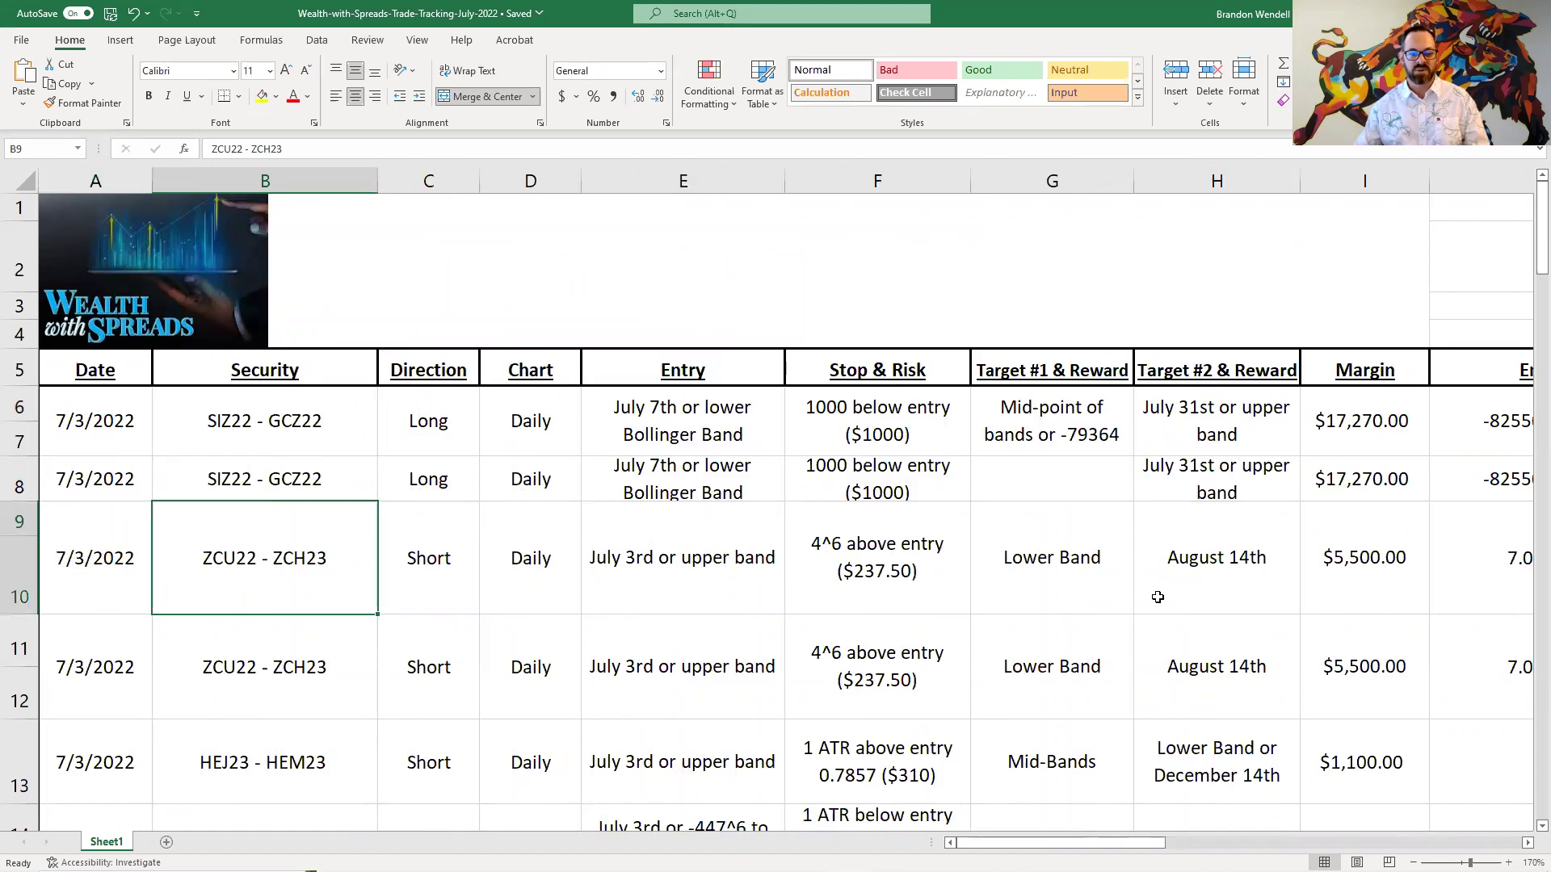
click(1370, 566)
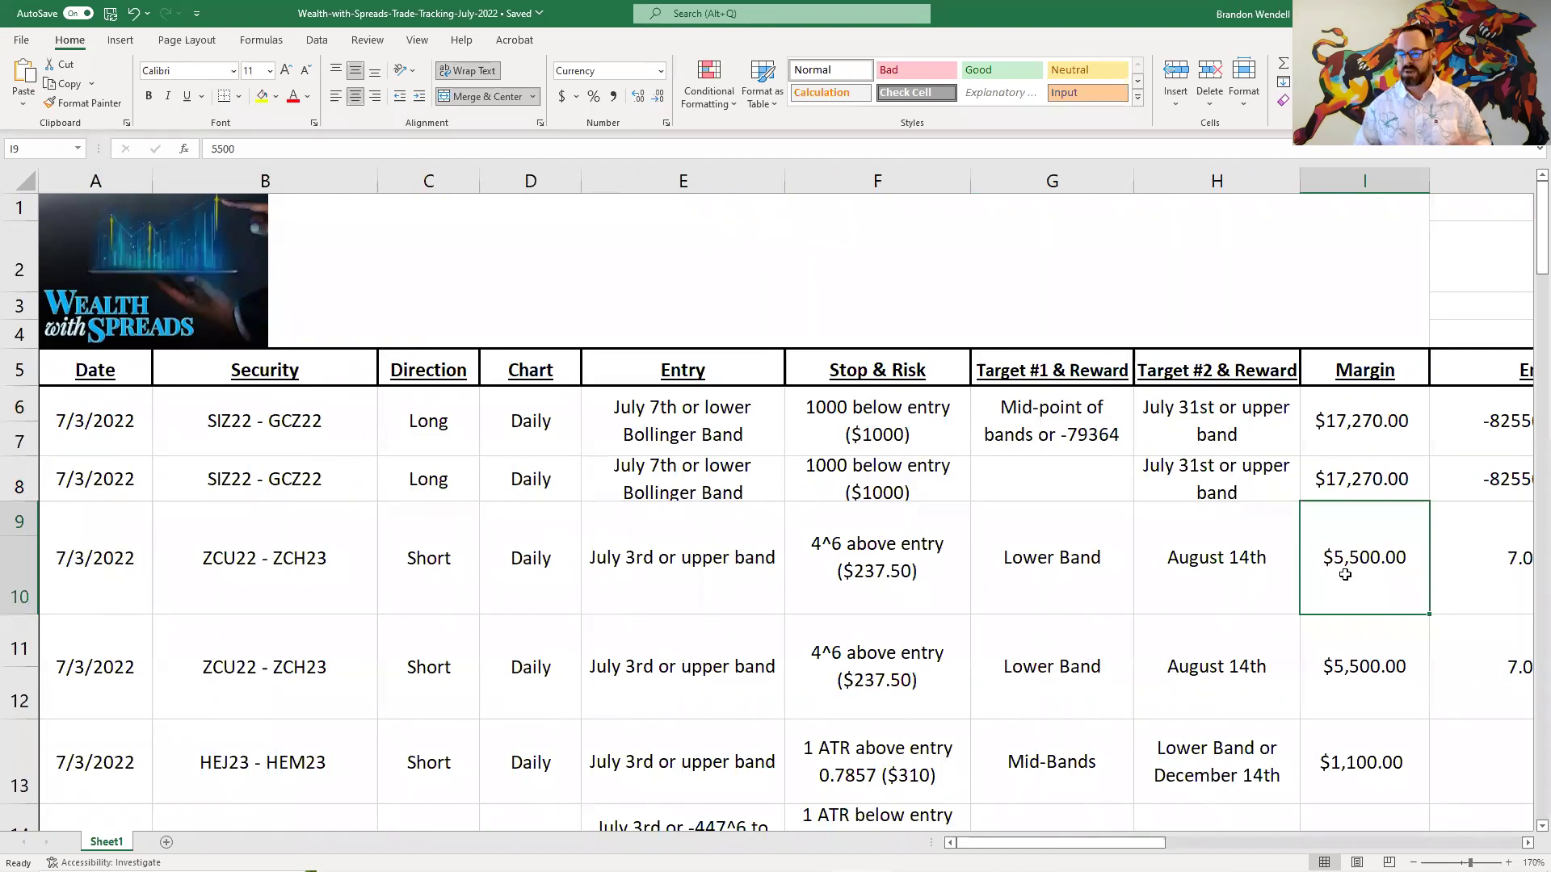
key(Right)
key(Right)
key(Right)
key(Right)
key(Right)
key(Right)
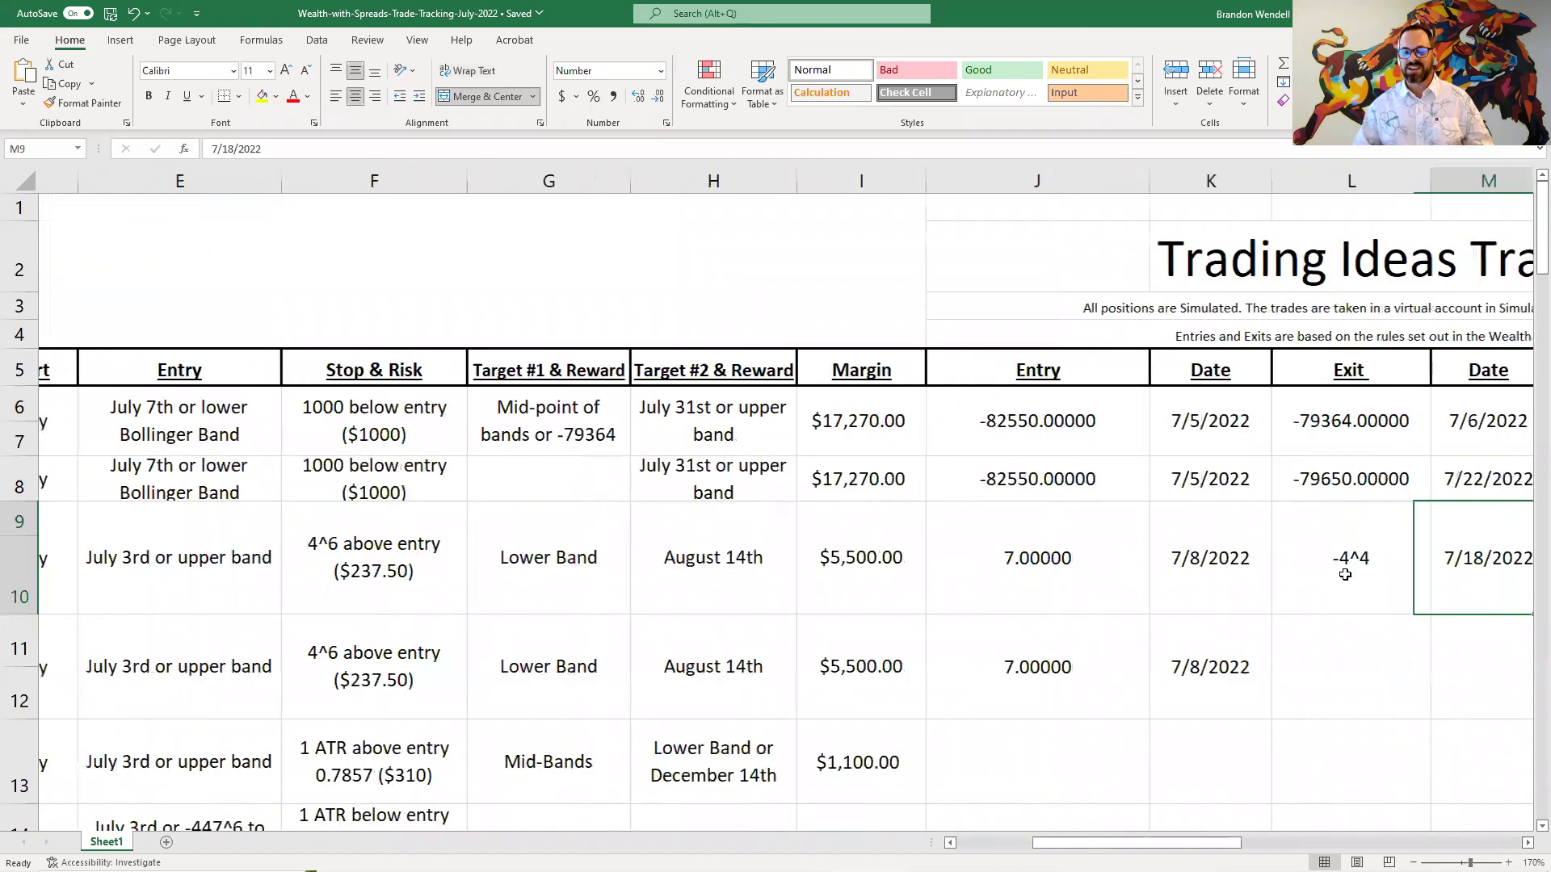
key(Right)
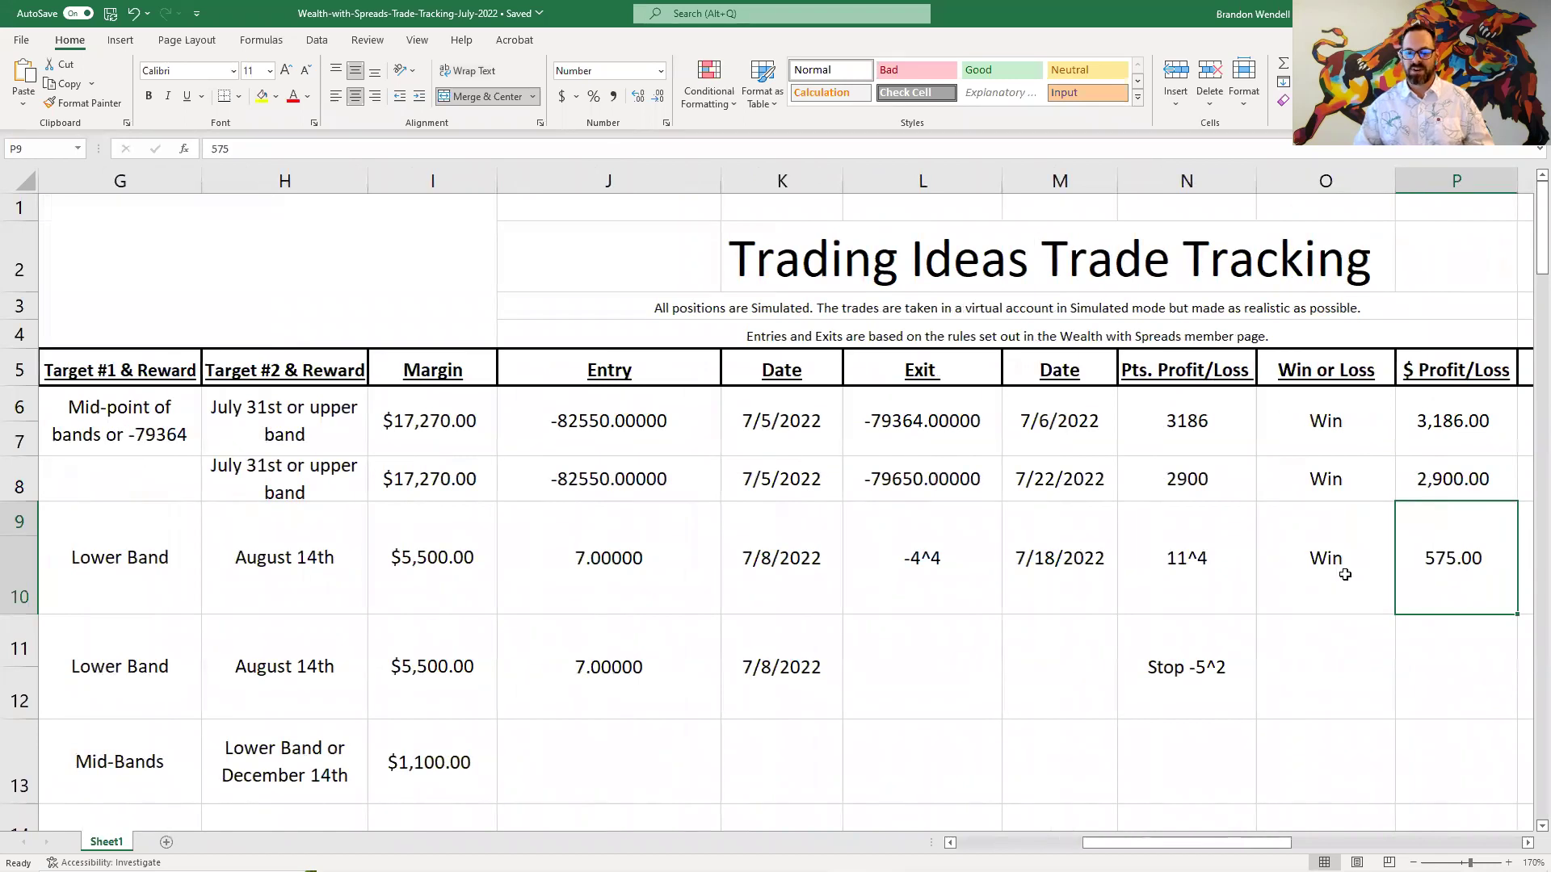
key(Right)
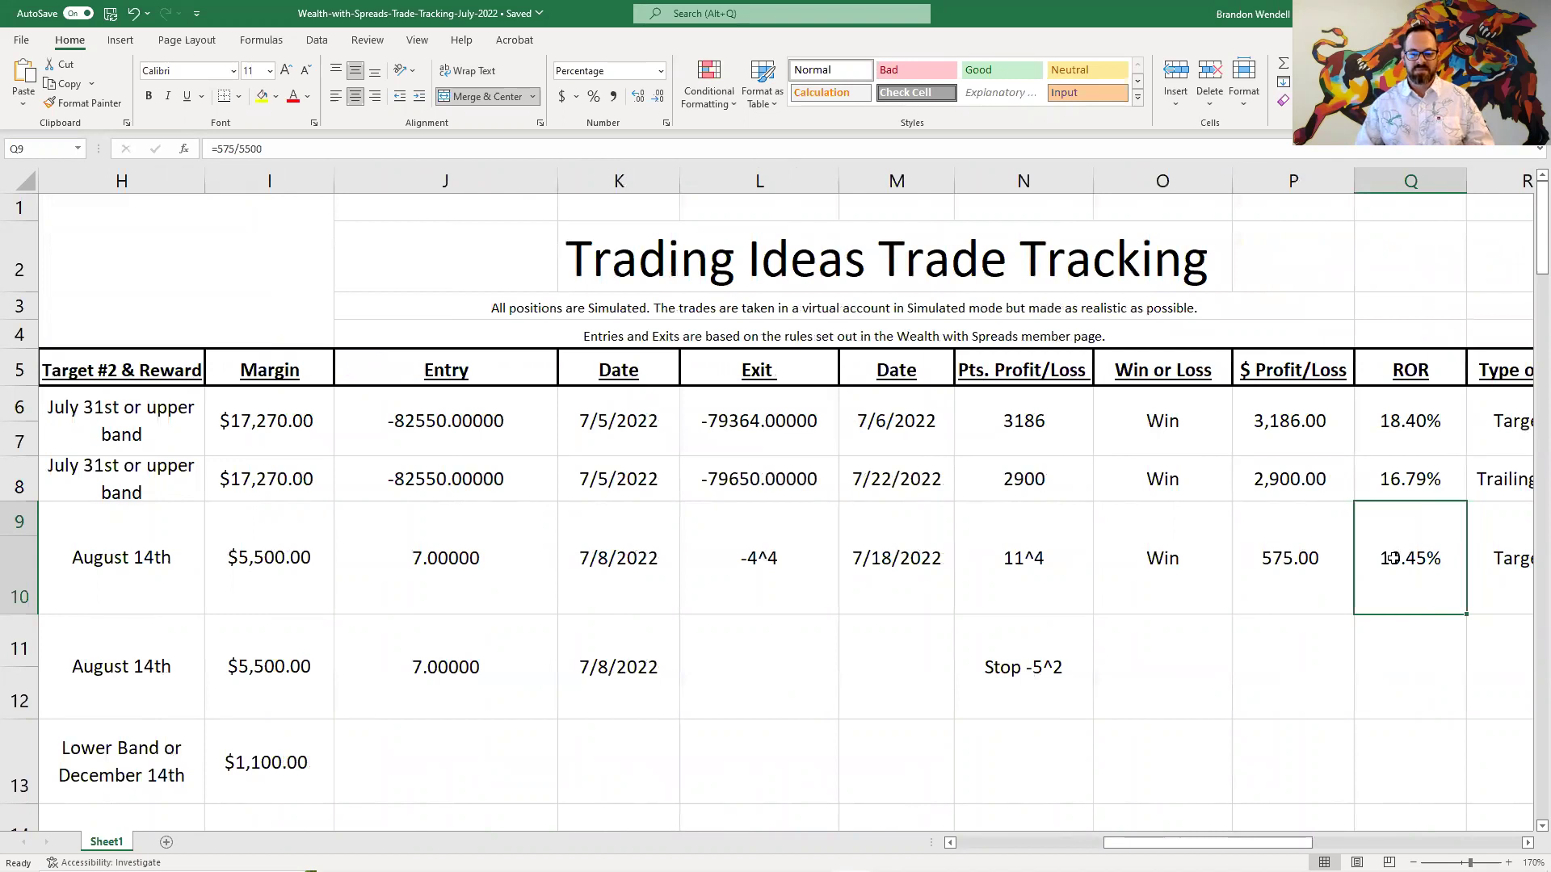
- Look over the remaining trades of the first July block, through the August 4th target trade in row 14
key(Down)
key(Down)
key(Down)
key(Down)
key(Left)
key(Left)
key(Left)
key(Left)
key(Left)
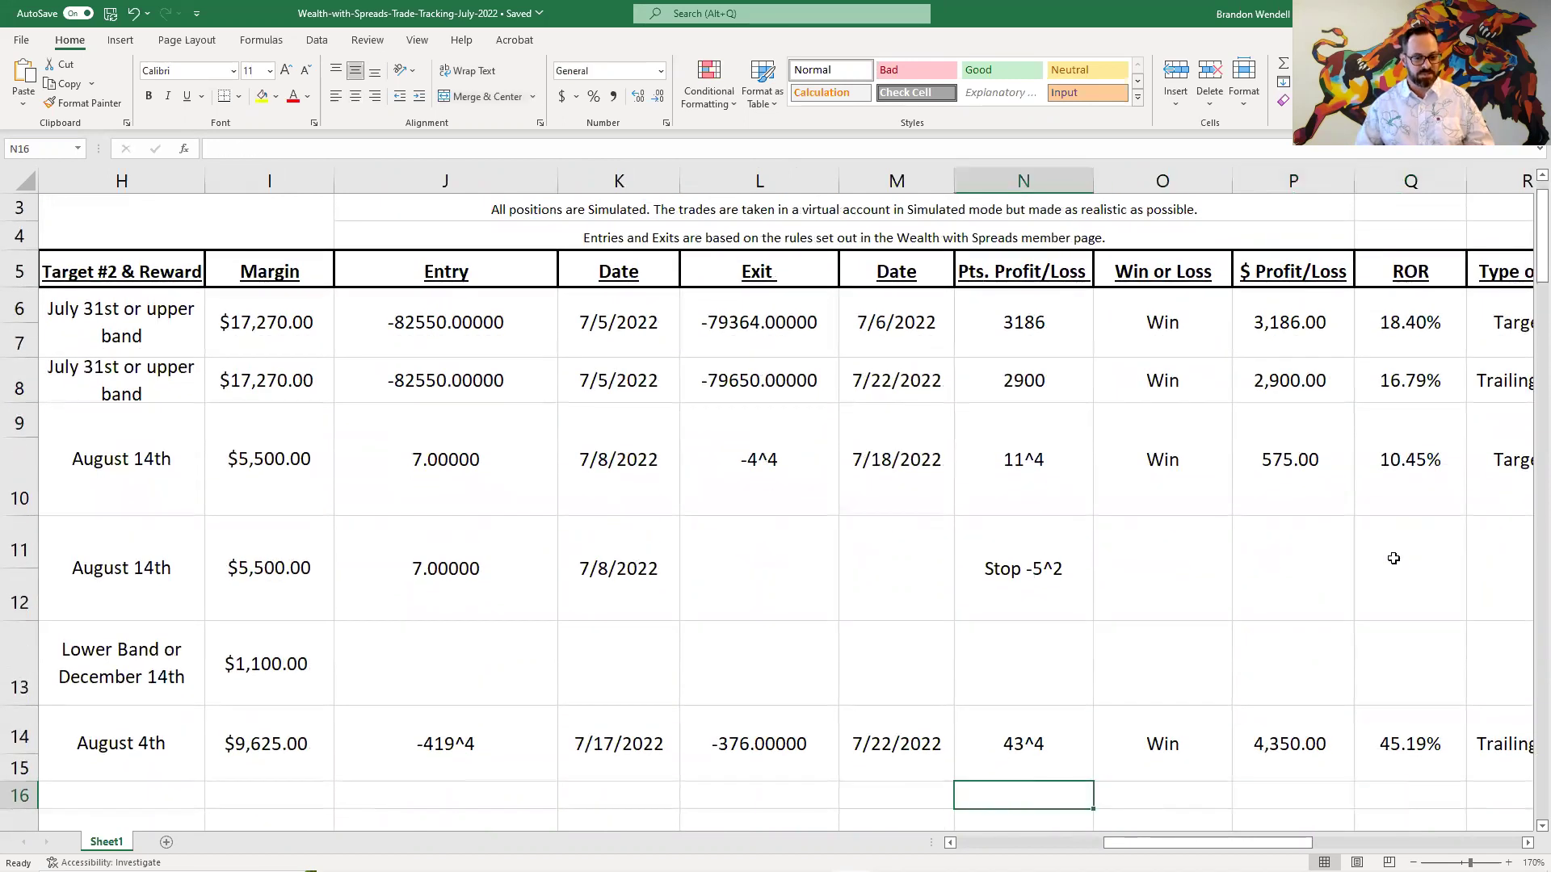
key(Left)
key(Left)
key(Left)
key(Left)
key(Left)
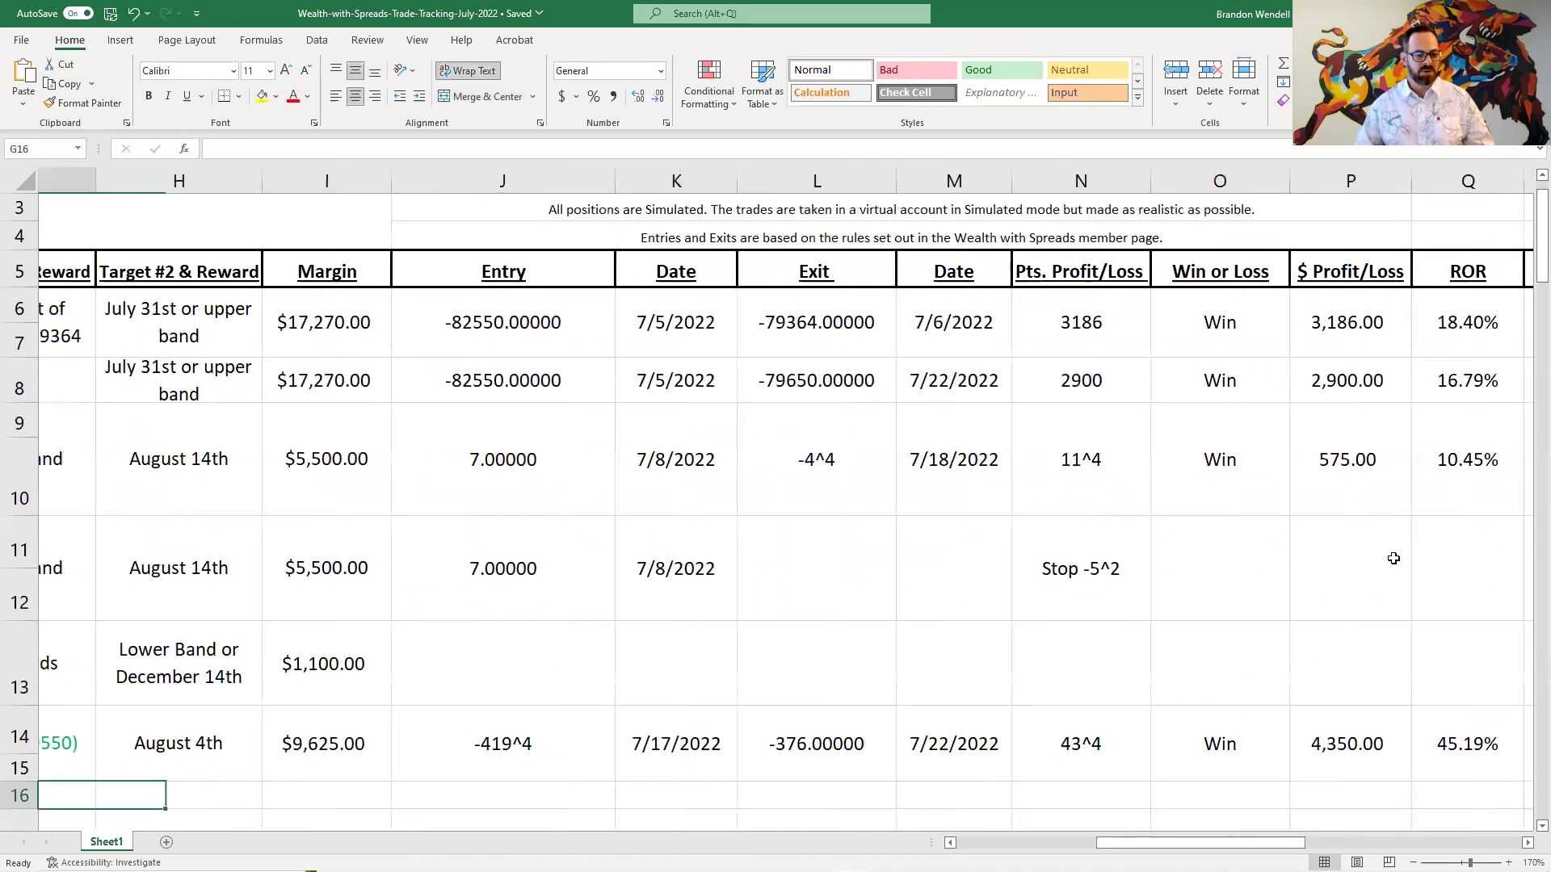
- Review the trade blocks down through row 42 and check the margins of the two trades entered at 46.2750
key(Down)
key(Down)
key(Down)
key(Down)
key(Down)
key(Down)
key(Down)
key(Down)
key(Down)
key(Down)
key(Down)
key(Down)
key(Down)
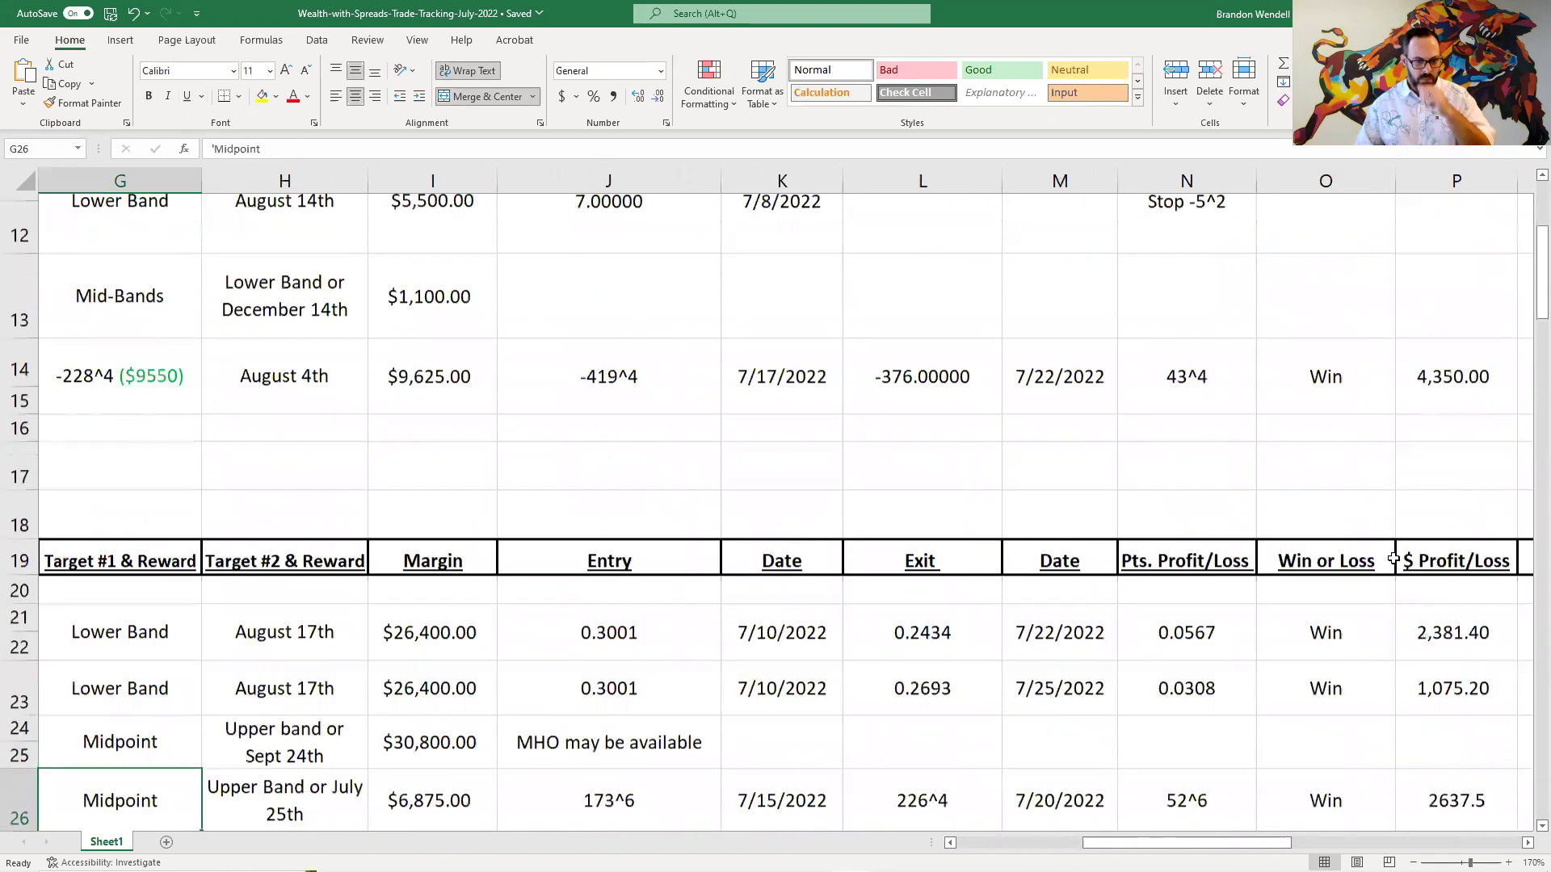
key(Down)
key(Down)
key(Down)
key(Down)
key(Down)
key(Down)
key(Down)
key(Down)
key(Down)
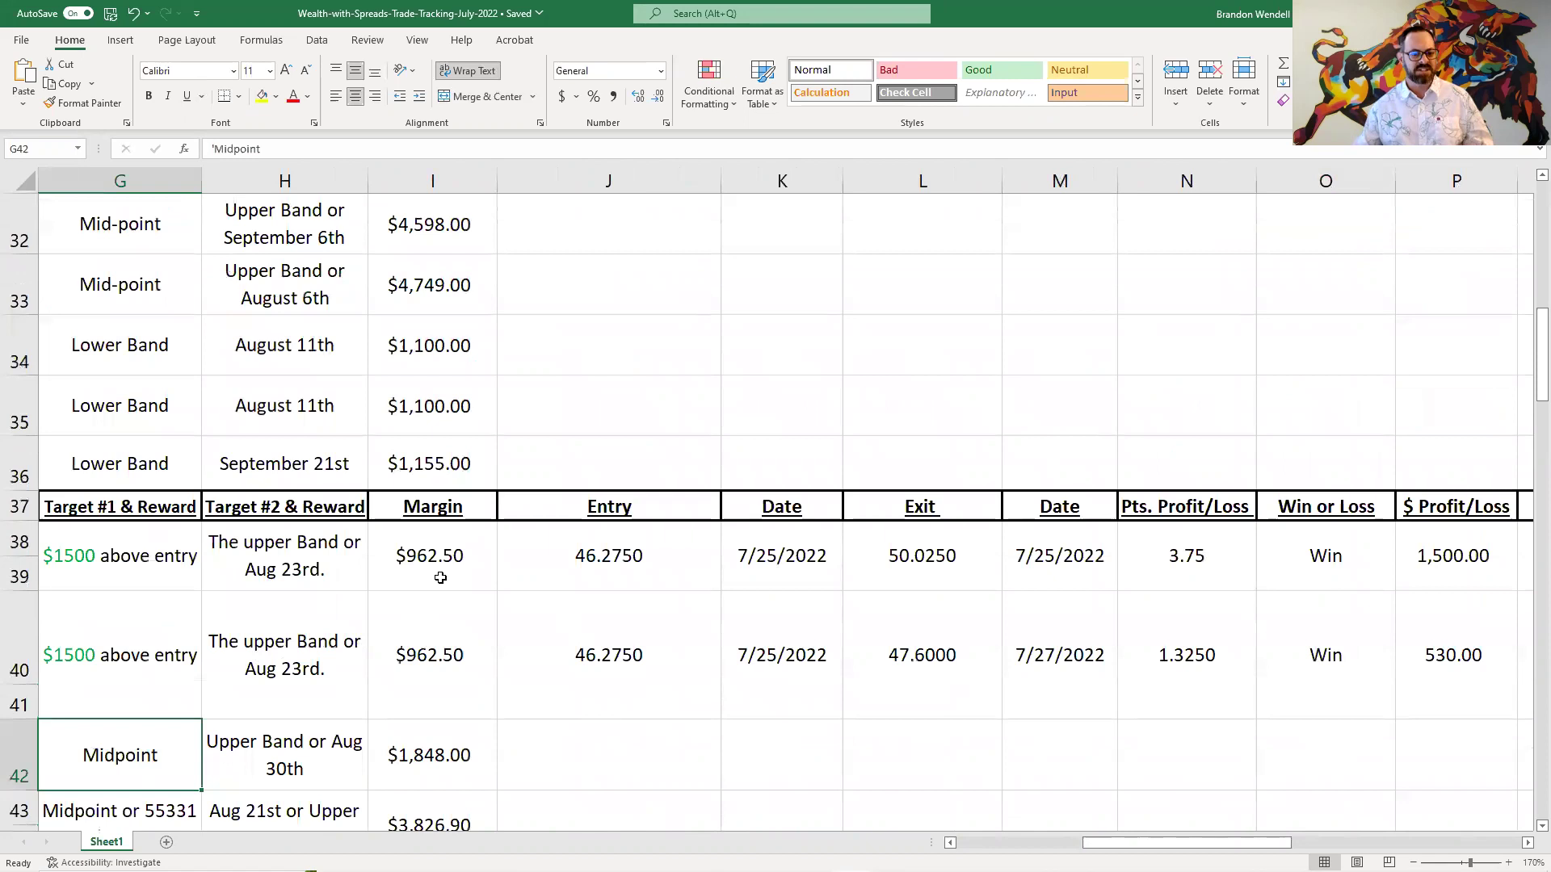
click(439, 572)
click(413, 684)
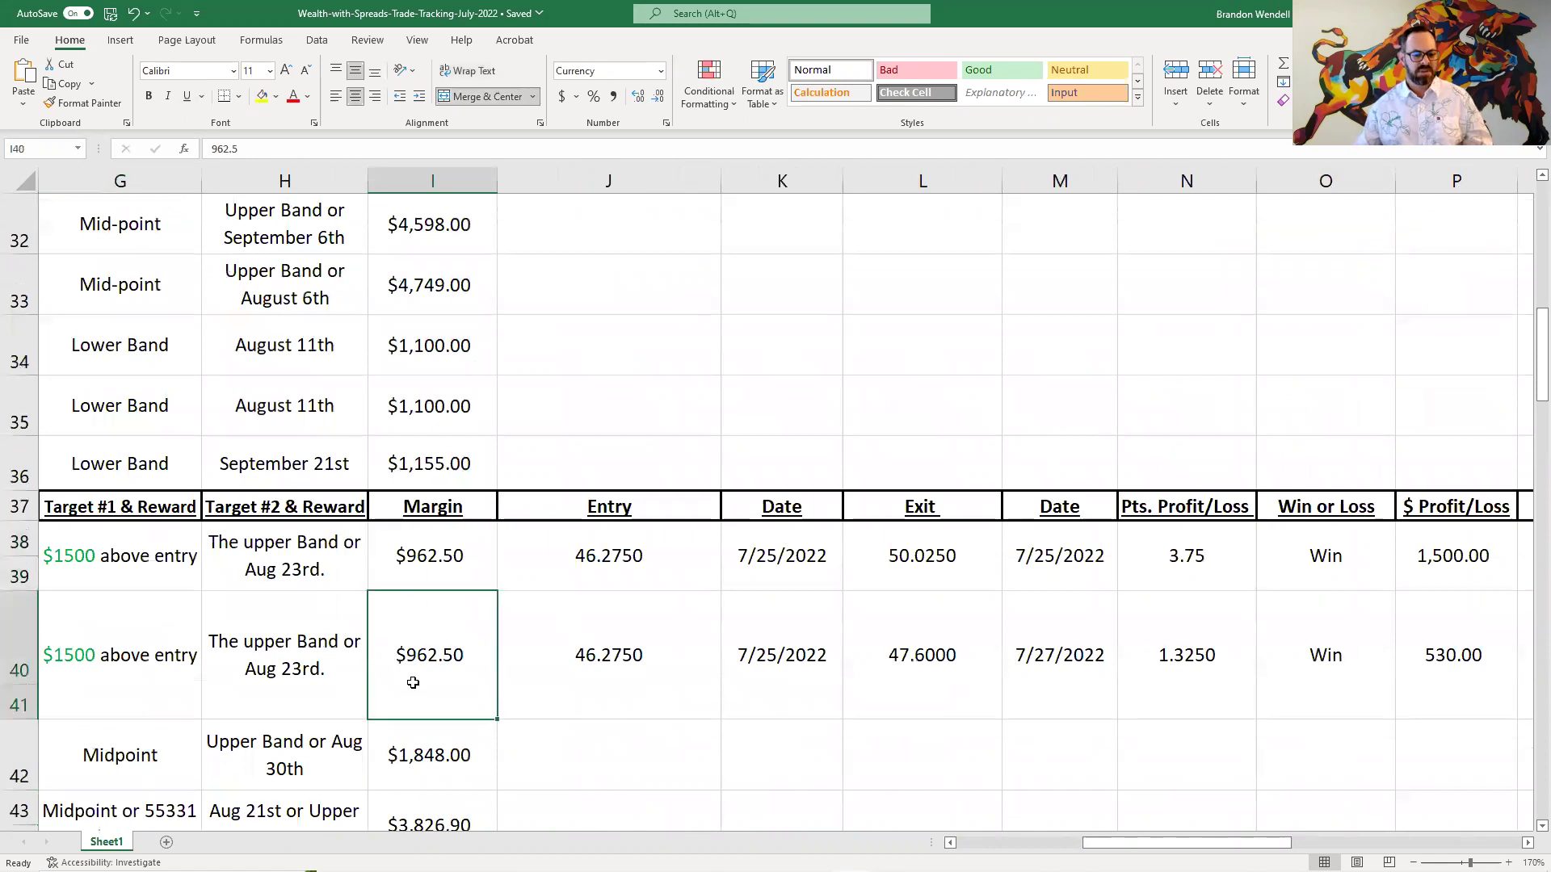
- Examine the margin and security of the second GEZ22 - GEM23 trade tracked under 7/24/2022
scroll(424, 727, down, 4)
click(410, 485)
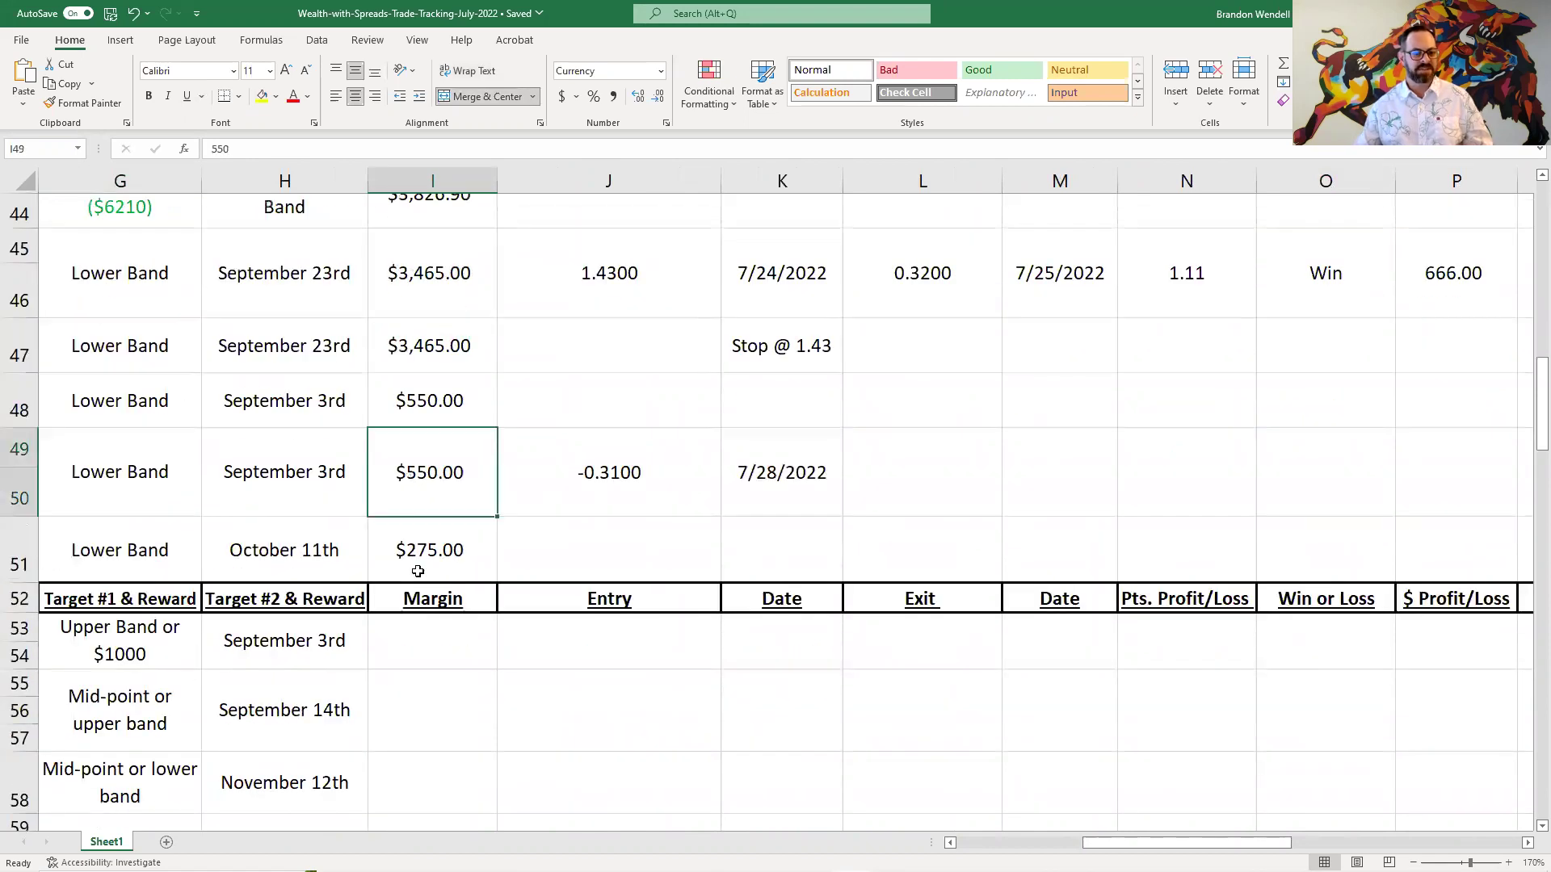
click(418, 568)
key(Left)
key(Left)
key(Left)
key(Left)
key(Left)
key(Left)
key(Left)
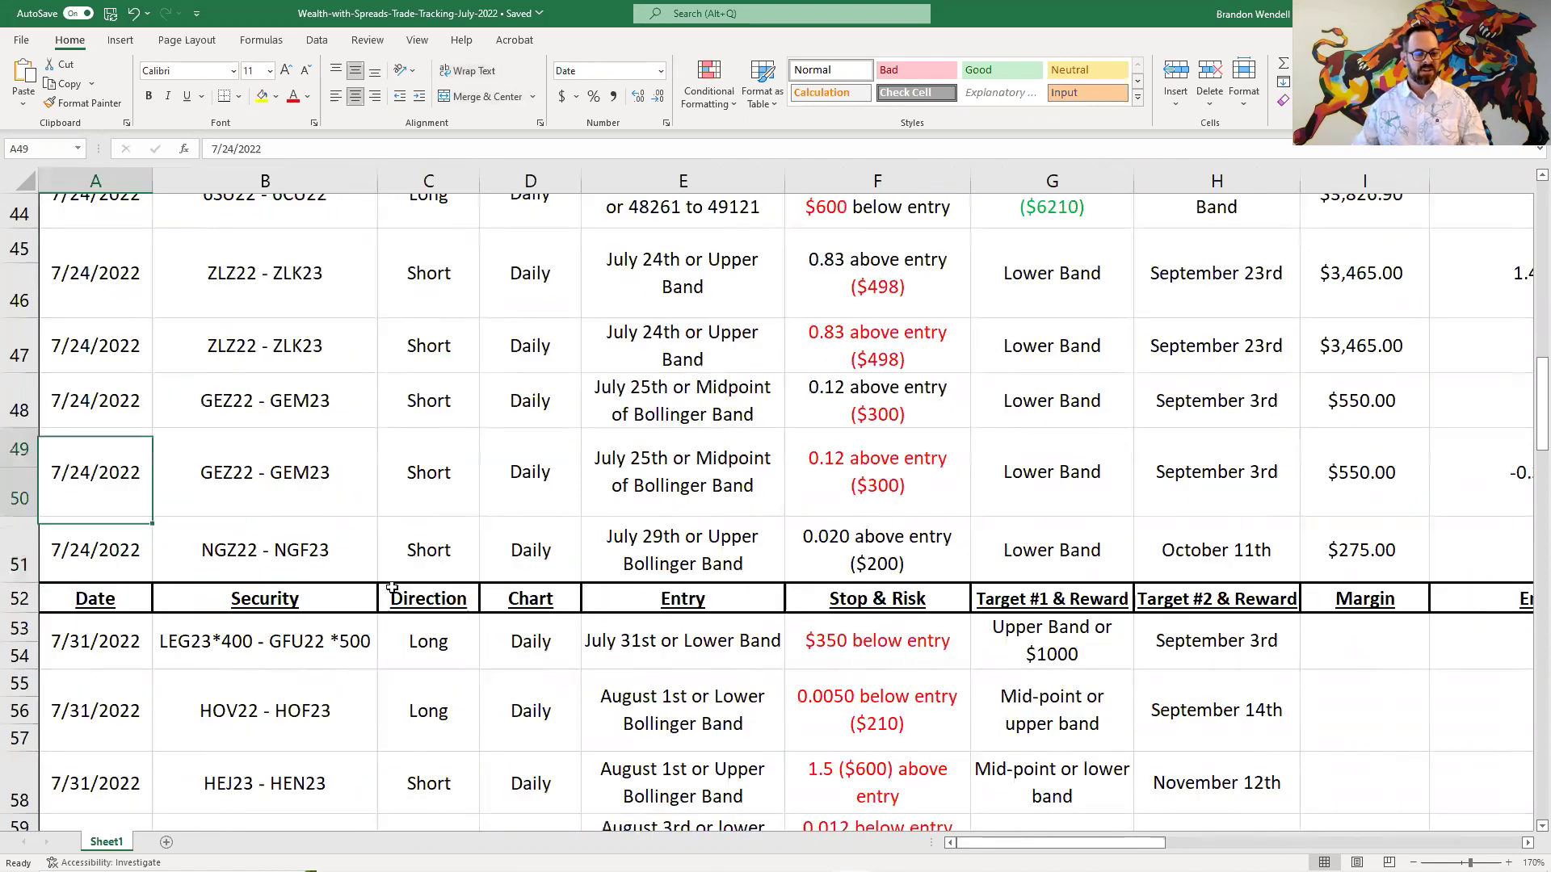
click(298, 483)
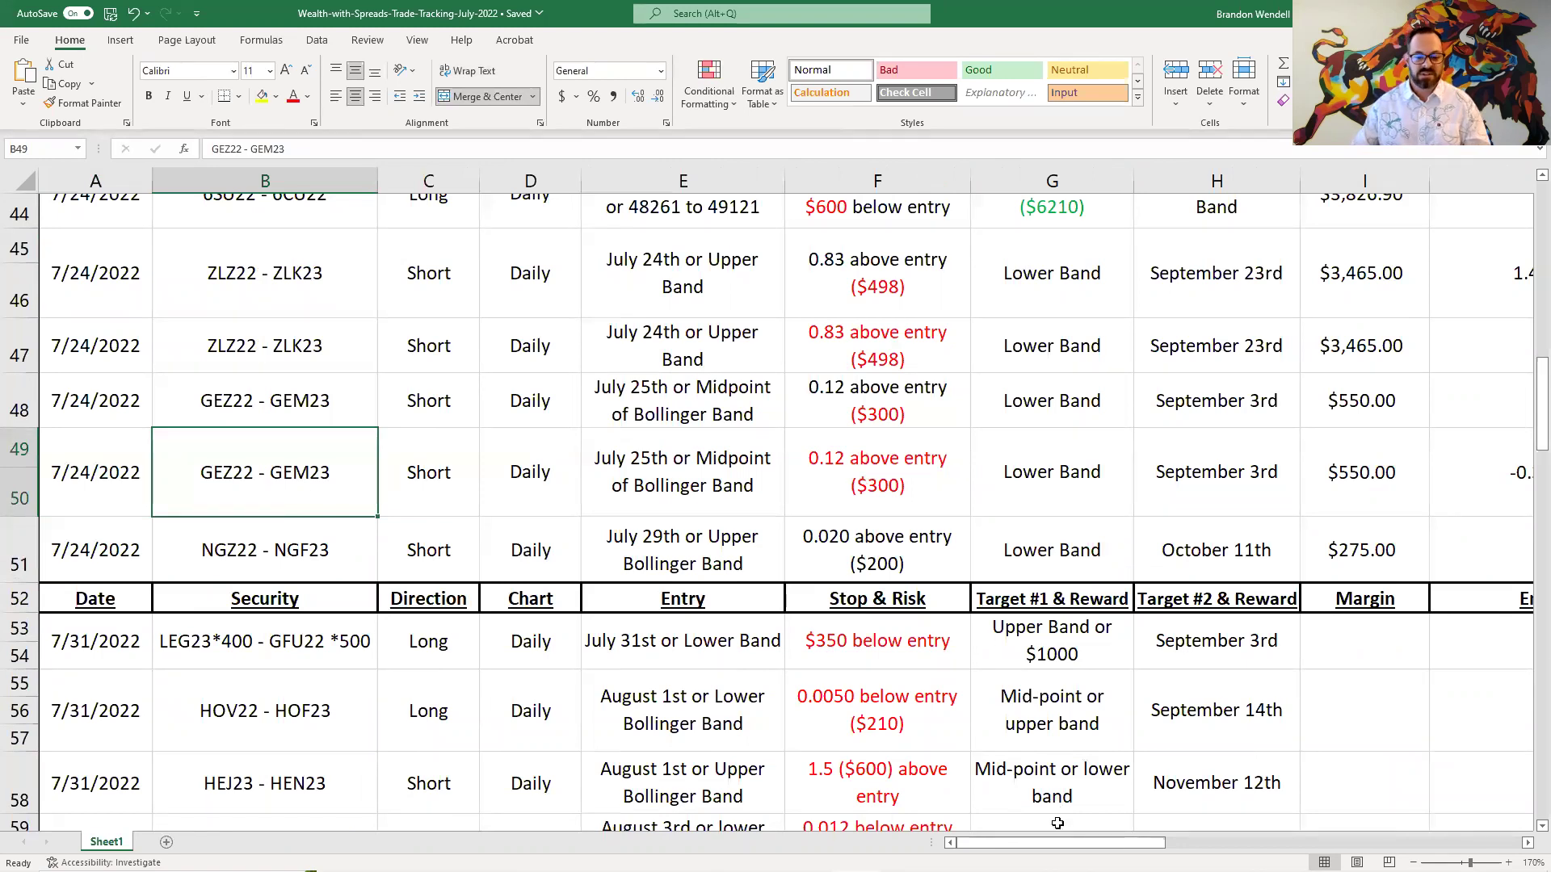
- Bring up the July summary block and examine the Win Percentage of Trades Taken
drag(1055, 838, 1390, 842)
scroll(1351, 744, up, 14)
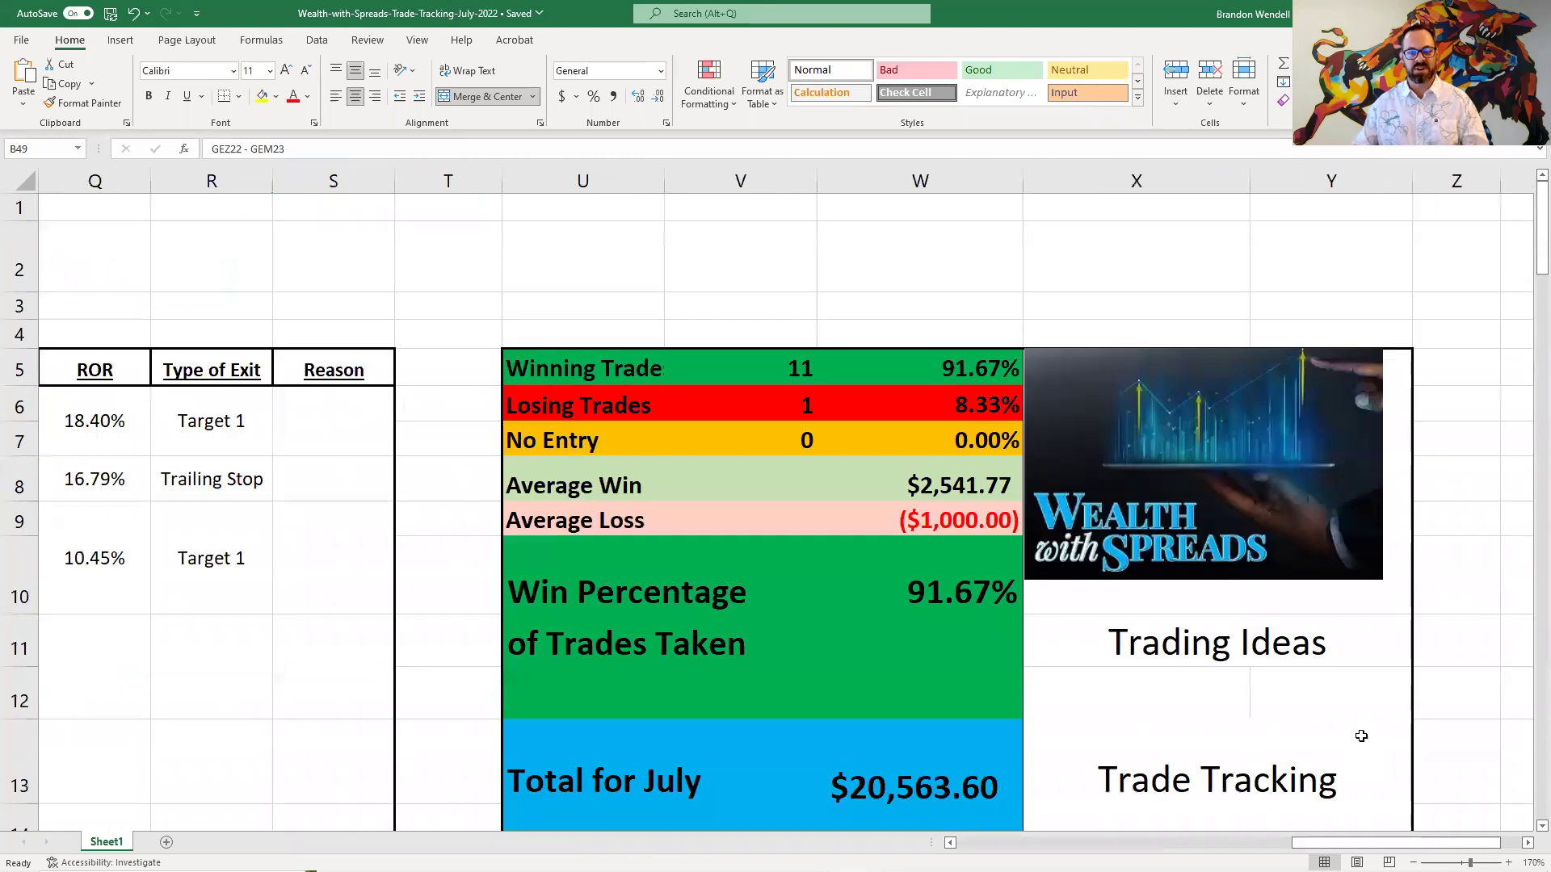
scroll(1361, 736, down, 1)
click(937, 462)
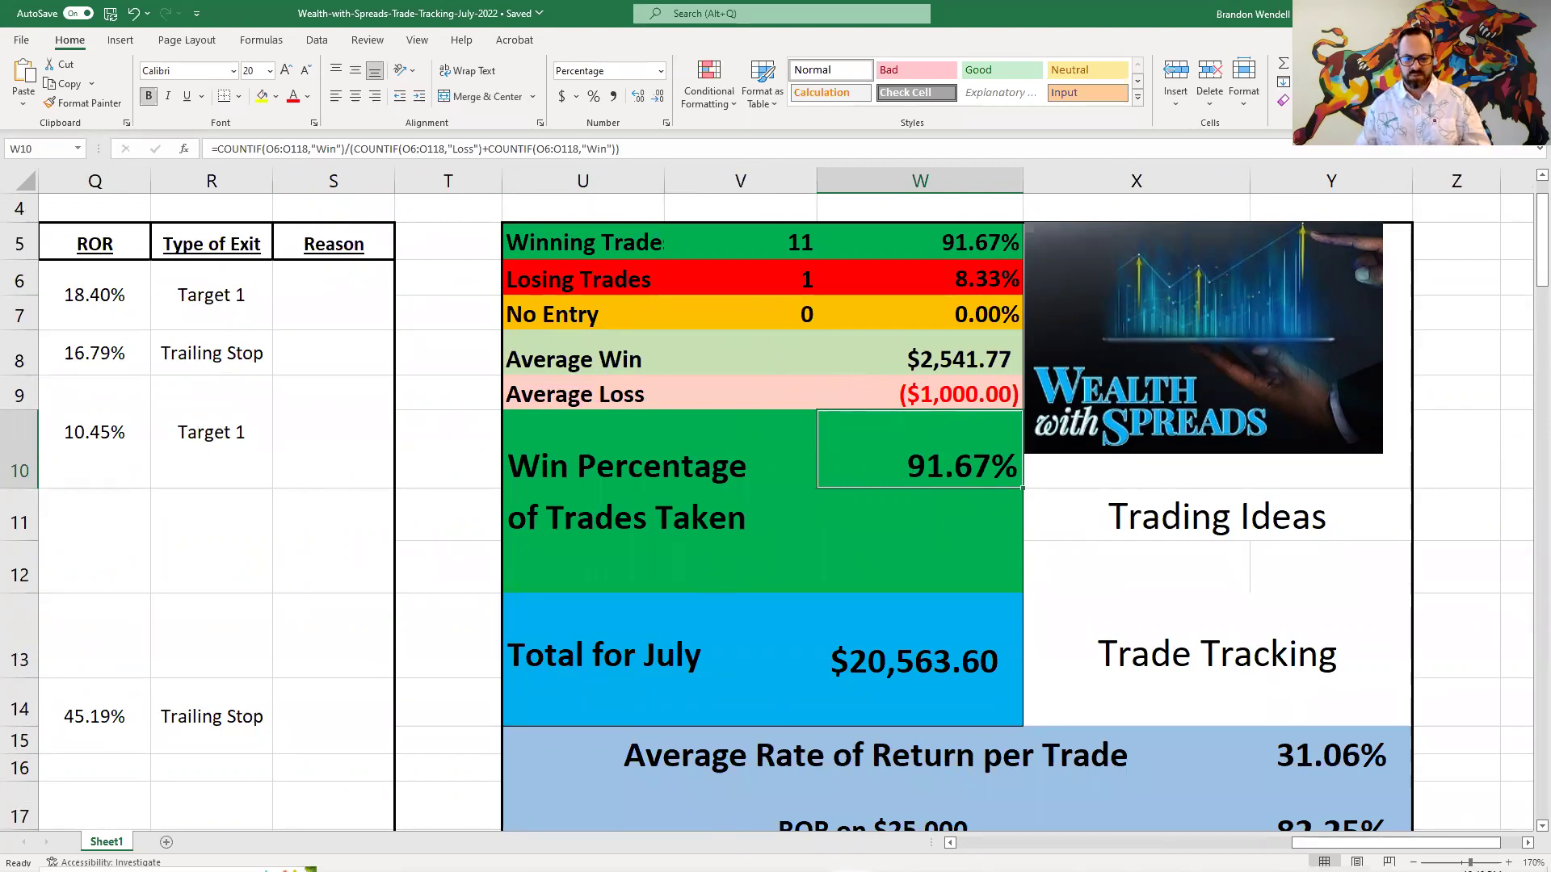
- Look back over the trade results in rows 4 to 27 and check the summary's winning and losing trade counts
click(1028, 839)
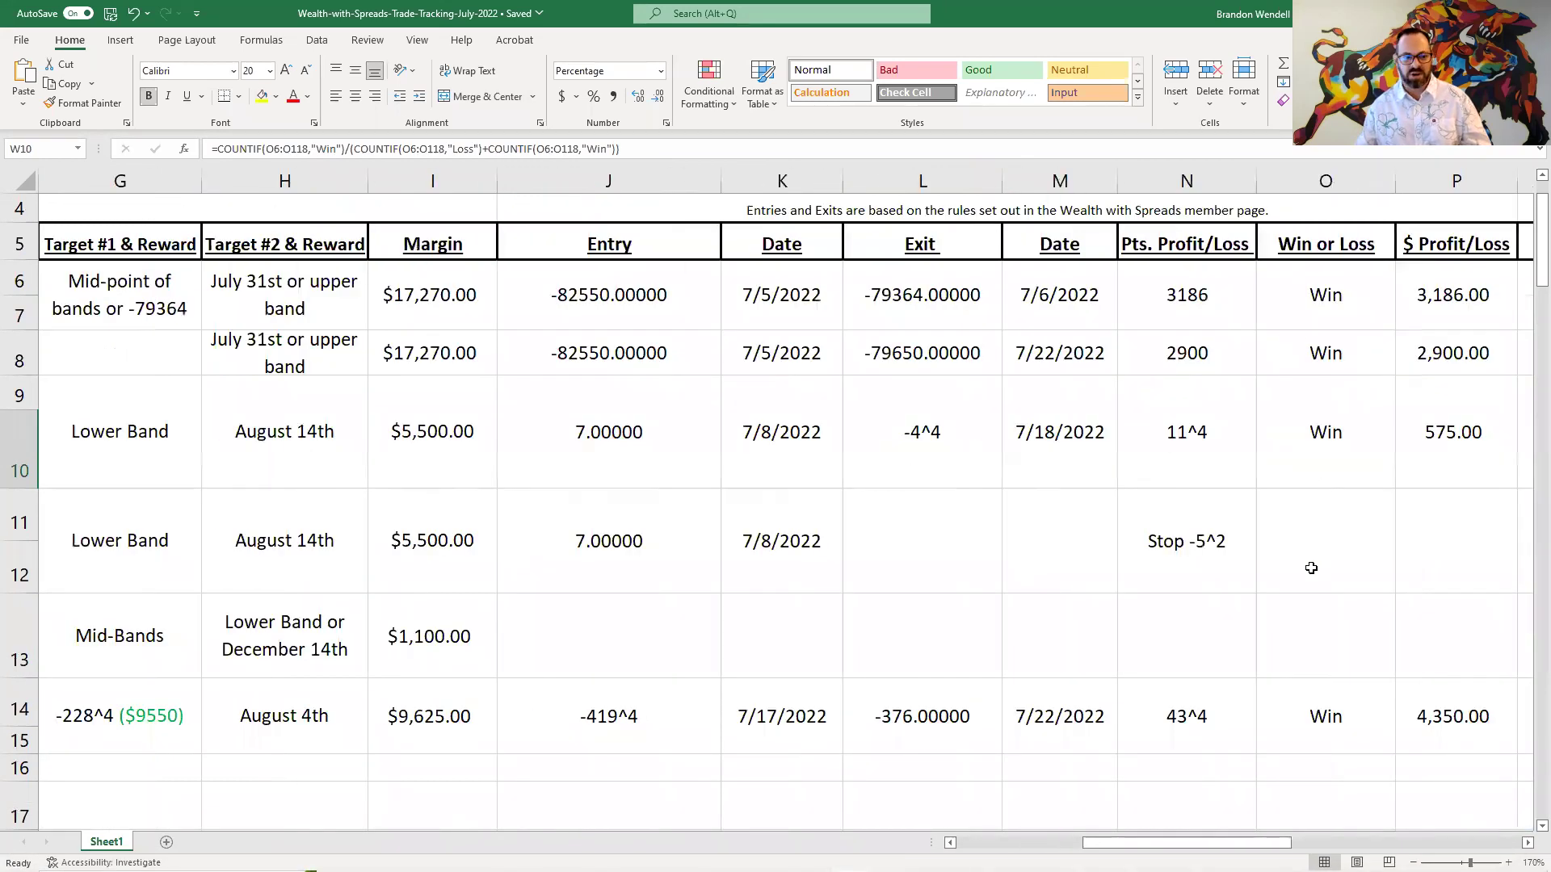
scroll(1311, 568, down, 3)
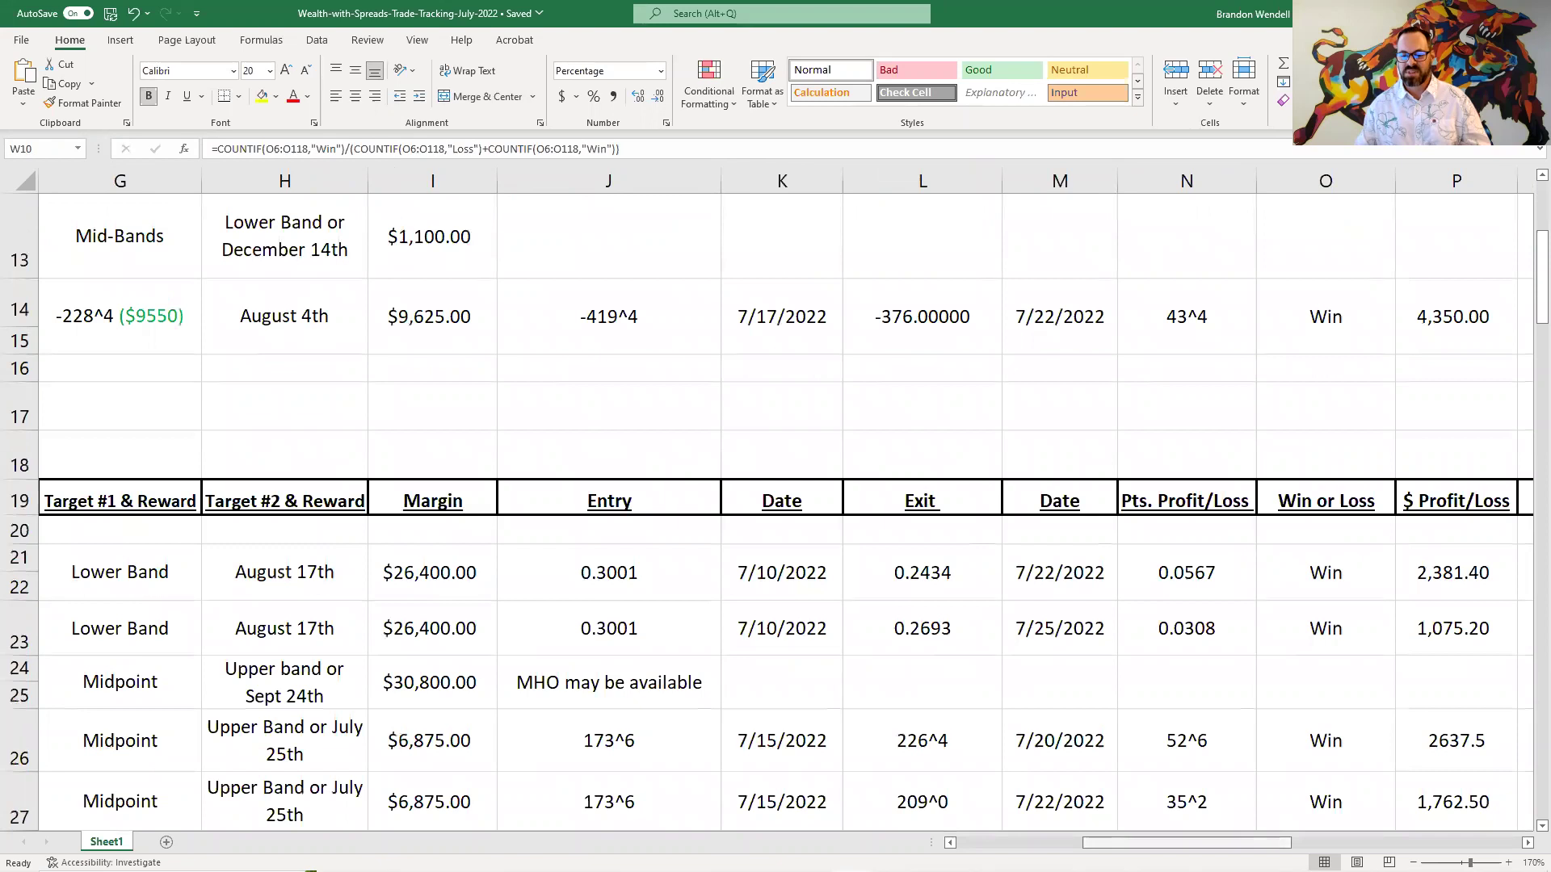
scroll(1402, 686, right, 5)
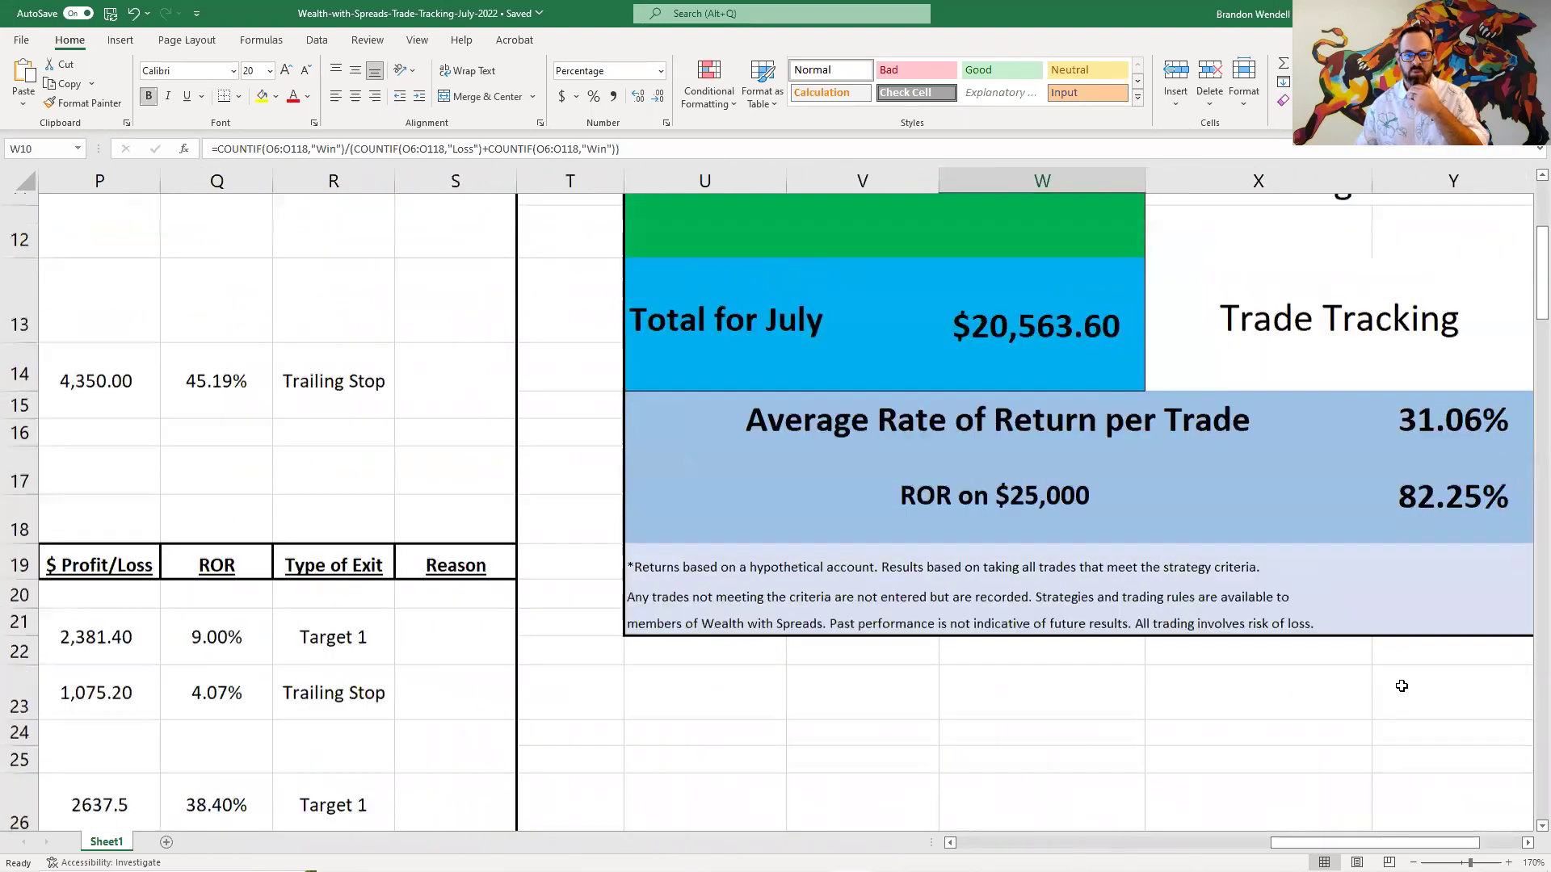
scroll(921, 294, up, 4)
click(921, 367)
click(922, 404)
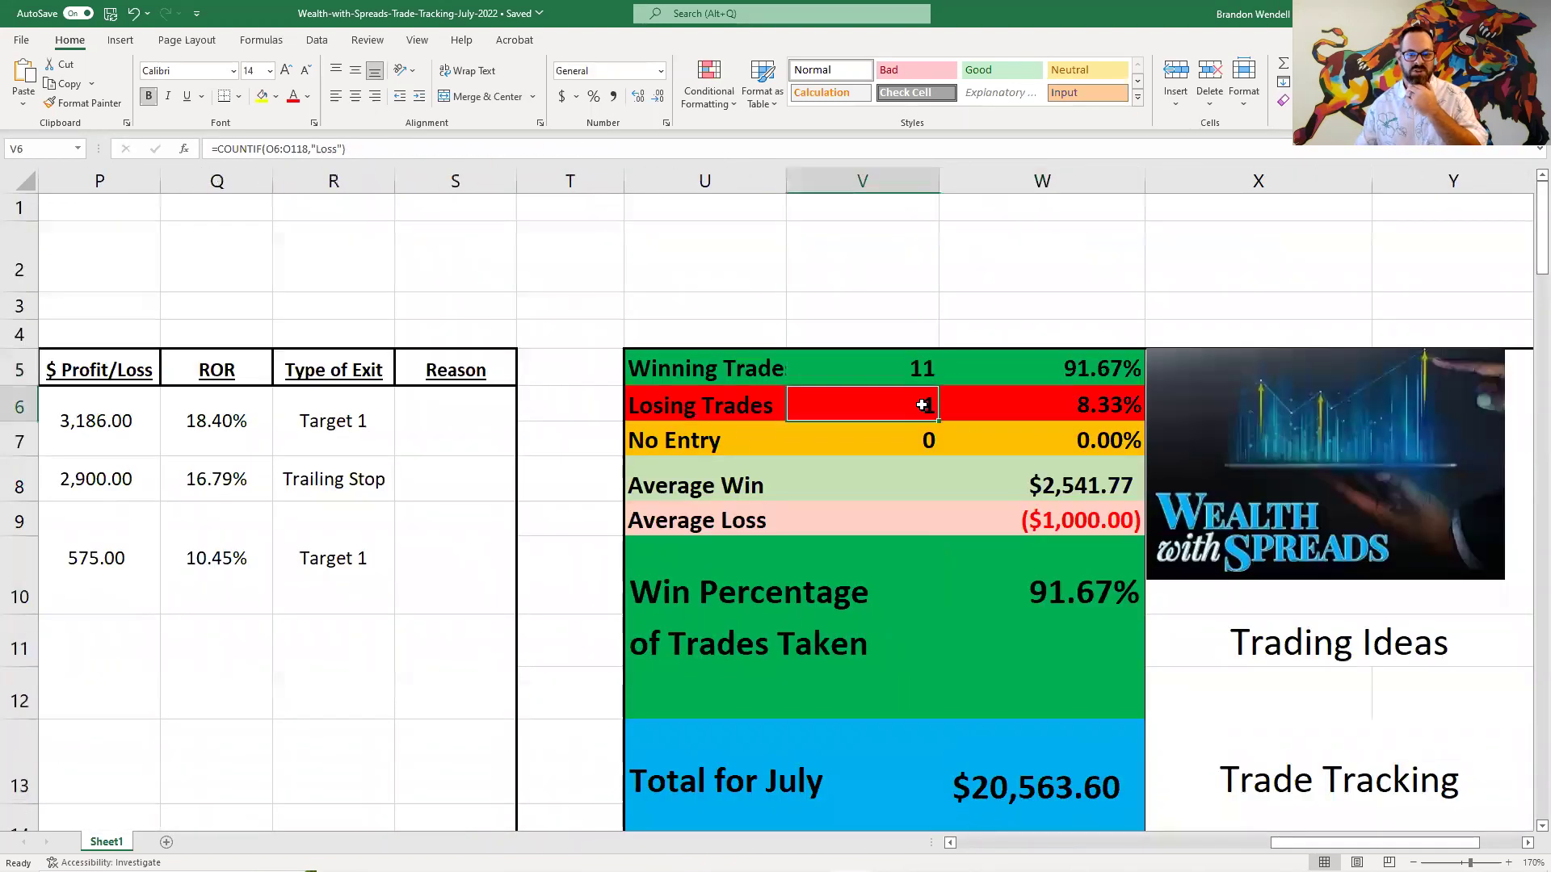
- Examine the Average Rate of Return per Trade and the ROR on $25,000 in the July summary
scroll(928, 414, down, 2)
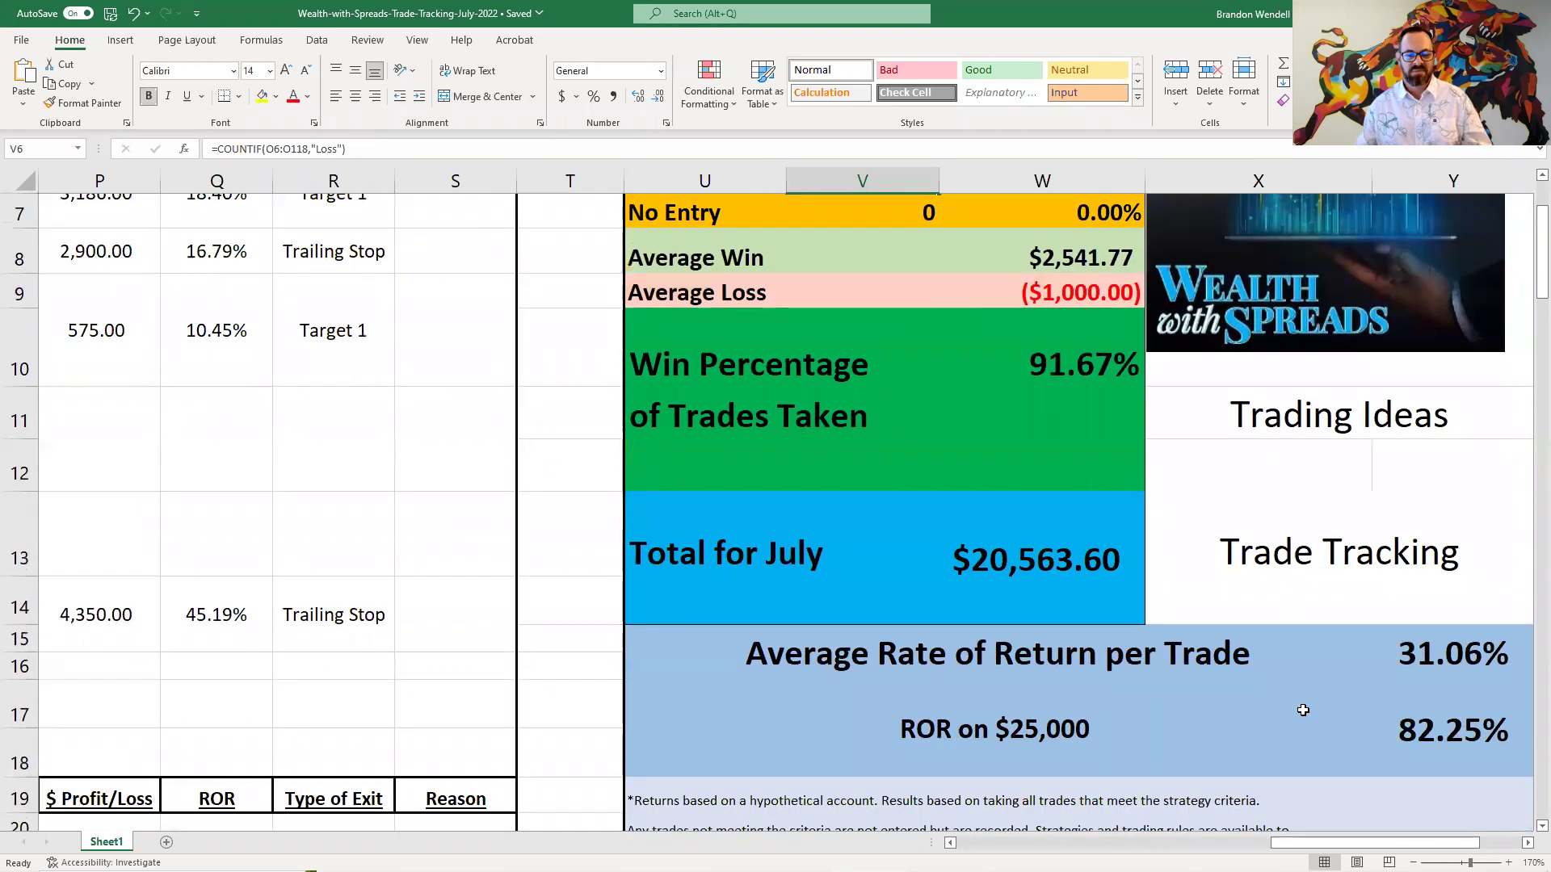
click(1436, 663)
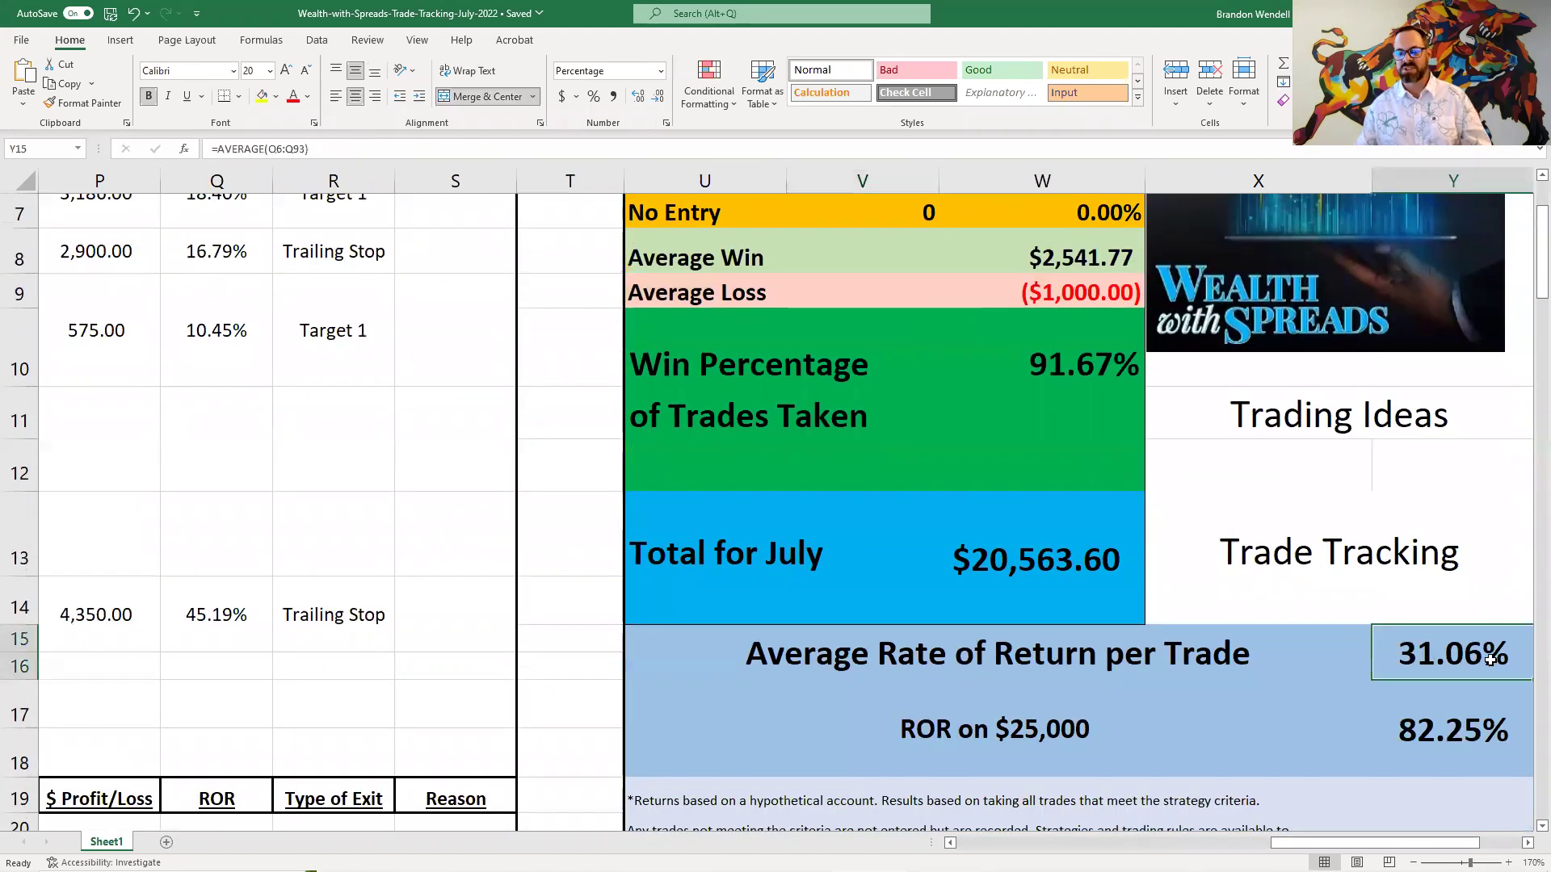
scroll(1489, 660, down, 1)
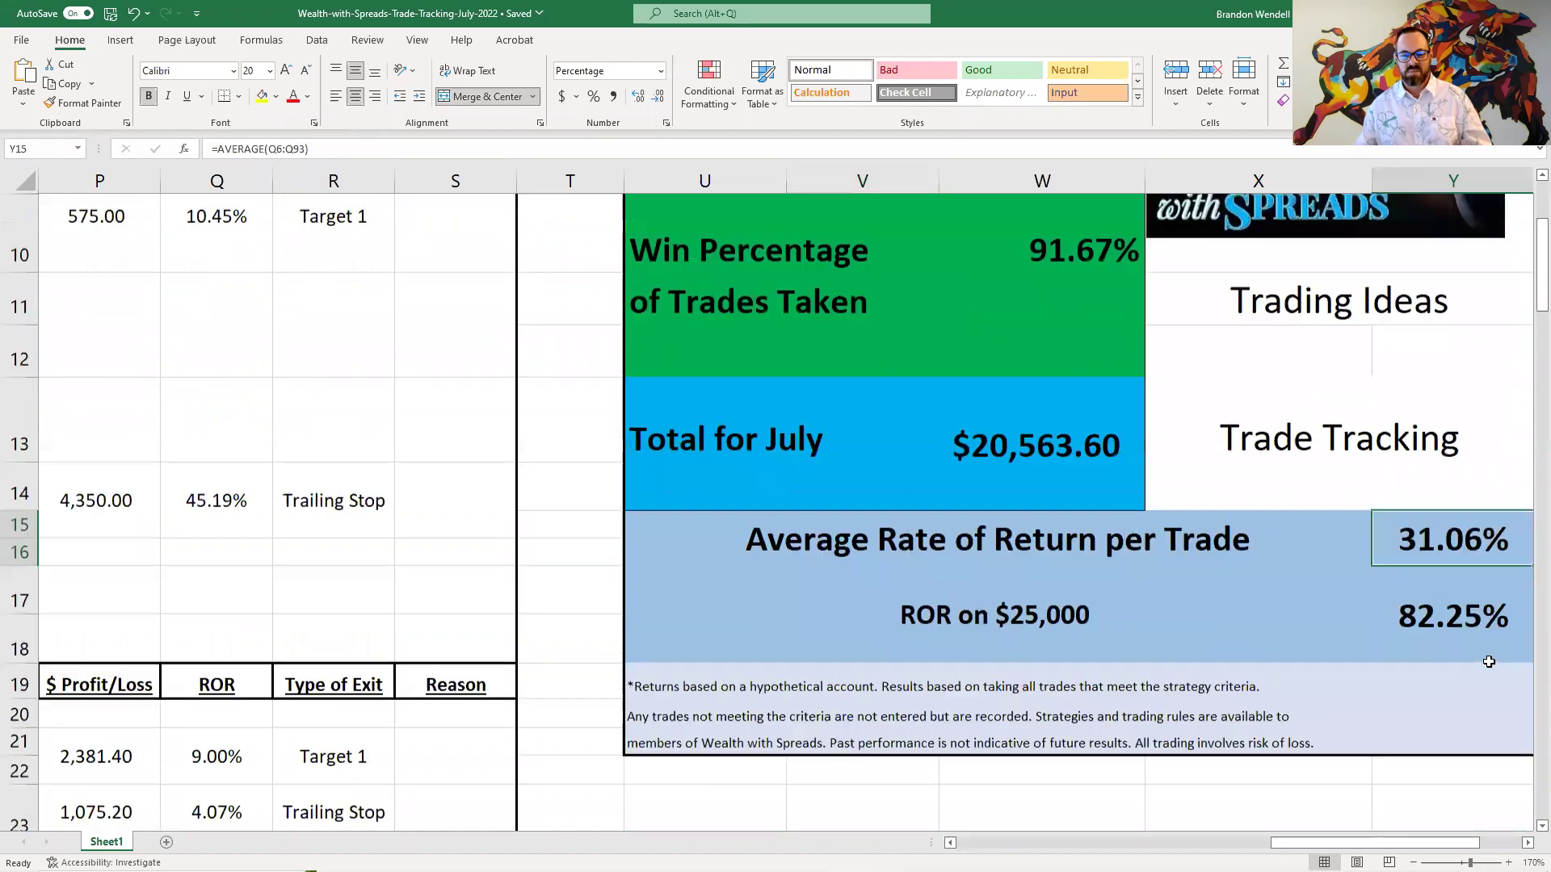
click(1016, 615)
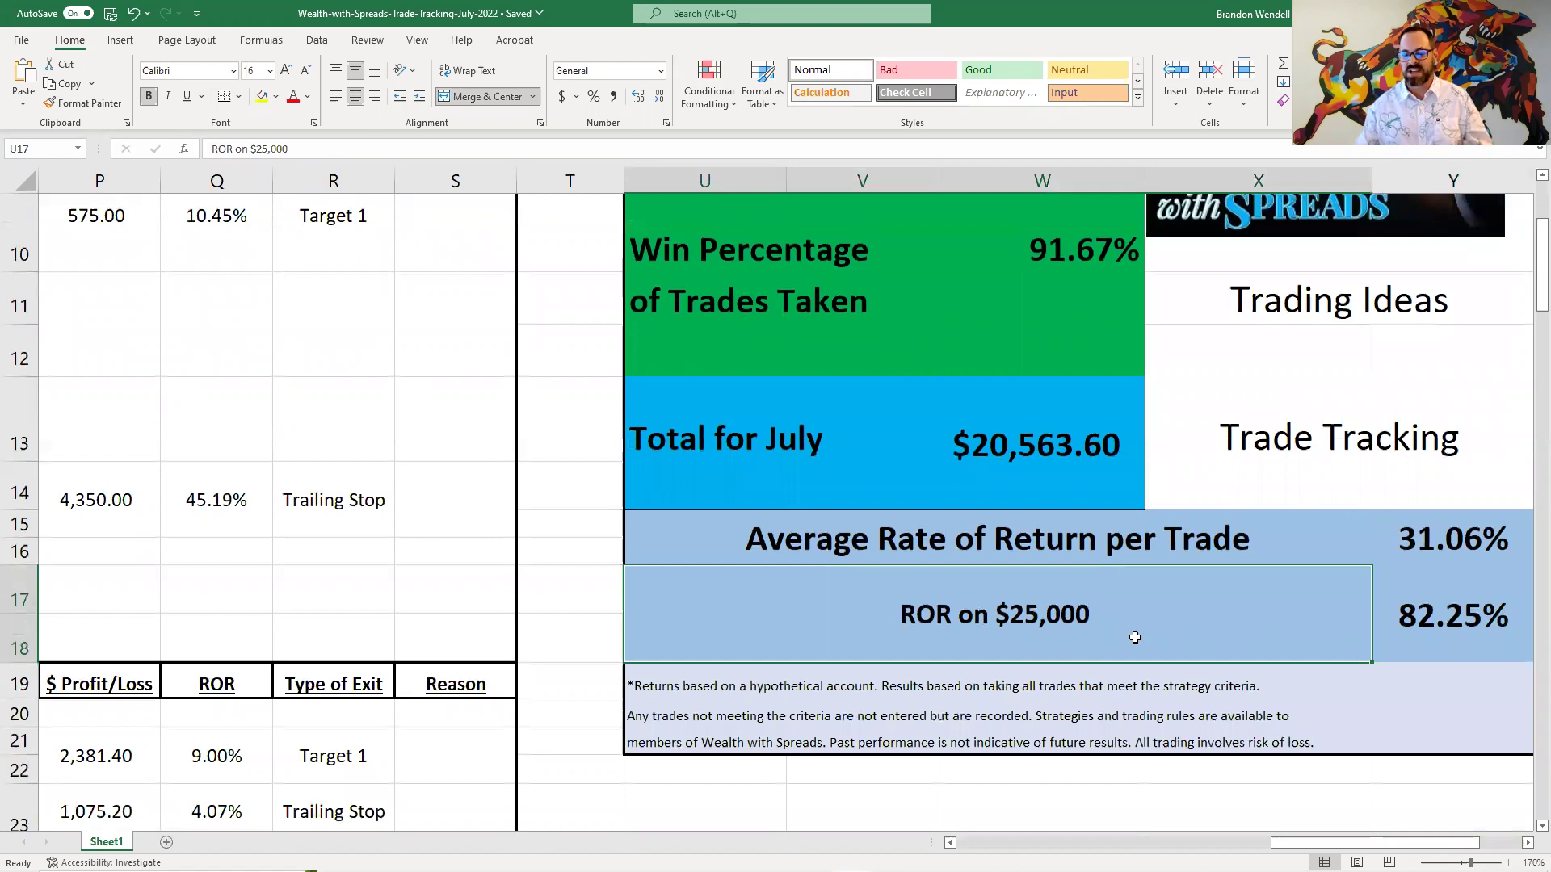
click(1412, 615)
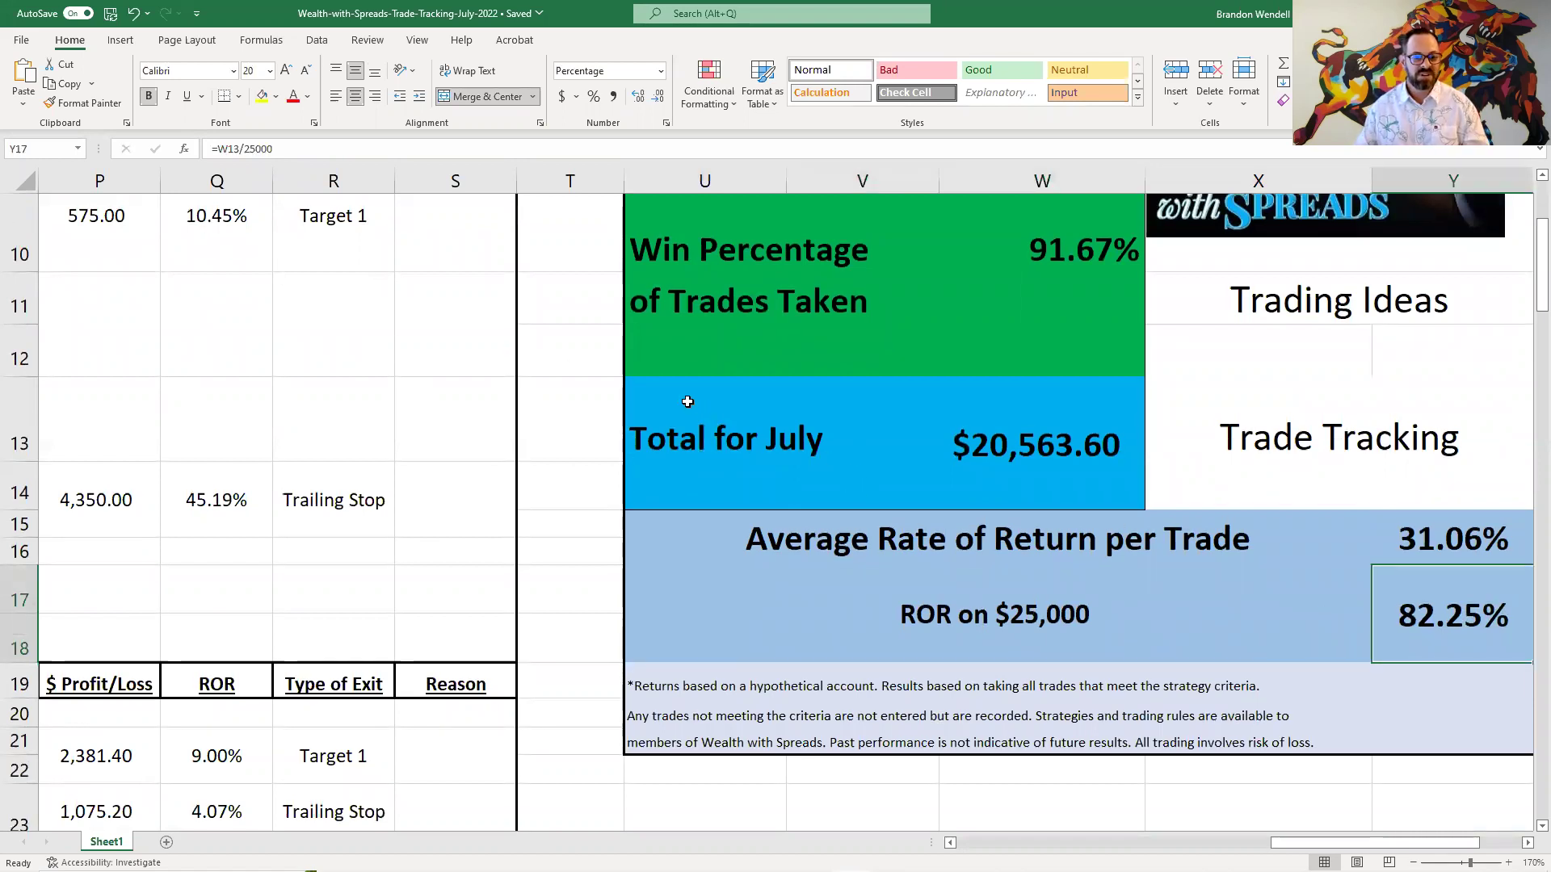
- Switch back to the "Why Should I Trade Spreads?" slide show and advance the presentation
key(alt+Tab)
key(alt+Tab)
key(alt+Tab)
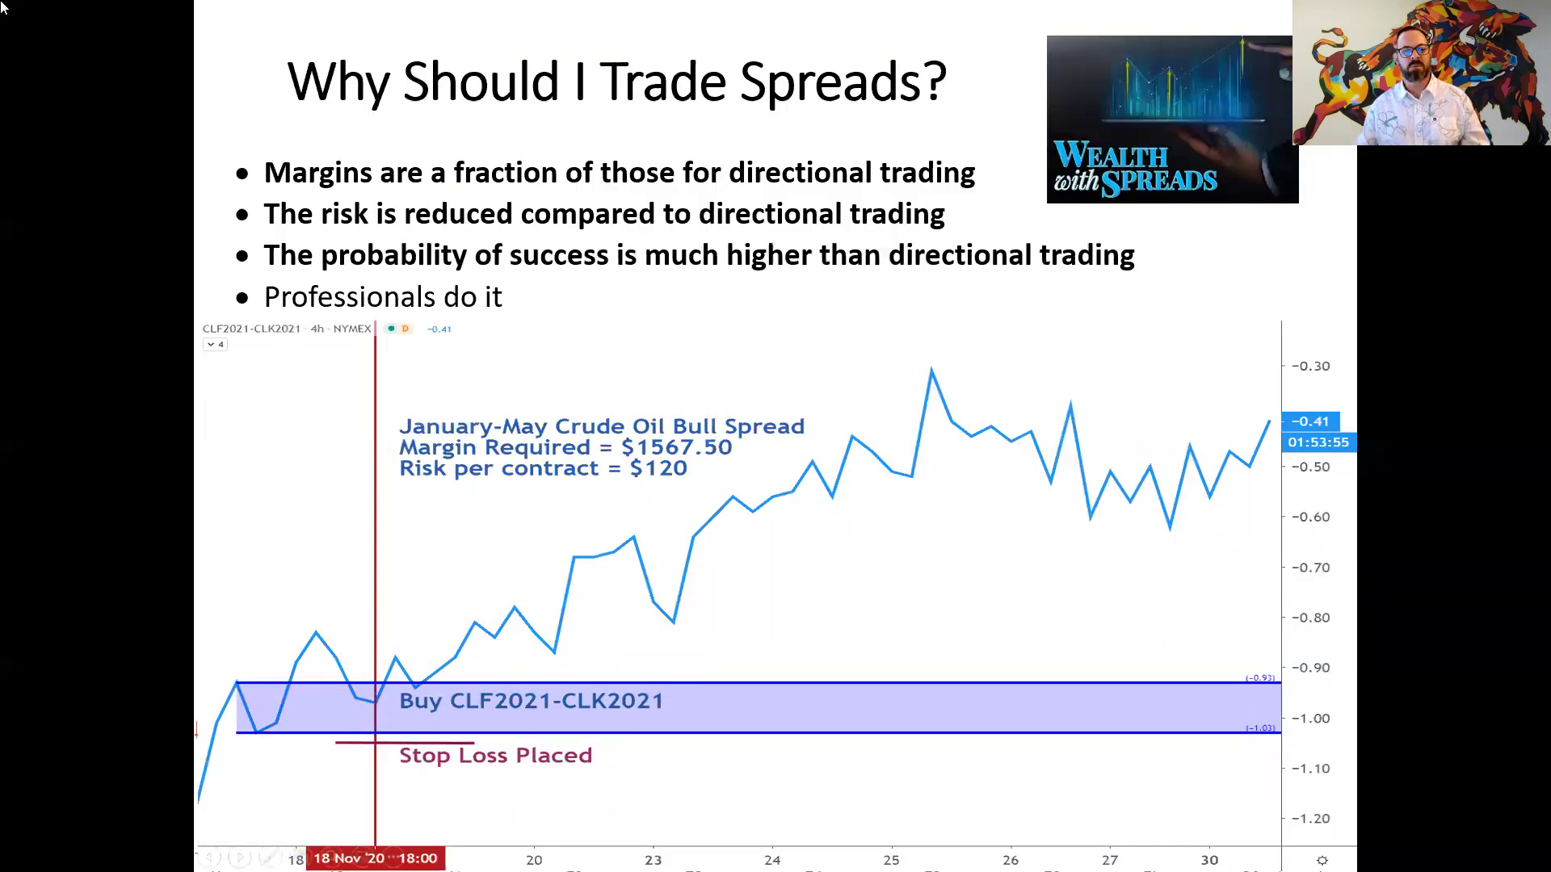
key(Right)
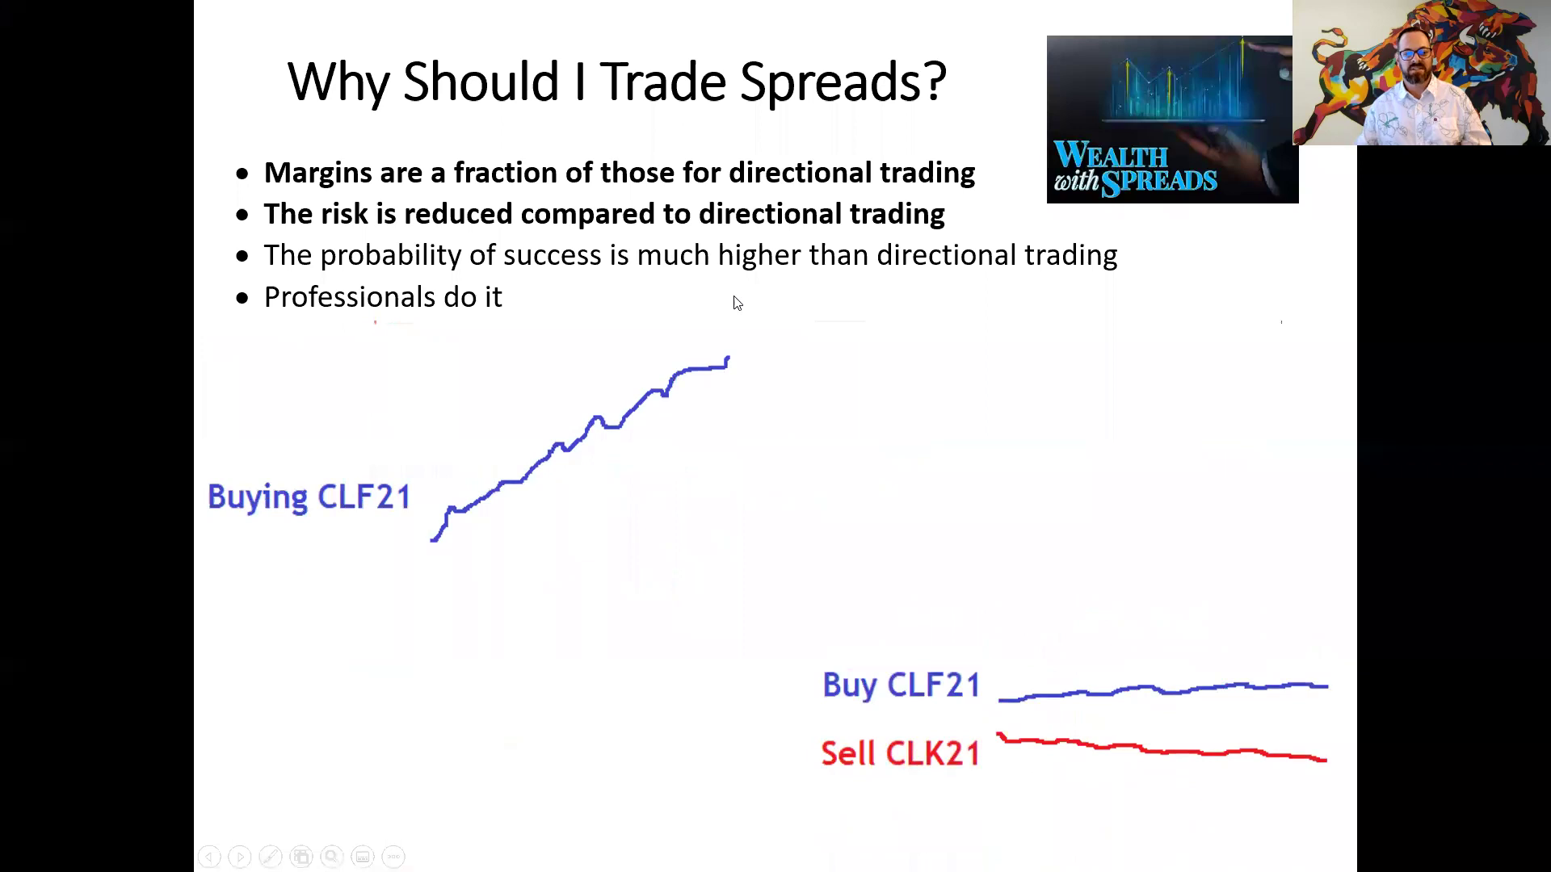